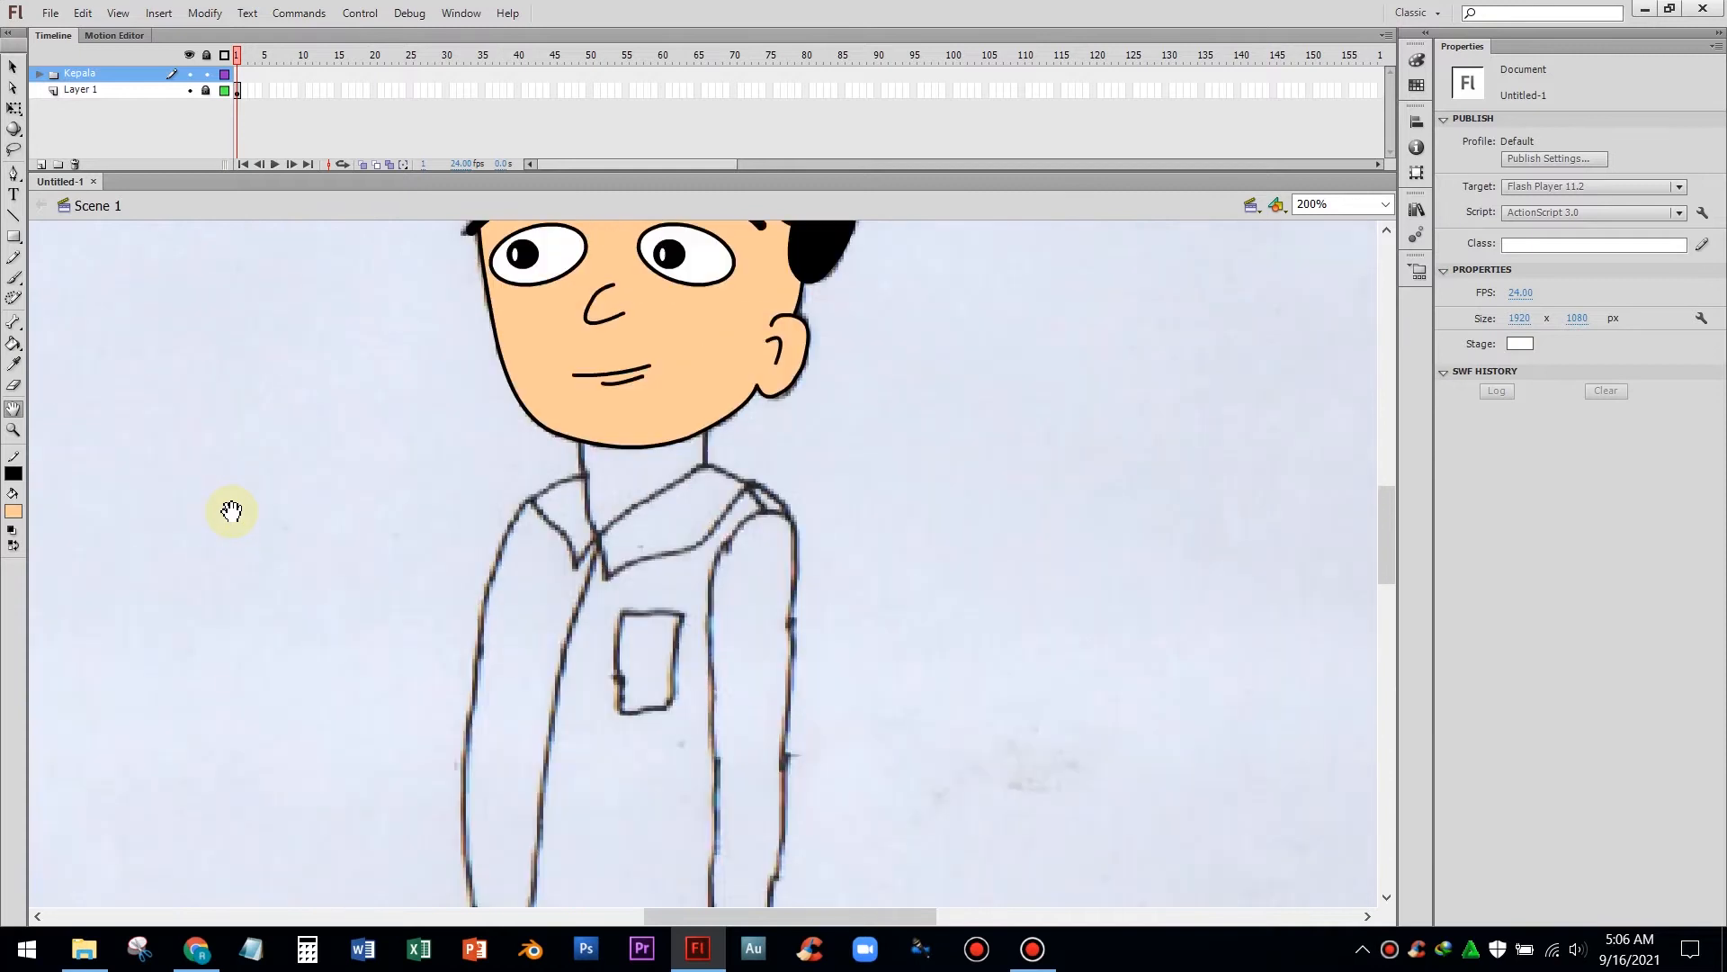
Select the Pen tool and hide the Kepala layer
scroll(231, 511, "down", 2)
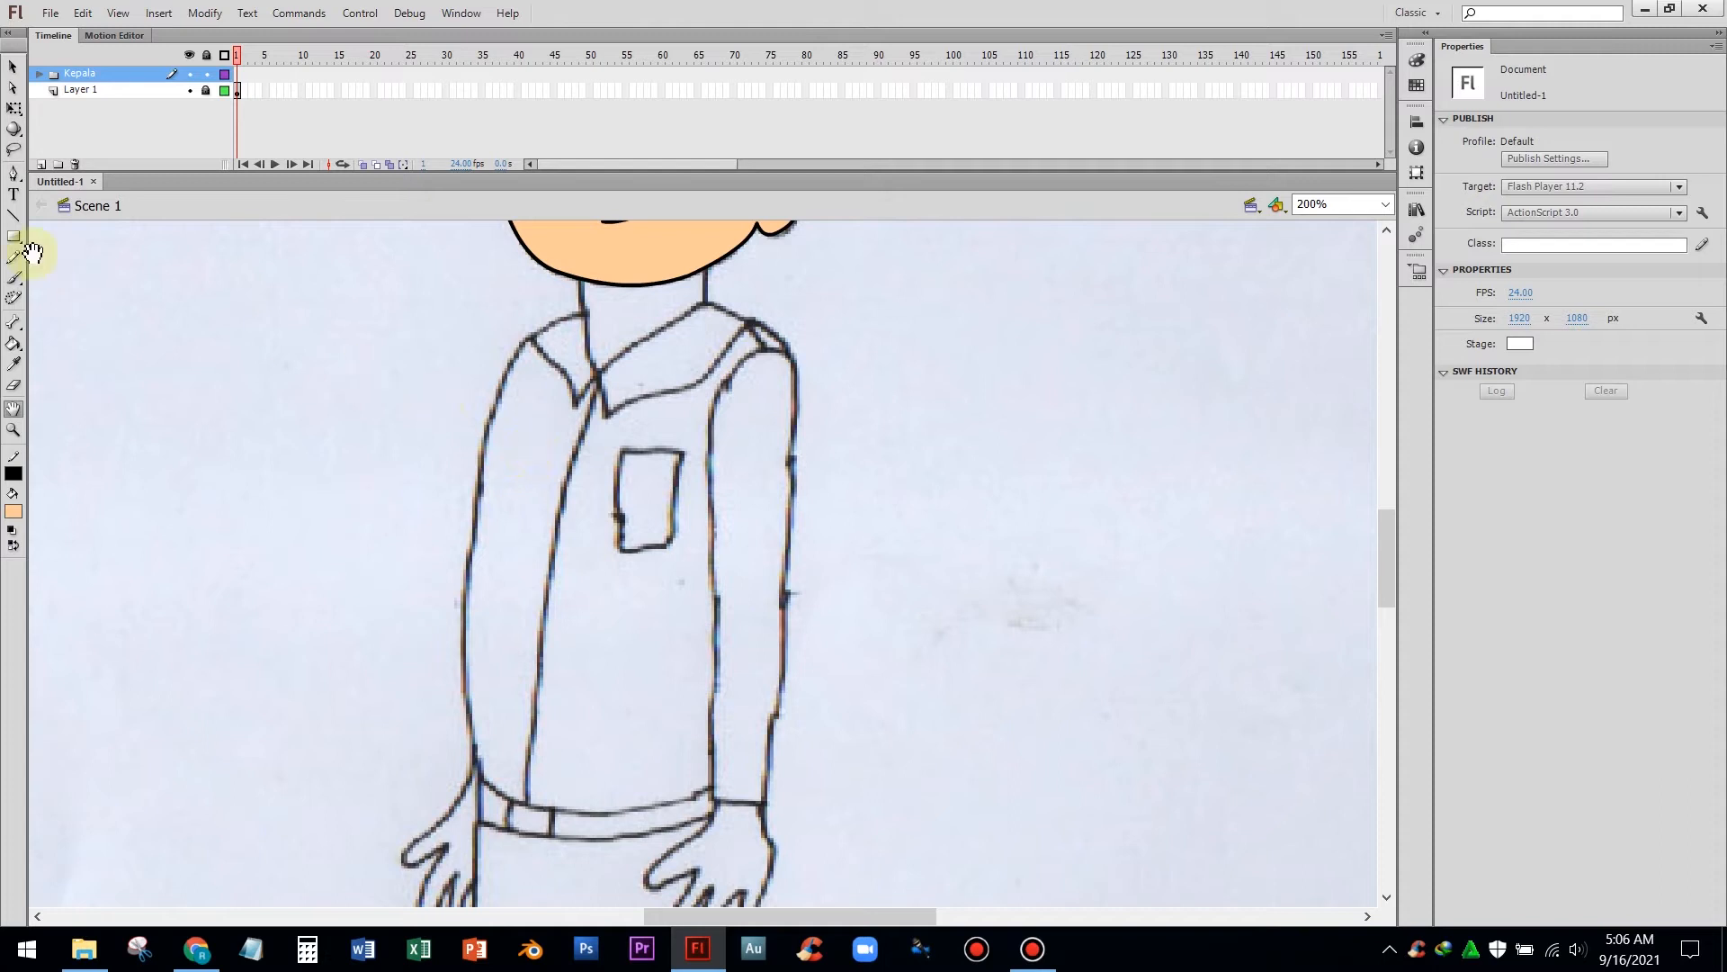
left_click(15, 174)
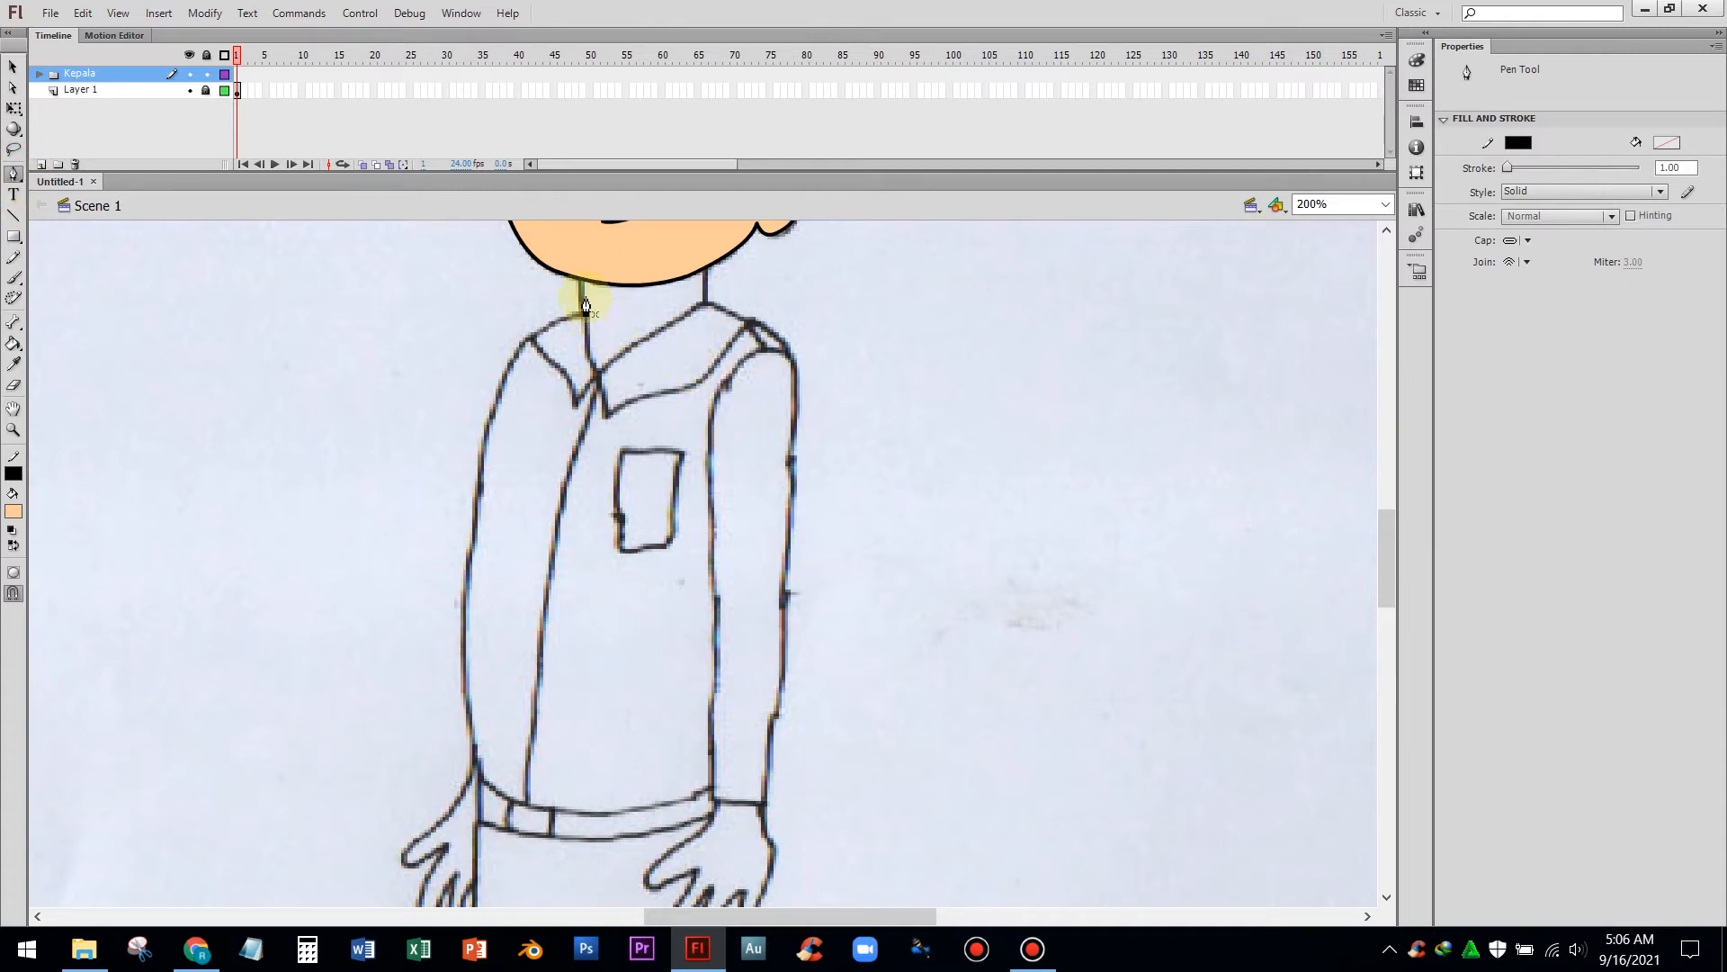
scroll(909, 436, "up", 2)
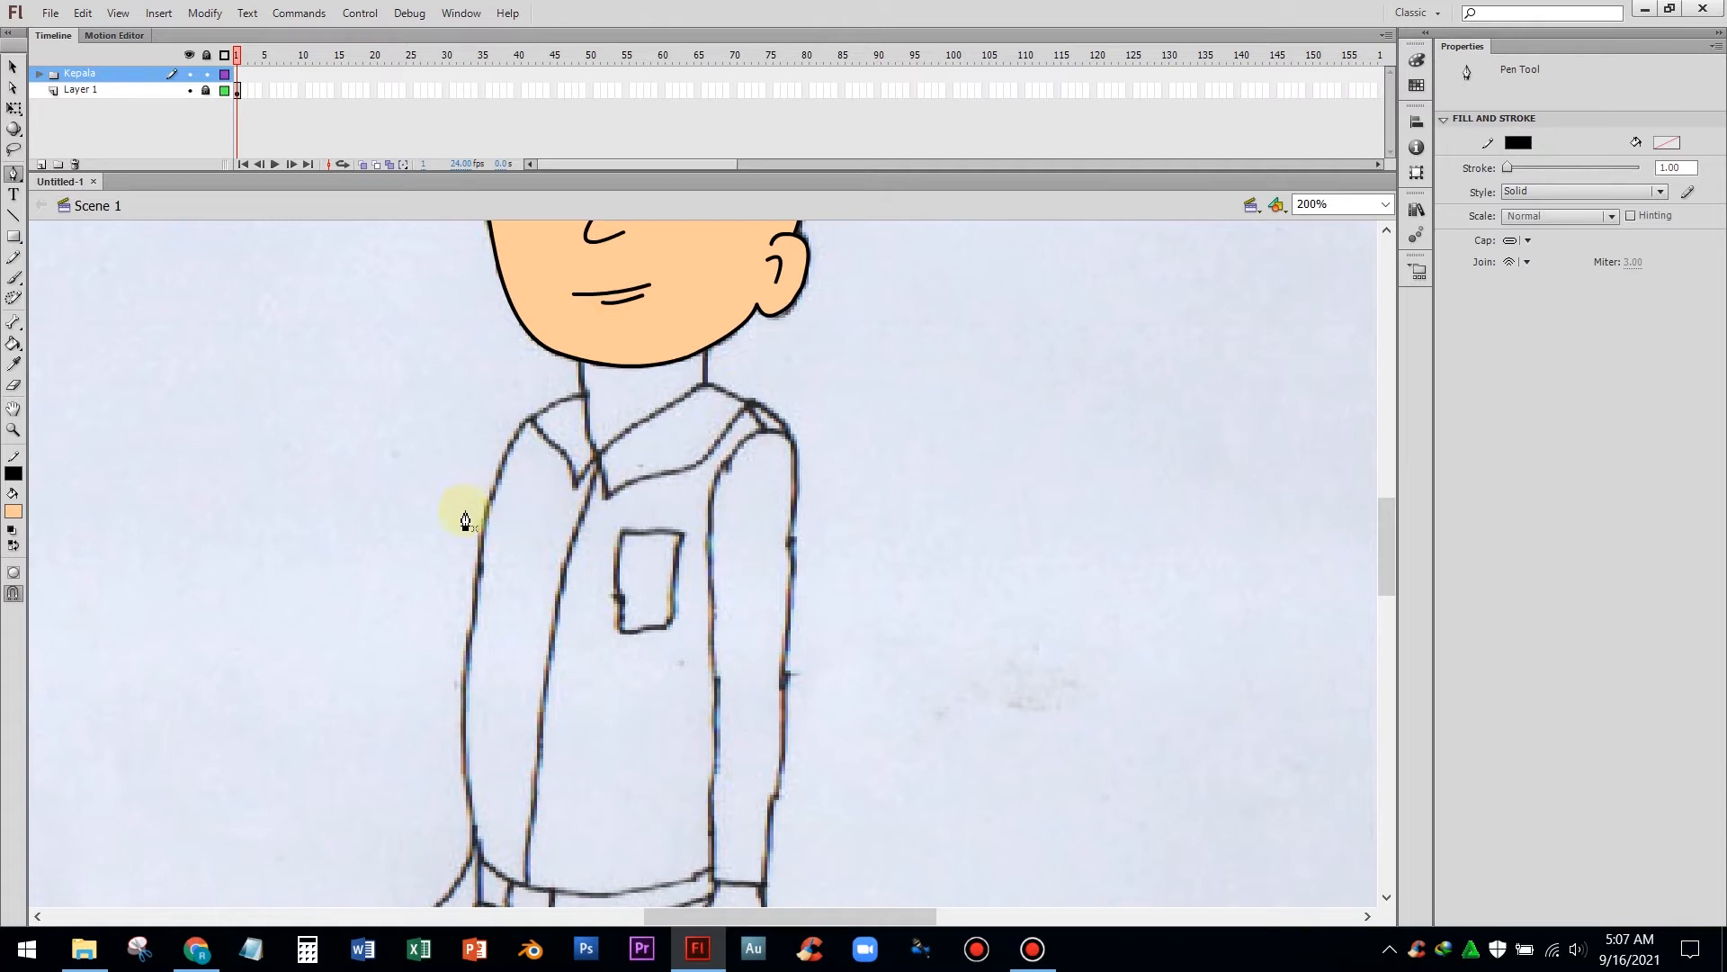
scroll(782, 521, "down", 1)
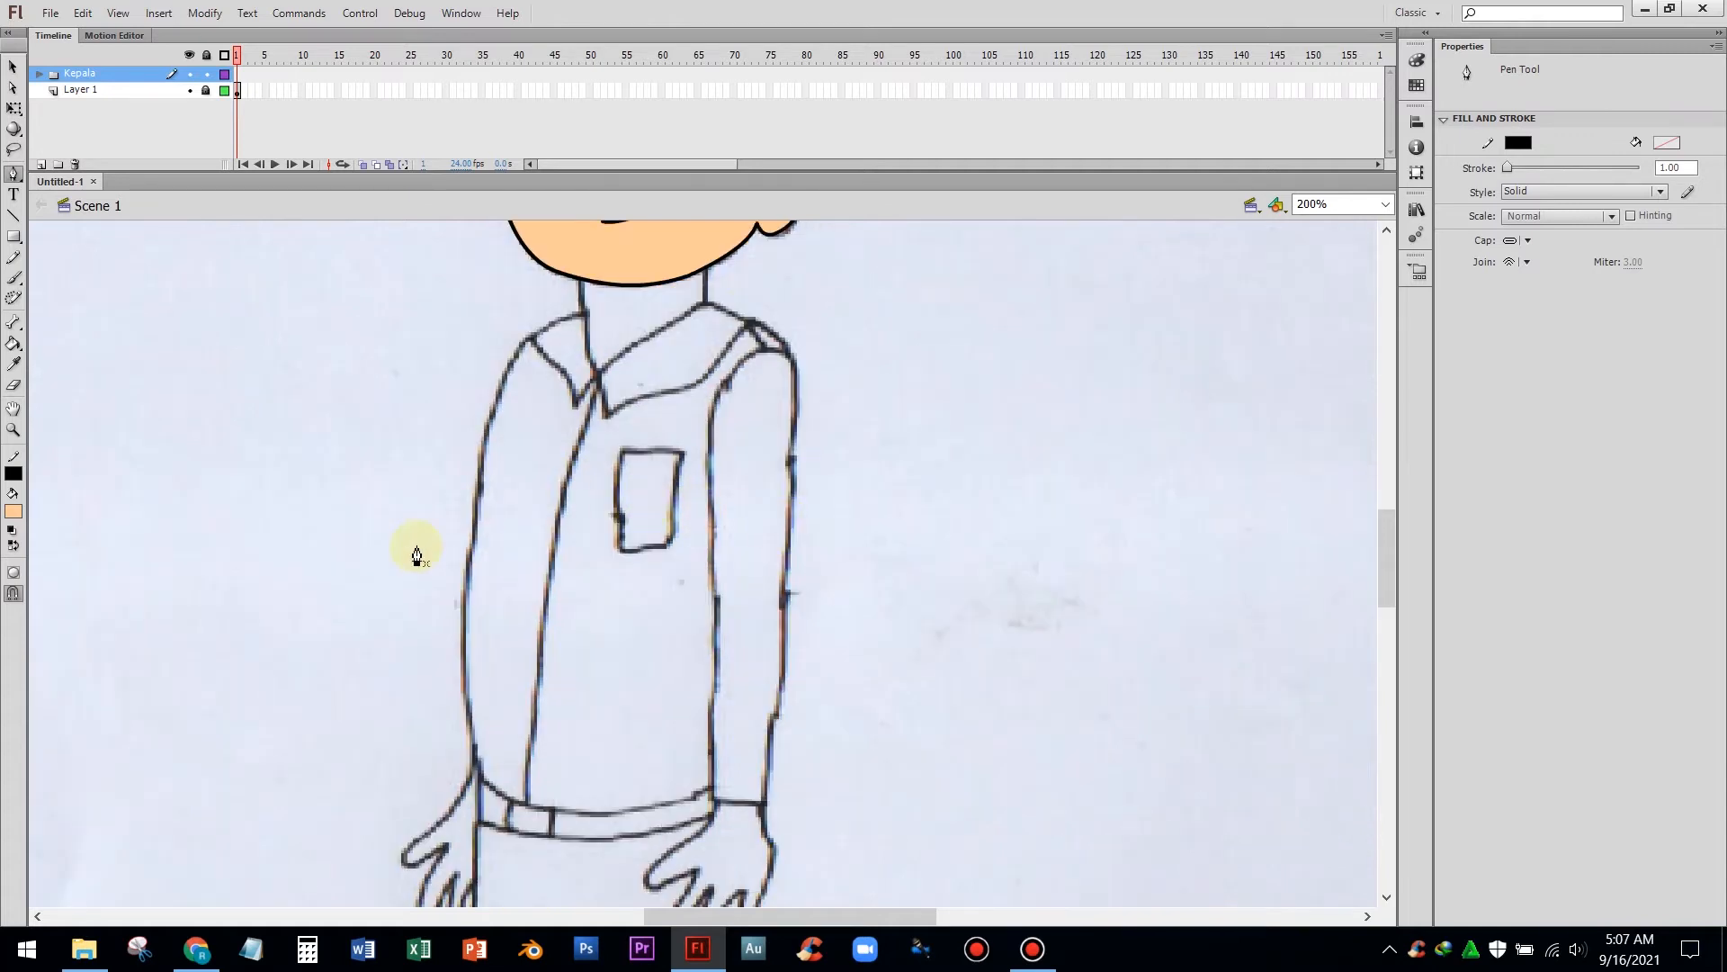
scroll(417, 553, "down", 3)
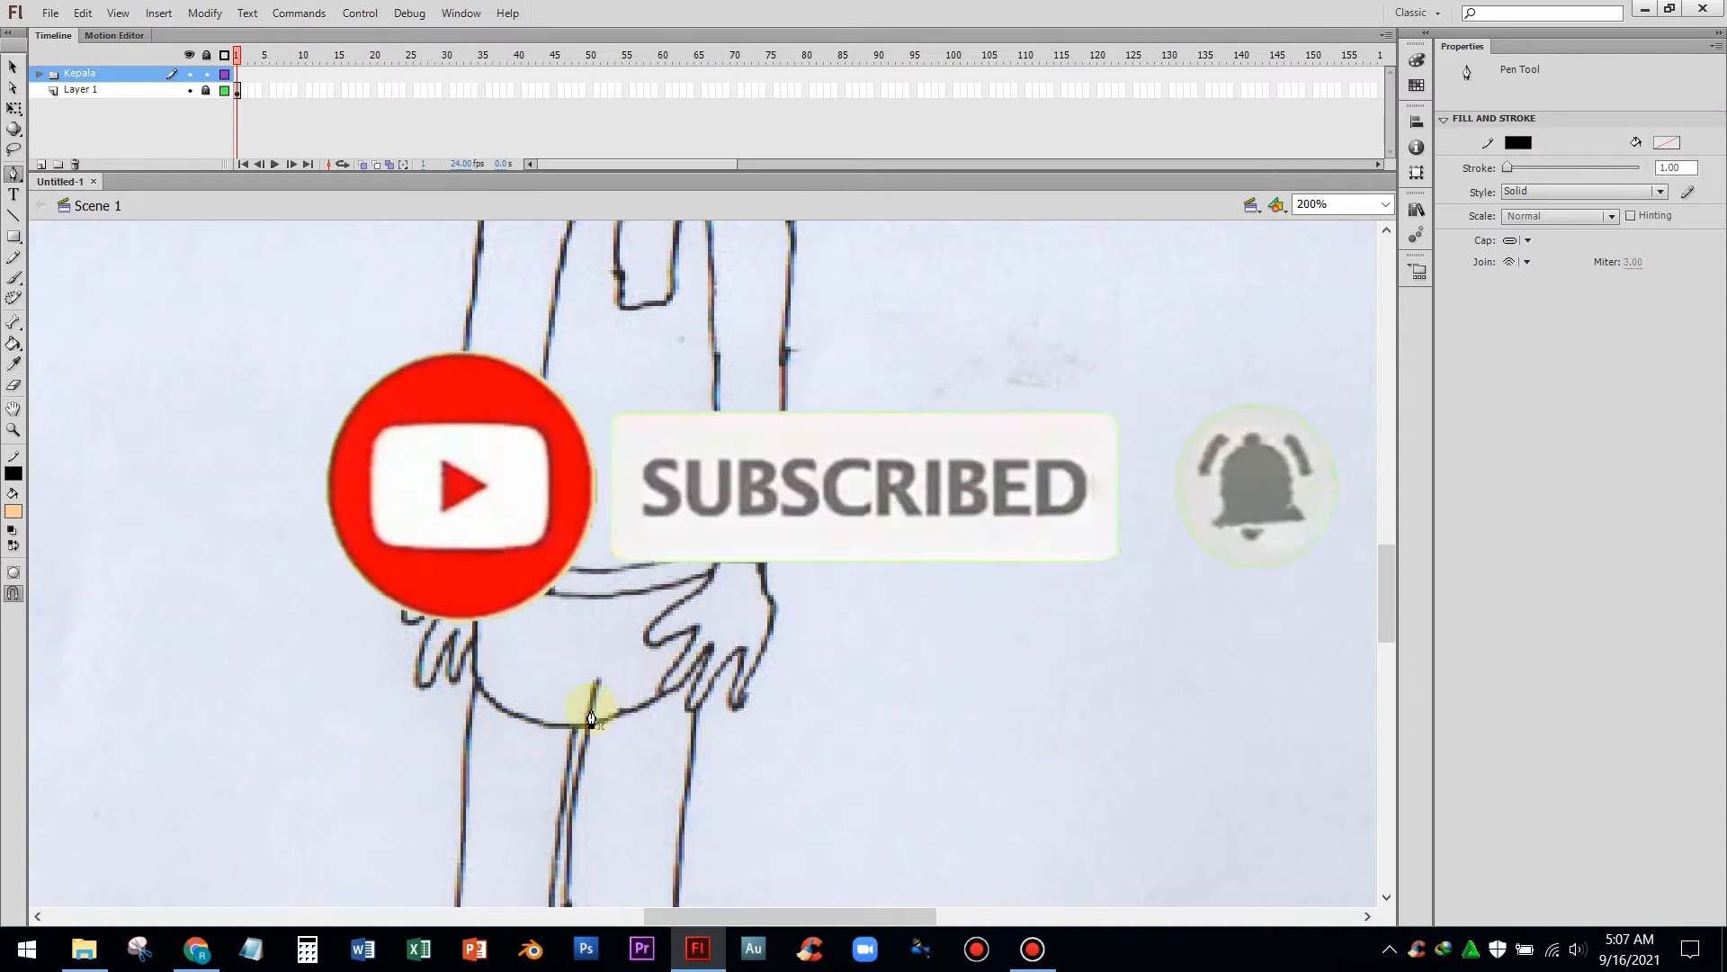
scroll(591, 717, "down", 5)
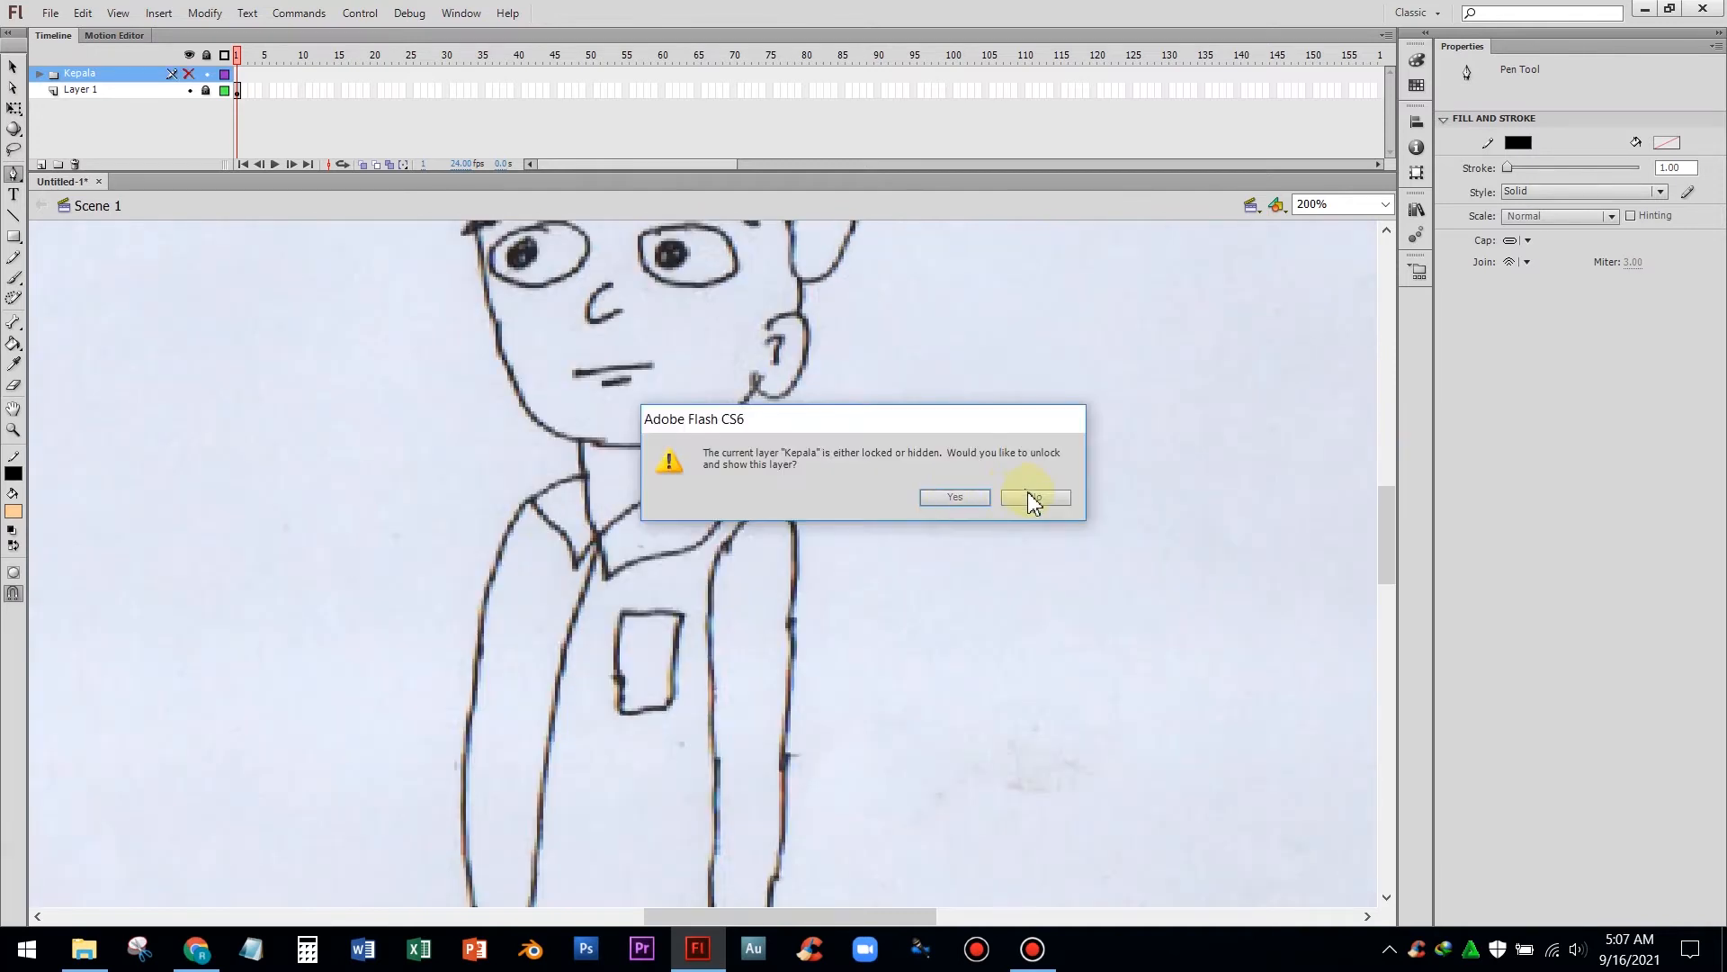
left_click(1037, 497)
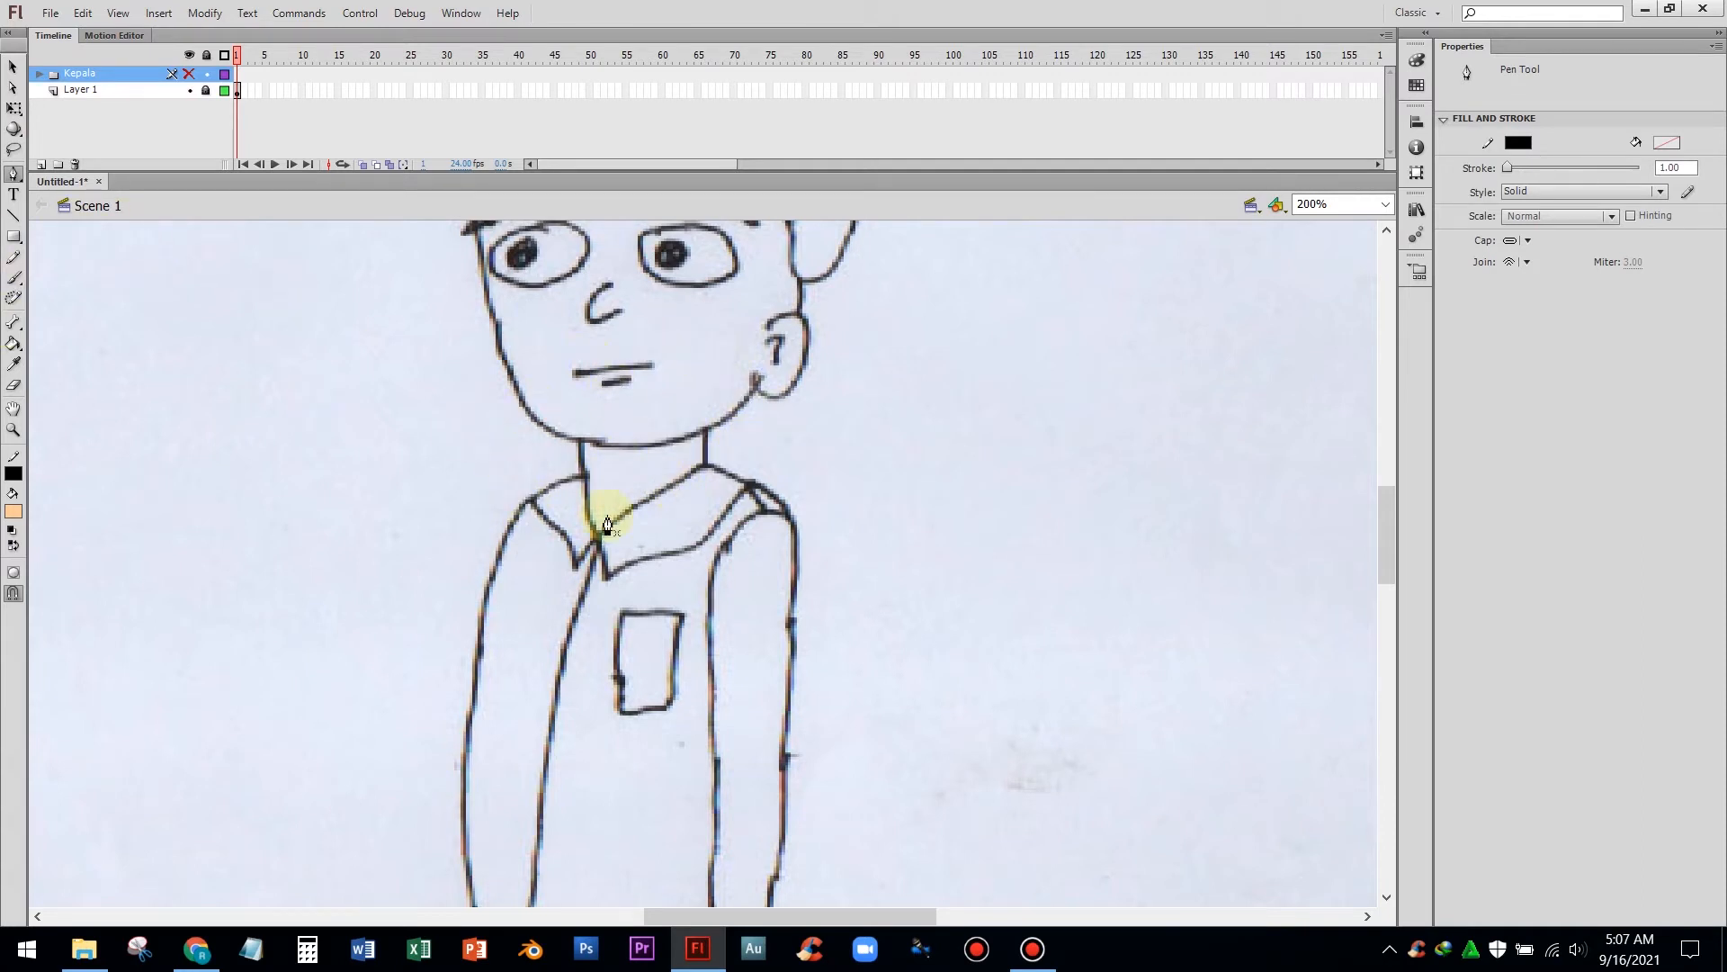
Add a new layer, move it below Kepala, and name it Badan
left_click(40, 165)
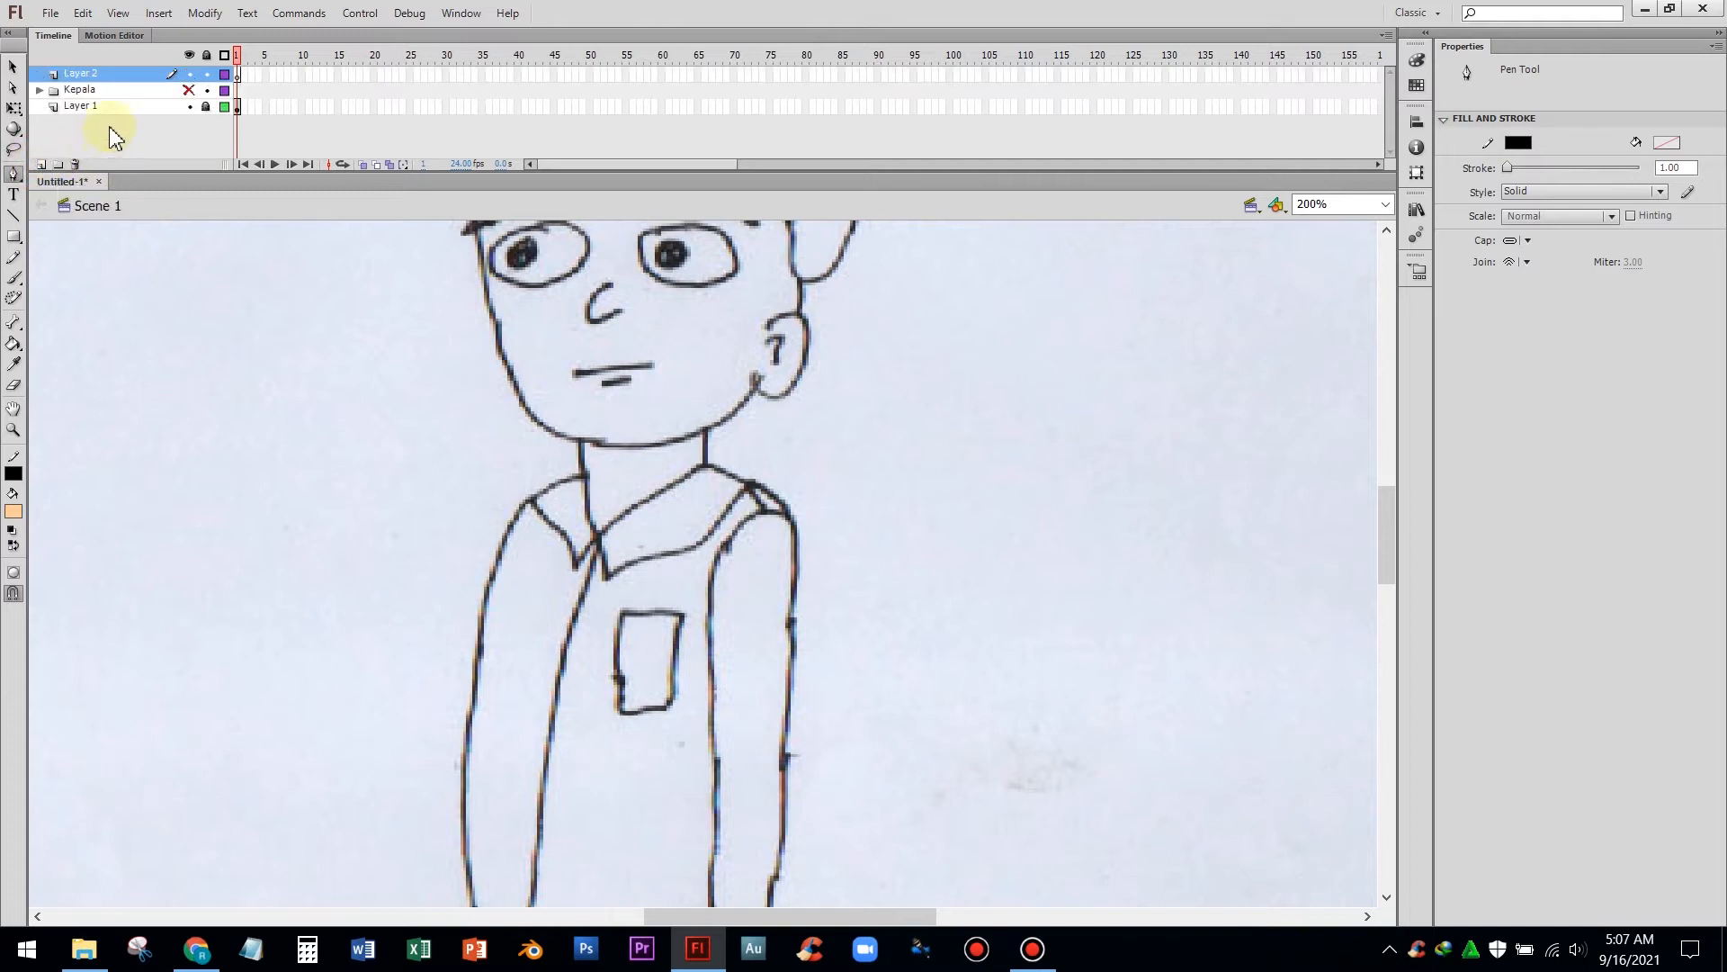
left_click_drag(96, 78, 86, 106)
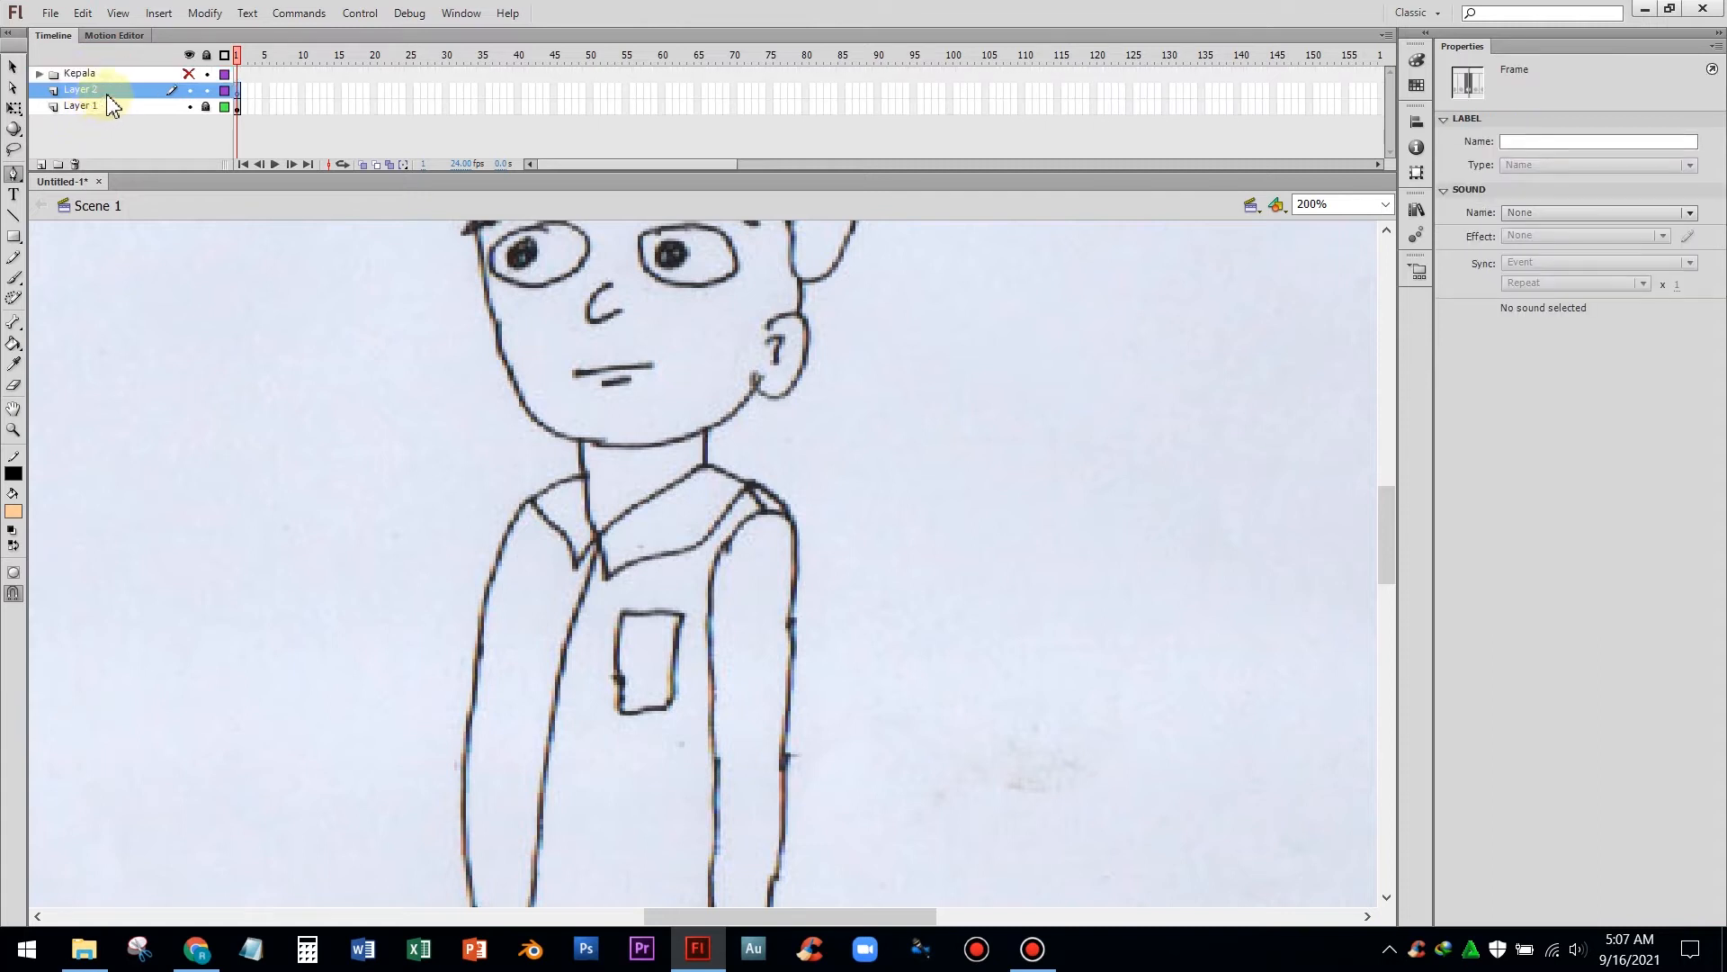
double_click(107, 94)
type("Badan")
key("Return")
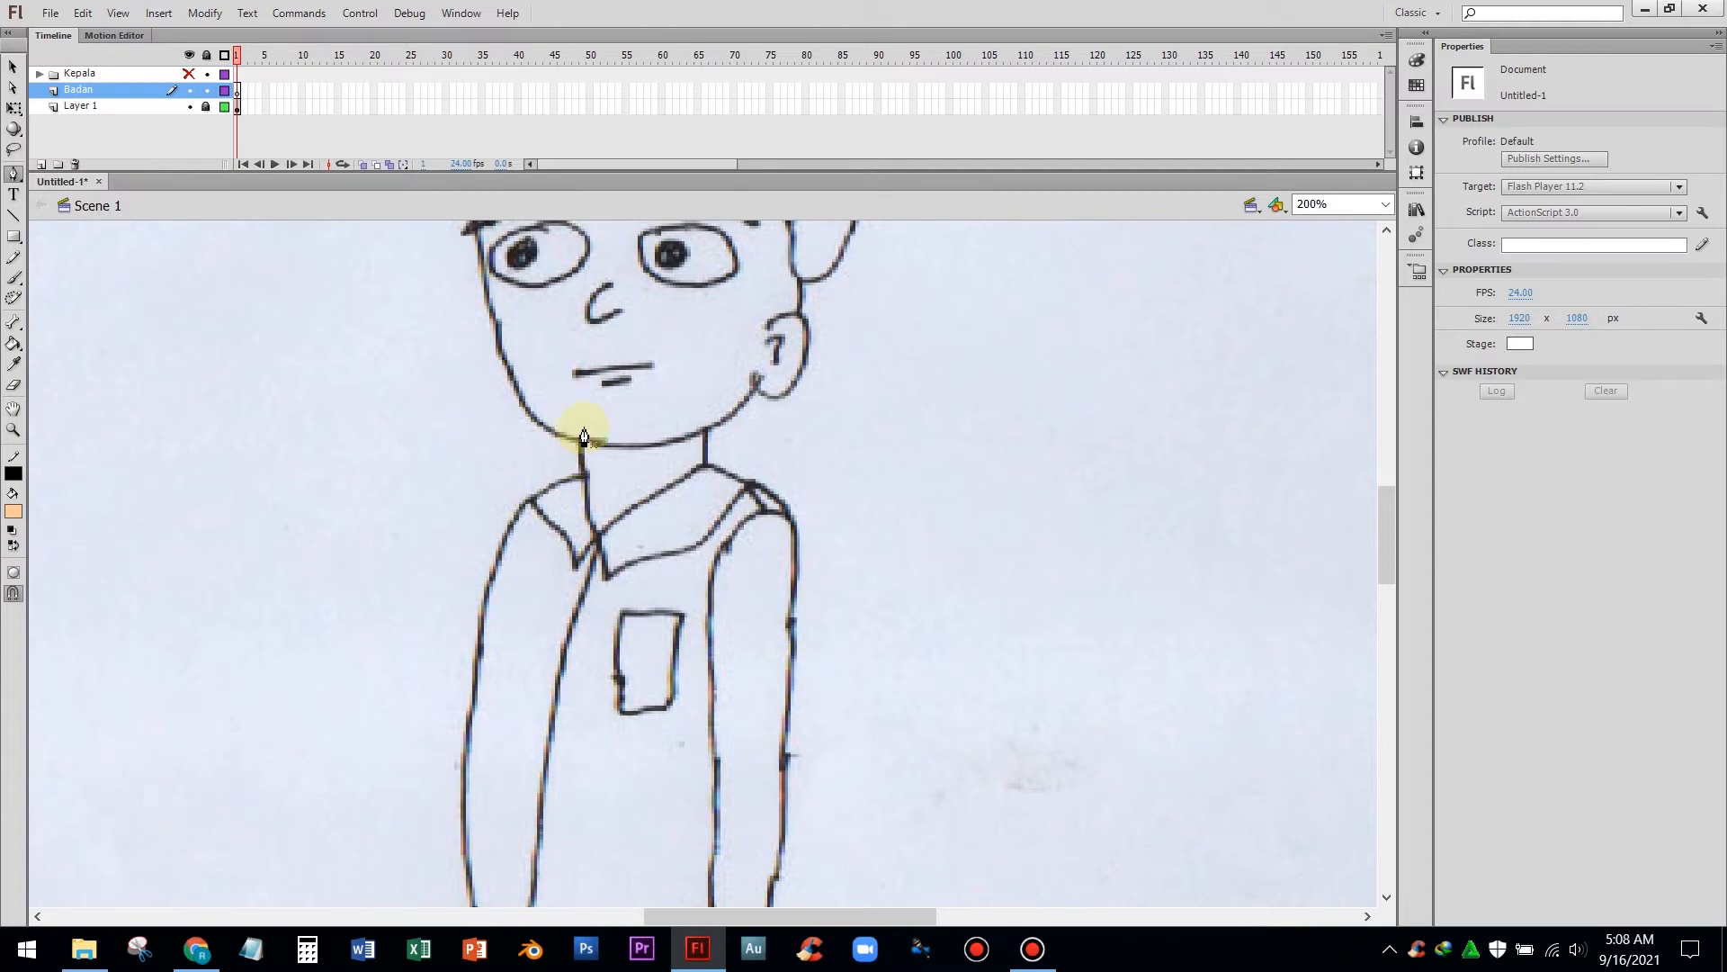
On the Badan layer, trace the neck from the chin down to the right shoulder with the Pen tool
left_click(580, 397)
left_click_drag(693, 382, 700, 390)
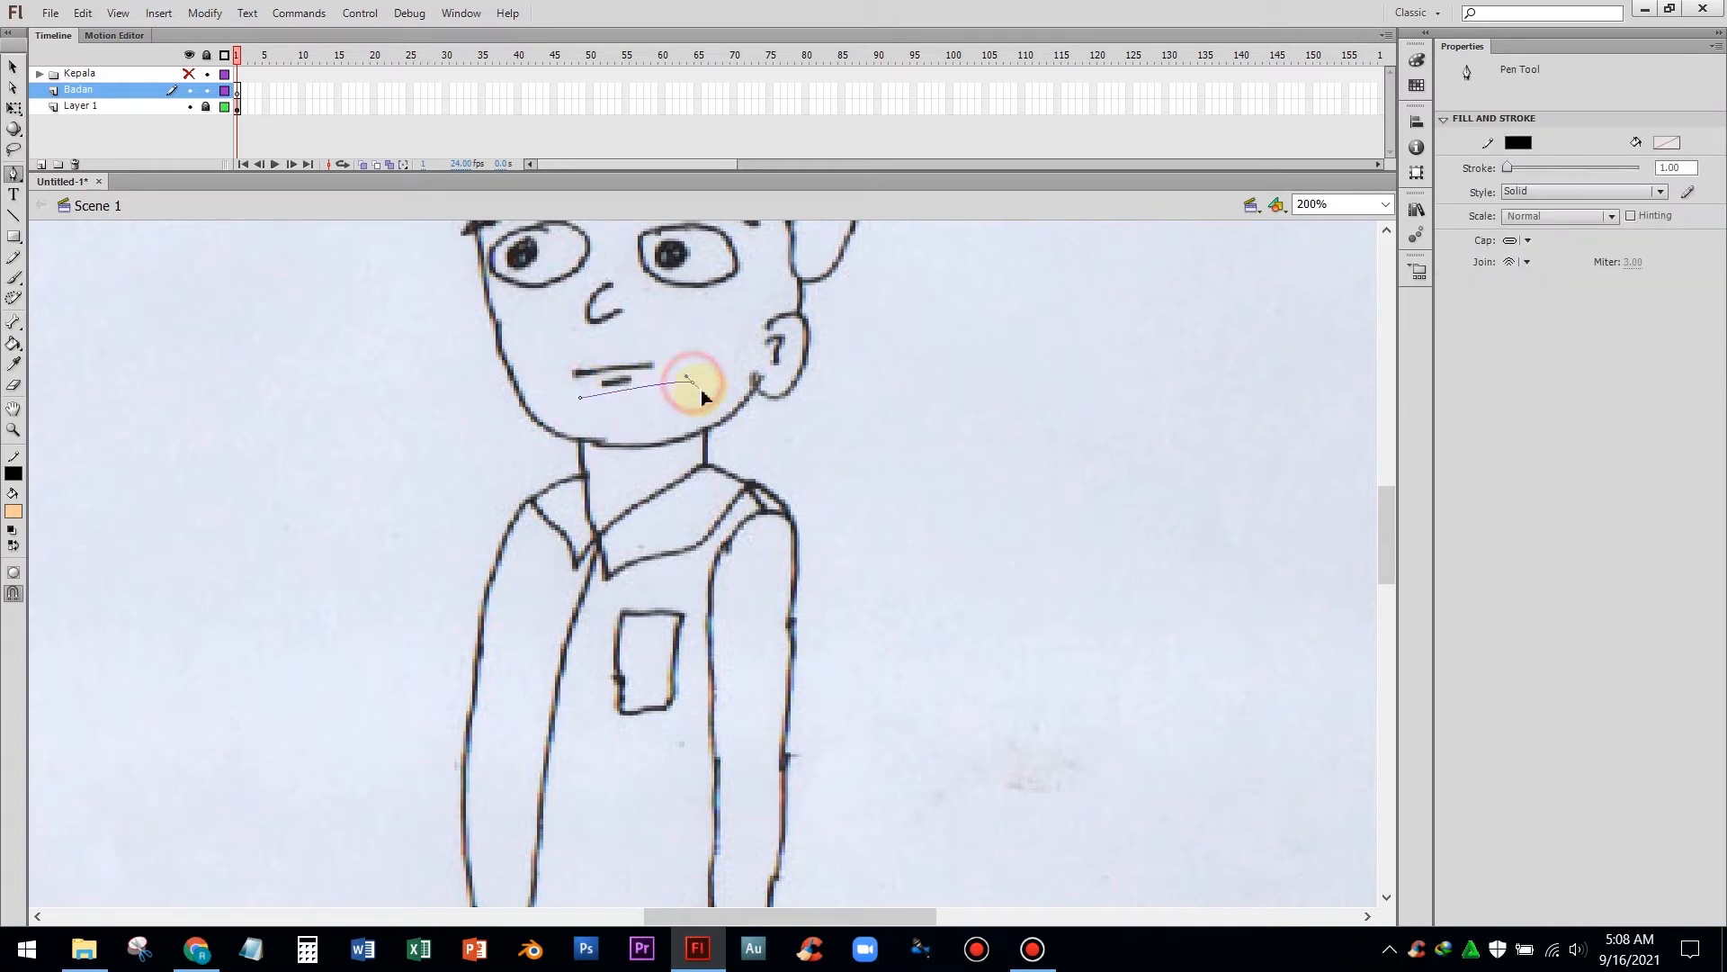
left_click(706, 412)
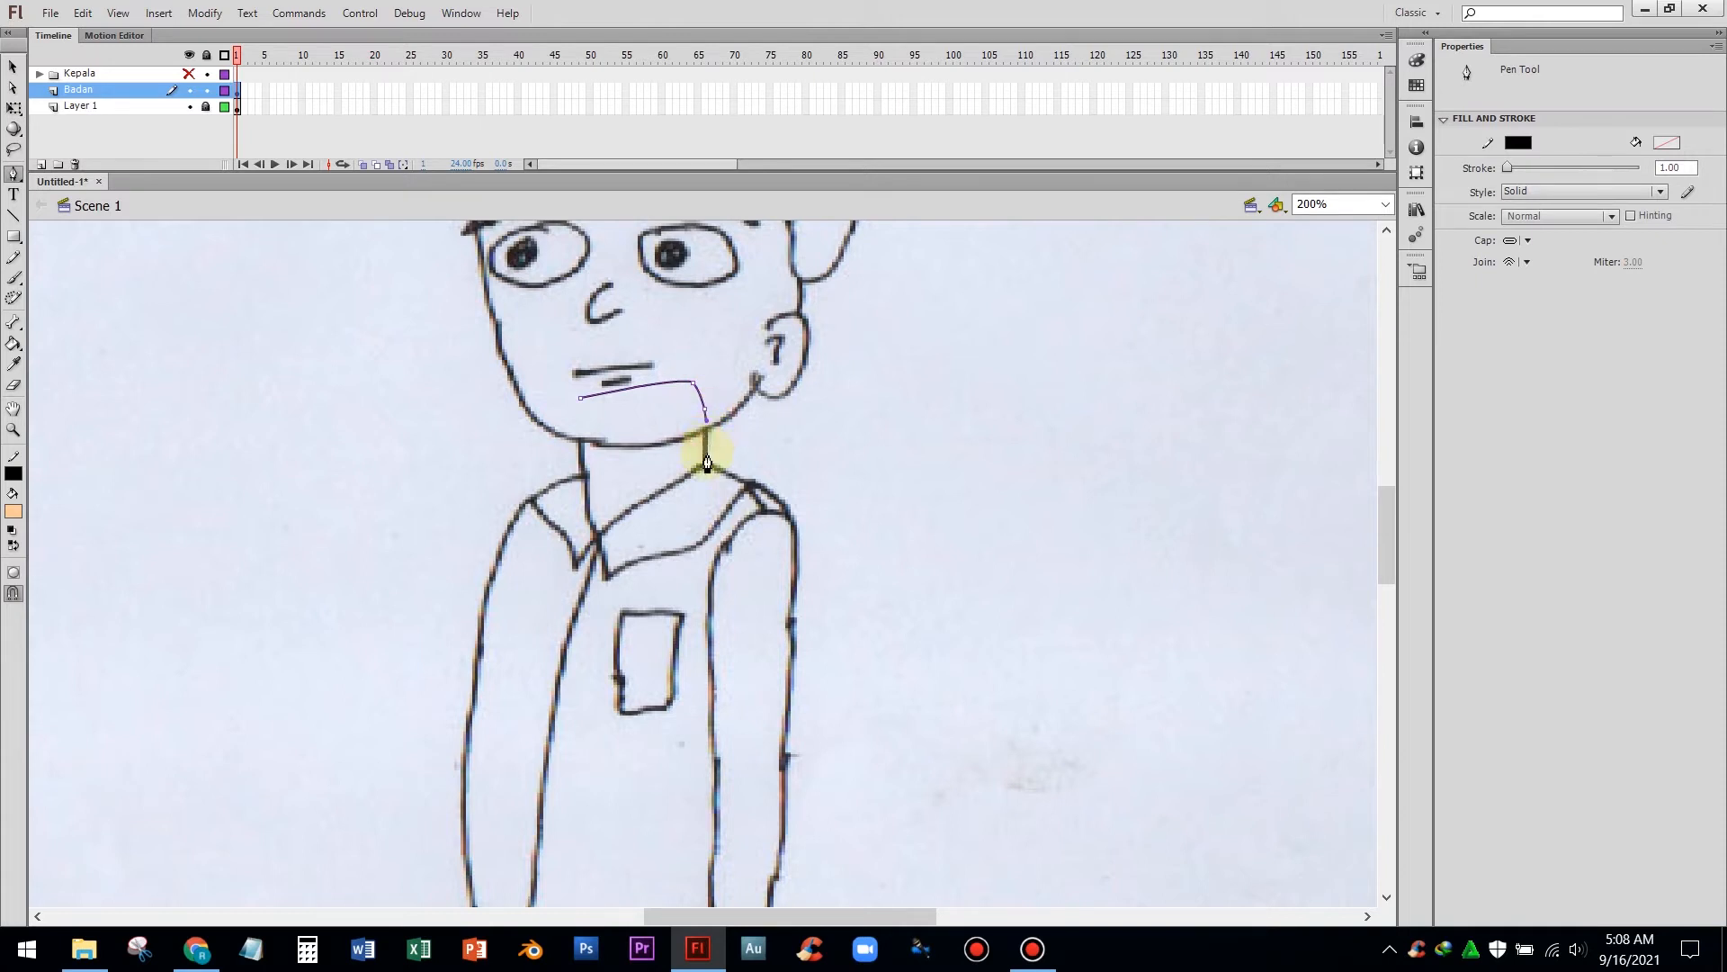
left_click(705, 475)
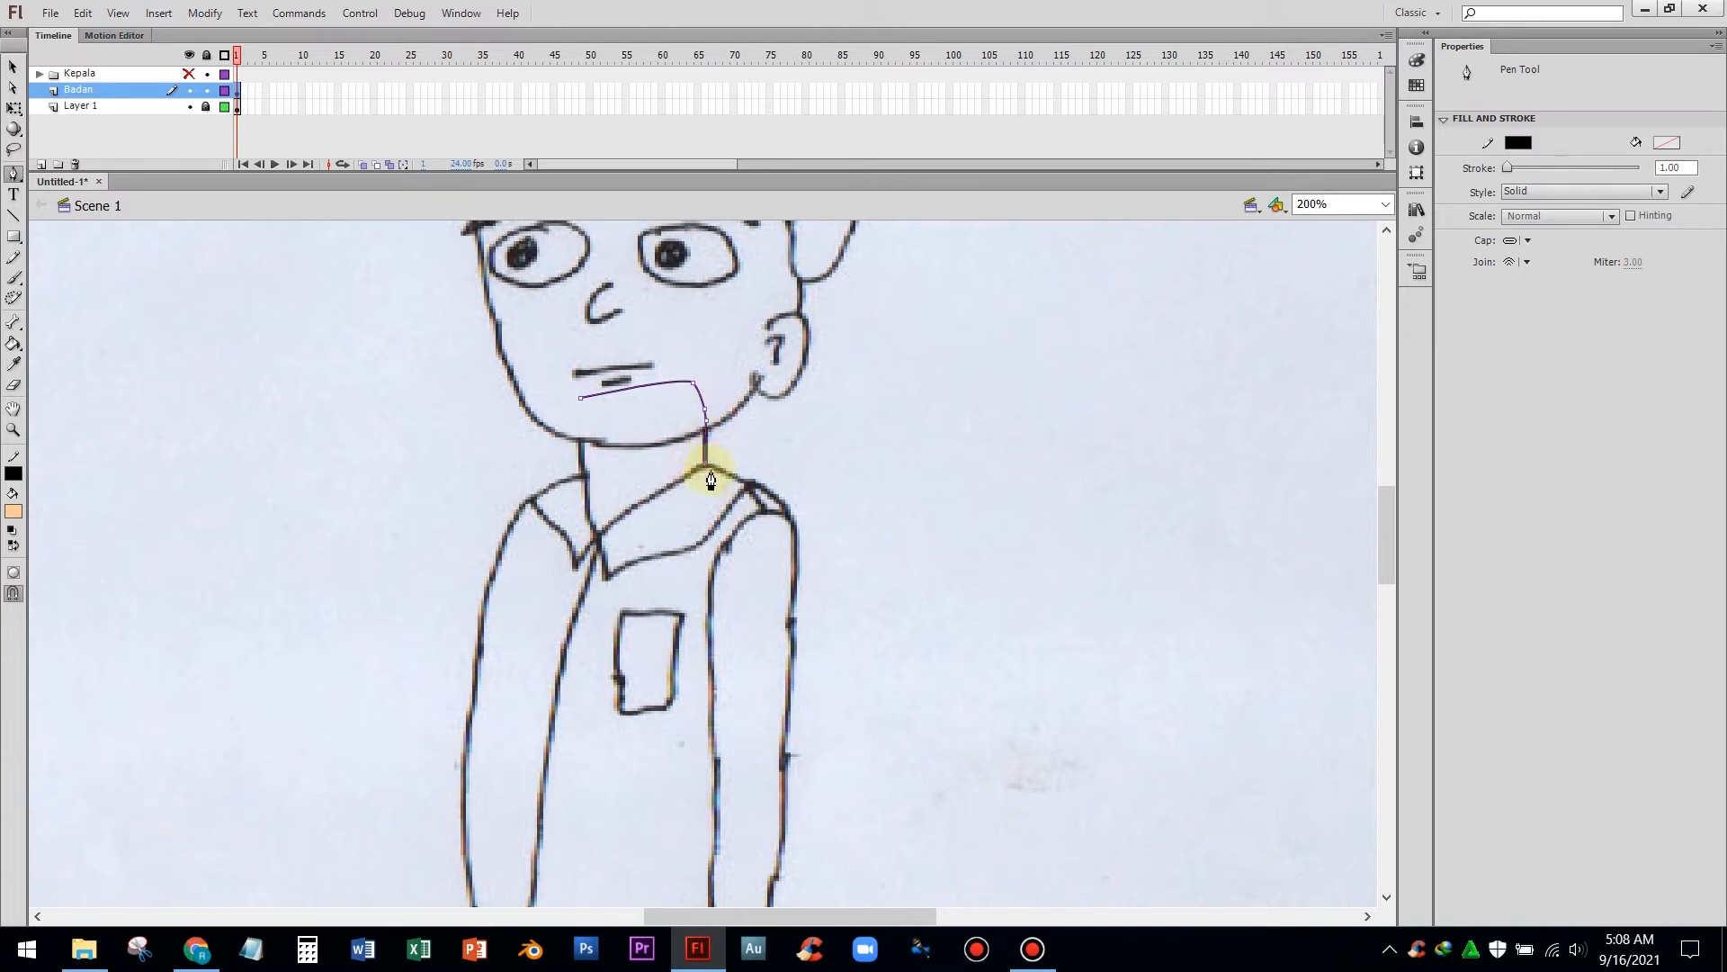
left_click(745, 490)
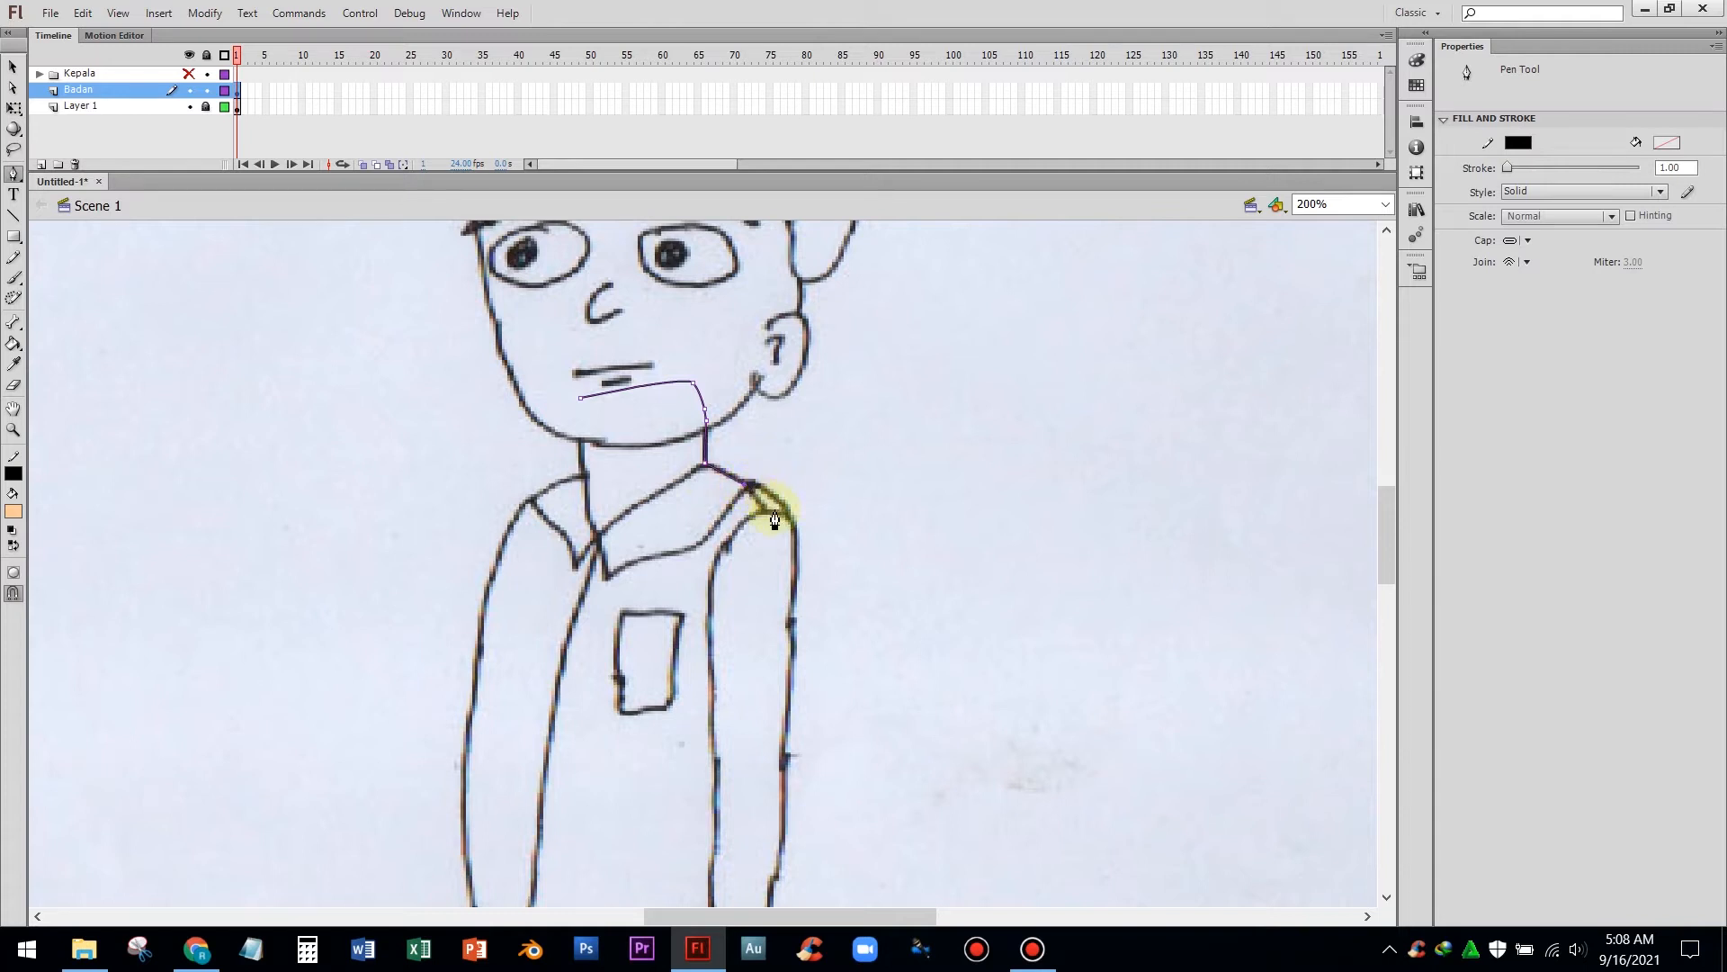
Continue the path down the right side of the shirt and across the waistband to the left hip
scroll(772, 513, "down", 3)
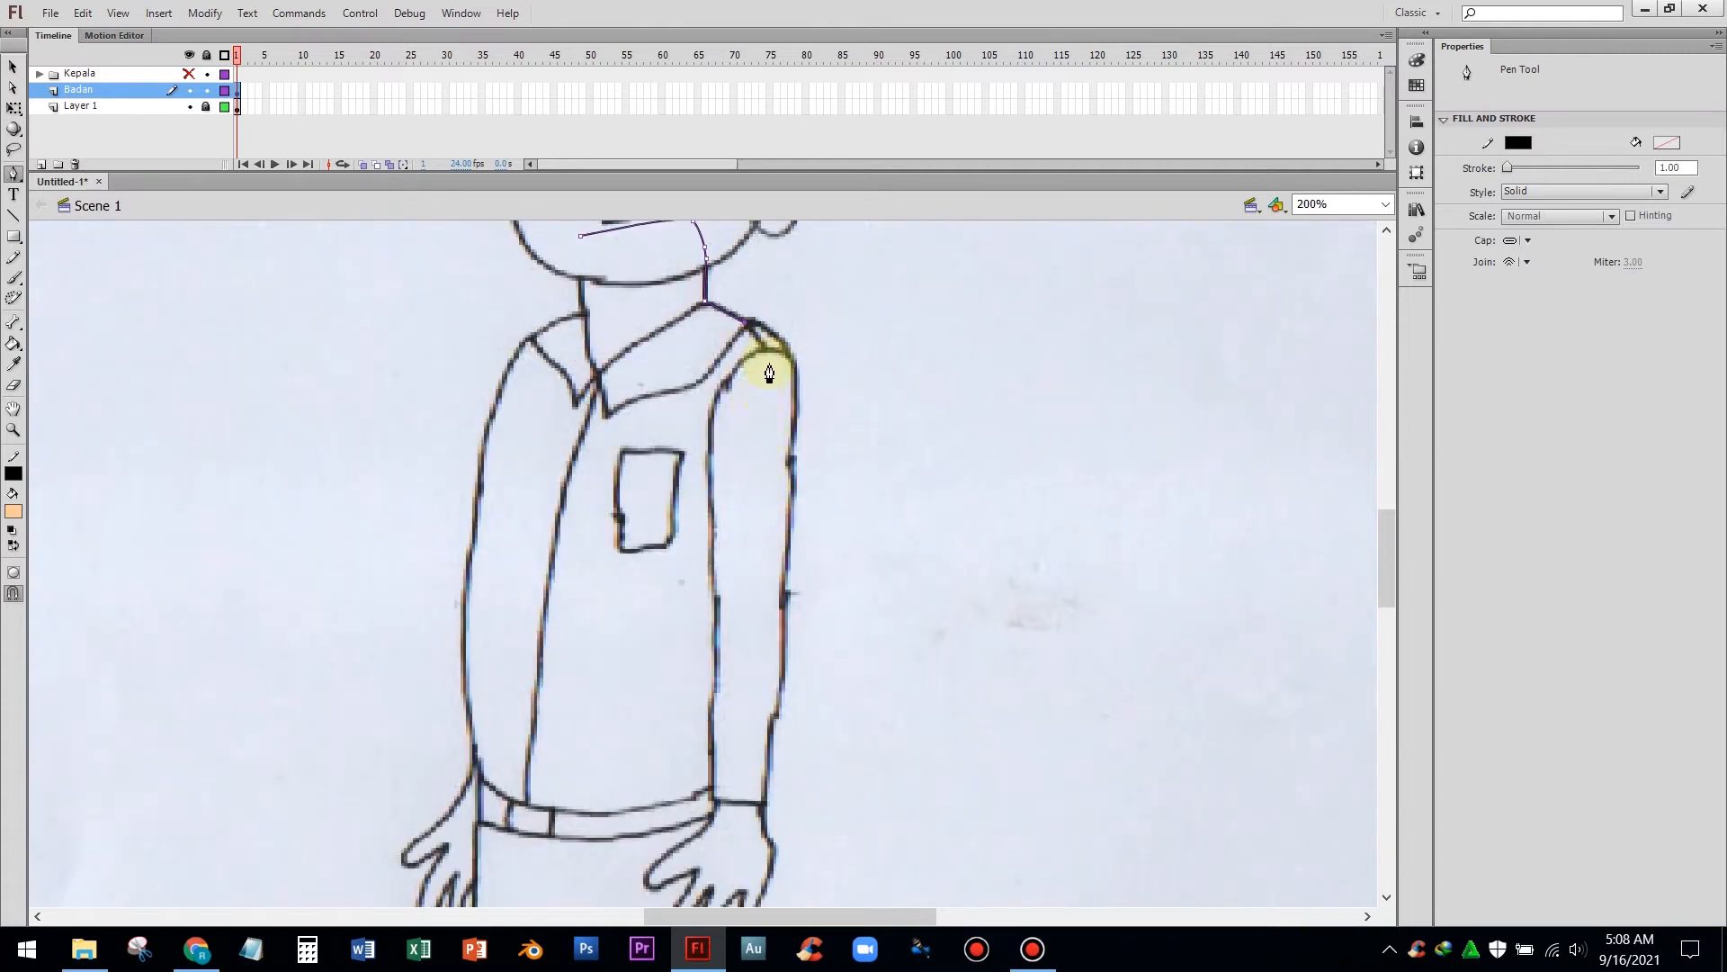
left_click(788, 354)
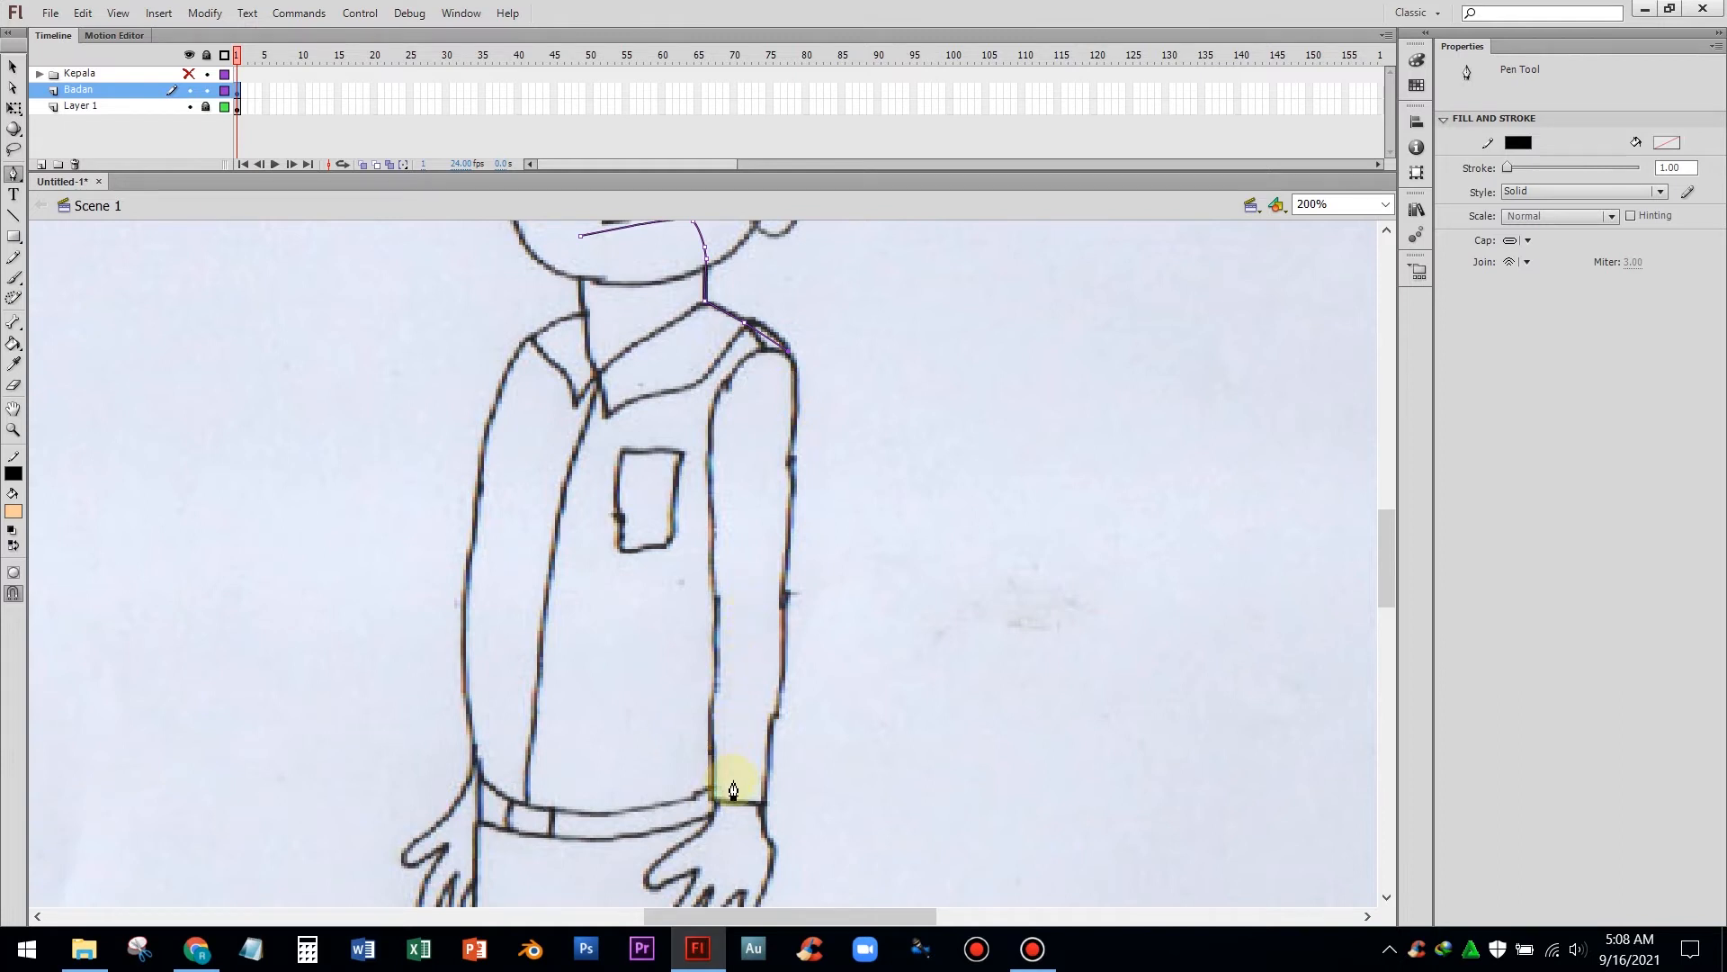
scroll(717, 783, "down", 3)
scroll(717, 788, "up", 1)
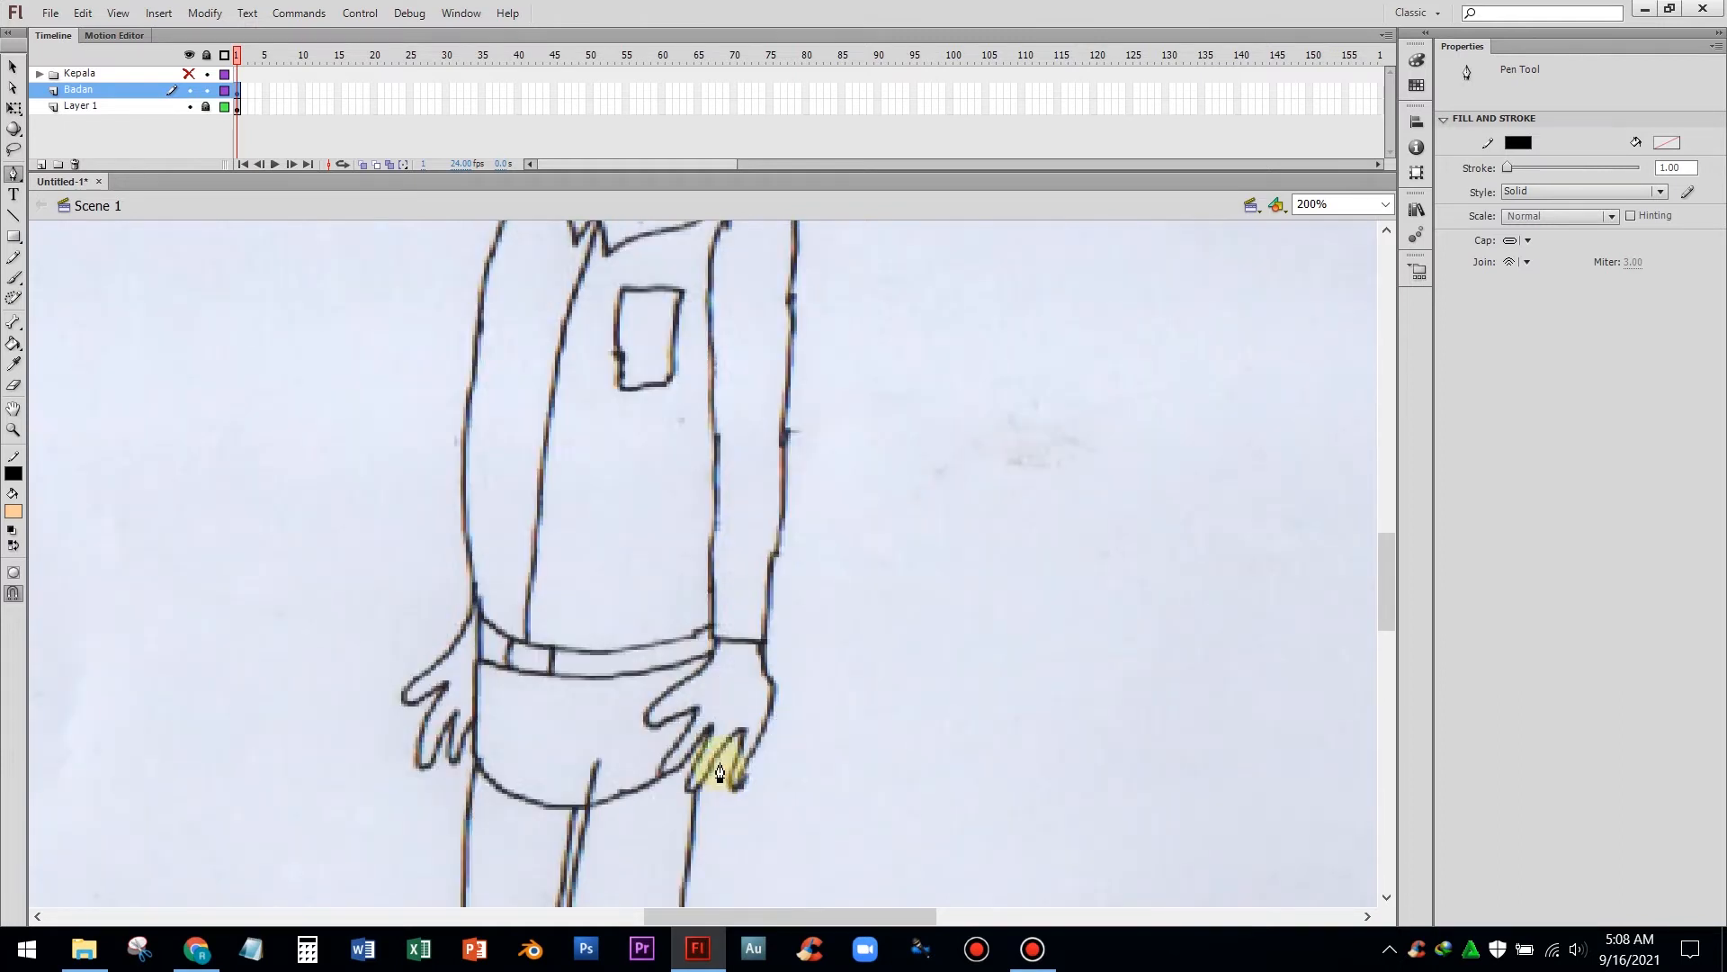
left_click(717, 634)
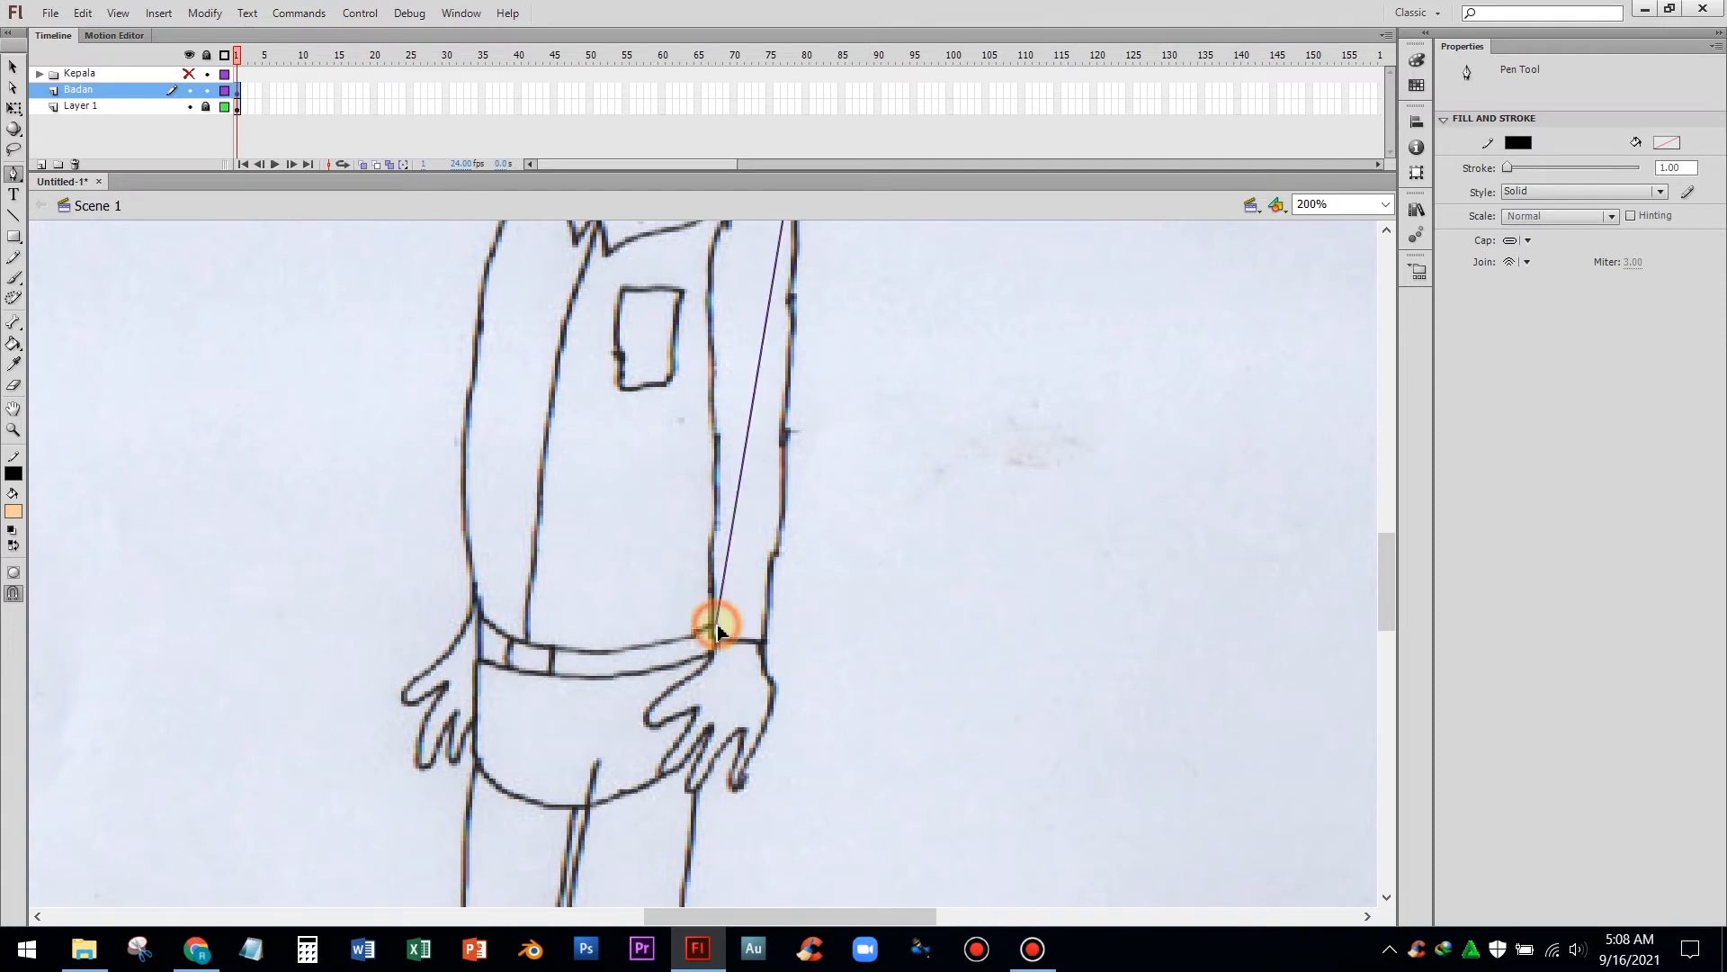
left_click(719, 650)
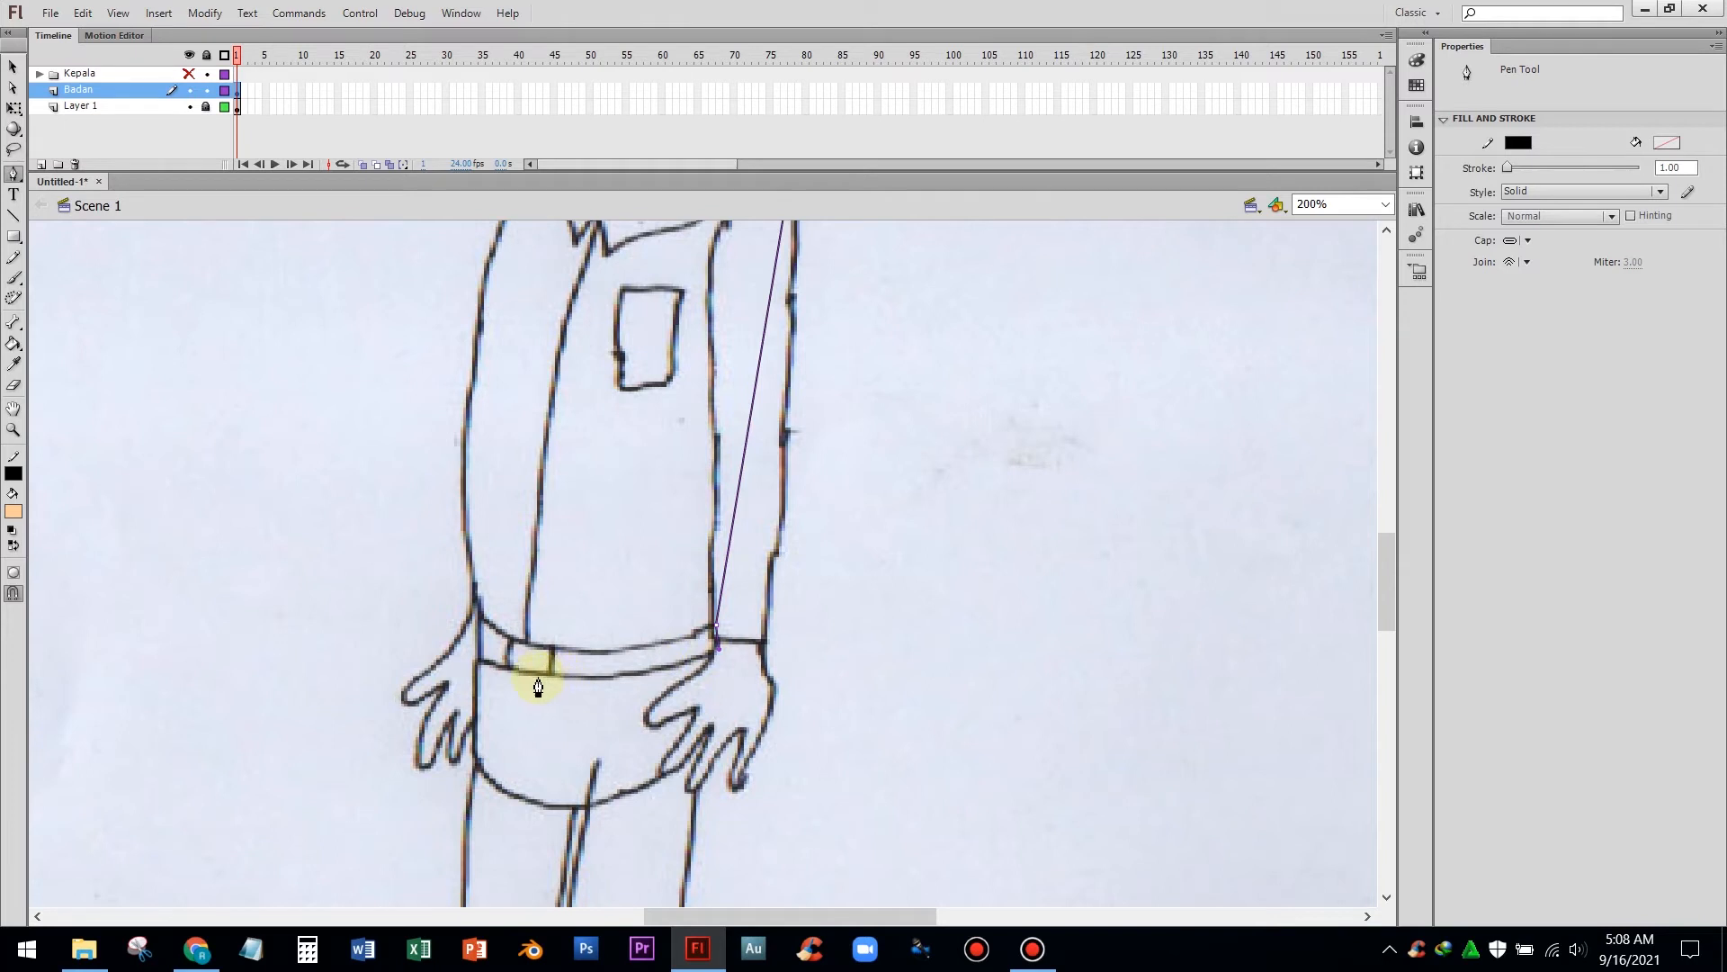
left_click(478, 659)
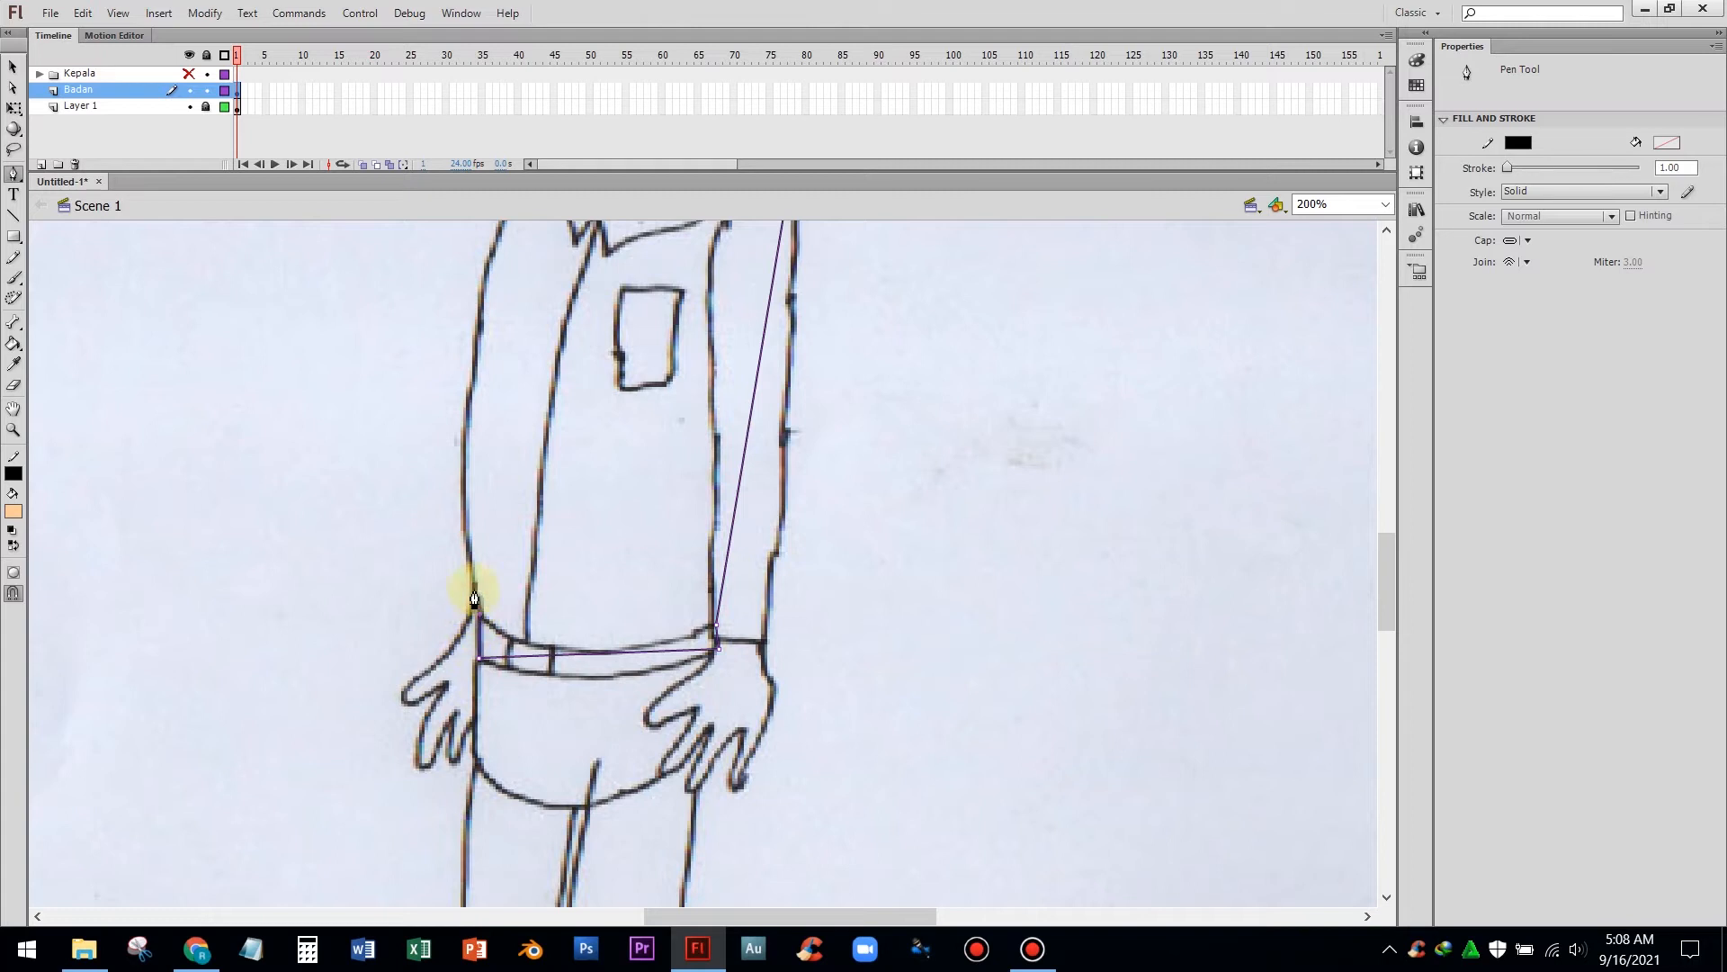
Carry the path up the left side to the shoulder and neck, closing it back at the chin
scroll(459, 541, "up", 3)
scroll(463, 547, "up", 2)
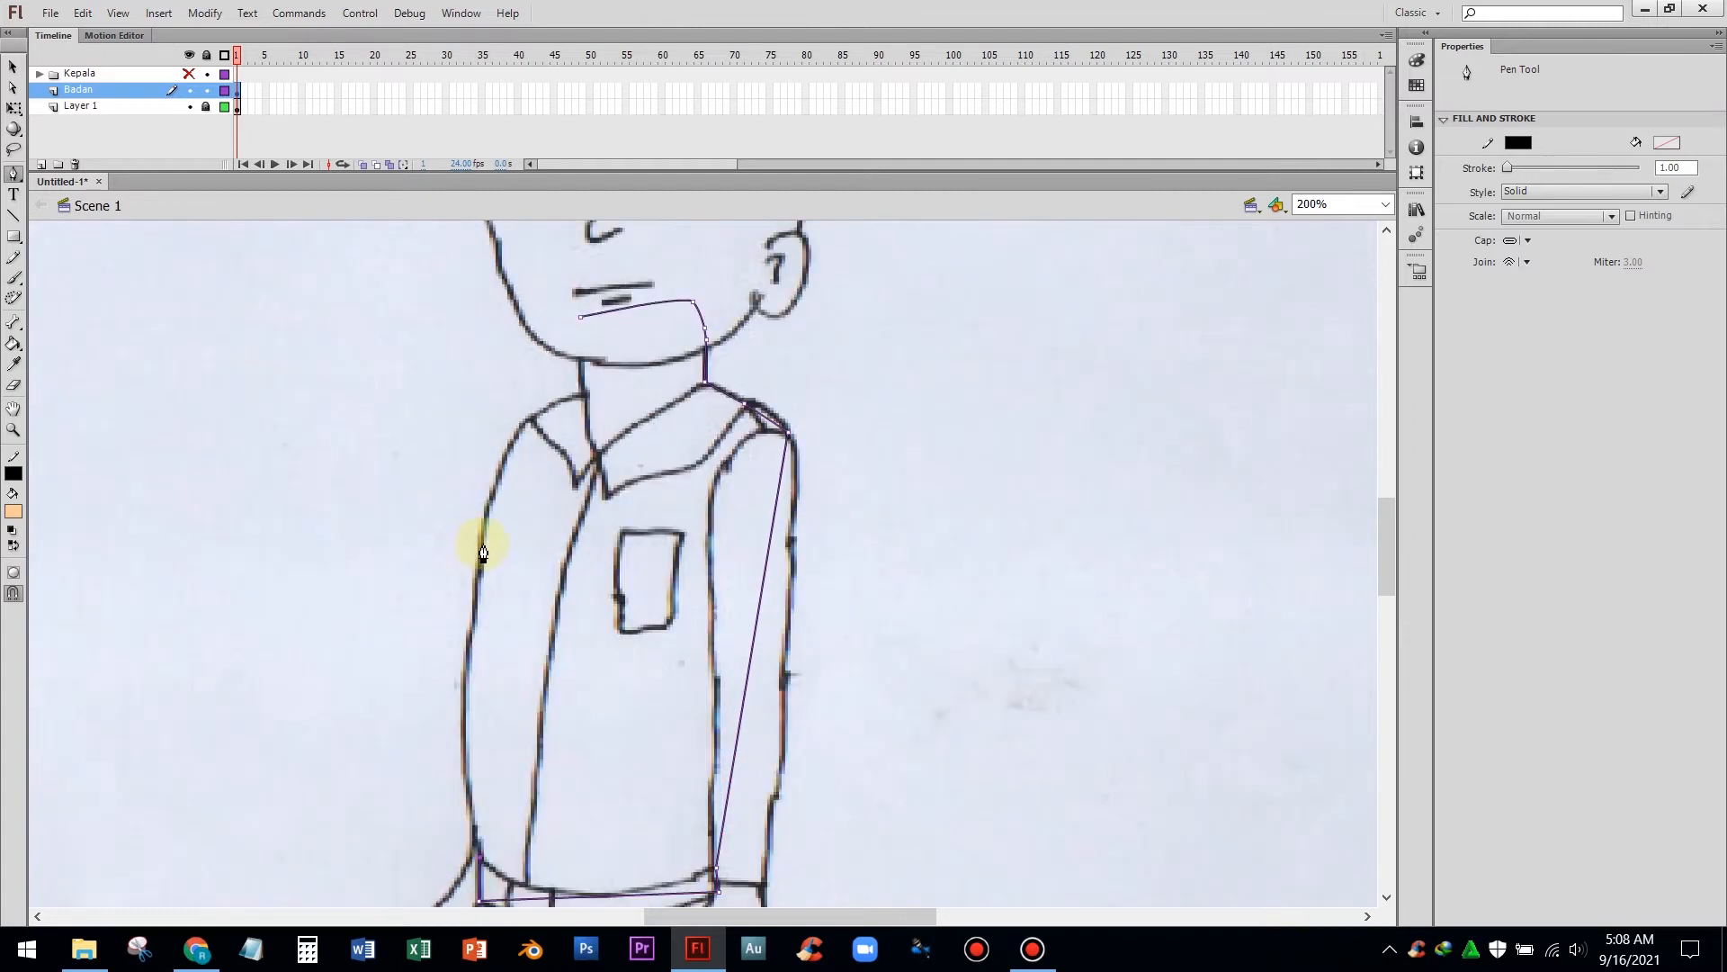
left_click(526, 421)
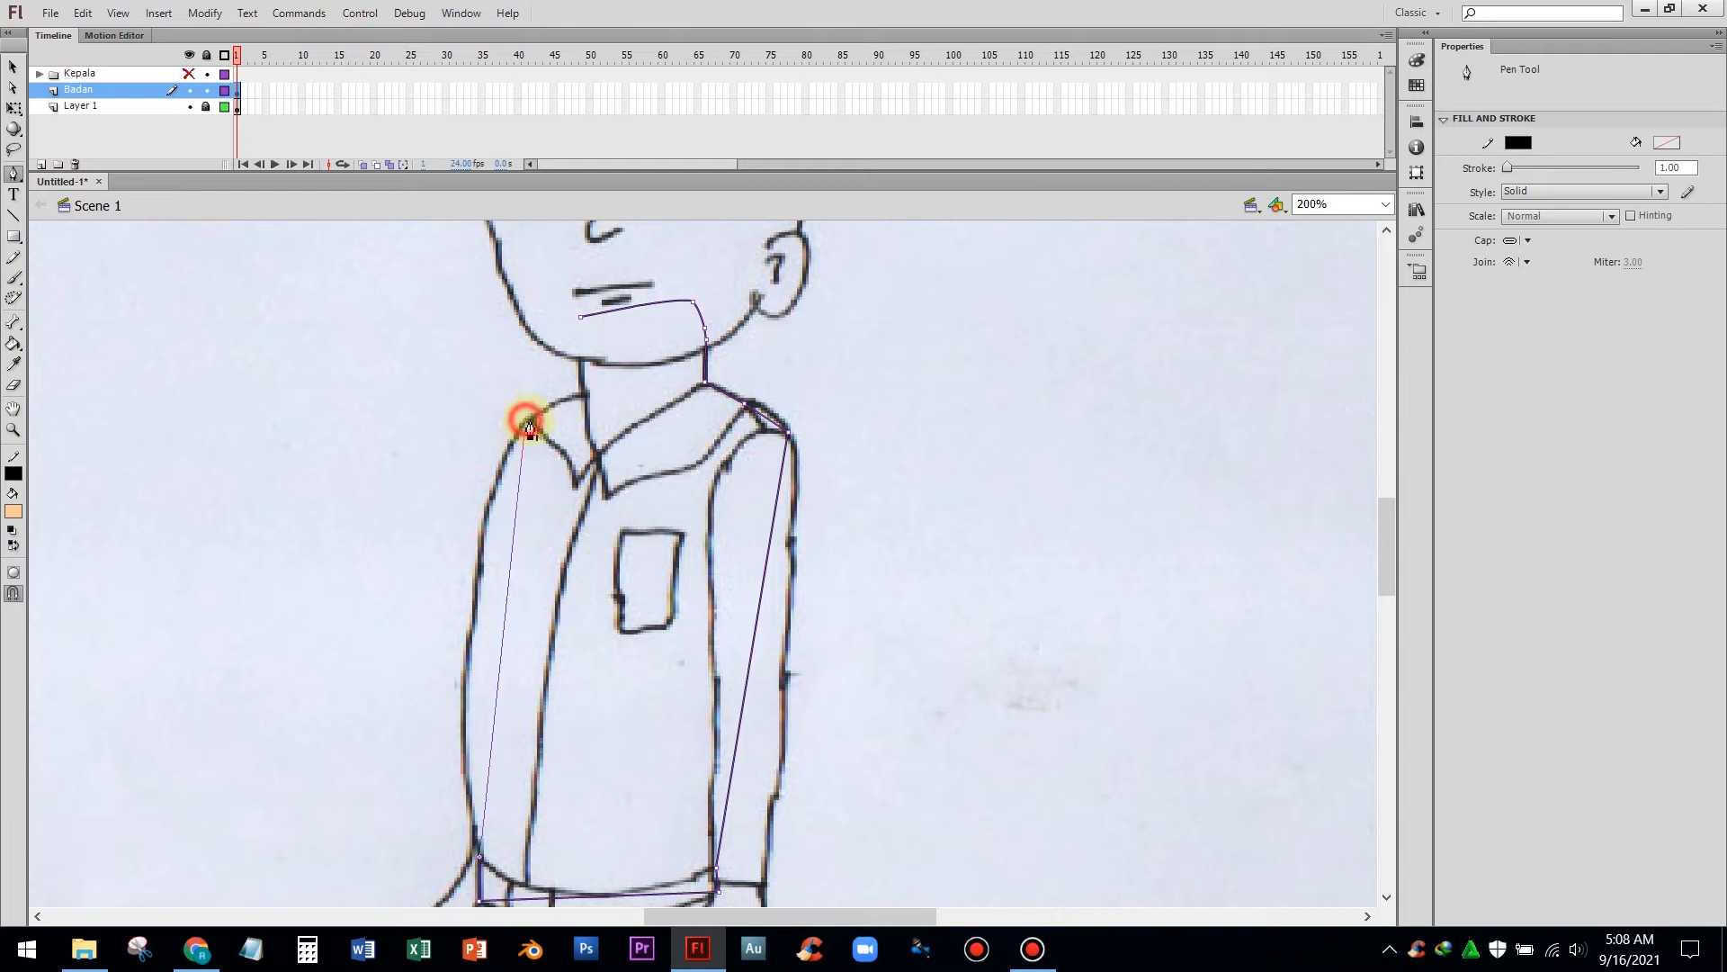
left_click(583, 397)
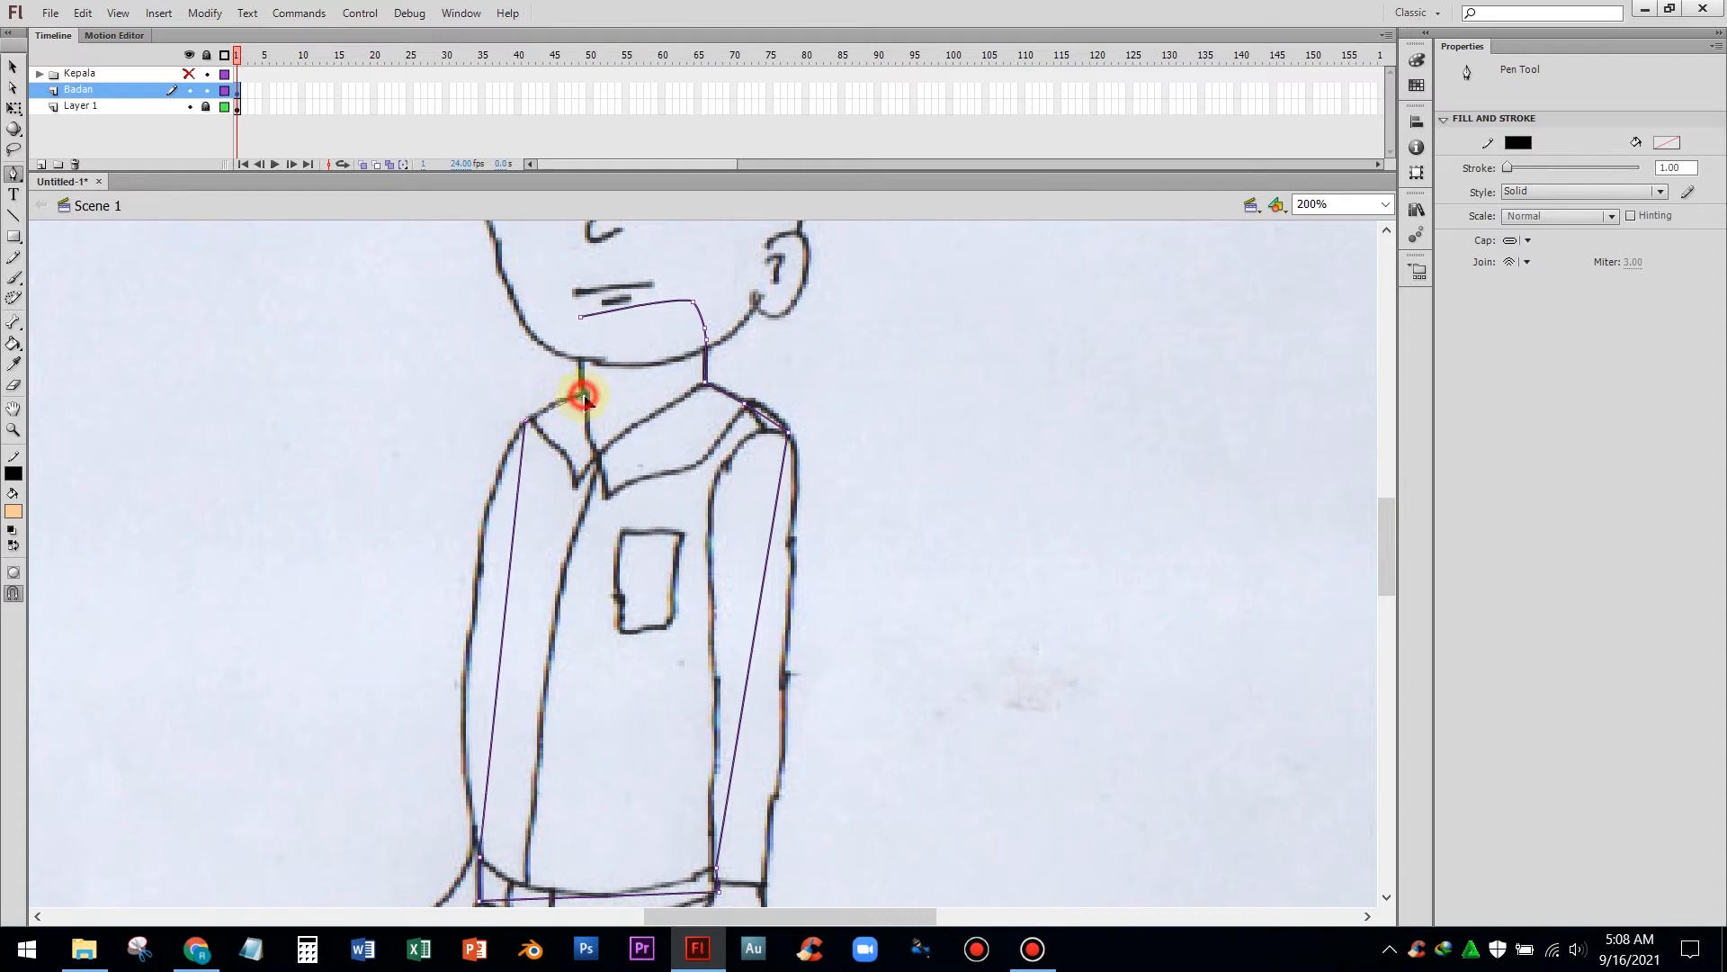
left_click(580, 320)
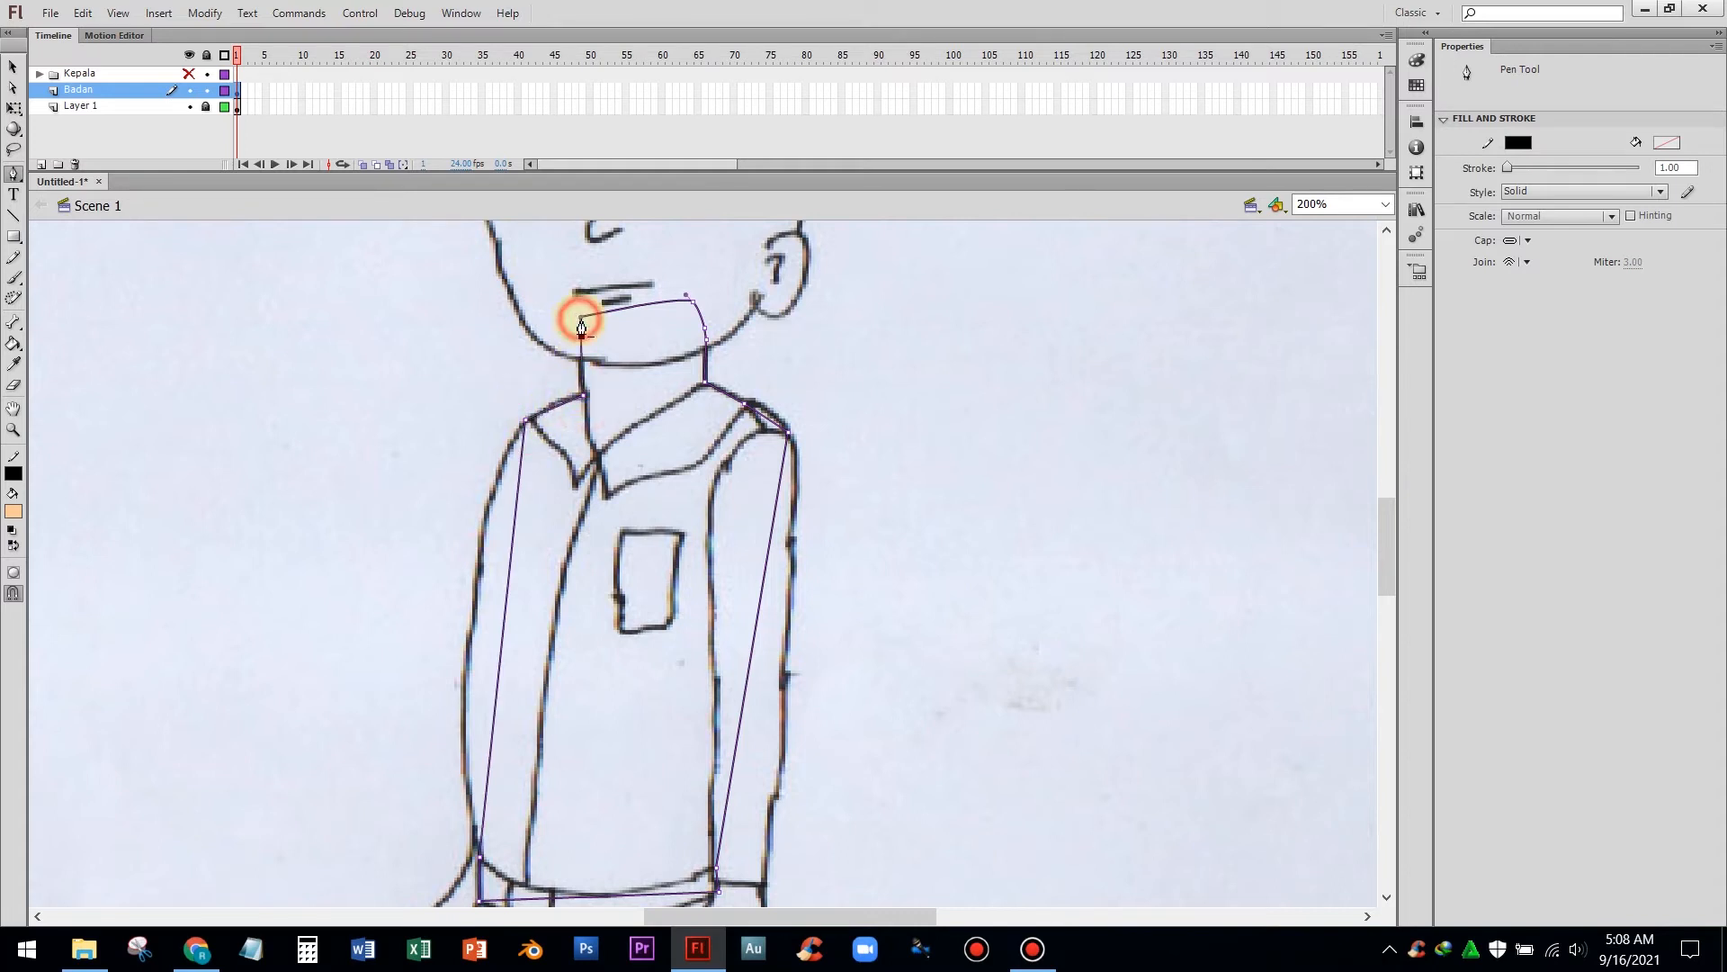
key("Escape")
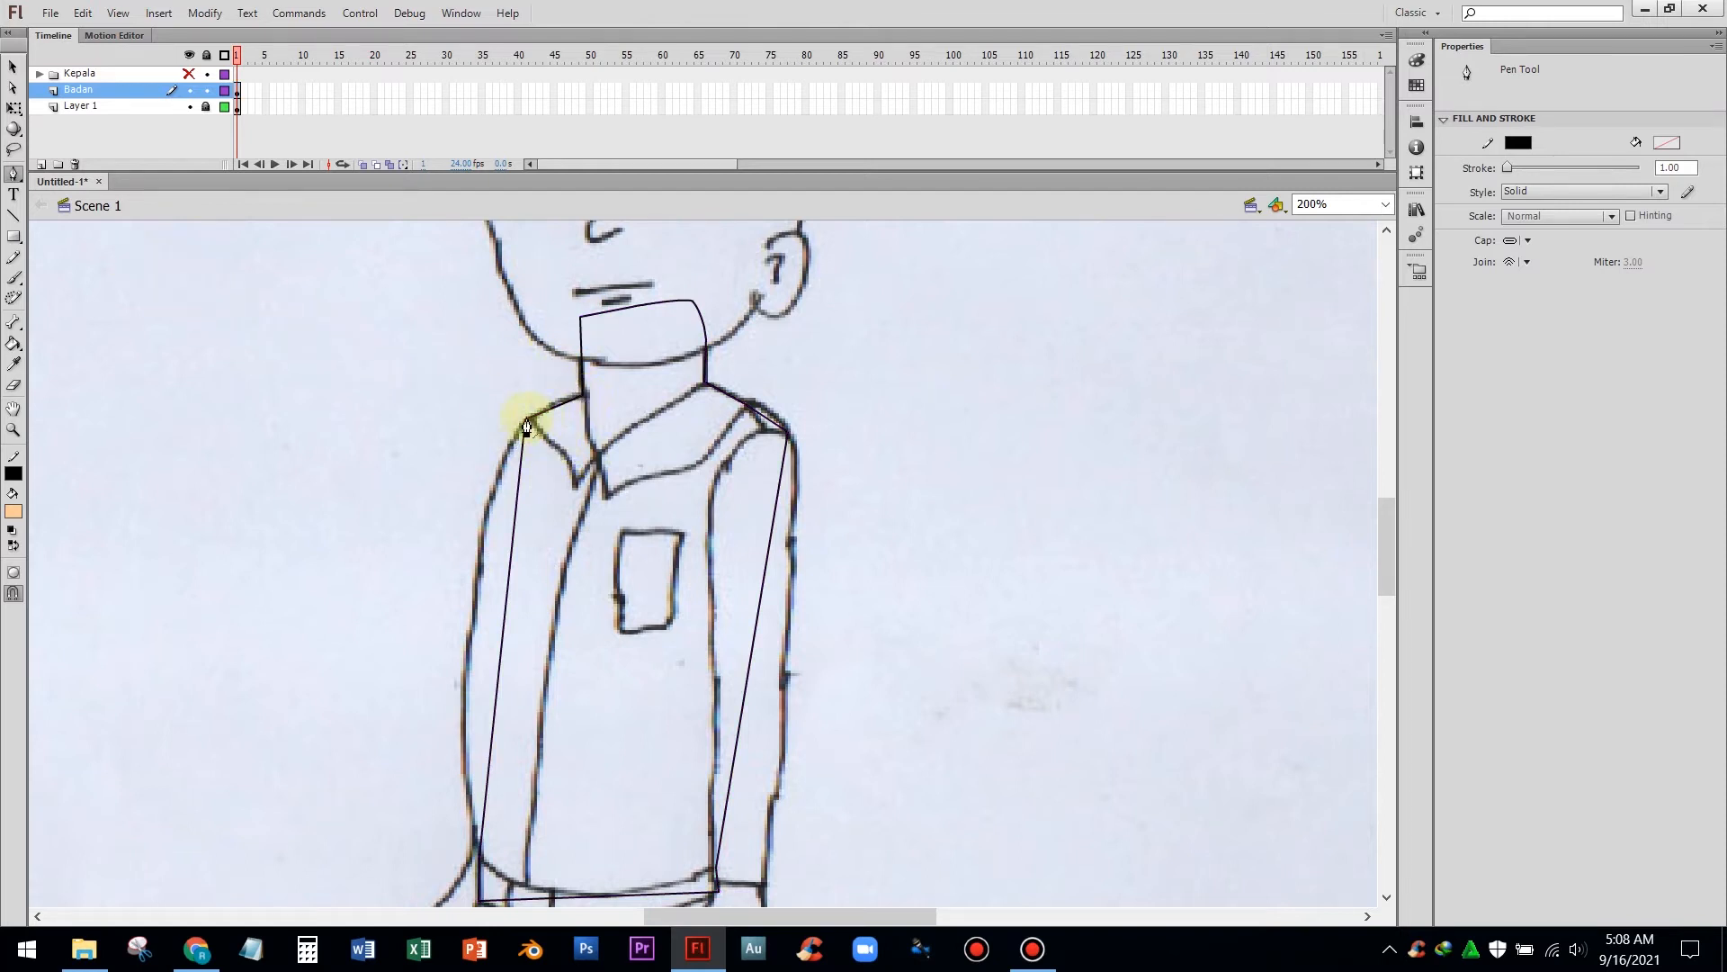
Draw a path from the left neck base down to the collar point and over to the right neck base
left_click(581, 392)
left_click(602, 454)
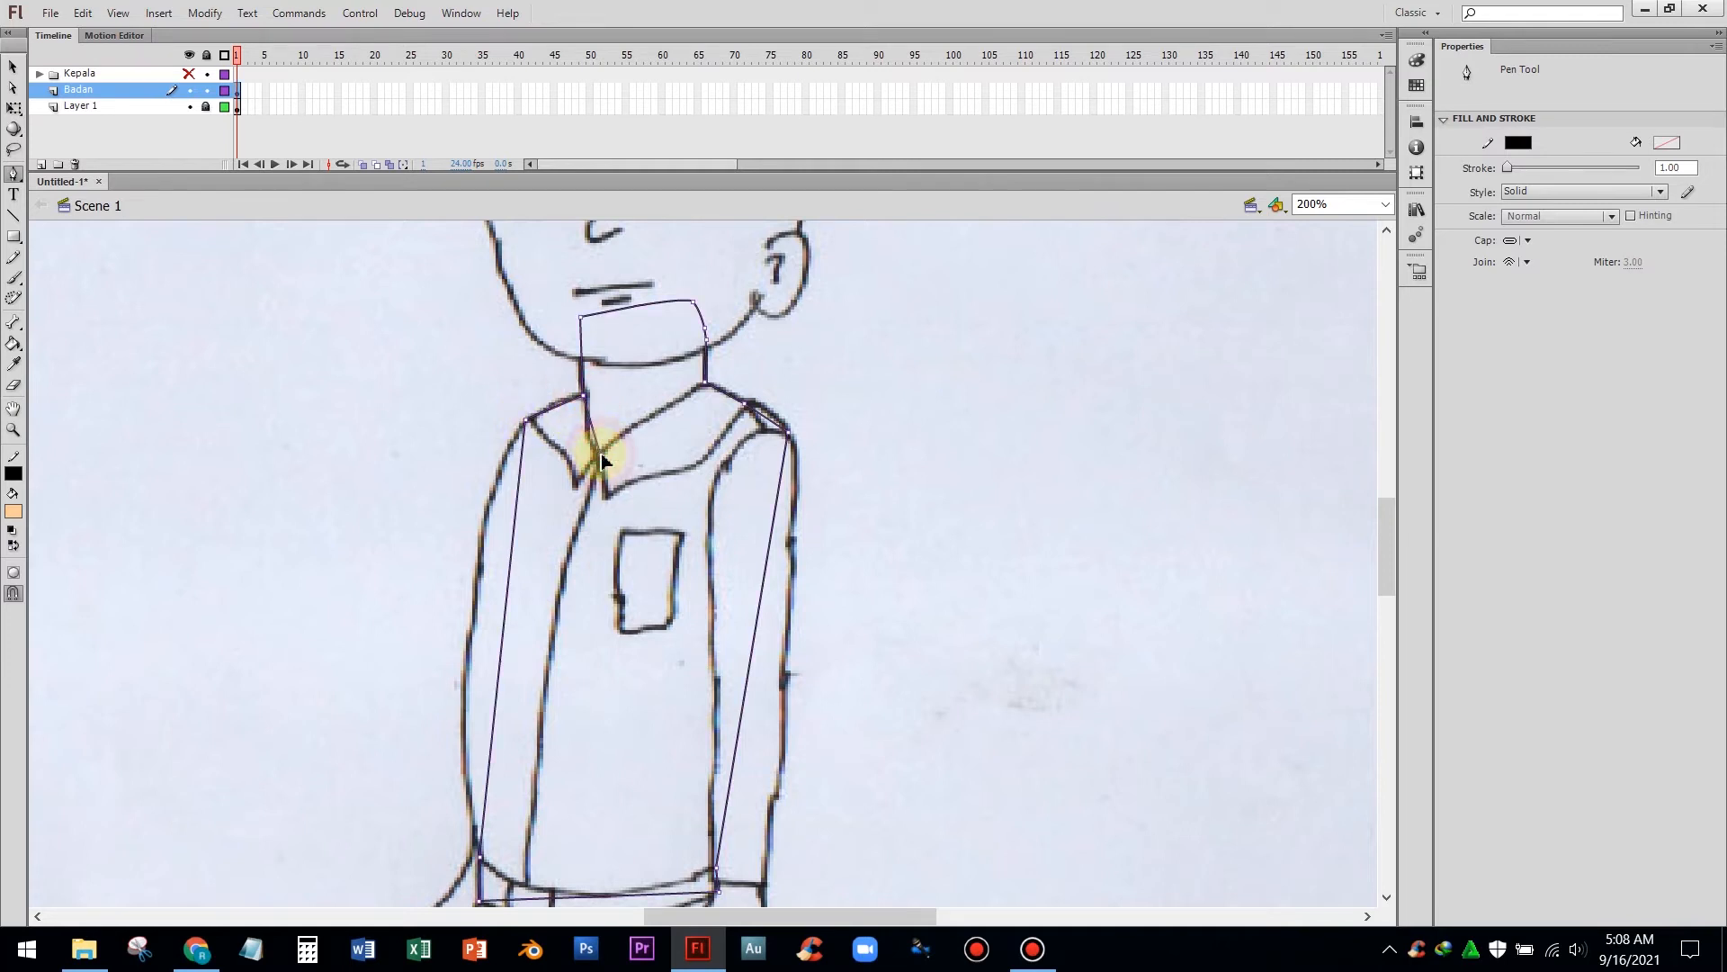
left_click(706, 387)
key("Escape")
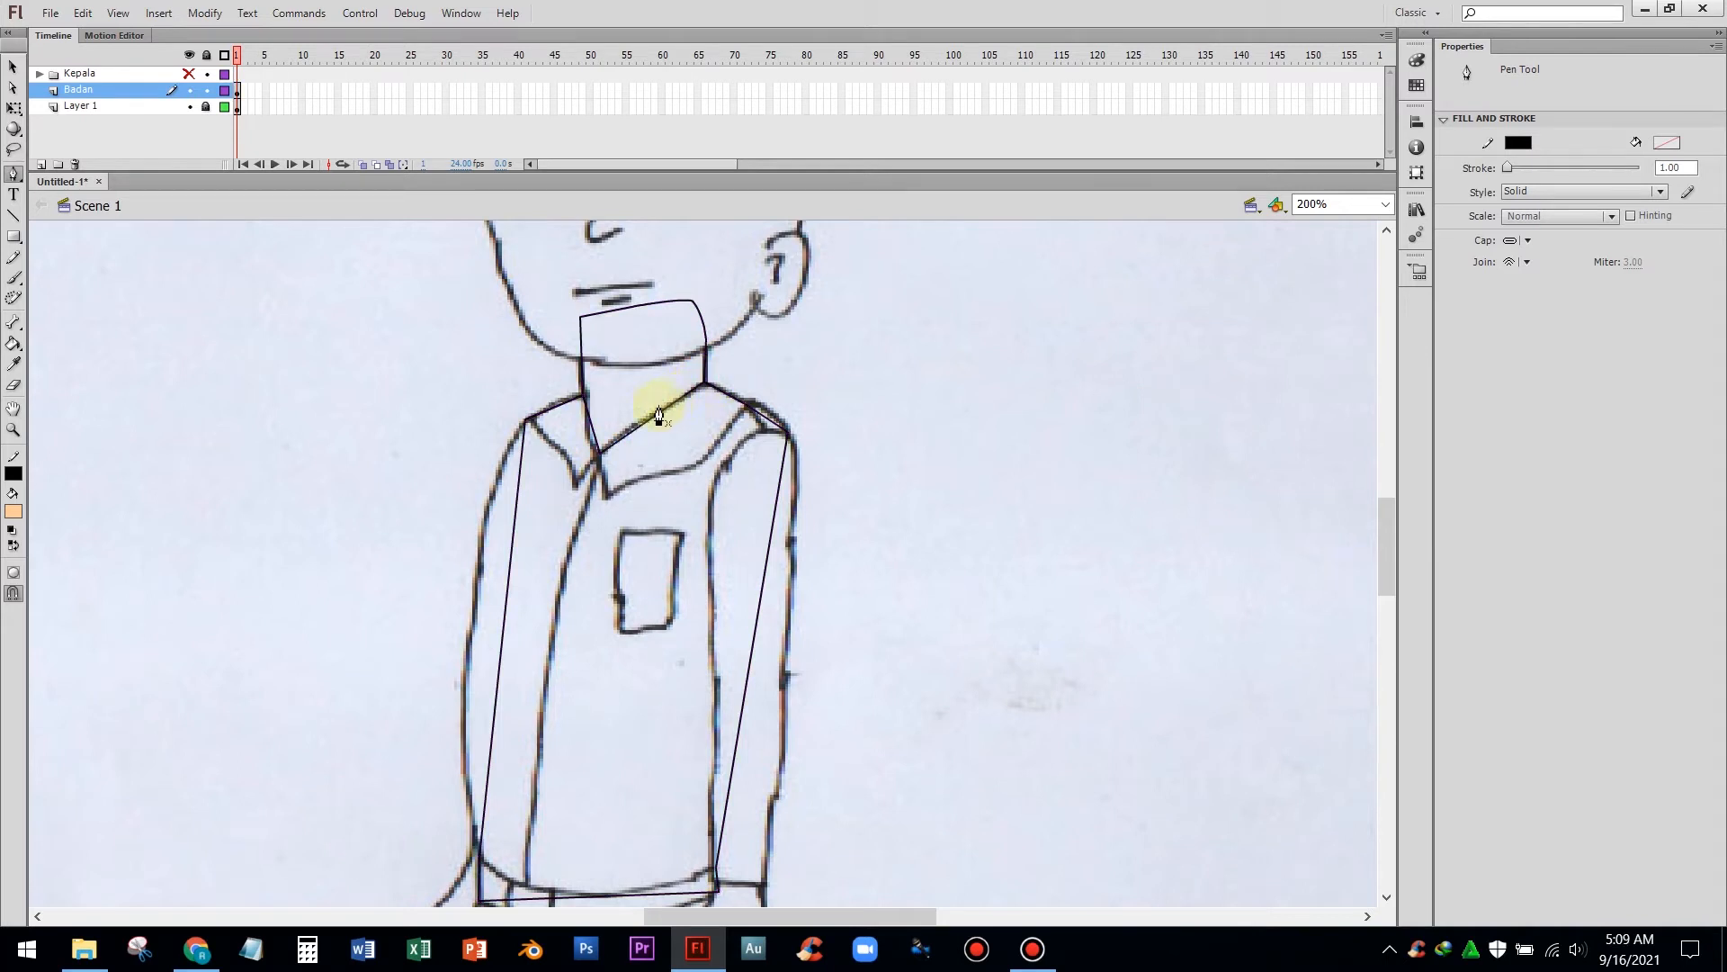
Trace the collar flaps from the collar point out to the right shoulder and over to the left shoulder
left_click(601, 456)
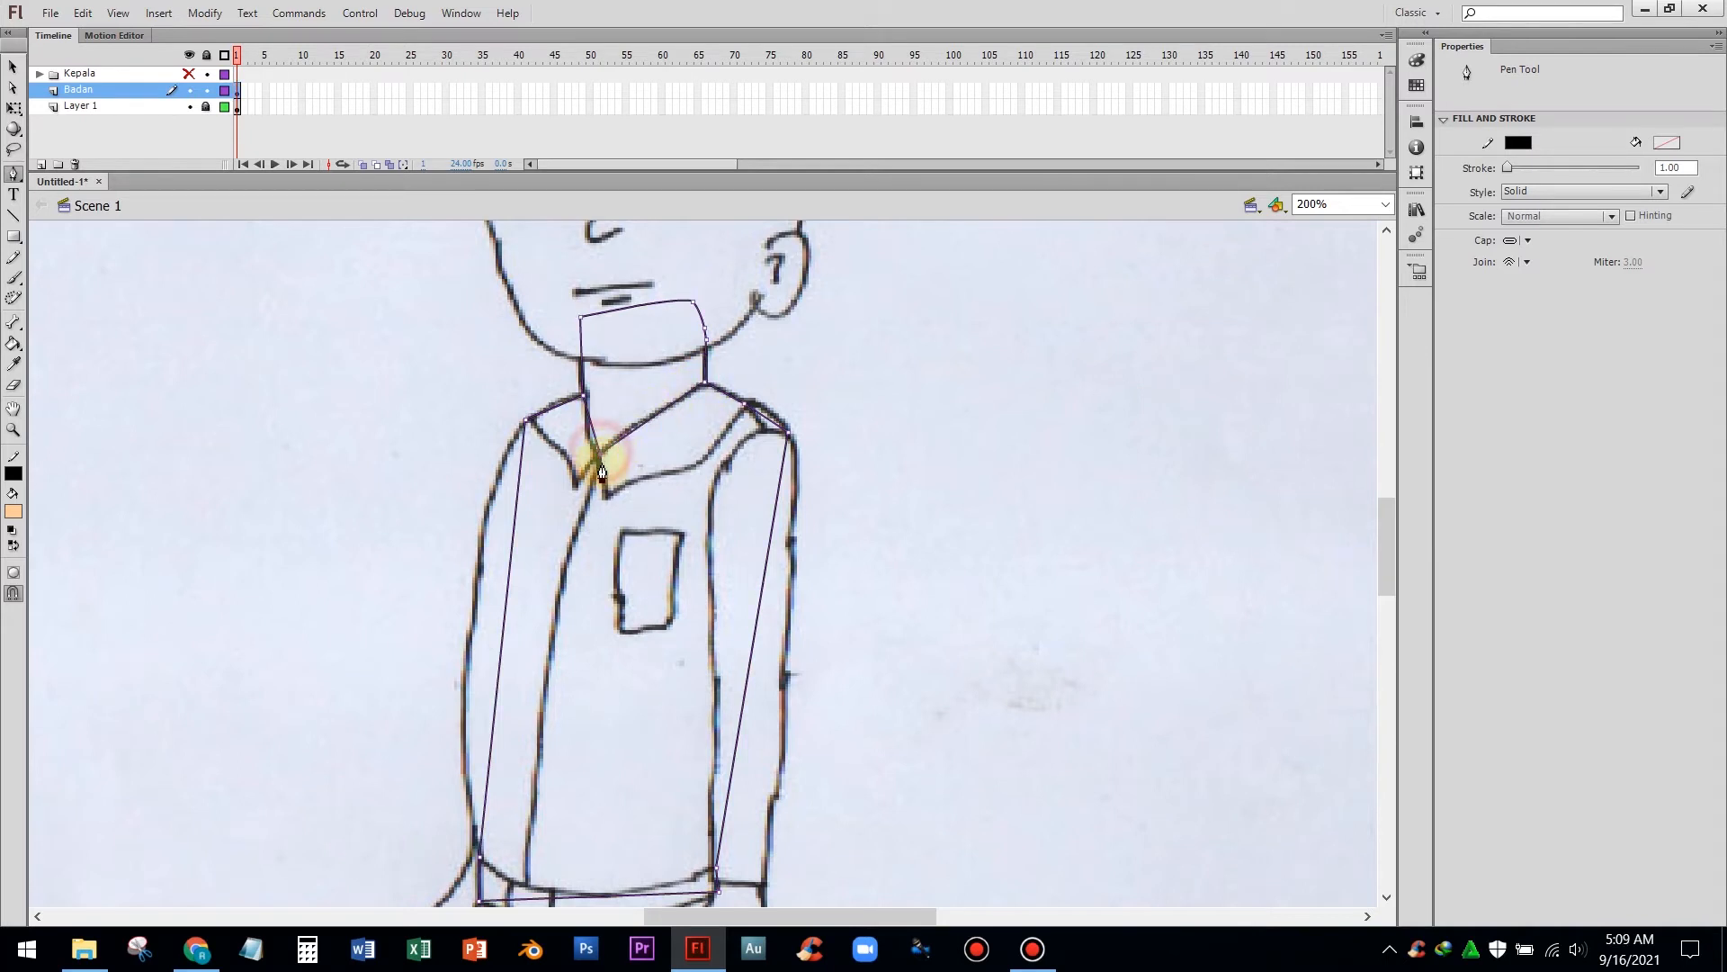
left_click(609, 494)
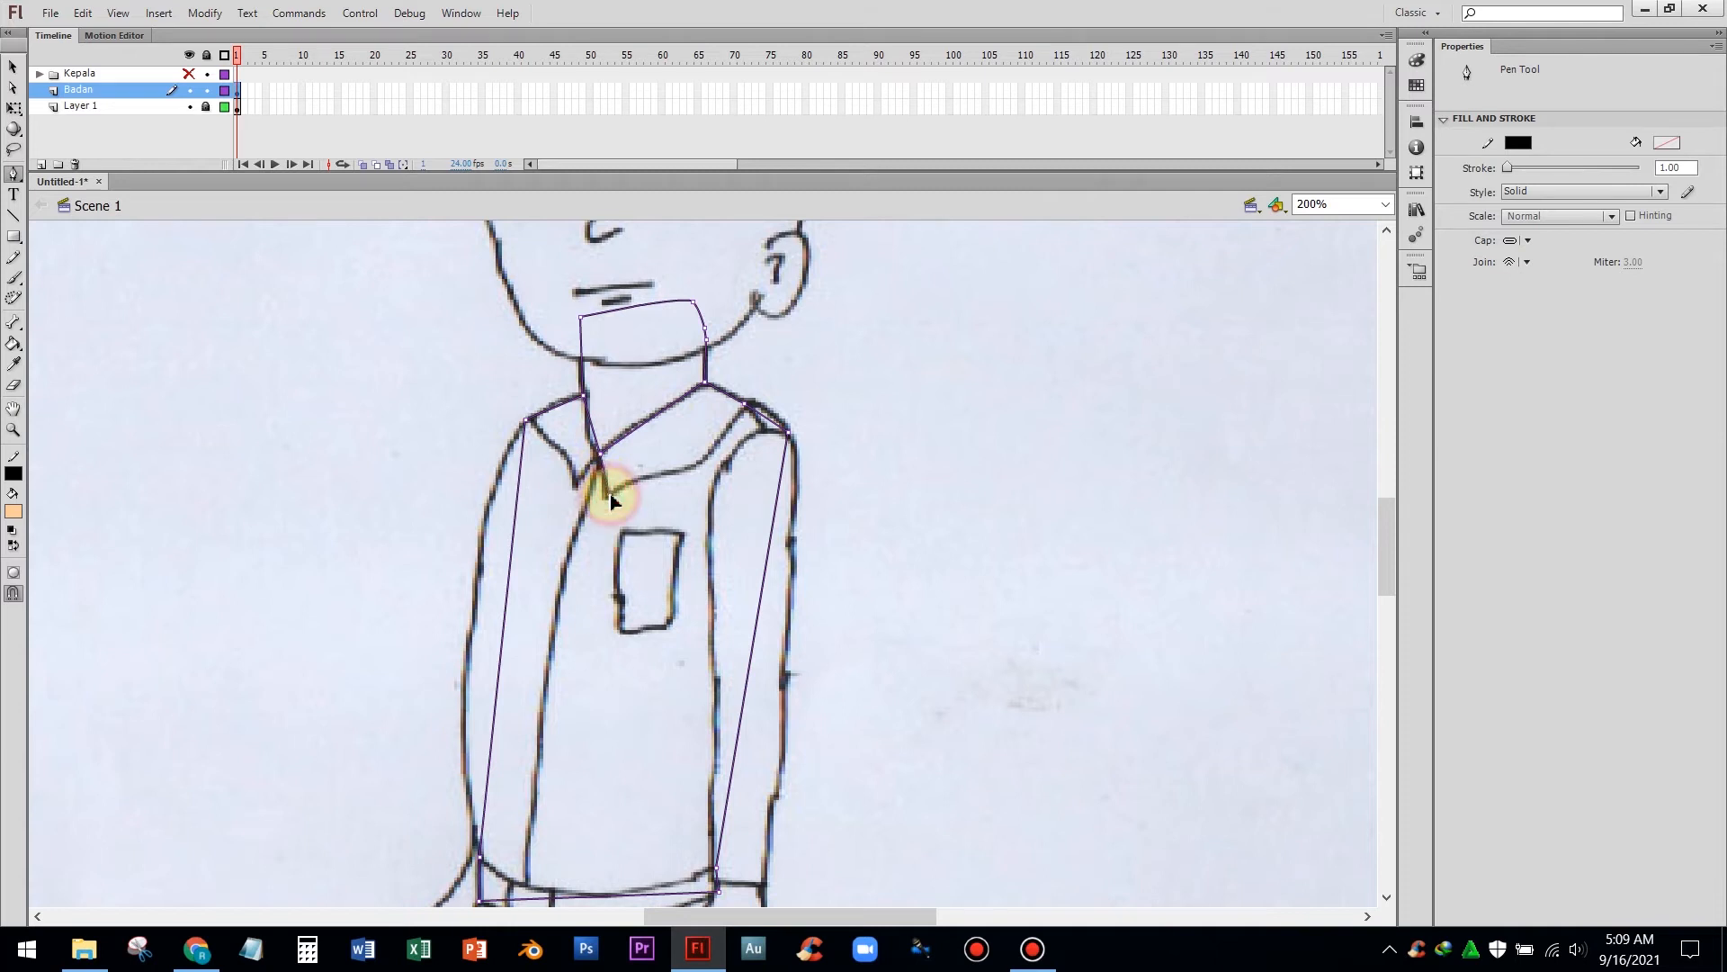
left_click(697, 465)
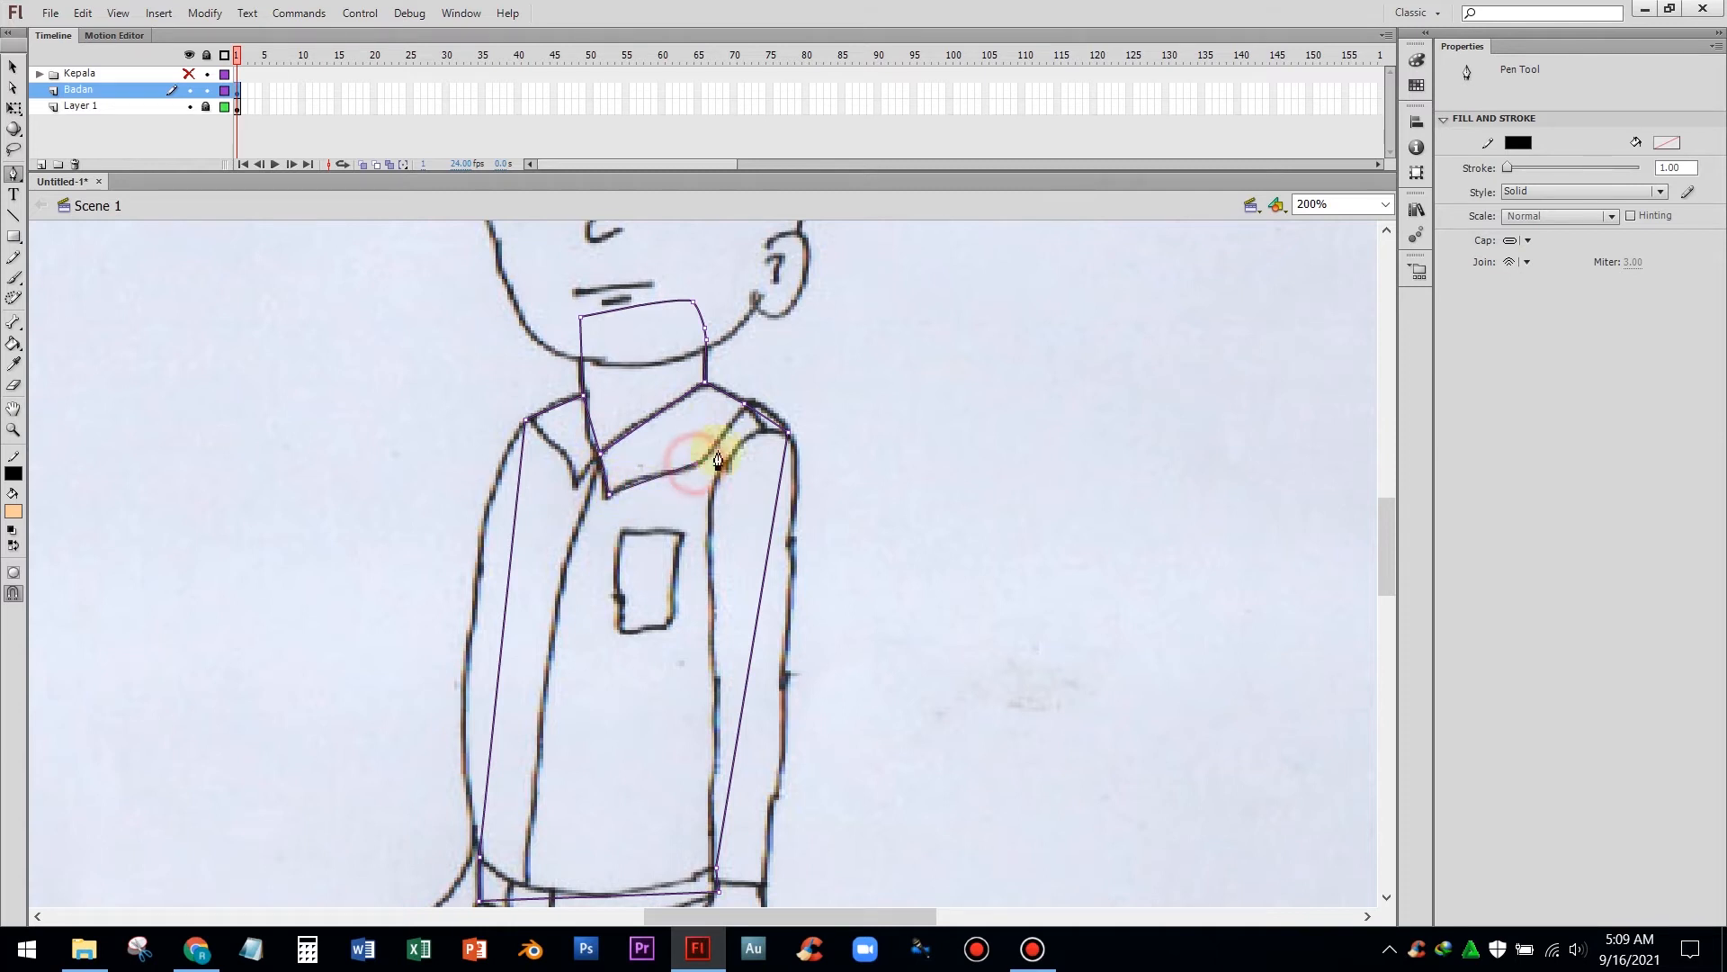
left_click(745, 407)
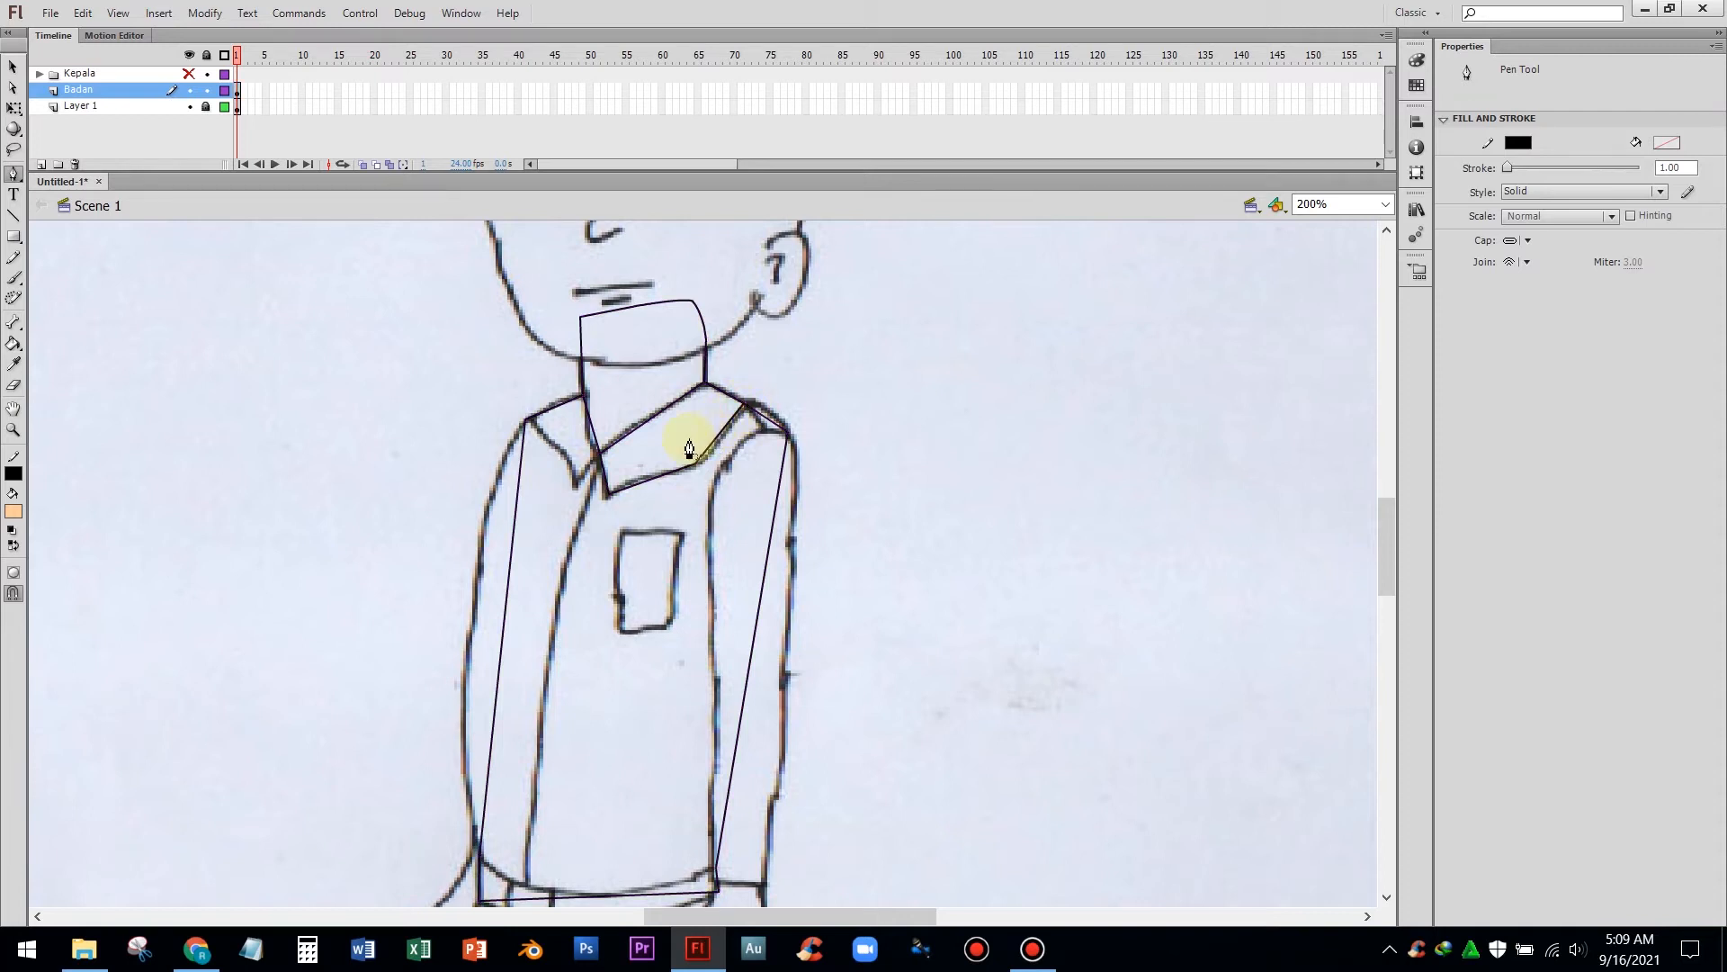
left_click(601, 455)
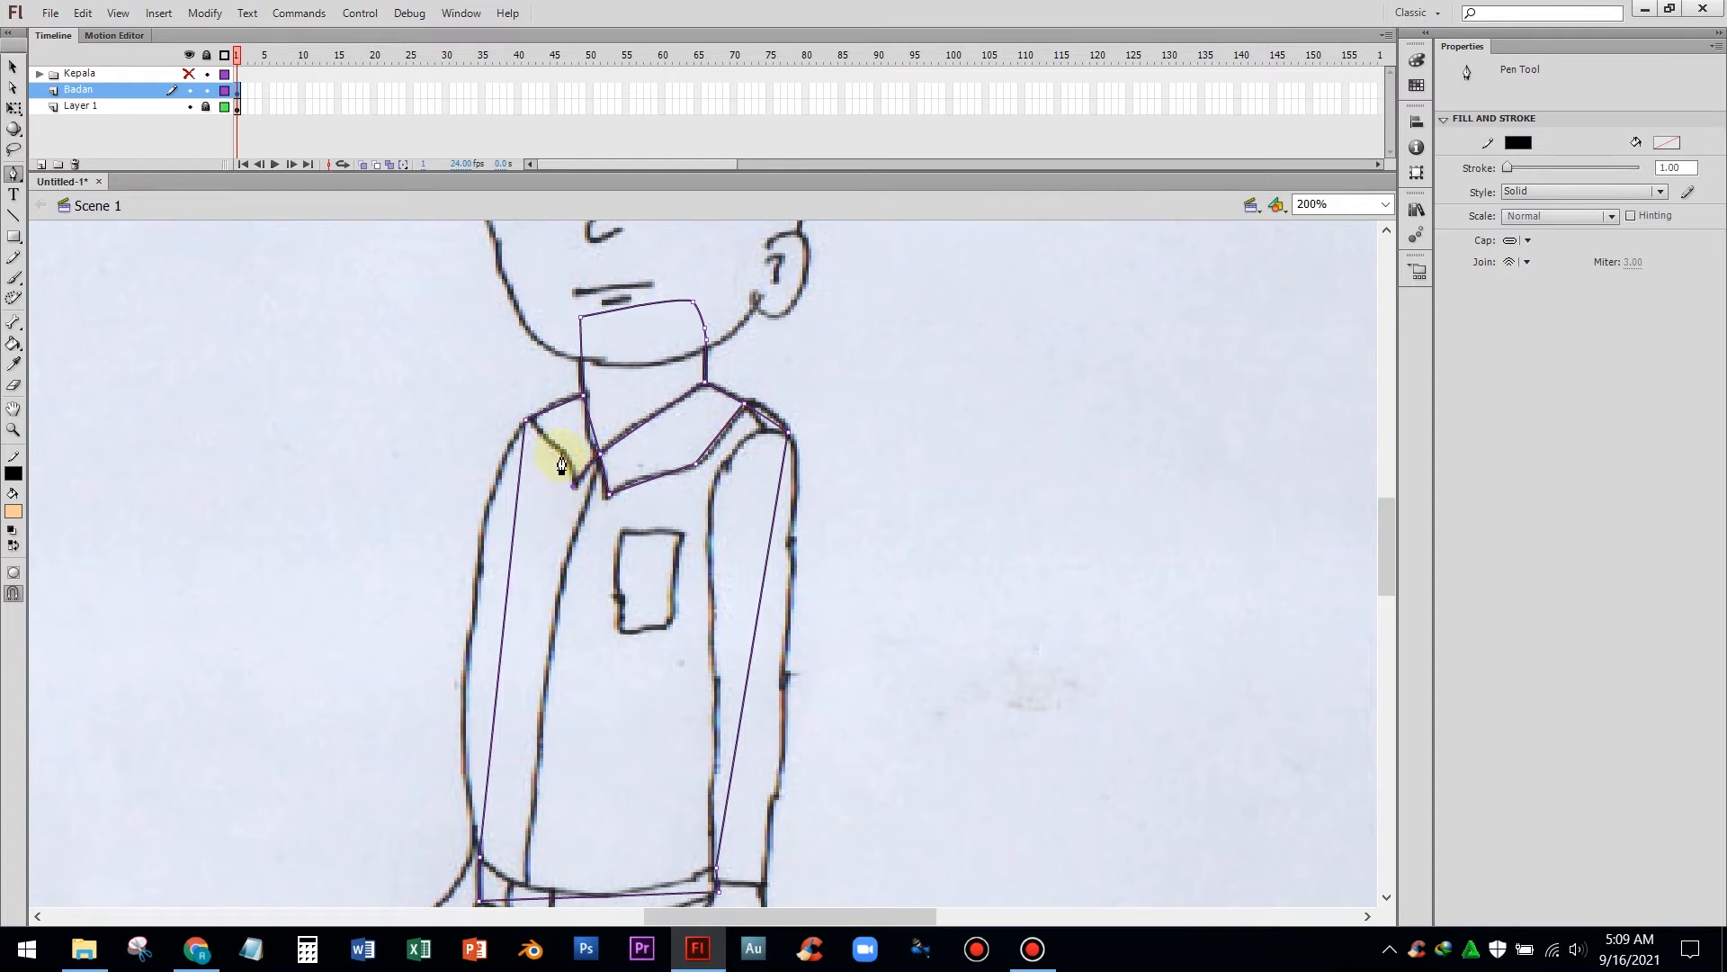
left_click(526, 422)
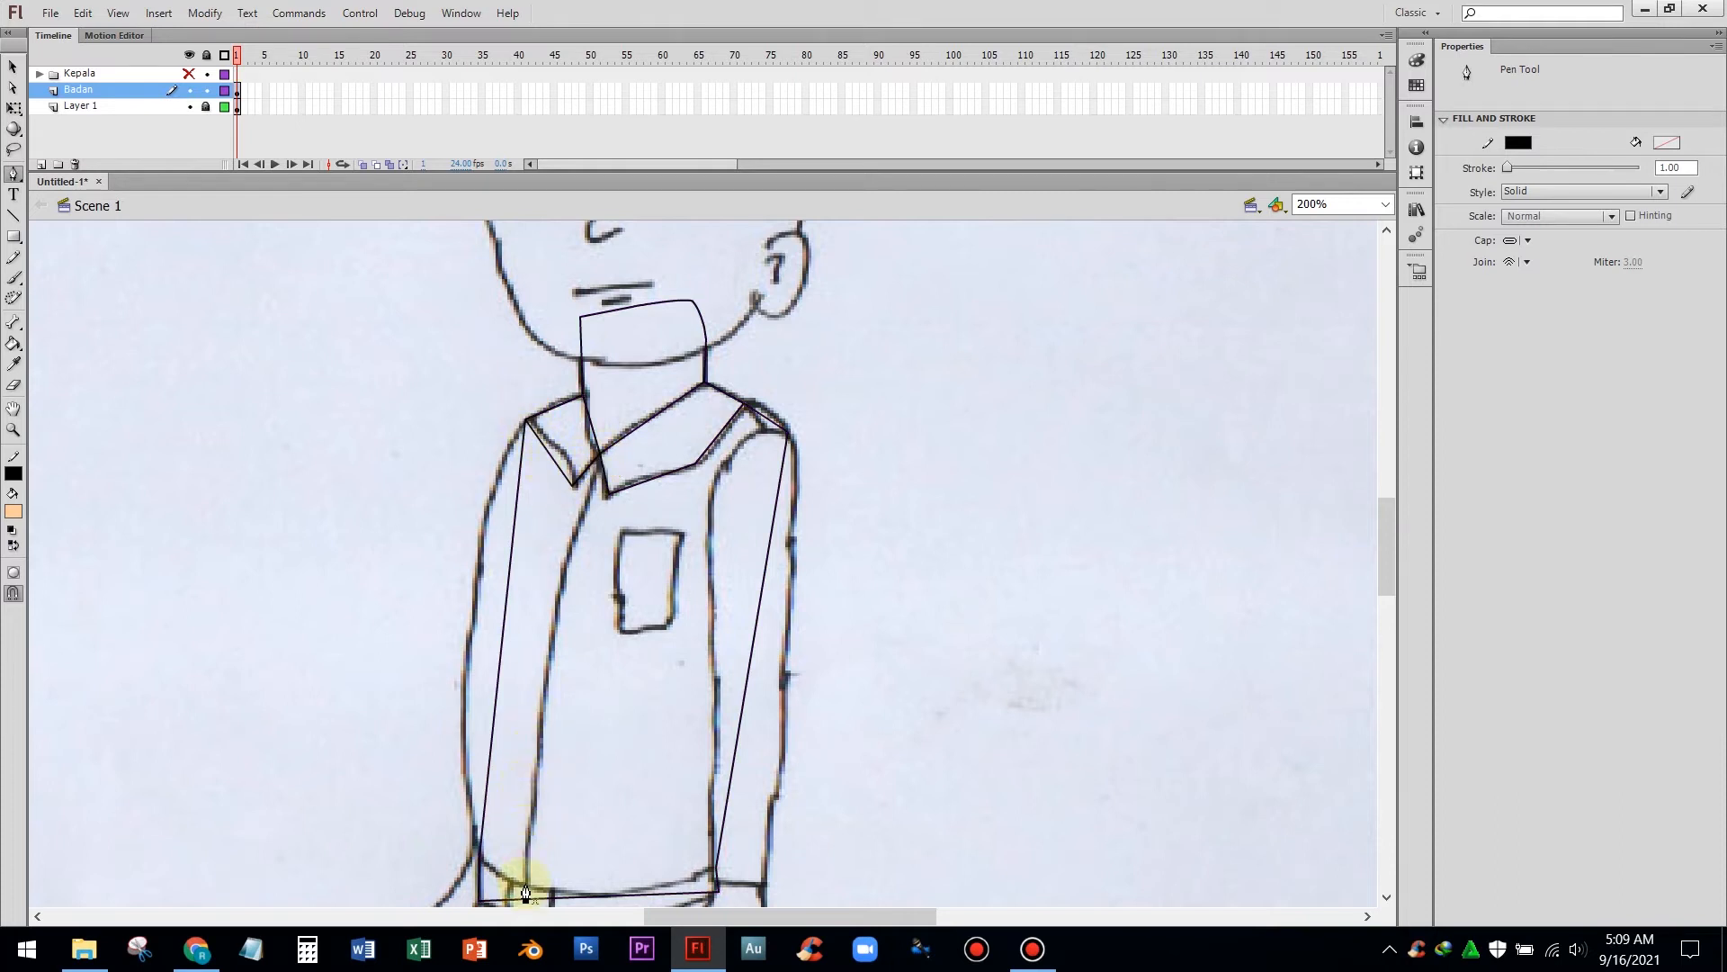
Draw the shirt's front opening line from the collar point down to the hem and along the hem to the right hip
left_click(601, 457)
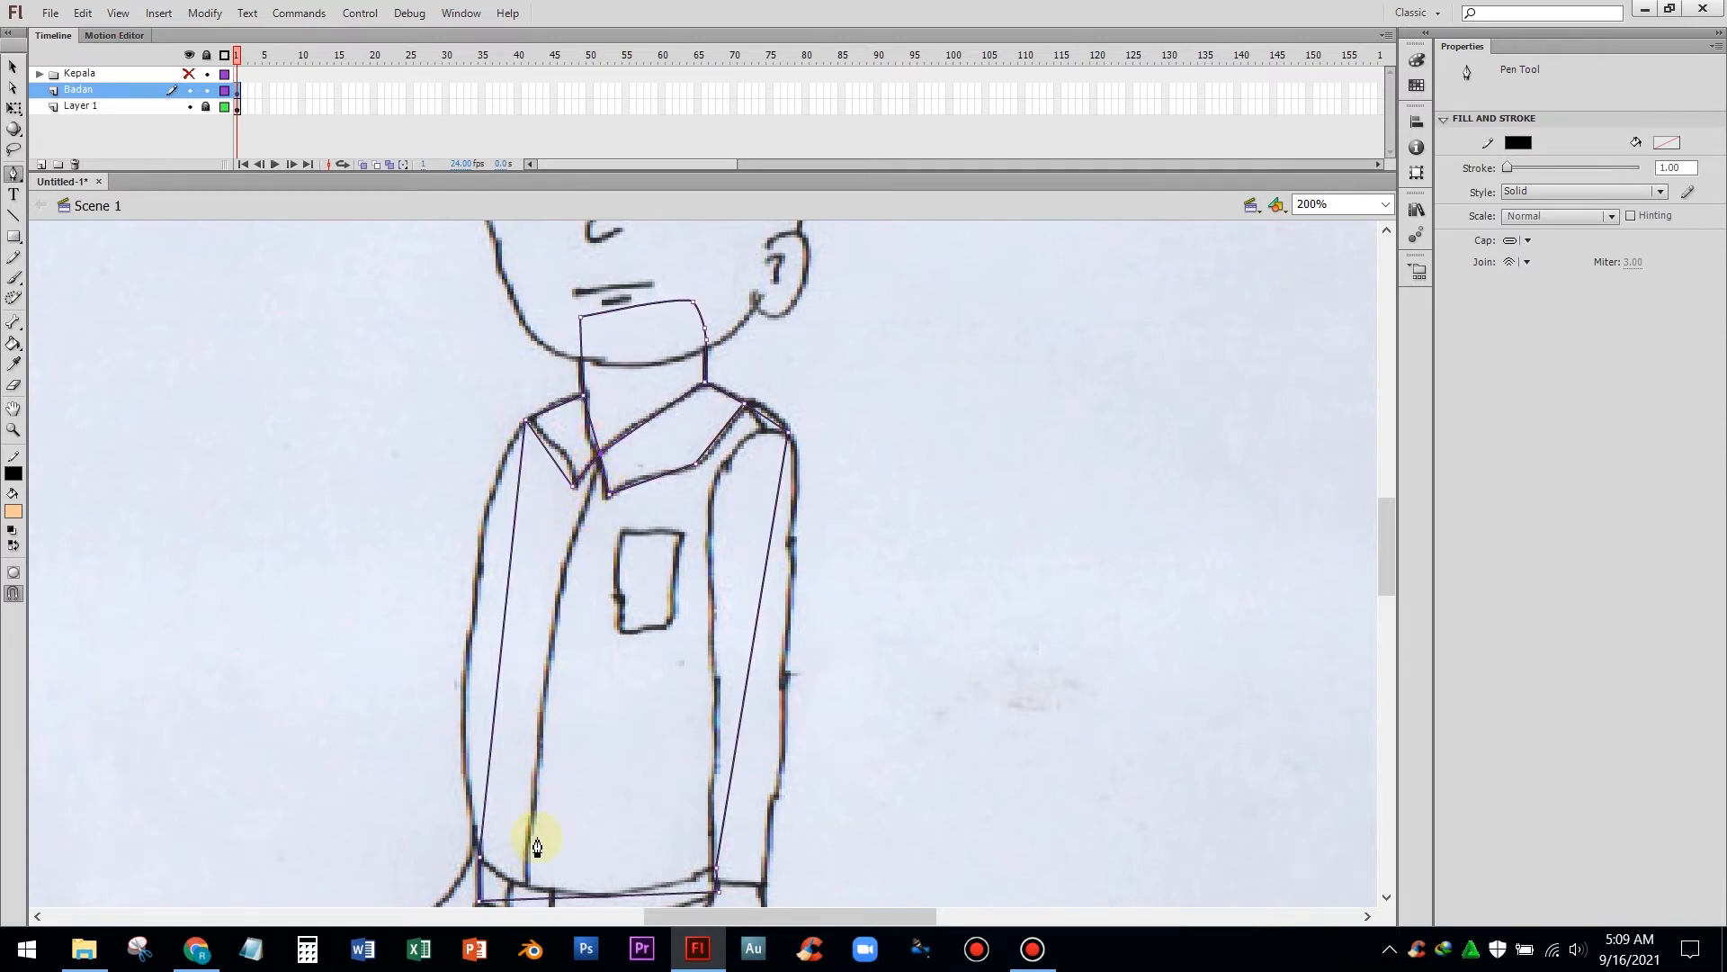
left_click(529, 886)
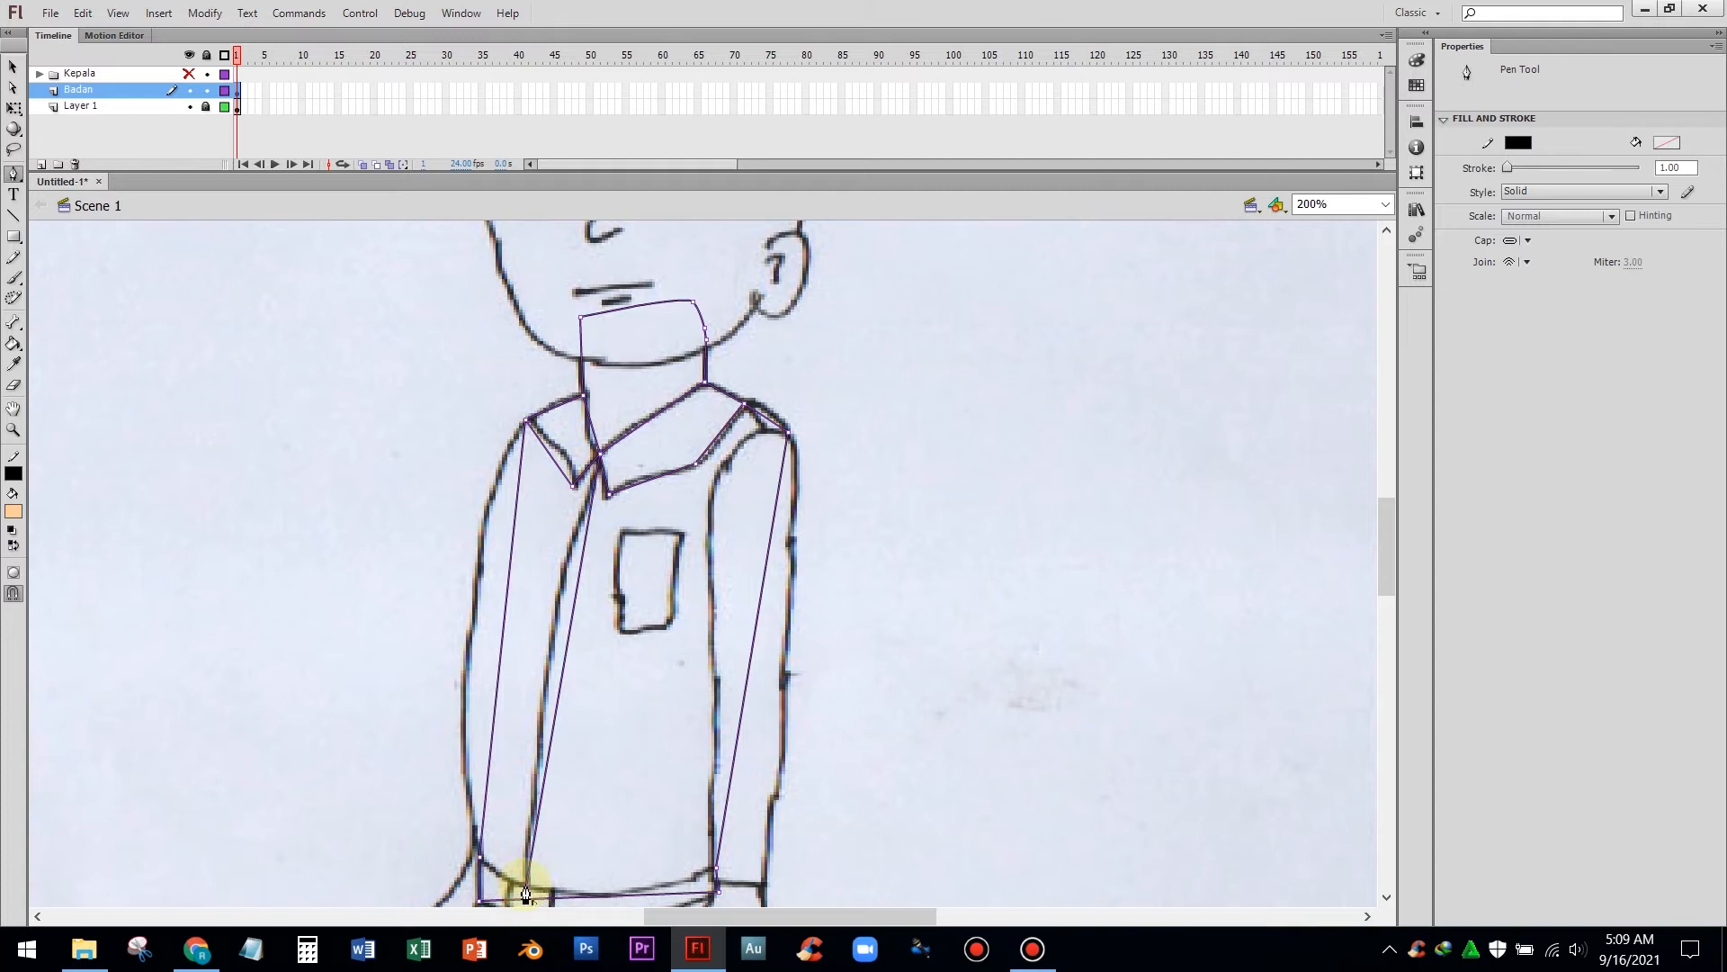
left_click(480, 860)
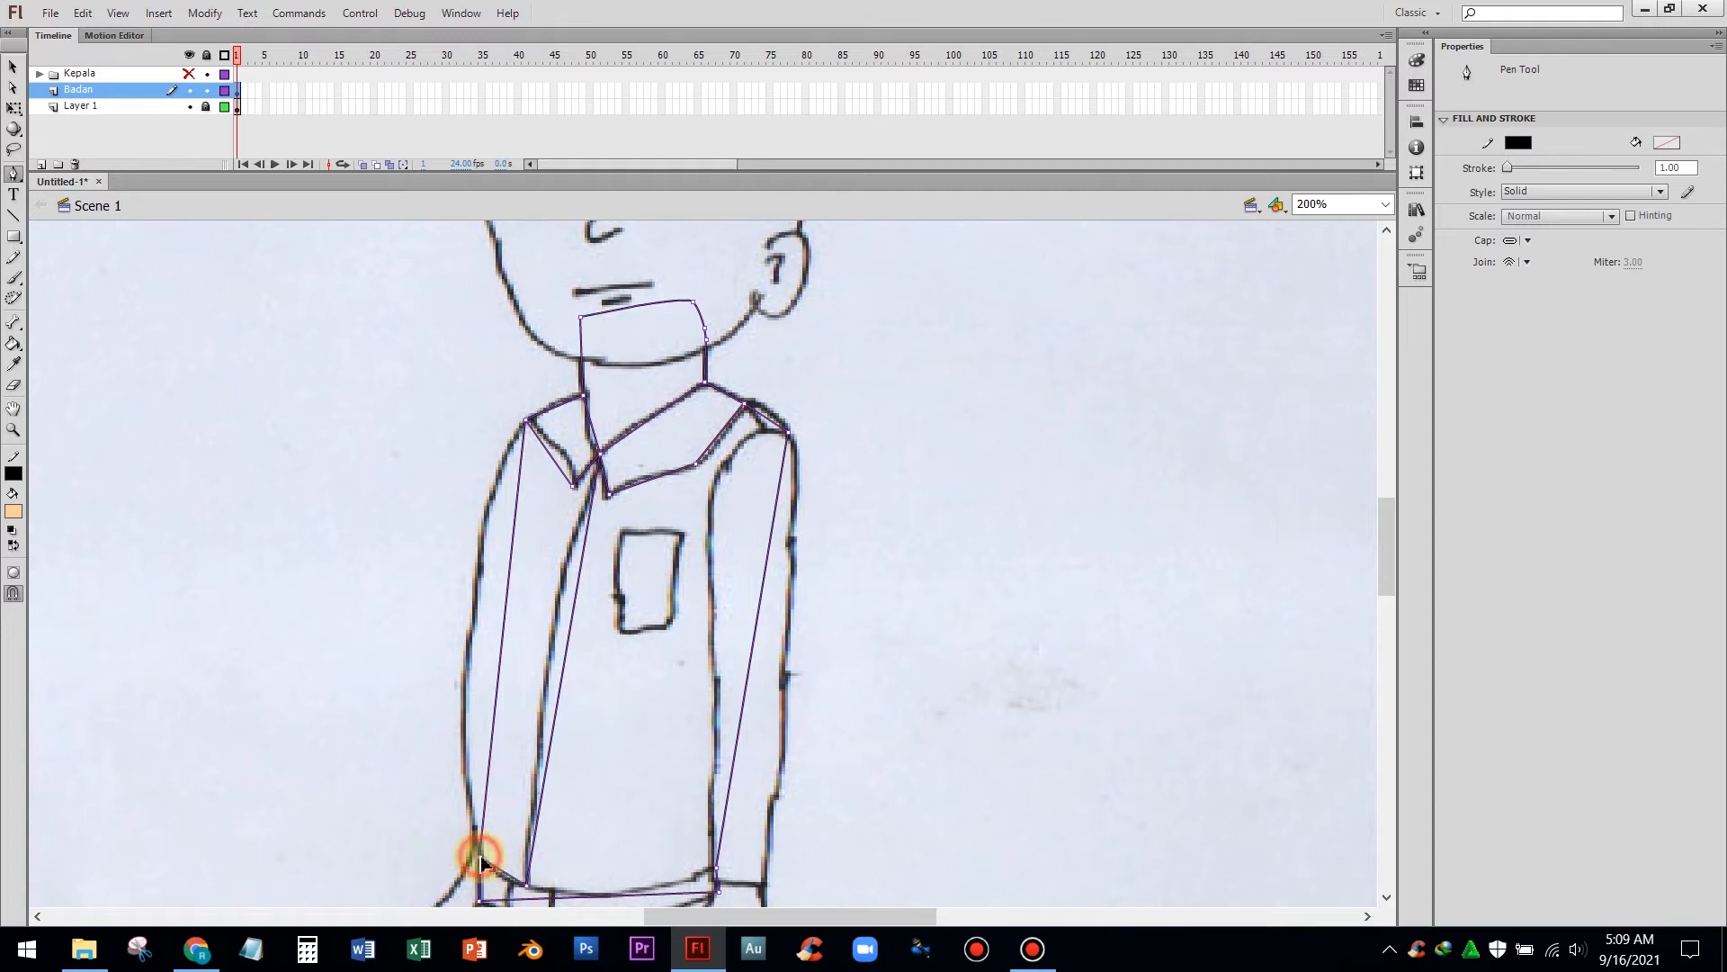
left_click(479, 860)
left_click(529, 890)
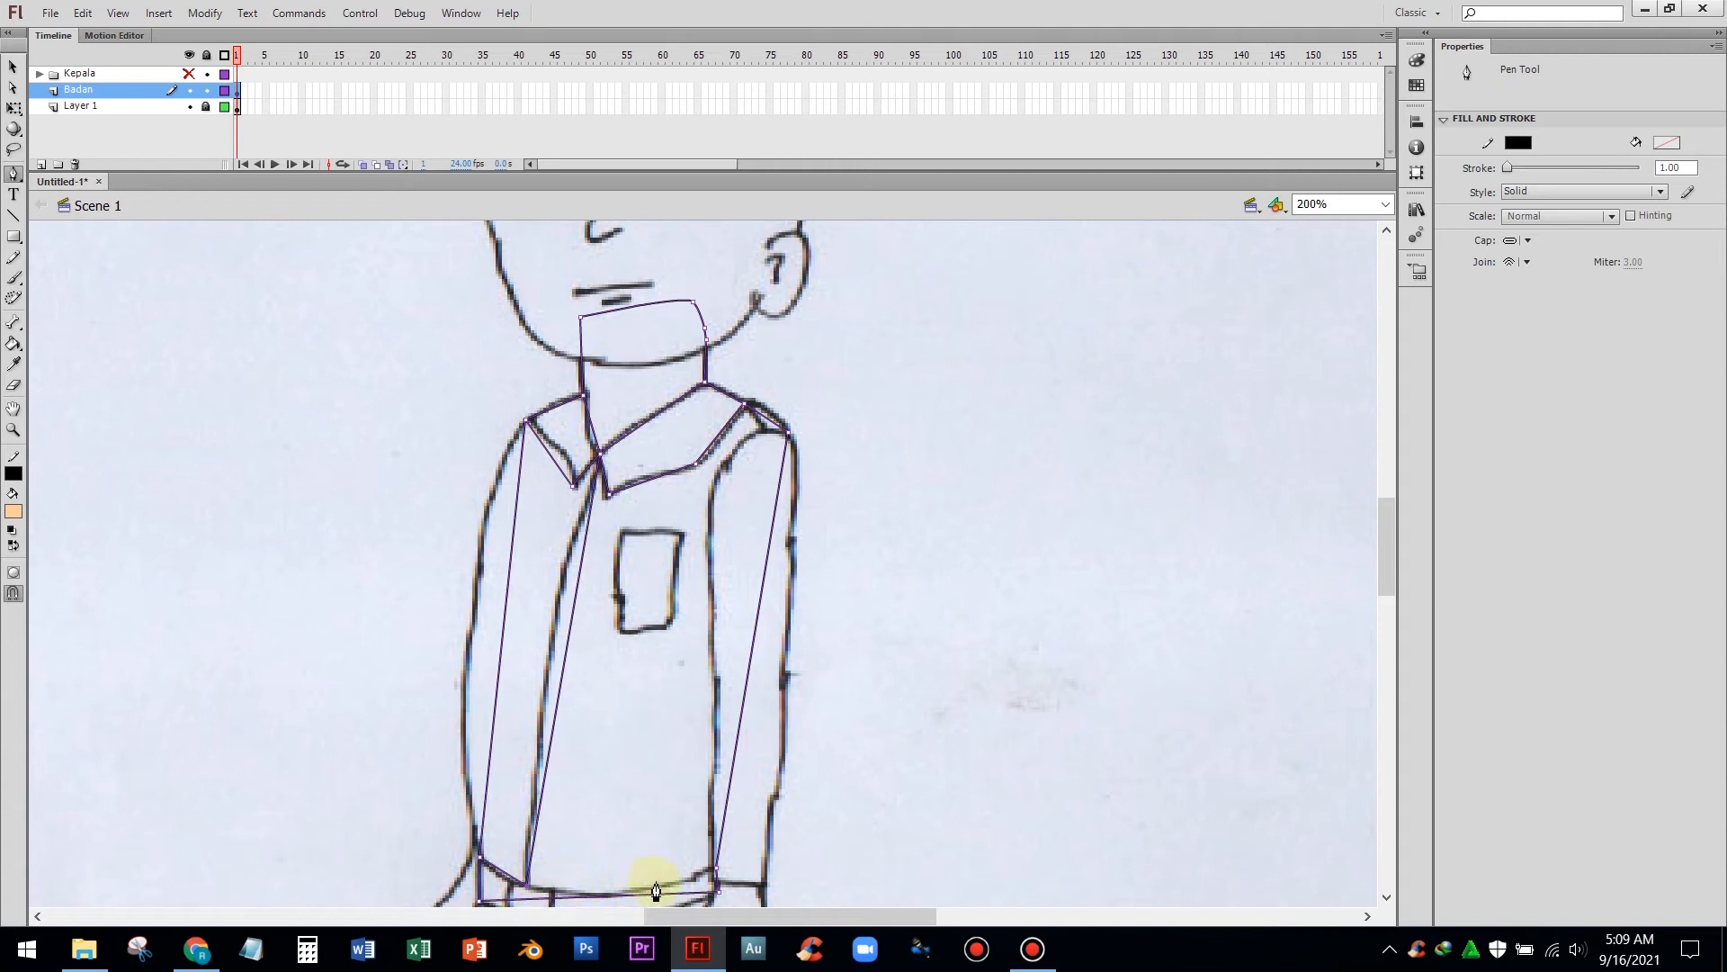
left_click(714, 871)
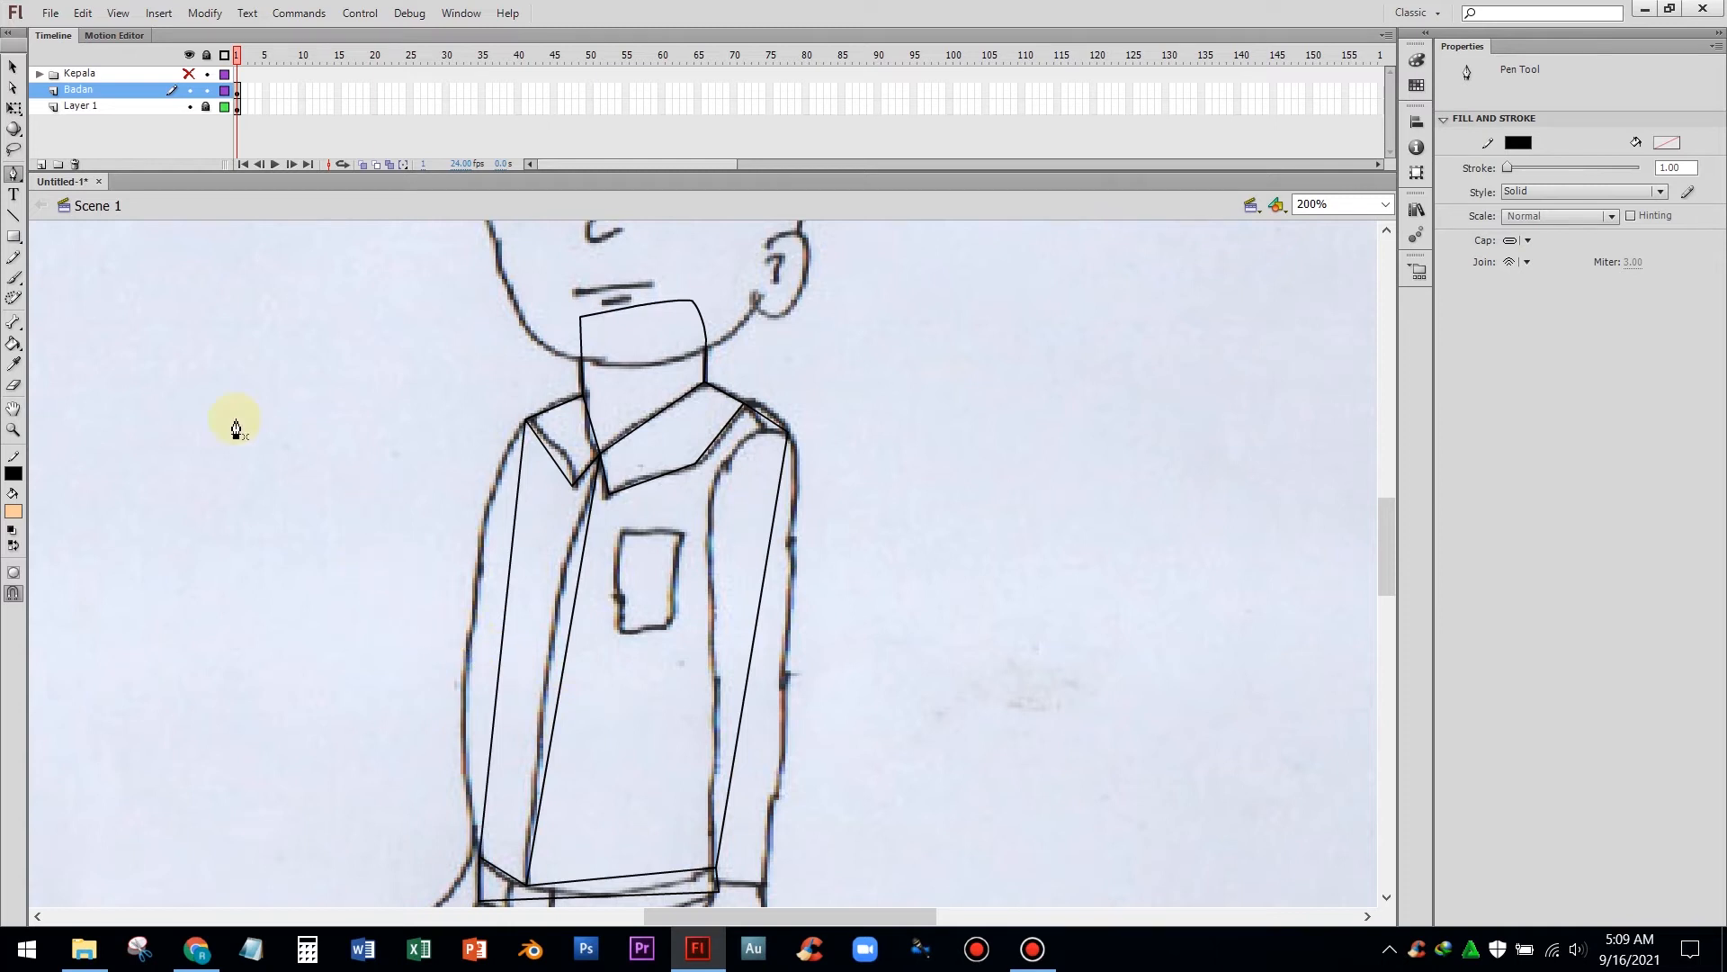
key("v")
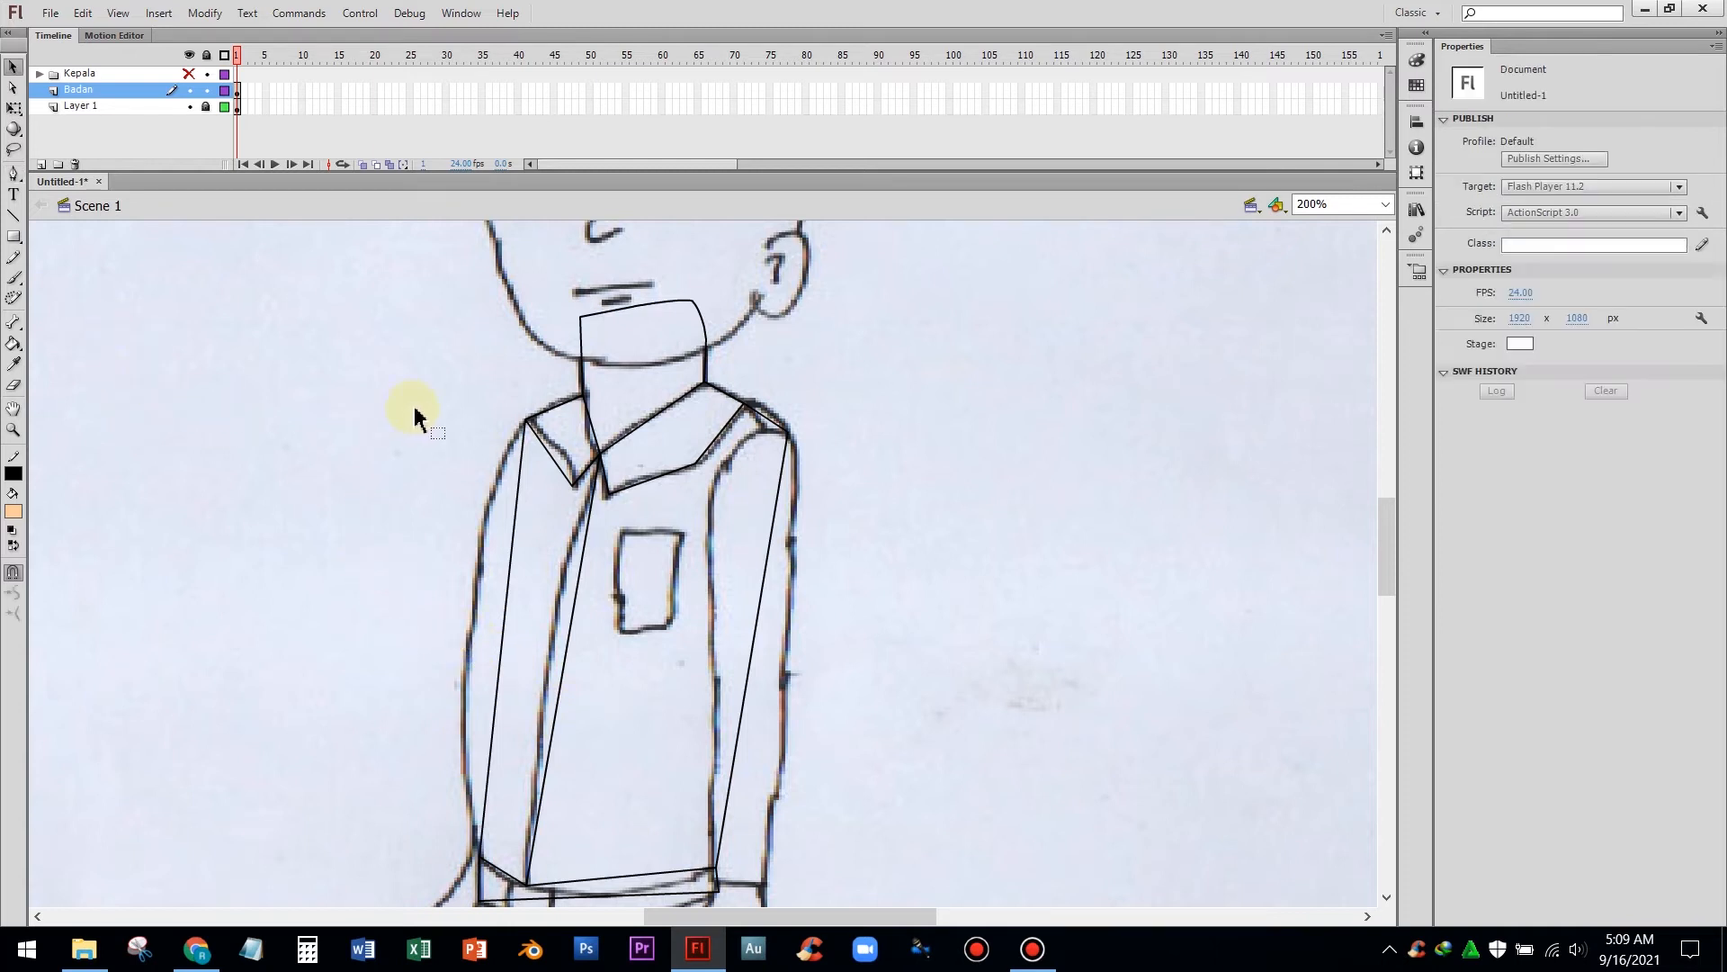
Bend the left collar and left shoulder lines into curves that follow the sketch
double_click(594, 446)
left_click(580, 450)
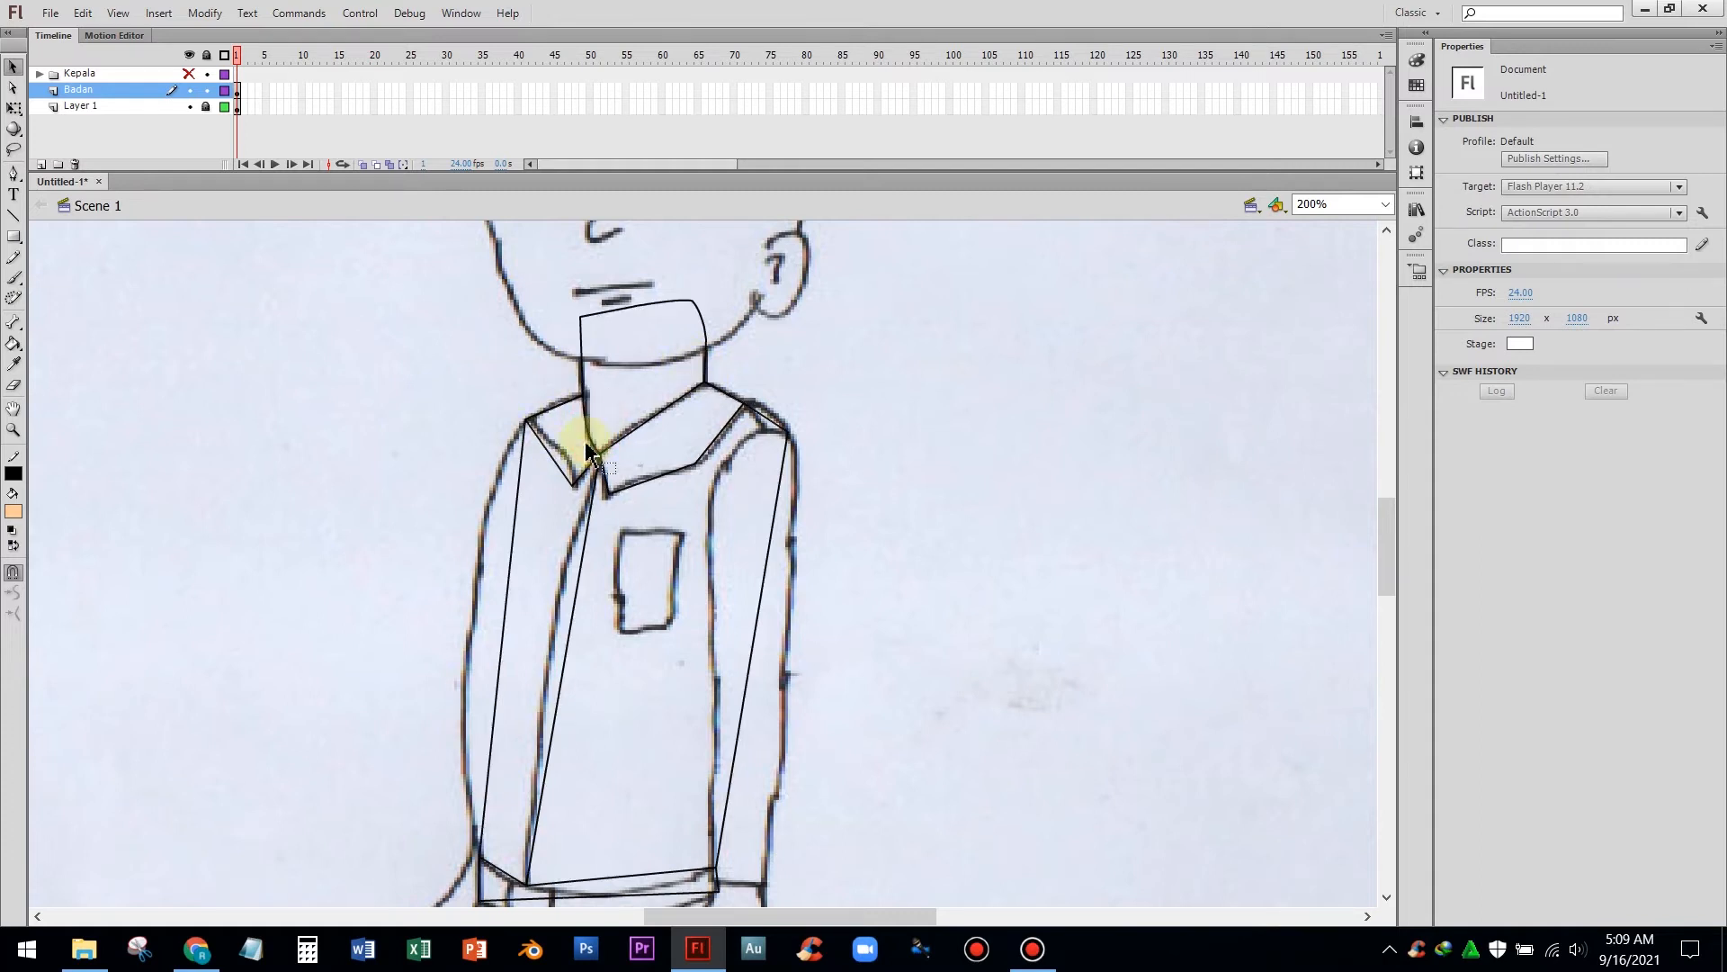
double_click(653, 419)
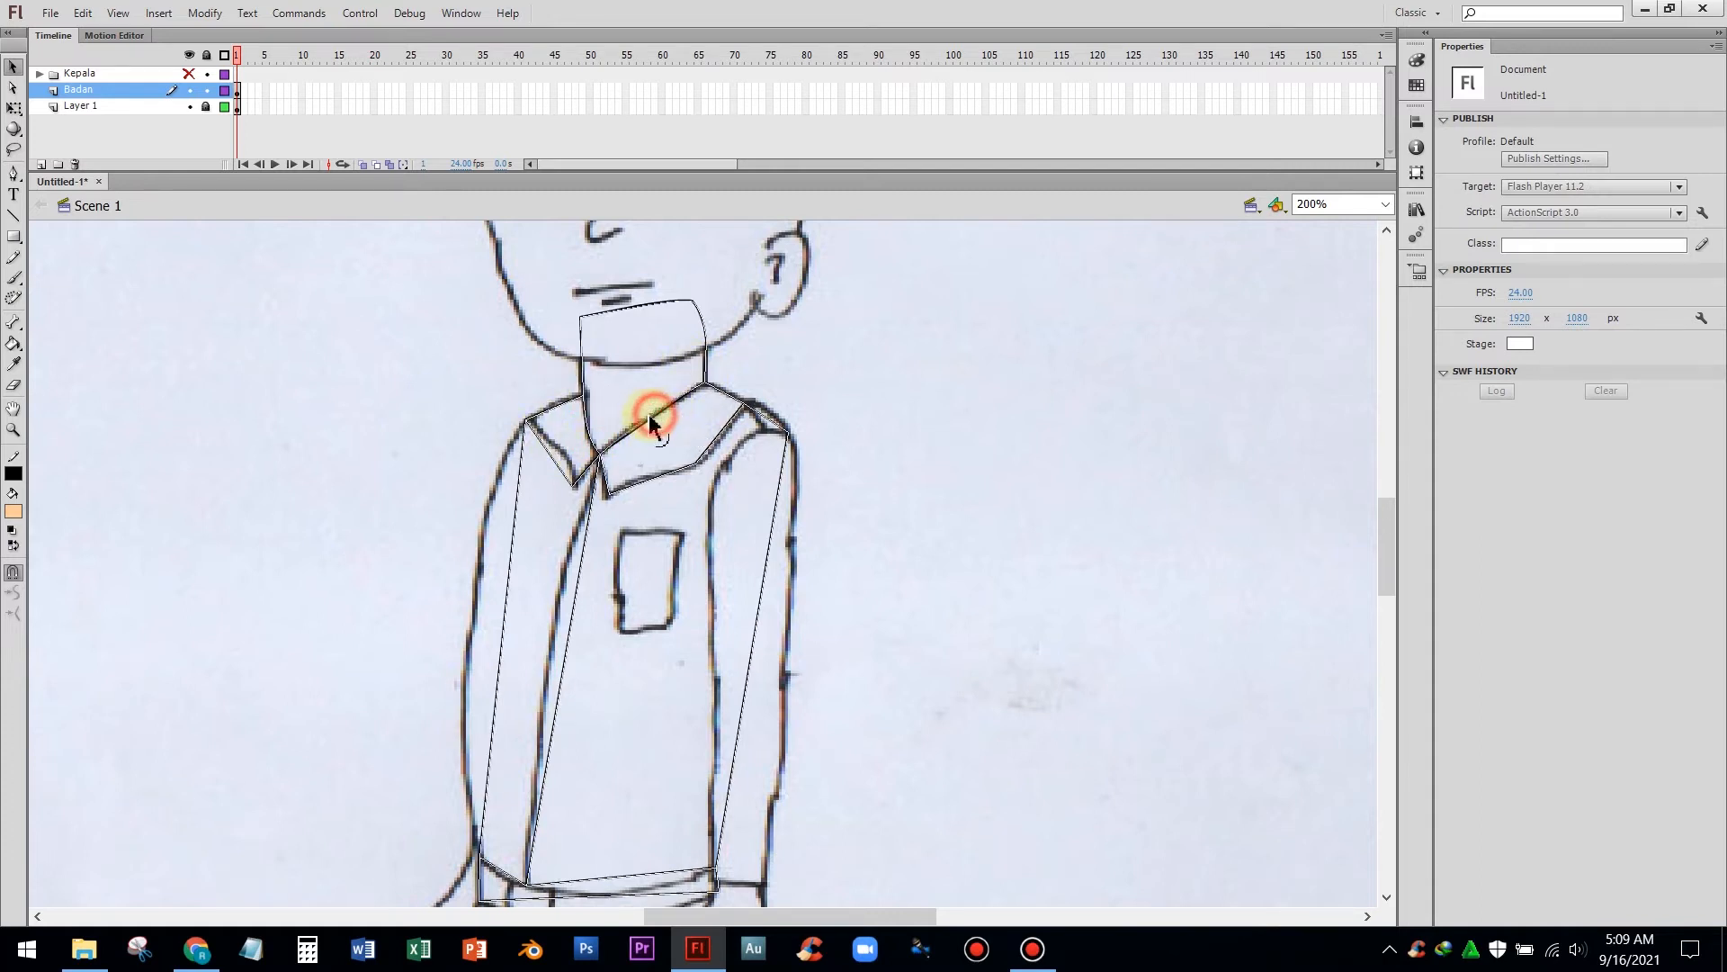
left_click(634, 419)
mouse_move(543, 453)
left_mouse_down()
mouse_move(565, 441)
mouse_move(564, 399)
left_mouse_up()
double_click(560, 397)
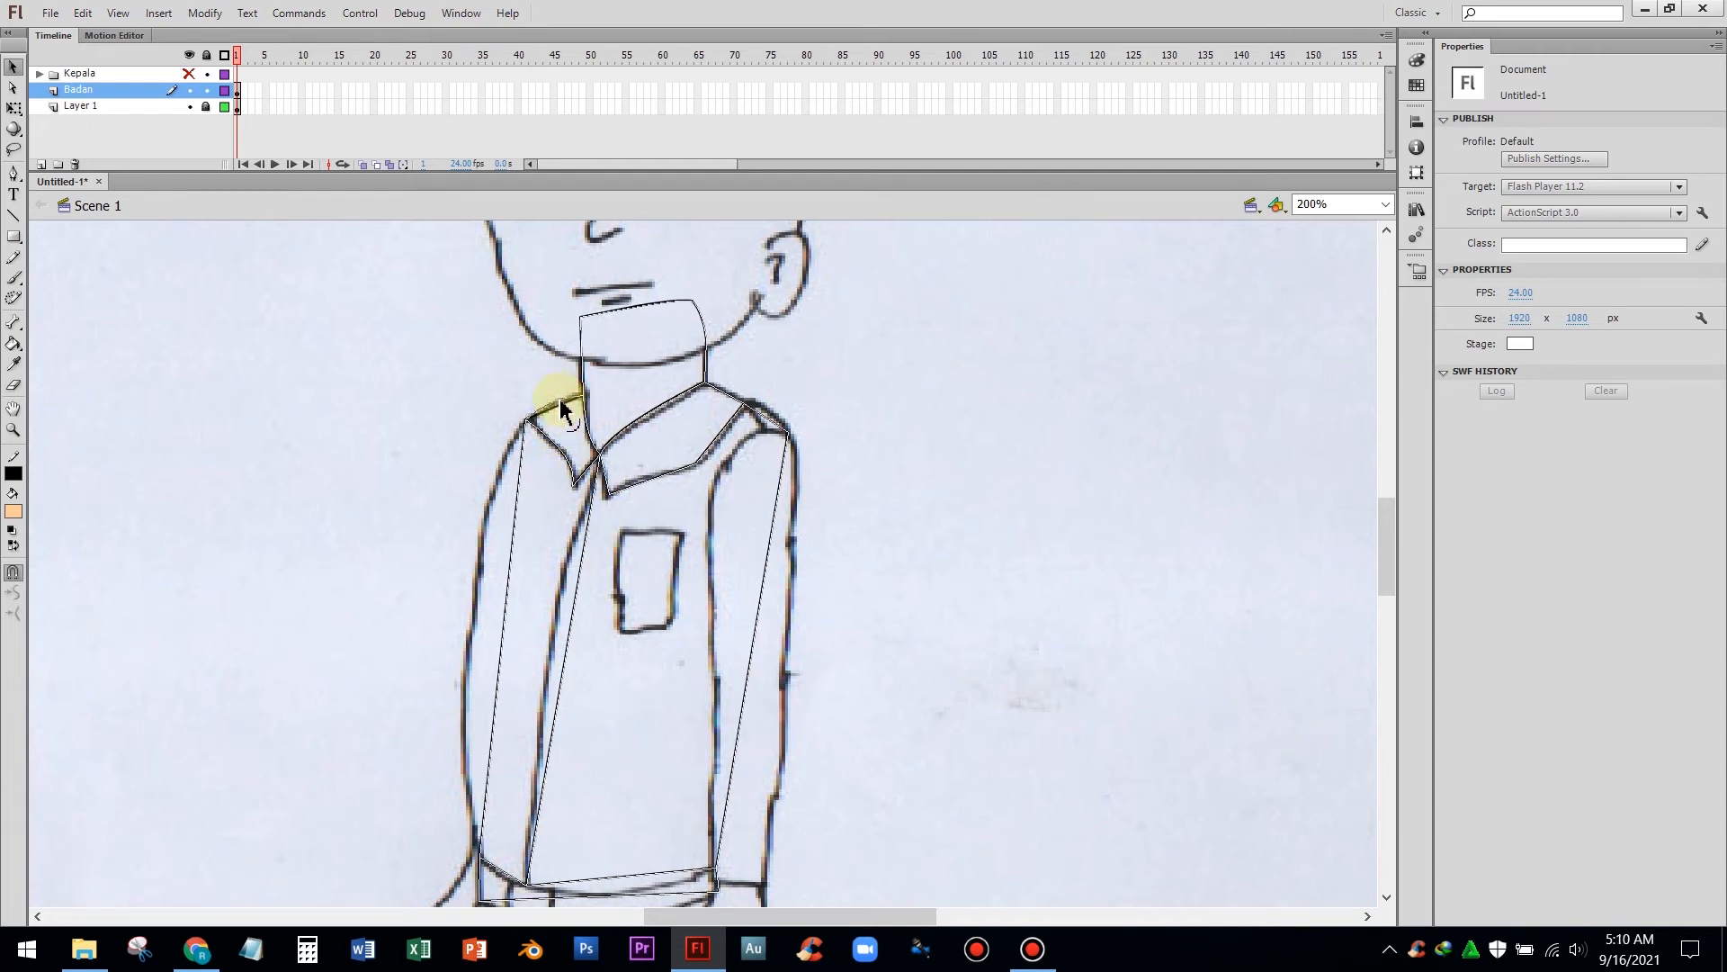
left_click(564, 397)
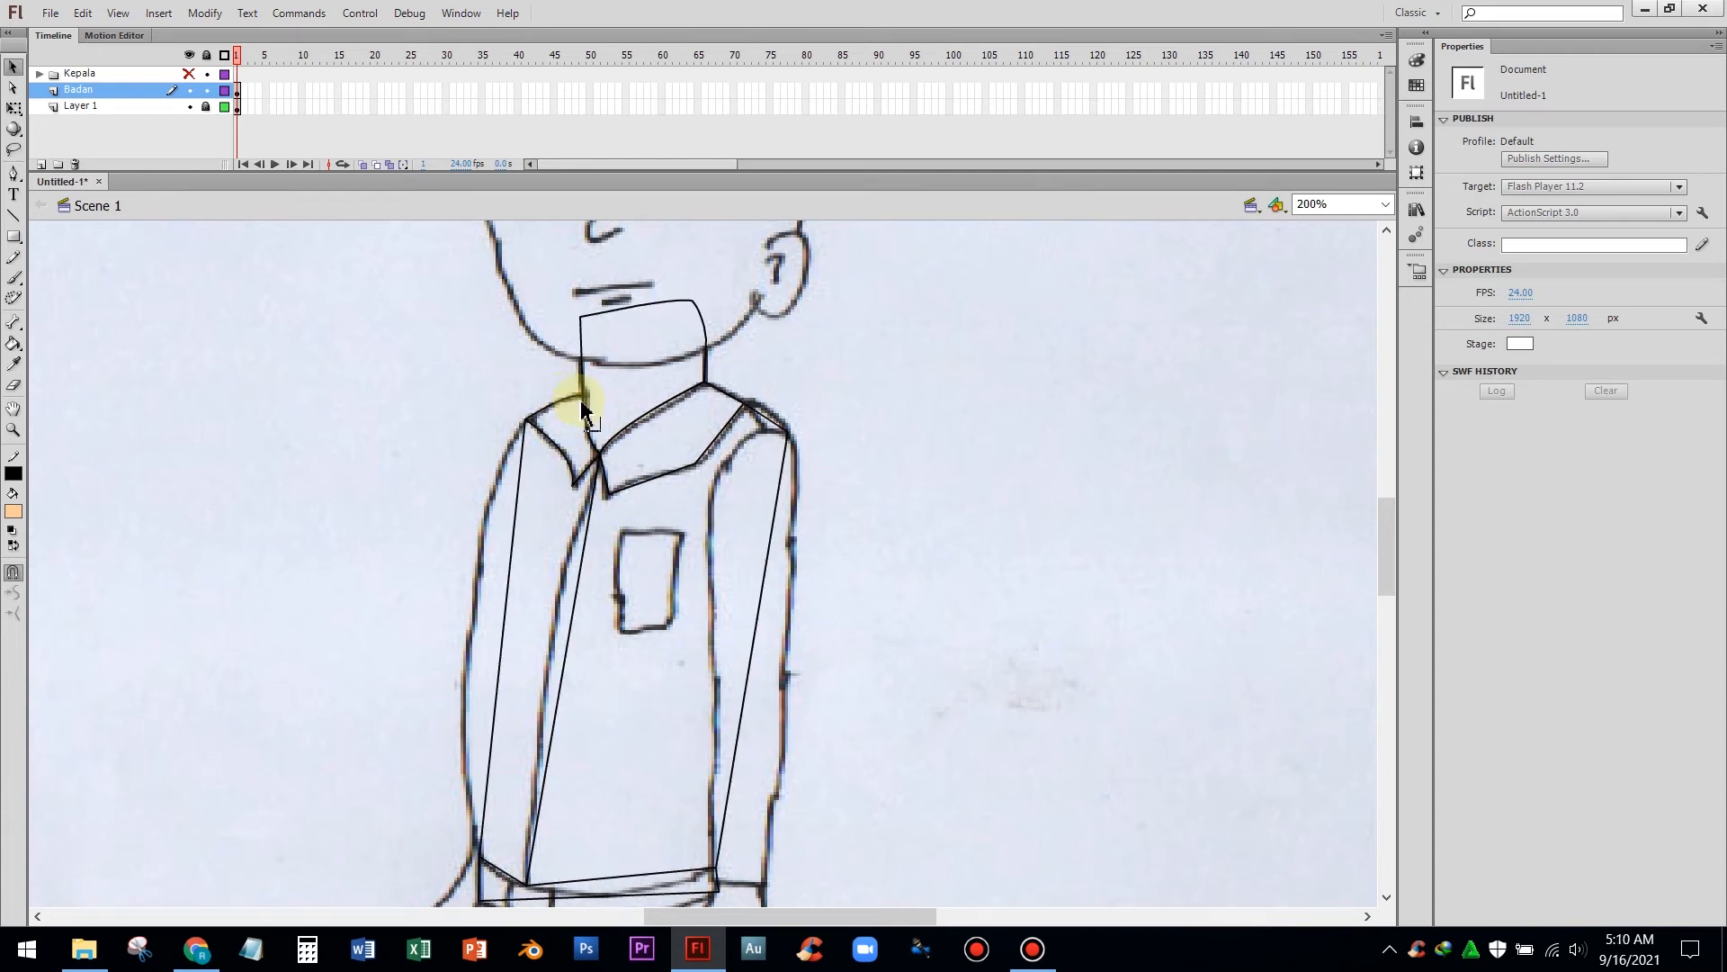
Curve the right shoulder and right collar flap edges to follow the sketch
double_click(737, 401)
left_click(738, 396)
left_click_drag(762, 416, 768, 412)
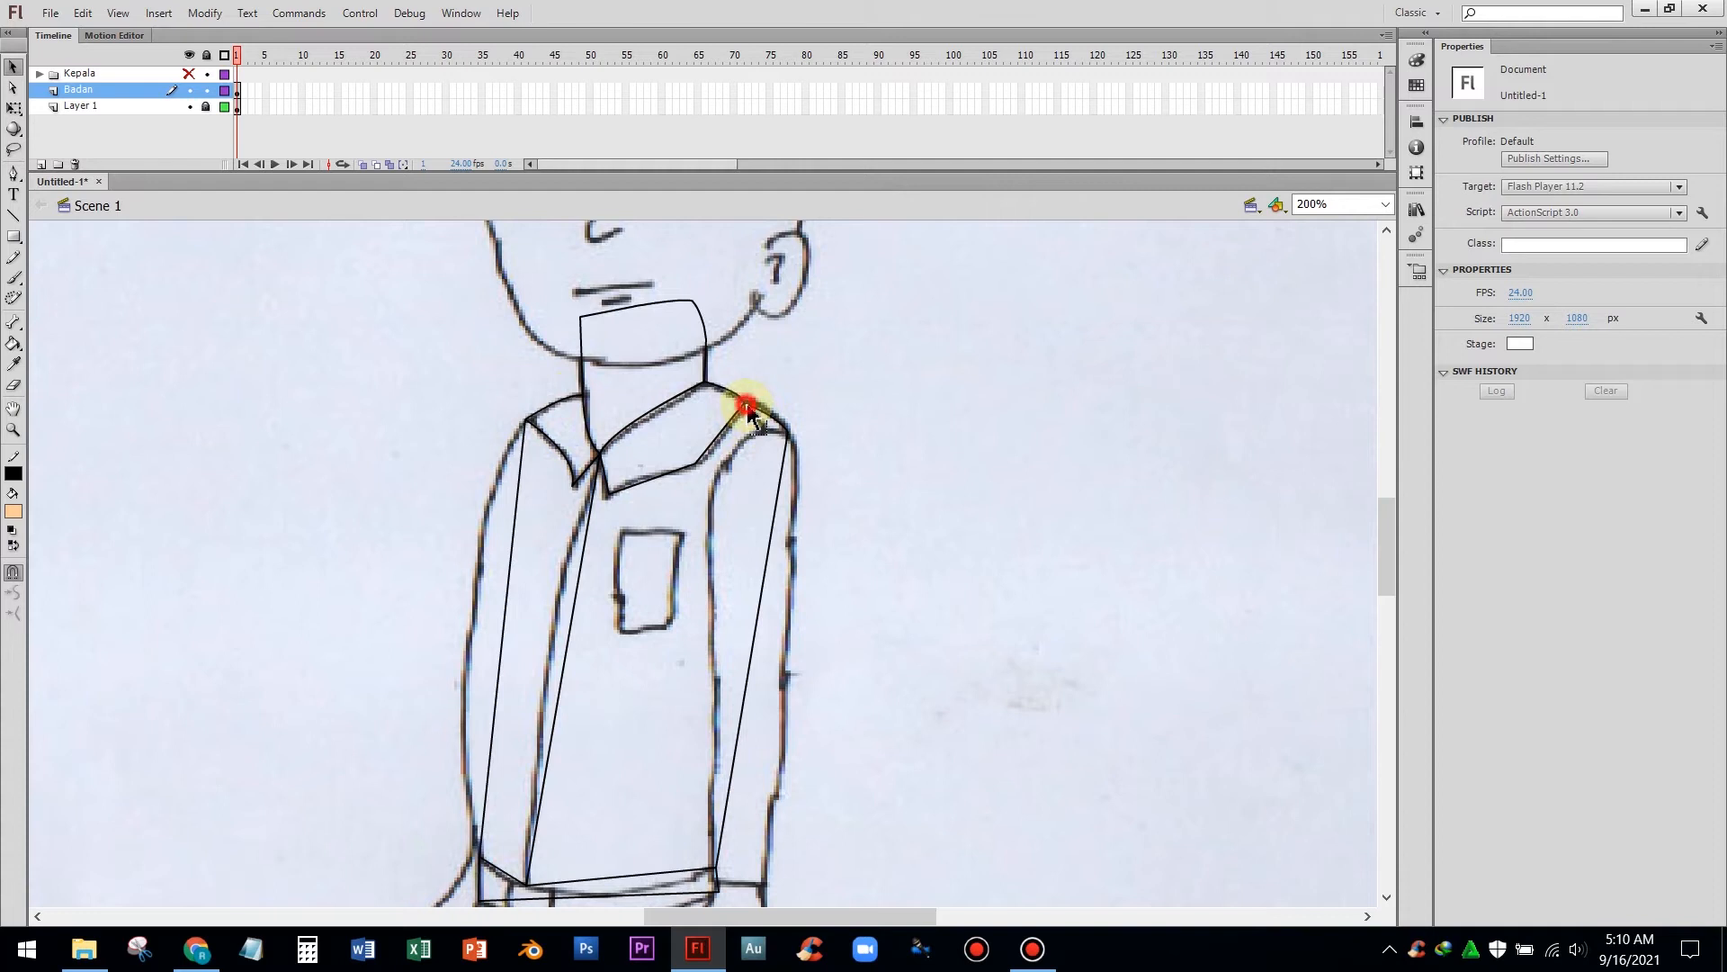
double_click(750, 405)
left_click(747, 416)
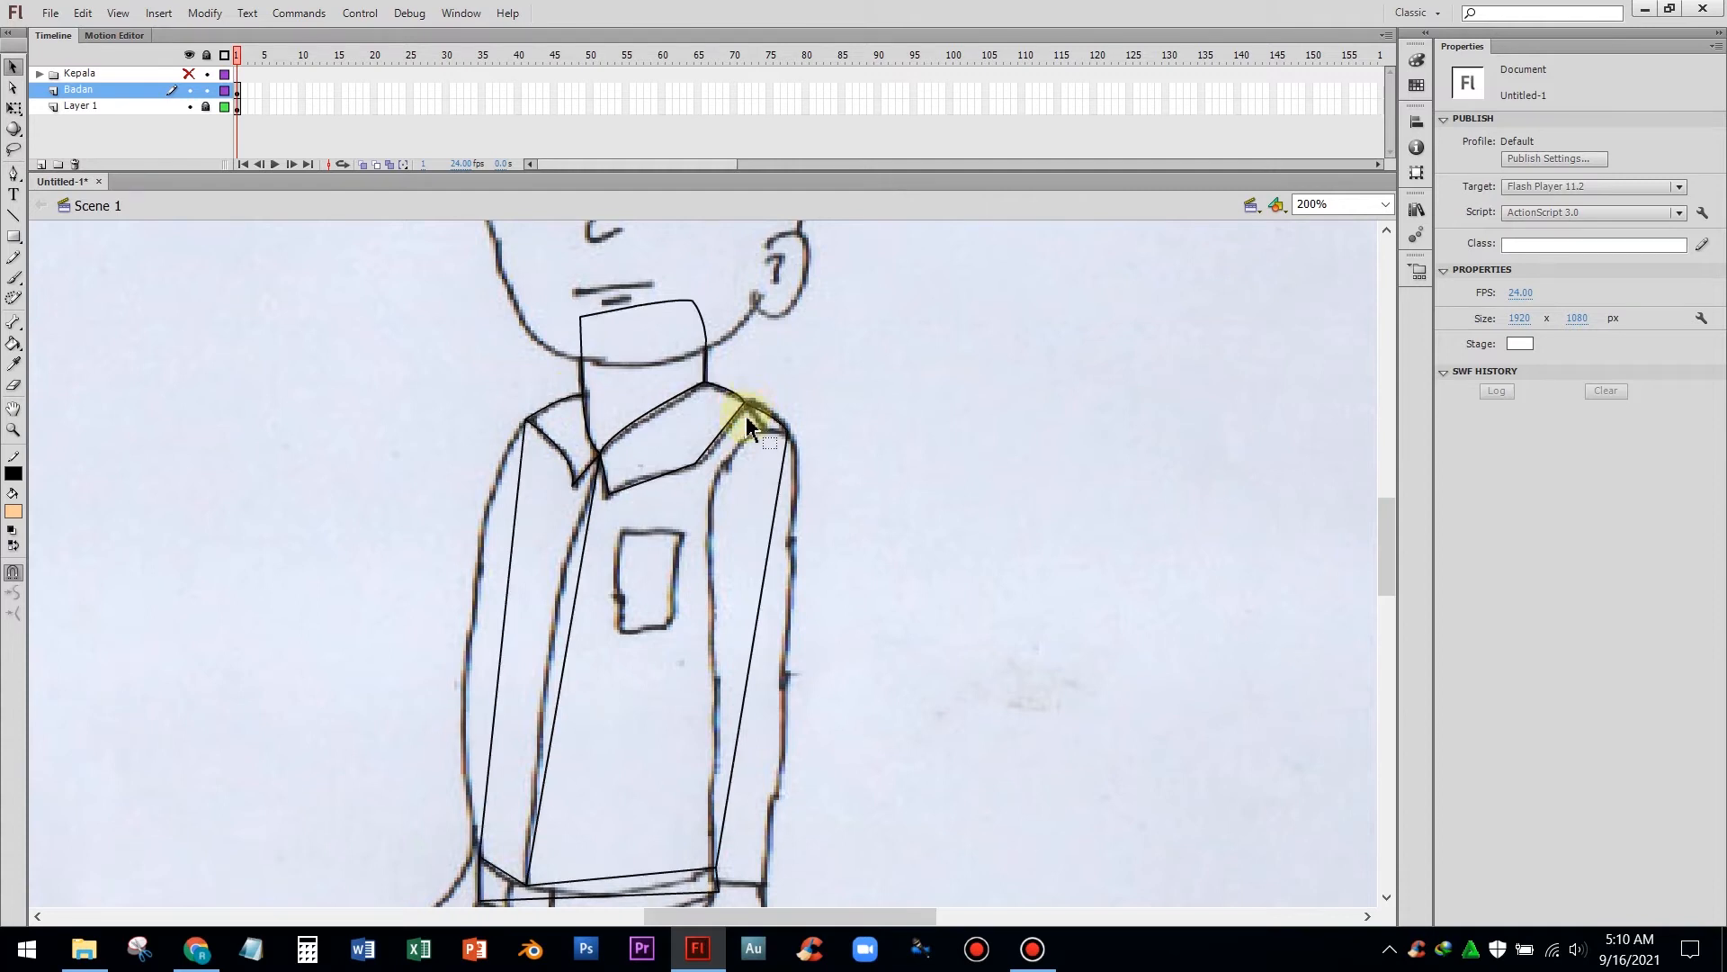
left_click_drag(724, 435, 656, 477)
double_click(702, 468)
left_click_drag(606, 479, 606, 482)
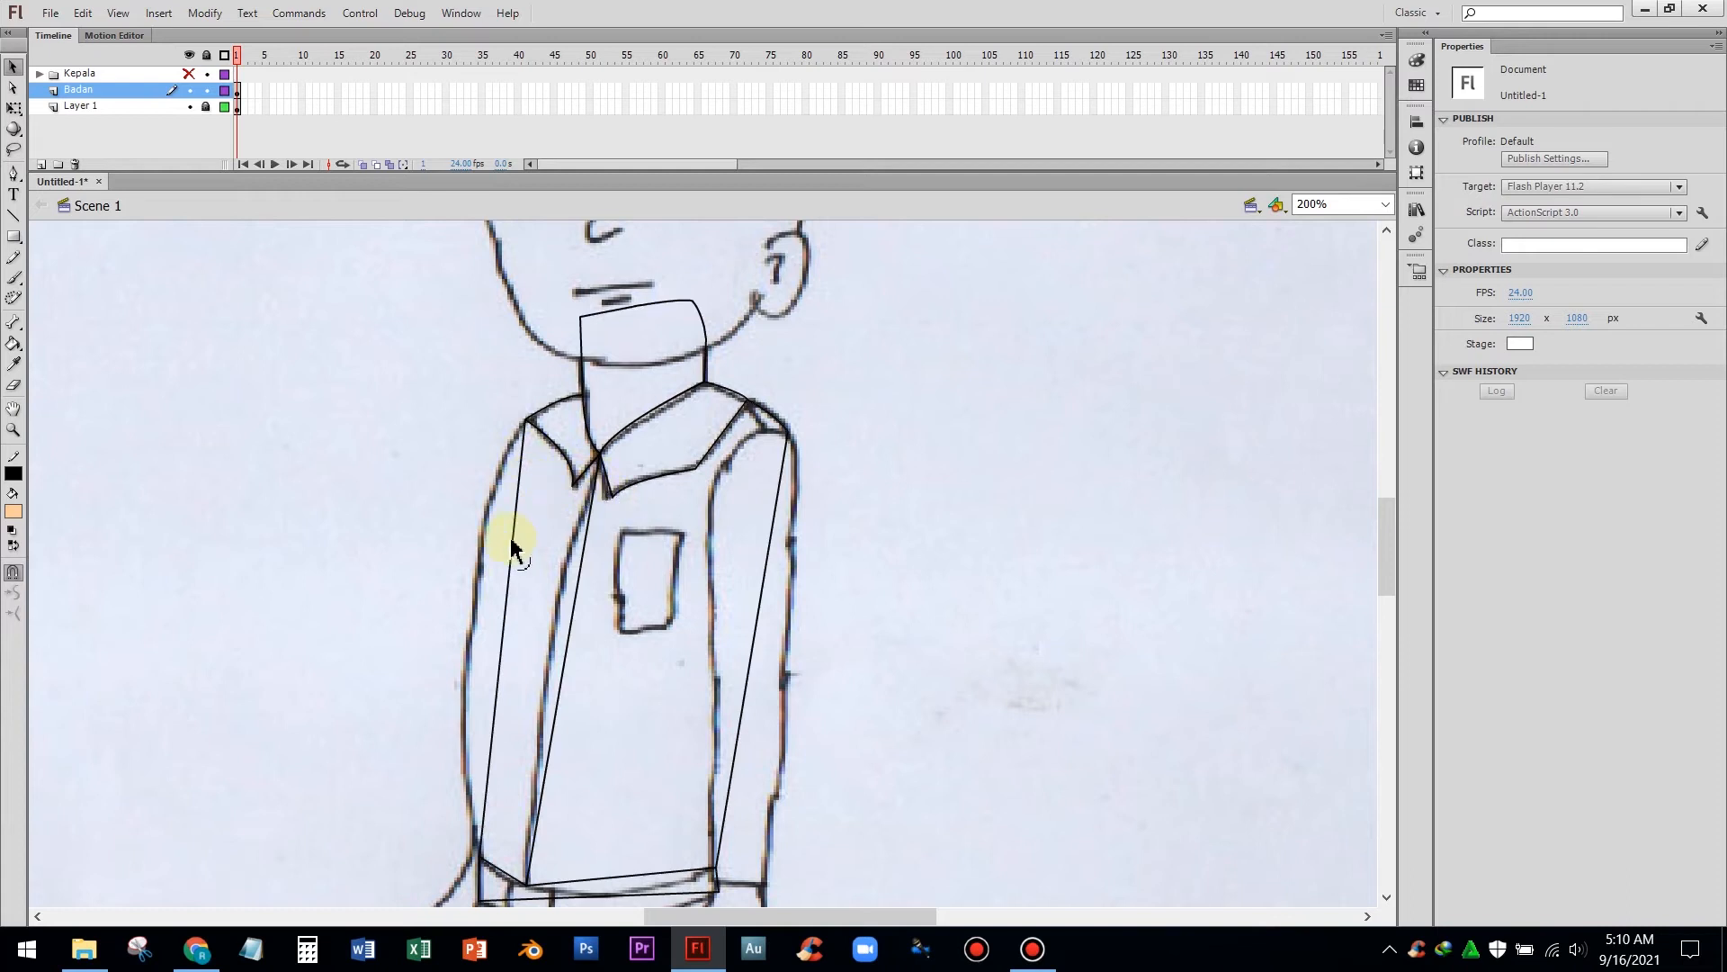
Draw the chest pocket as a closed four-point shape and bend its edges slightly to match the sketch
scroll(531, 540, "down", 5)
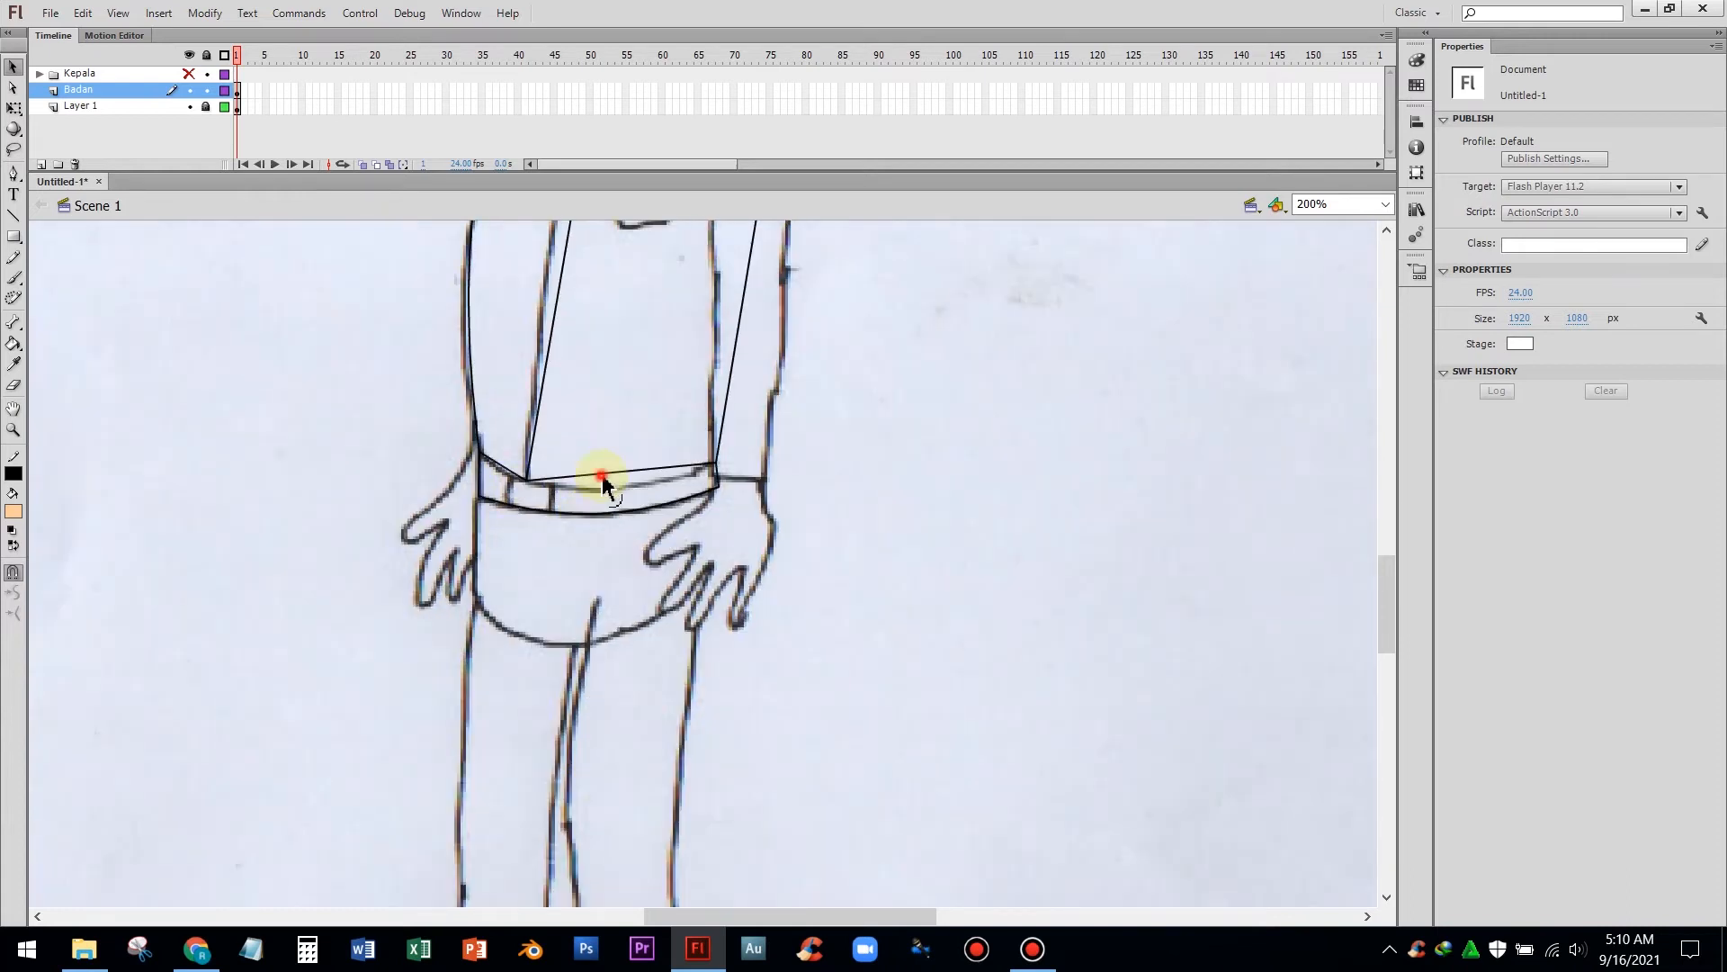
scroll(540, 471, "up", 4)
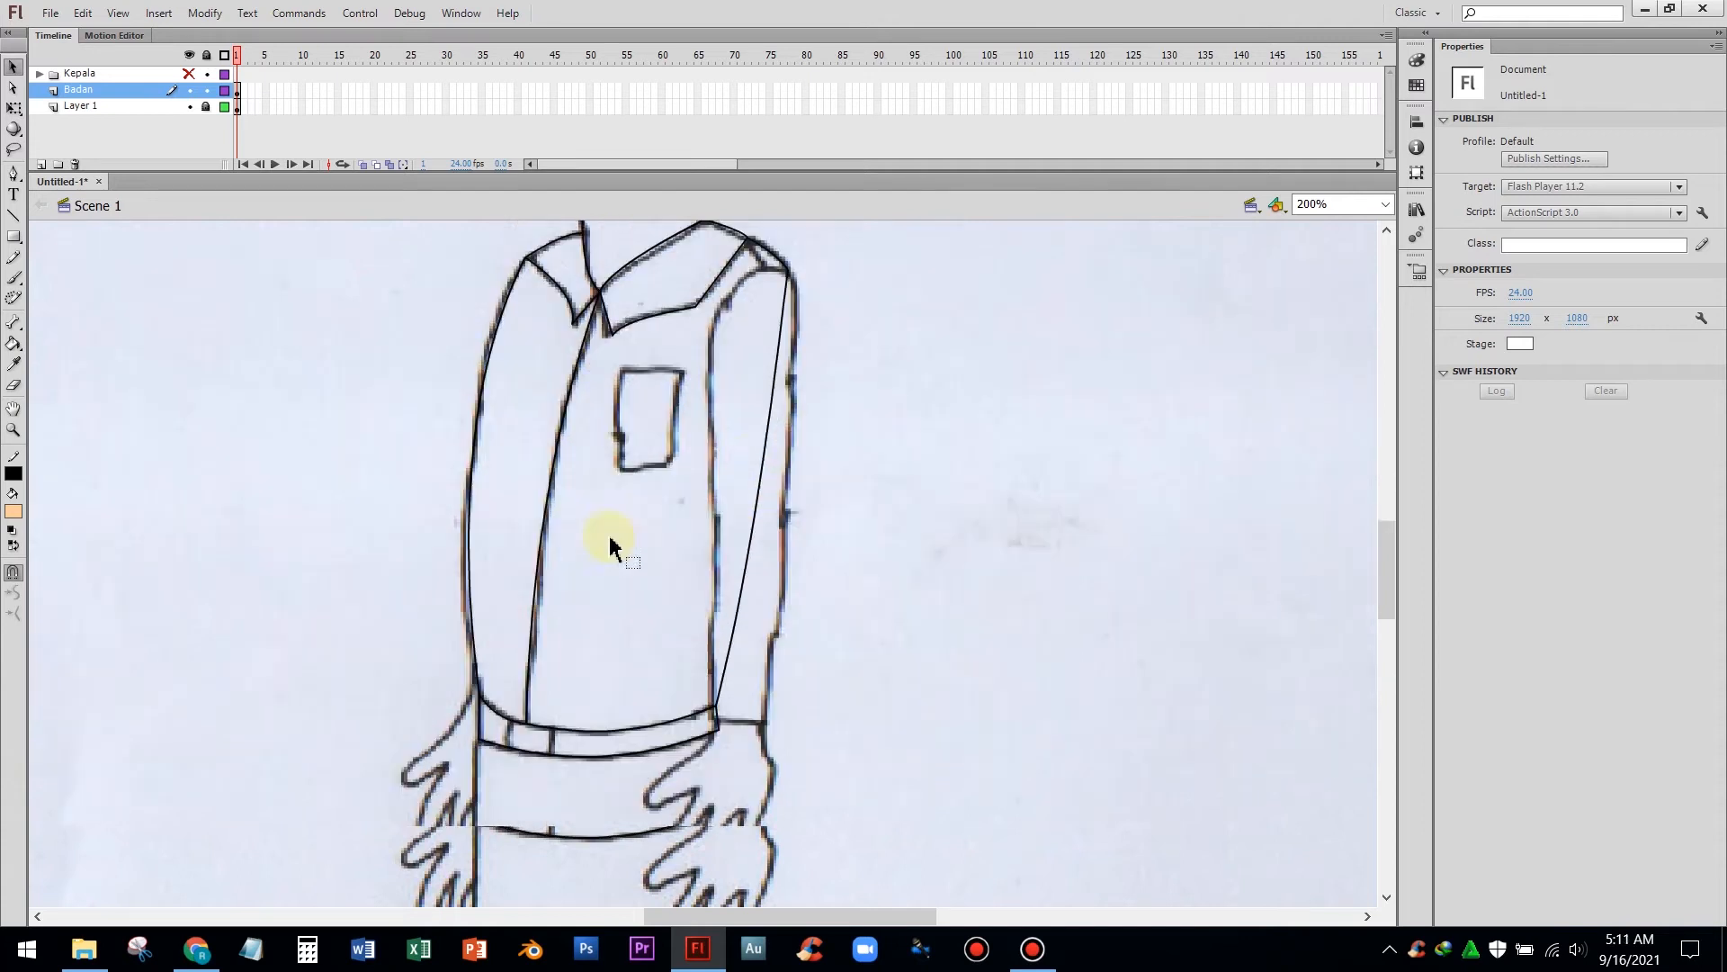
left_click(14, 173)
left_click(618, 450)
left_click(684, 450)
left_click(670, 545)
left_click(620, 547)
left_click(618, 450)
key("v")
left_click_drag(653, 547, 654, 551)
left_click_drag(648, 449, 648, 446)
left_click_drag(620, 507, 617, 506)
left_click_drag(675, 522, 673, 543)
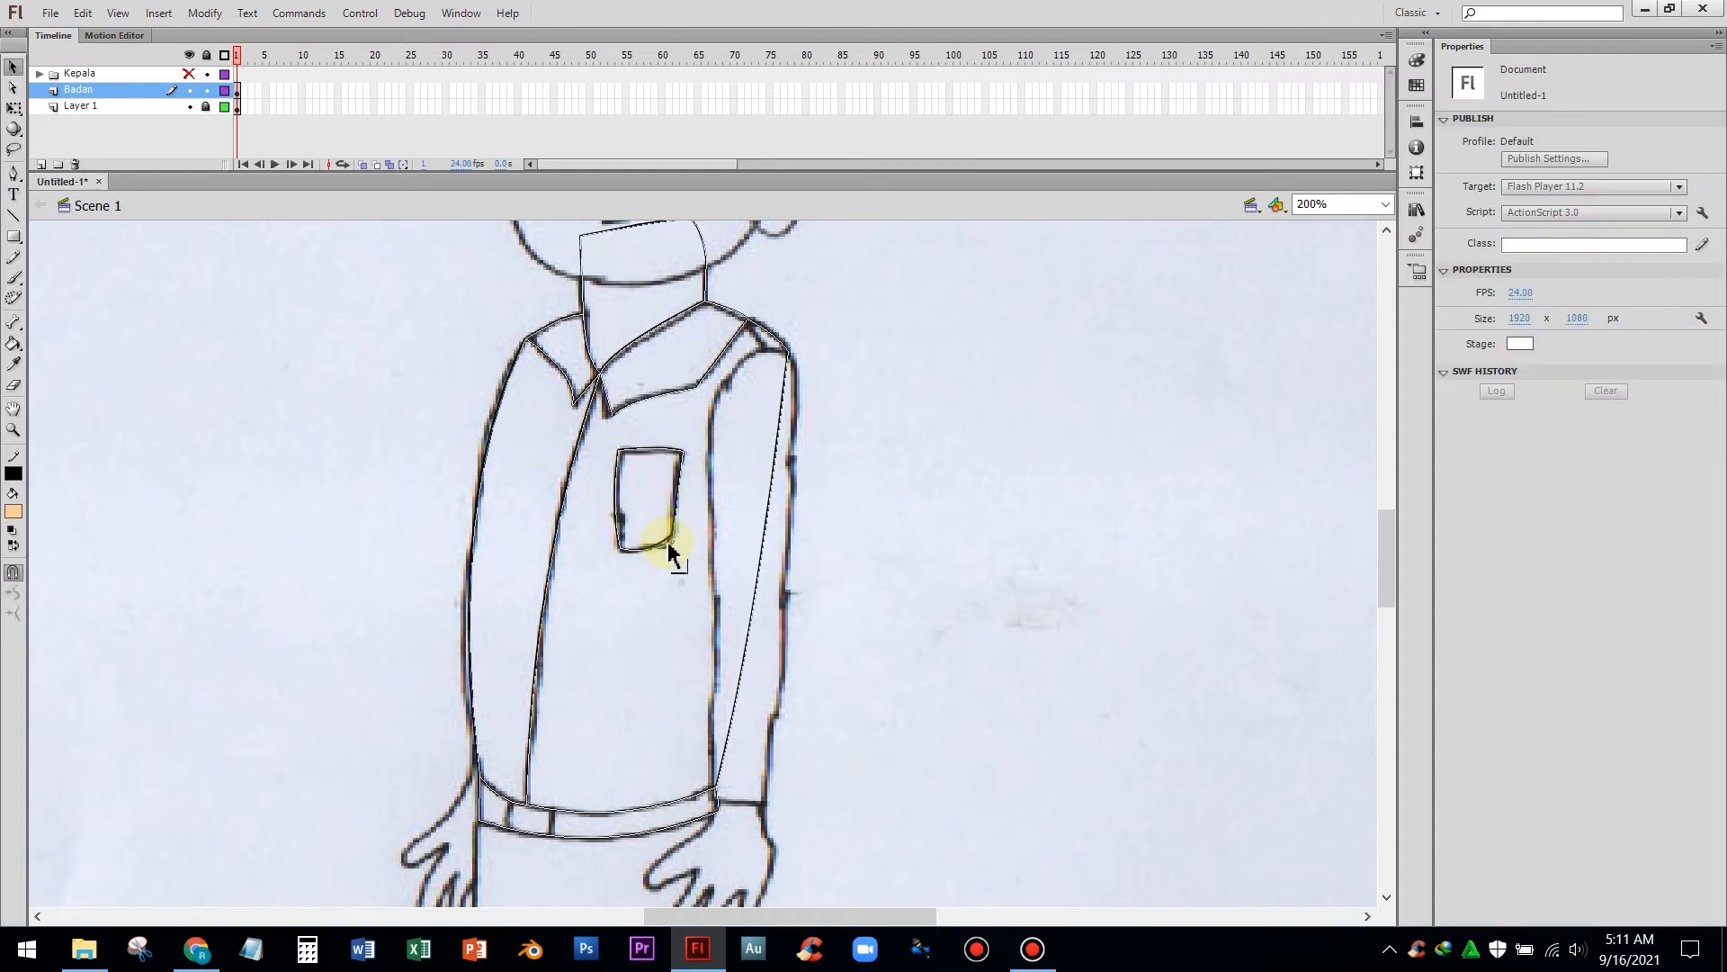
Draw the shorts outline from the left waist down around the hem and up to the right waist
scroll(456, 510, "down", 5)
key("p")
left_click(480, 416)
left_click(477, 517)
left_click(707, 493)
left_click(716, 407)
key("v")
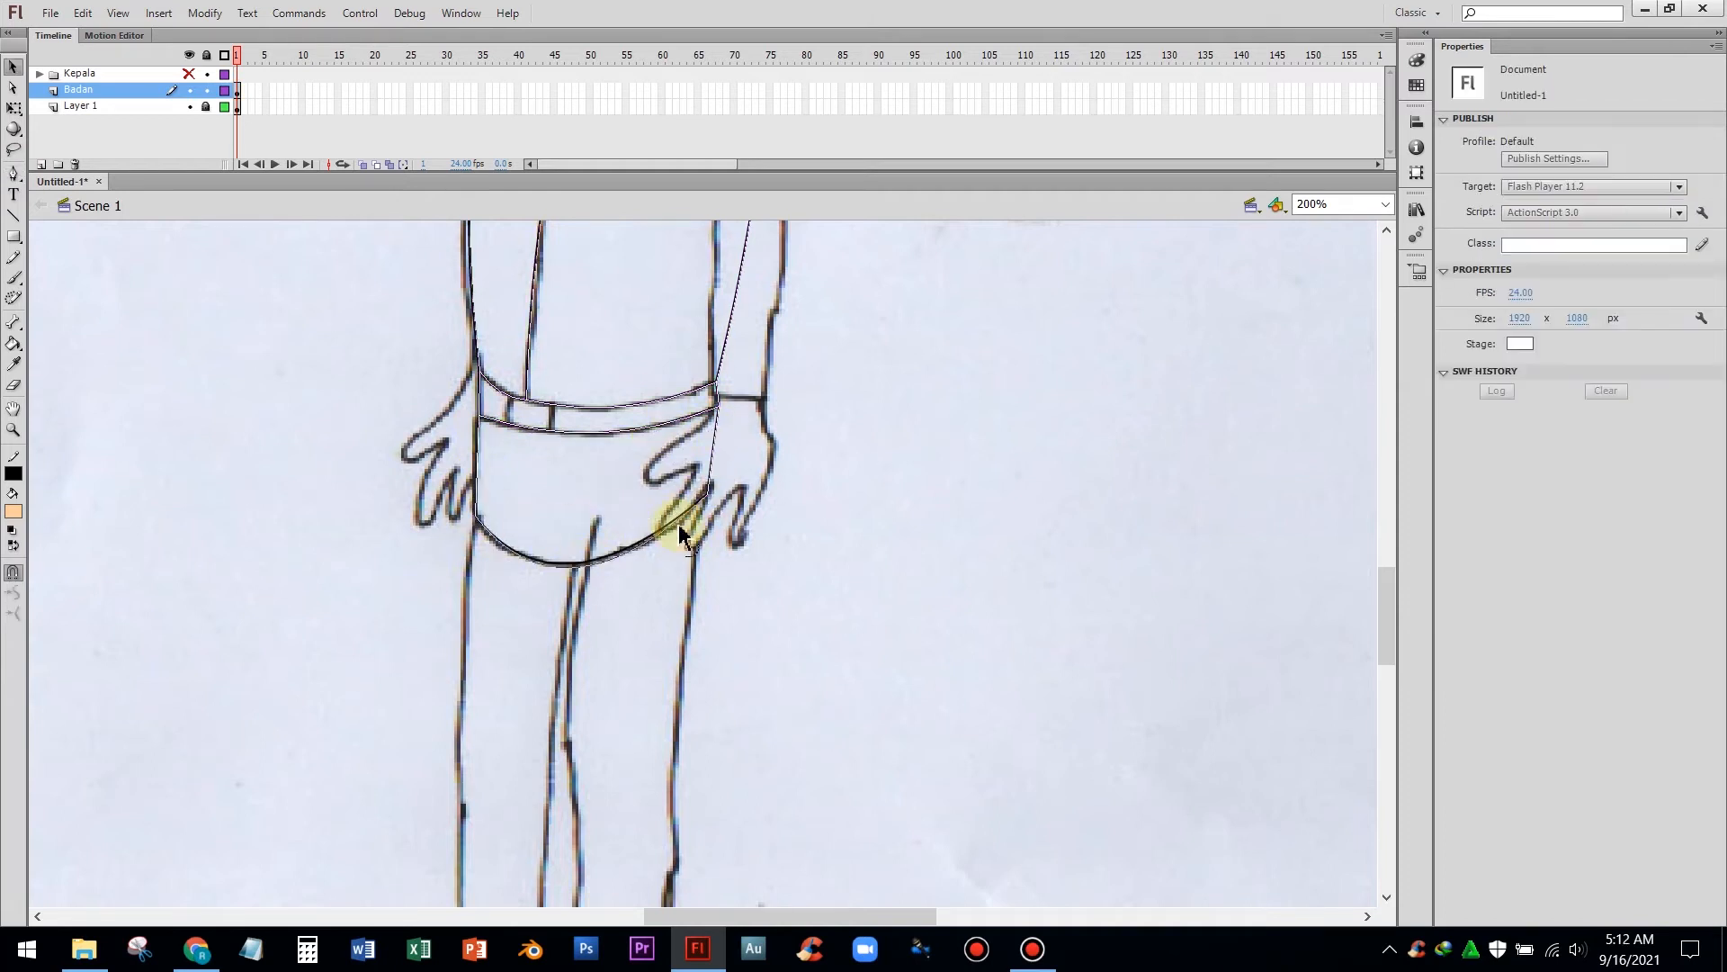
Hide the scanned sketch layer and review the traced body outline
scroll(552, 463, "up", 5)
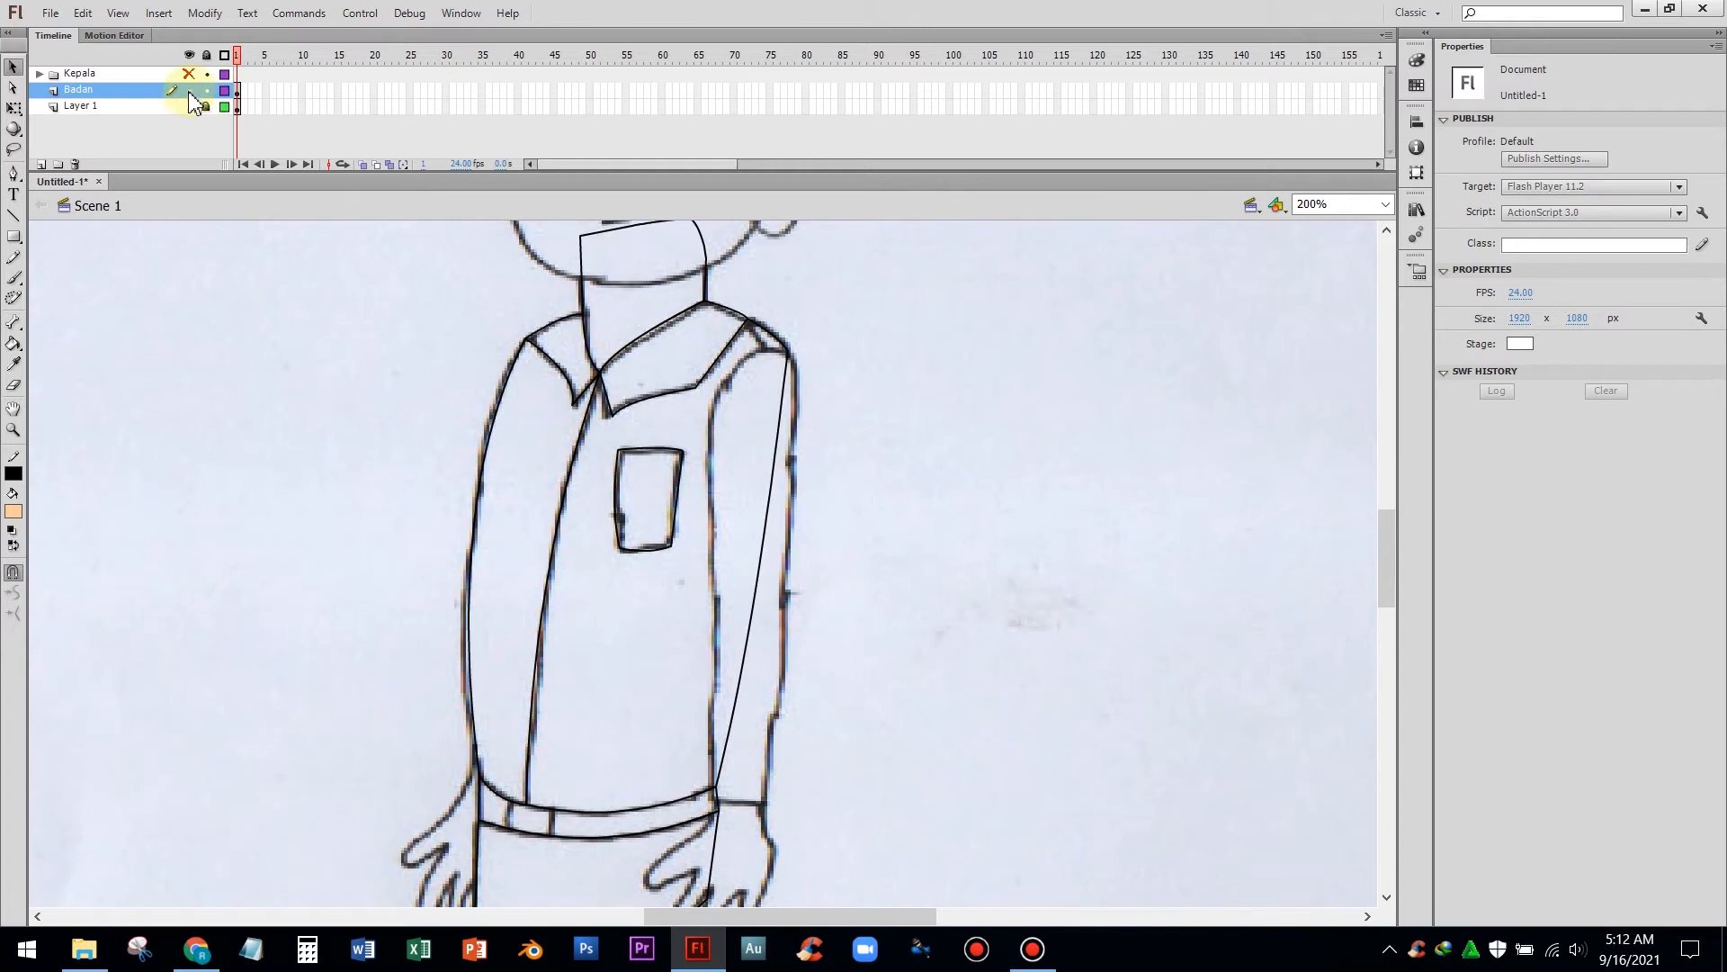
left_click(190, 106)
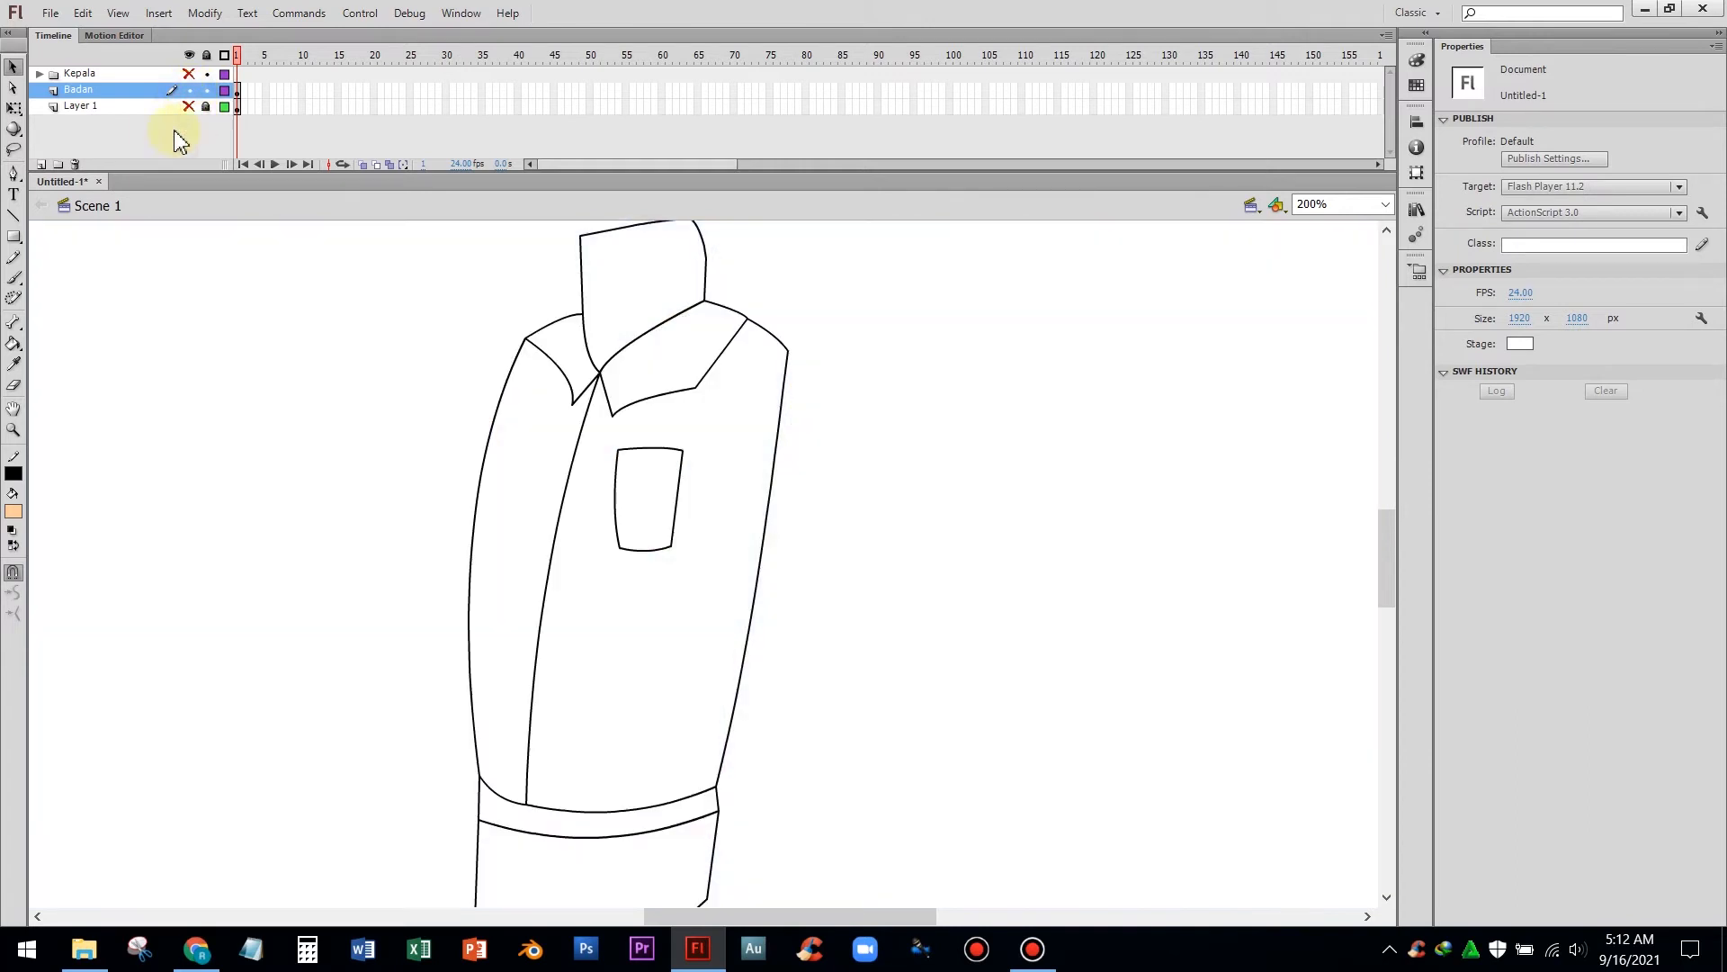
scroll(909, 601, "down", 2)
scroll(909, 600, "down", 2)
scroll(907, 598, "up", 4)
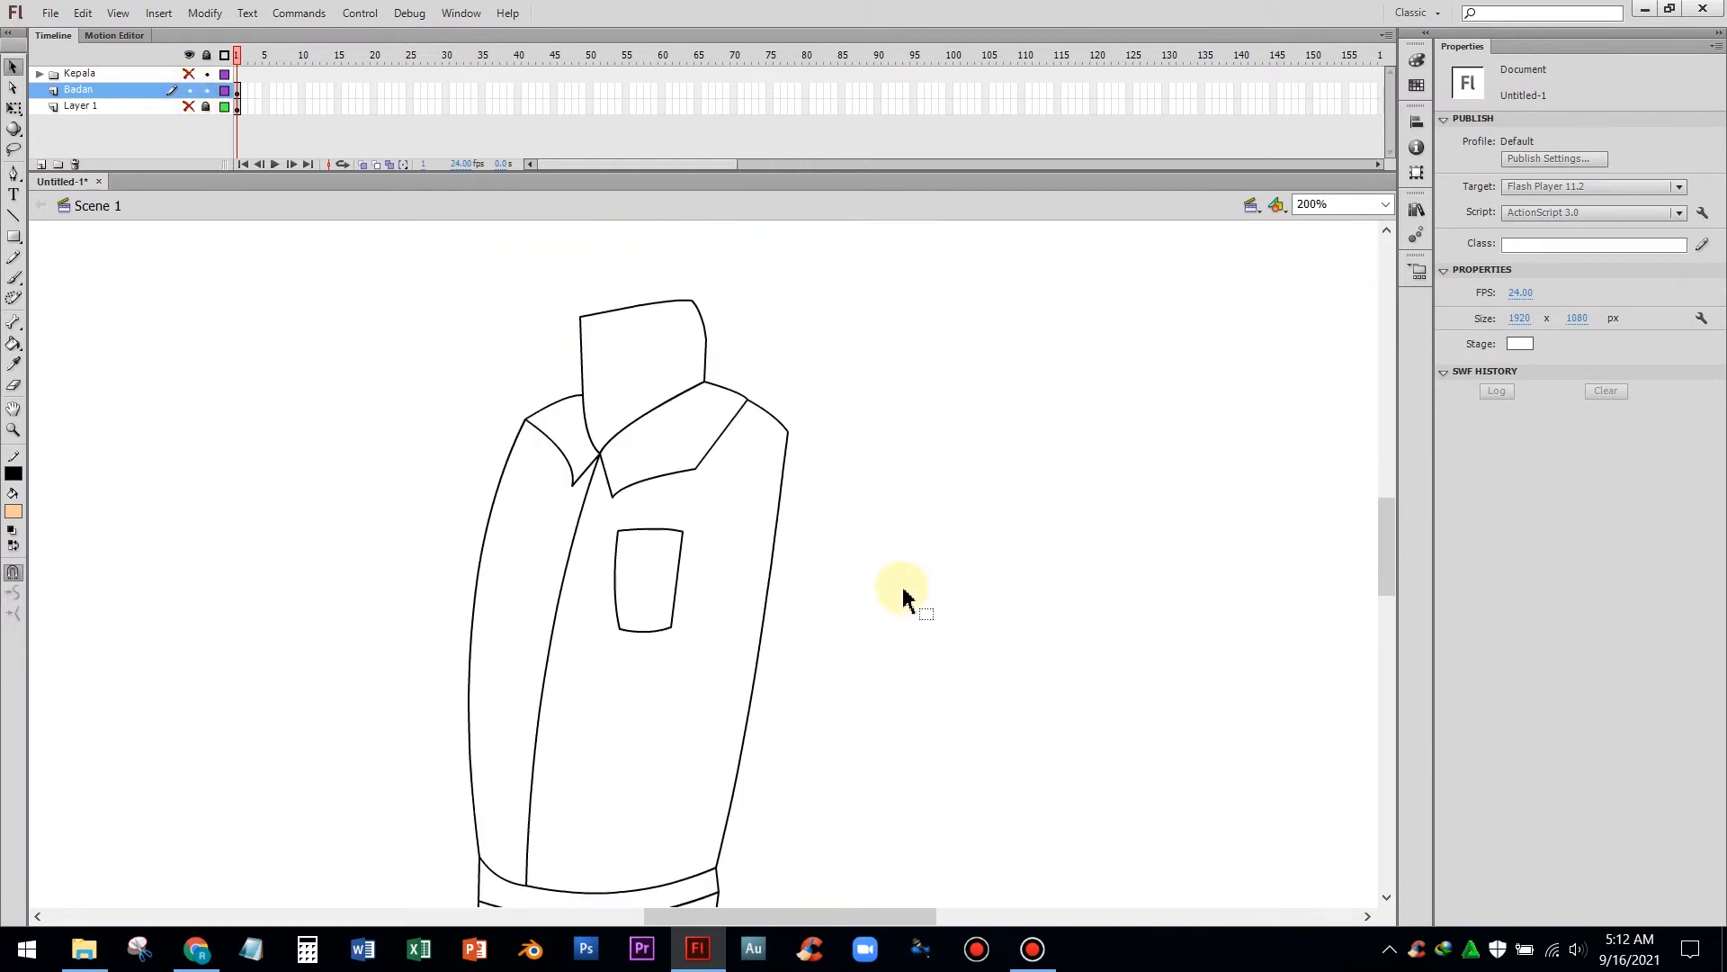
Pull the top edge of the neck shape up into a point
left_click_drag(638, 387, 642, 366)
scroll(798, 490, "down", 3)
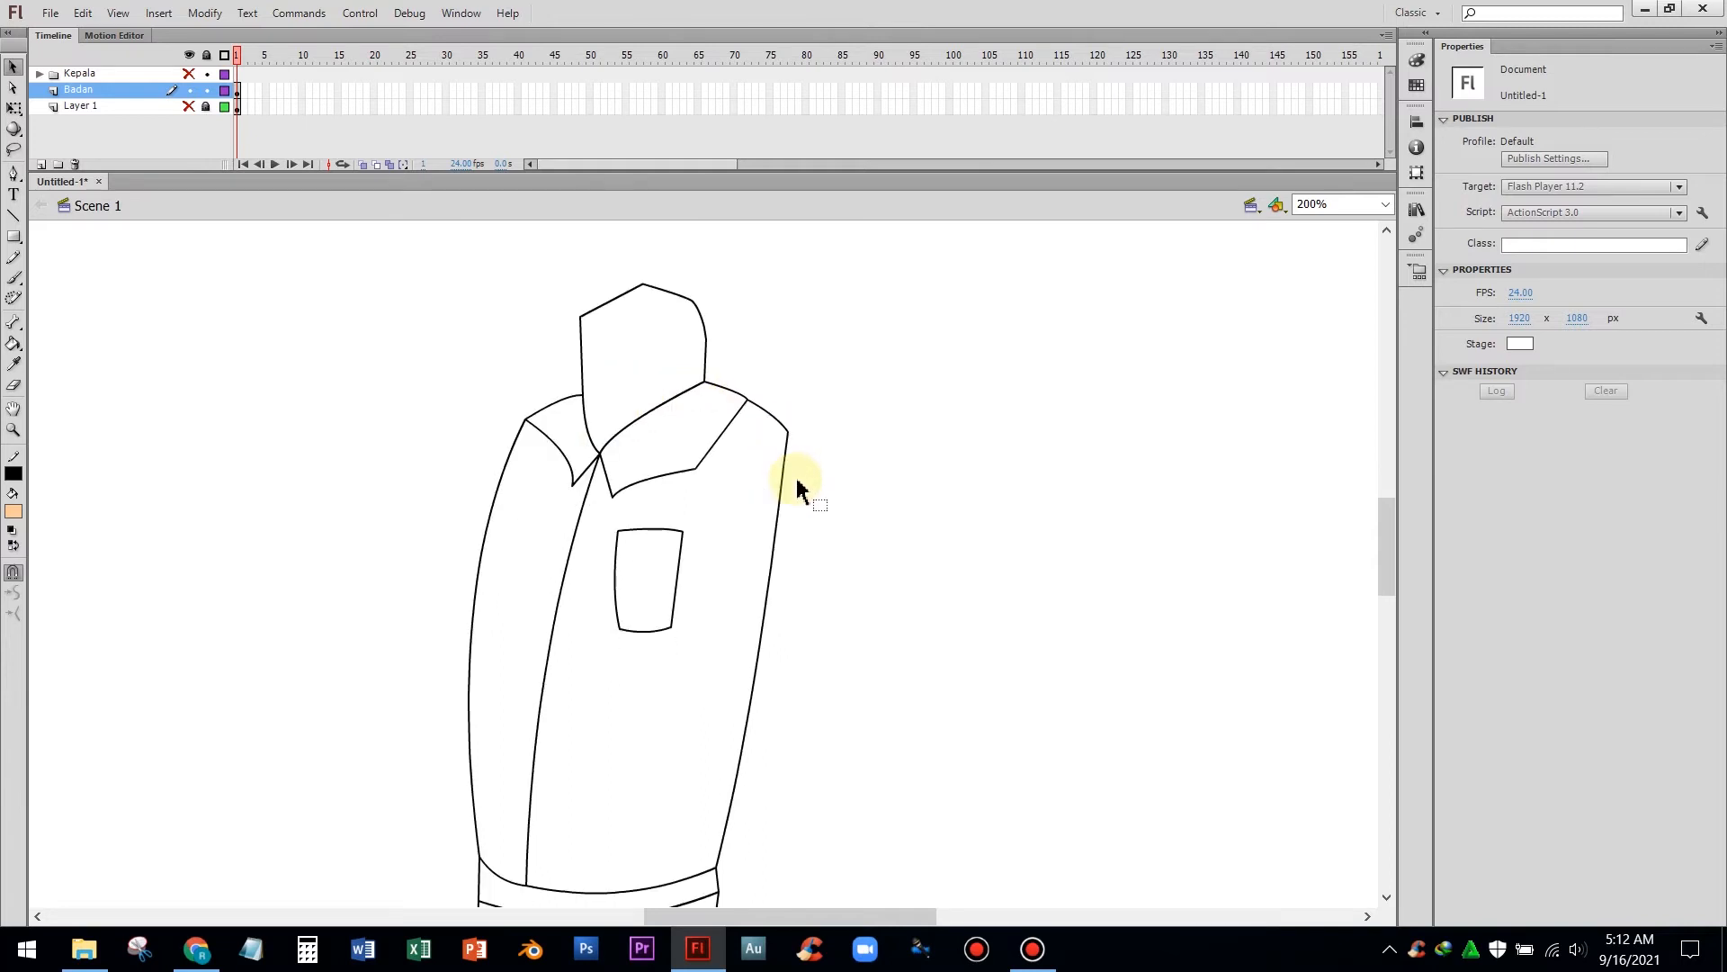
scroll(783, 501, "up", 1)
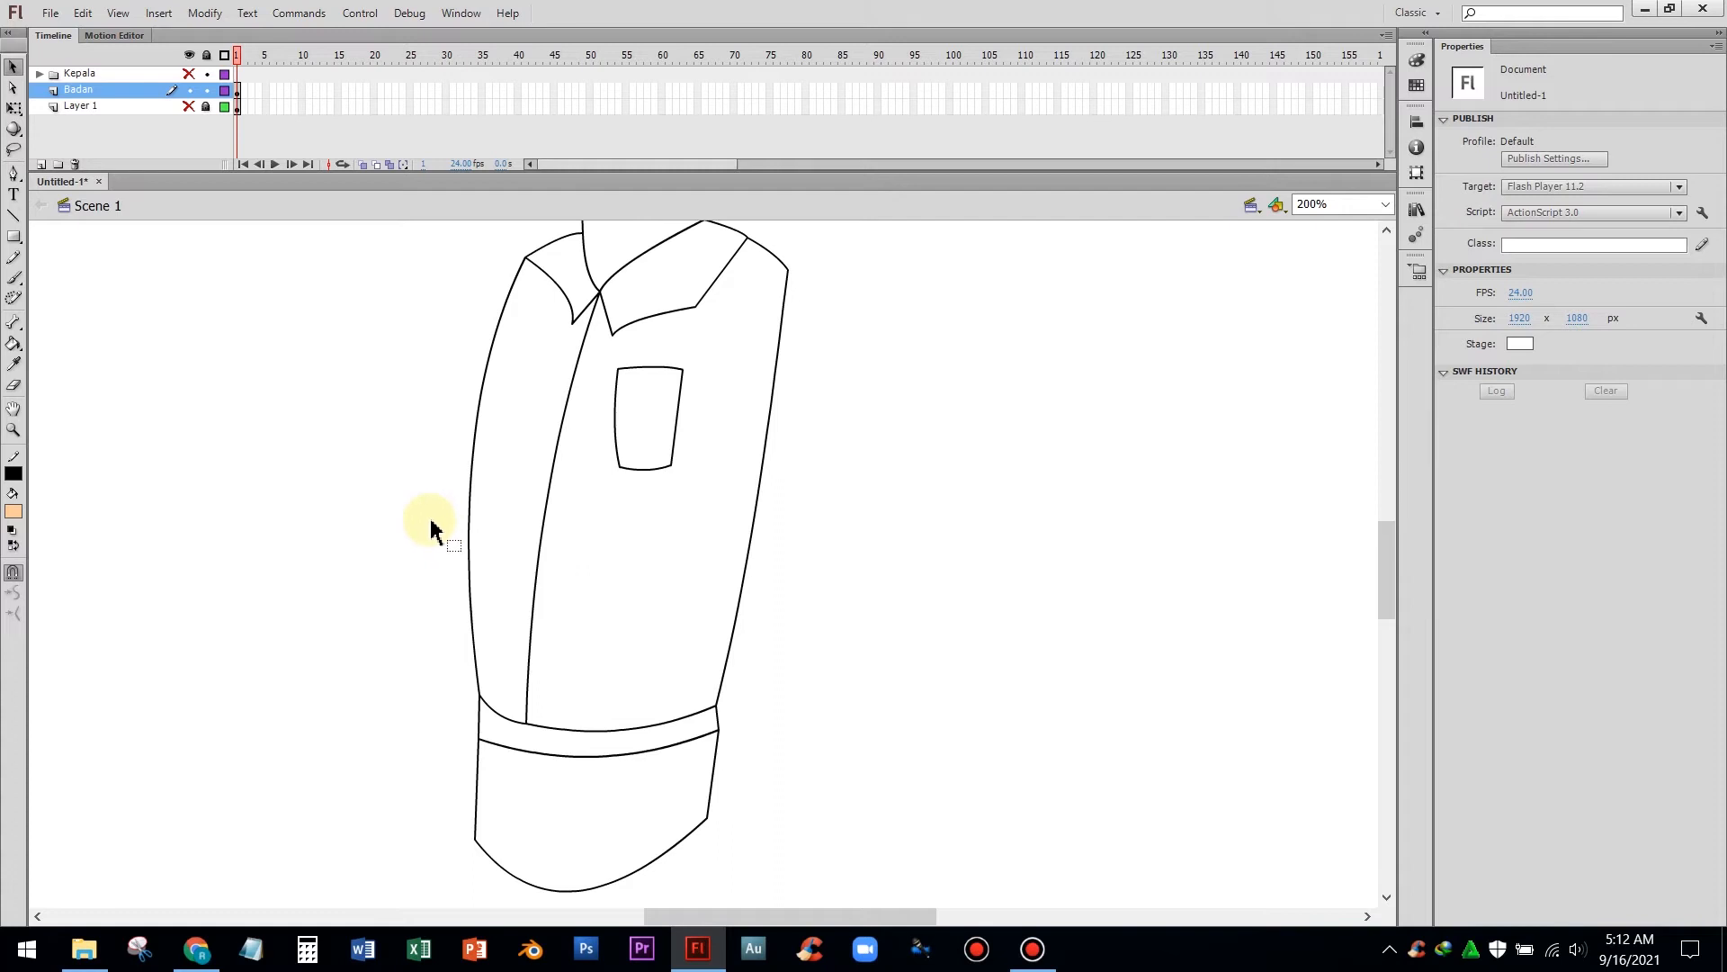
scroll(430, 529, "up", 3)
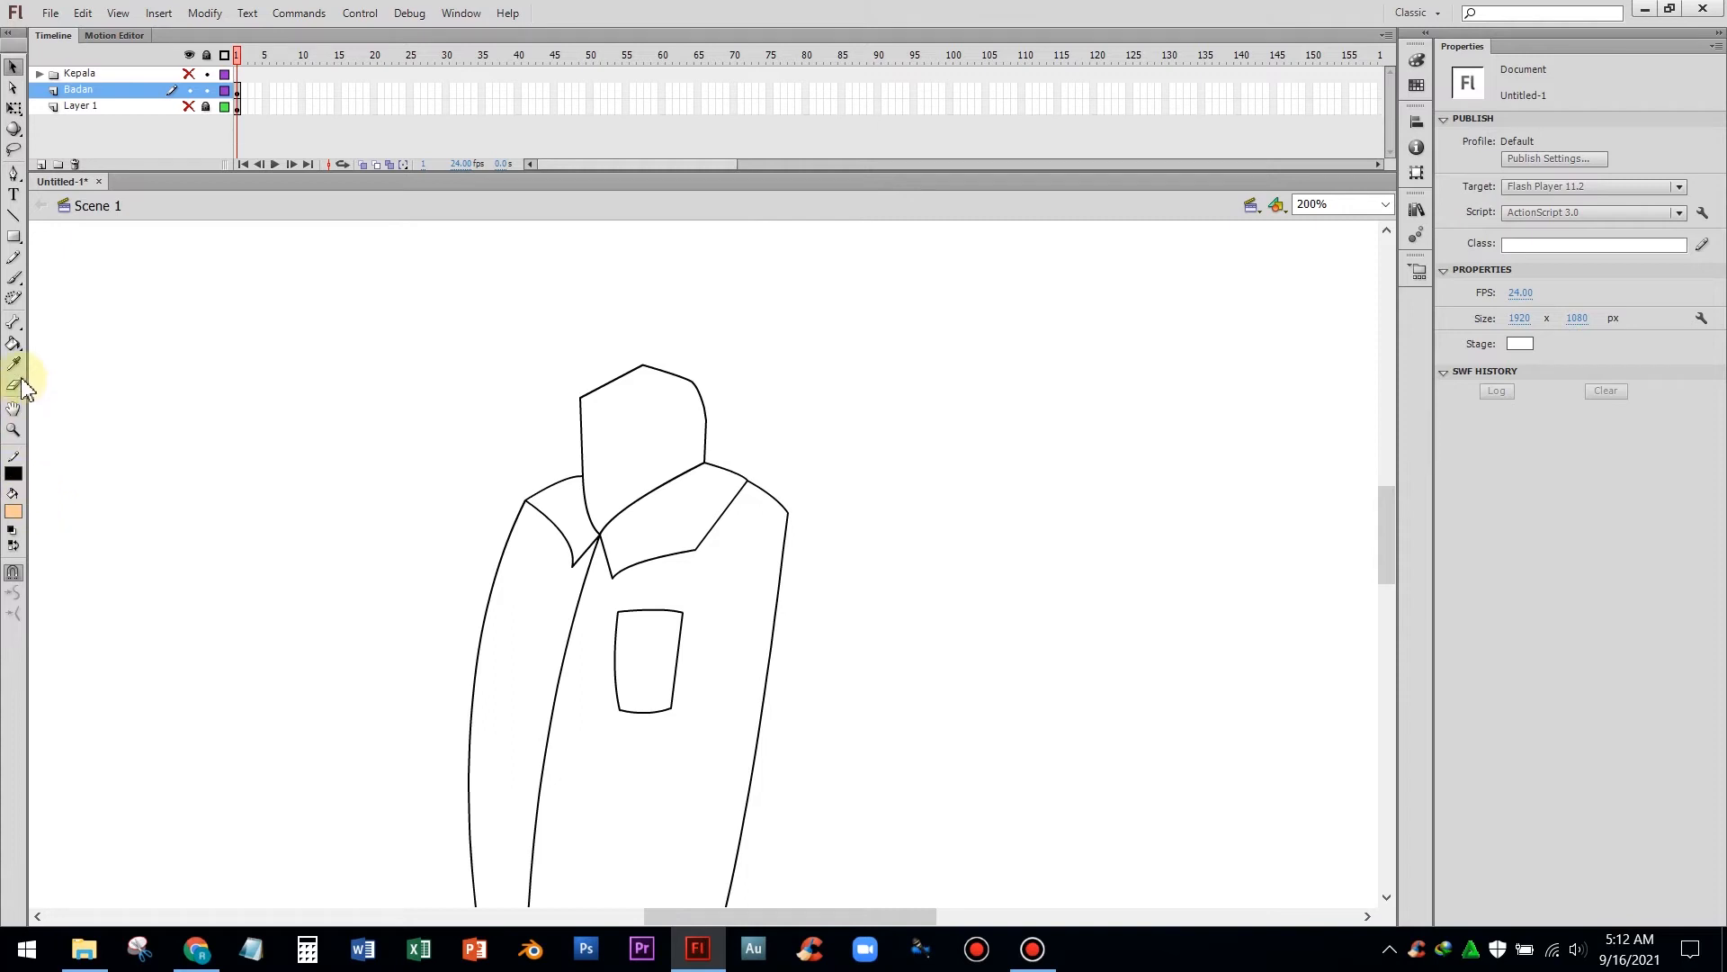
Fill the shirt body, pocket and both collar flaps with red using the Paint Bucket tool
left_click(13, 344)
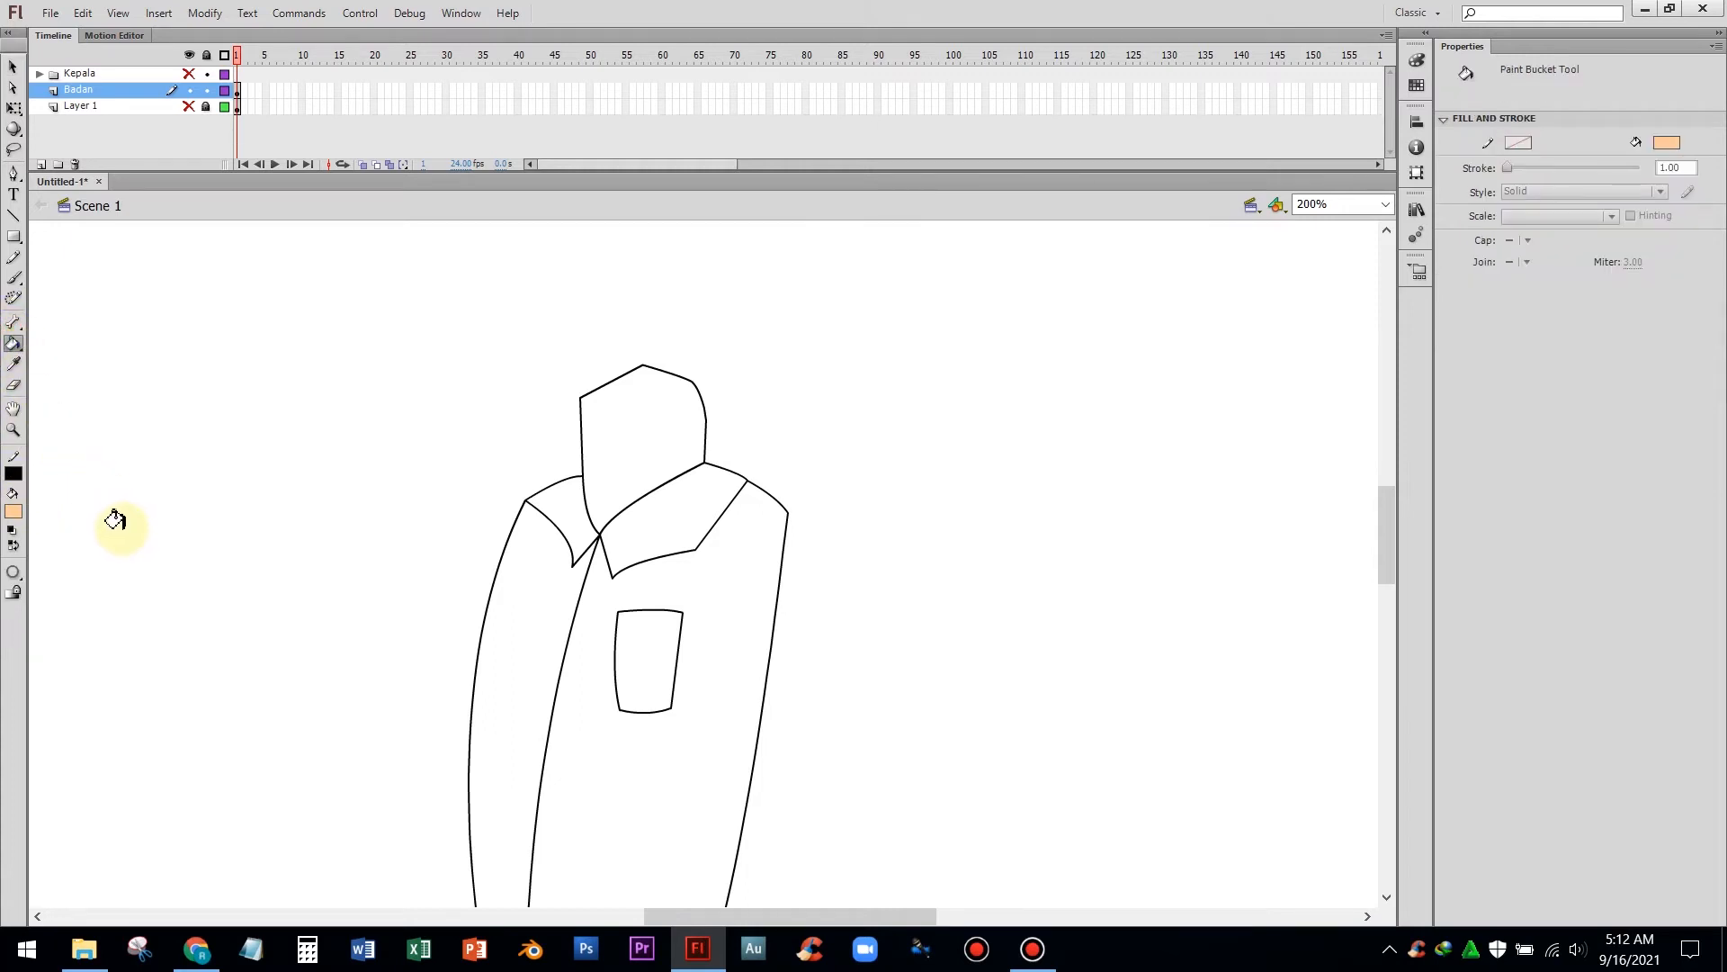
scroll(90, 512, "down", 3)
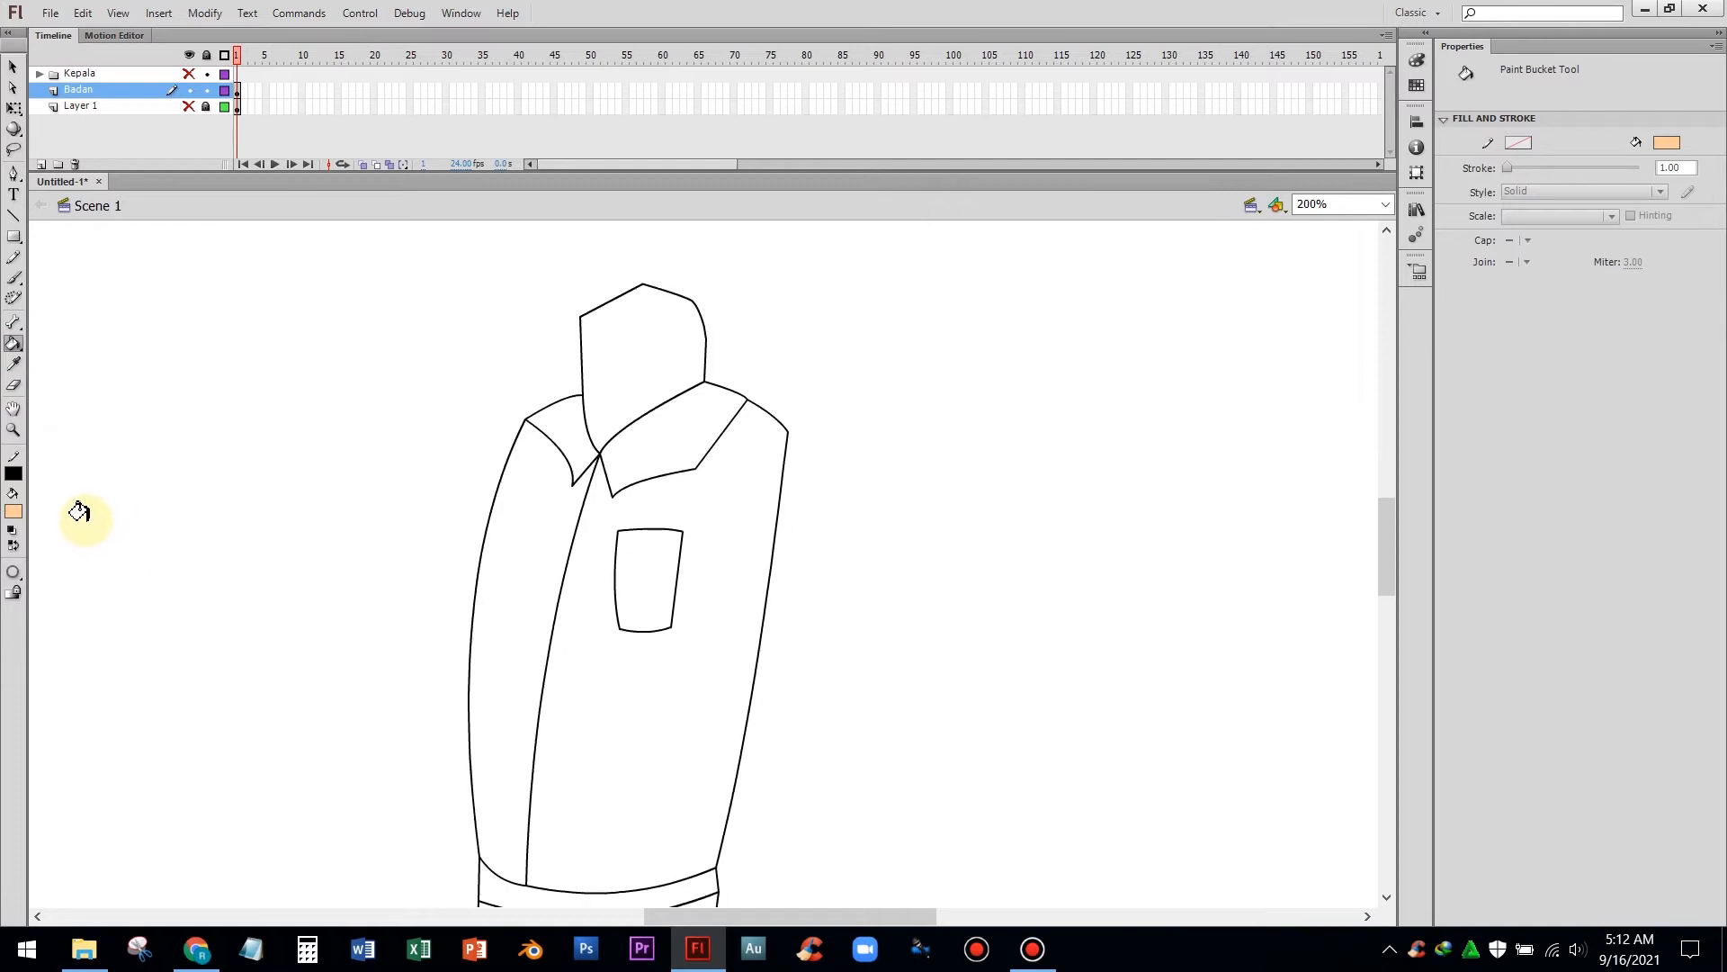
left_click(15, 516)
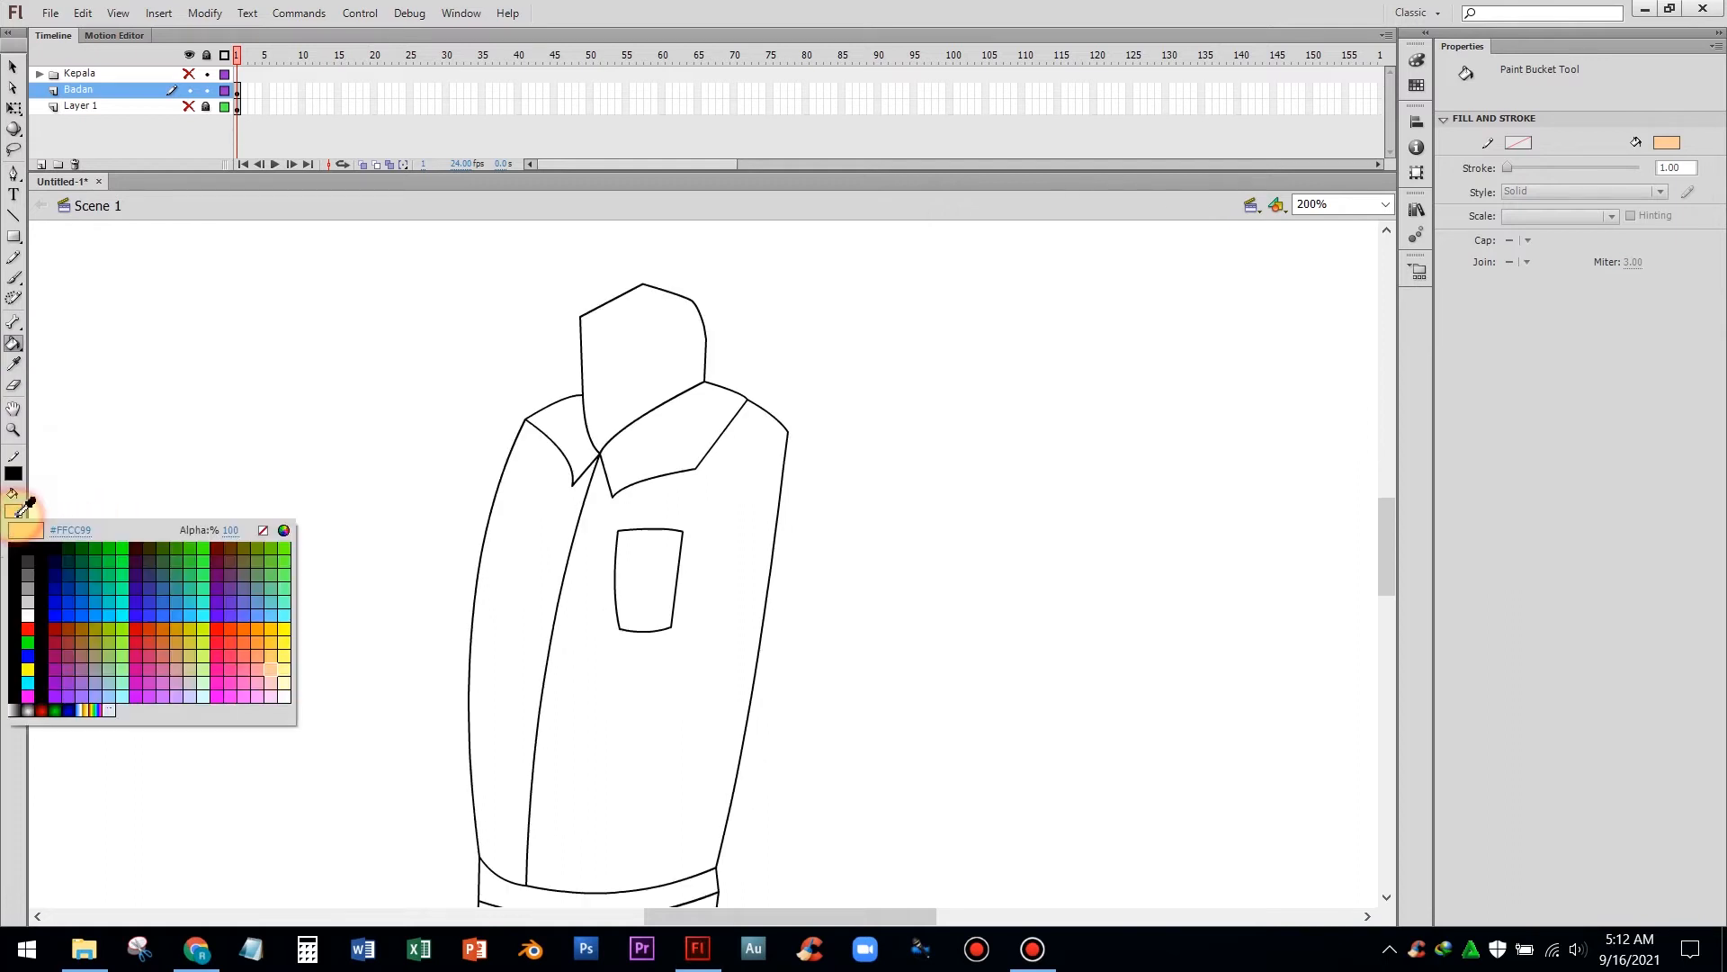
left_click(31, 626)
left_click(547, 540)
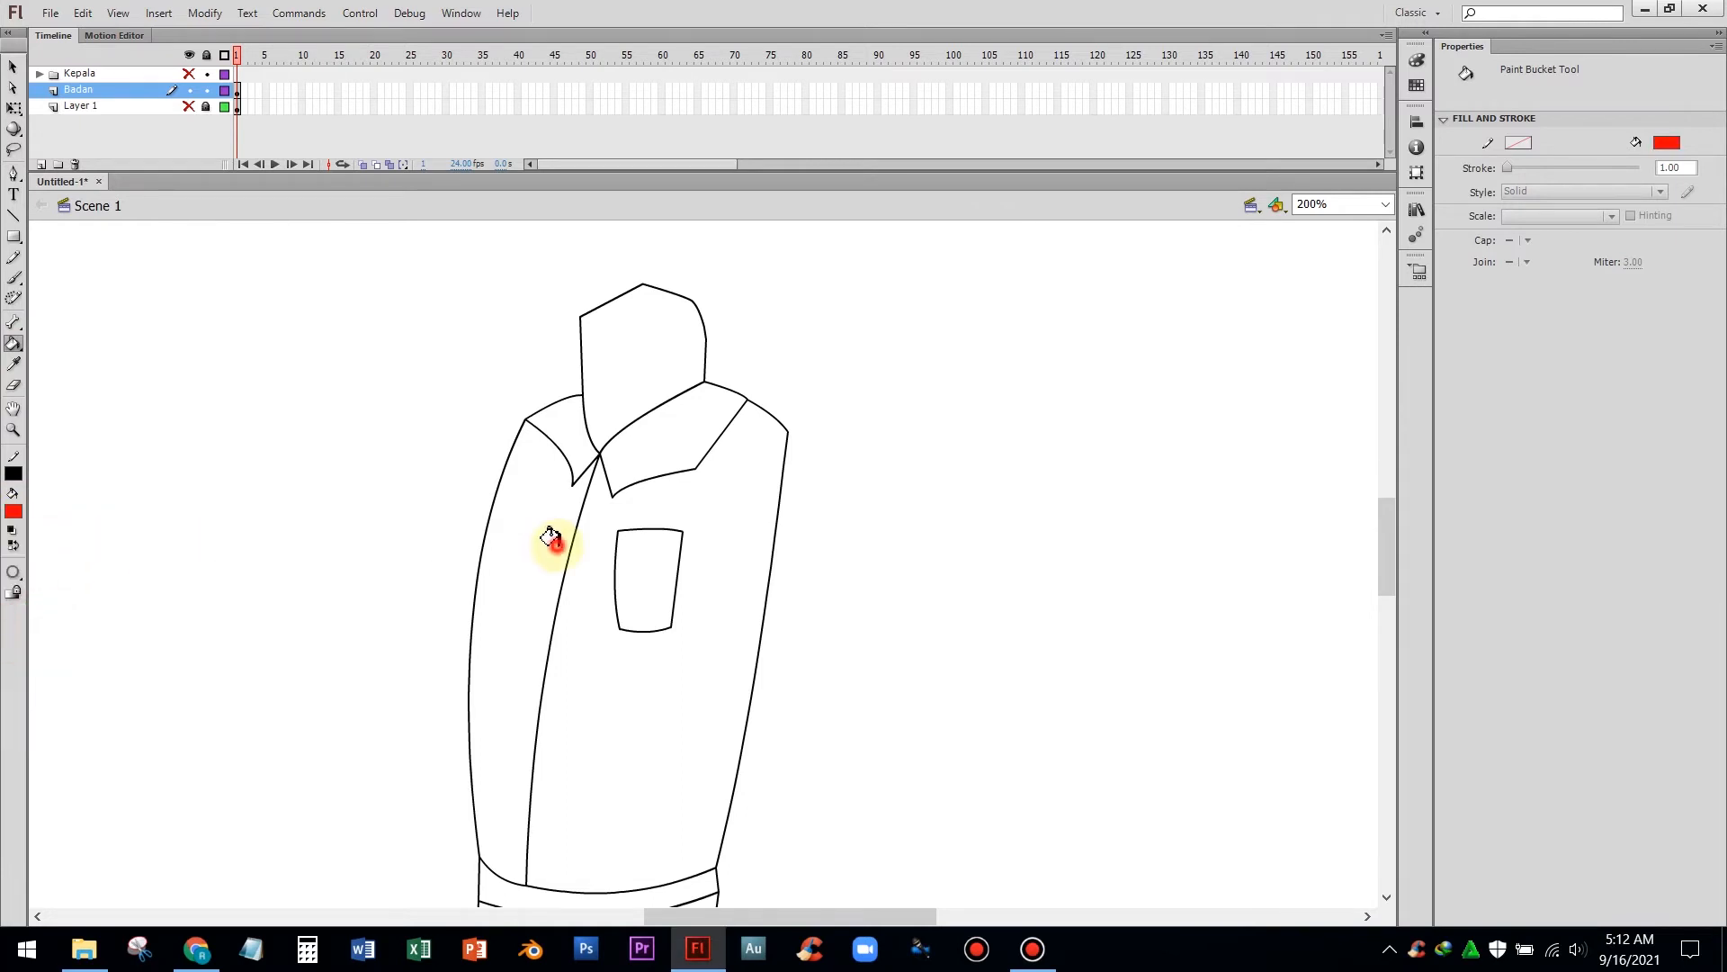
left_click(639, 640)
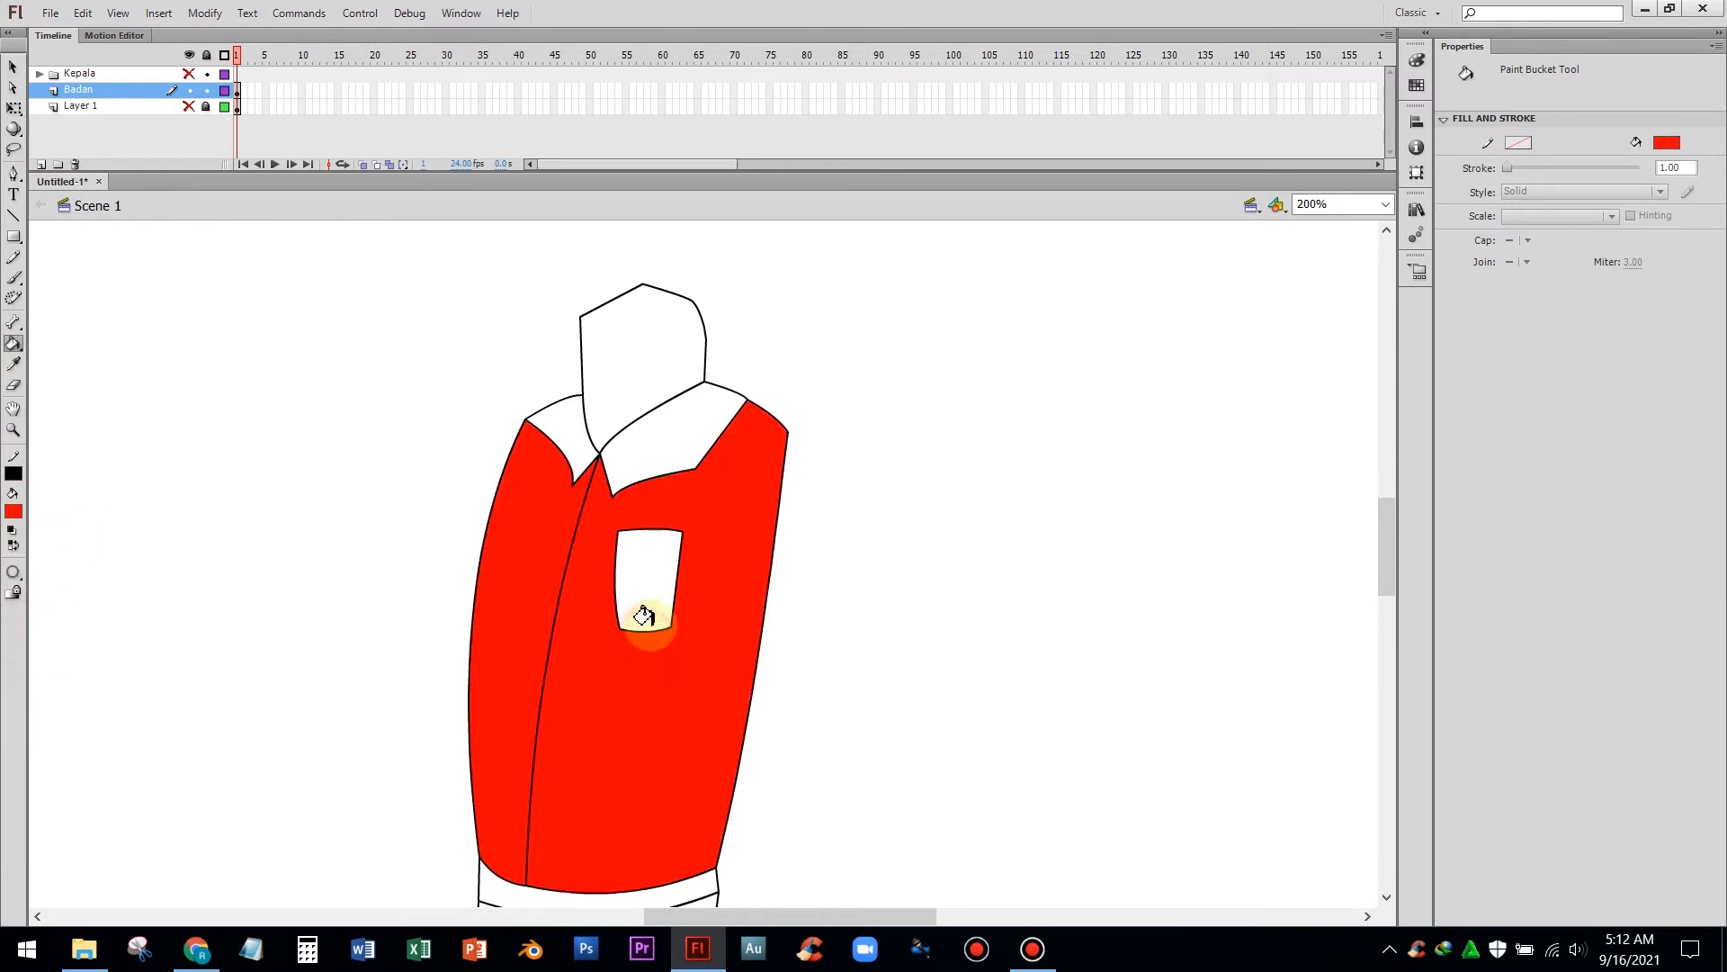
left_click(644, 570)
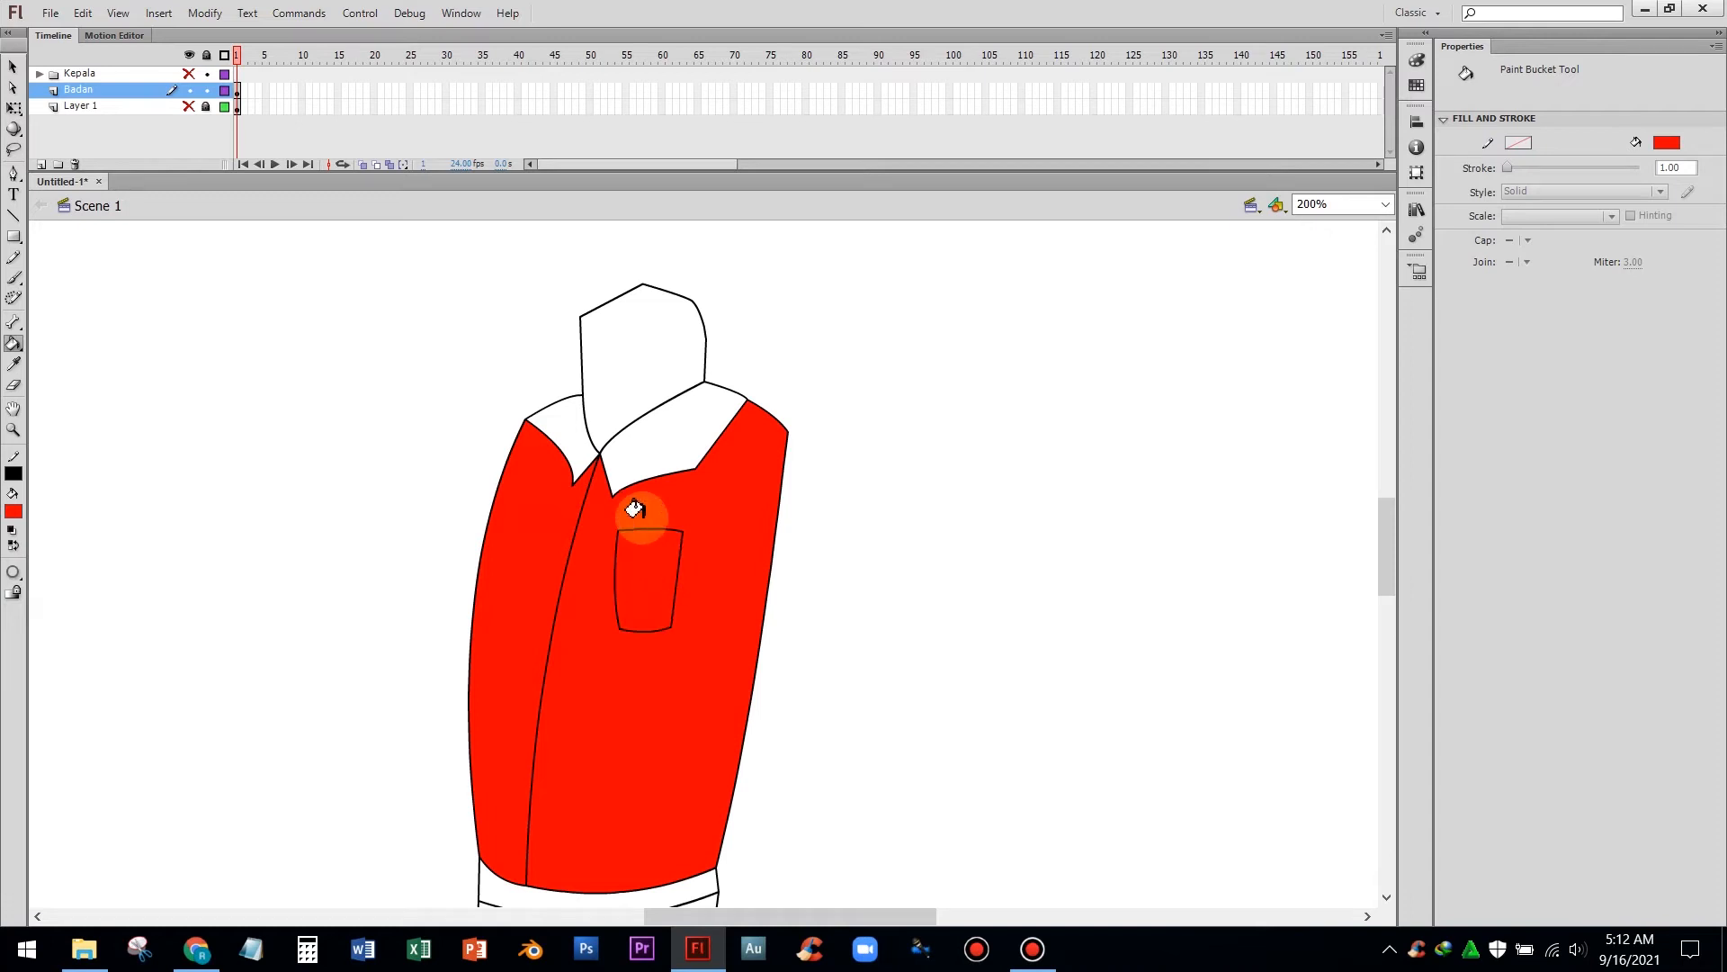
left_click(644, 453)
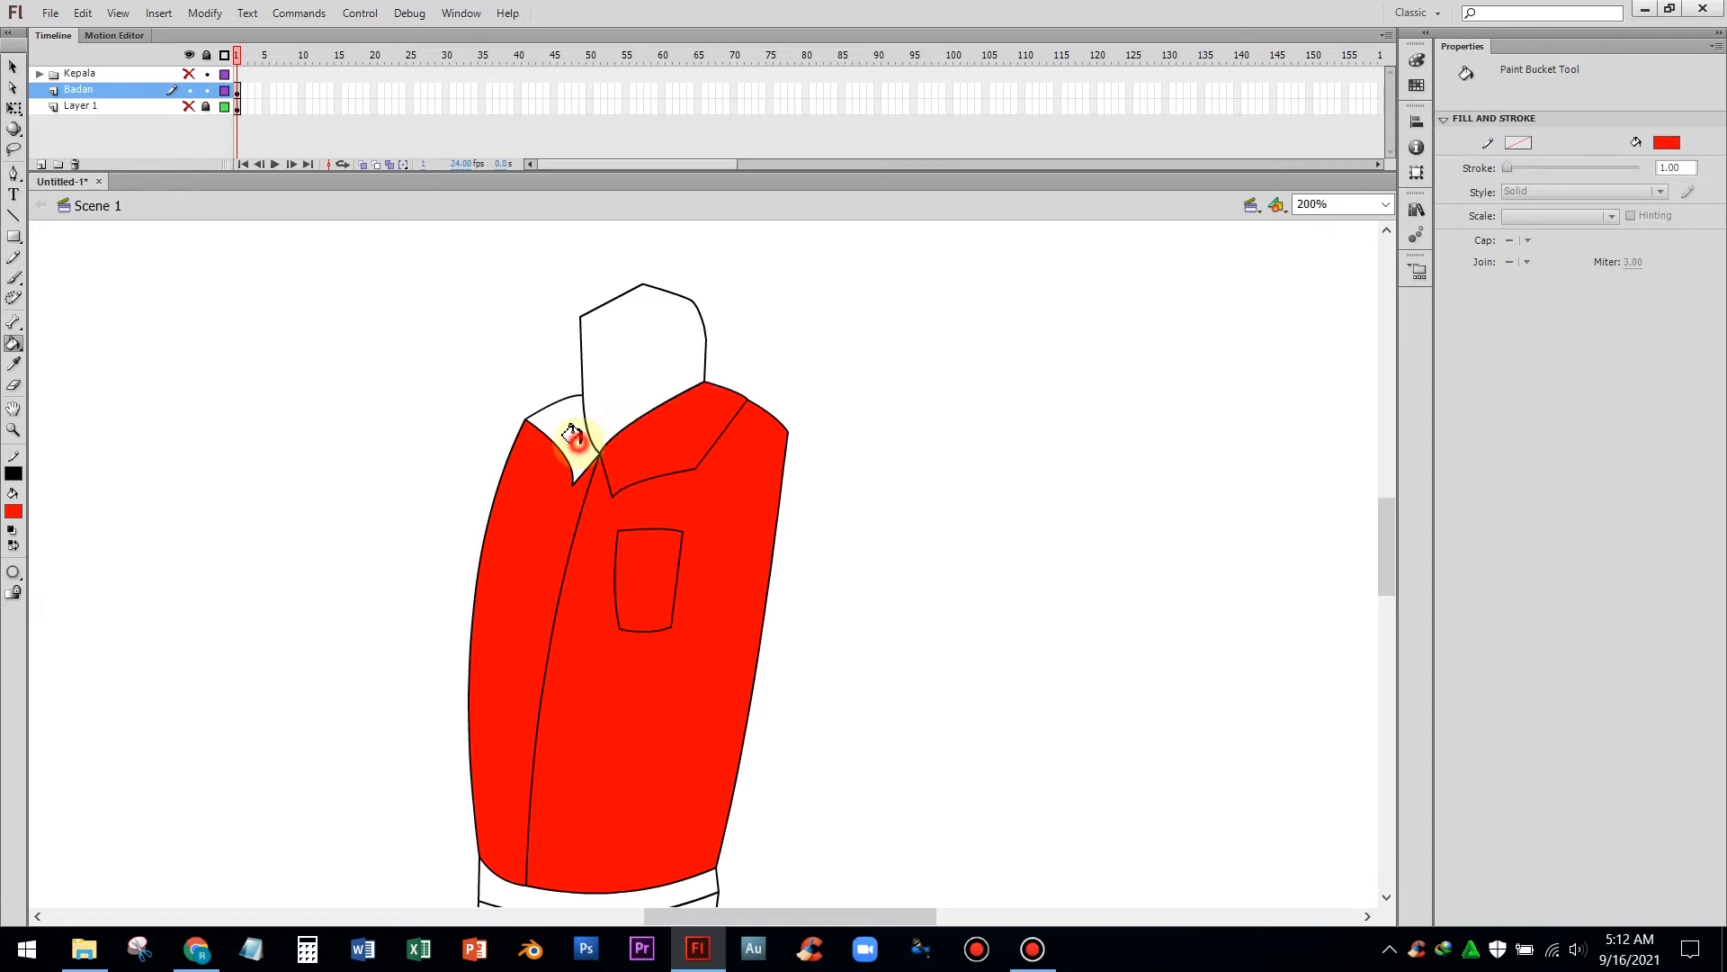
left_click(573, 441)
Fill the left collar flap and pocket with a dark red swatch
left_click(14, 511)
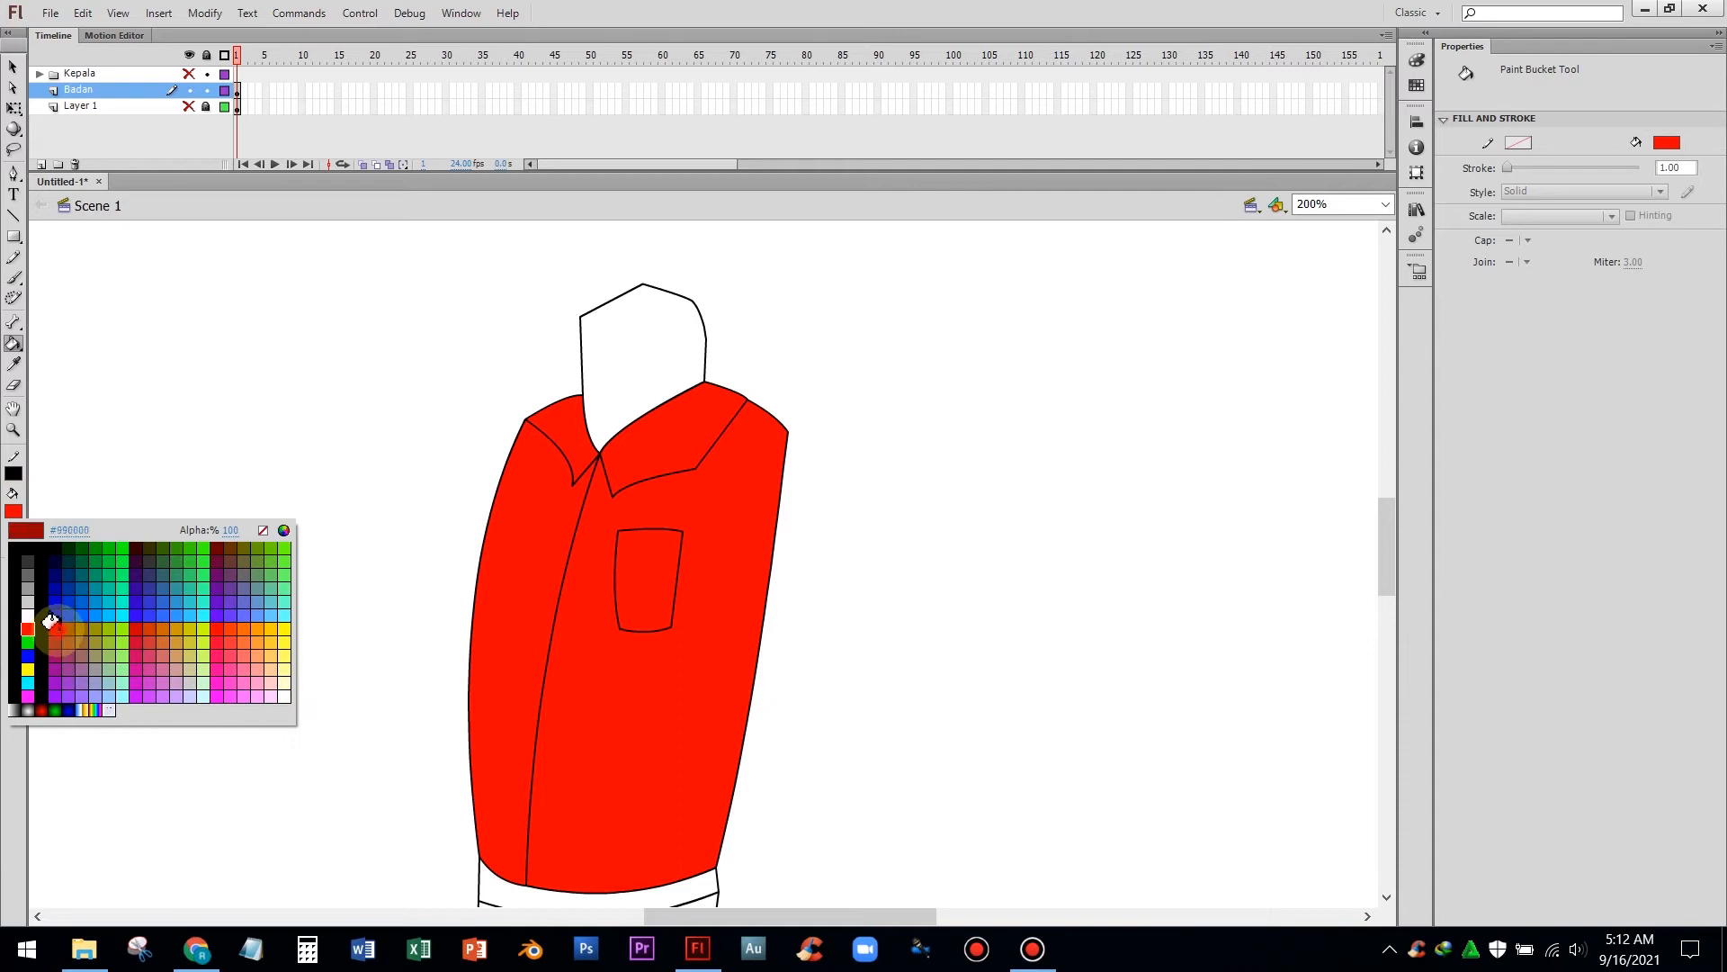
left_click(50, 616)
left_click(573, 437)
left_click(652, 594)
scroll(207, 594, "down", 3)
Mix a slightly darker red in the Color dialog and fill the pocket and both collar flaps with it
left_click(14, 511)
left_click(16, 630)
left_click(14, 511)
left_click(268, 528)
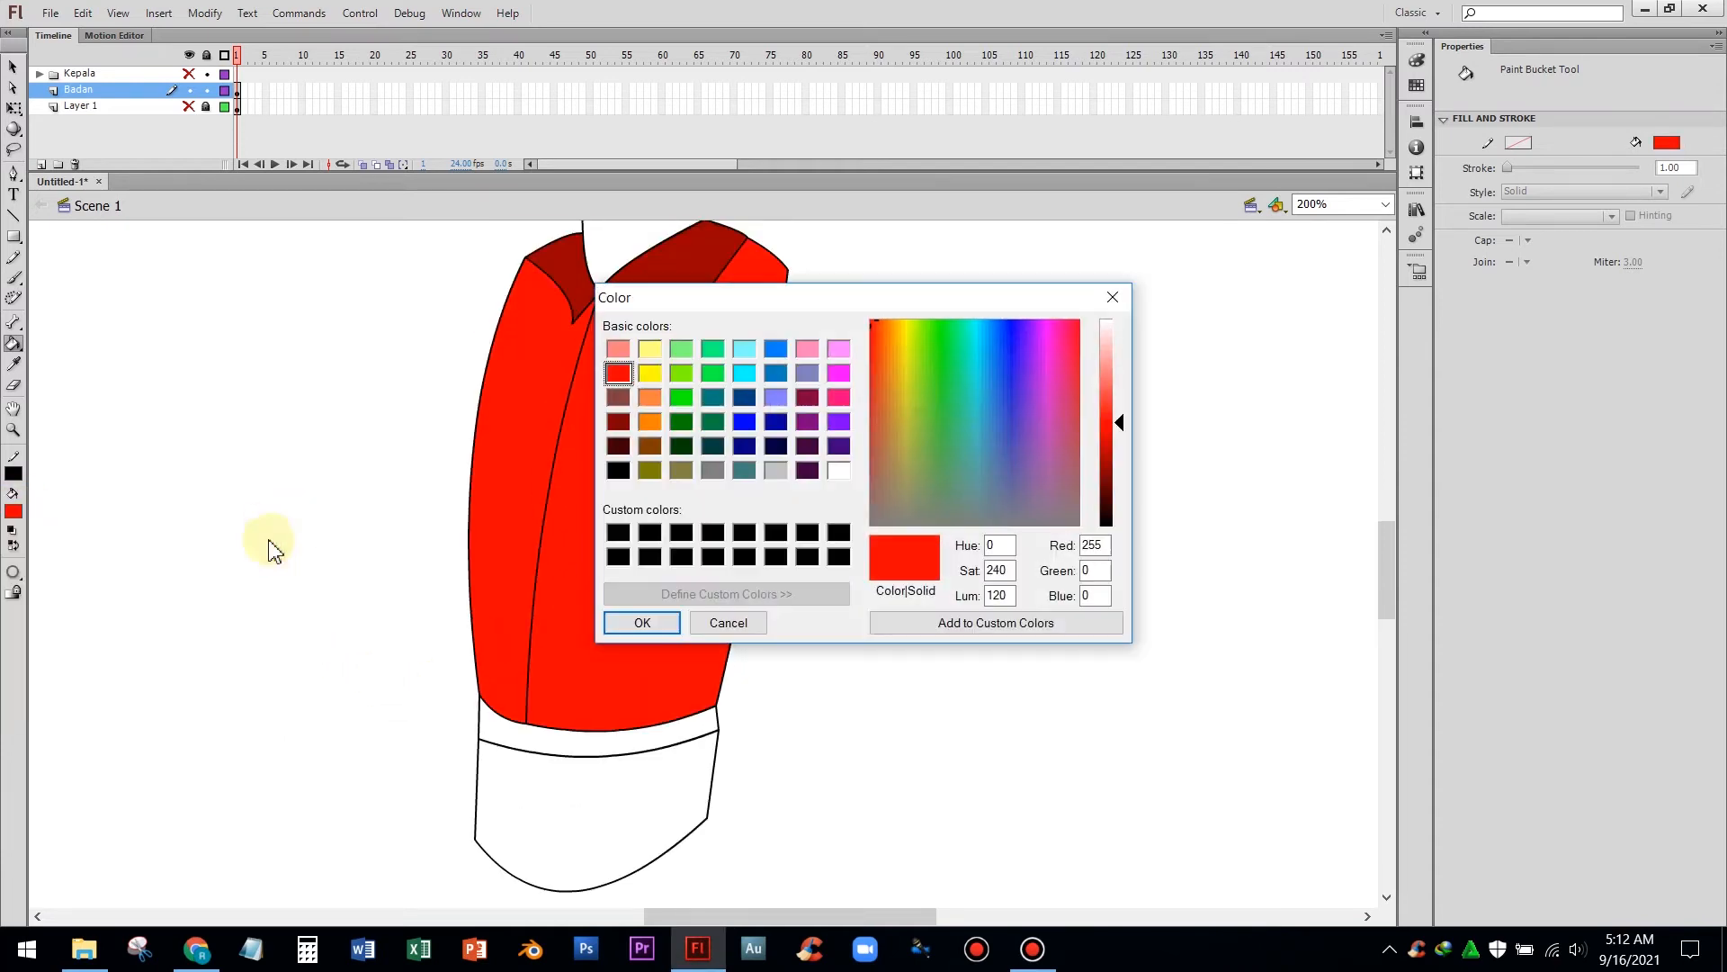
left_click_drag(1119, 419, 1119, 442)
left_click(642, 622)
left_click(629, 409)
left_click(671, 270)
left_click(558, 261)
Try to draw a belt loop line on the left side of the waistband with the Pen tool
left_click(14, 172)
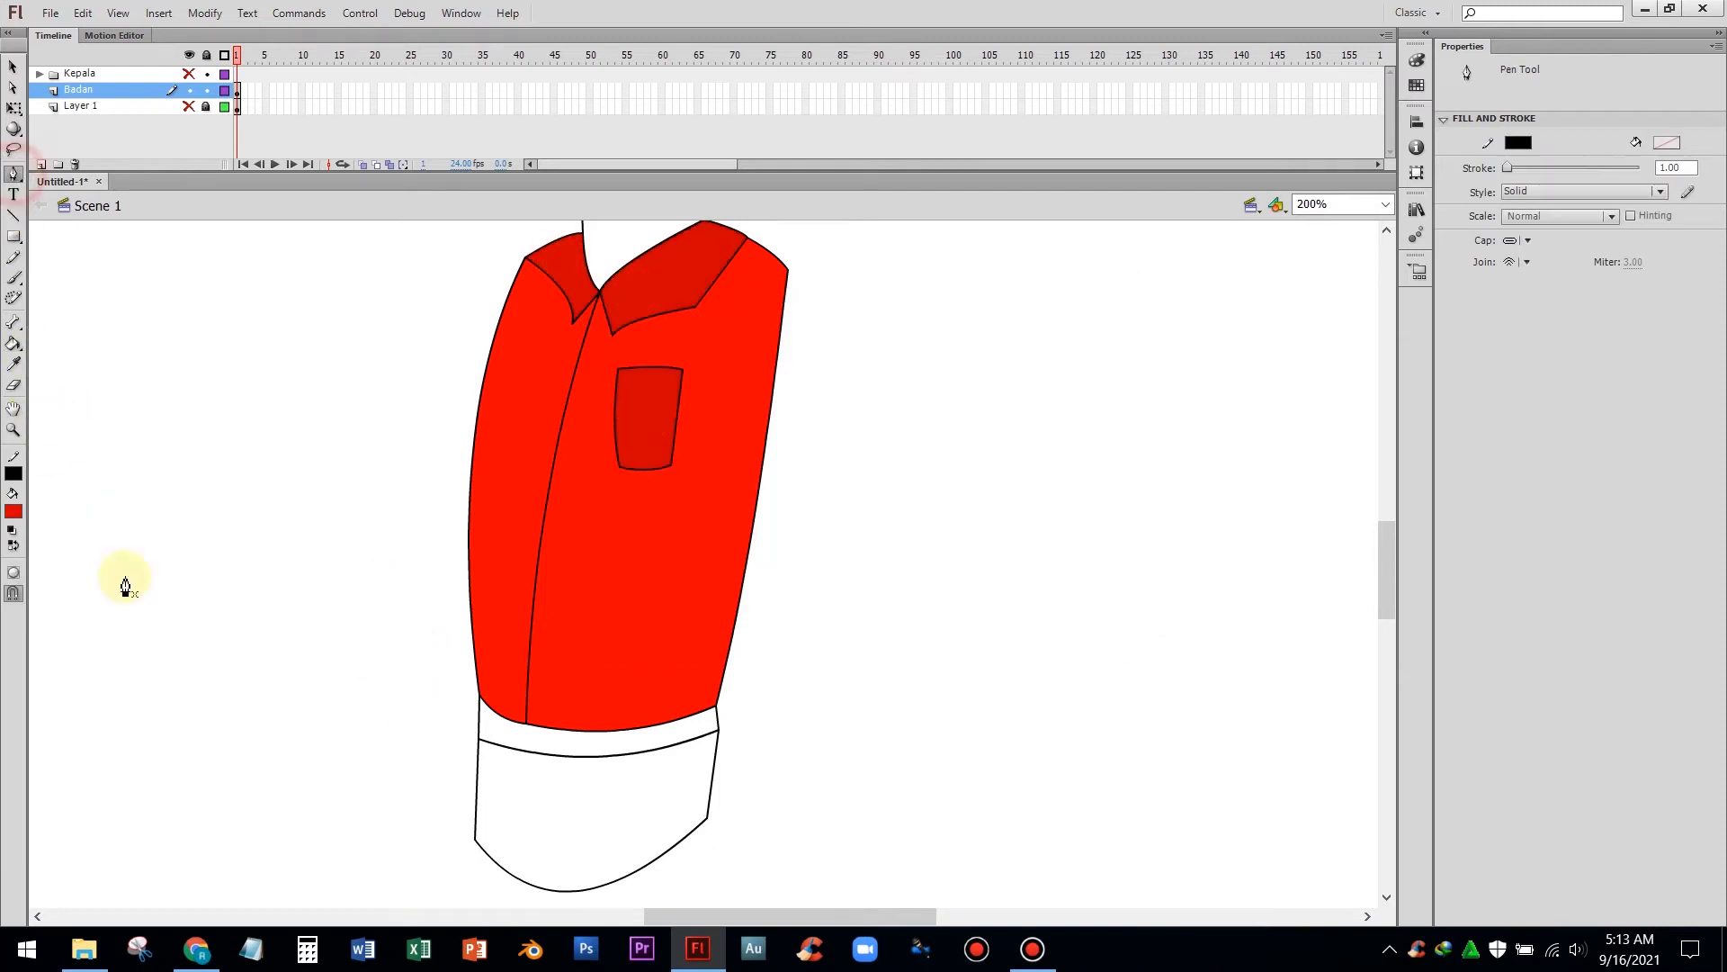
left_click(188, 106)
left_click(509, 745)
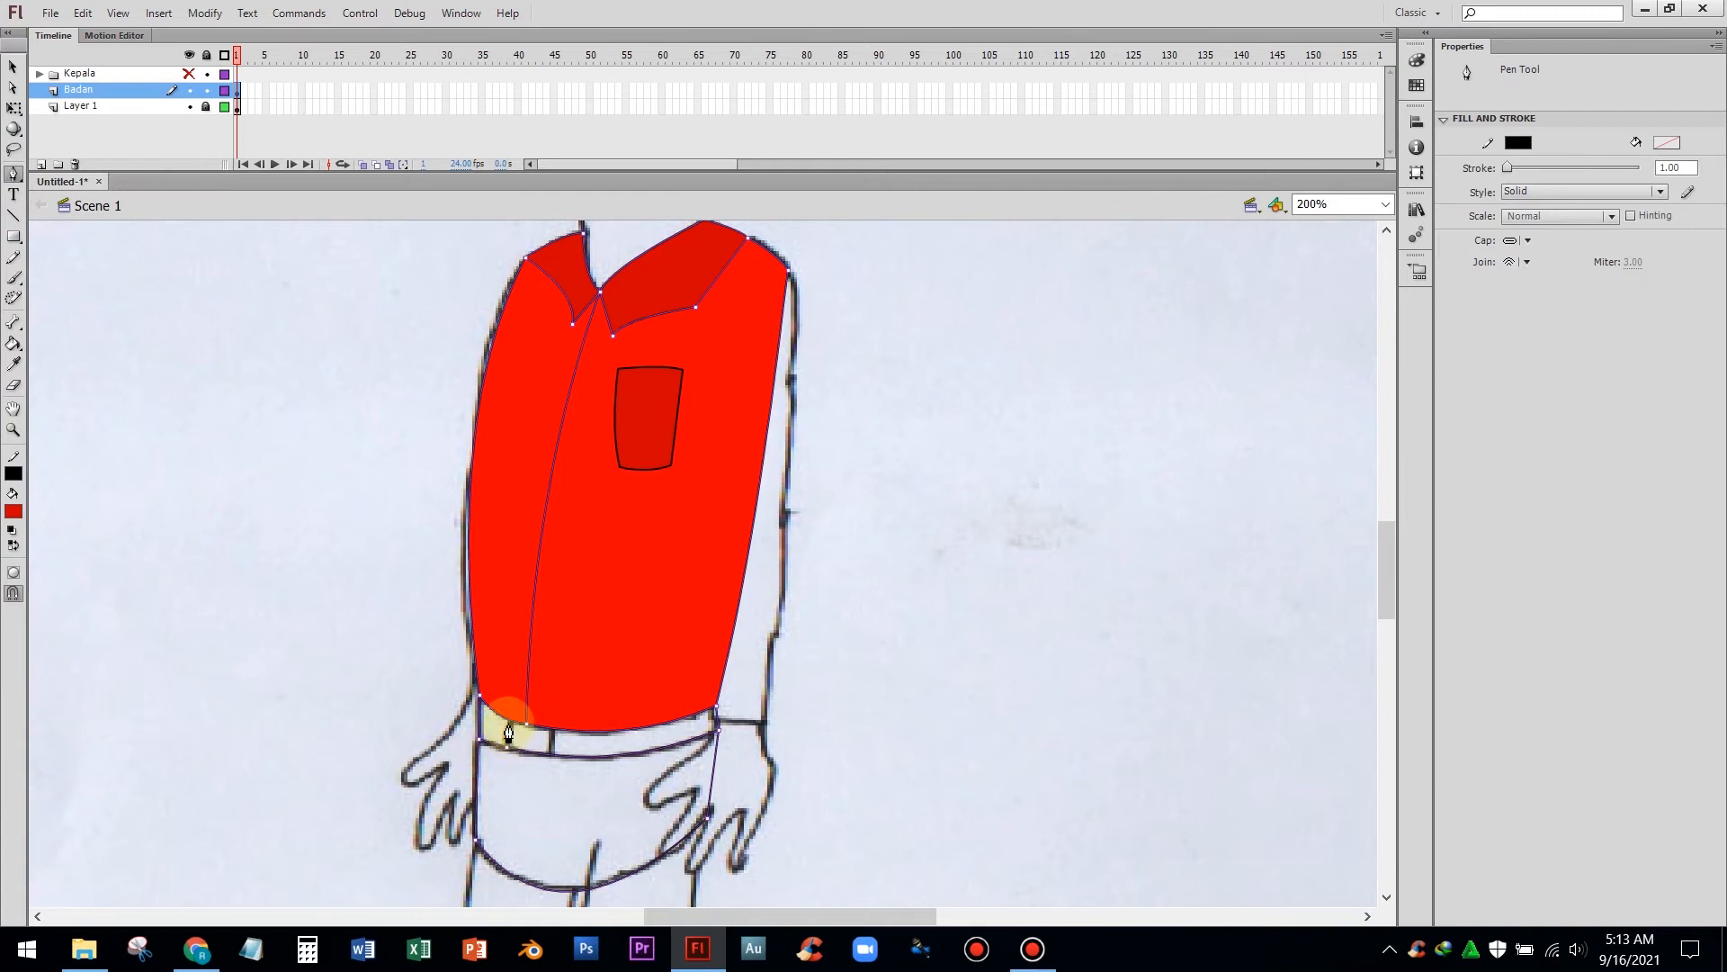
left_click_drag(510, 738, 510, 745)
key("ctrl+z")
left_click(512, 722)
left_click(508, 746)
left_click(552, 729)
key("ctrl+z")
left_click(512, 723)
left_click(508, 746)
left_click(555, 755)
left_click(553, 729)
key("ctrl+z")
left_click(13, 66)
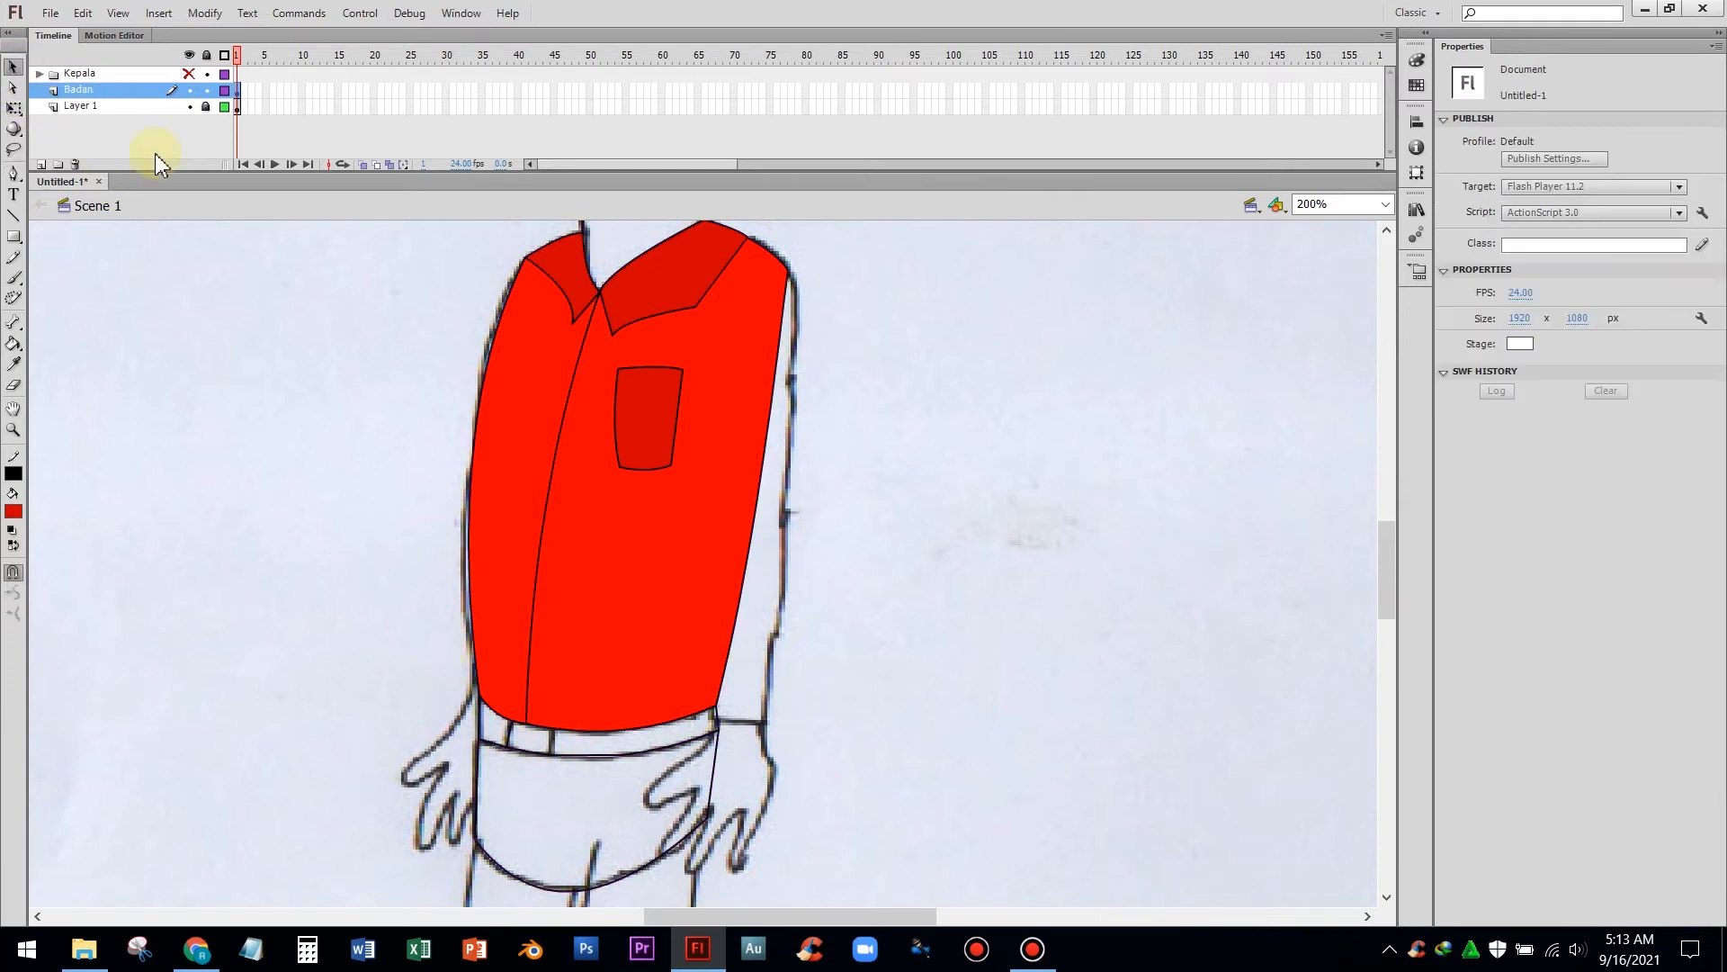
Draw a belt loop line across the waistband near its left end
left_click(189, 106)
left_click(13, 173)
left_click(551, 728)
left_click(556, 755)
left_click(13, 67)
left_click_drag(554, 756, 543, 727)
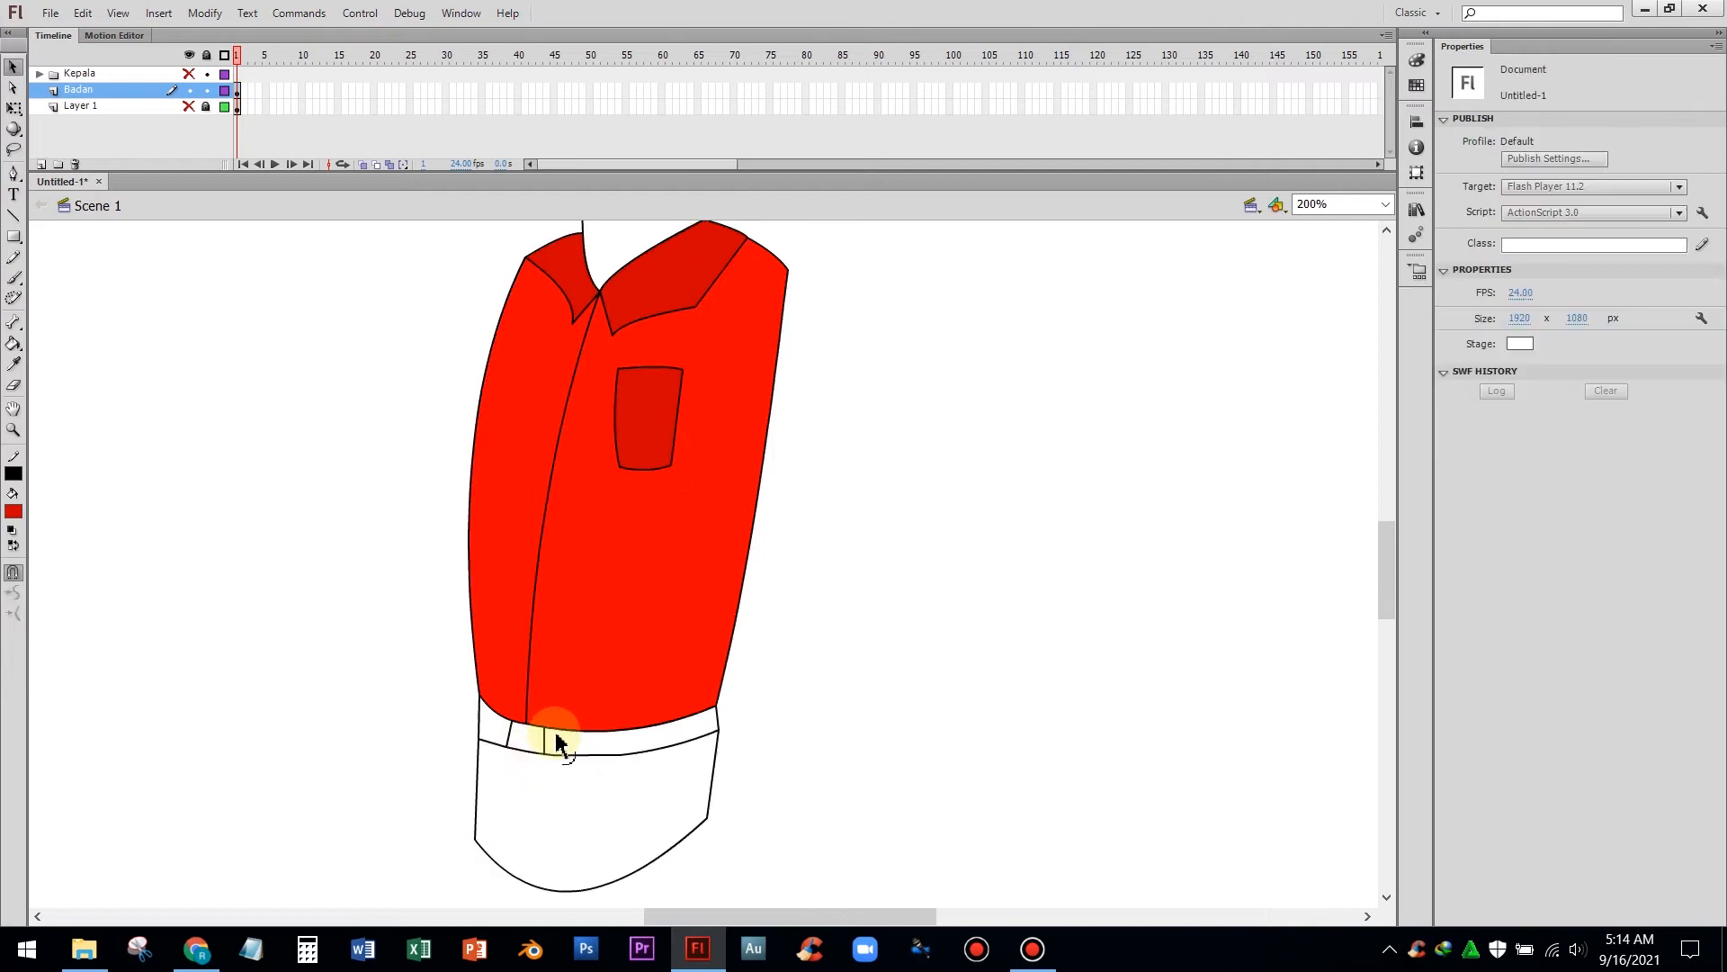
Delete the stray line segment at the right end of the waistband
left_click(716, 732)
key("Delete")
left_click(709, 733)
left_click(717, 736)
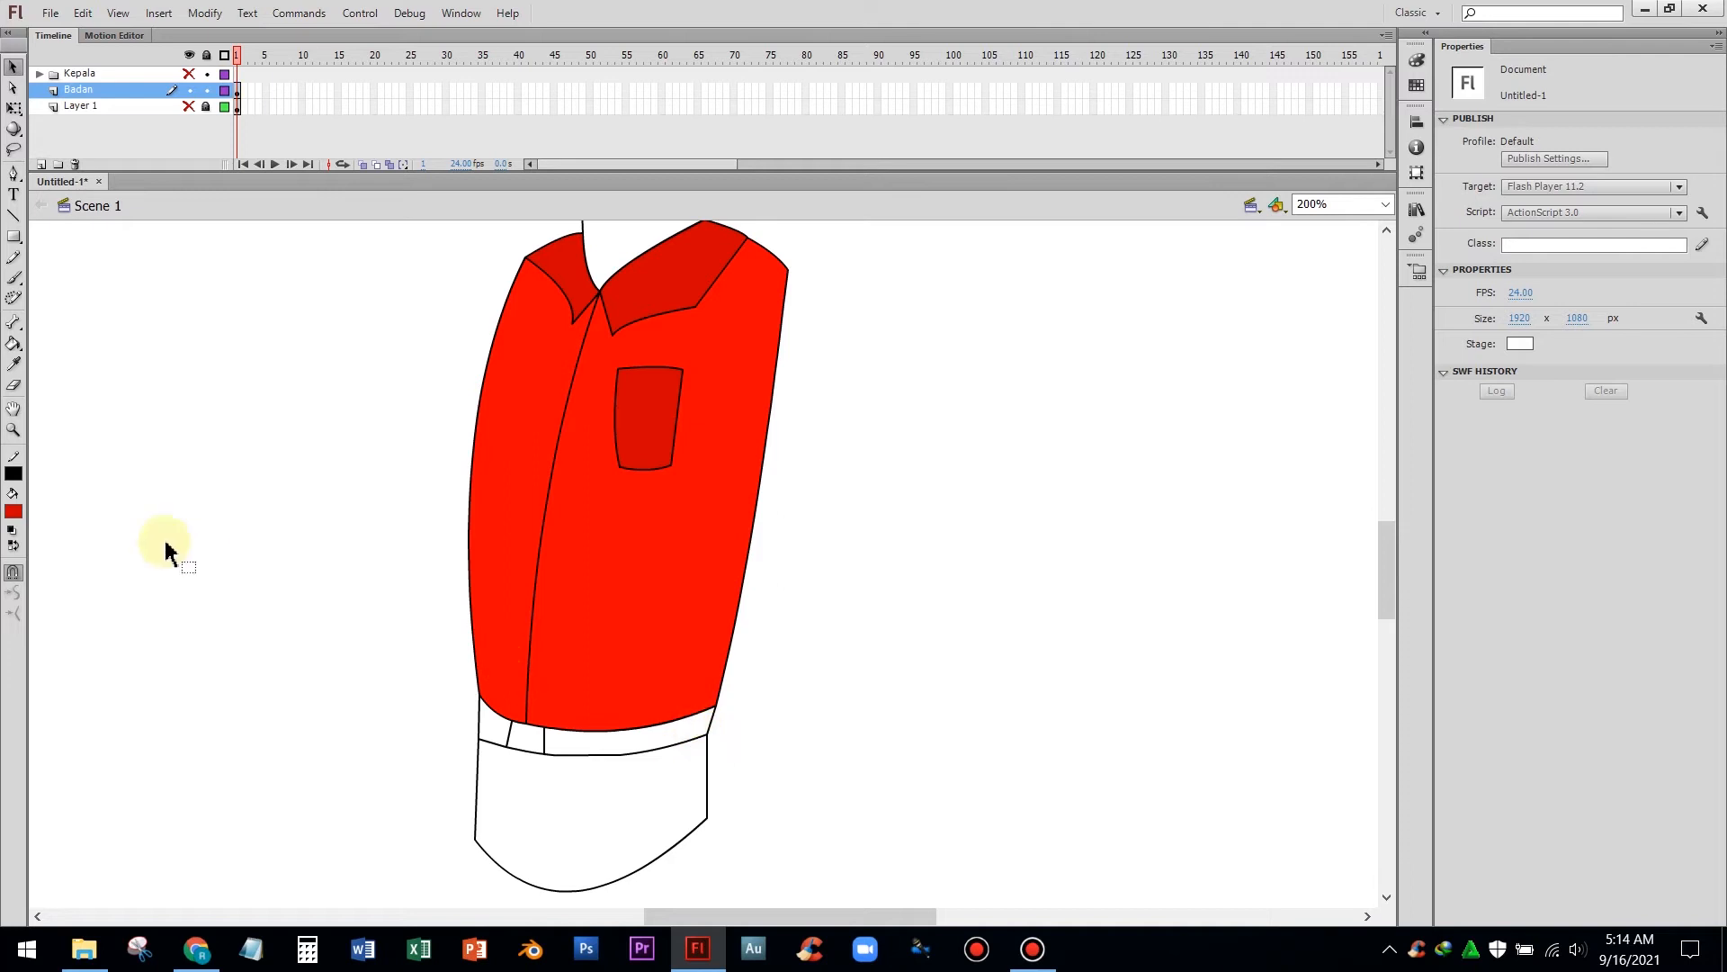
Fill the waistband belt with black using the Paint Bucket
left_click(12, 510)
left_click(14, 576)
left_click(13, 343)
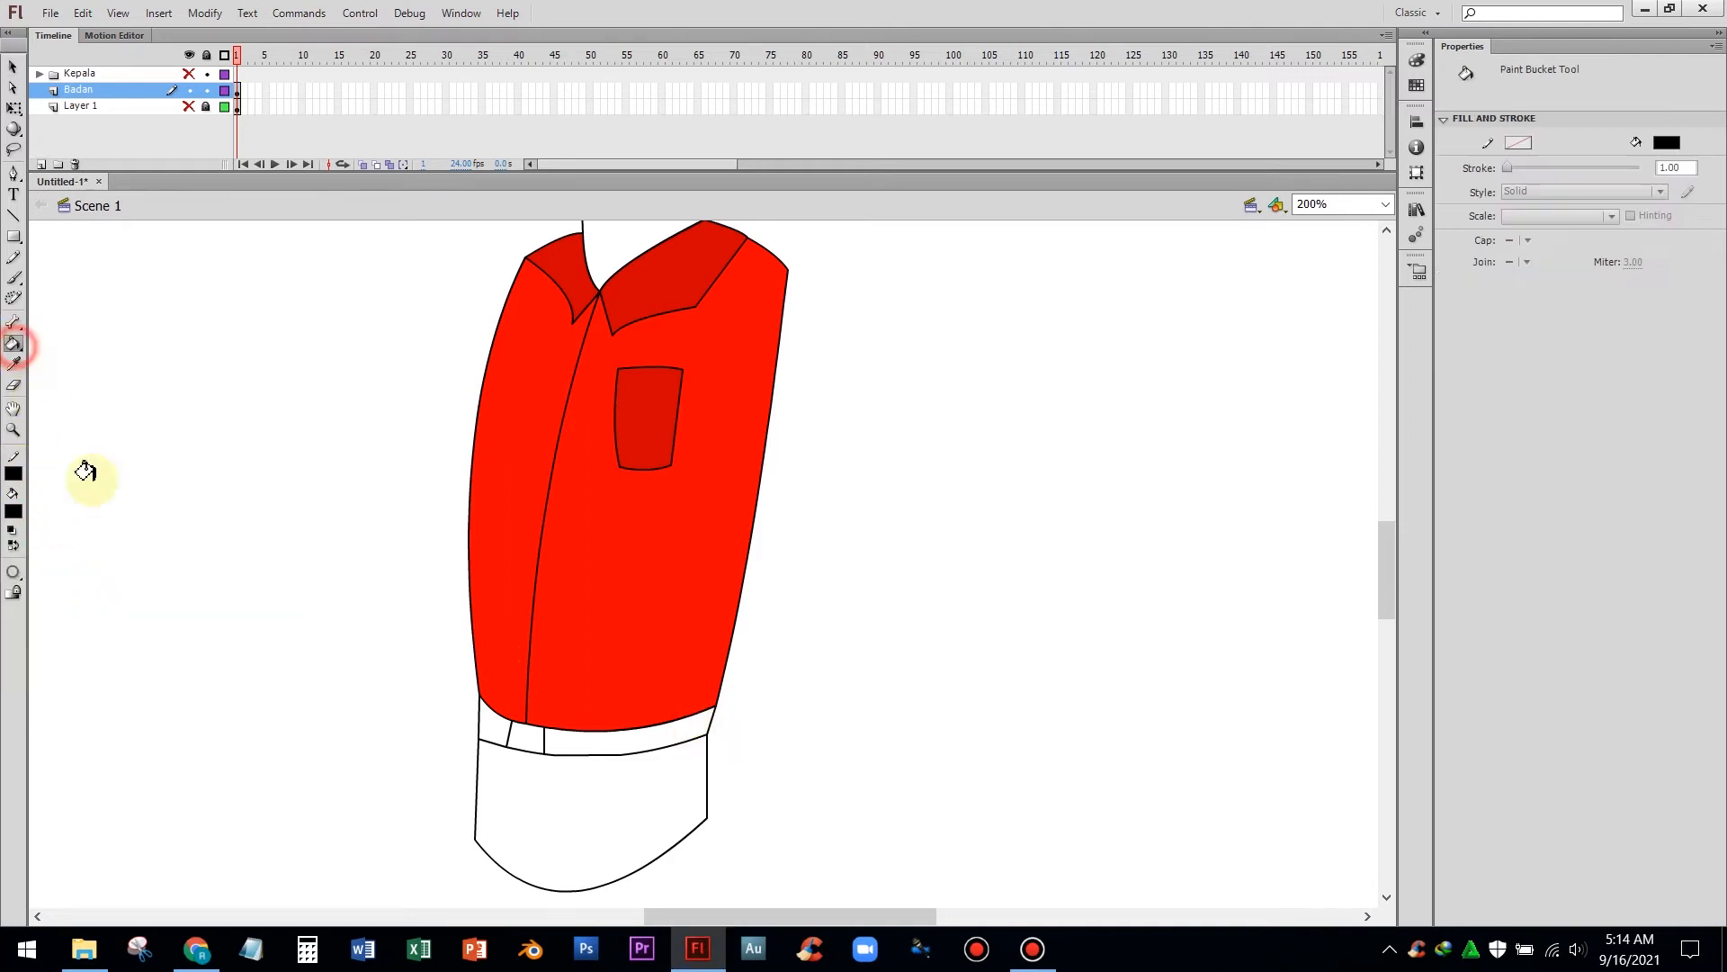
left_click(495, 727)
left_click(597, 729)
Fill the belt loop with grey
left_click(12, 510)
left_click(14, 606)
left_click(523, 736)
Fill the trousers area below the belt with blue
left_click(13, 511)
left_click(15, 655)
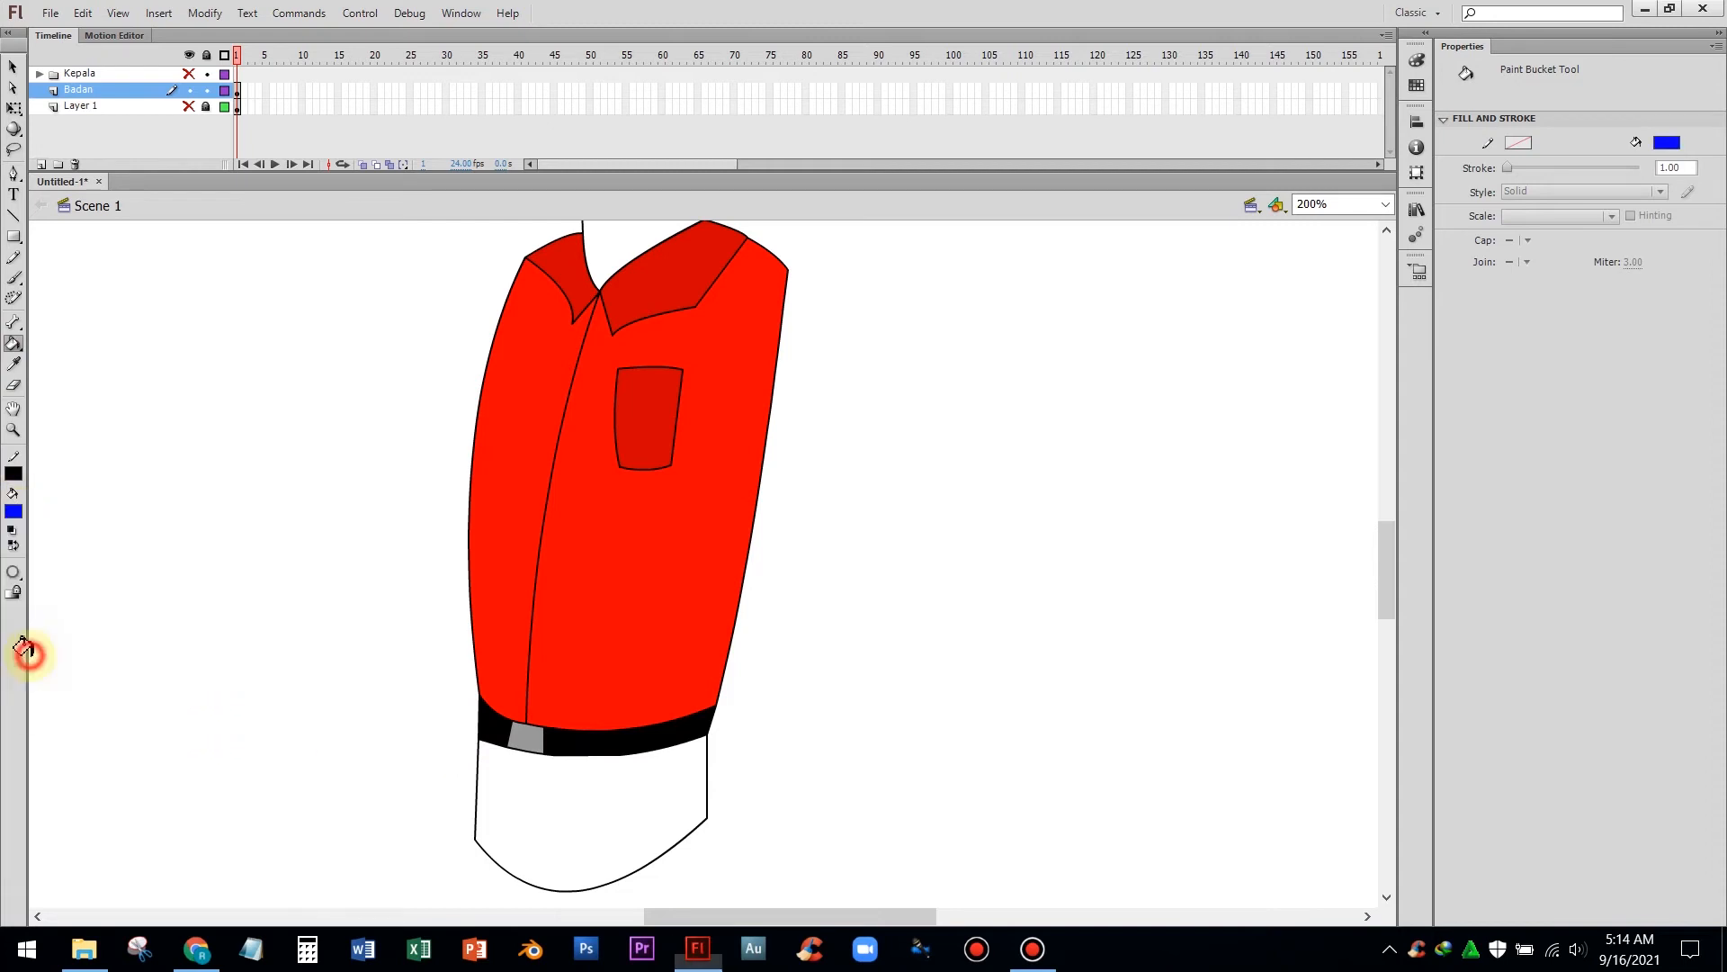
left_click(576, 801)
Show the scanned sketch layer and the Kepala layer to view the coloured body with the head
left_click(12, 66)
scroll(259, 289, "up", 3)
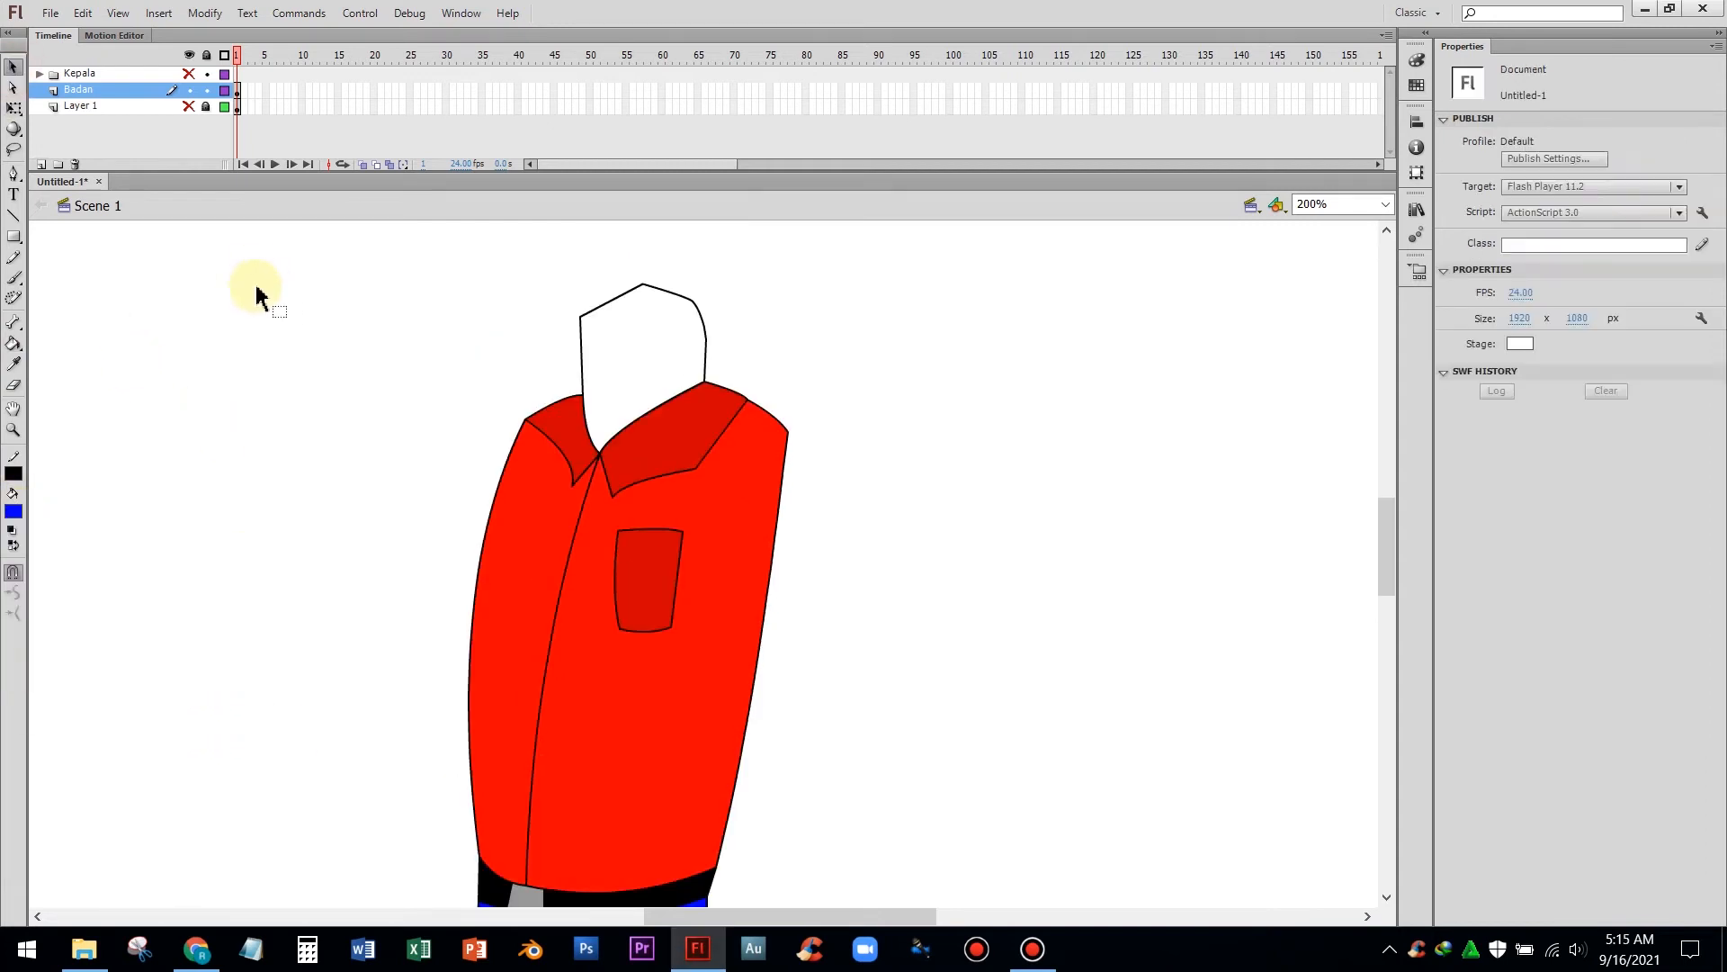
left_click(189, 106)
scroll(981, 560, "down", 4)
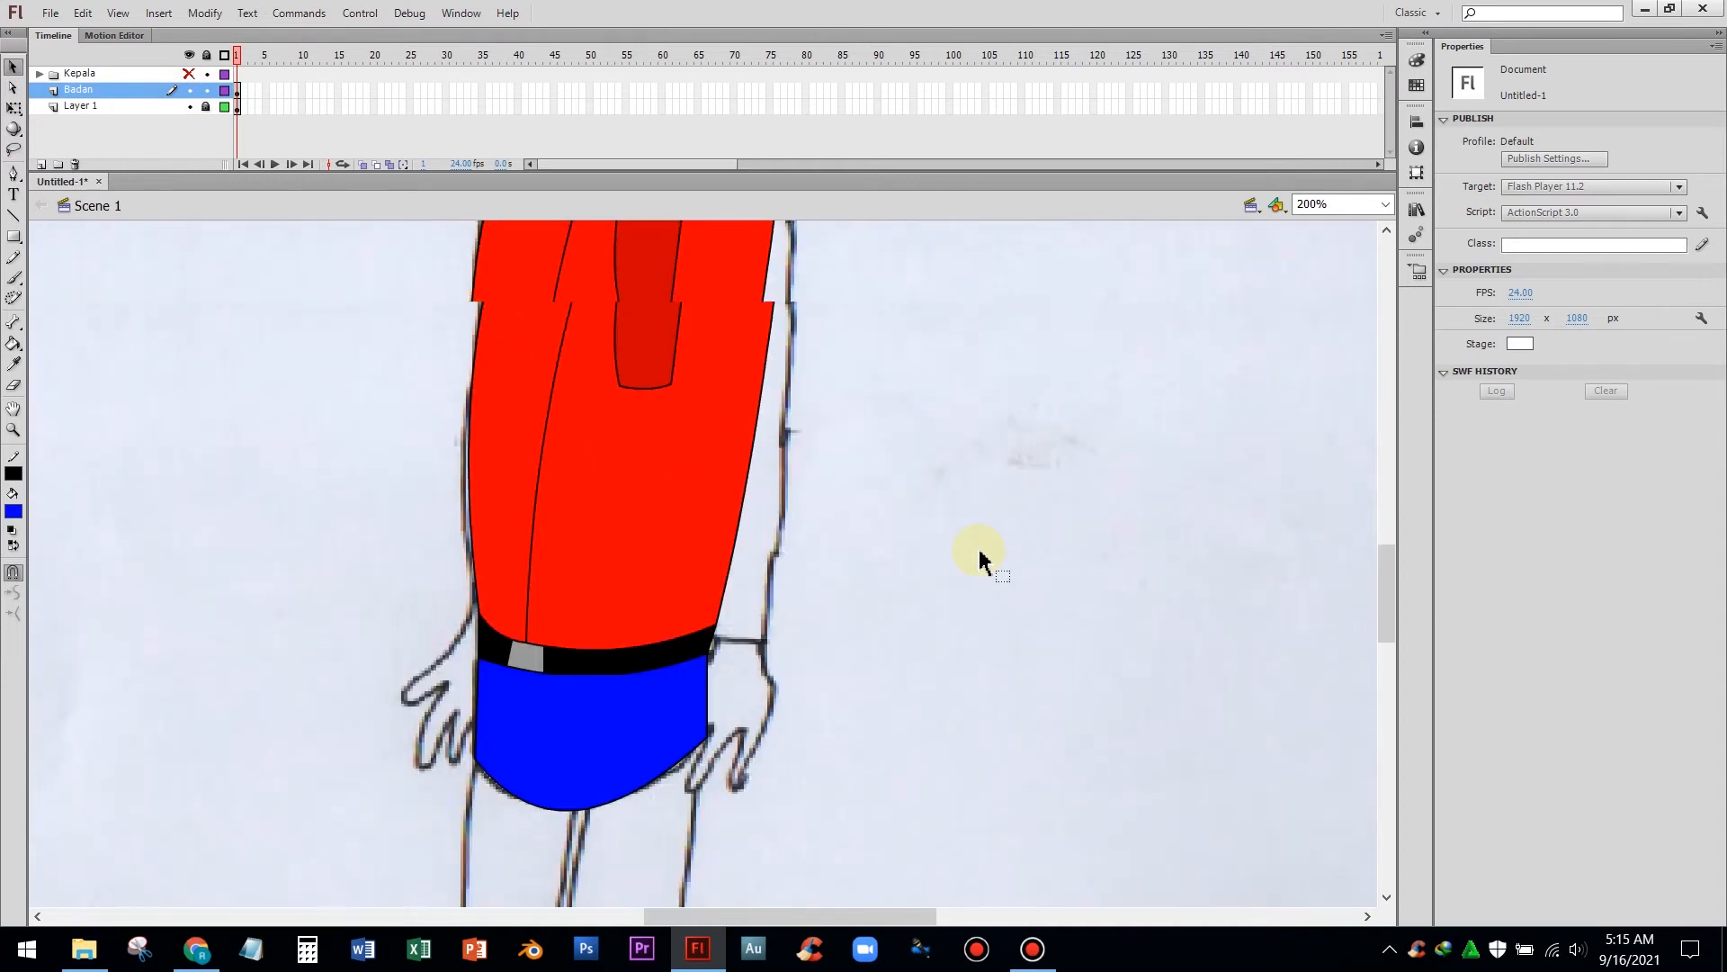
scroll(981, 560, "up", 4)
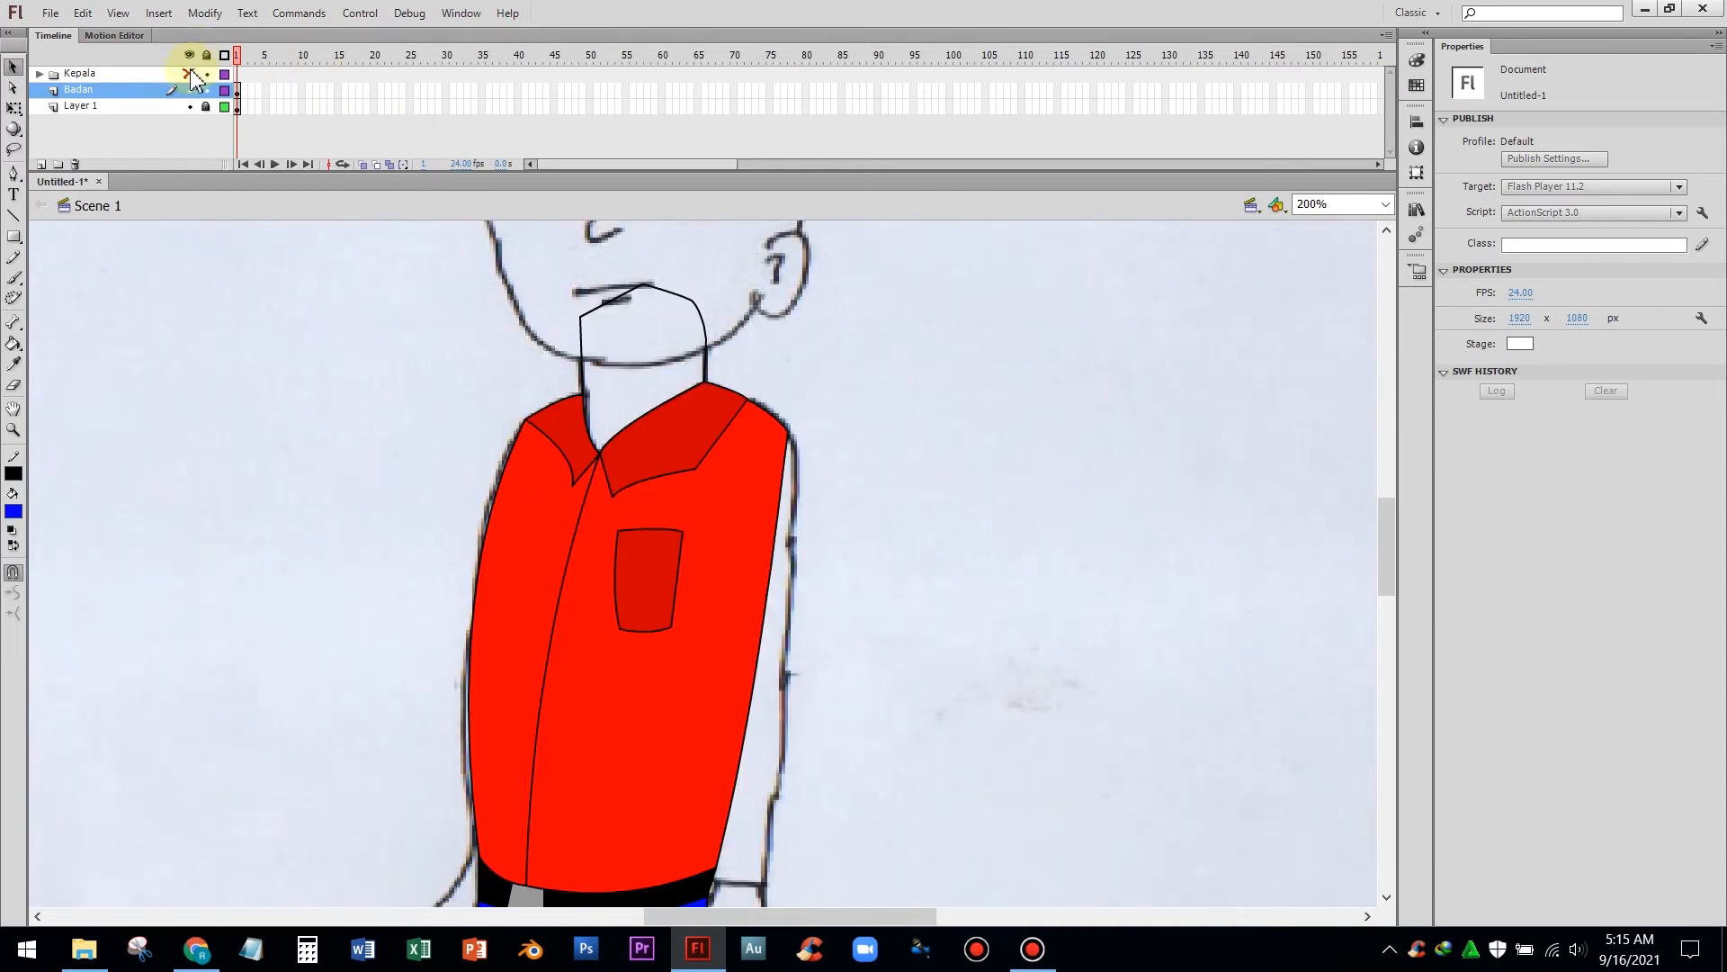
scroll(287, 338, "up", 3)
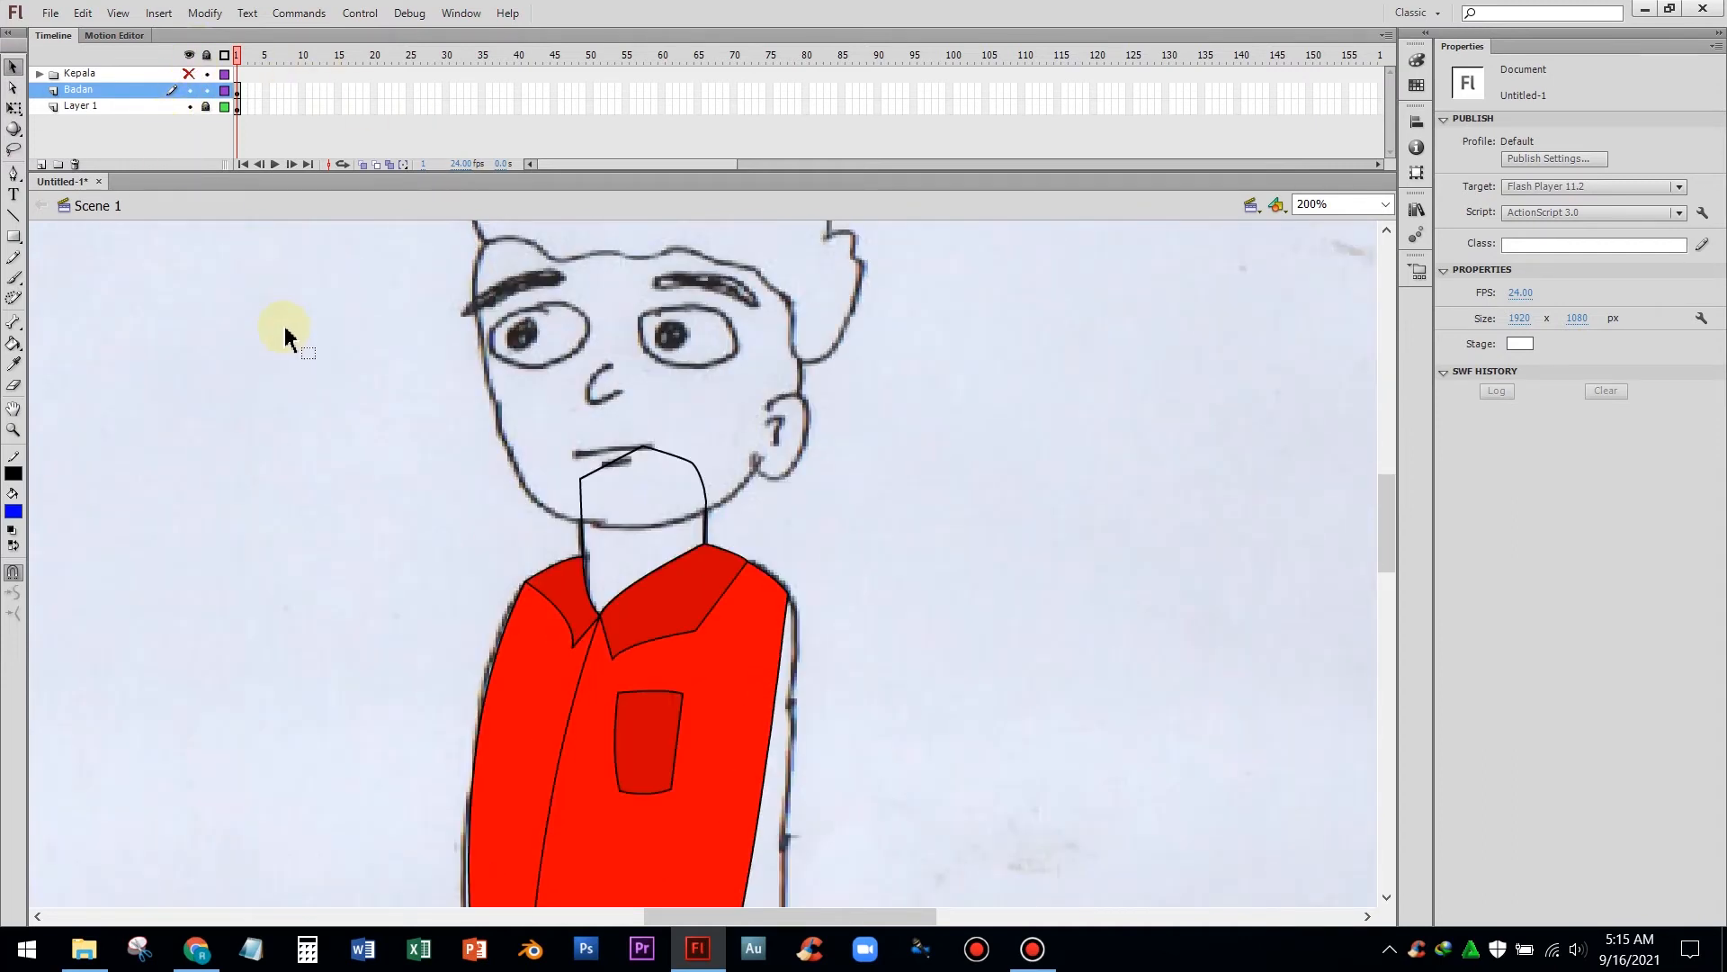
left_click(189, 75)
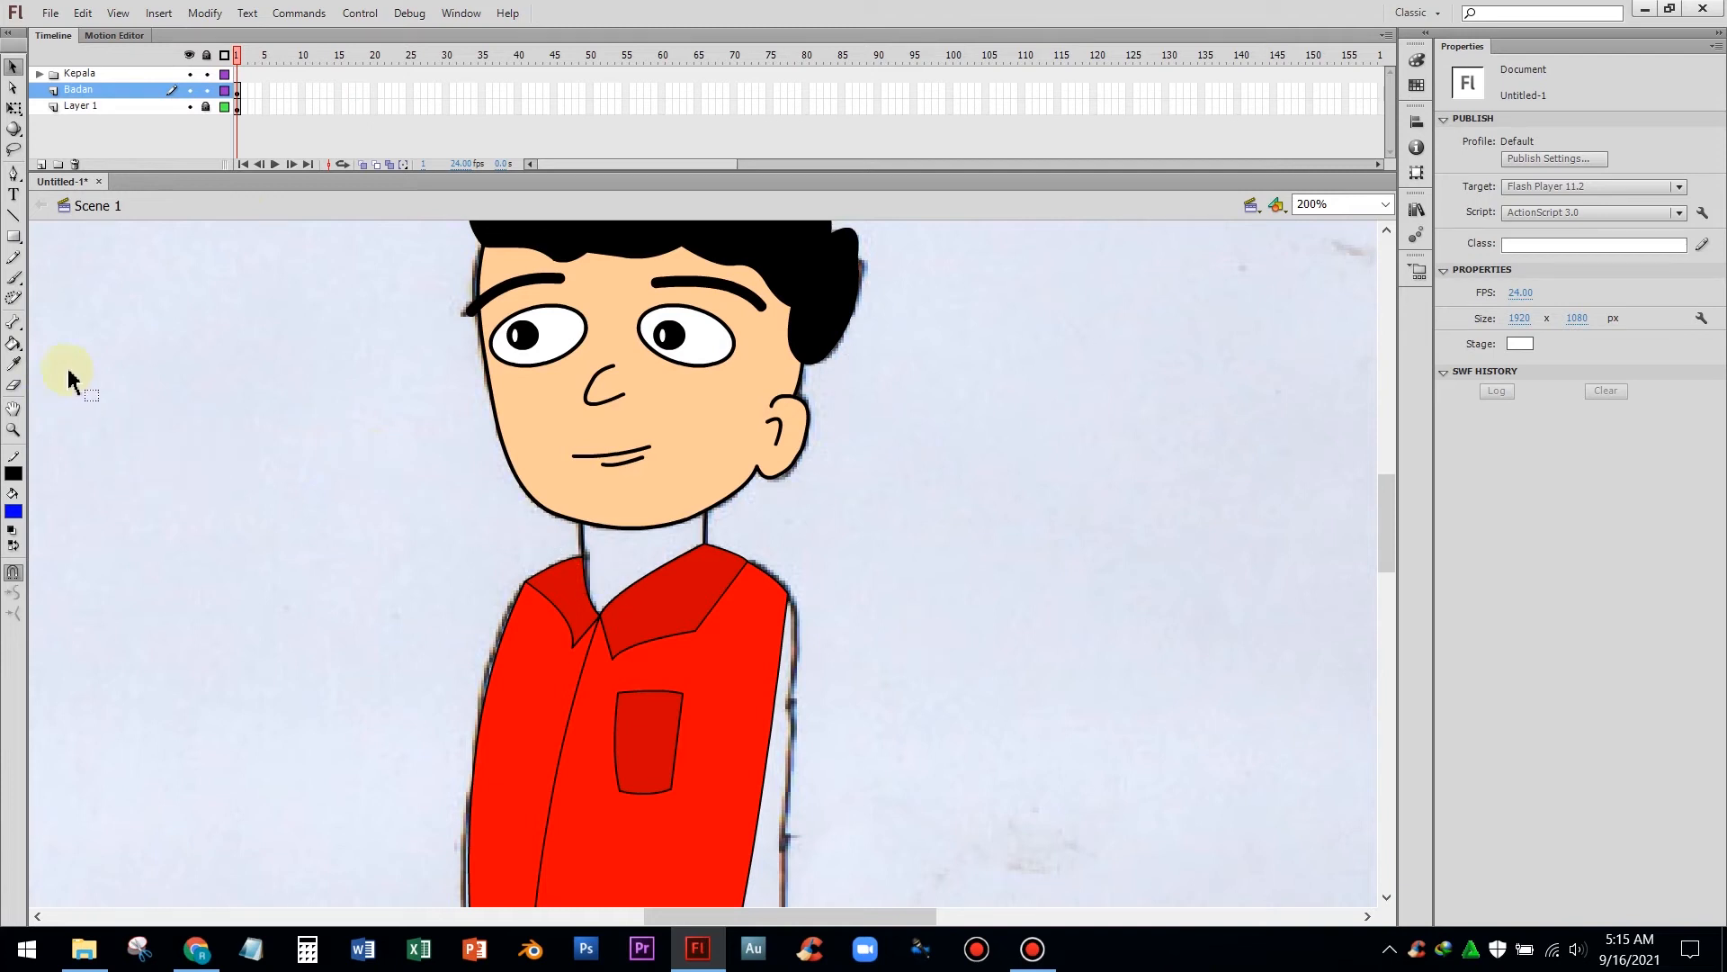
Sample the face's skin colour with the Eyedropper and decline the document save and auto-recovery prompt
left_click(12, 364)
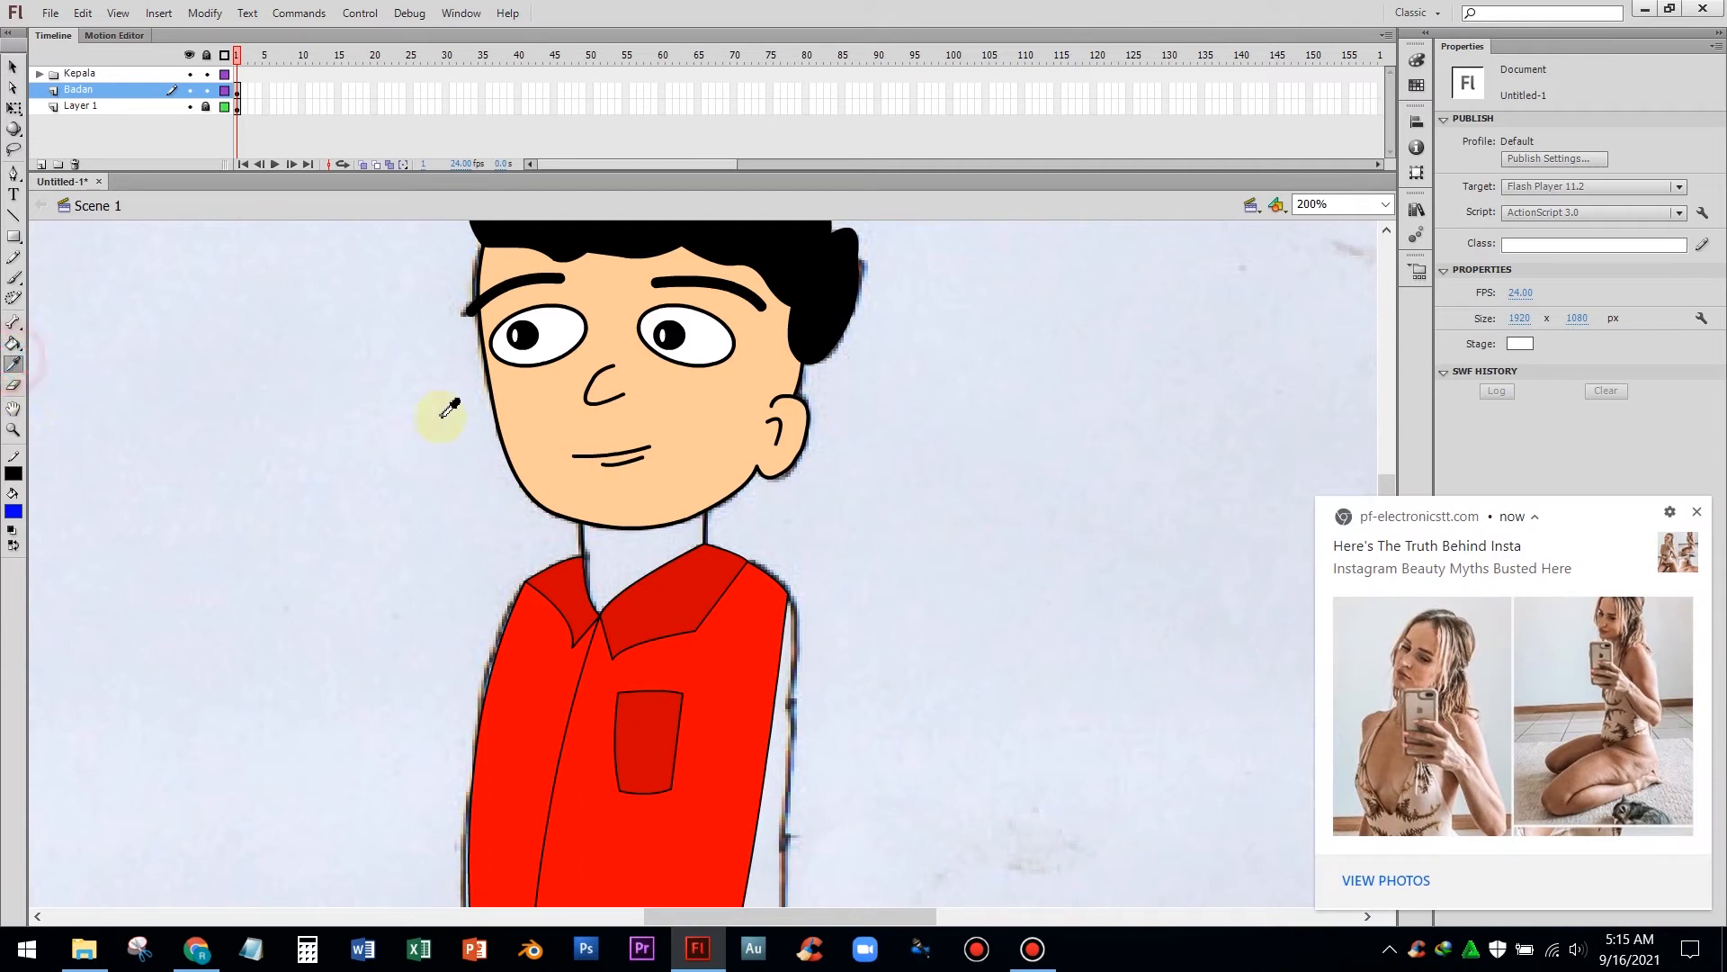
left_click(545, 411)
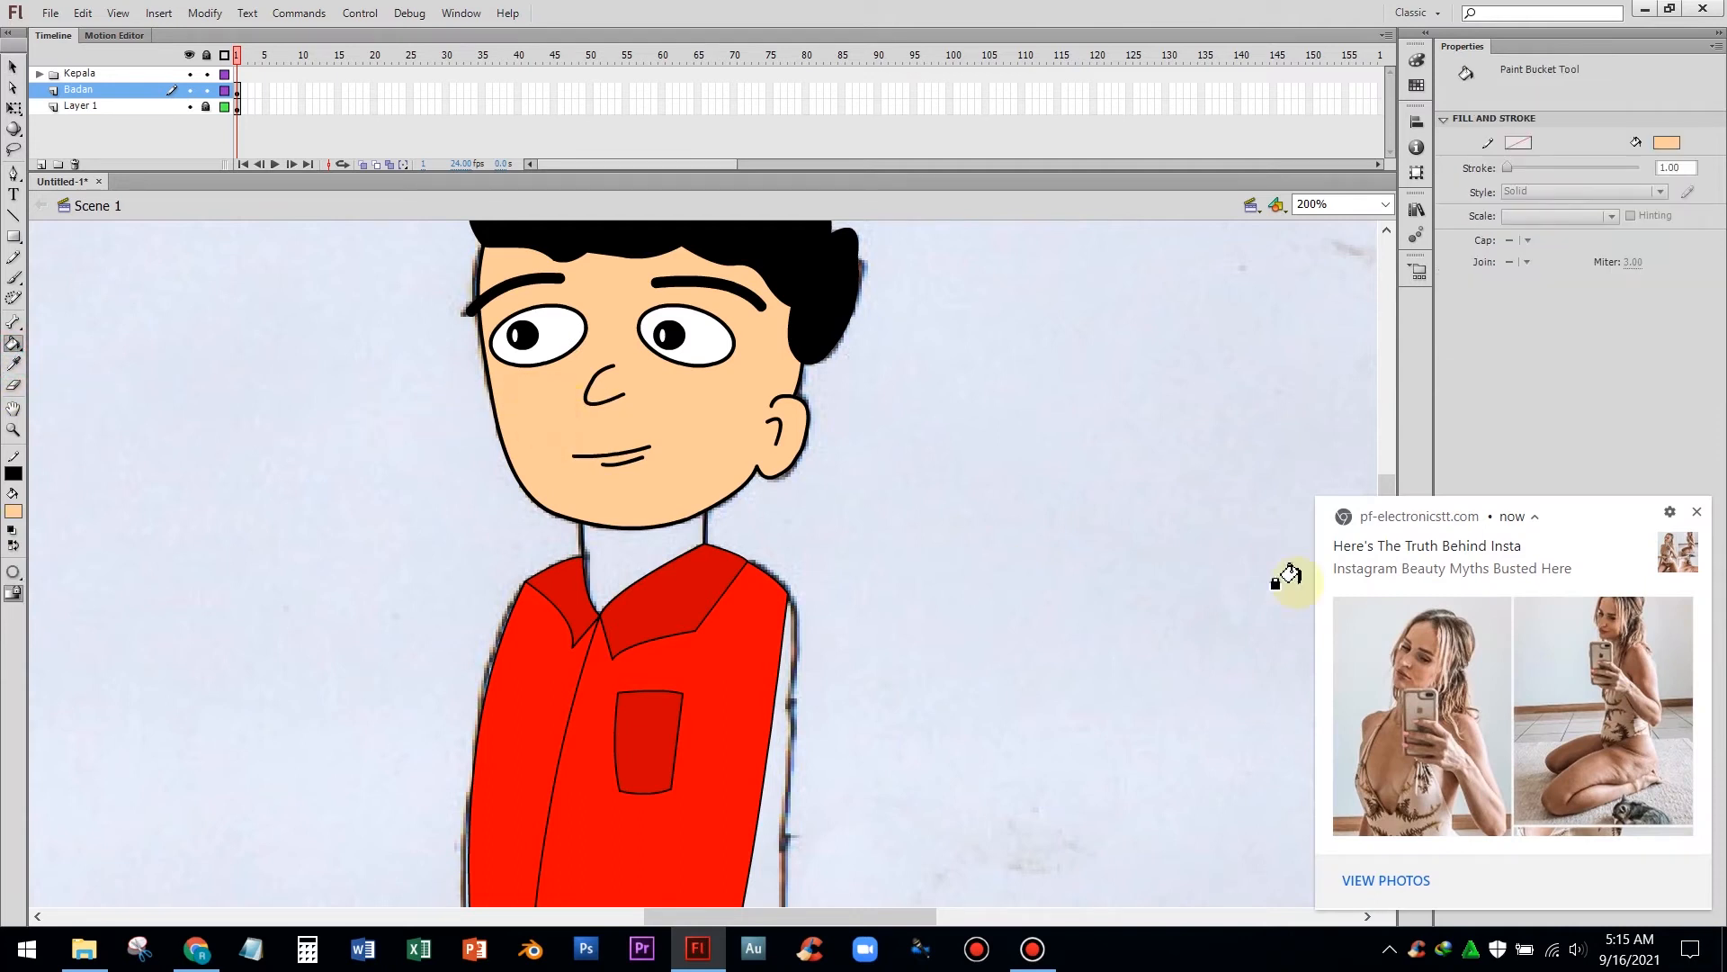
left_click(1697, 512)
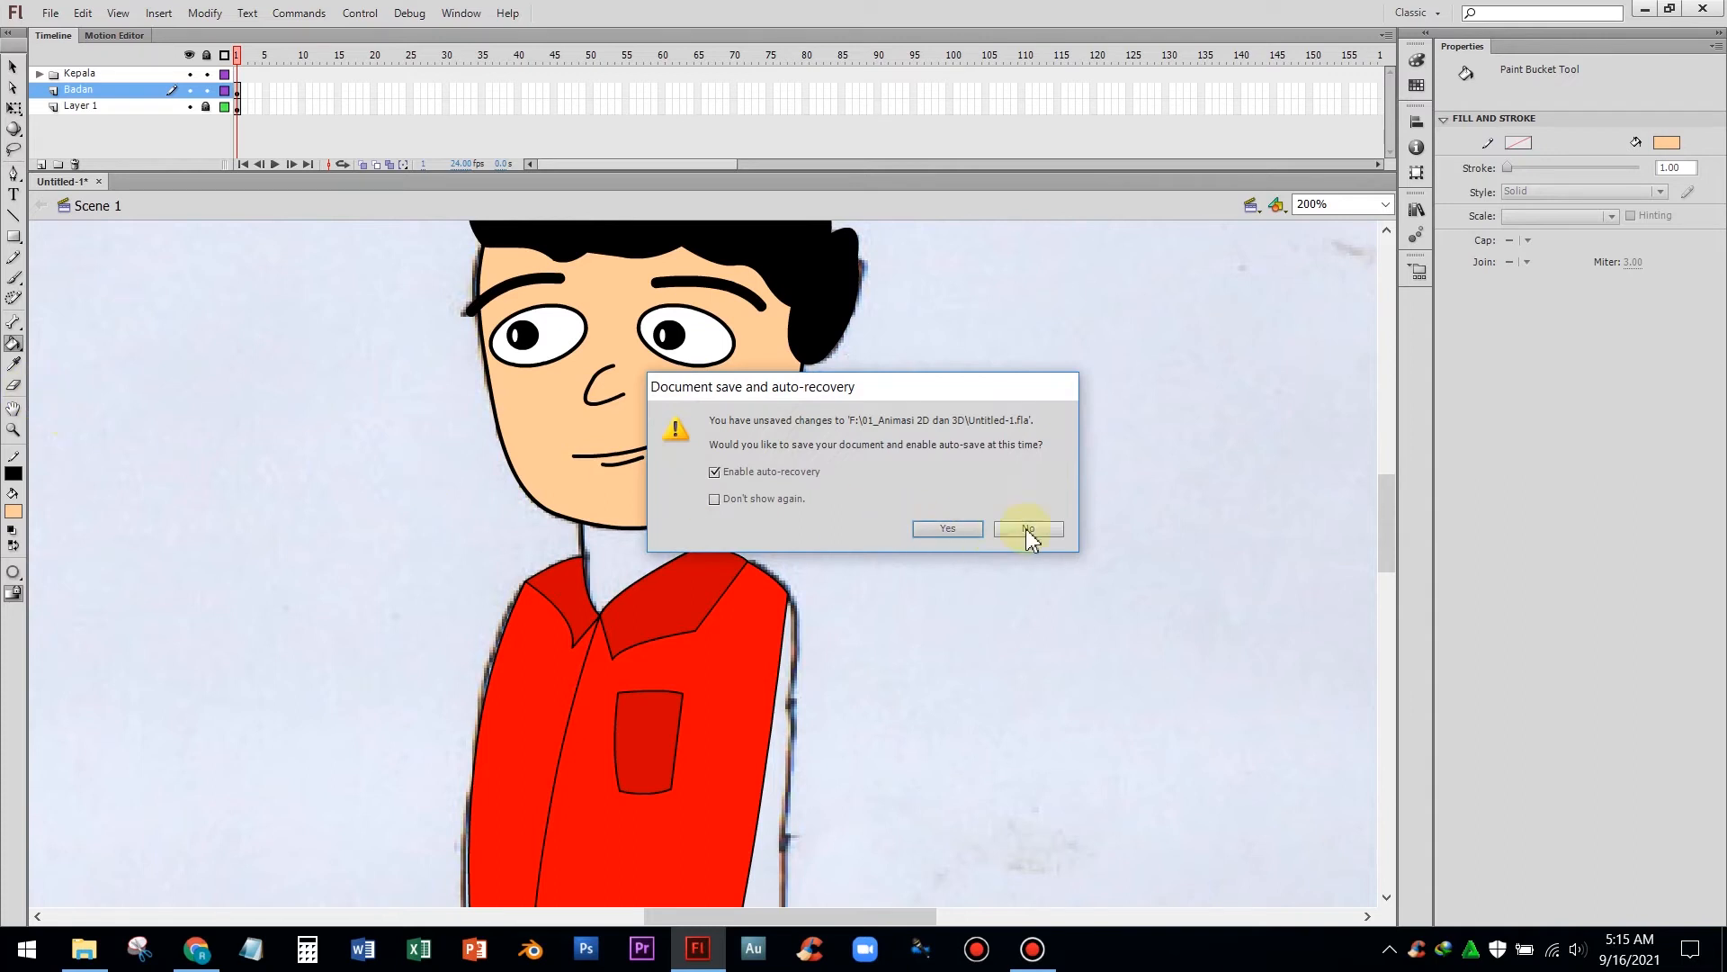
left_click(1046, 531)
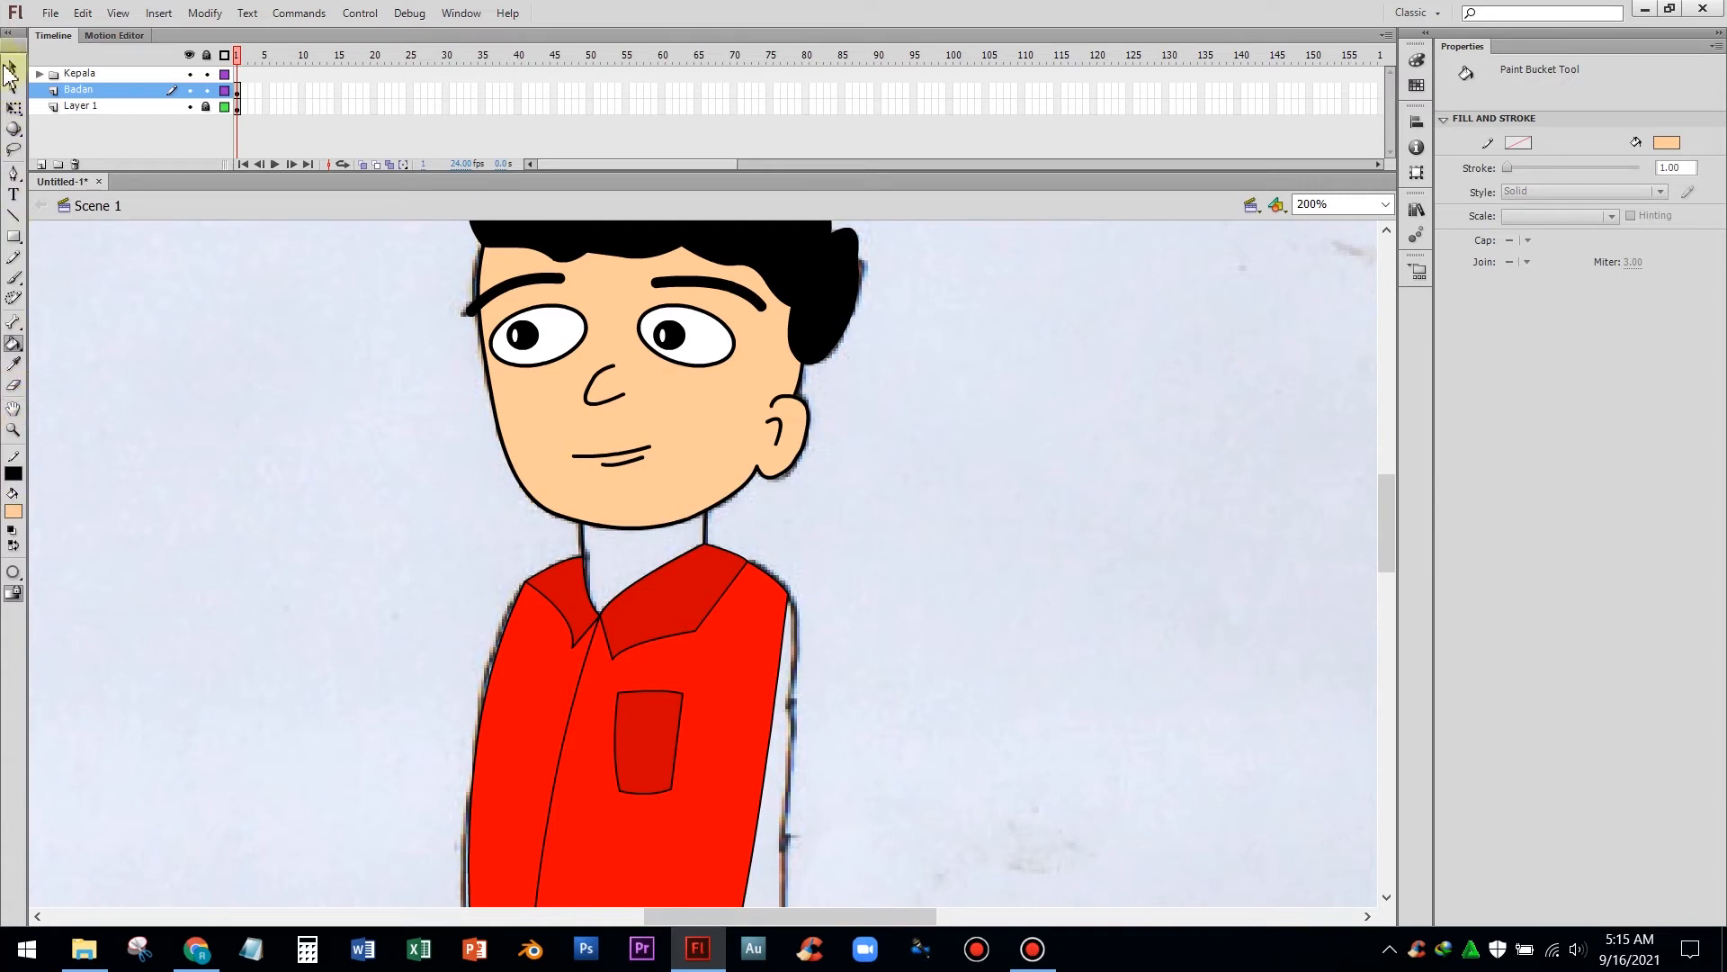
left_click(11, 67)
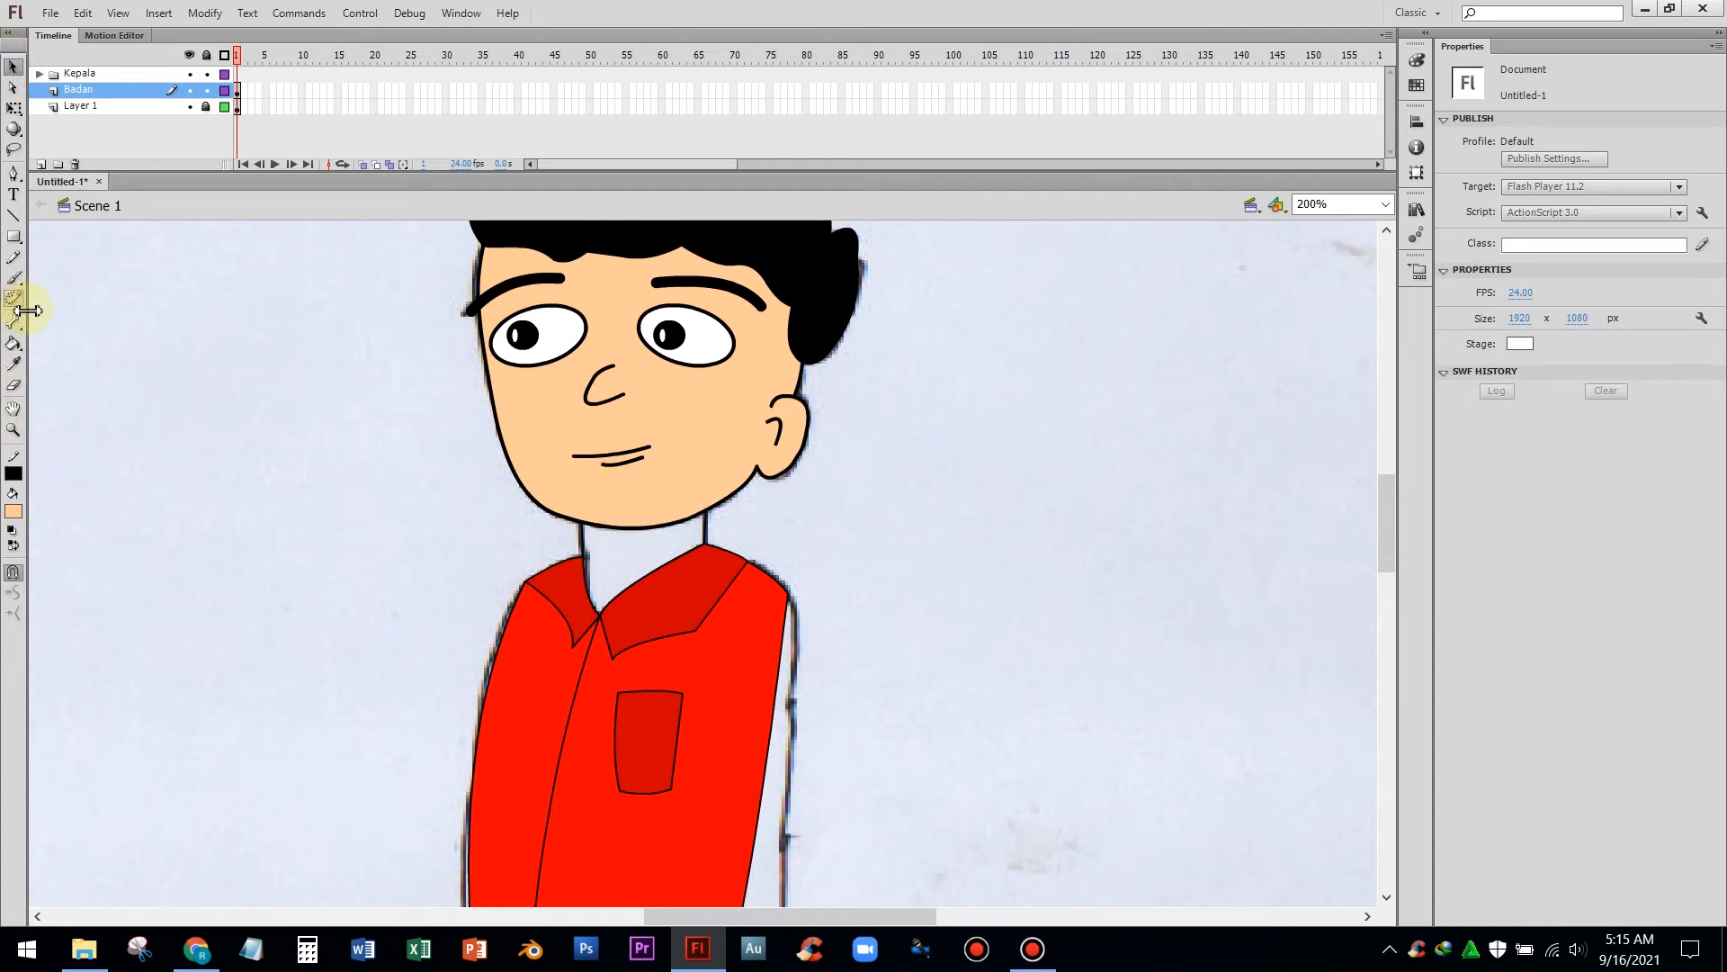
left_click(13, 367)
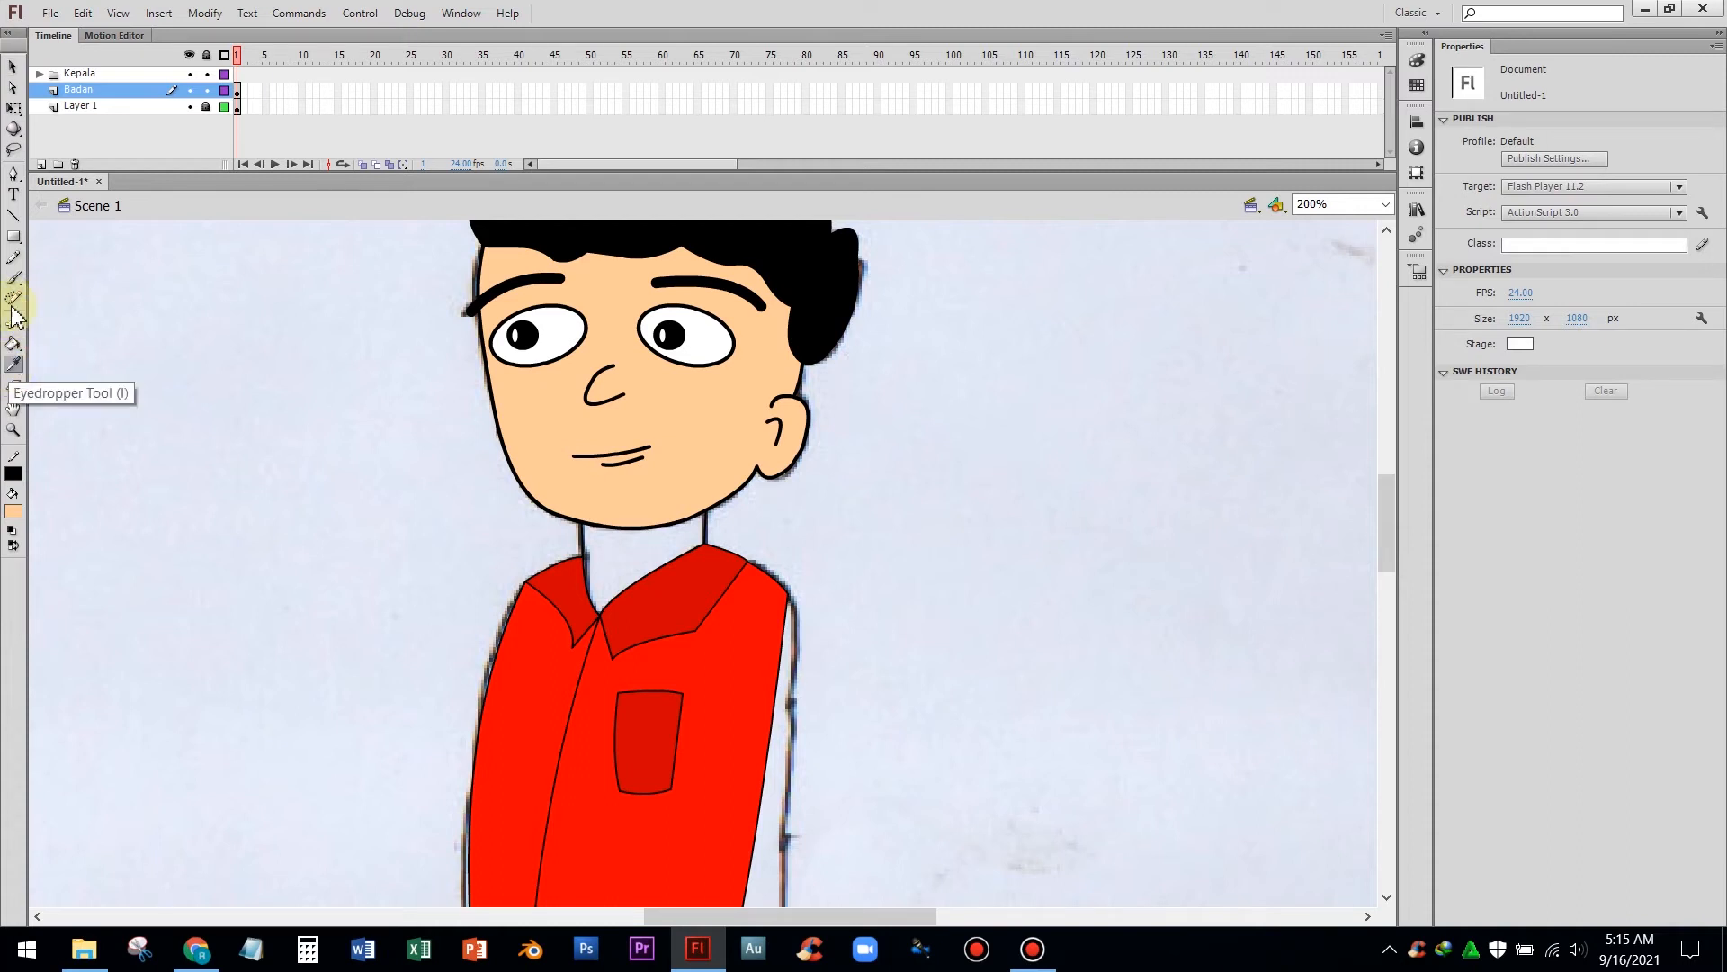
left_click(13, 67)
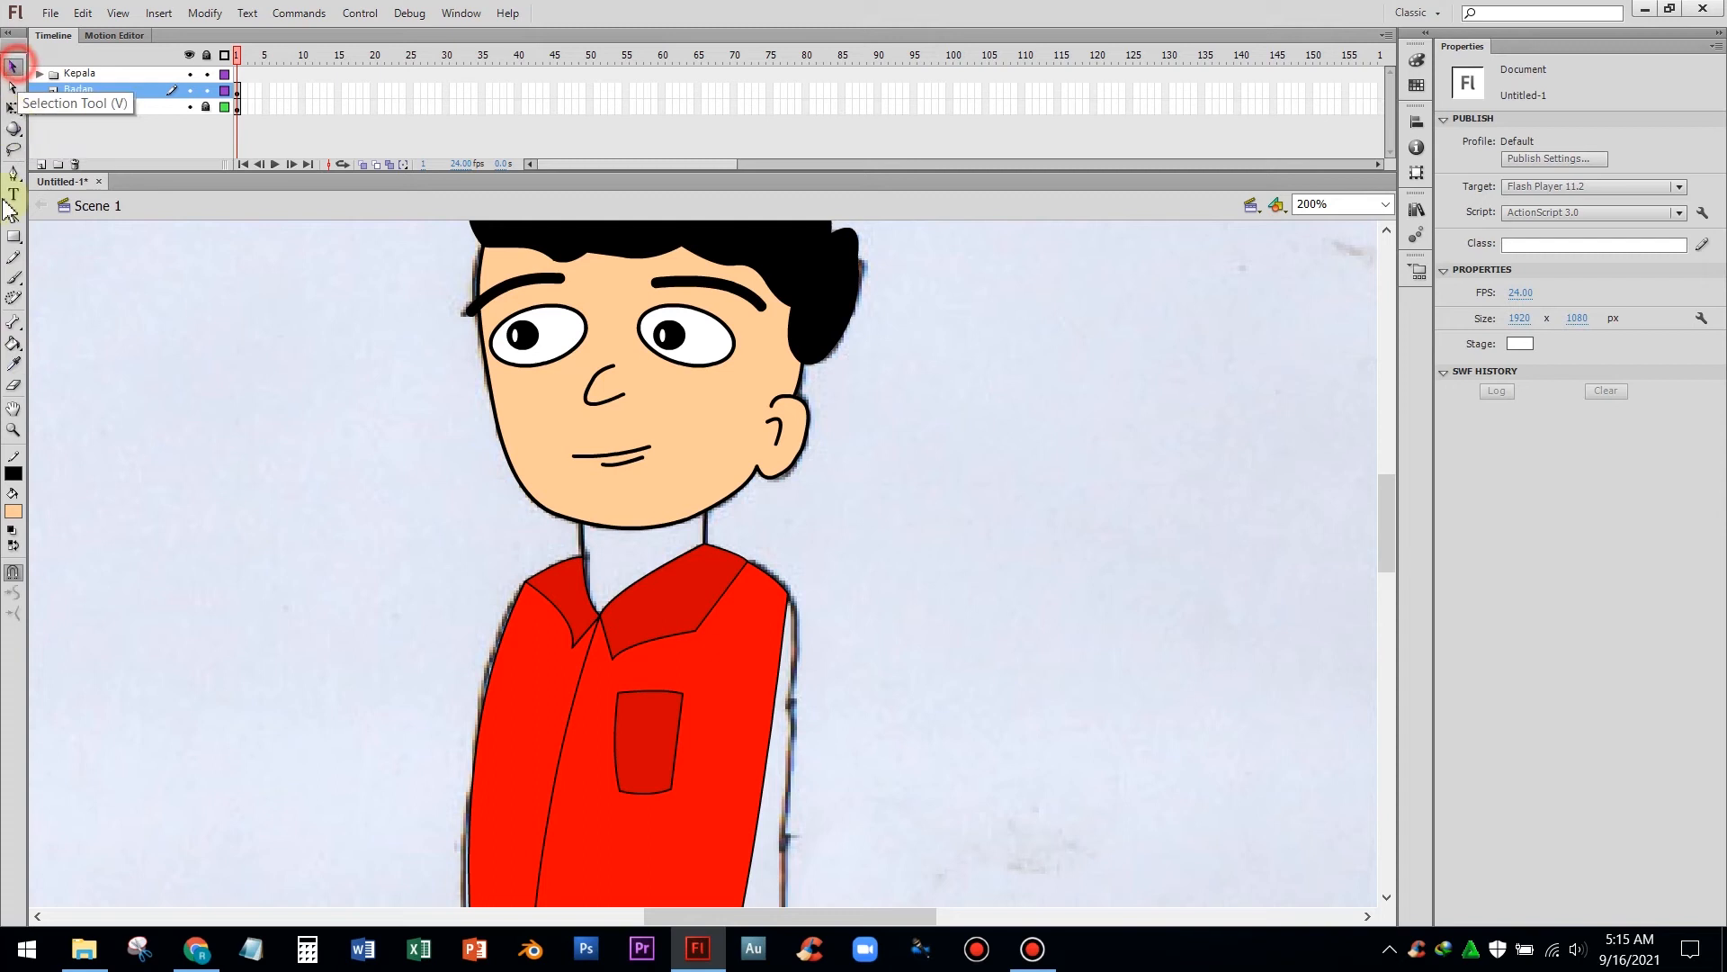
left_click(14, 515)
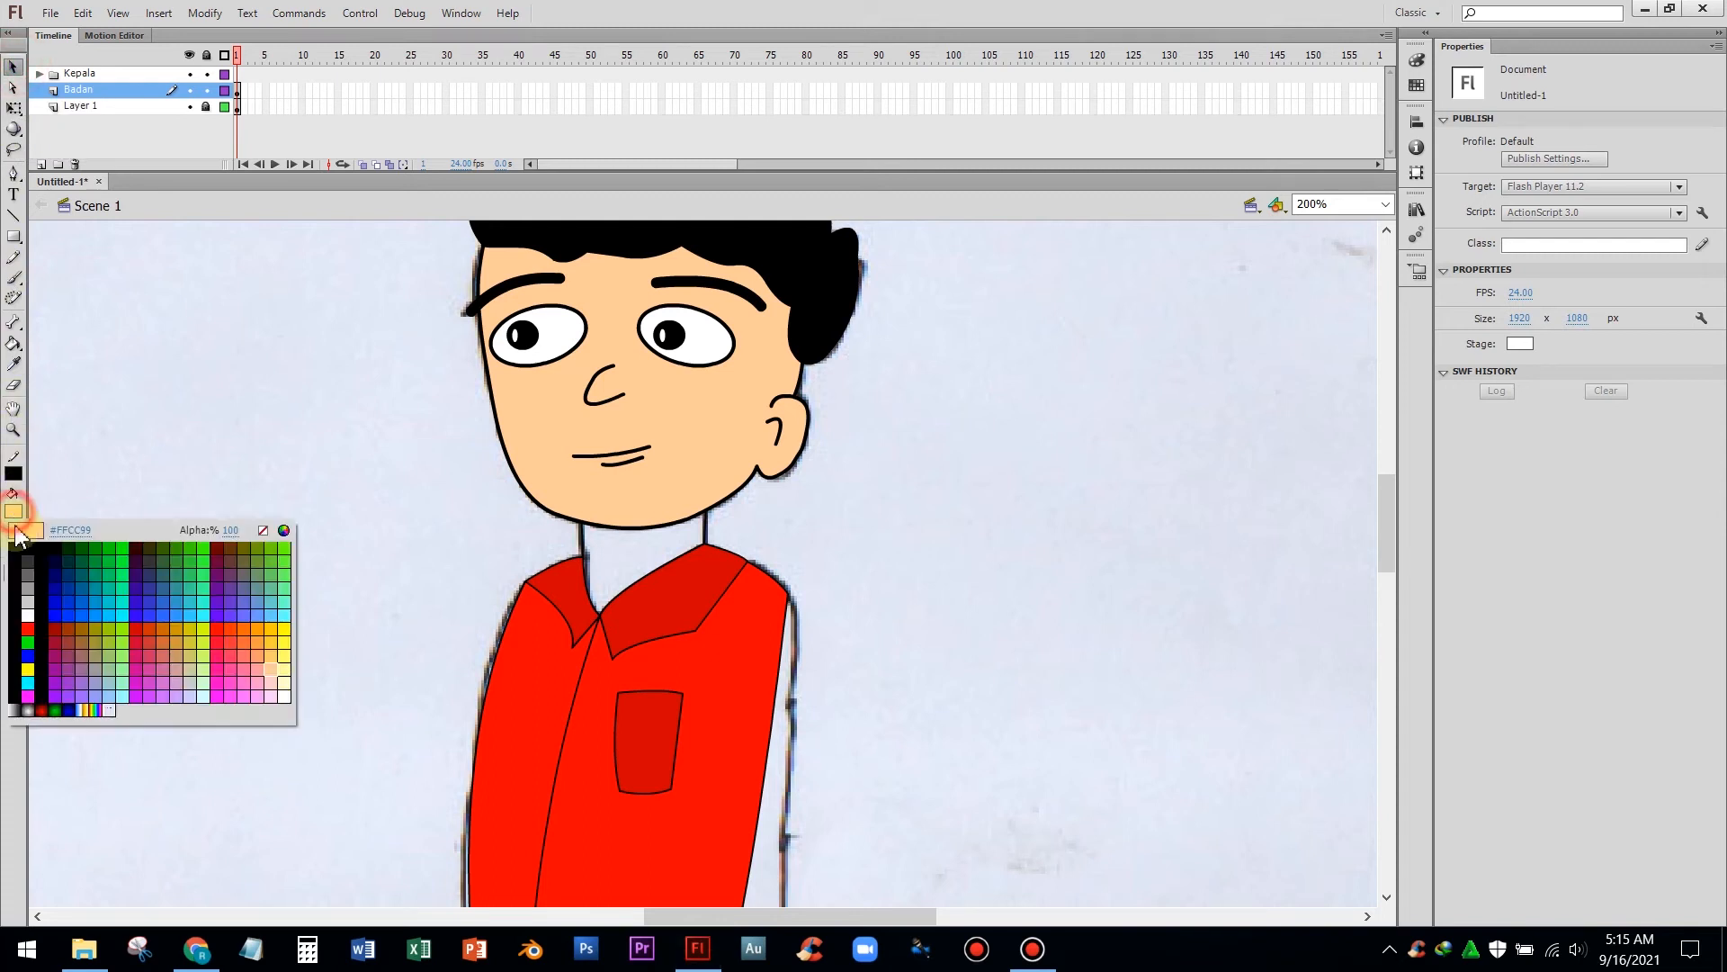
left_click(29, 662)
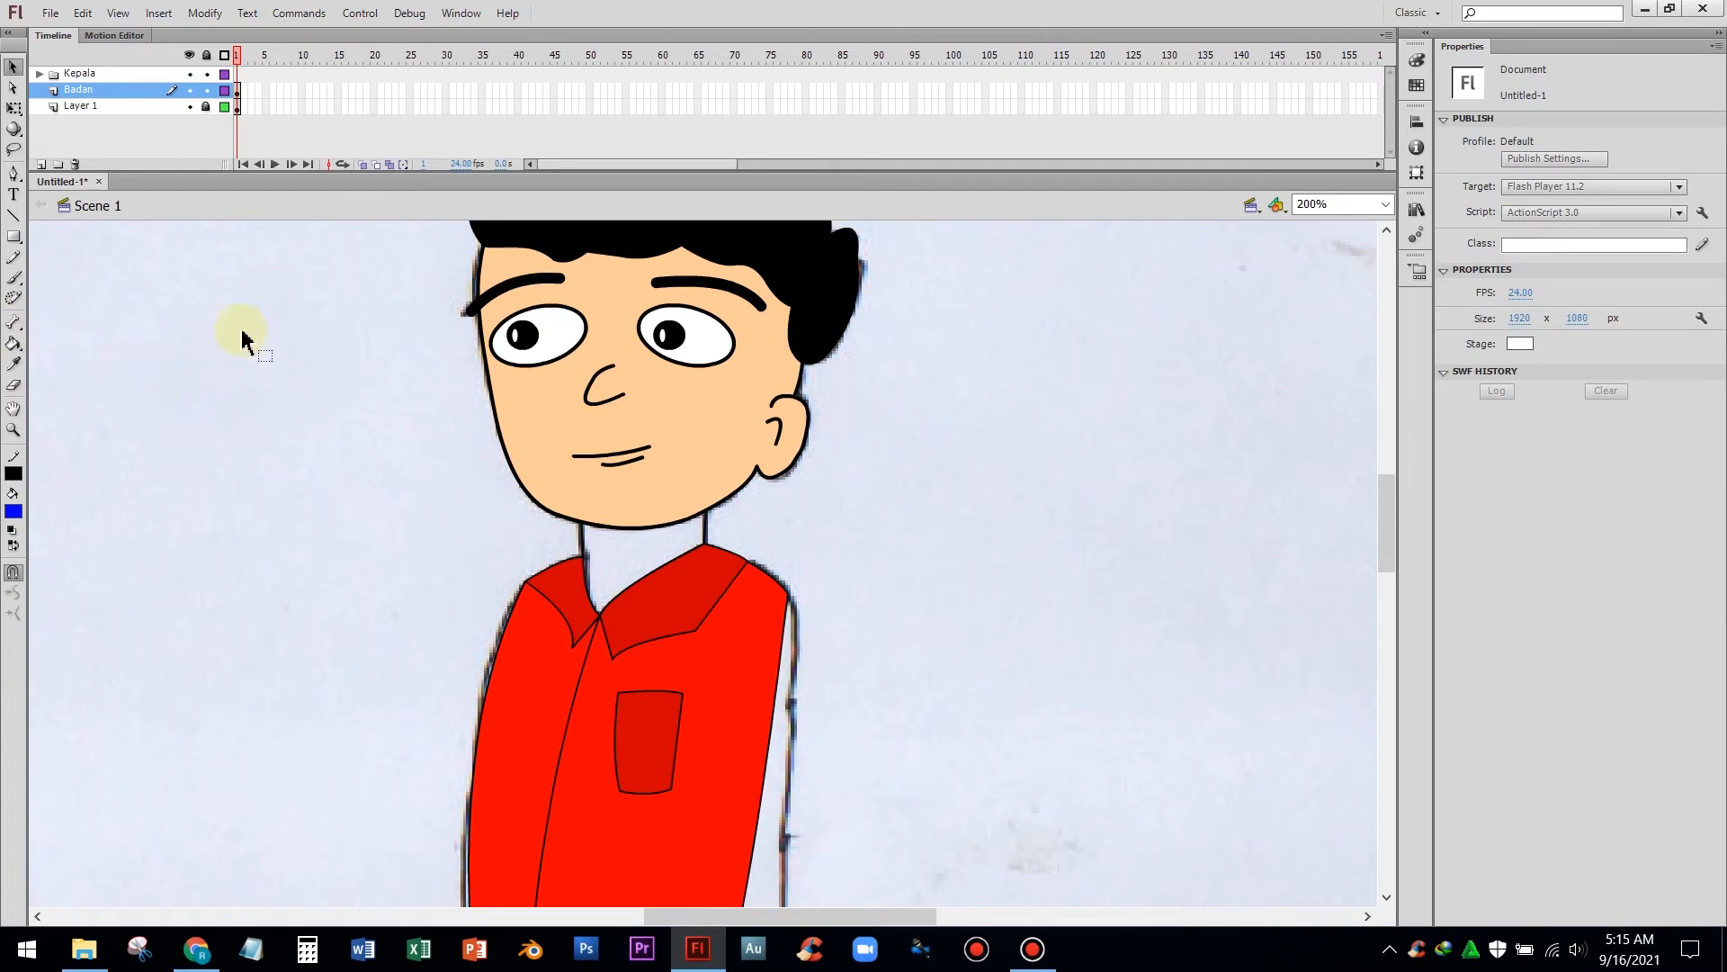
Sample the face's skin colour with the Eyedropper and fill the neck with it
left_click(14, 365)
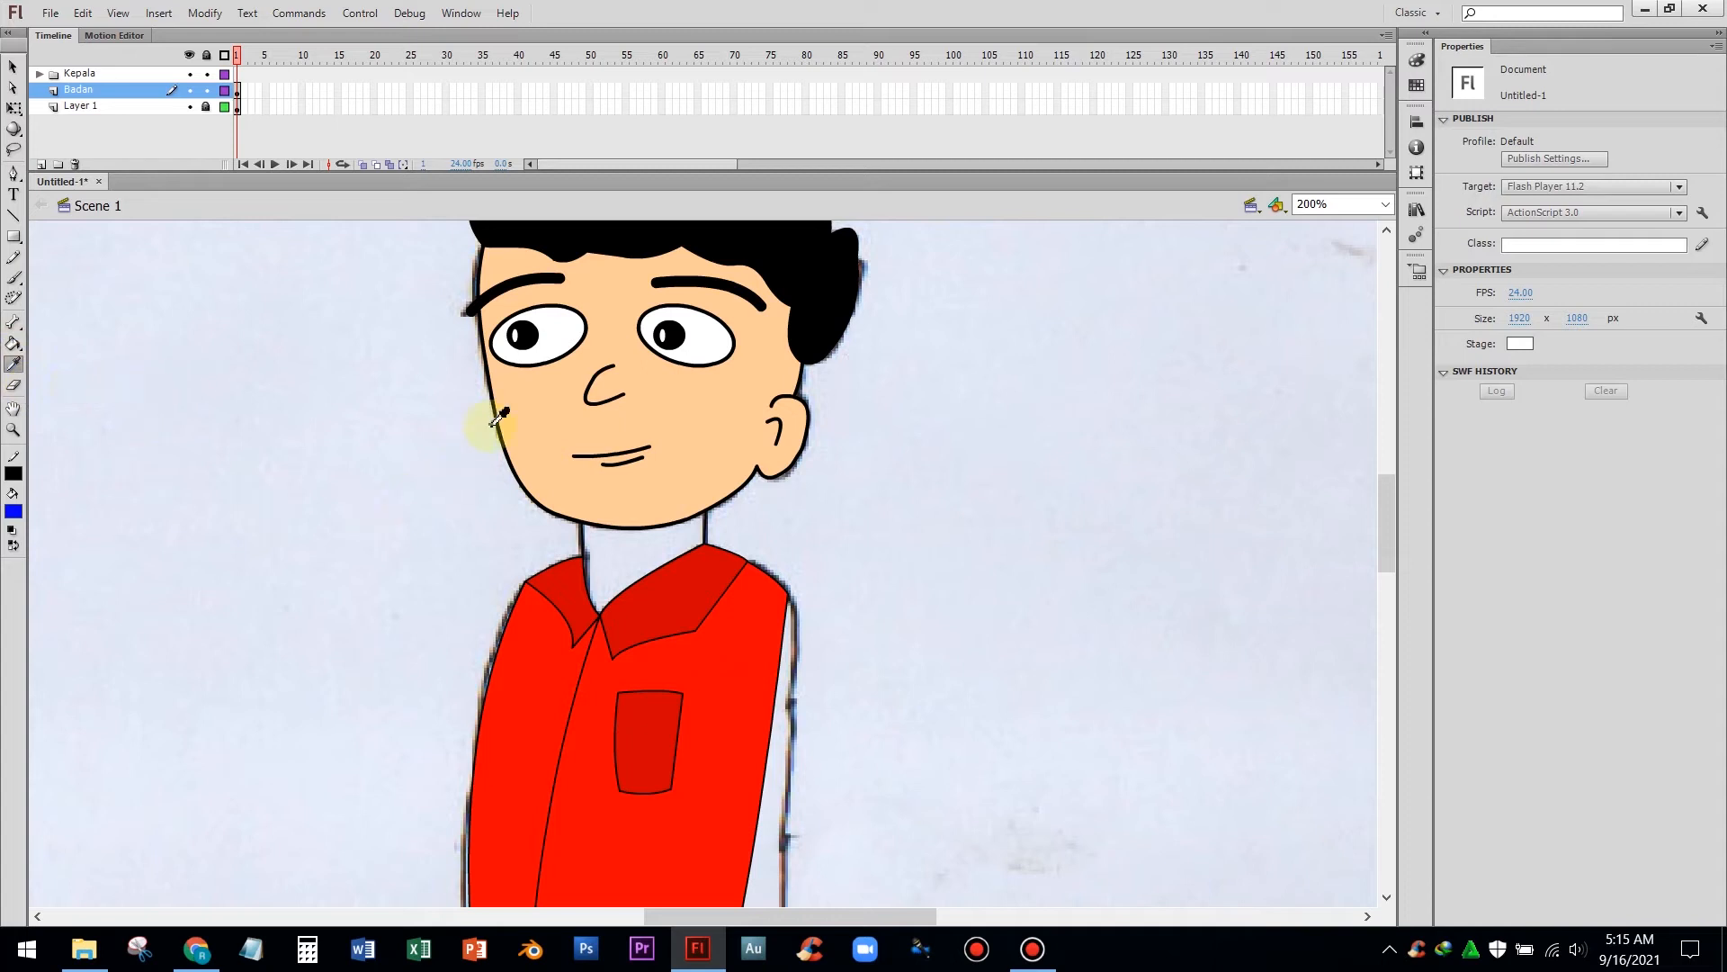
left_click(546, 416)
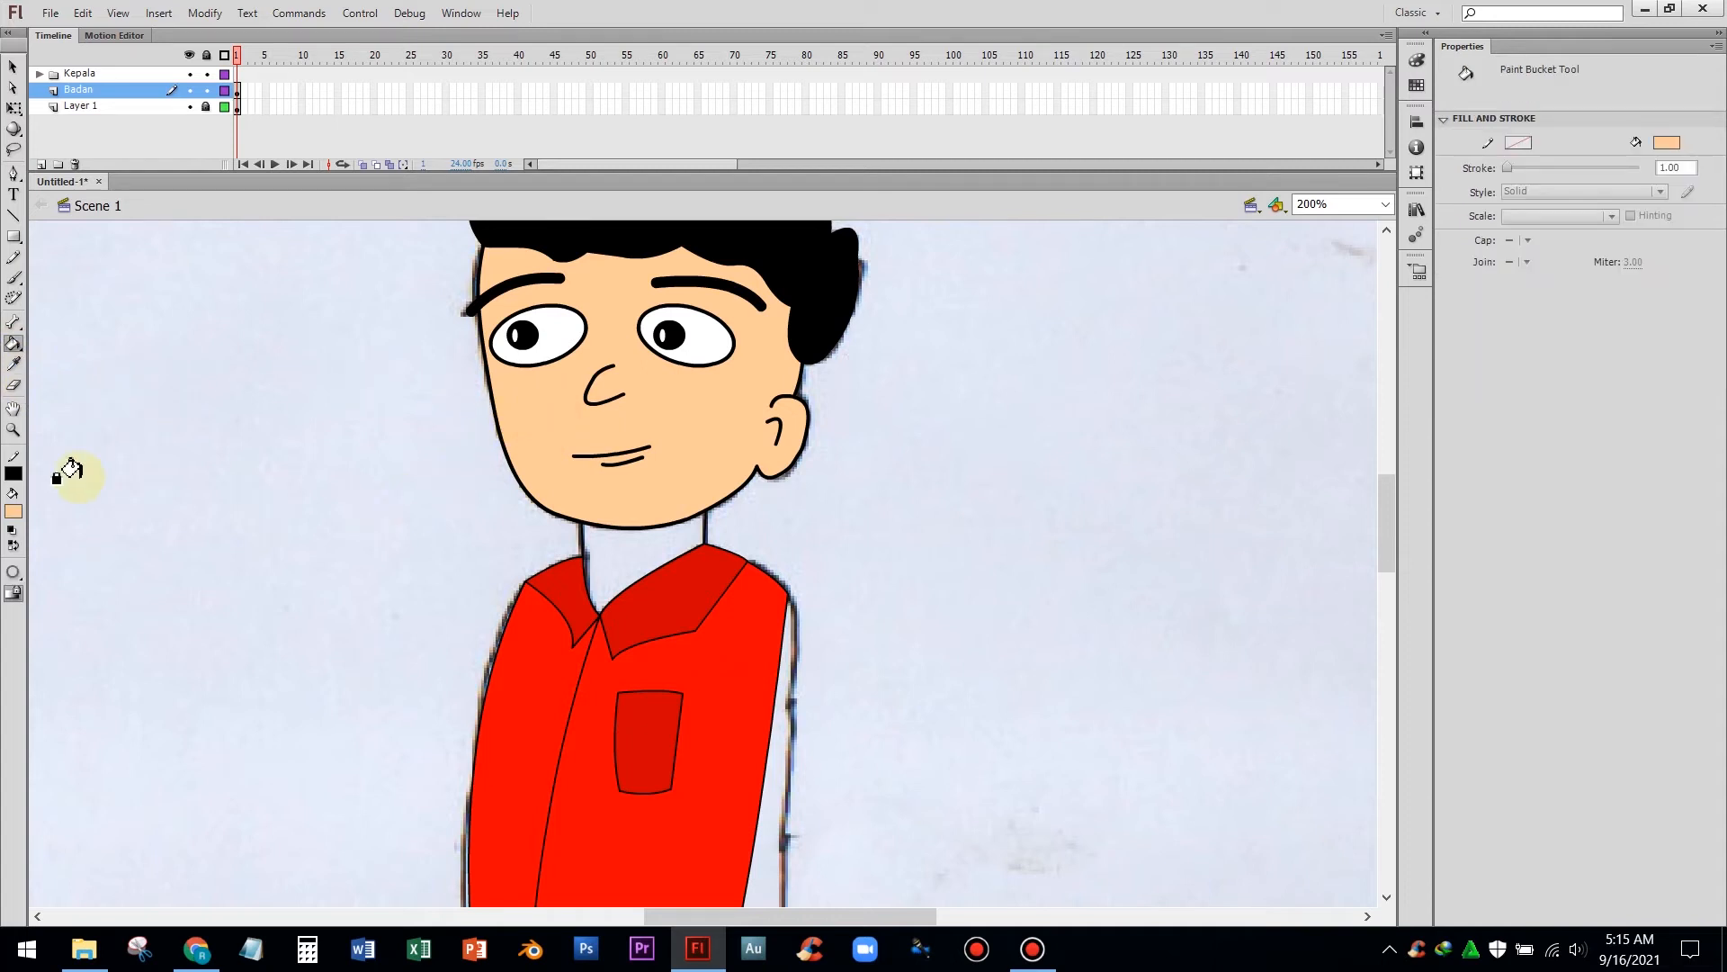
left_click(596, 549)
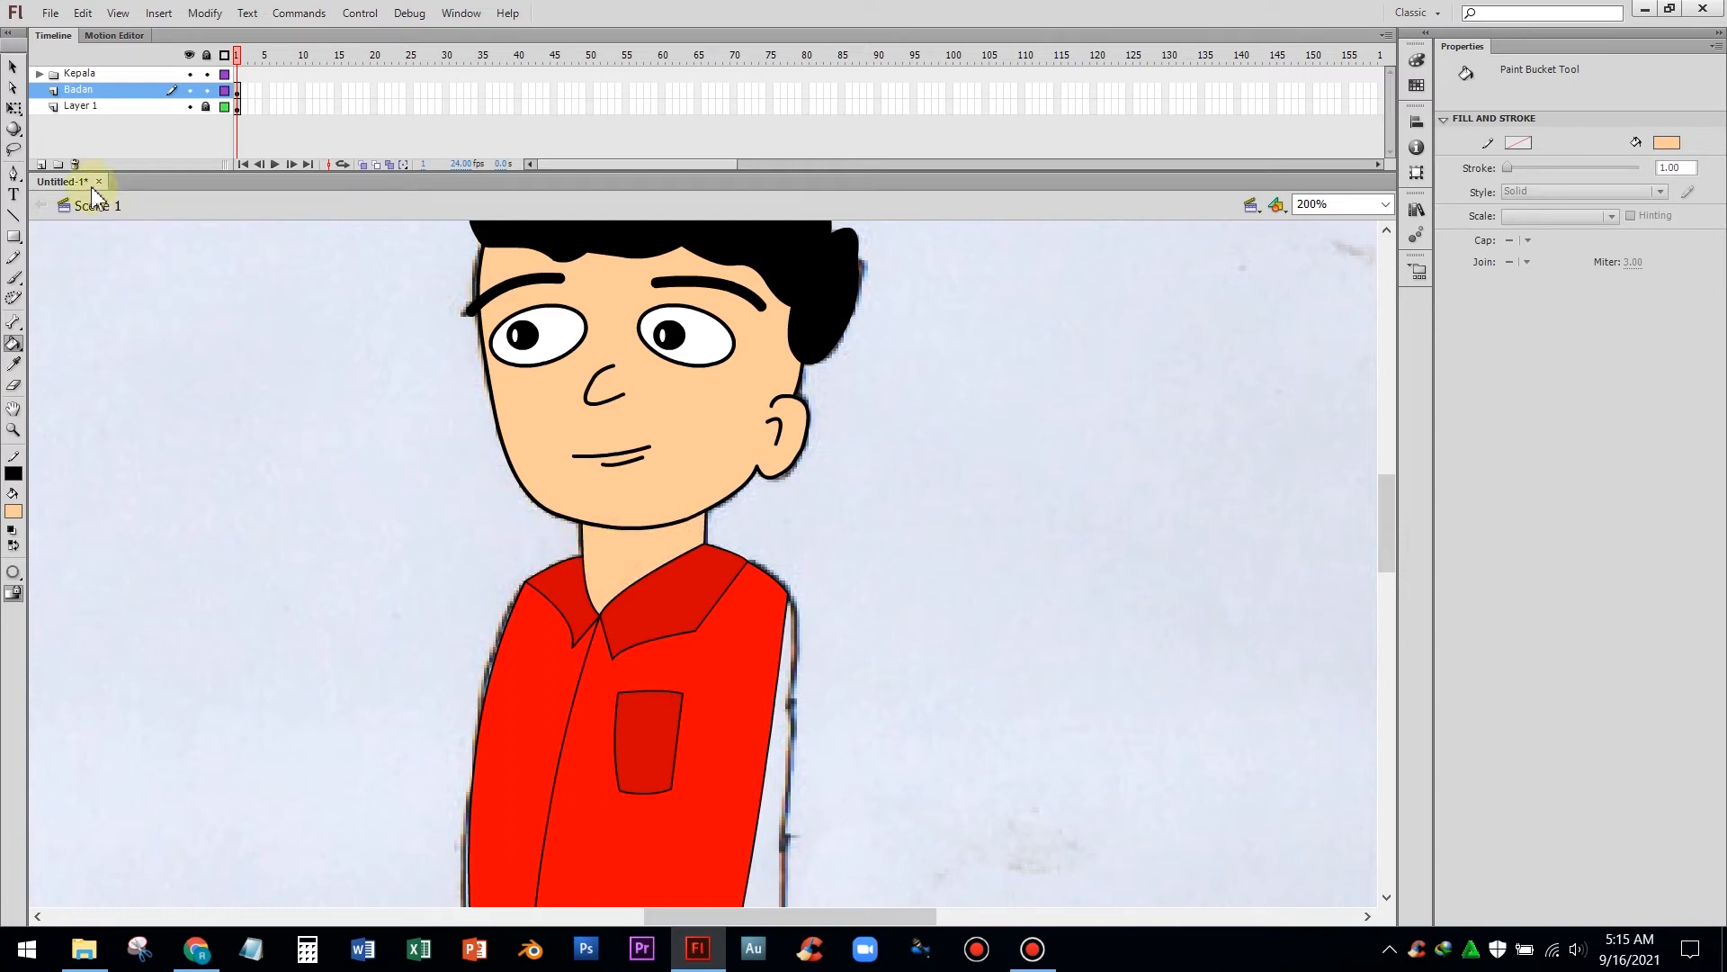
Zoom out and scroll over the whole character to review the coloured drawing
left_click(13, 69)
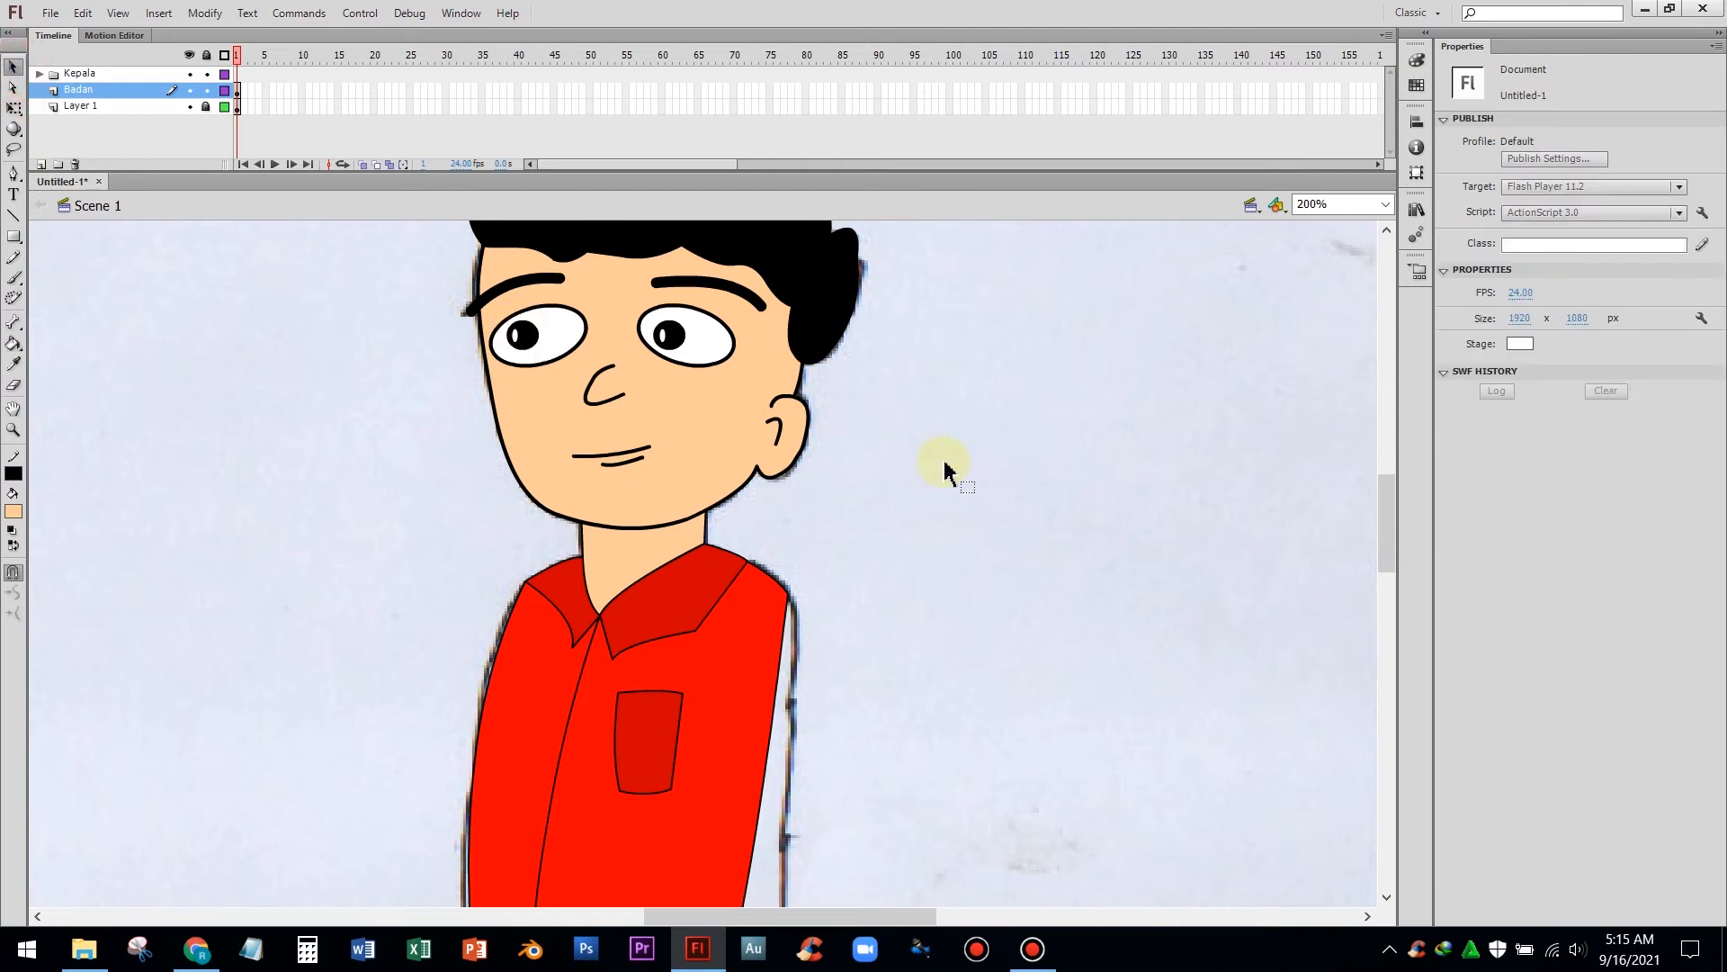
scroll(958, 486, "down", 4)
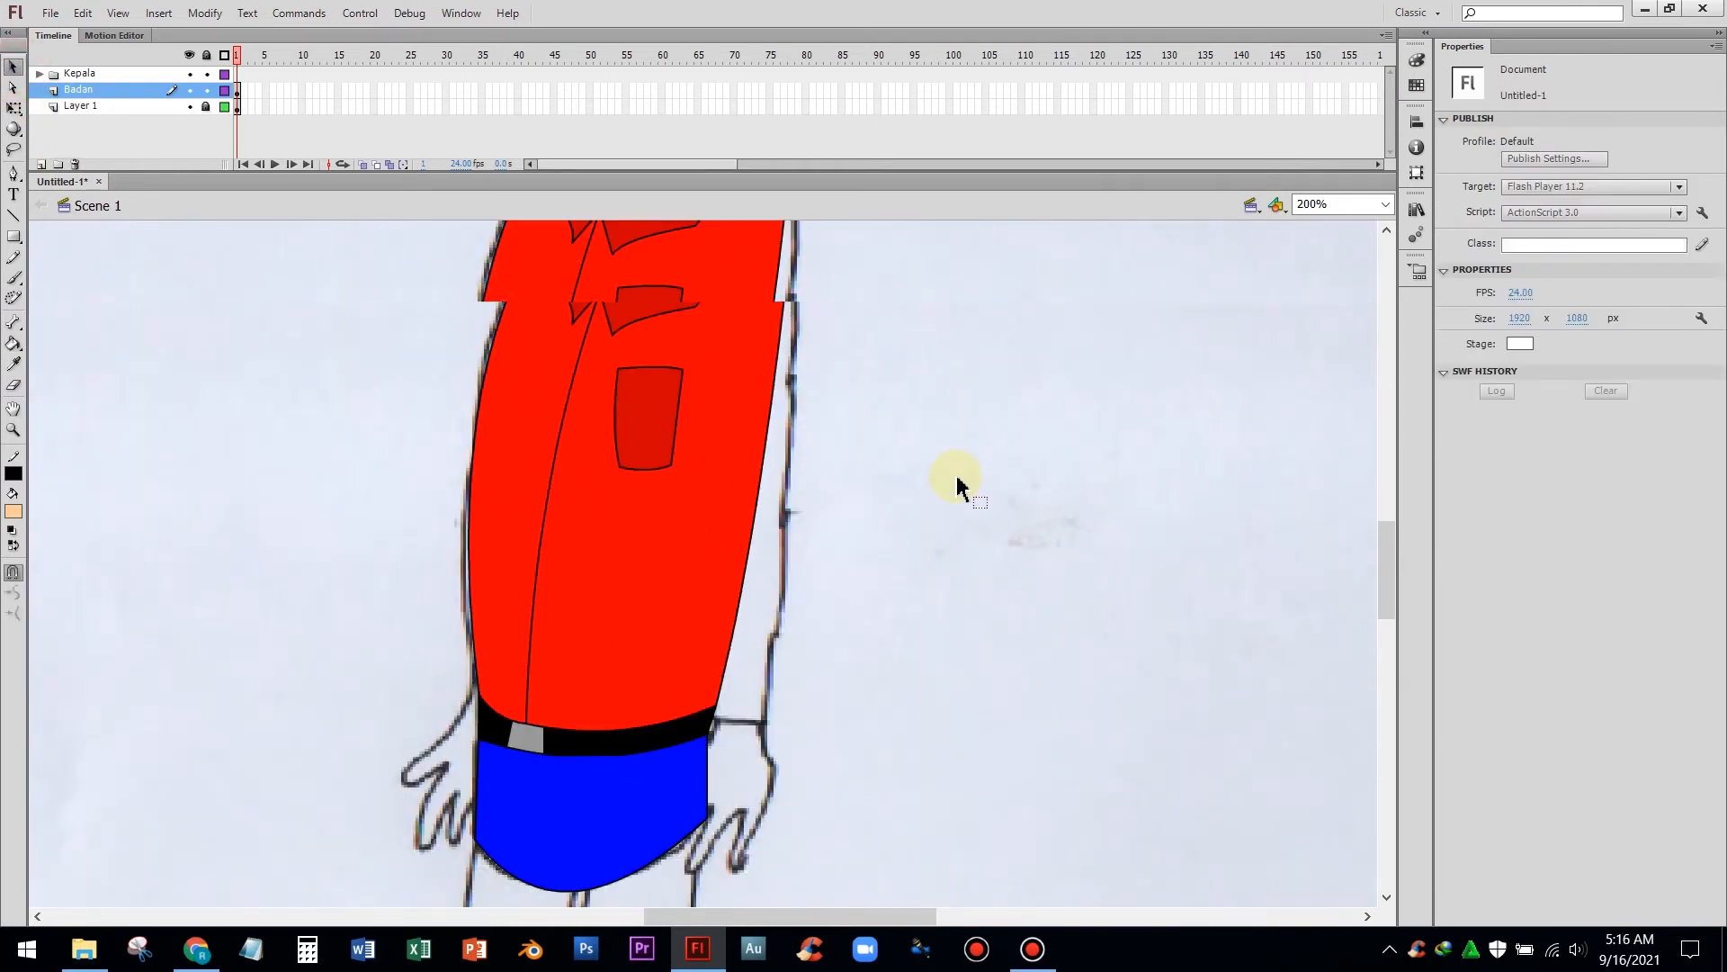
scroll(956, 483, "up", 5)
scroll(947, 489, "up", 1)
scroll(945, 489, "down", 6)
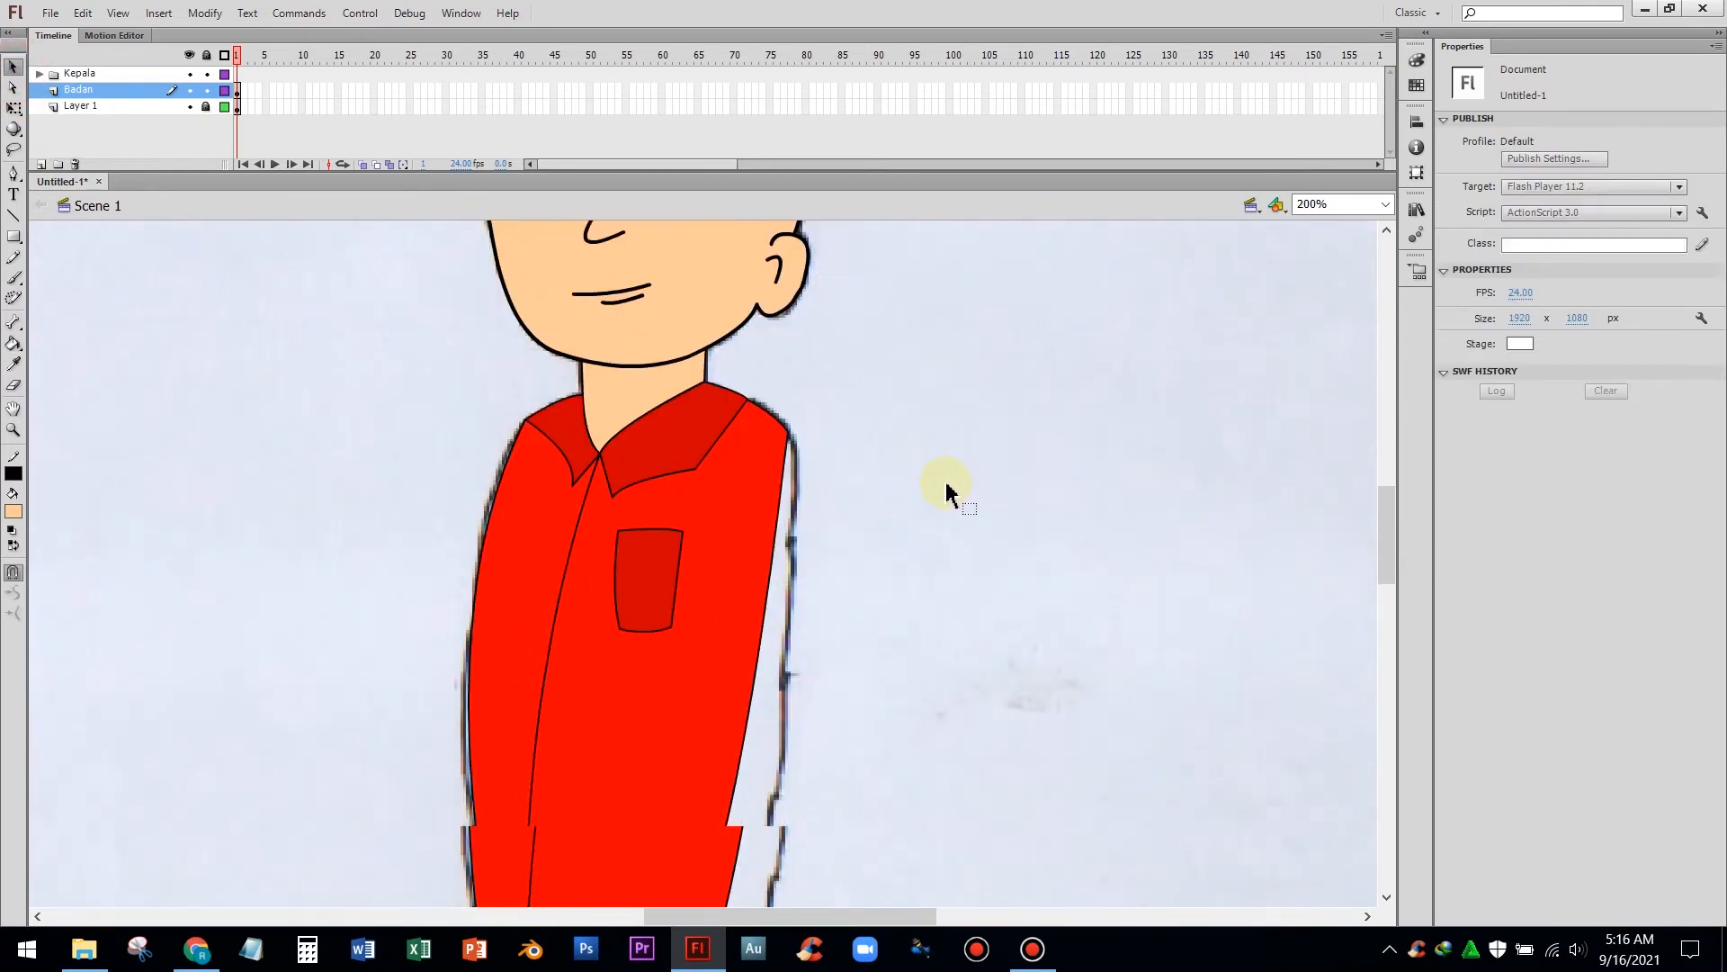
scroll(972, 486, "up", 4)
key("ctrl+minus")
scroll(1101, 419, "down", 2)
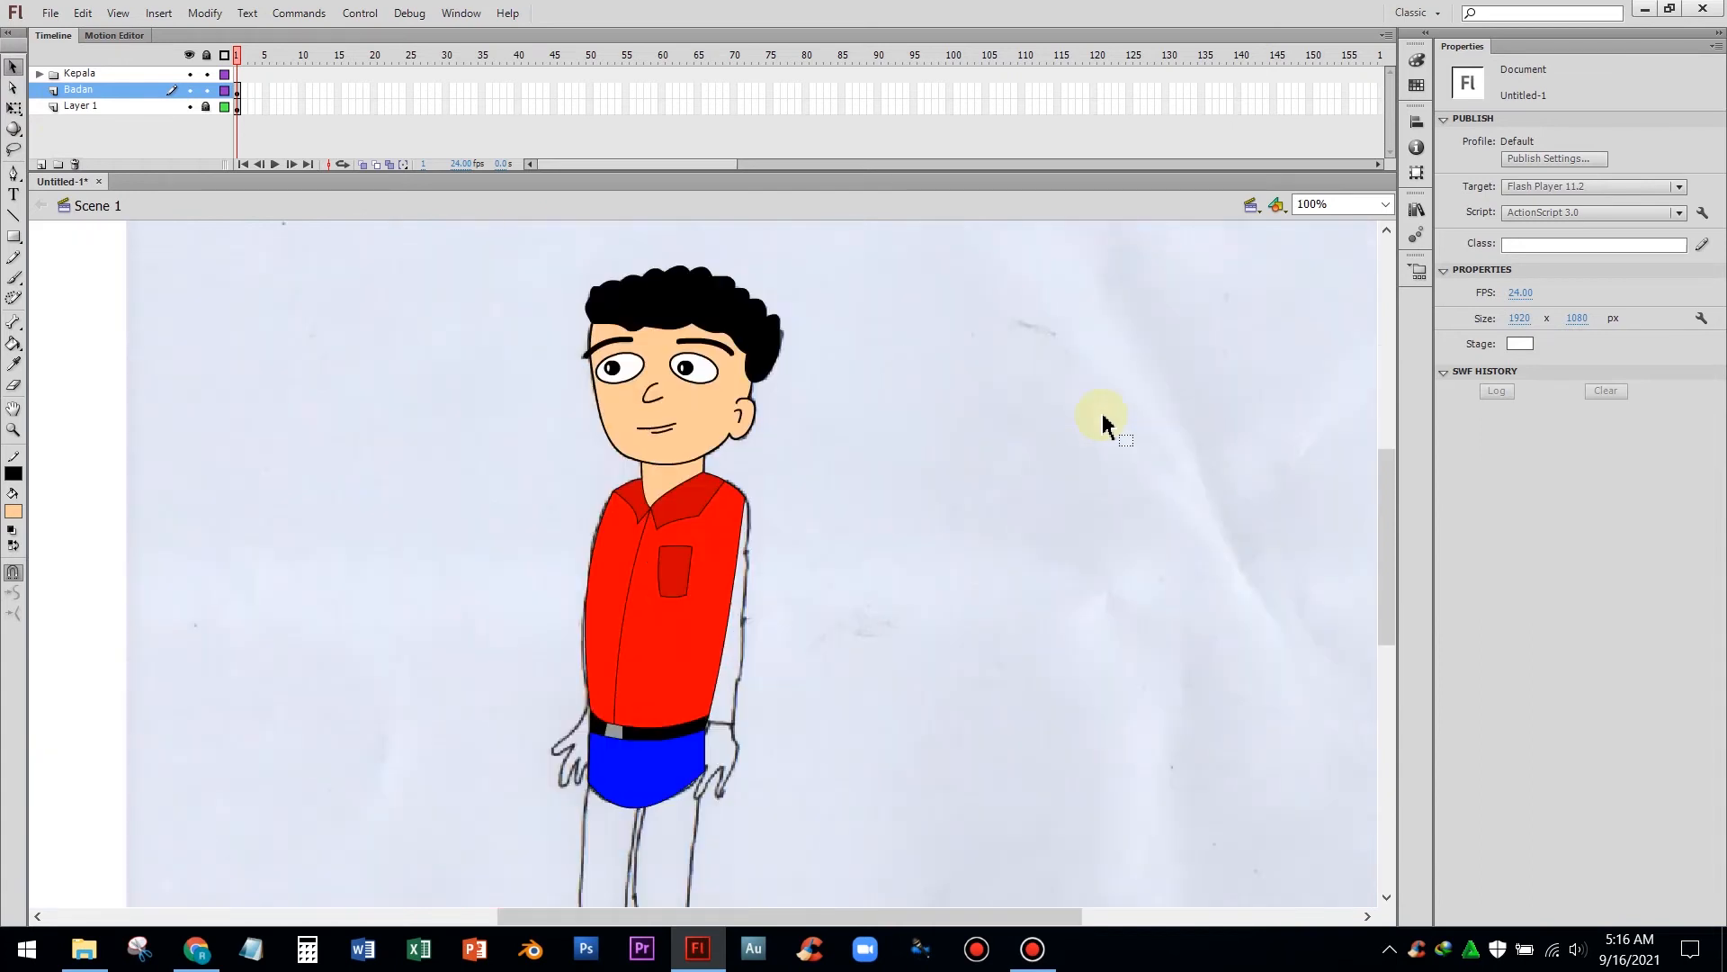
scroll(1100, 419, "up", 1)
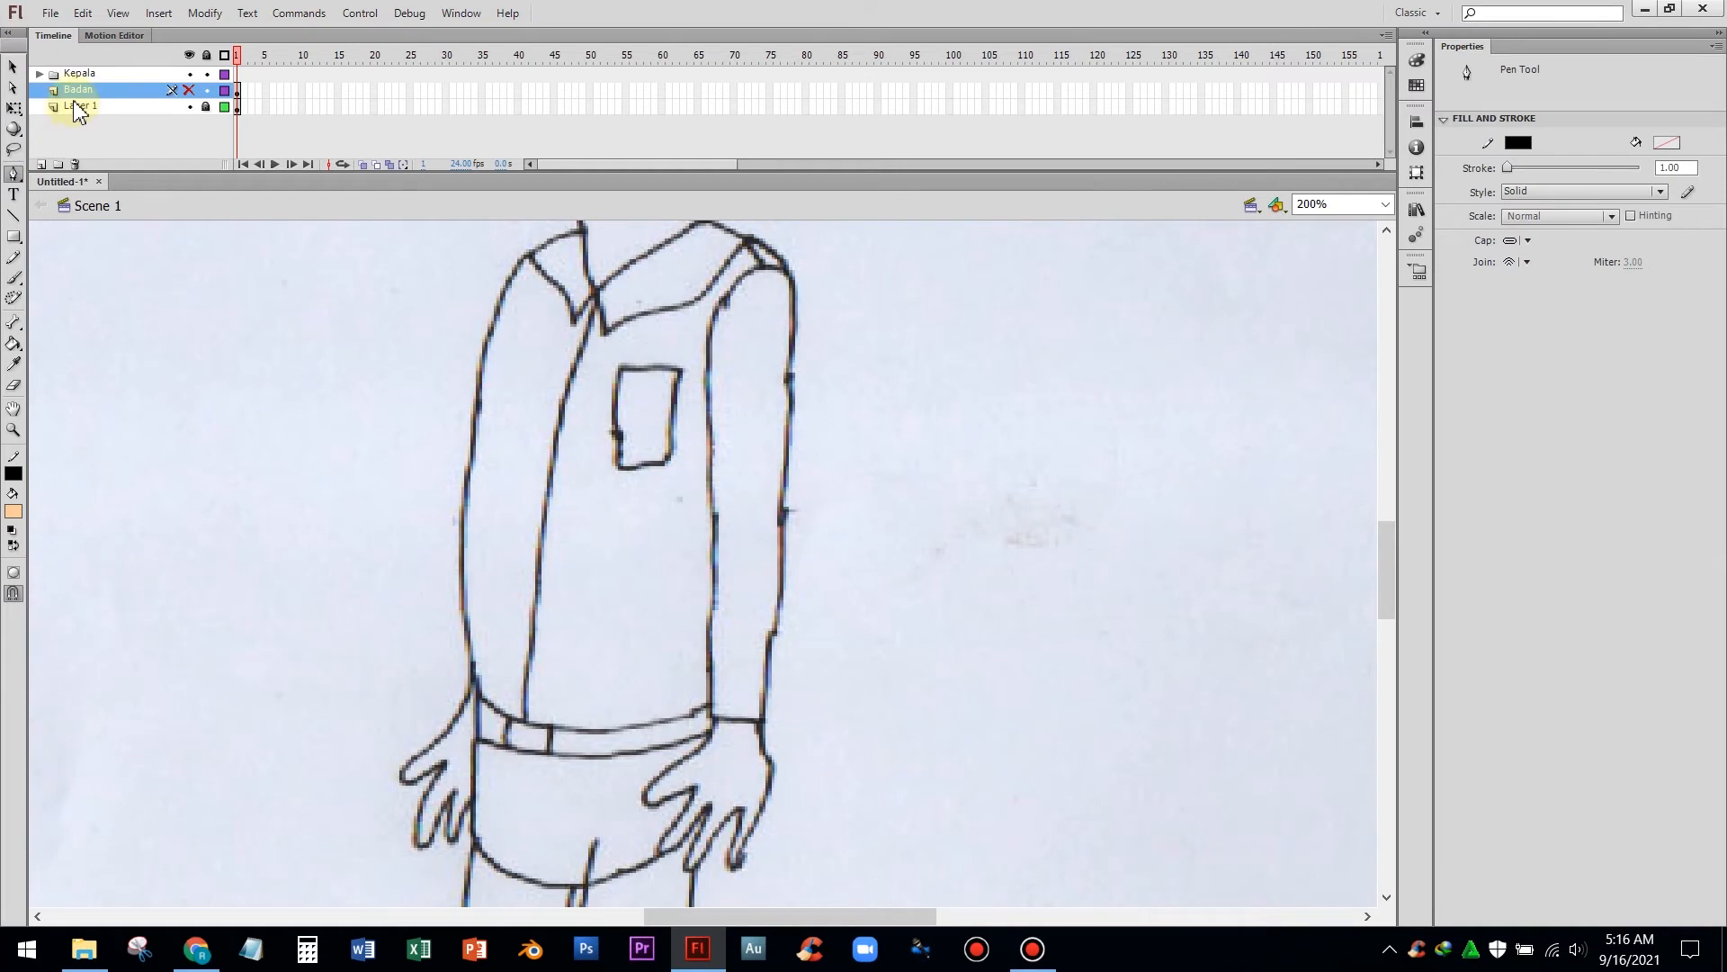
Insert a new layer above Badan and name it Tangan Kiri
left_click(42, 164)
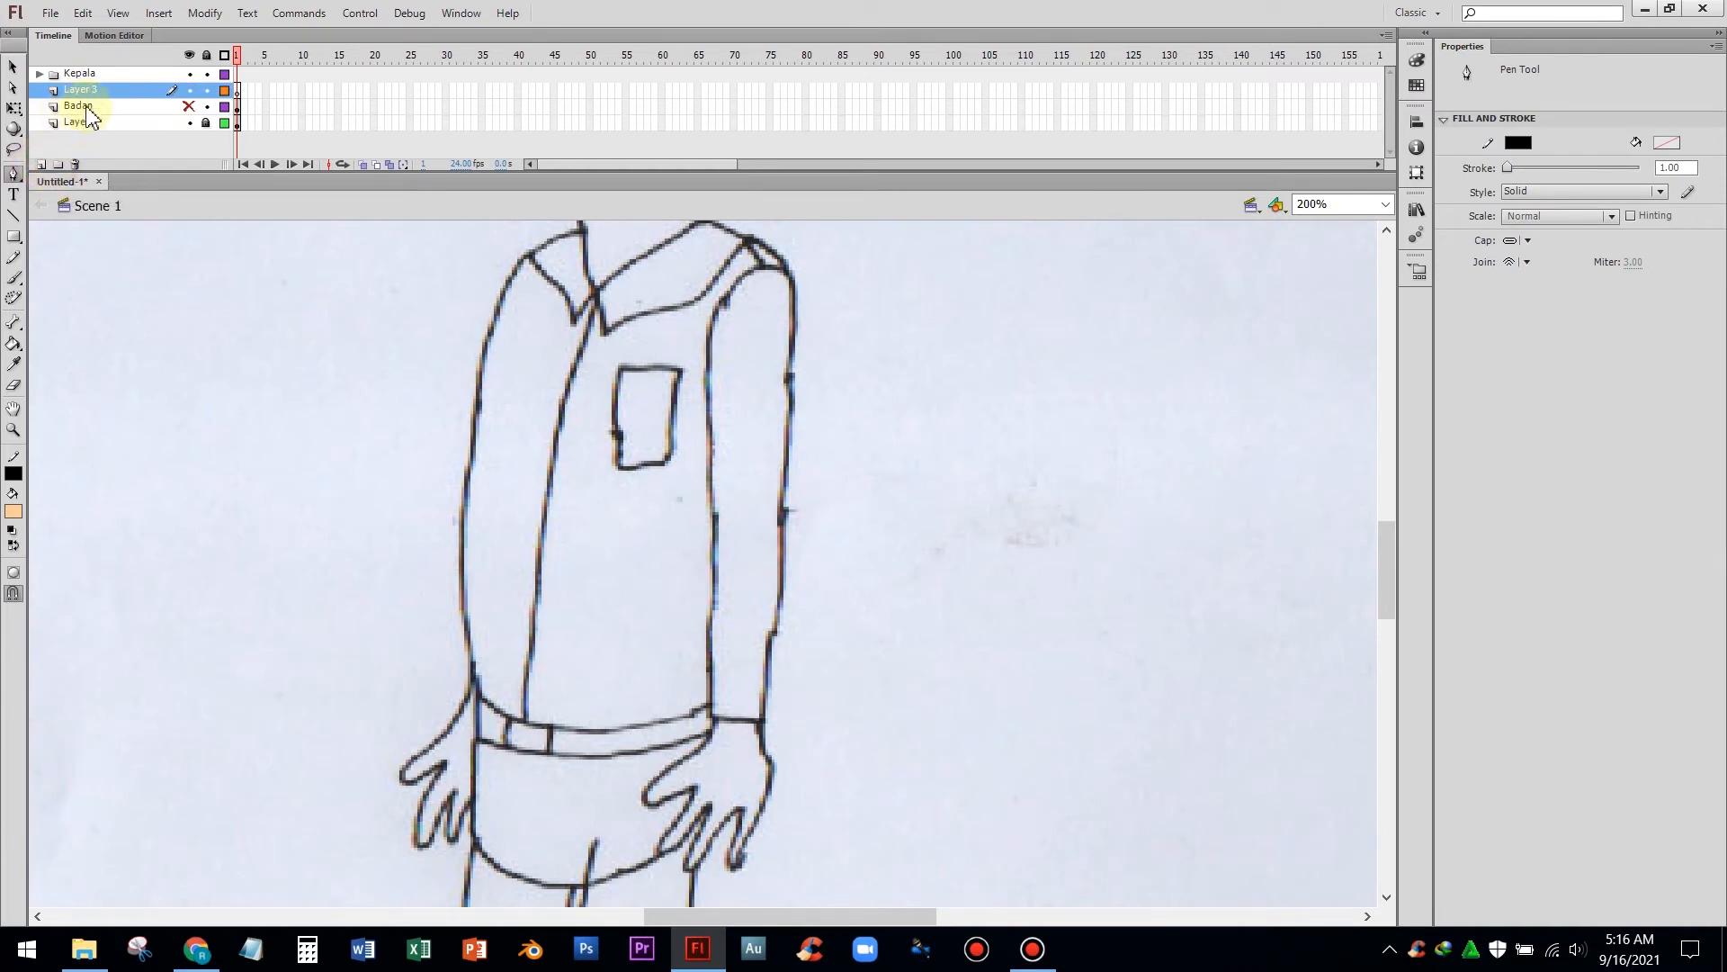
double_click(108, 91)
type("Tangan Kiri")
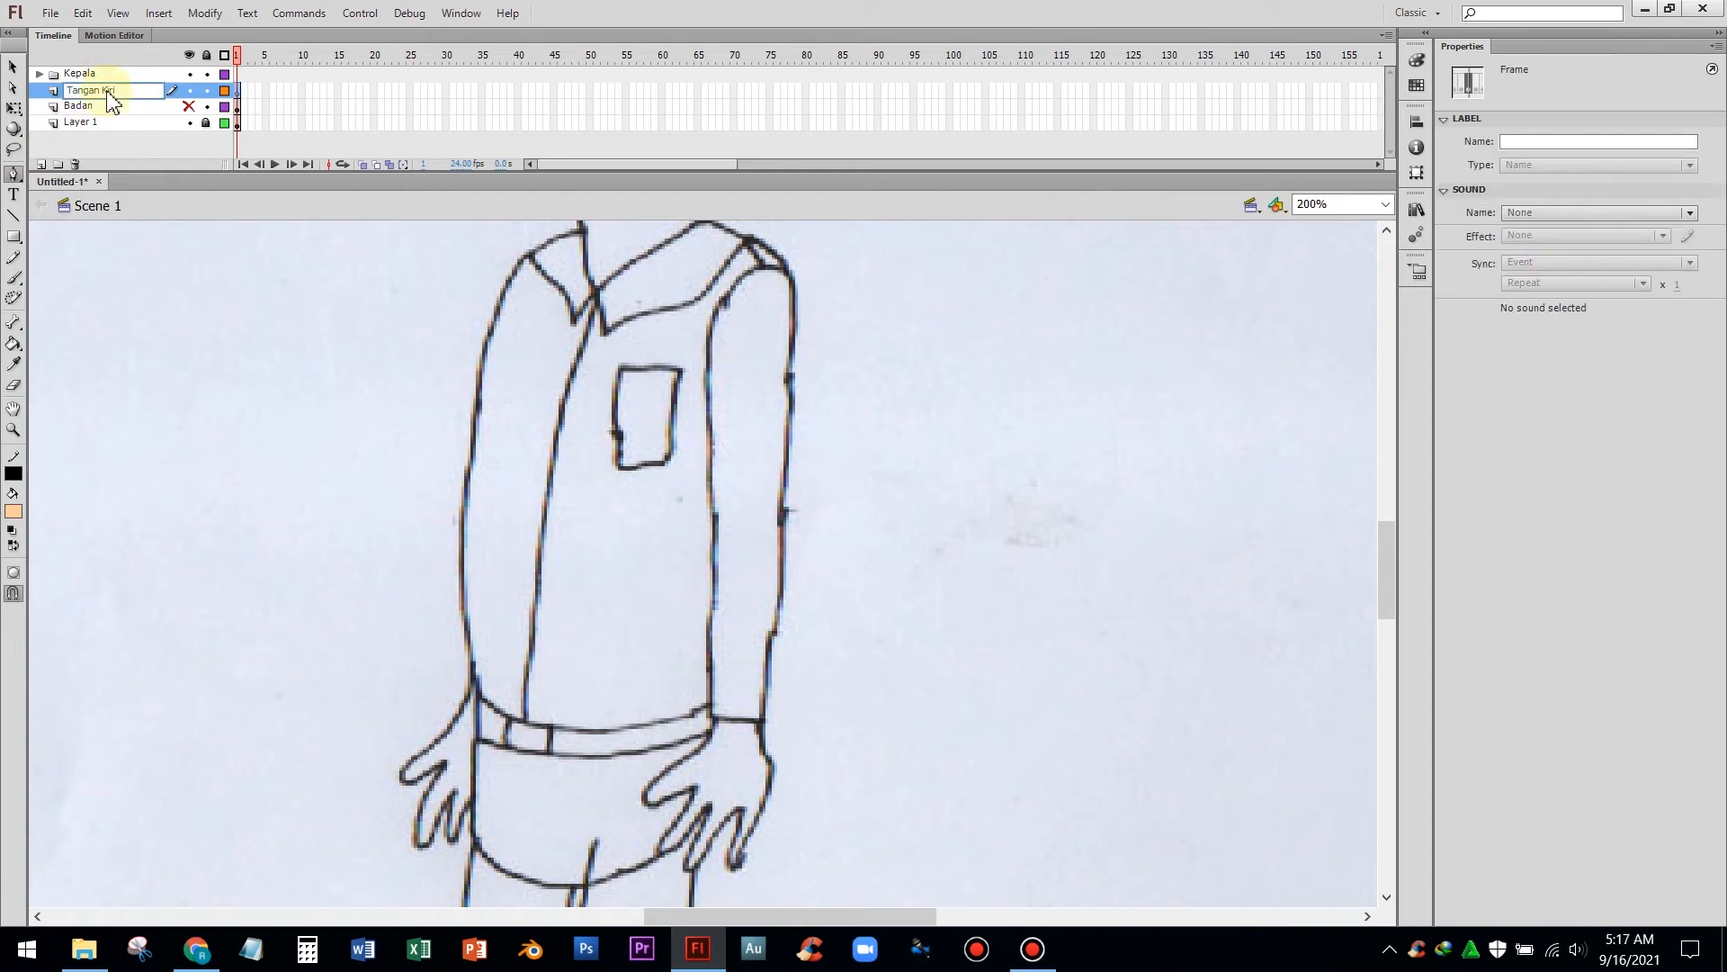
left_click(99, 135)
Trace the outline of the arm on the right side of the drawing as a closed shape with the Pen tool
left_click(13, 173)
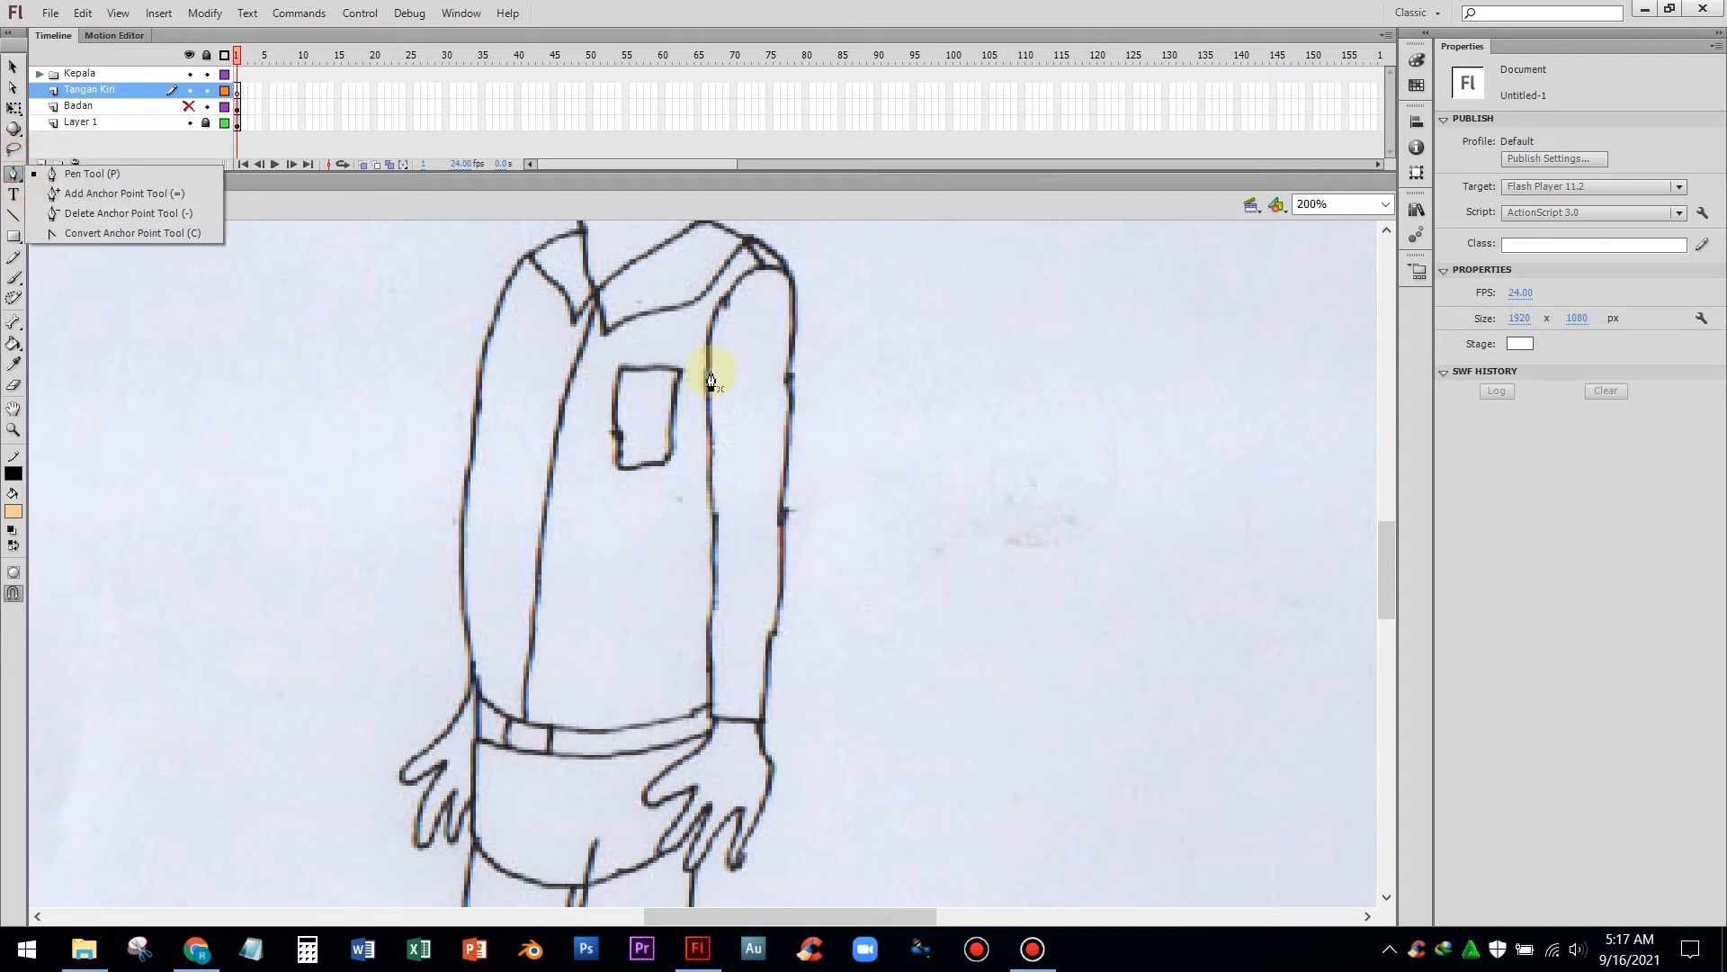
left_click(144, 173)
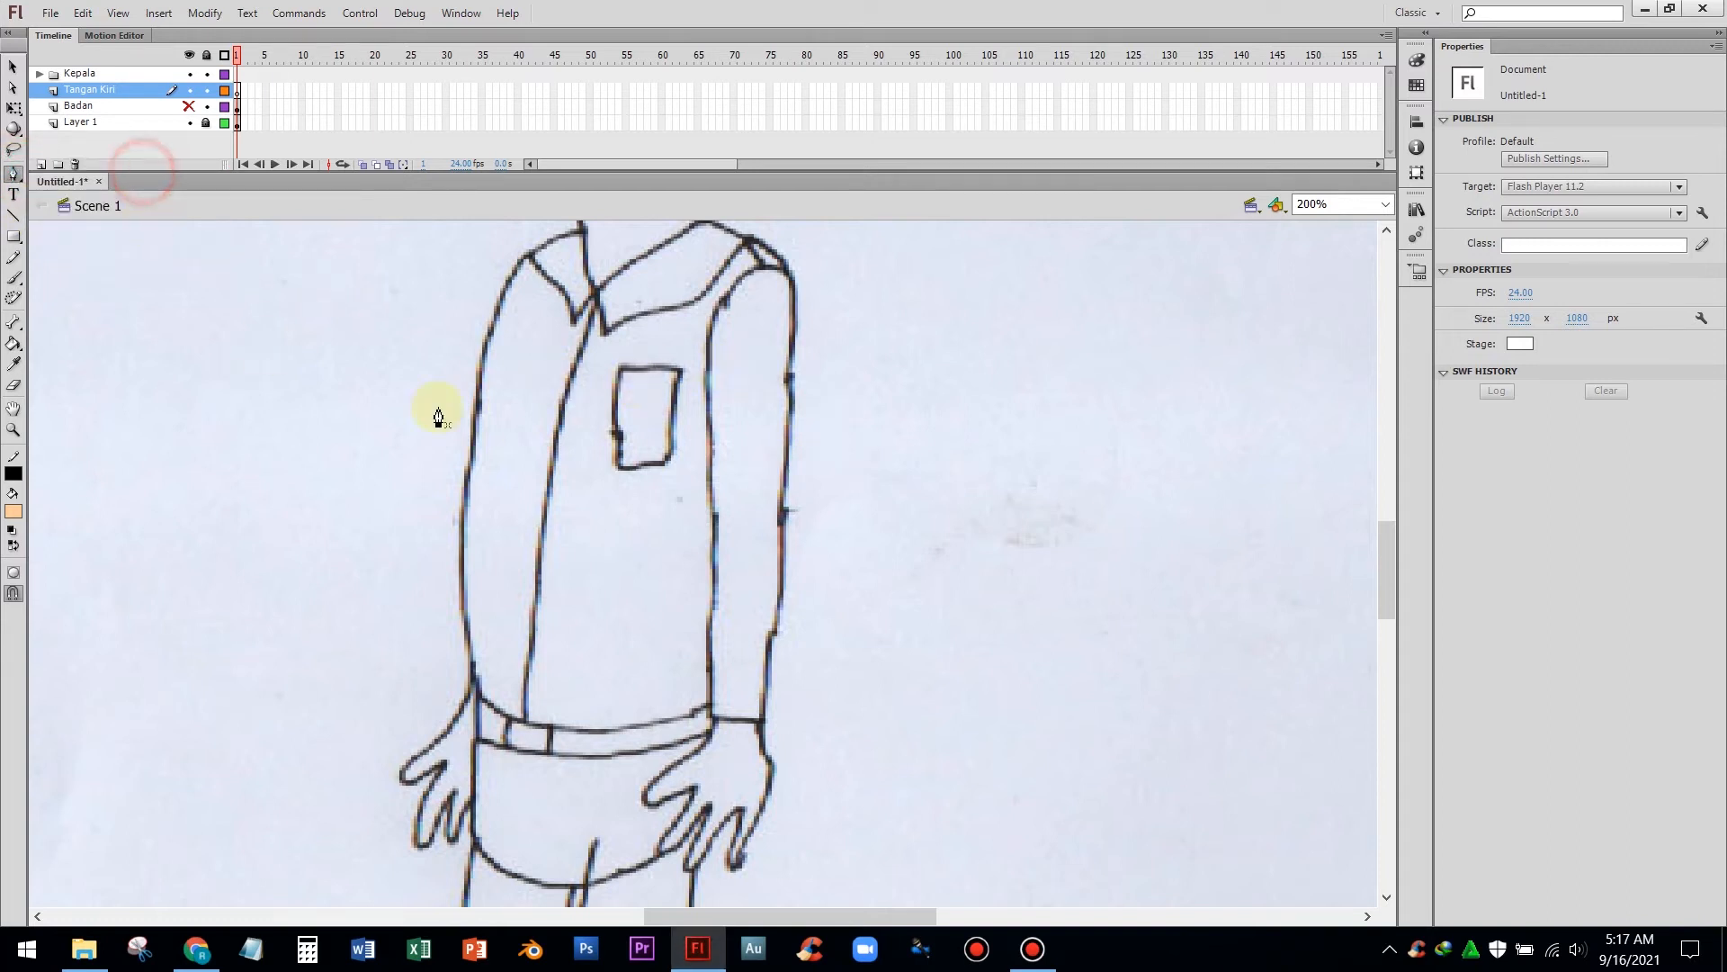
left_click(792, 288)
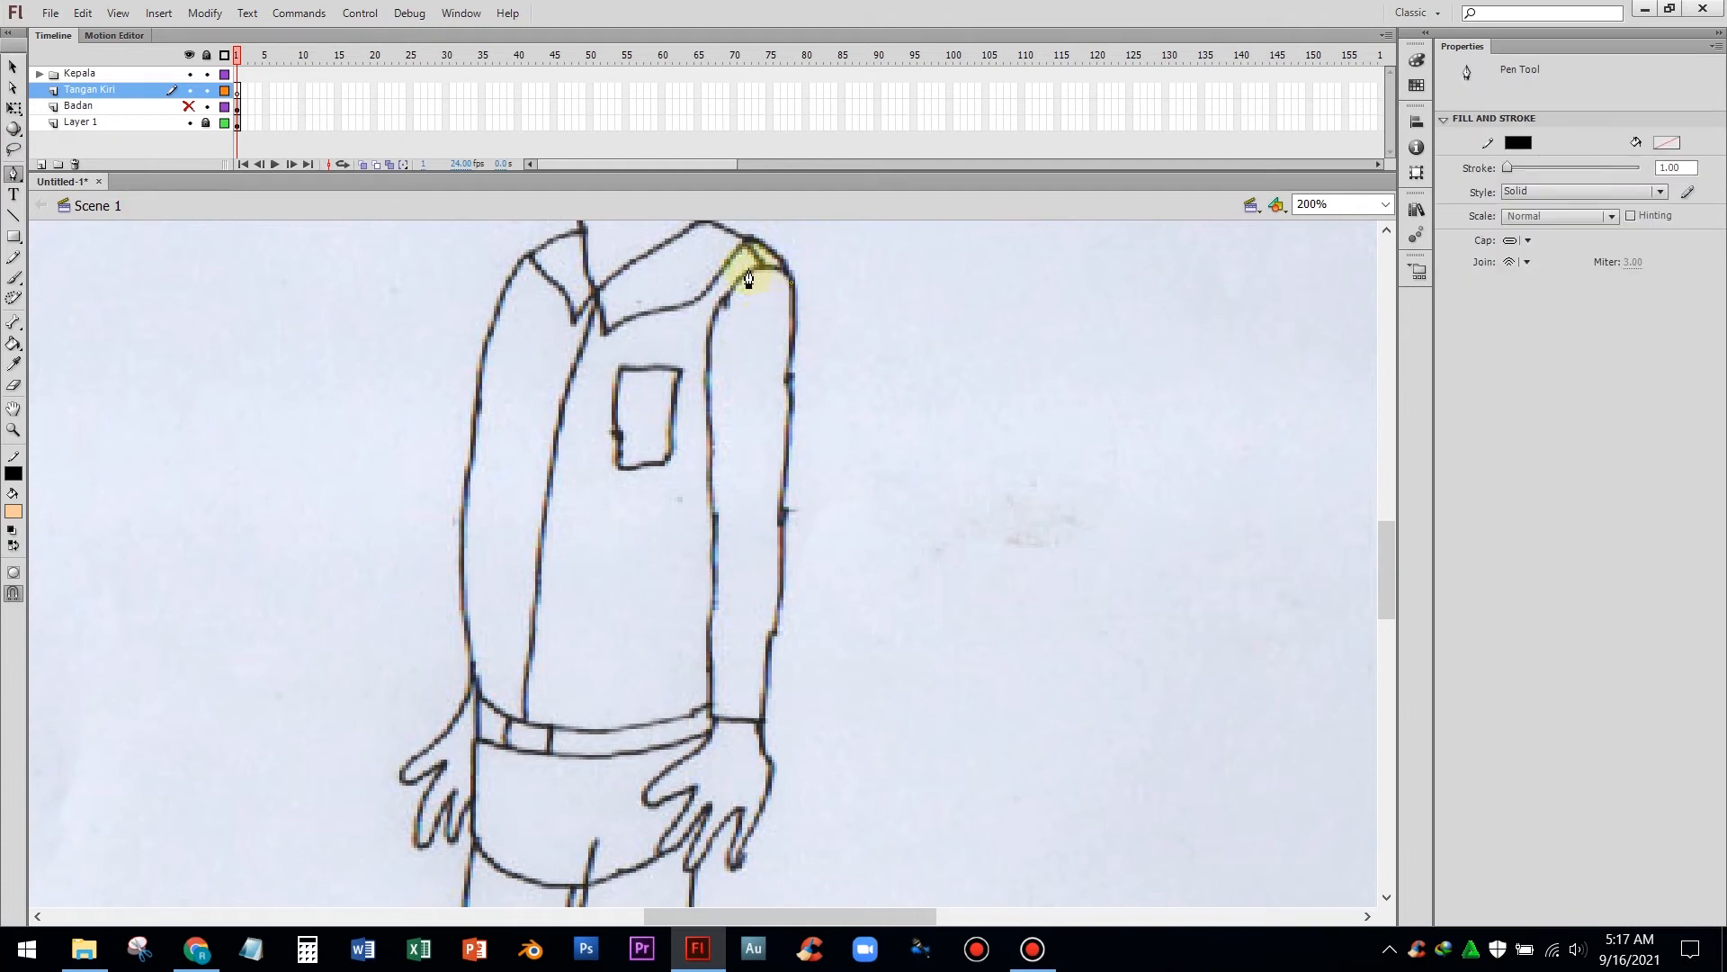
left_click(736, 281)
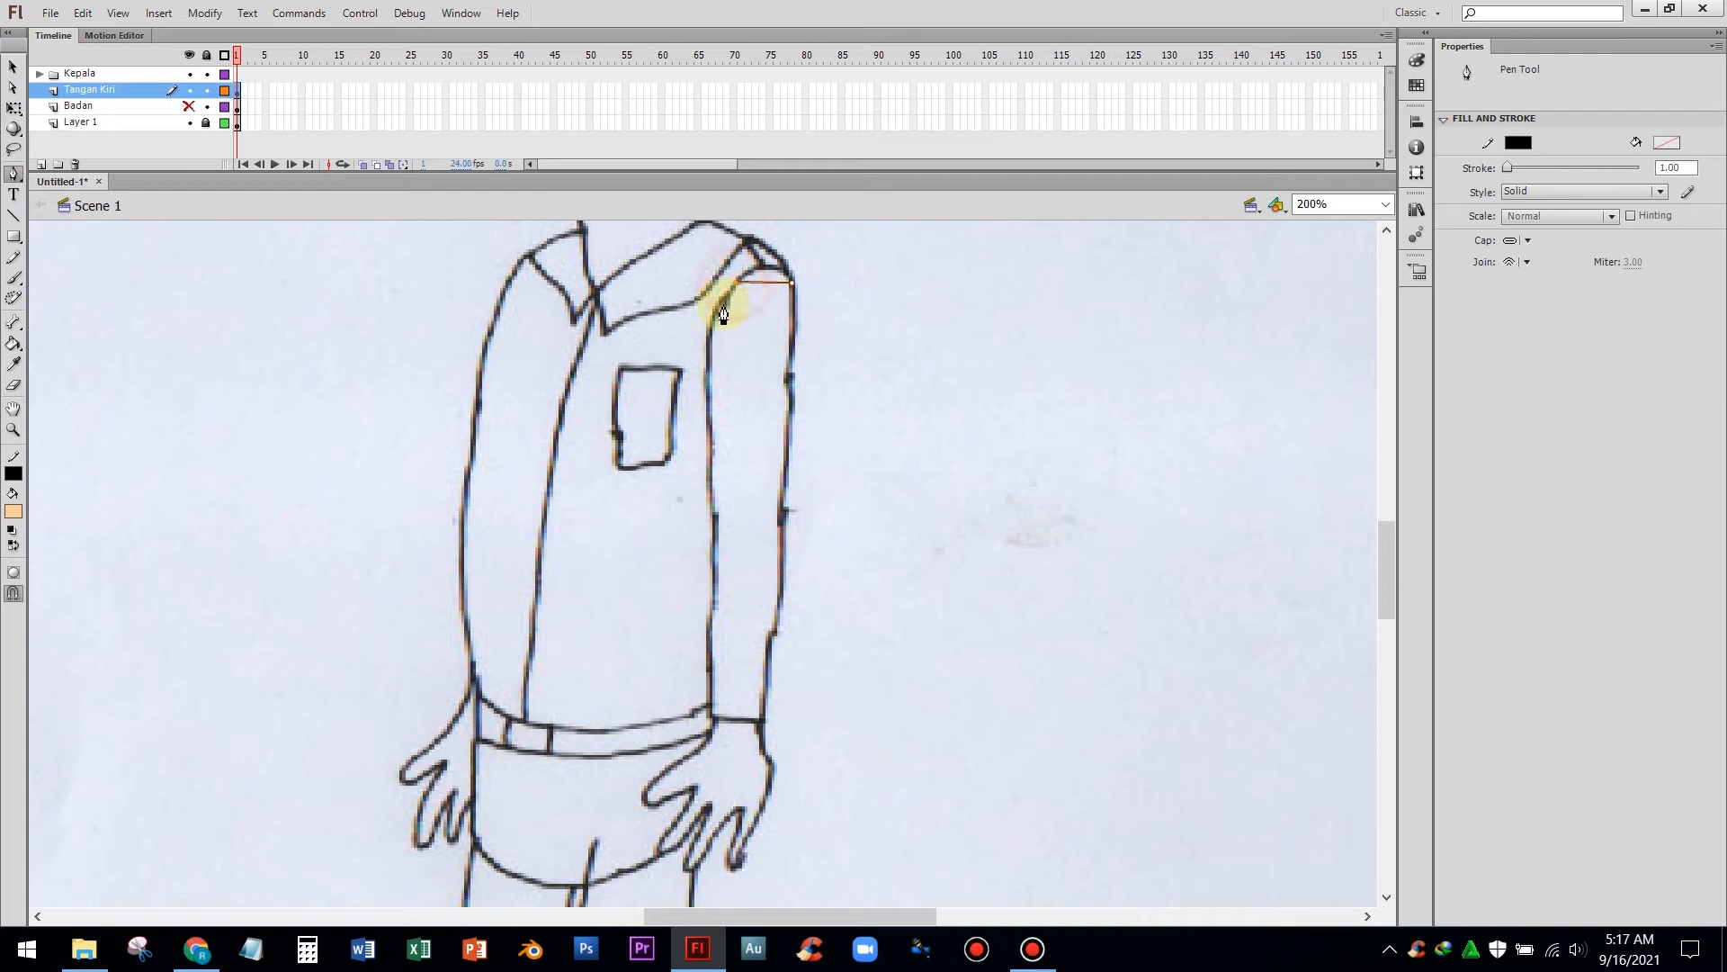
left_click(710, 327)
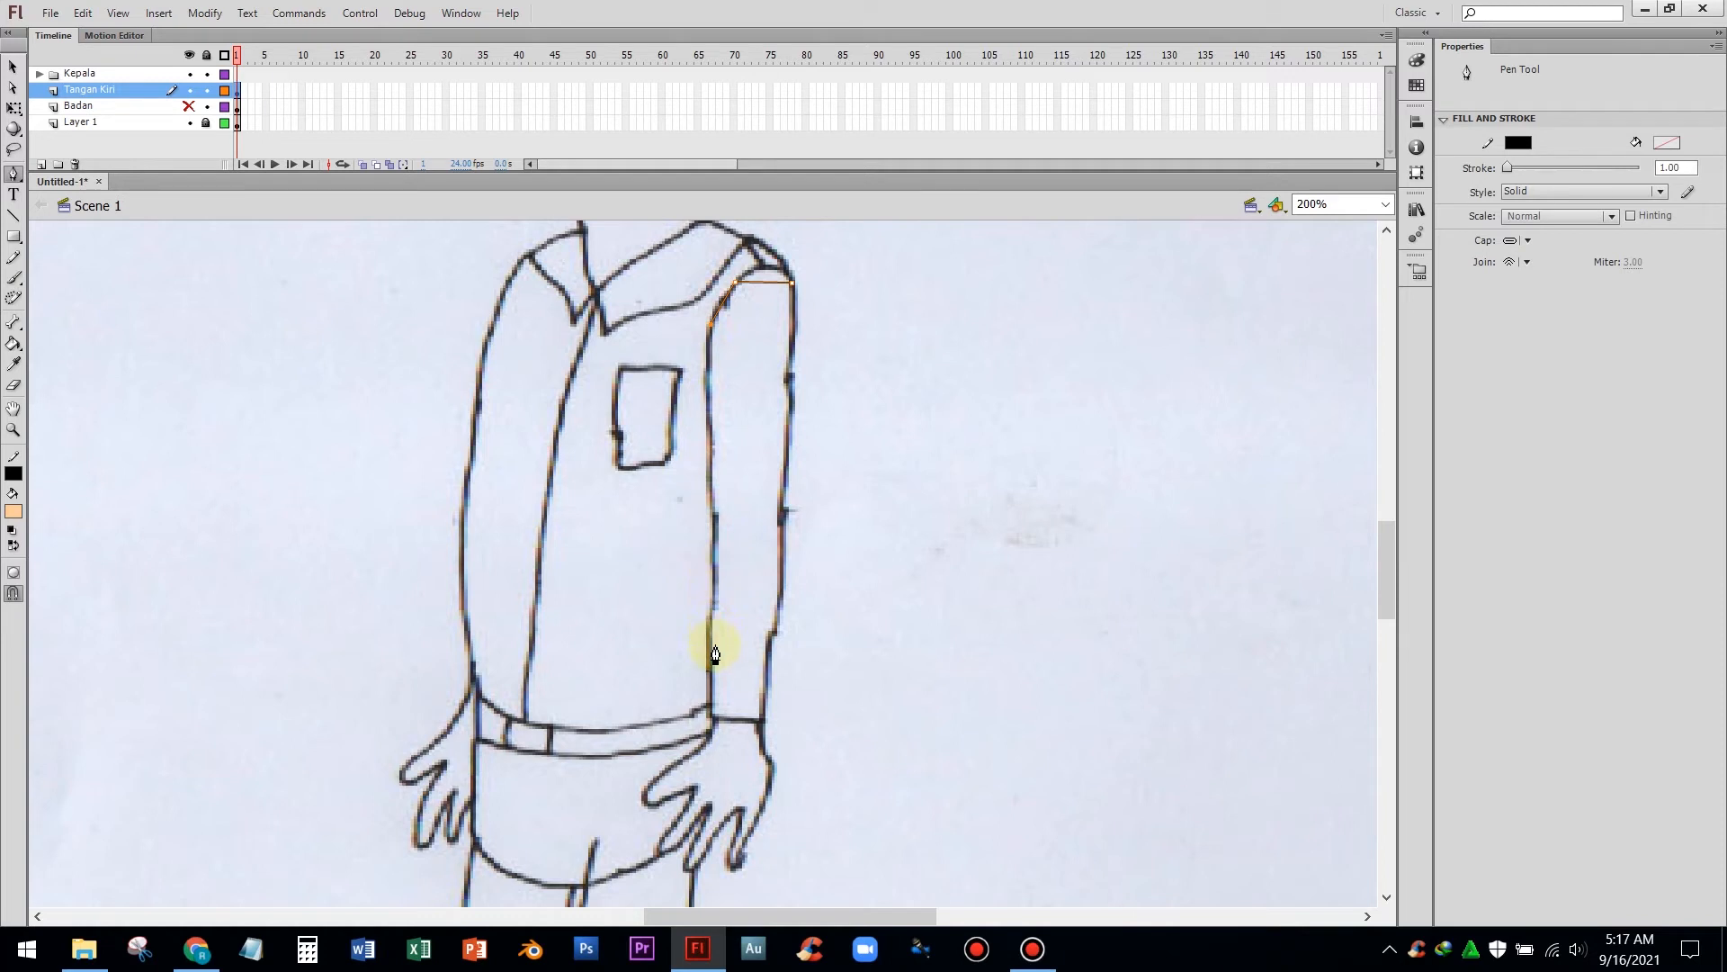
left_click(715, 515)
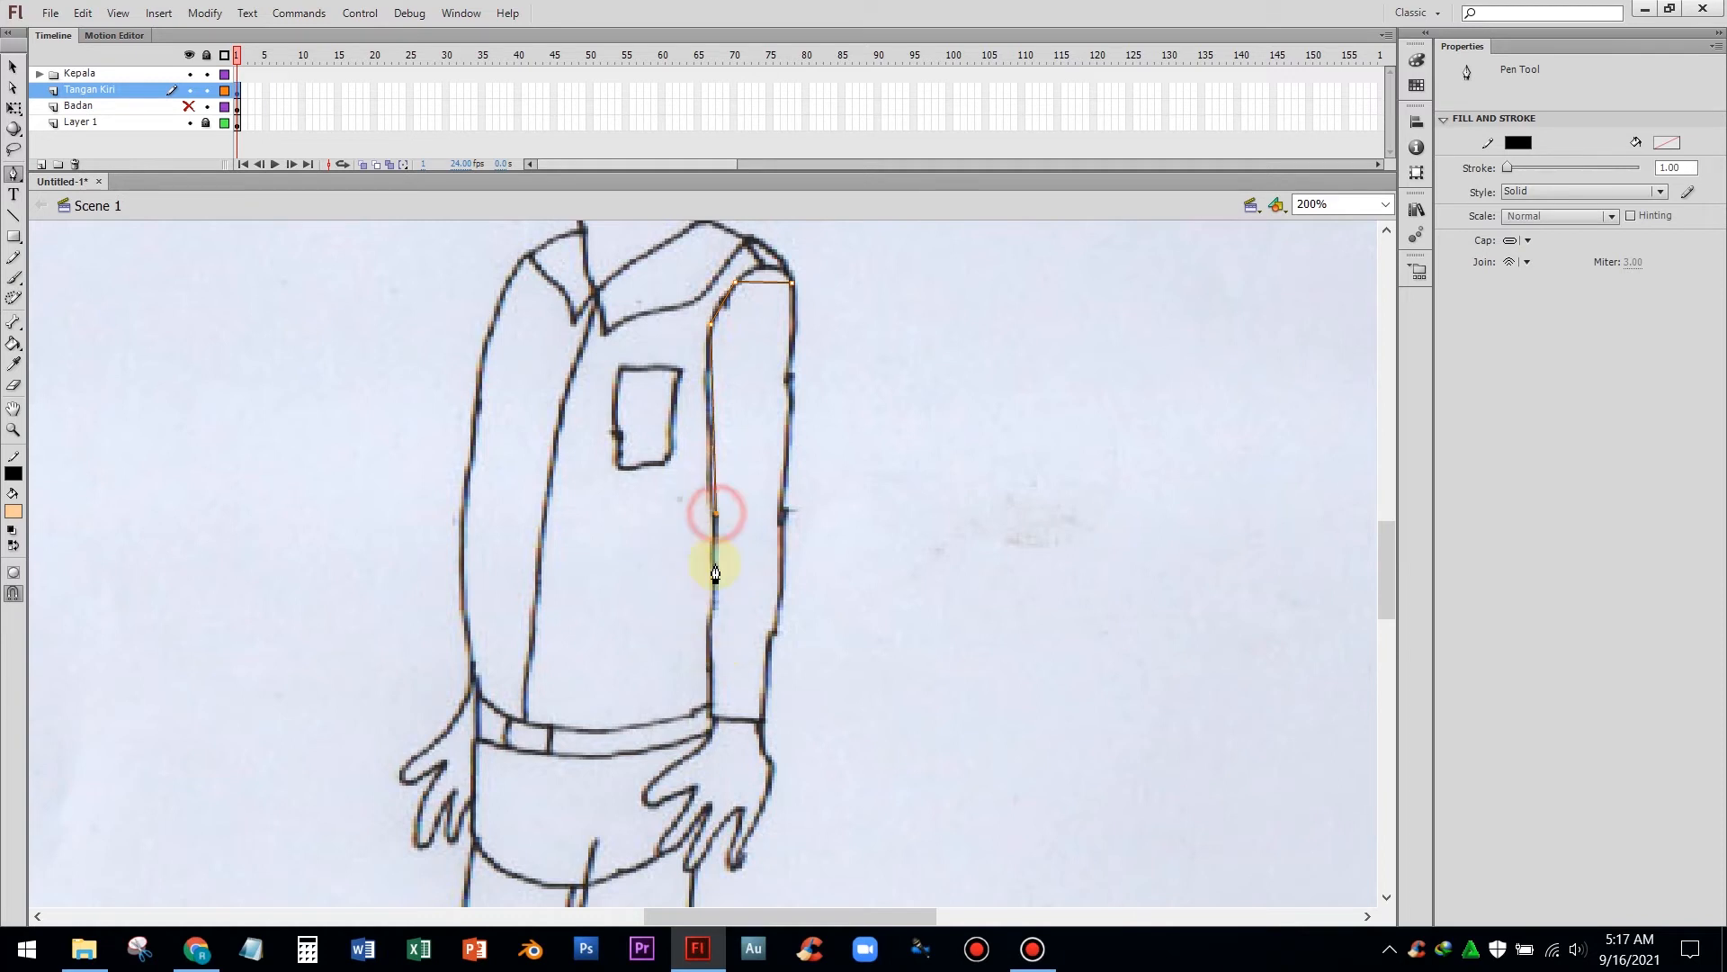
left_click(711, 718)
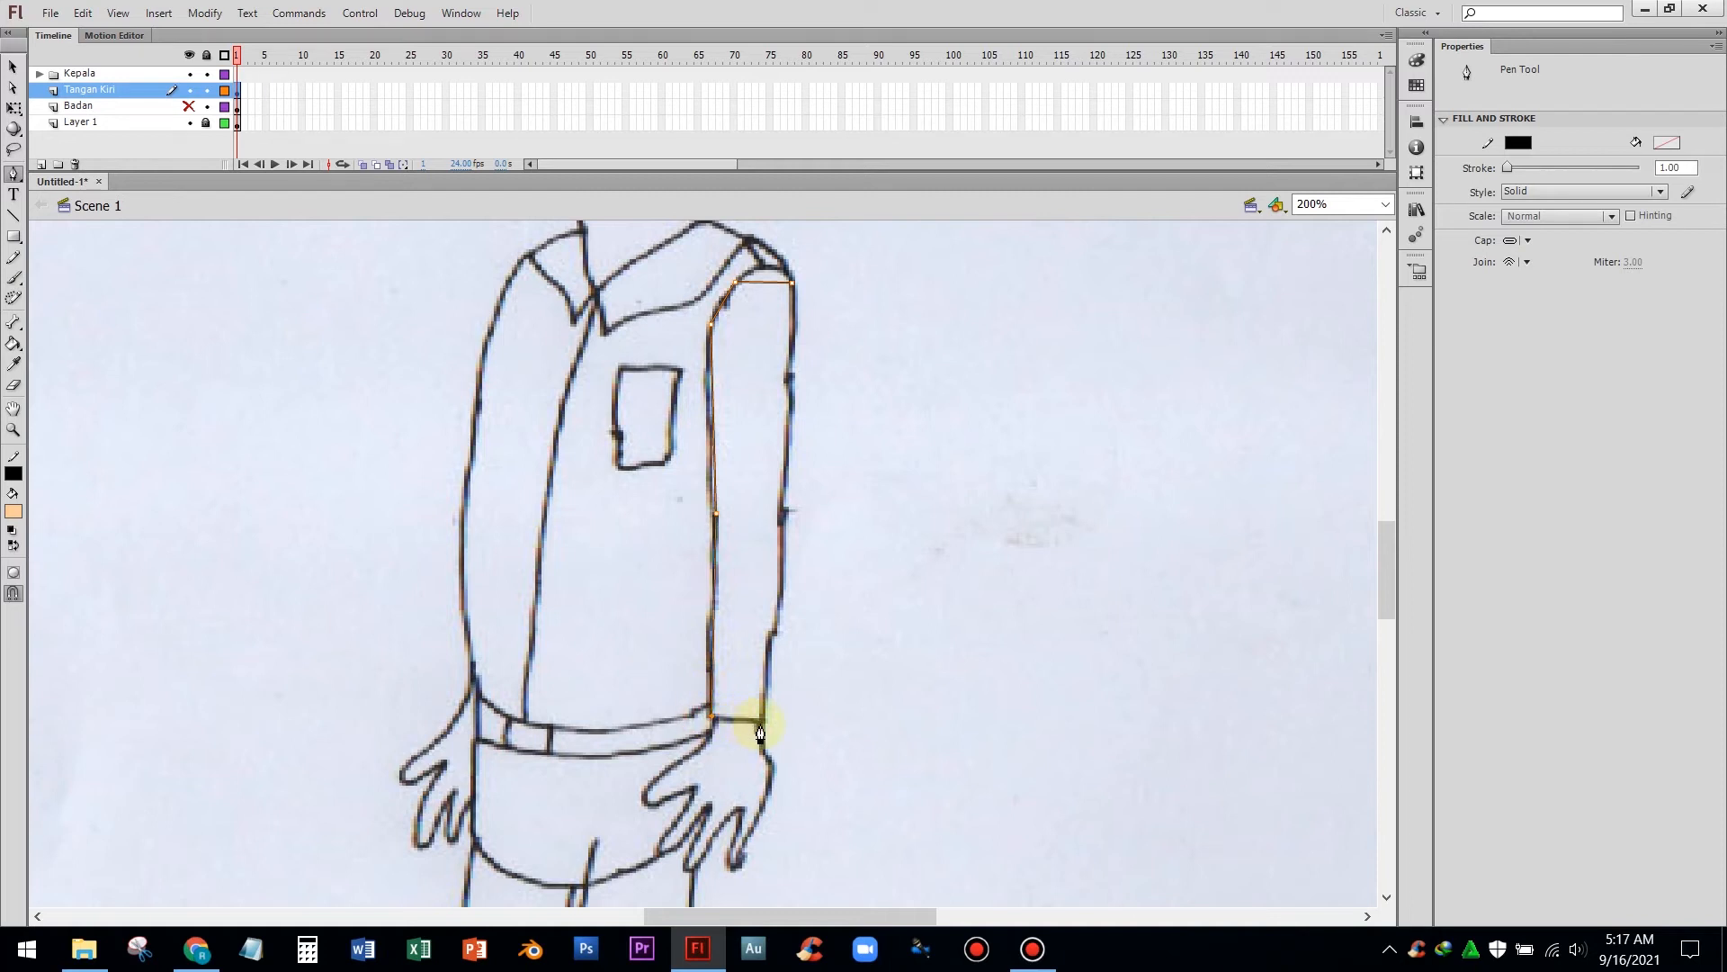
left_click(763, 722)
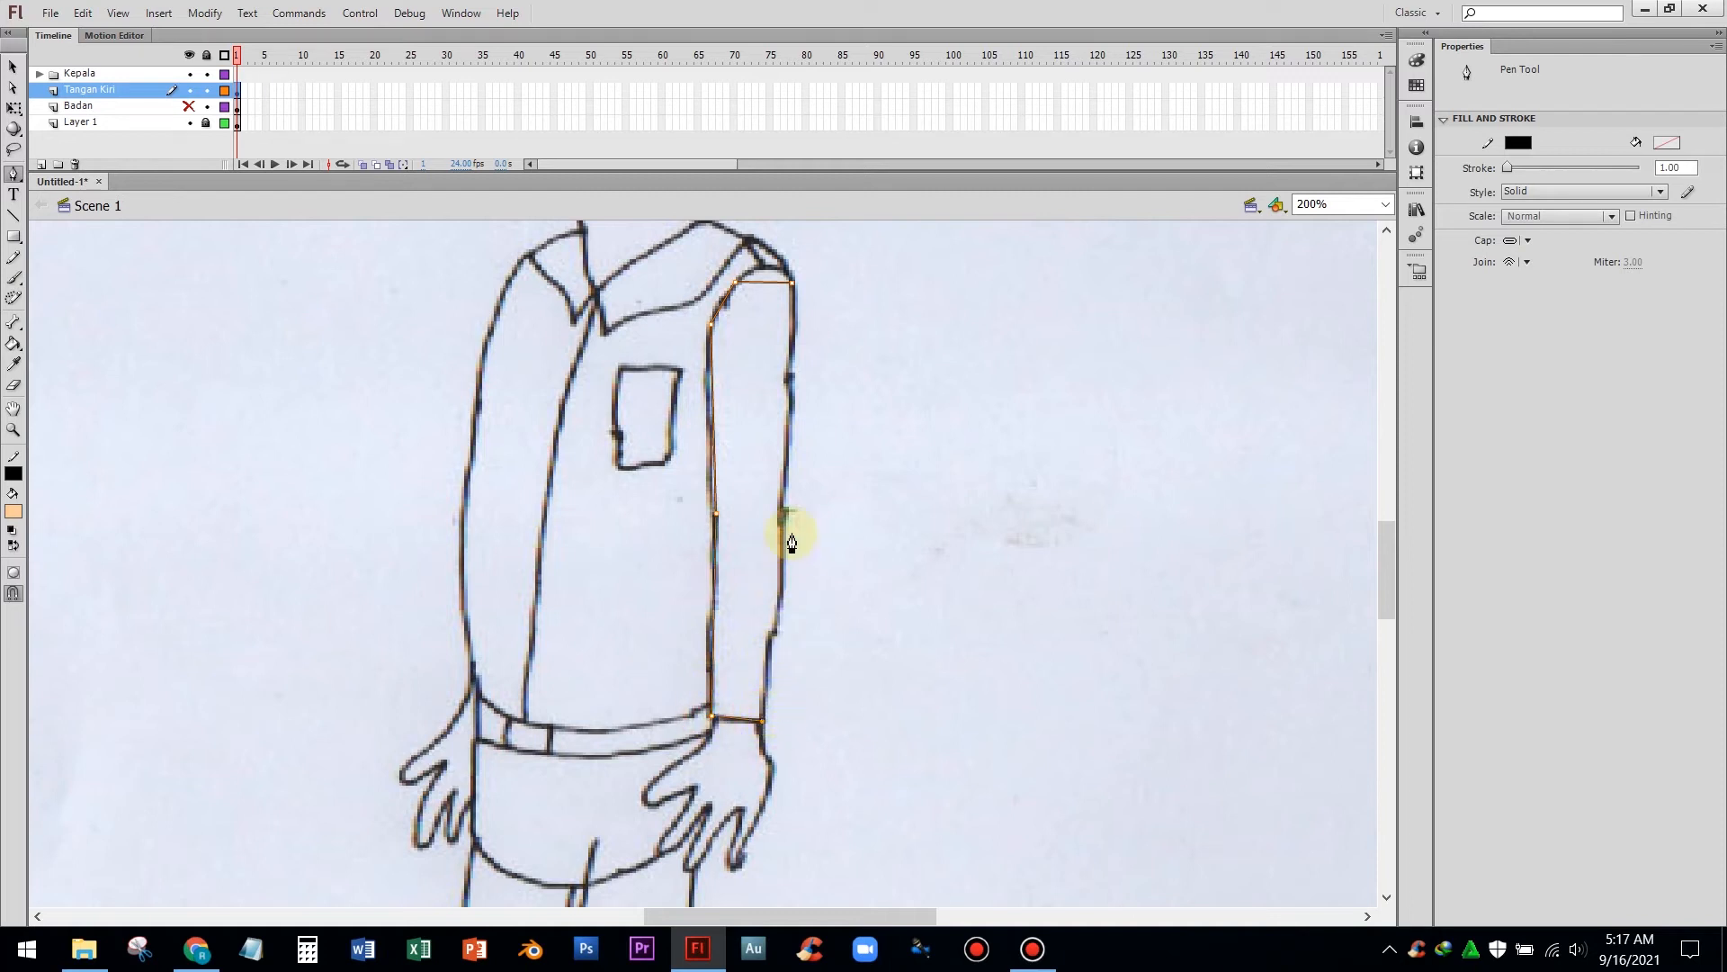
left_click(791, 437)
left_click(792, 283)
key("v")
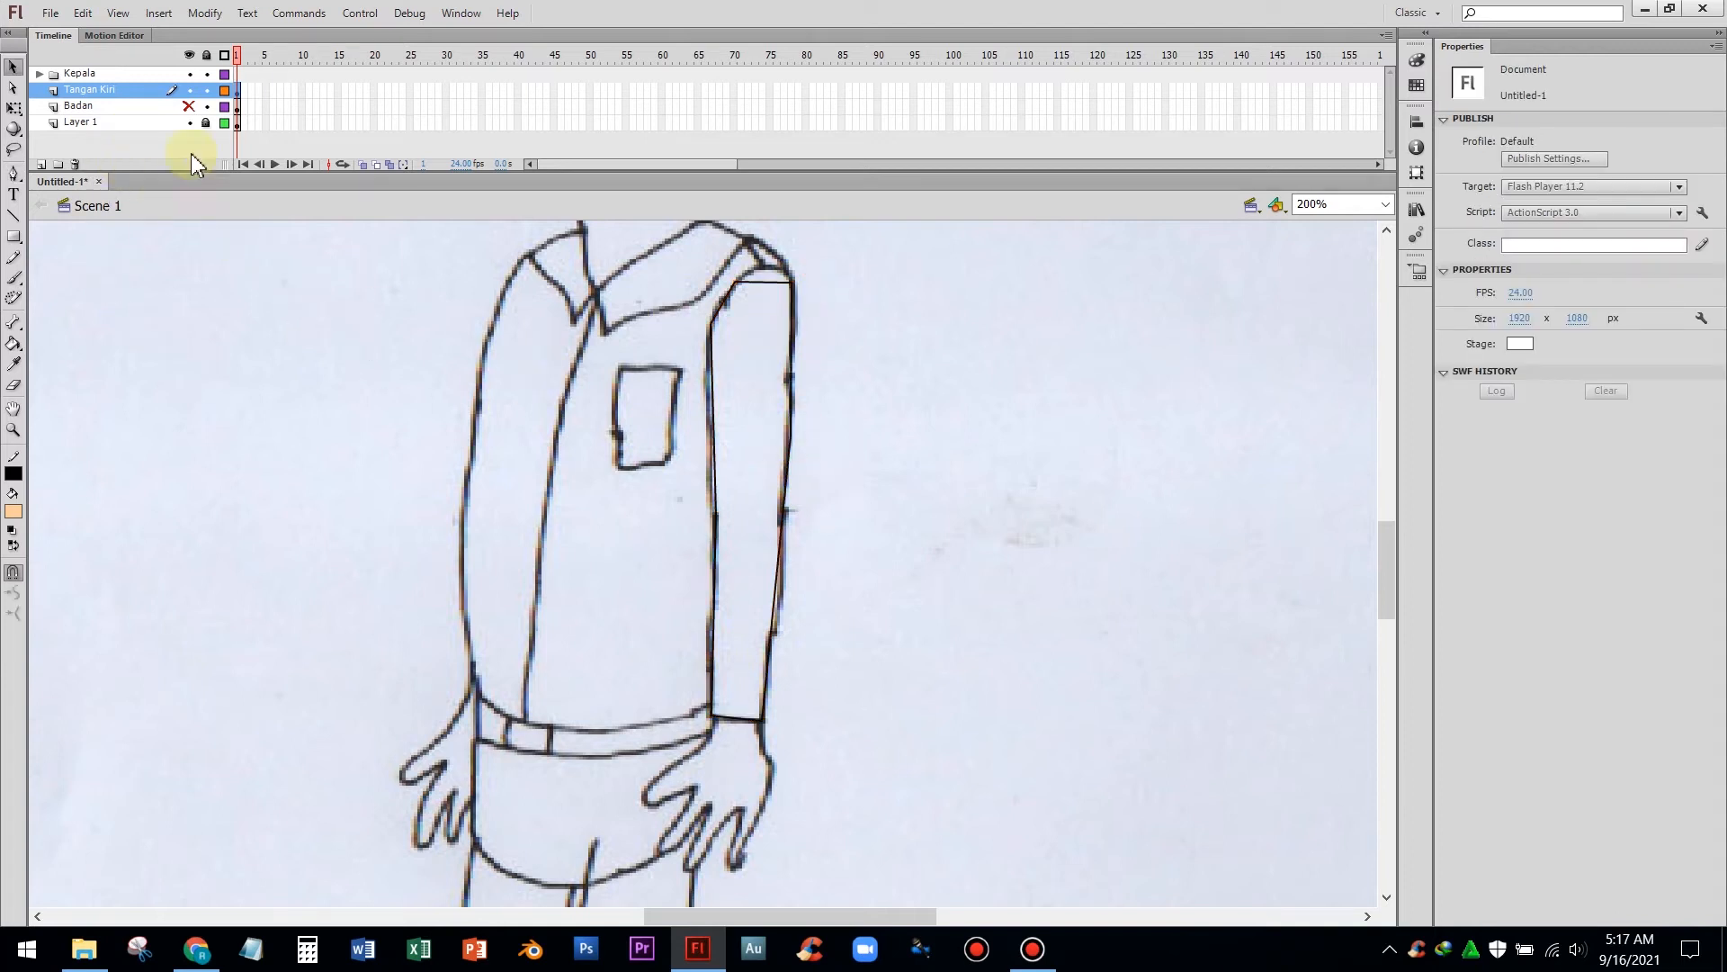
Bend the arm outline's straight segments into curves with the Selection tool to follow the sketch
left_click(13, 473)
left_click(31, 501)
left_click(12, 216)
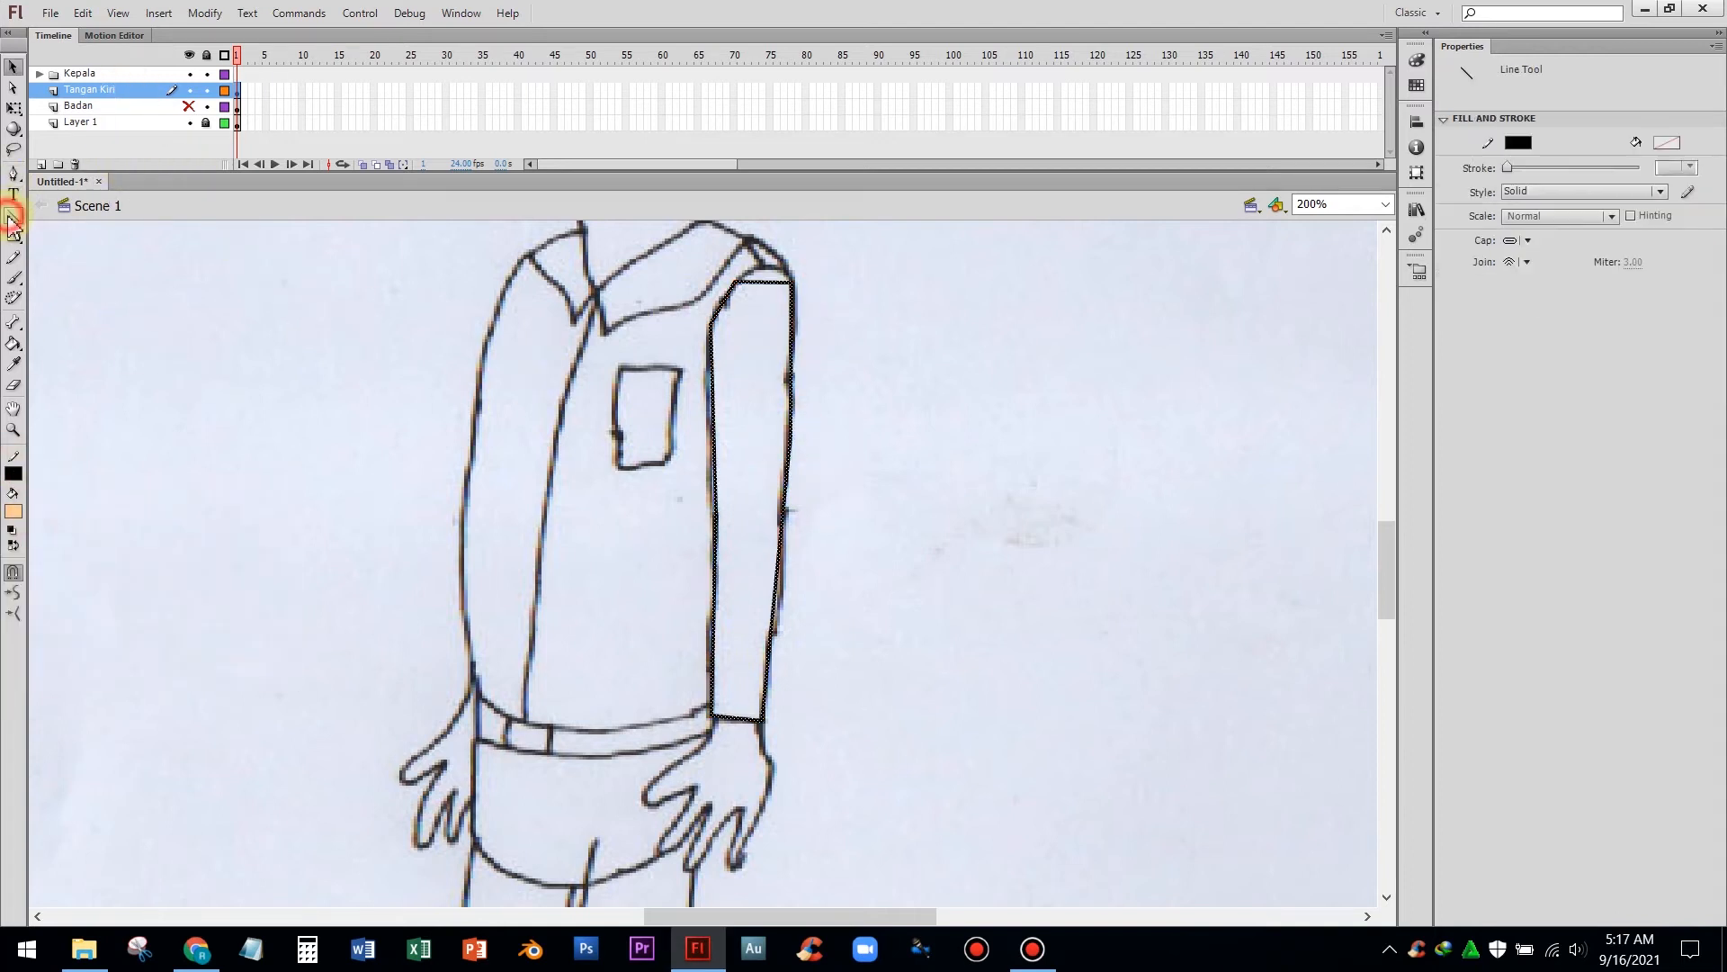
left_click(12, 68)
left_click_drag(762, 281, 721, 295)
left_click_drag(712, 390, 708, 395)
left_click_drag(716, 539, 719, 542)
left_click_drag(792, 370, 795, 371)
left_click_drag(788, 468, 790, 471)
left_click_drag(775, 612, 775, 645)
left_click_drag(714, 715, 717, 716)
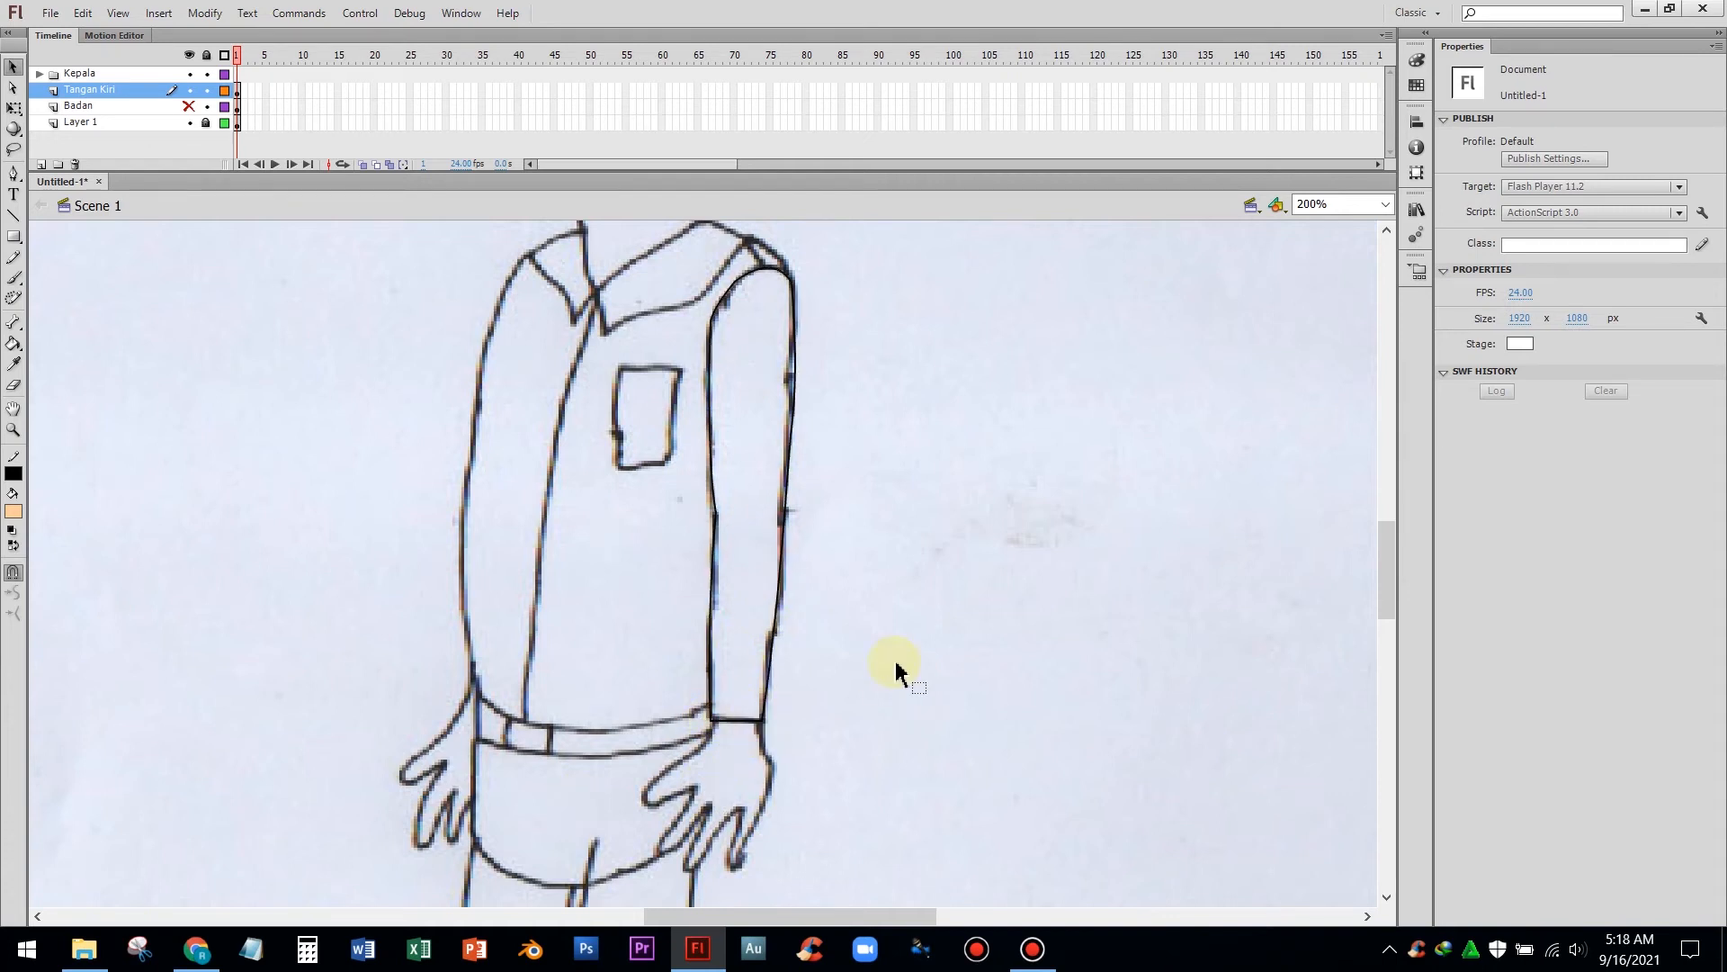
Trace the hand at the end of the arm on the right side of the drawing as a closed shape with the Pen tool
scroll(893, 657, "down", 3)
left_click(14, 174)
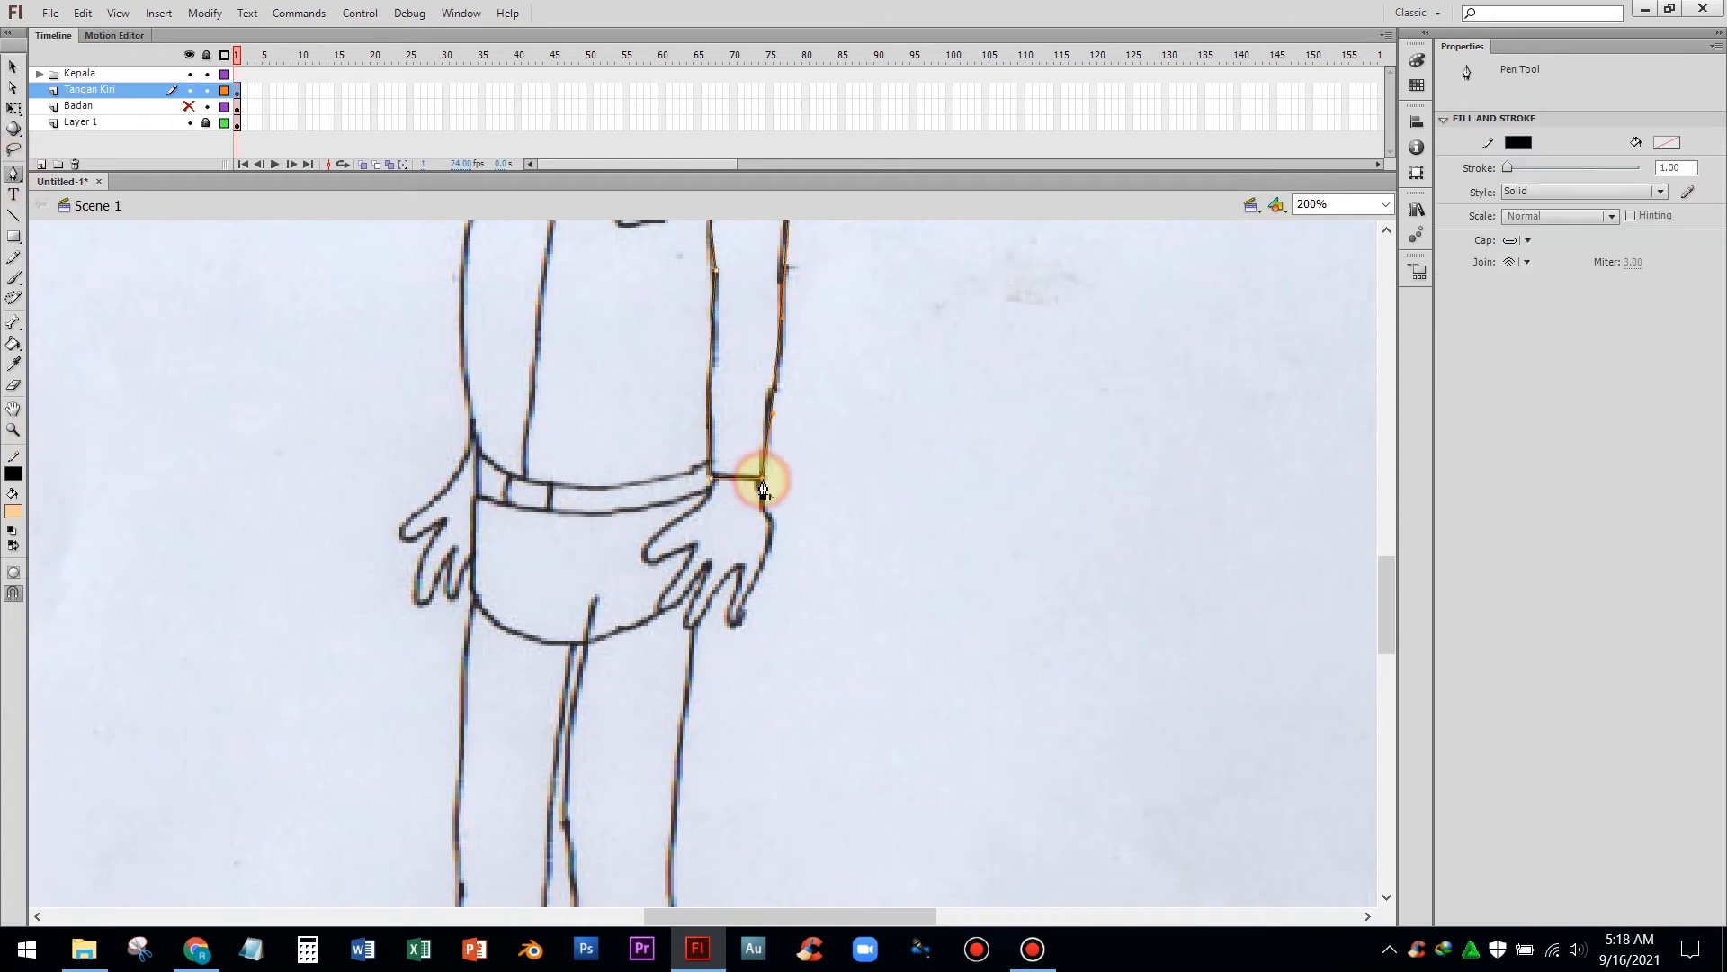
left_click(731, 622)
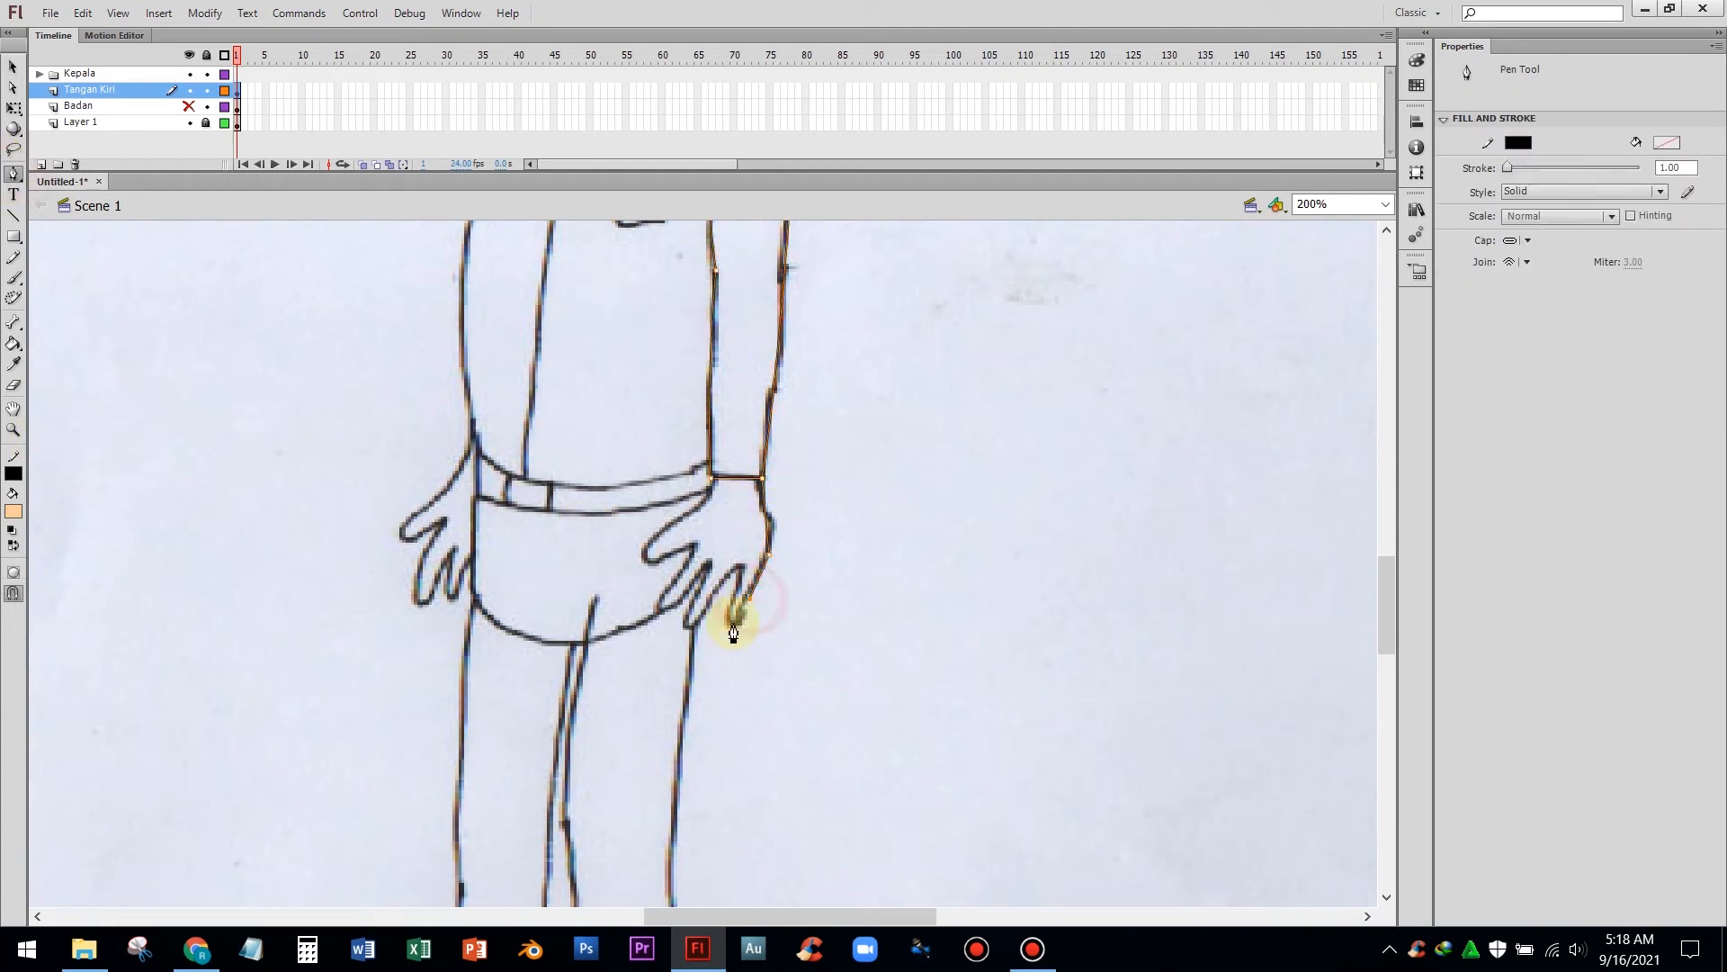
left_click(740, 568)
left_click(714, 598)
left_click(709, 560)
left_click(689, 624)
left_click(691, 546)
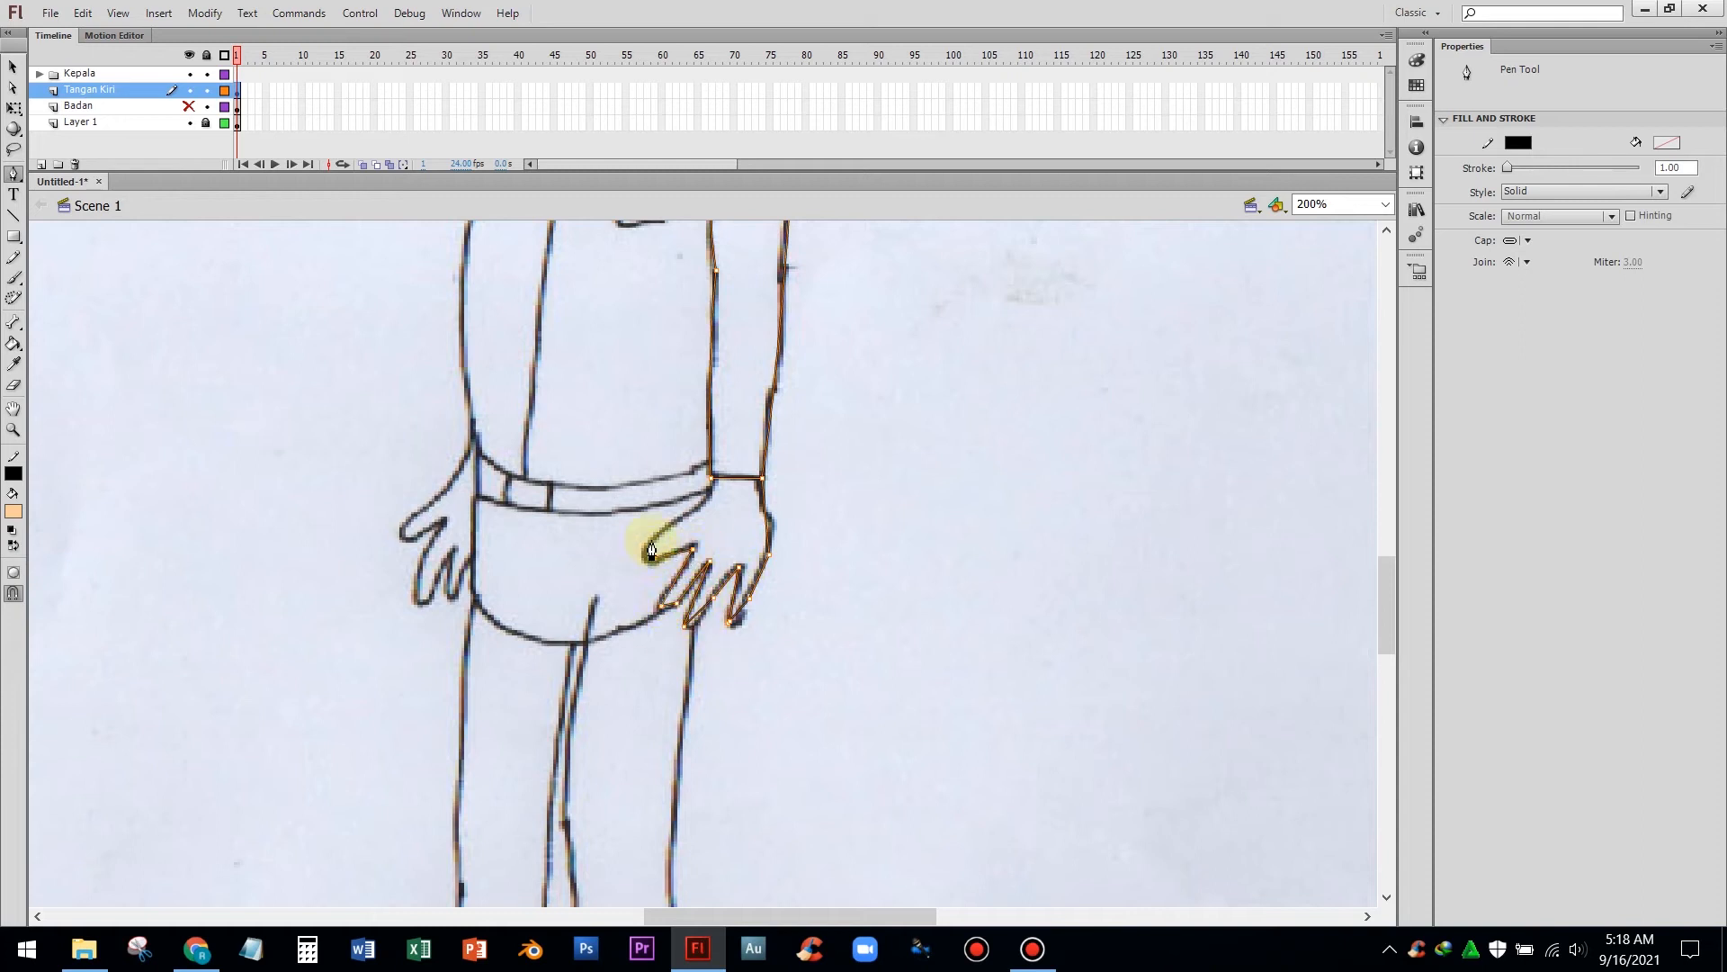
left_click(712, 480)
key("v")
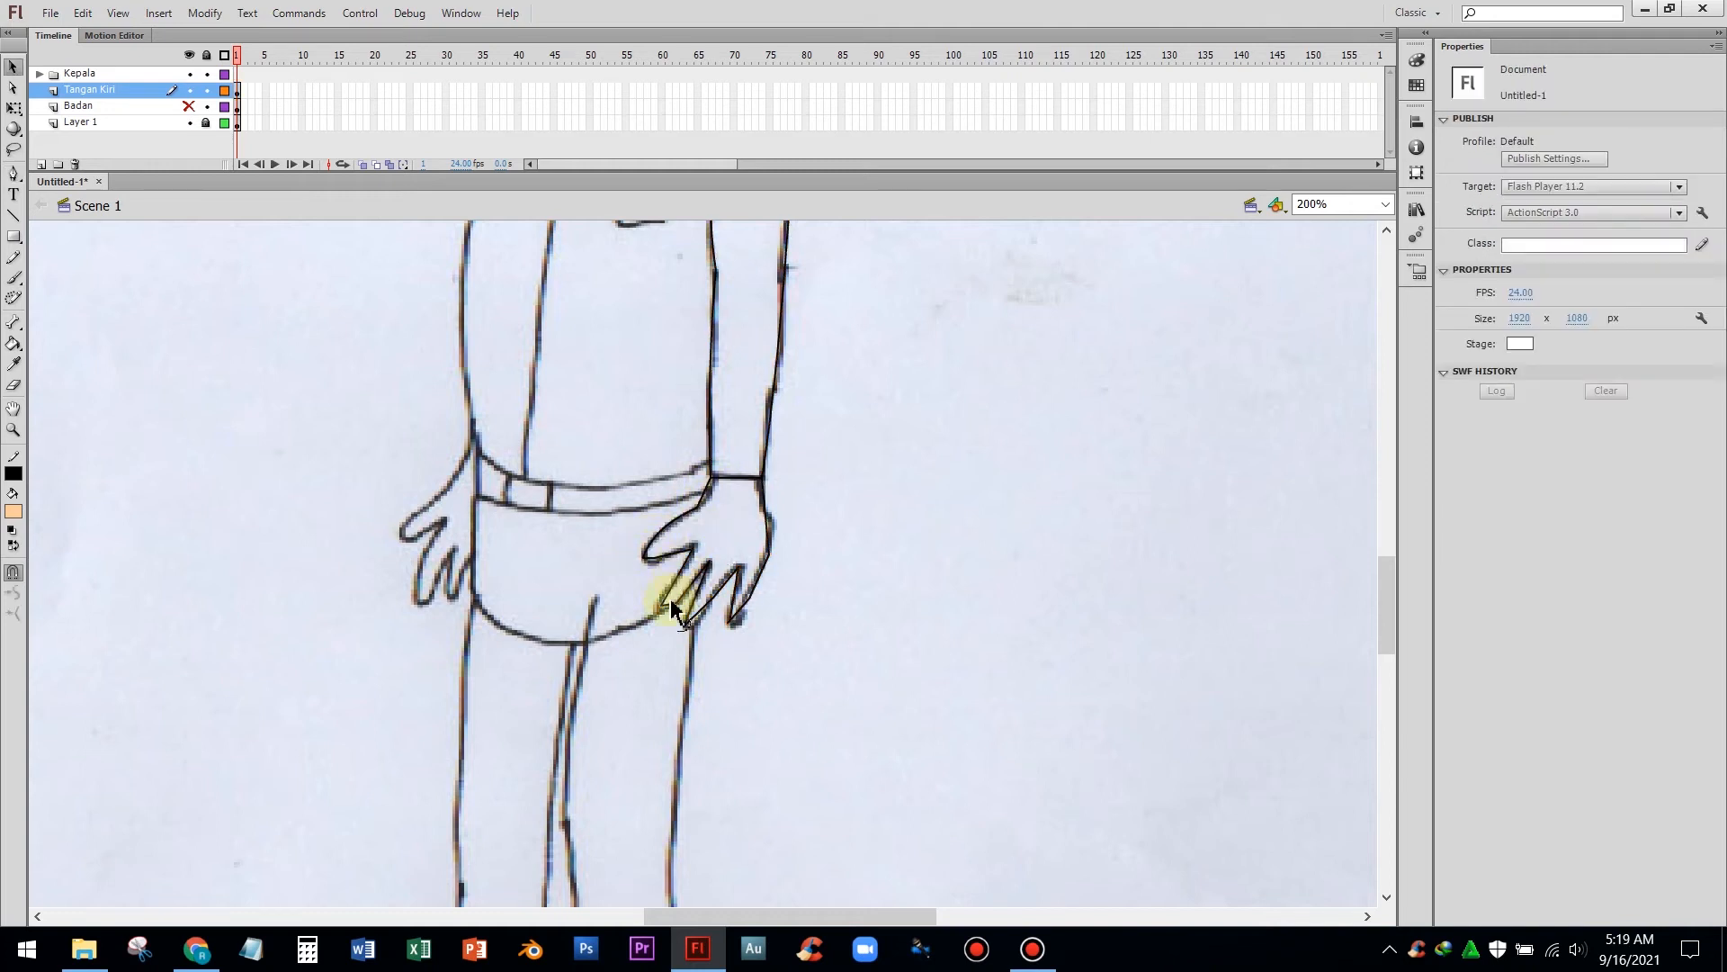
Bend the hand outline's straight segments into curves with the Selection tool to follow the fingers in the sketch
left_click(667, 613)
mouse_move(668, 614)
left_mouse_down()
mouse_move(740, 615)
mouse_move(732, 631)
left_mouse_up()
key("ctrl+equal")
left_click_drag(829, 483, 838, 490)
left_click(621, 562)
left_click_drag(619, 555, 601, 549)
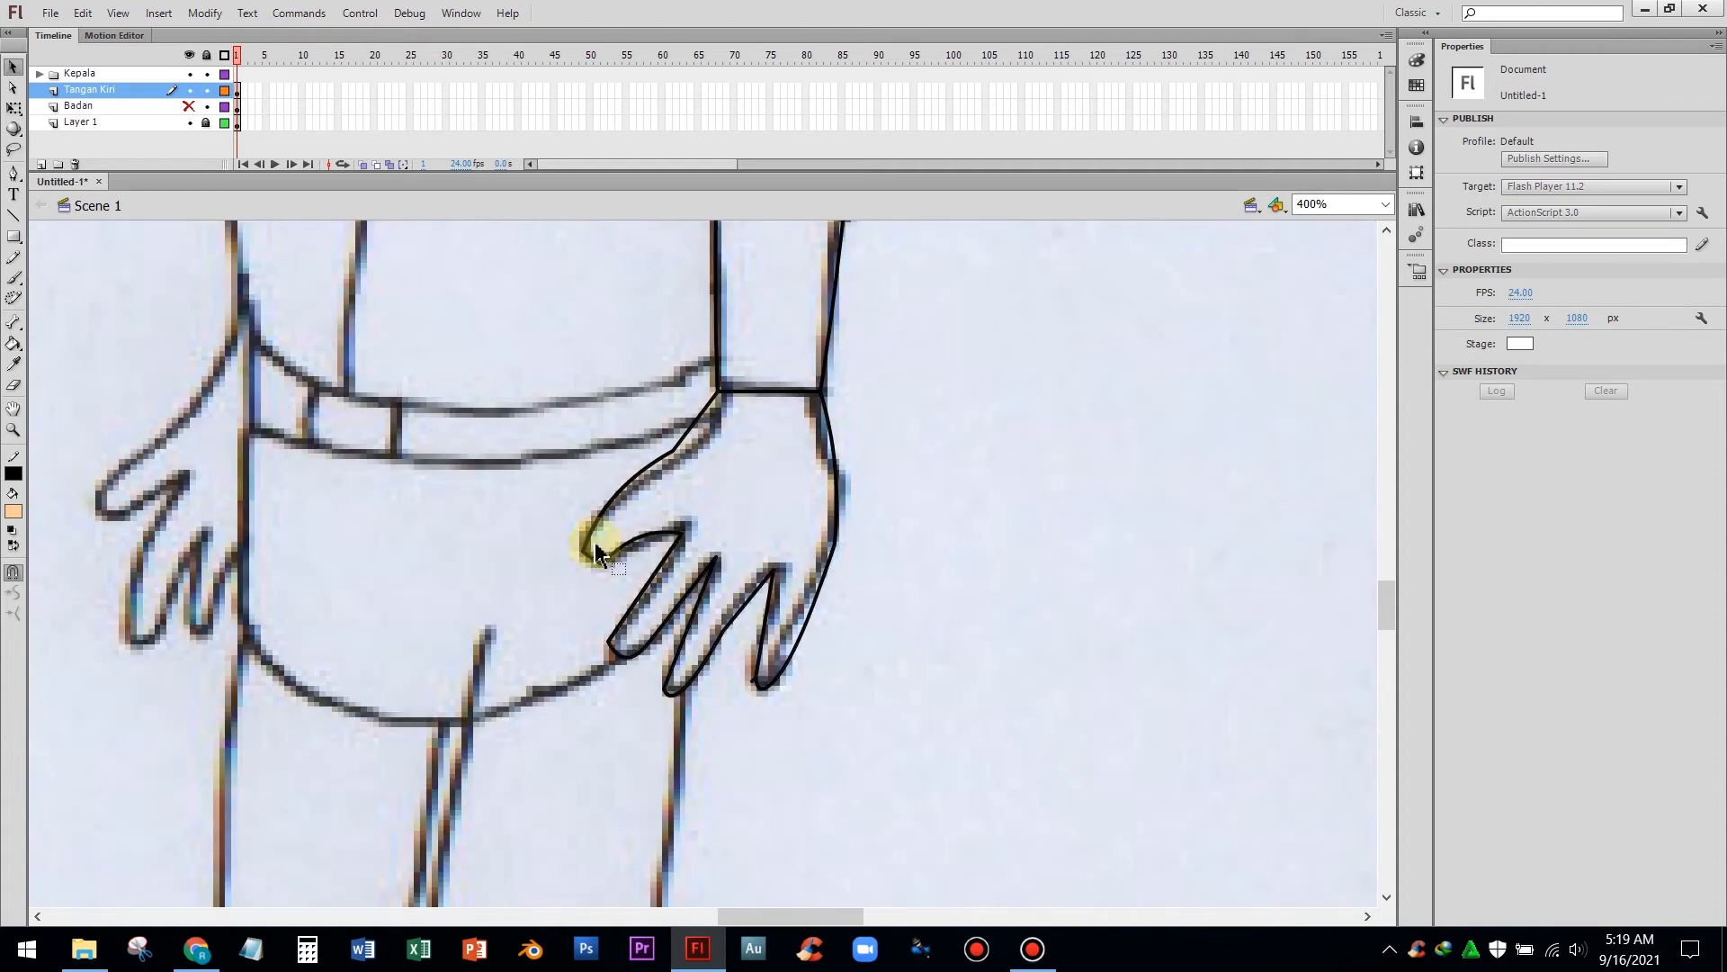
Sample the shirt's red with the Eyedropper and fill the traced sleeve with it
scroll(596, 551, "up", 5)
key("ctrl+minus")
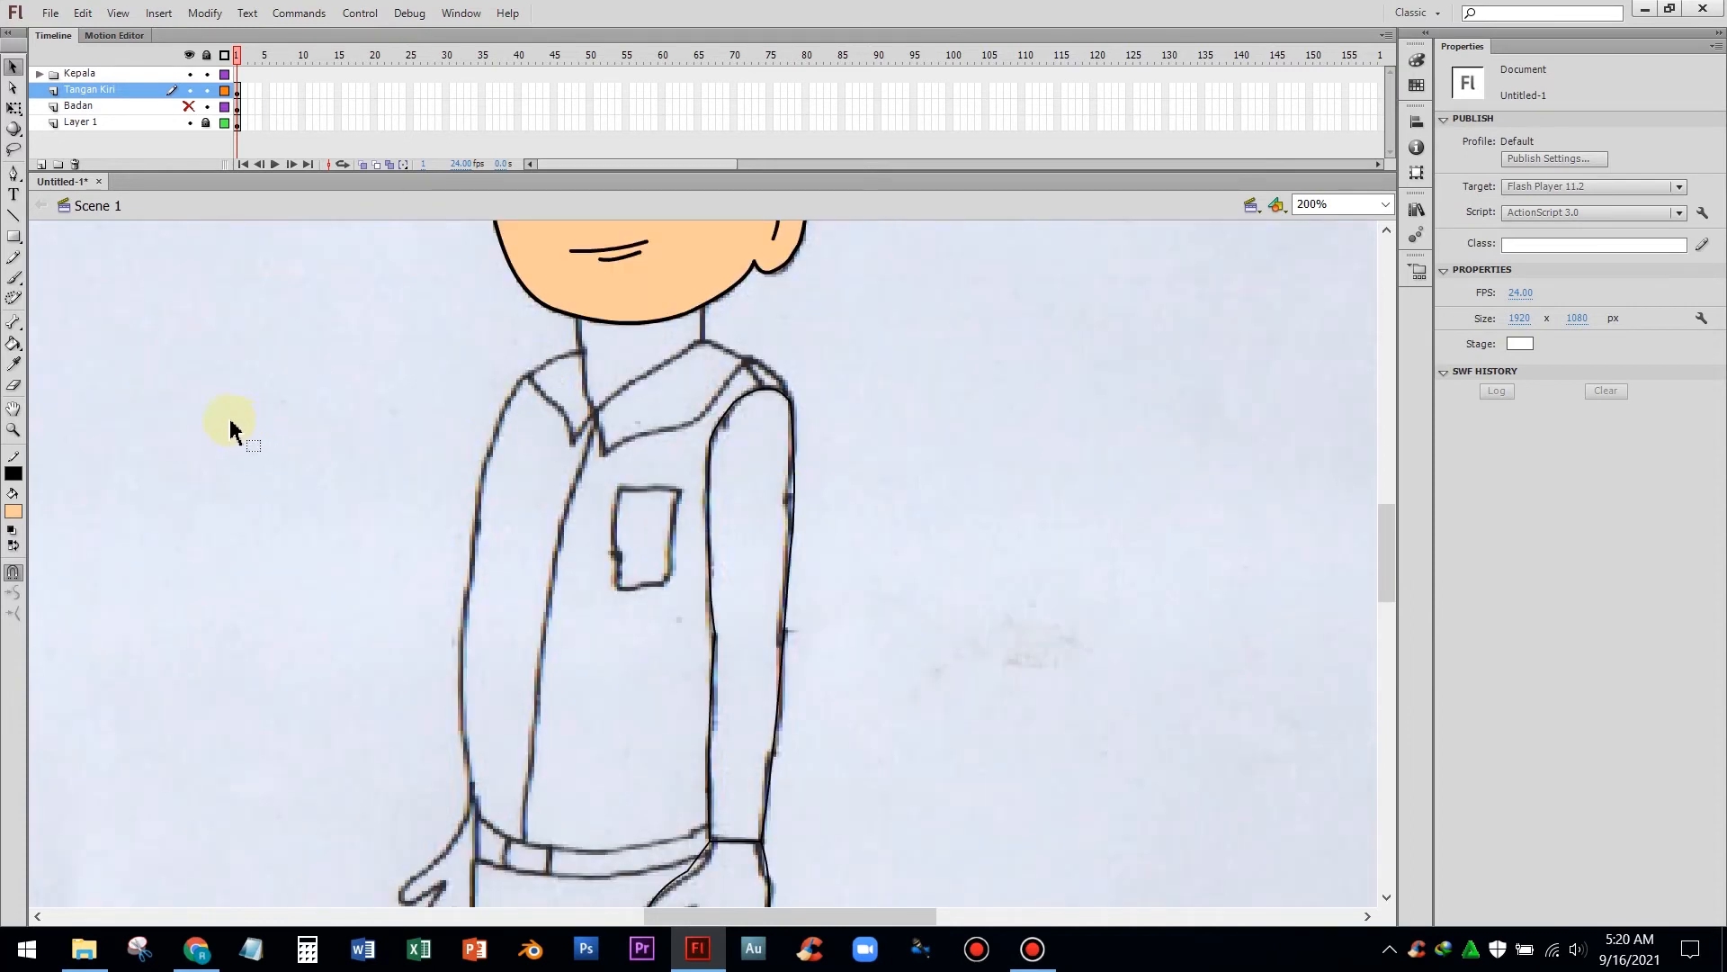
left_click(190, 107)
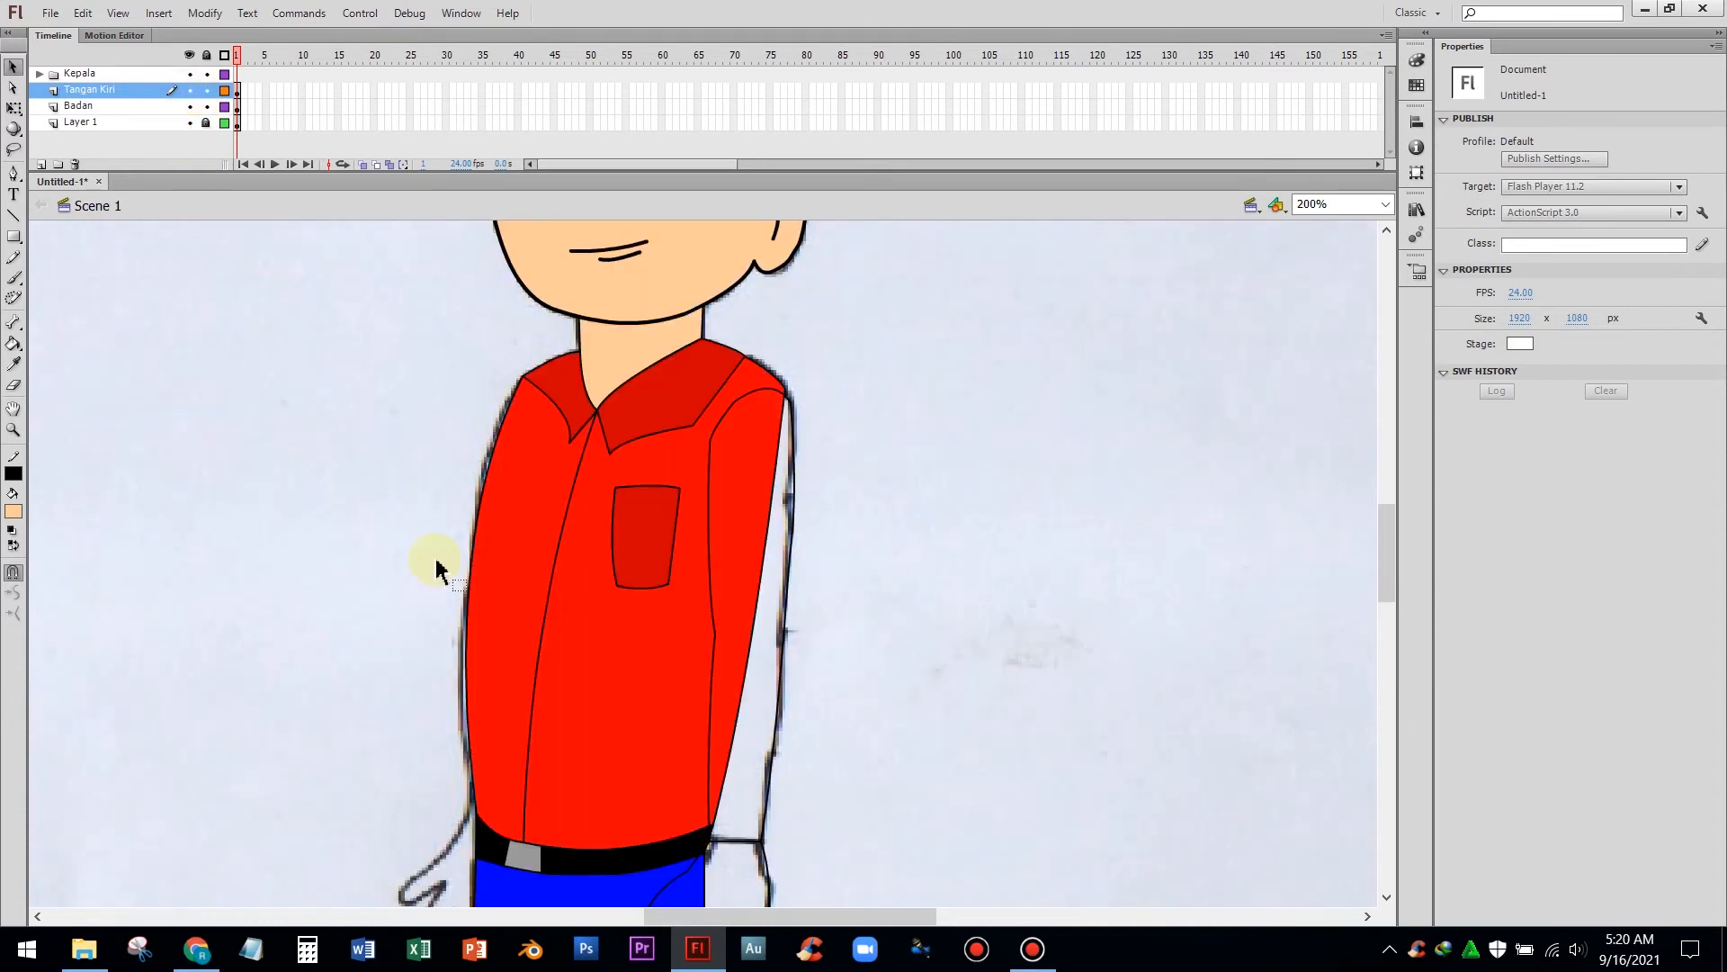
left_click(17, 366)
left_click(512, 556)
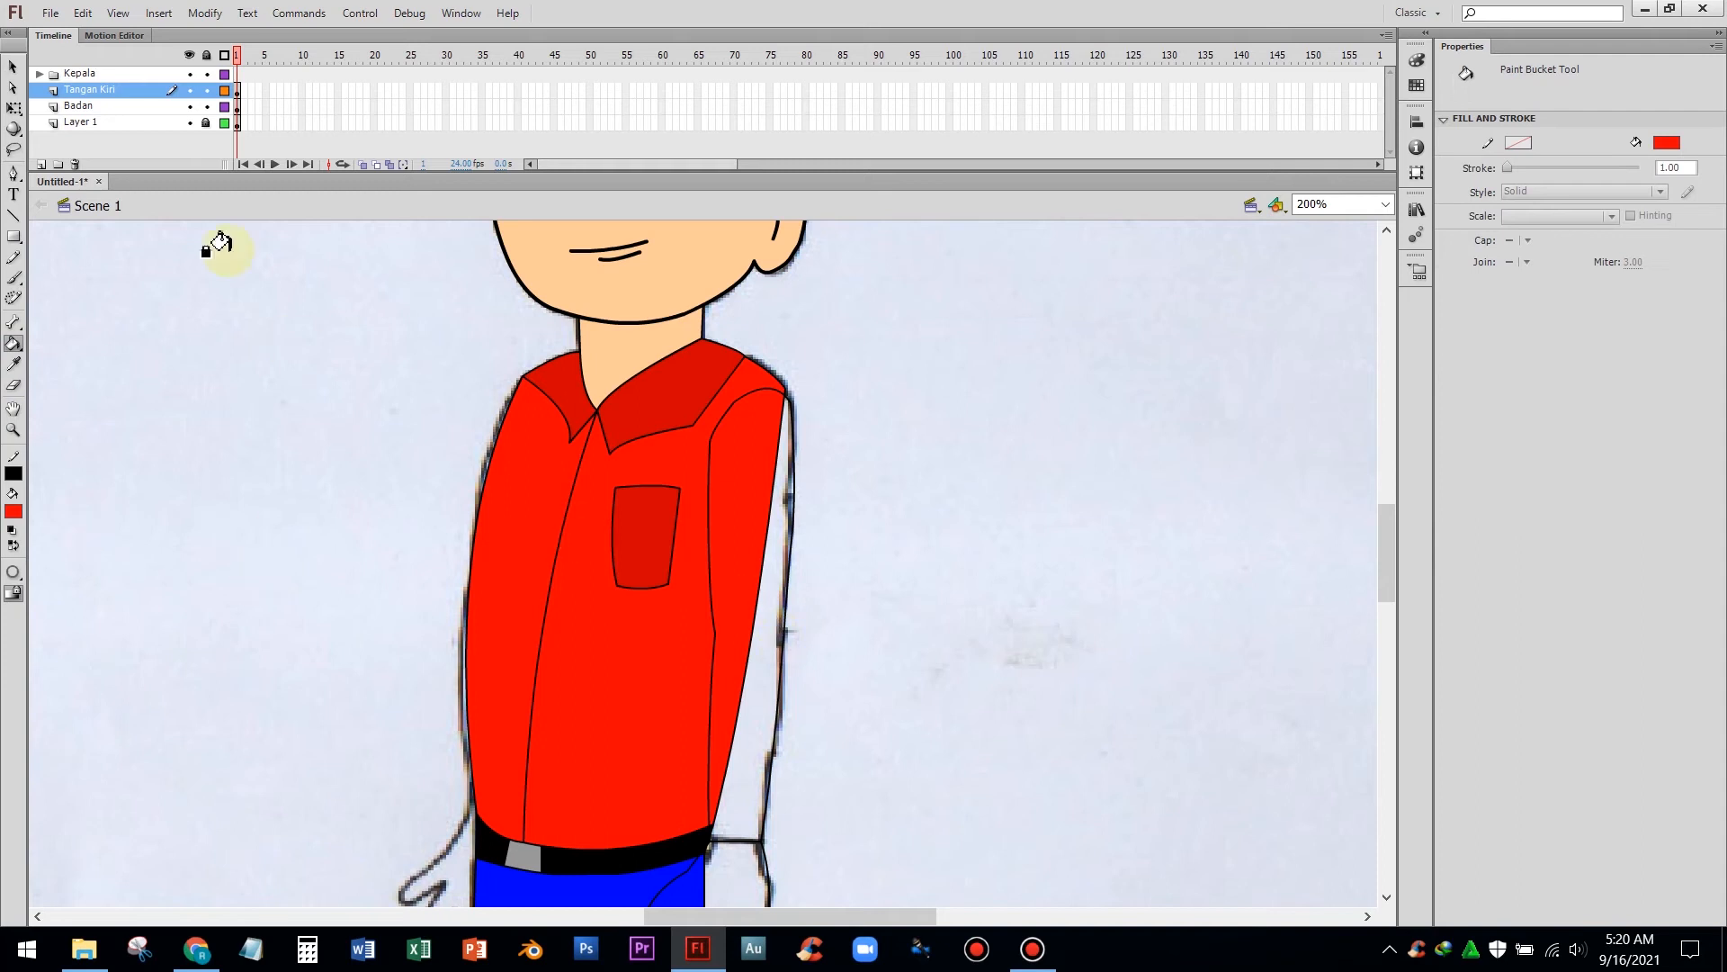
left_click(754, 661)
Sample the skin colour from the face and fill the traced hand with it
scroll(347, 401, "down", 3)
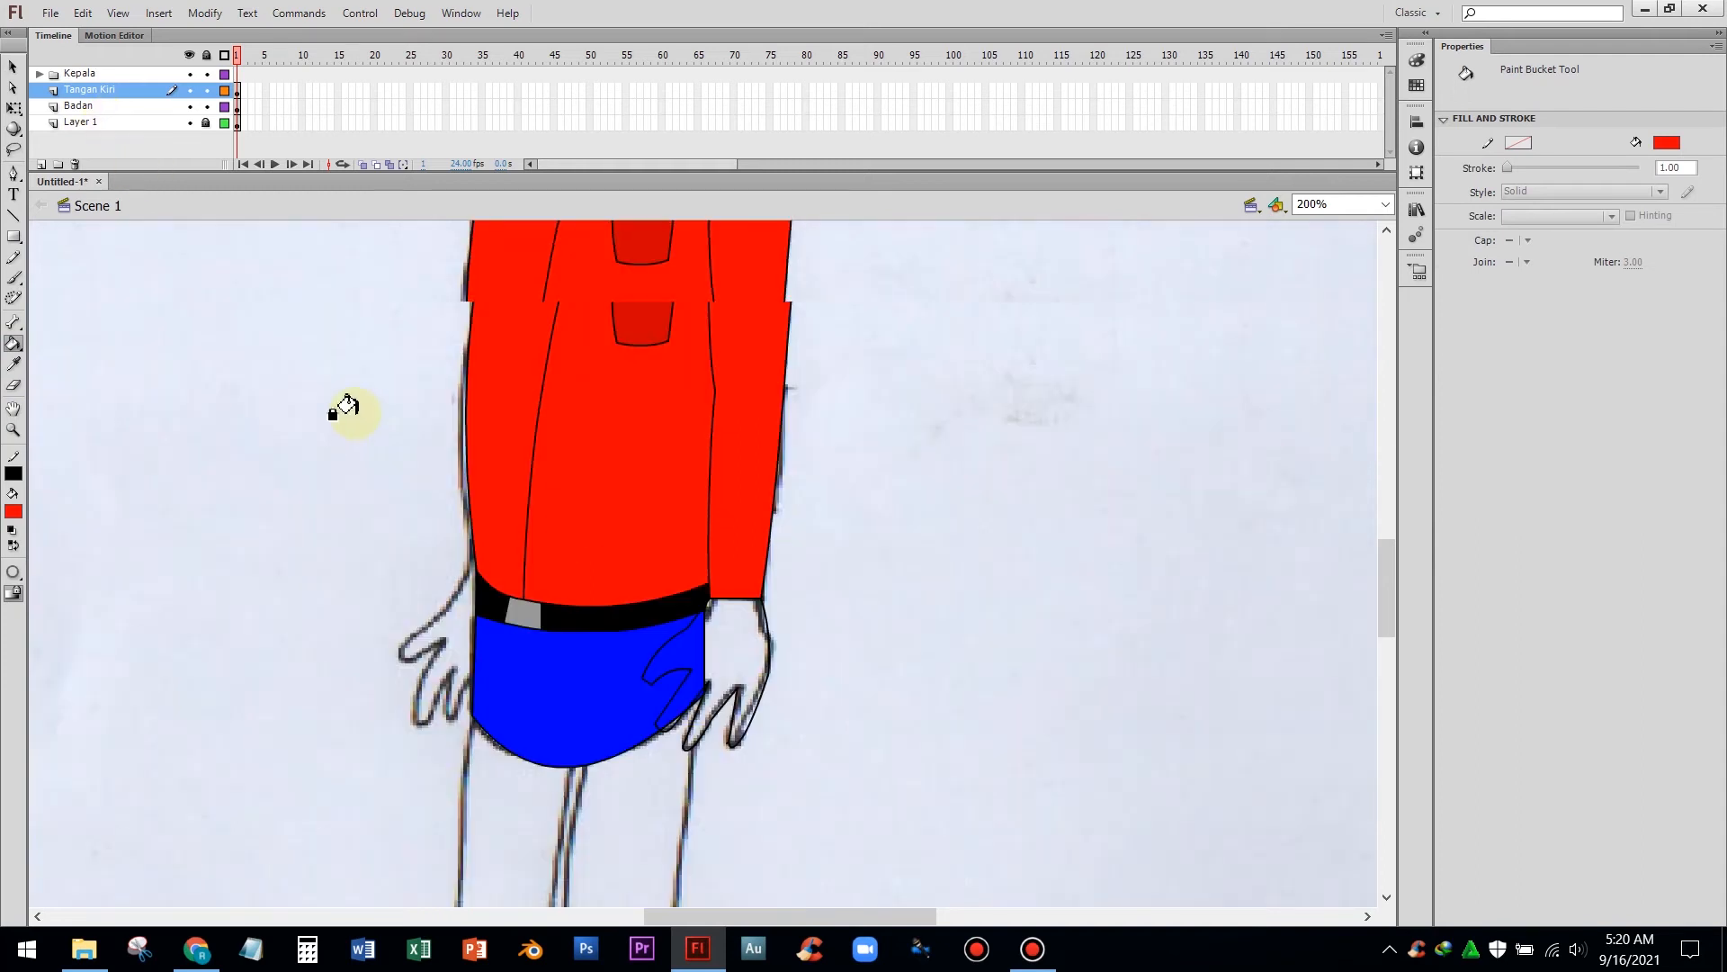
scroll(34, 309, "up", 2)
left_click(16, 364)
left_click(515, 310)
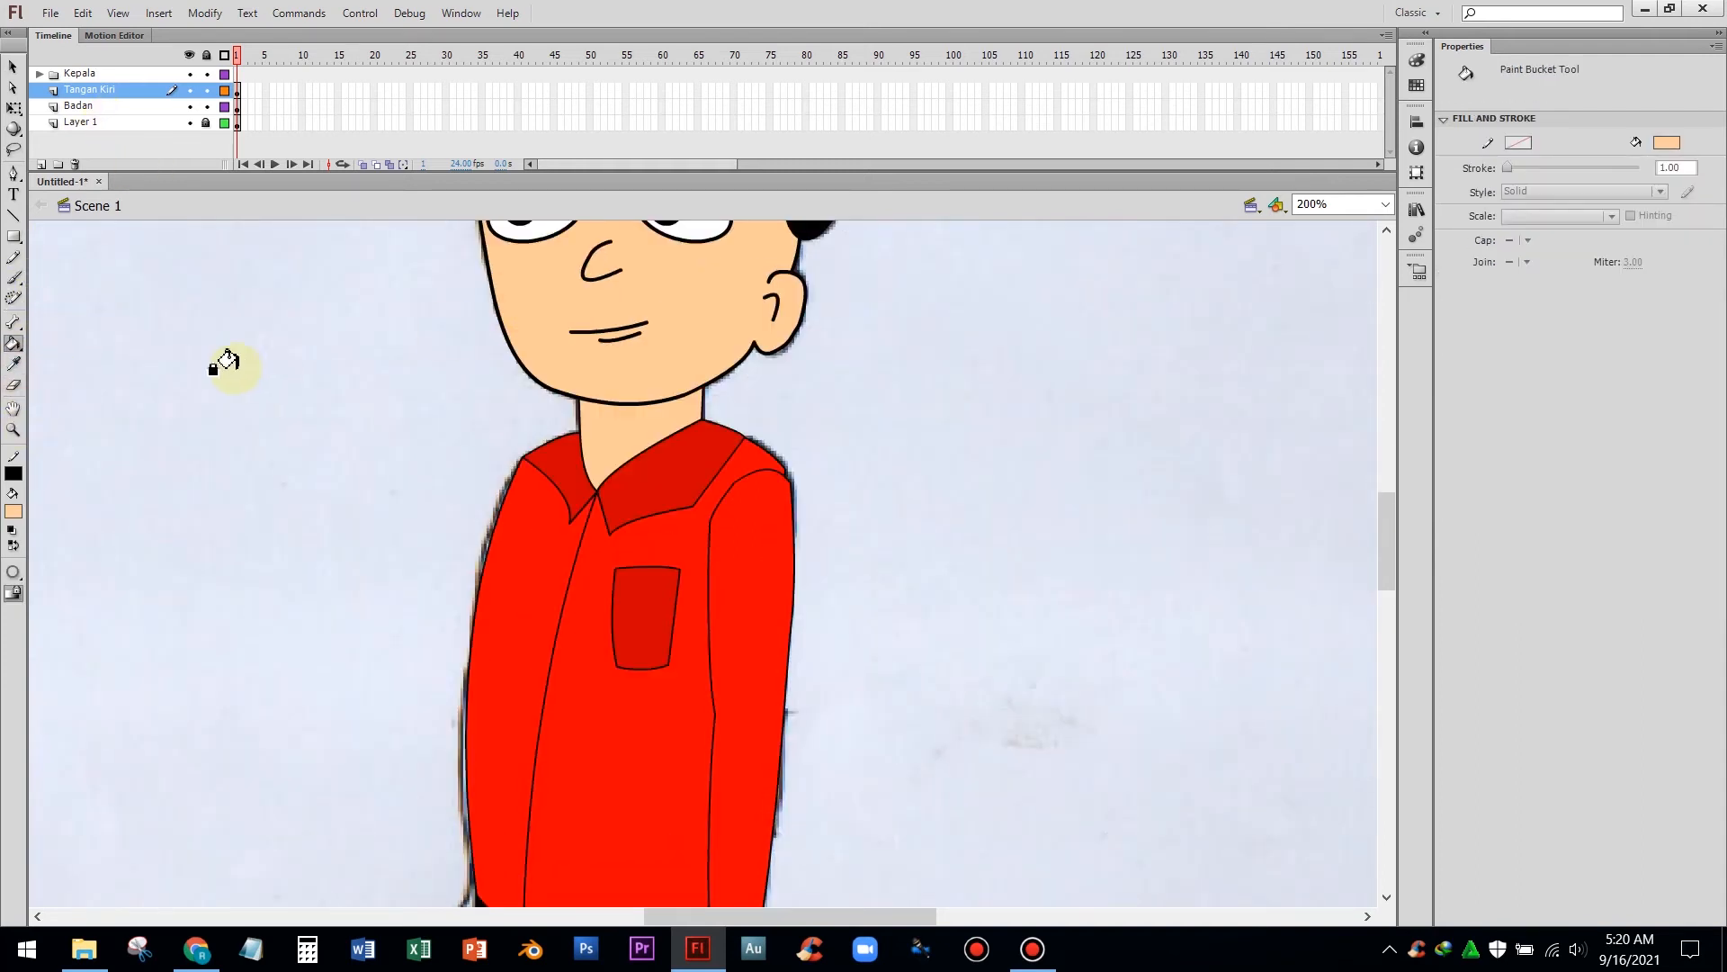
scroll(691, 542, "down", 3)
left_click(723, 486)
scroll(869, 517, "up", 4)
scroll(827, 524, "down", 1)
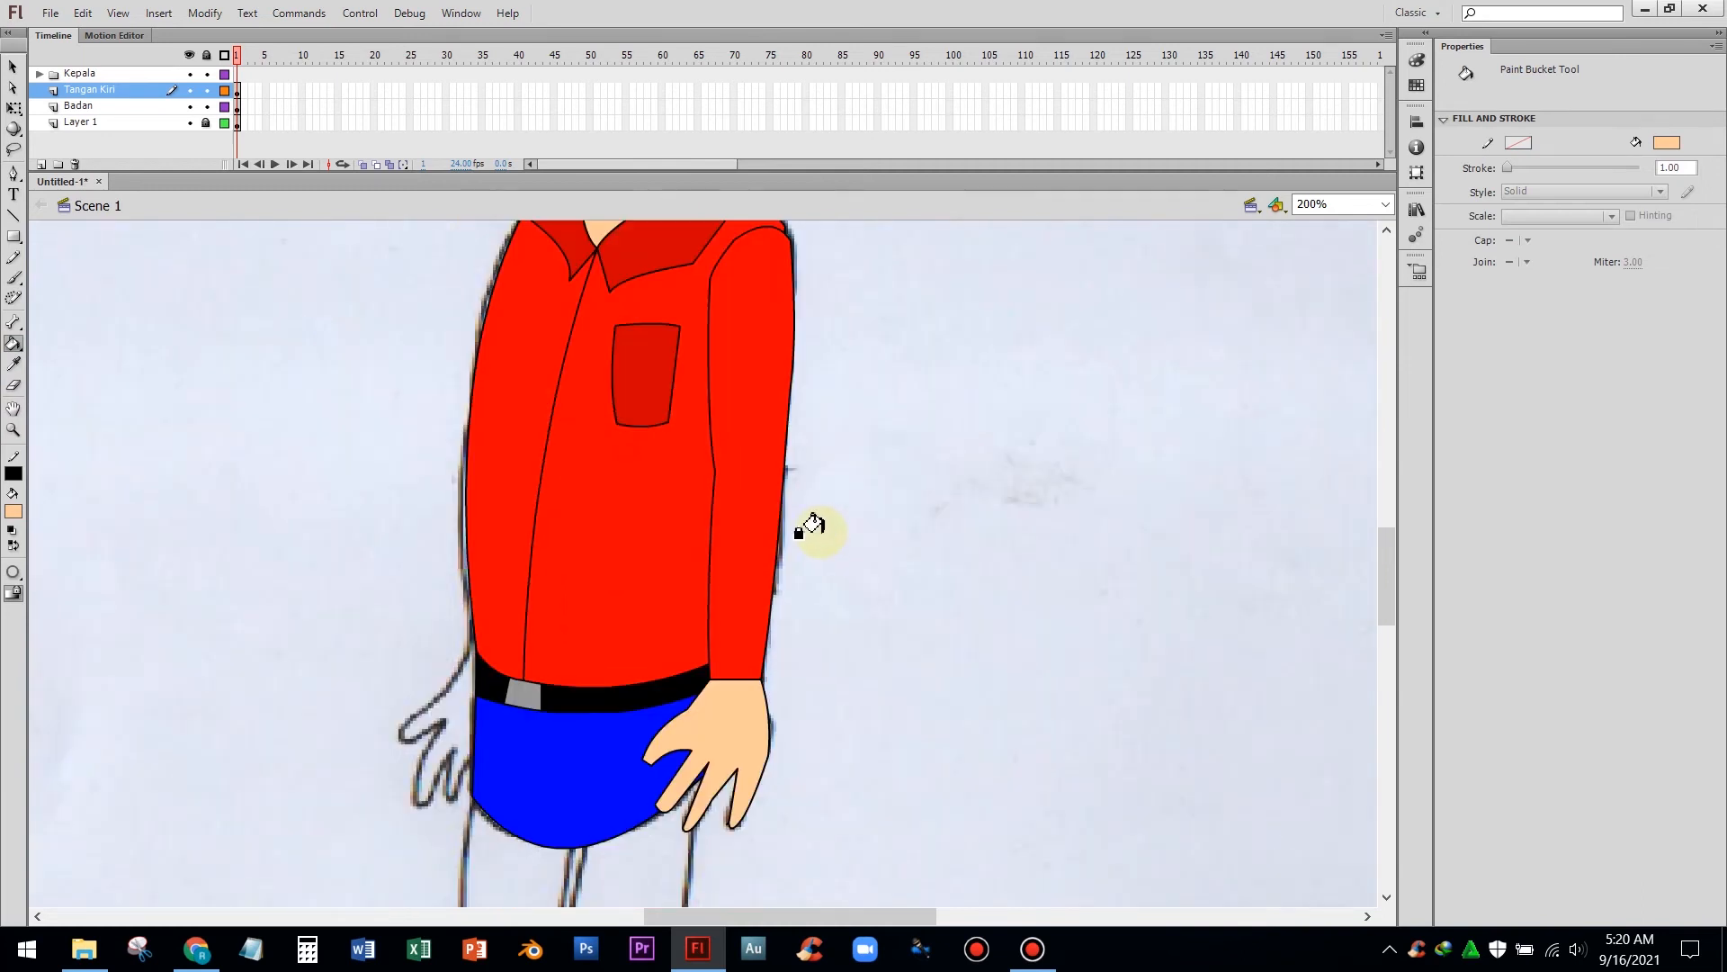
Save the document
key("ctrl+s")
key("ctrl+minus")
scroll(855, 545, "up", 1)
scroll(851, 553, "down", 2)
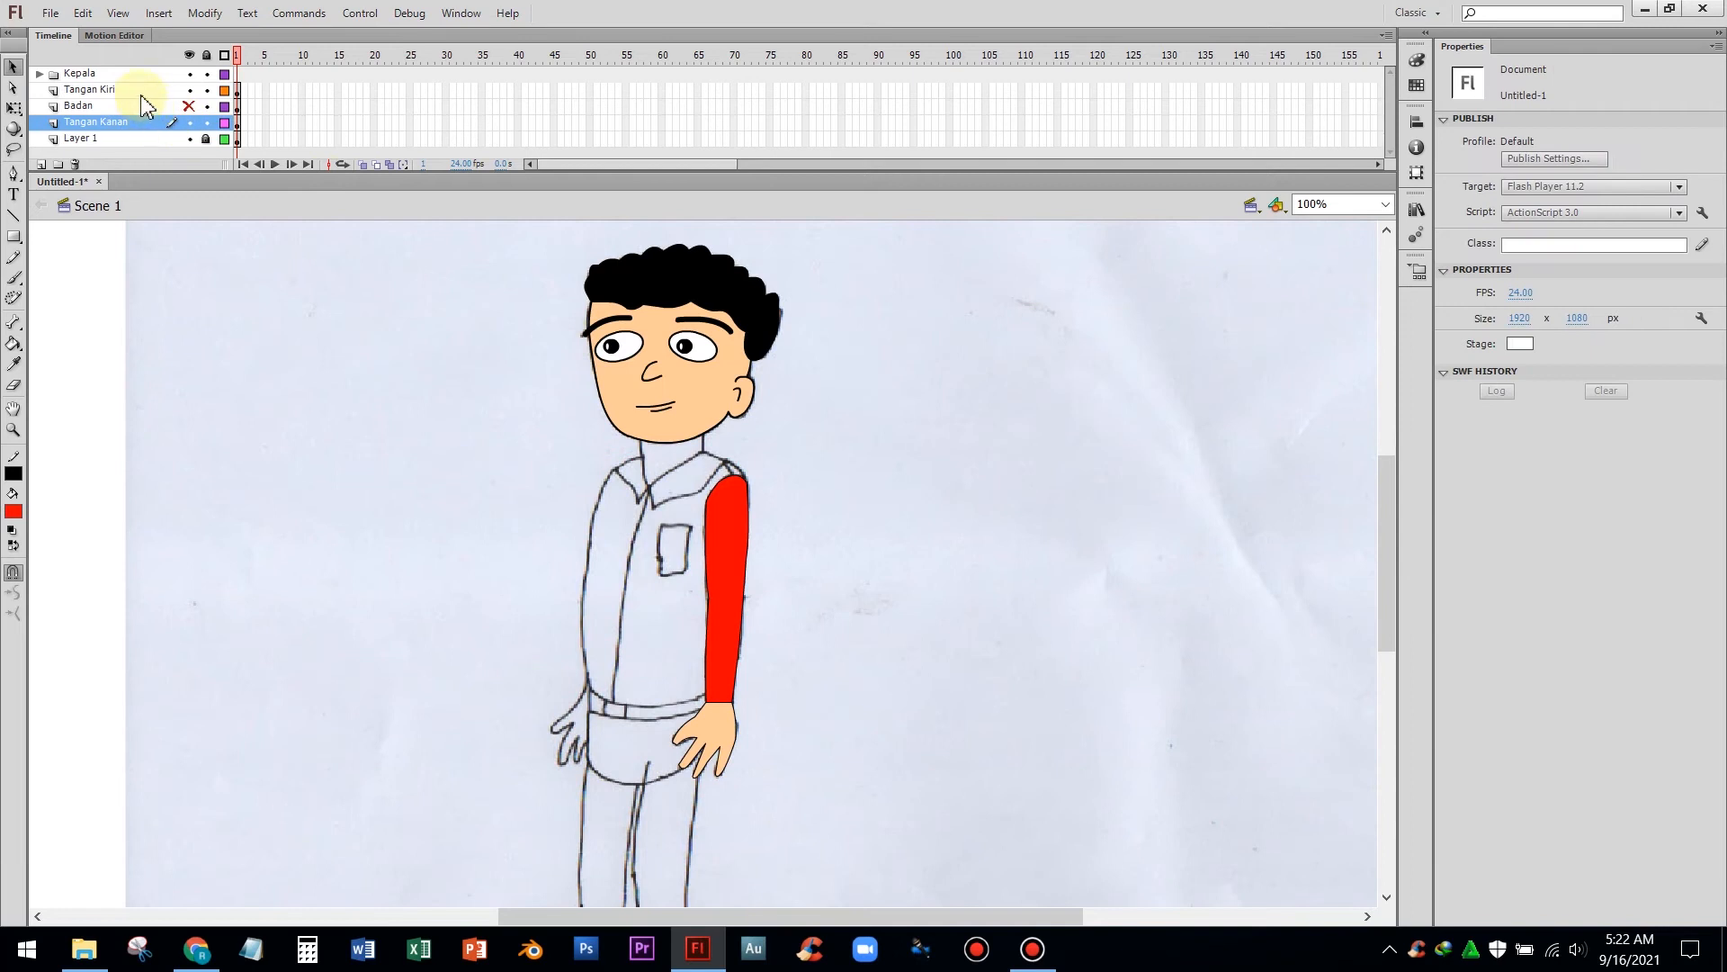
Select the coloured arm on the Tangan Kiri layer and copy it
left_click(139, 90)
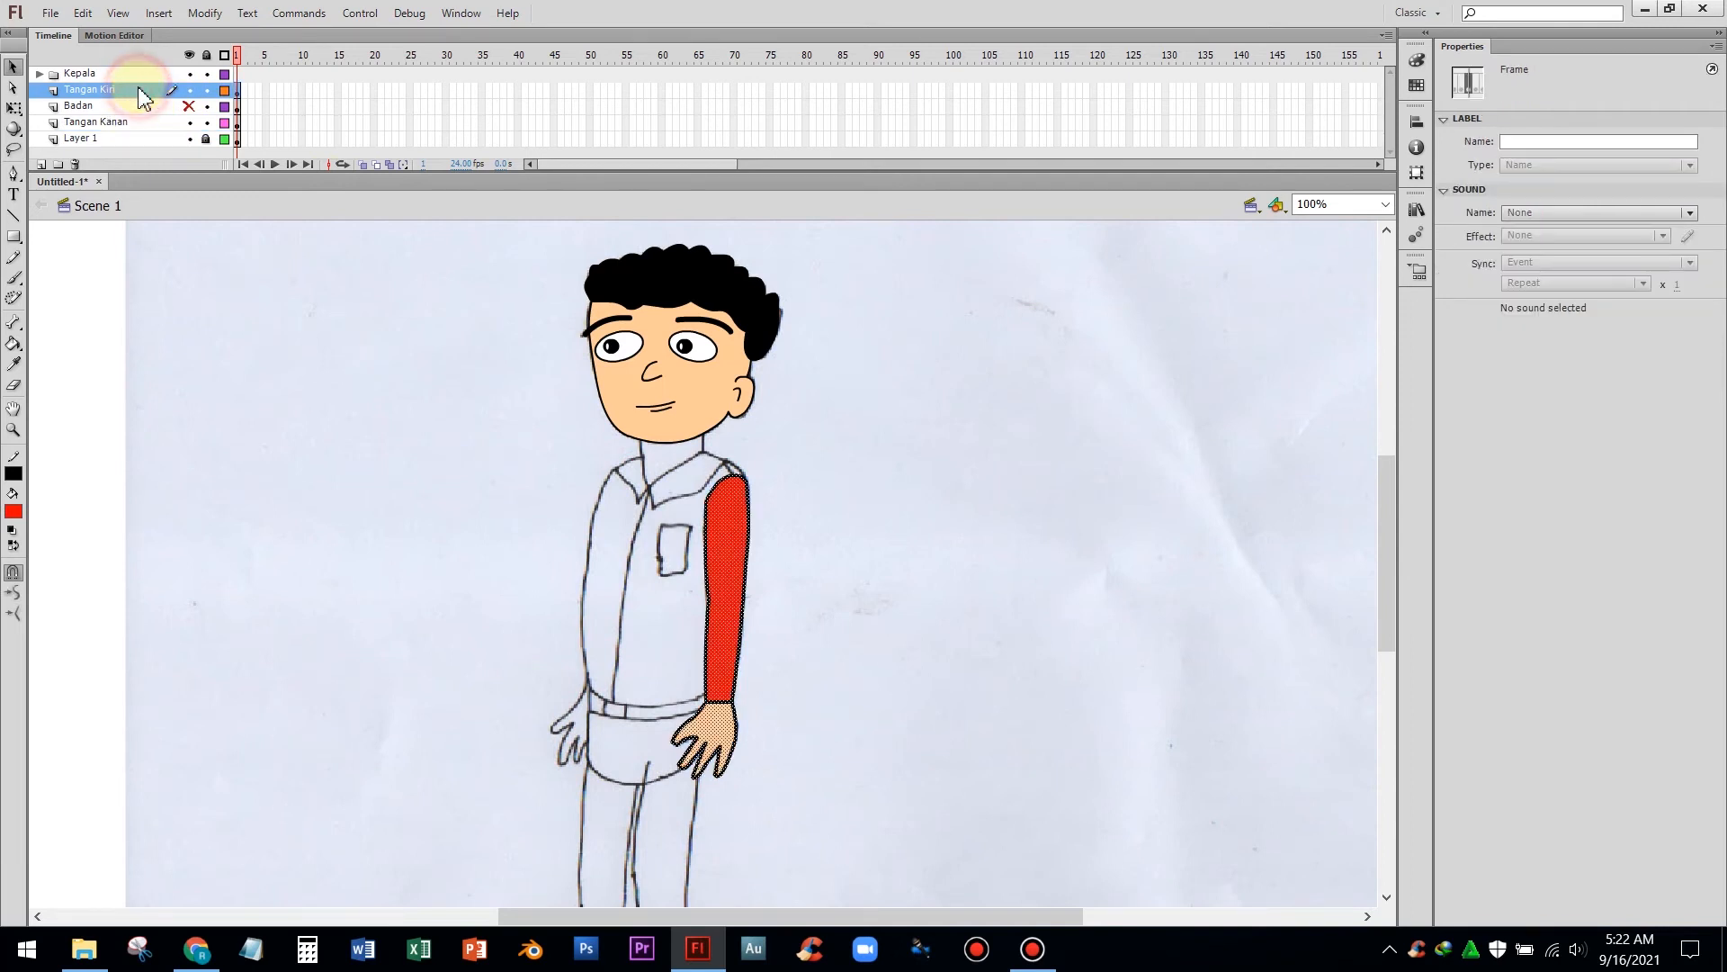
left_click(264, 389)
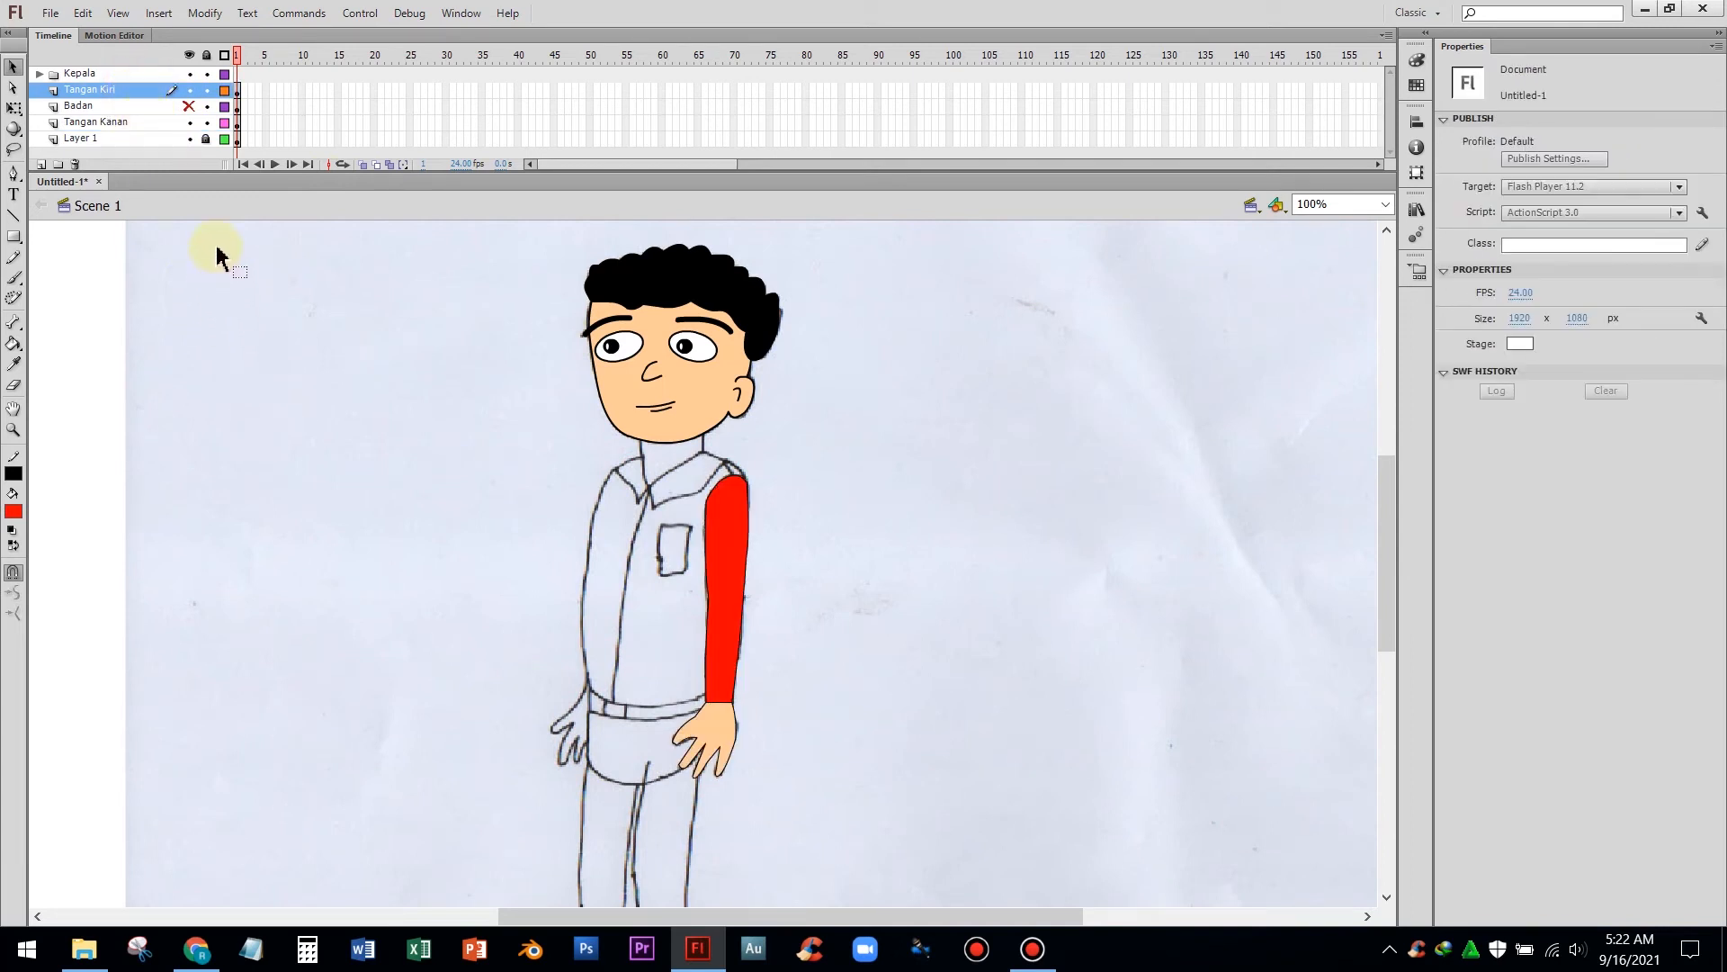
left_click(138, 92)
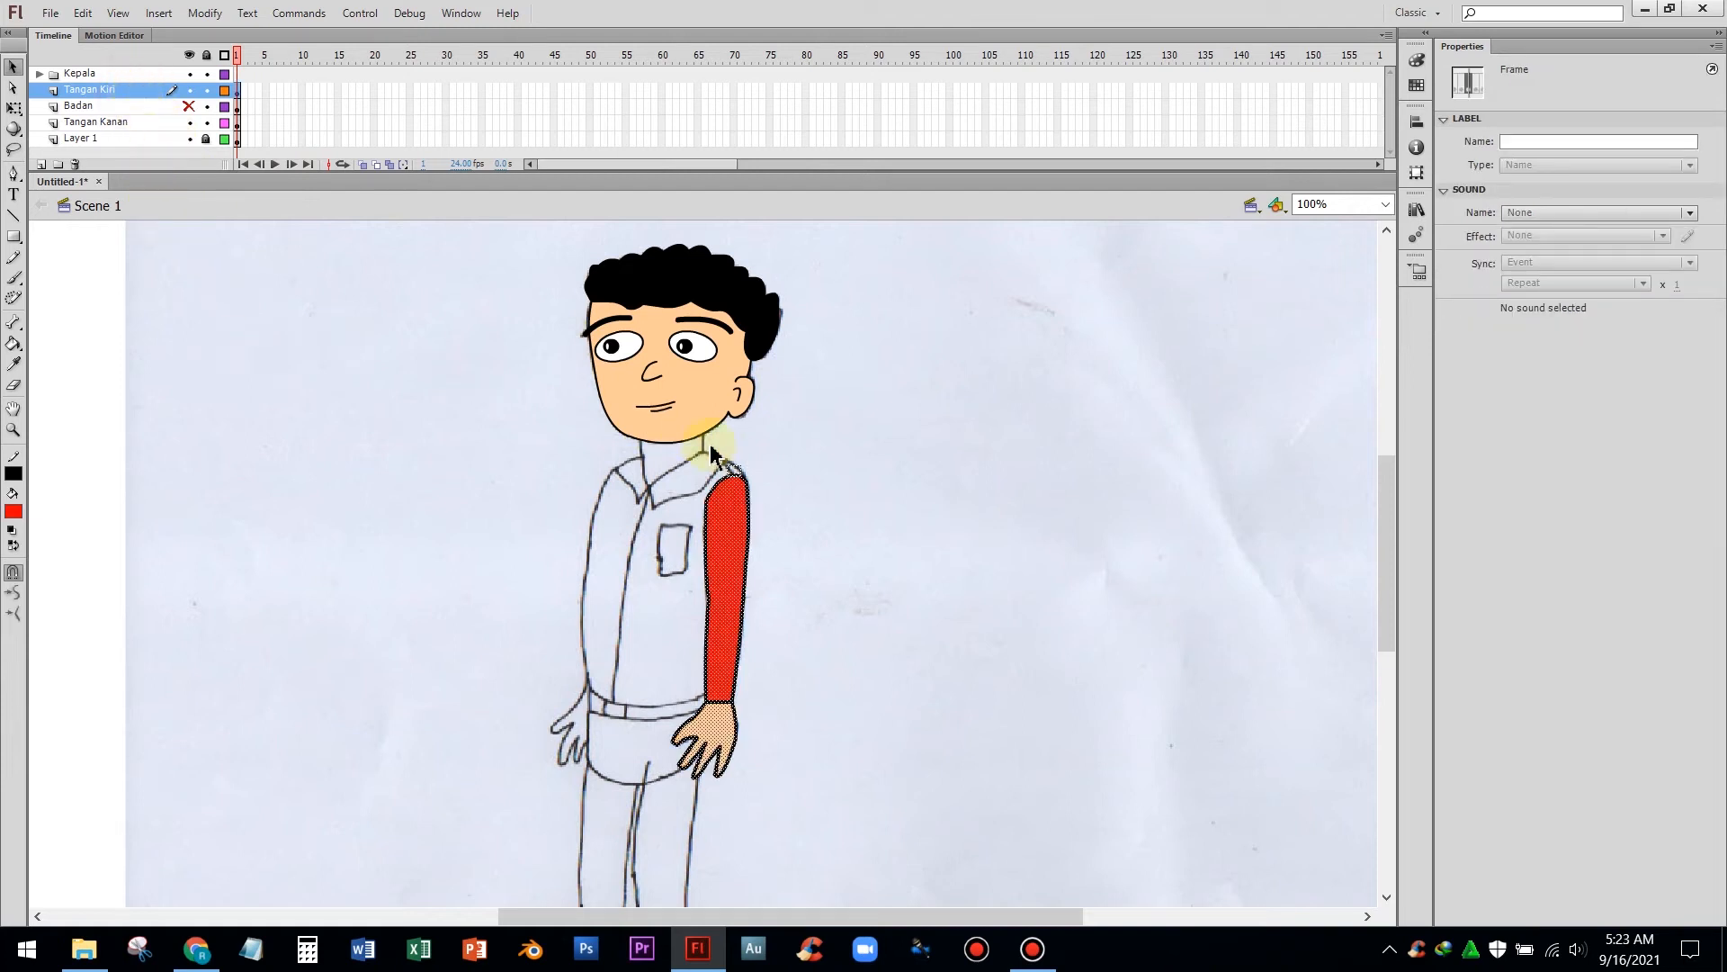
right_click(743, 501)
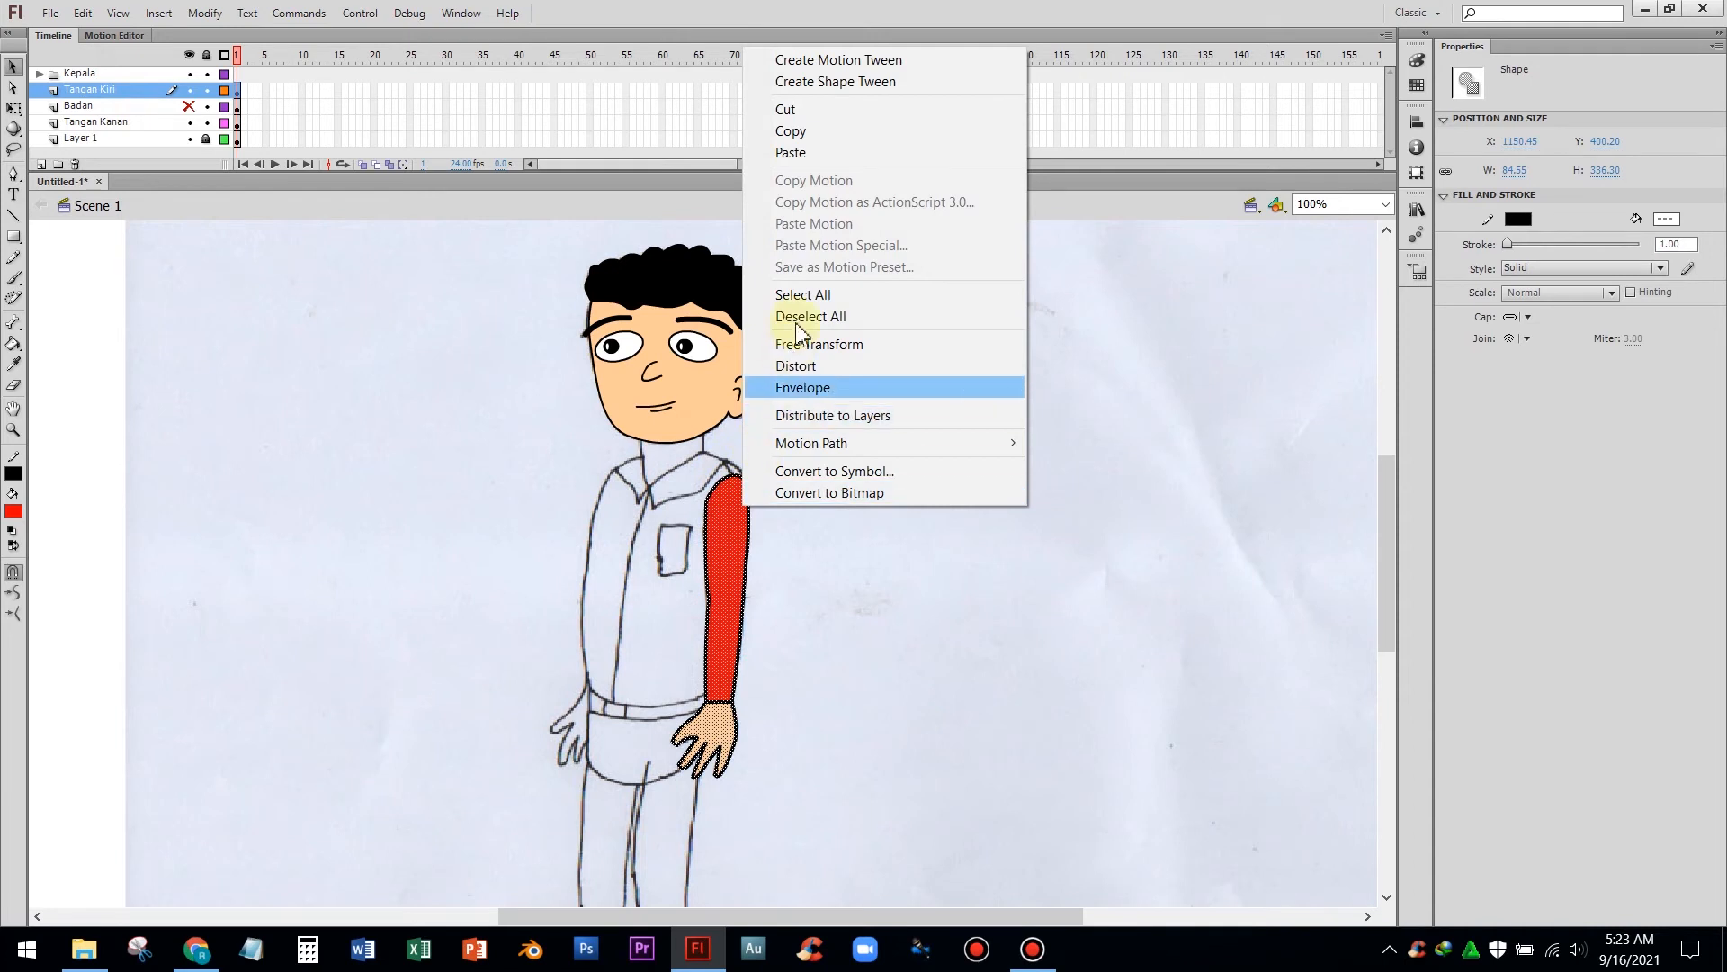
left_click(826, 133)
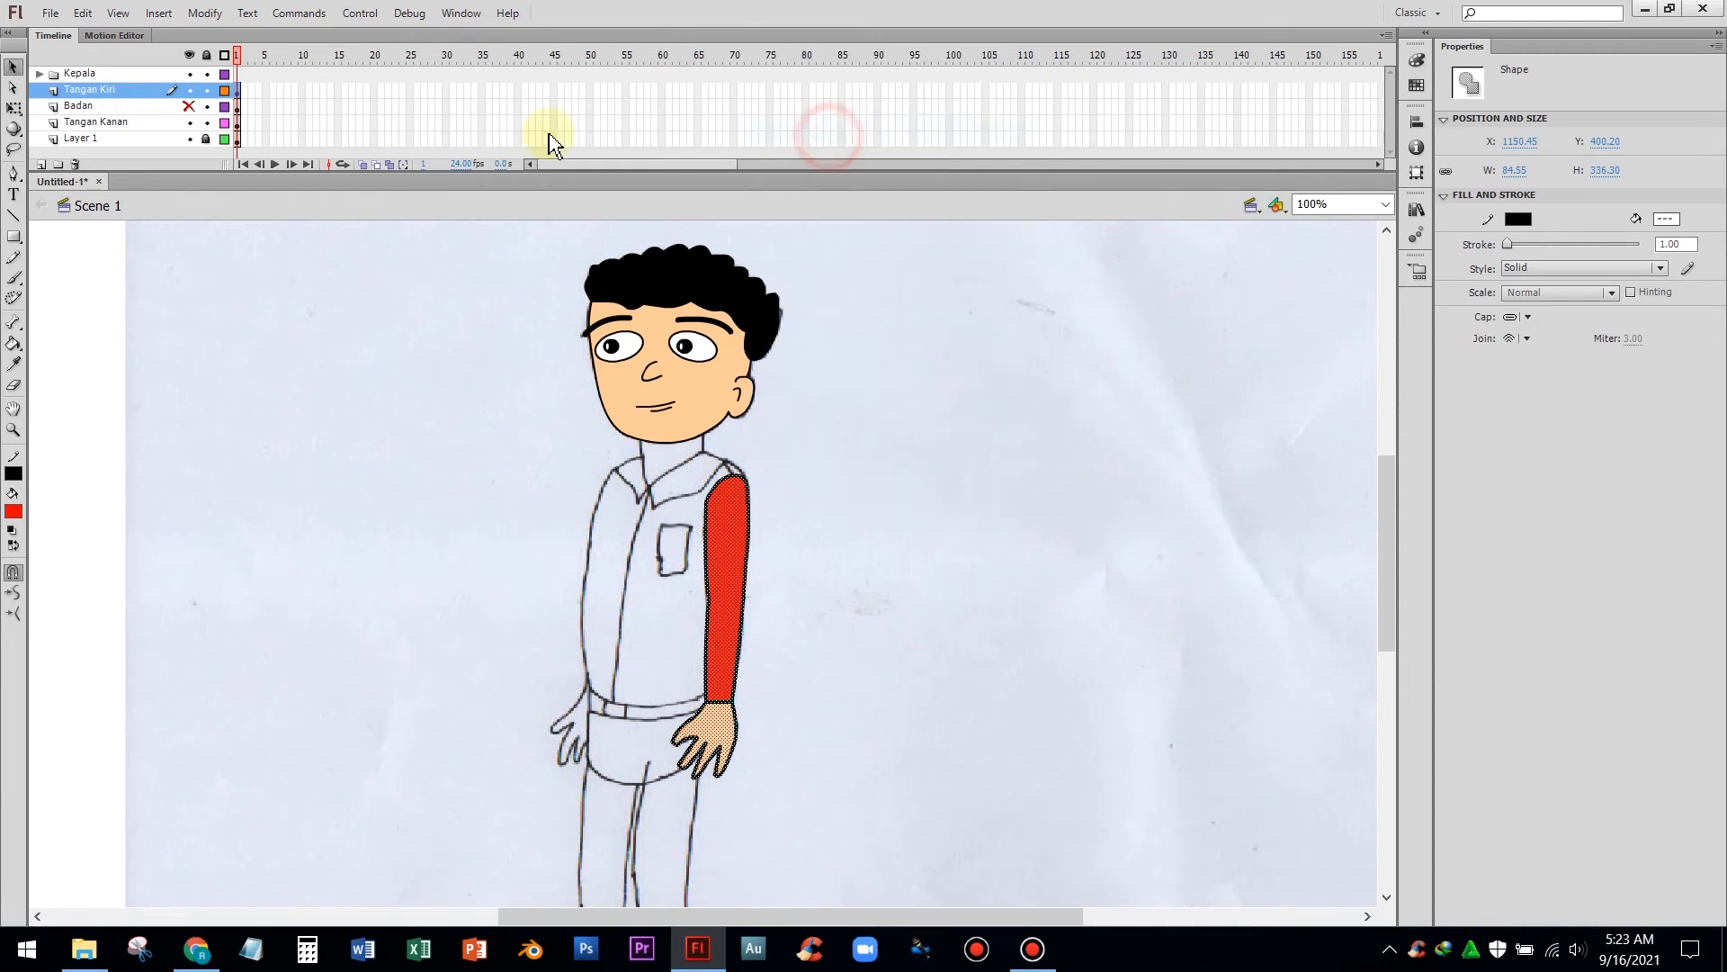
Paste the arm onto the Tangan Kanan layer and move the copy over the arm on the left side of the sketch
left_click(118, 124)
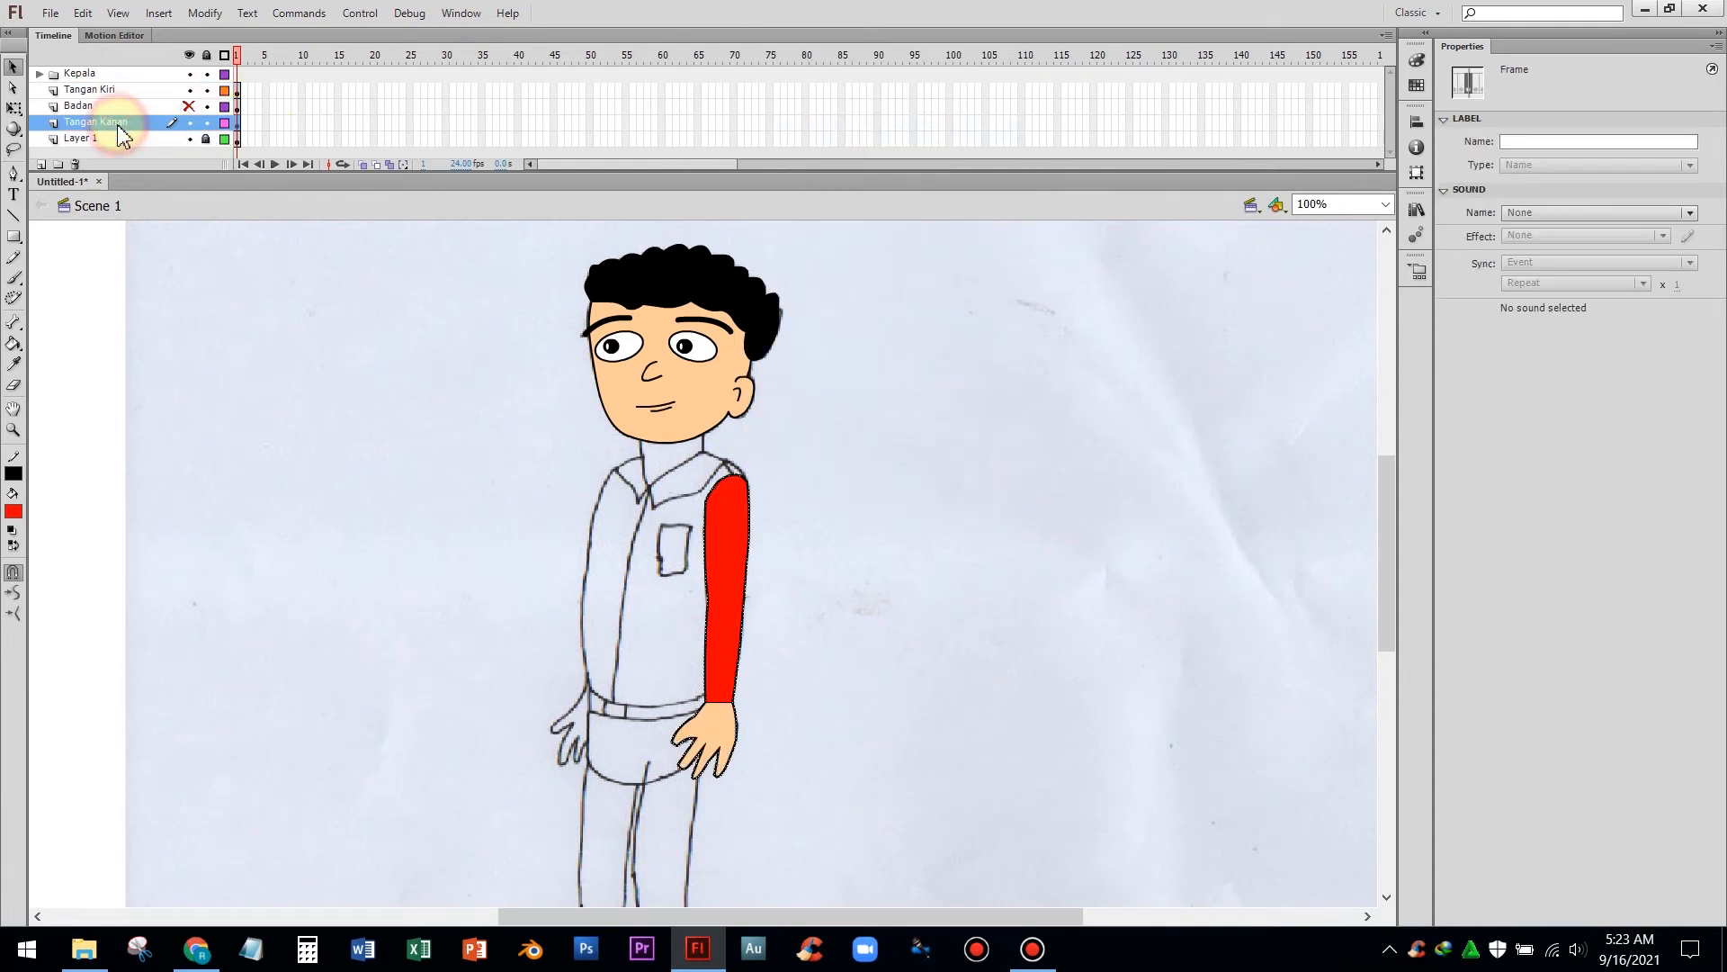
left_click(239, 344)
right_click(259, 334)
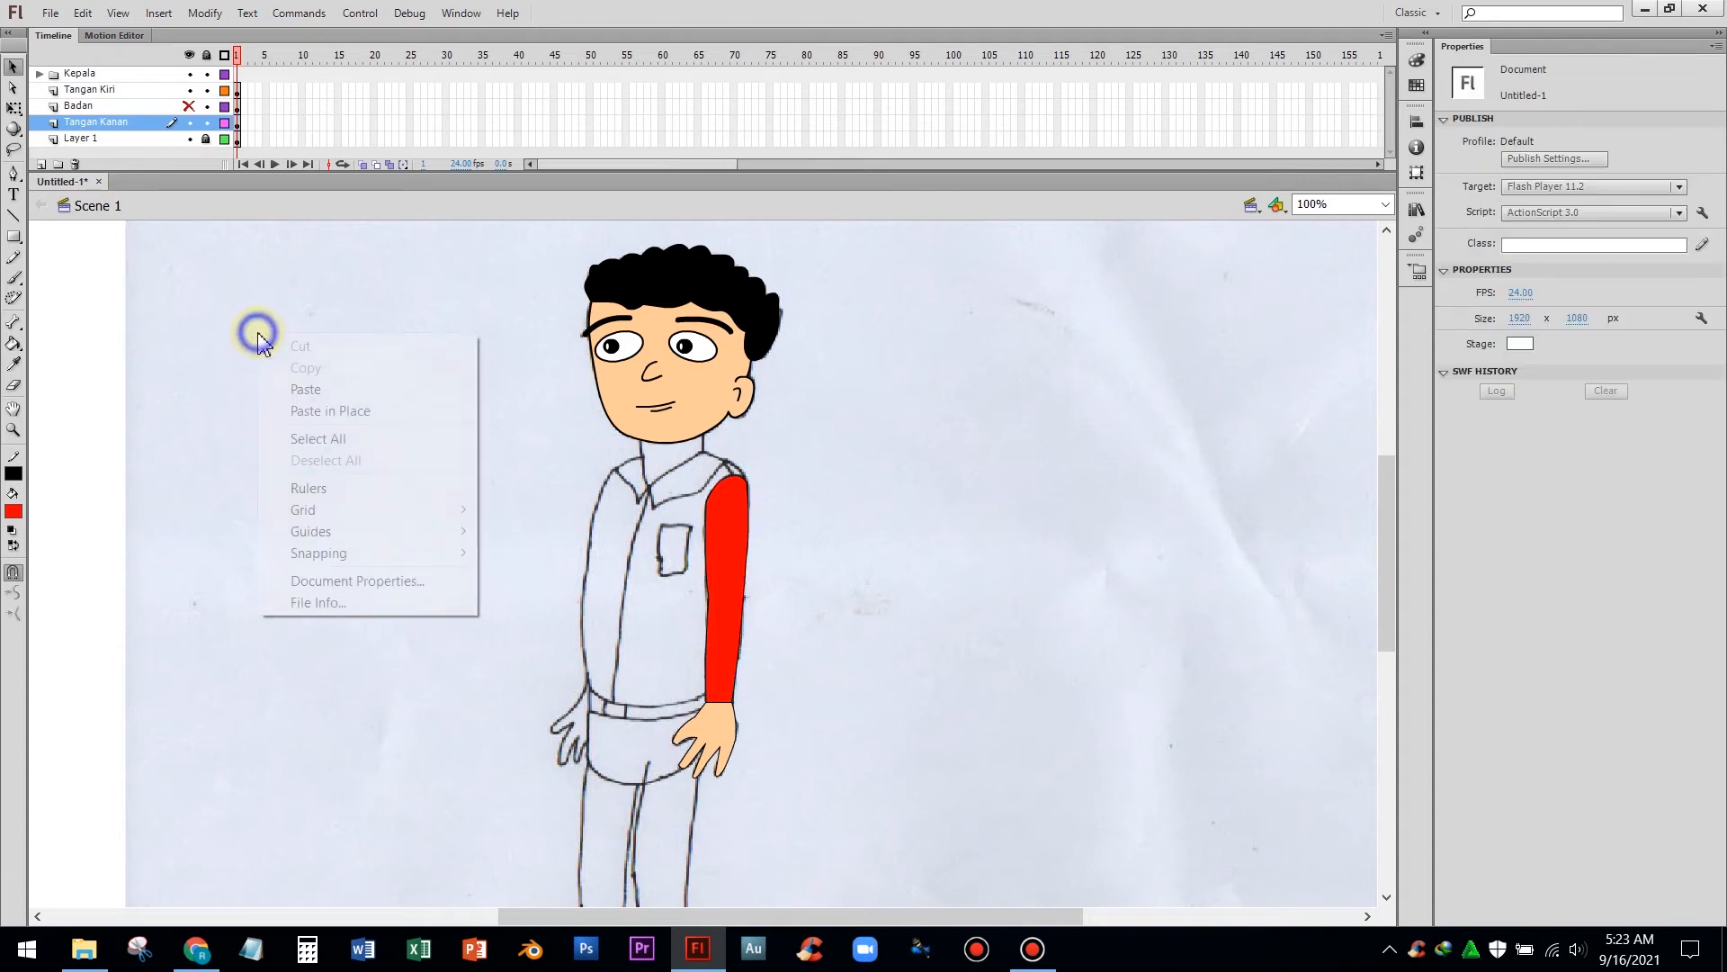
left_click(364, 392)
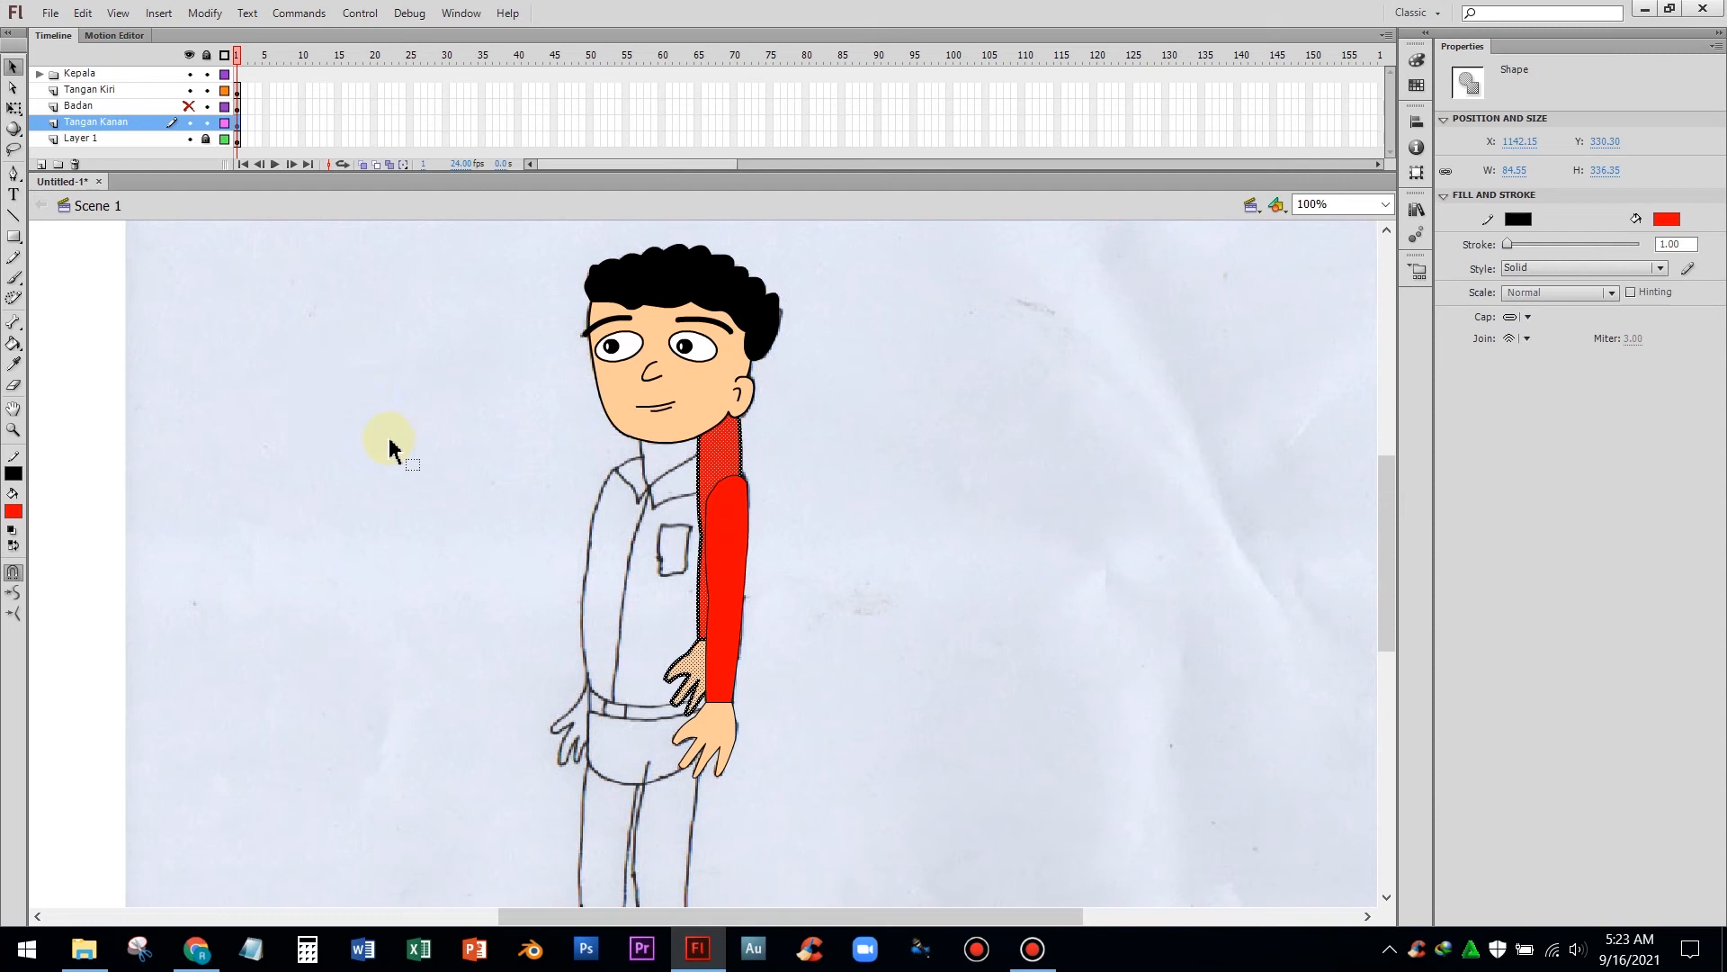
left_click_drag(731, 457, 634, 512)
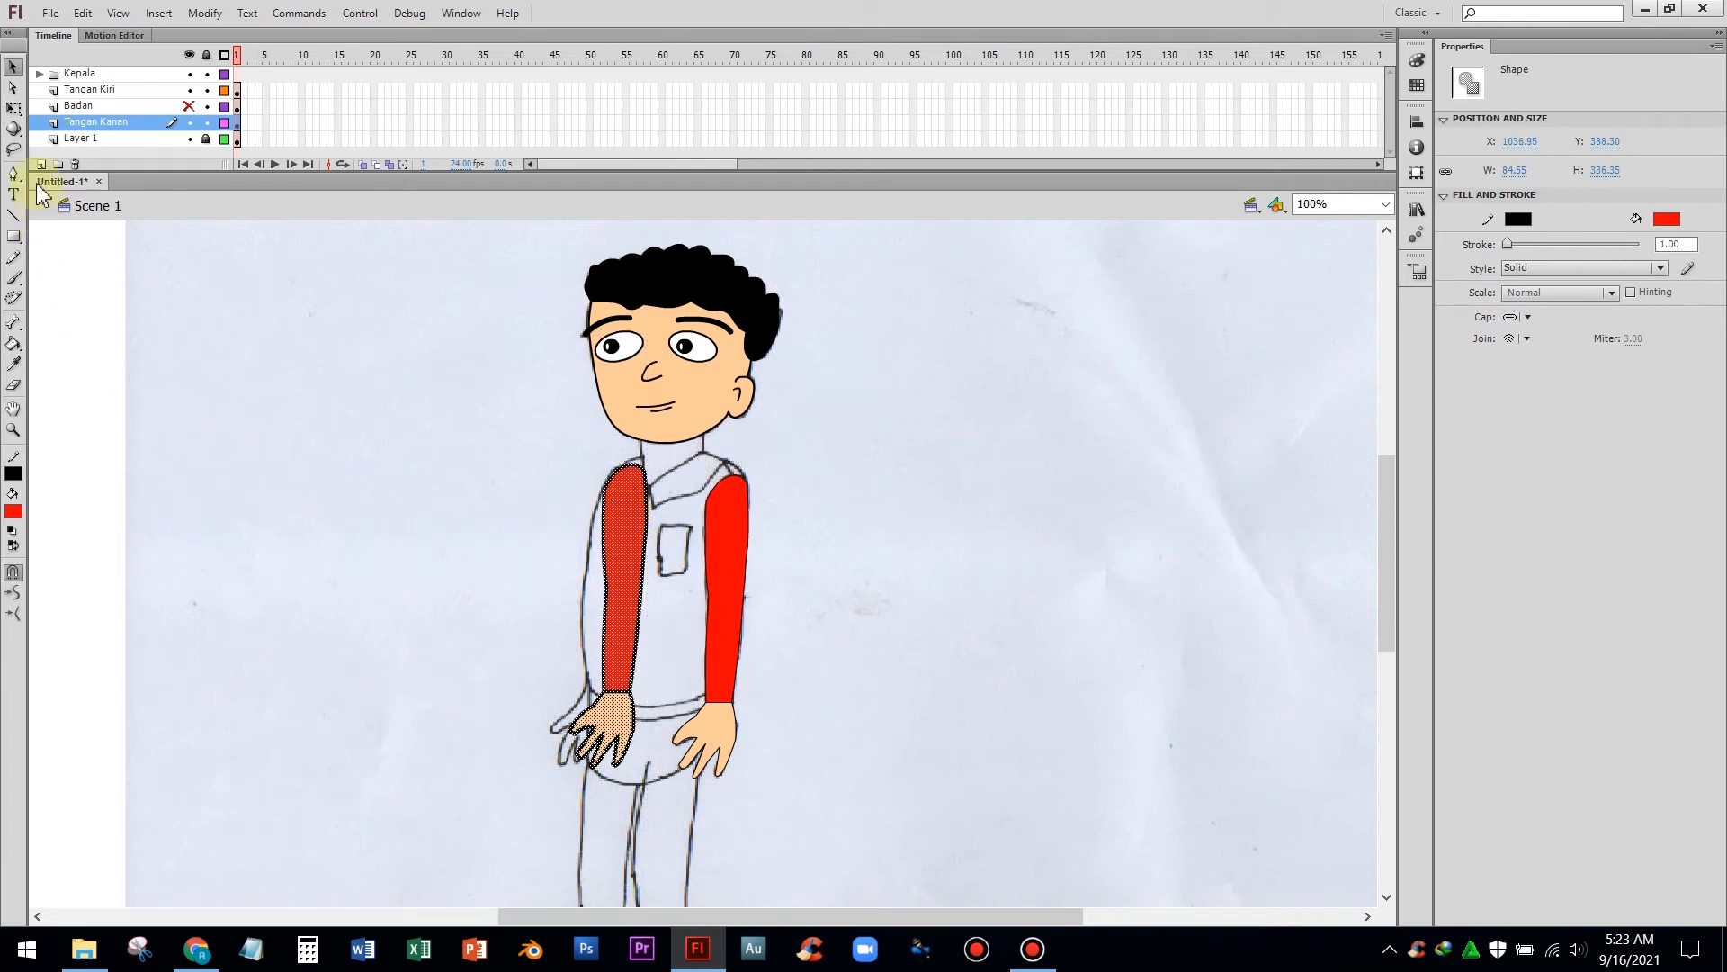
Rotate the copied arm with Free Transform around its shoulder so it lines up with the sketched left arm
left_click(14, 109)
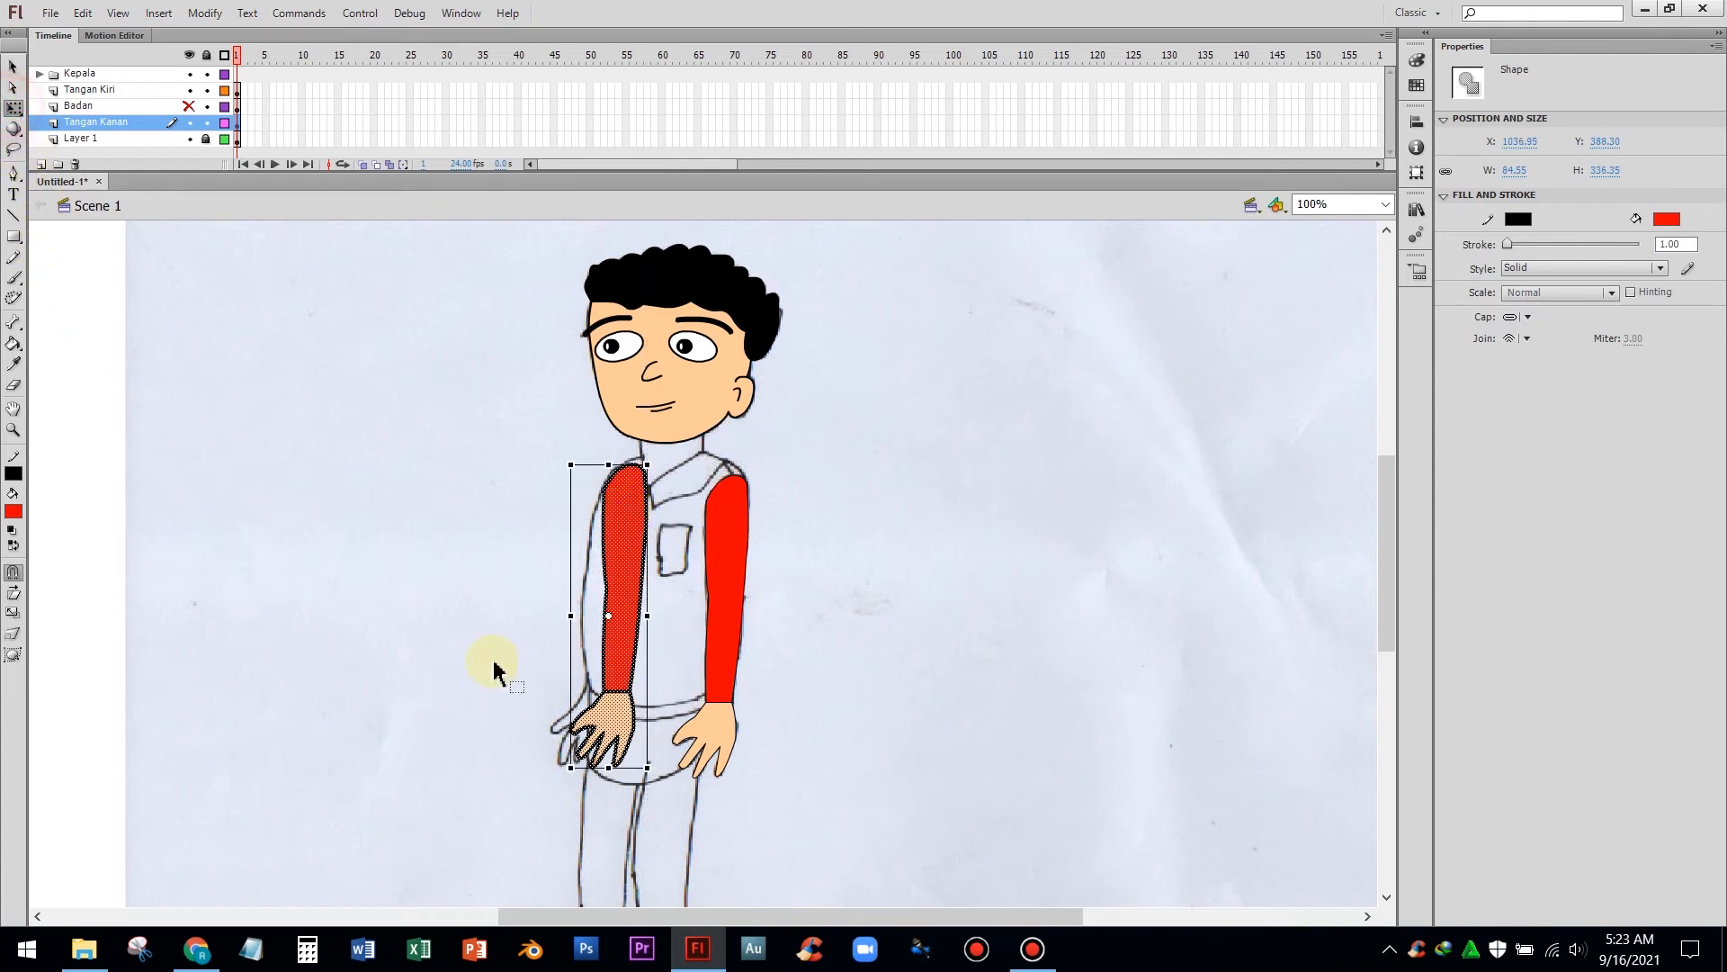
left_click_drag(608, 617, 636, 465)
left_click_drag(659, 774, 619, 796)
left_click(859, 739)
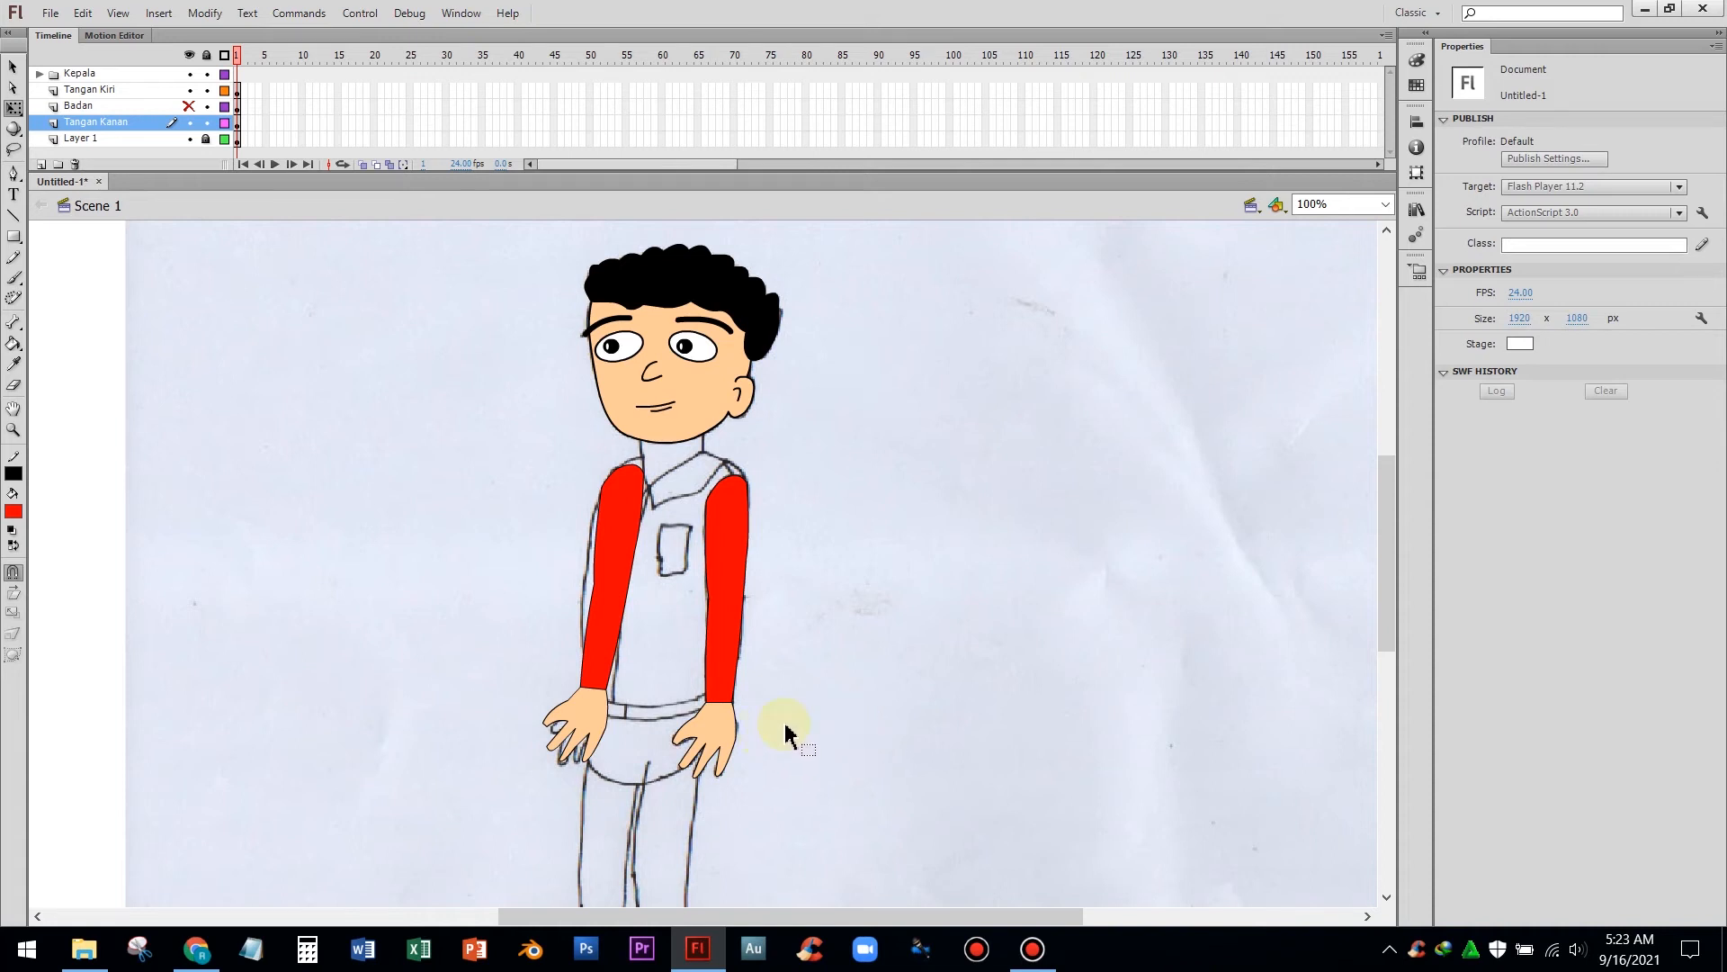
Delete the copied hand's fill and outline, keeping only the sleeve
scroll(785, 733, "up", 3)
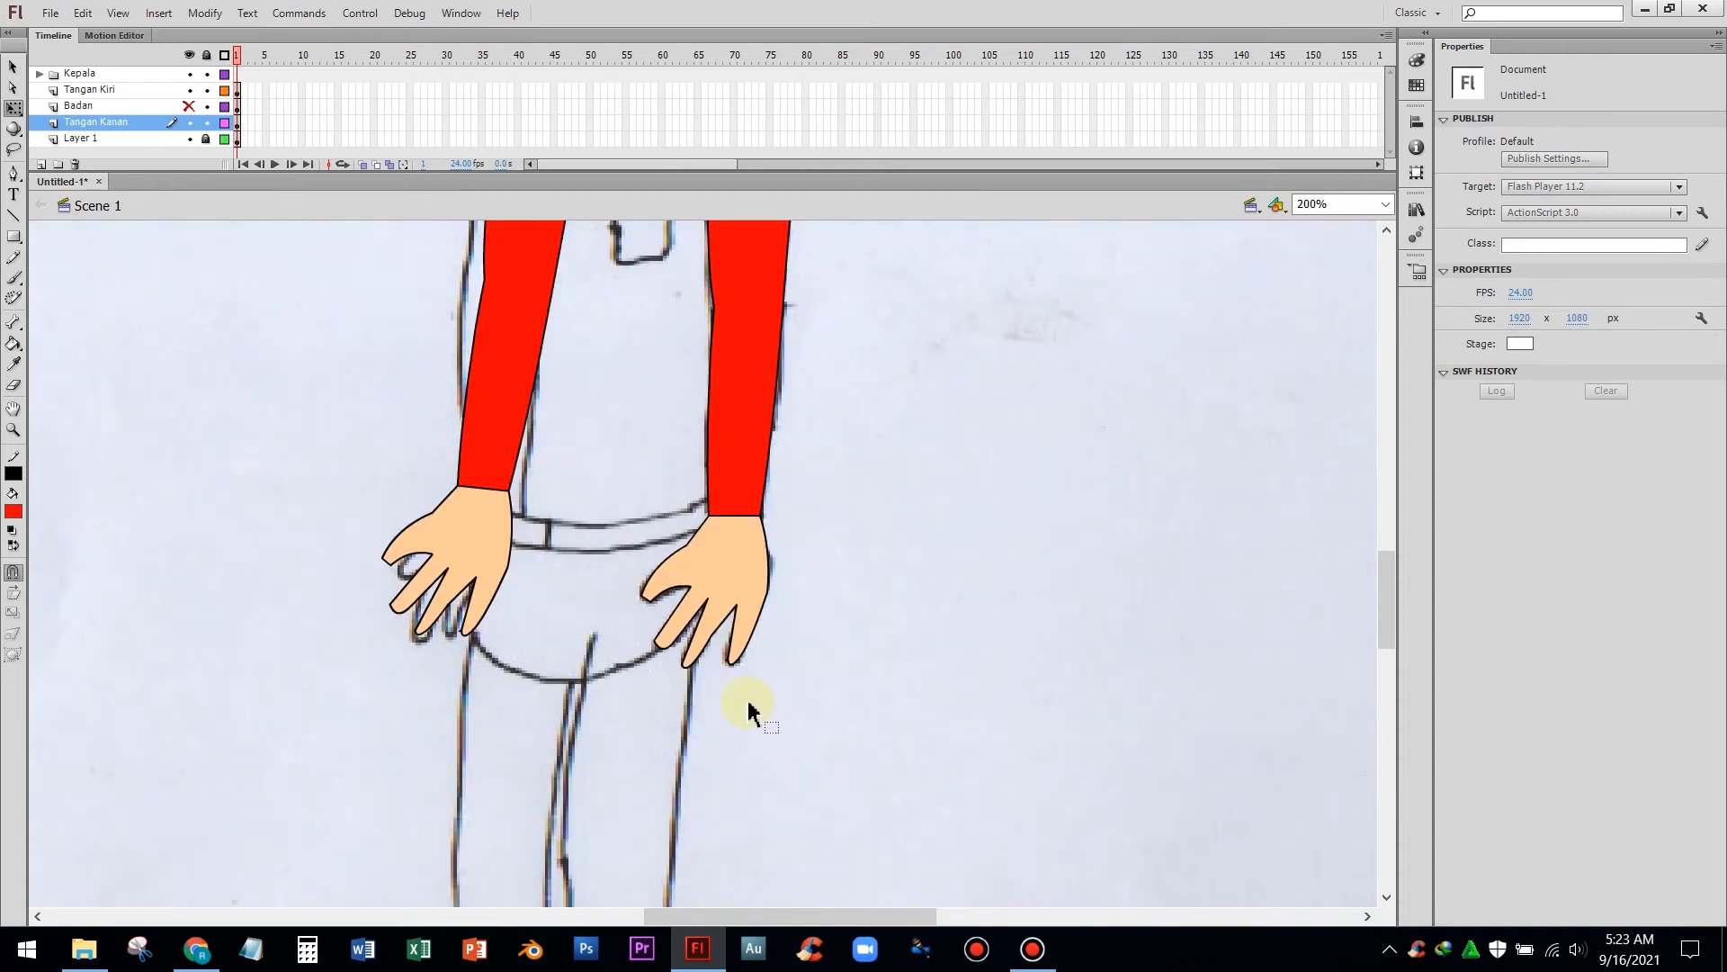
left_click(460, 540)
key("Delete")
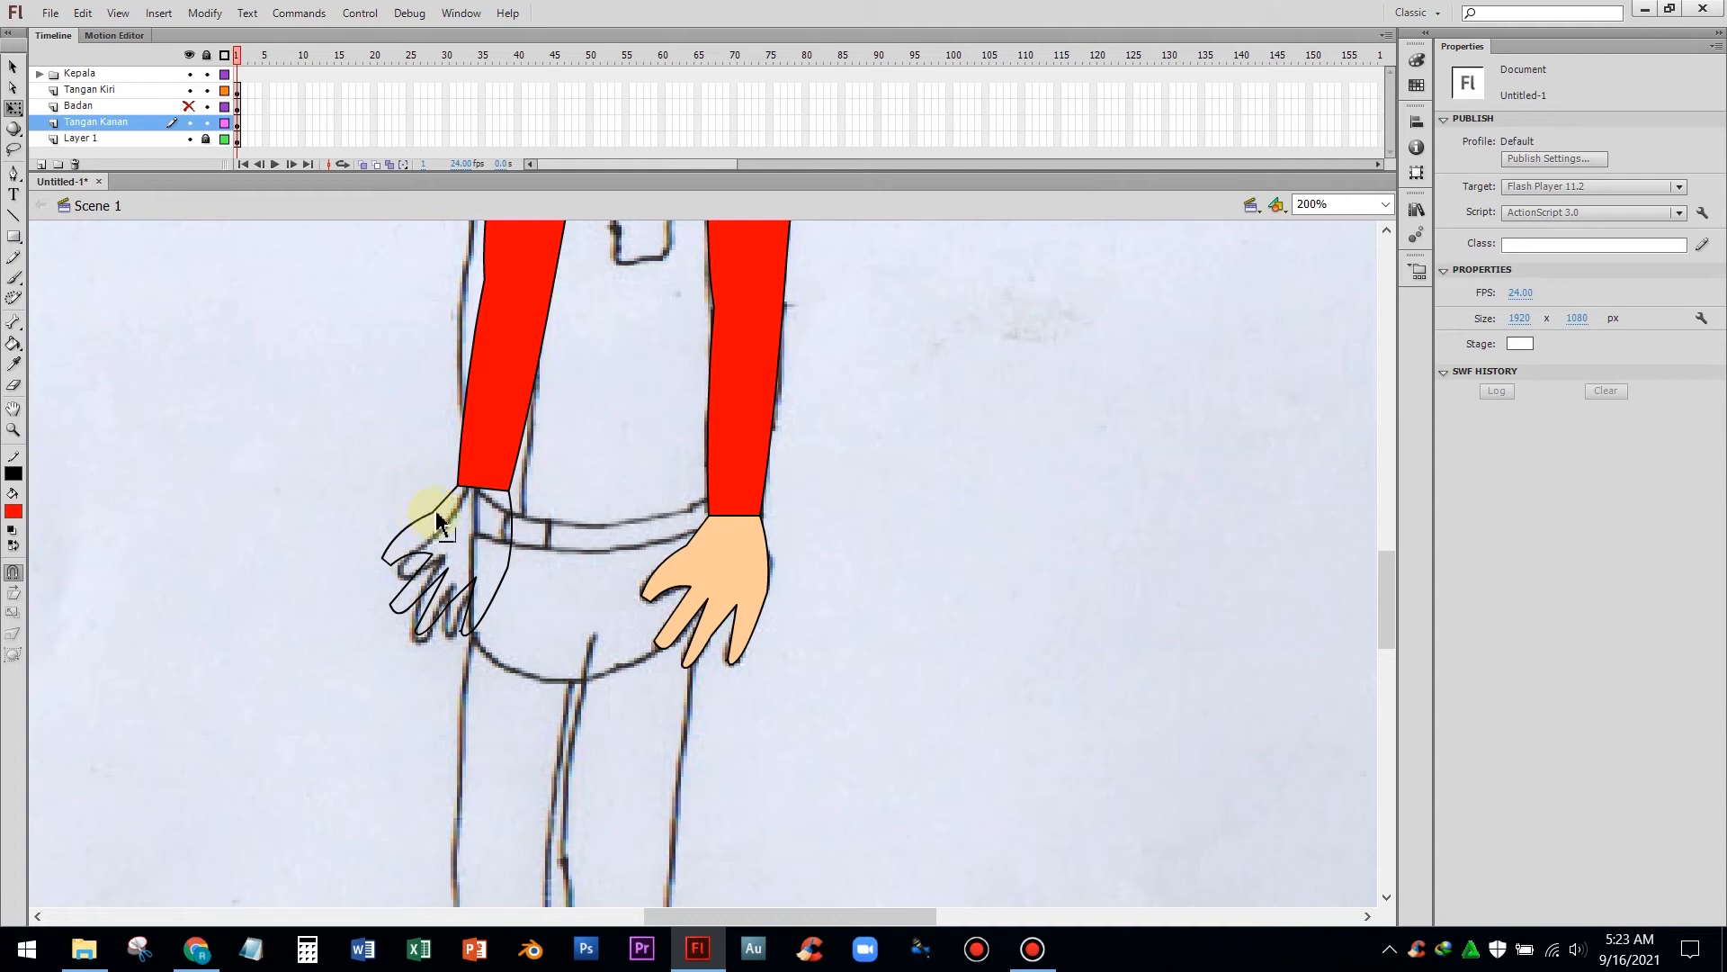
left_click(438, 534)
key("Delete")
left_click(421, 541)
left_click_drag(350, 536, 521, 648)
key("Delete")
left_click(511, 522)
key("Delete")
key("v")
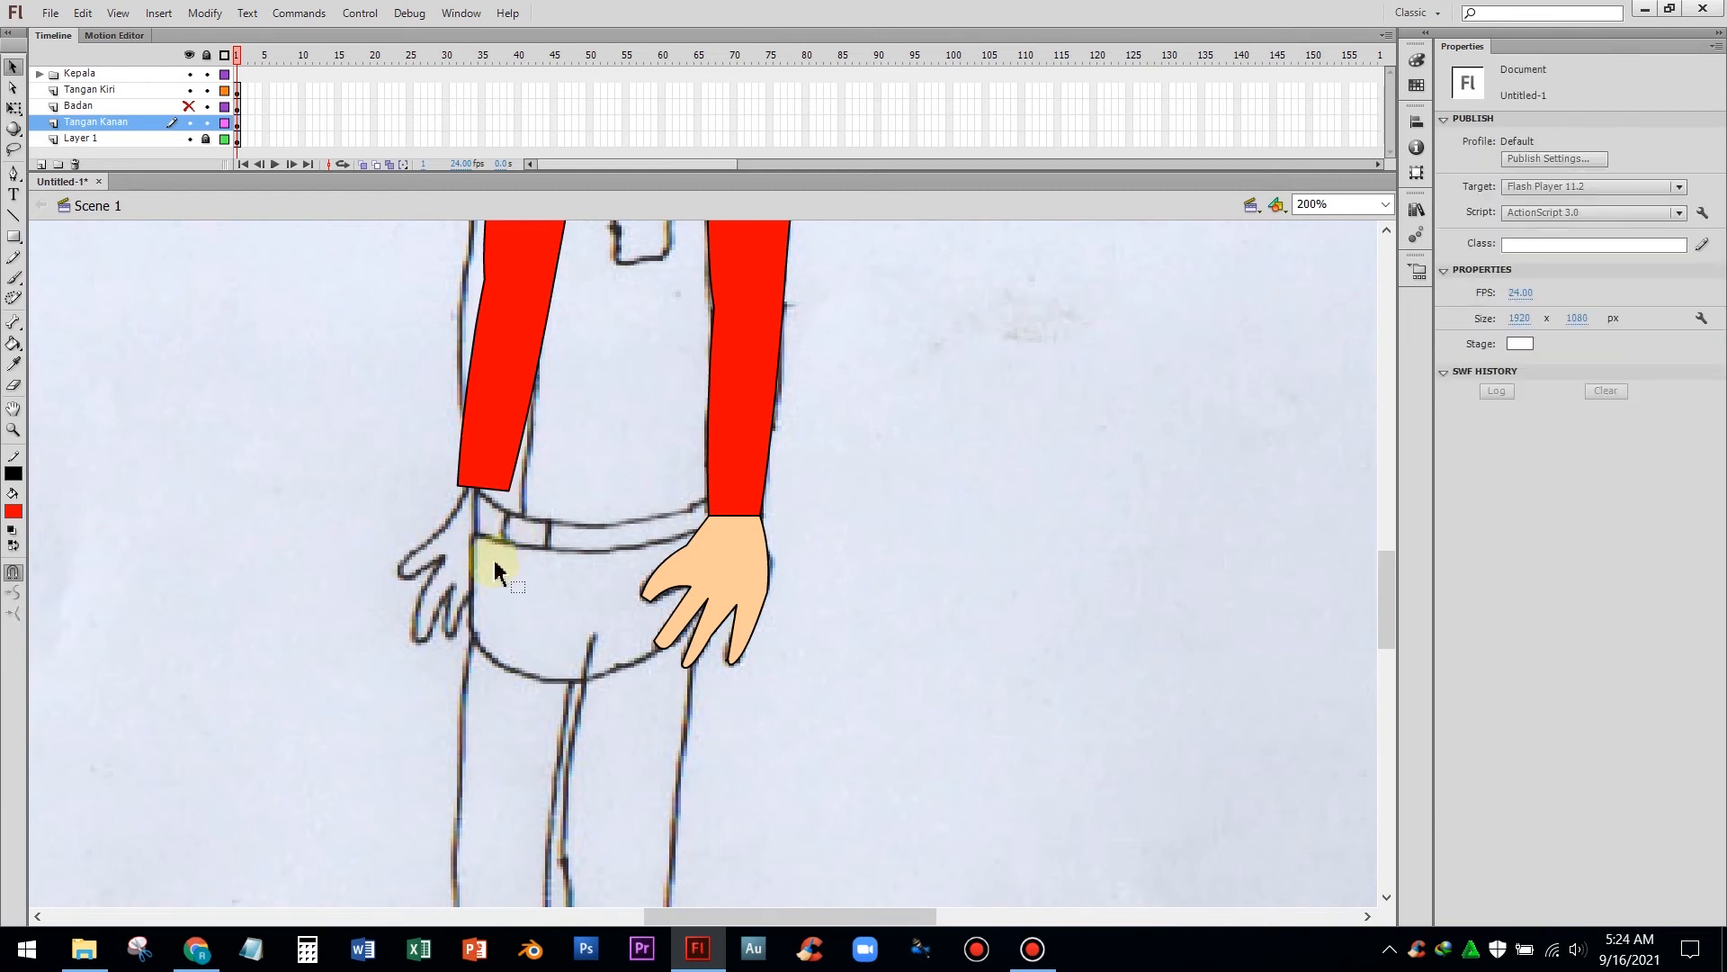
Trace the outline of the hand on the left side of the drawing with the Pen tool
left_click(15, 172)
left_click(459, 486)
left_click(435, 528)
left_click(406, 553)
left_click(405, 579)
left_click(442, 556)
left_click(423, 590)
left_click(422, 640)
left_click(434, 637)
left_click(453, 587)
left_click(450, 638)
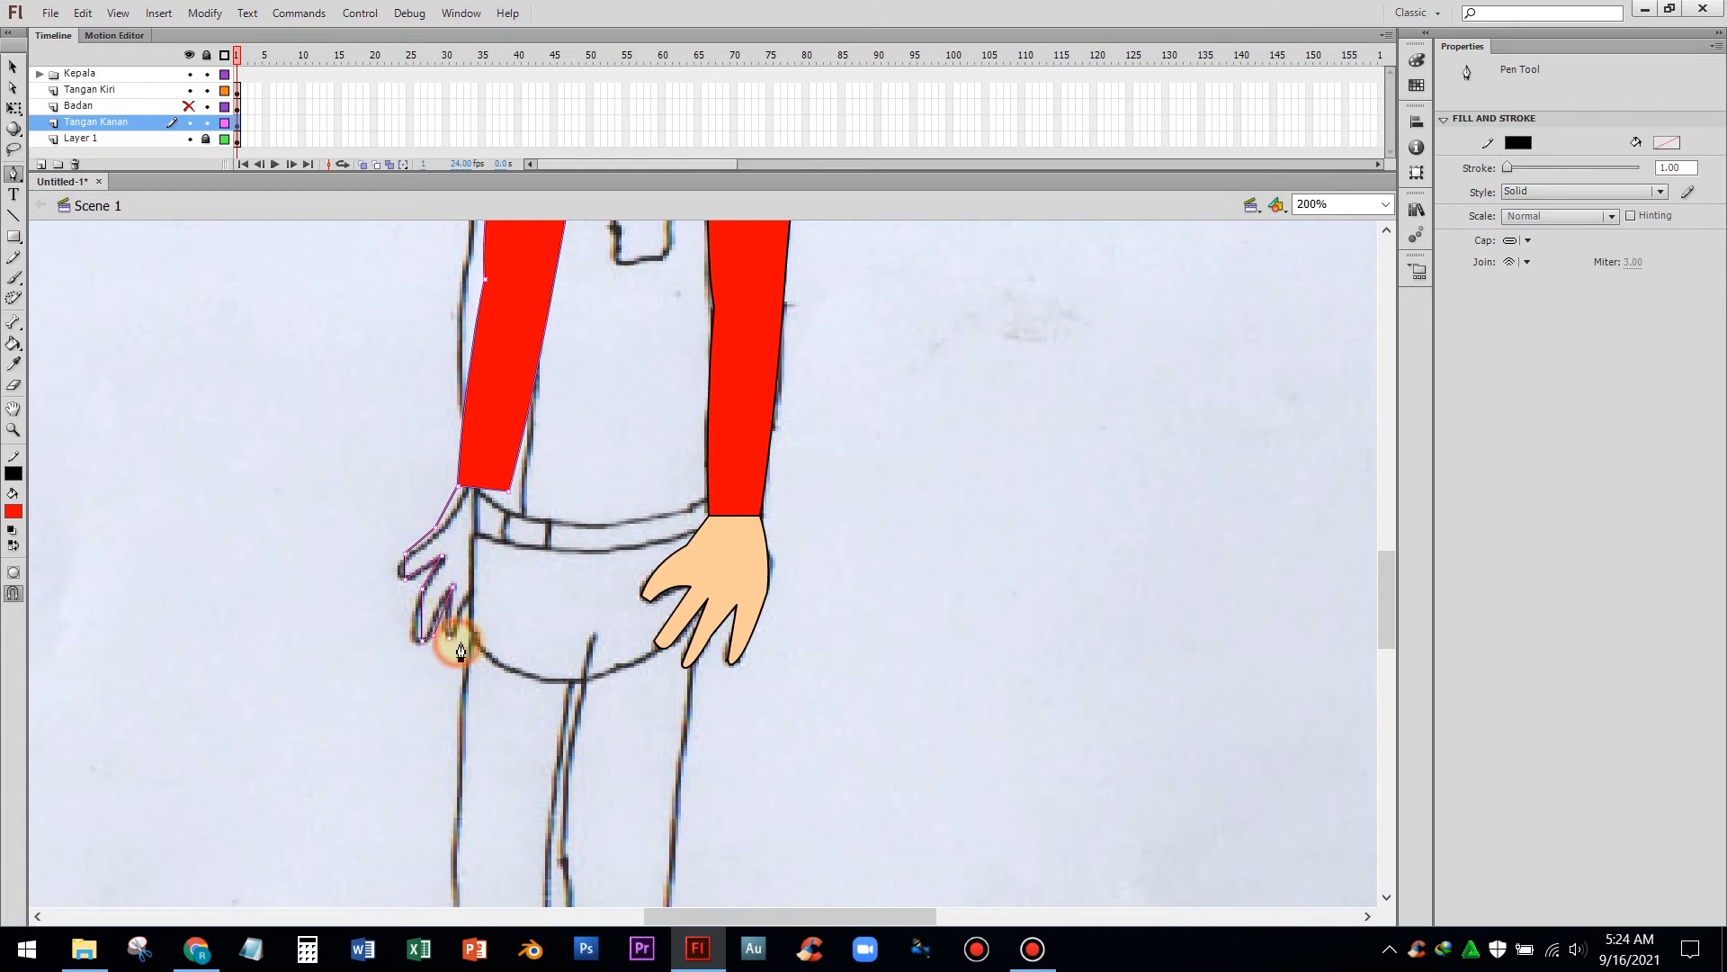
left_click(472, 582)
left_click(475, 635)
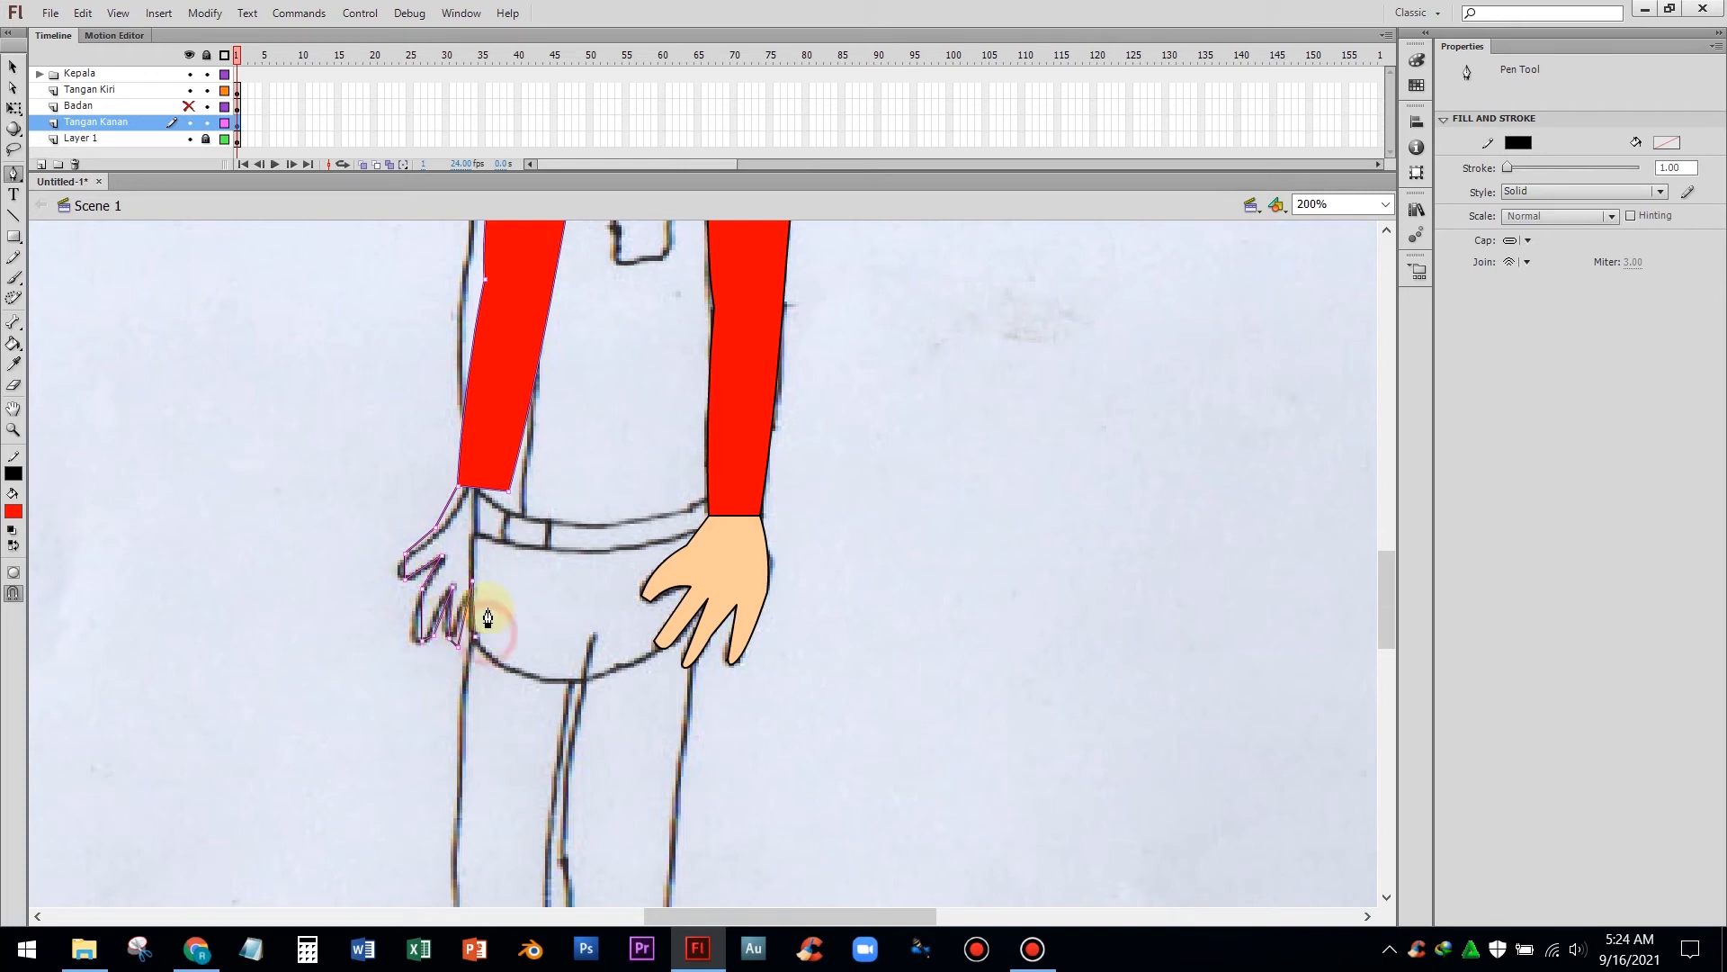
left_click(507, 491)
key("v")
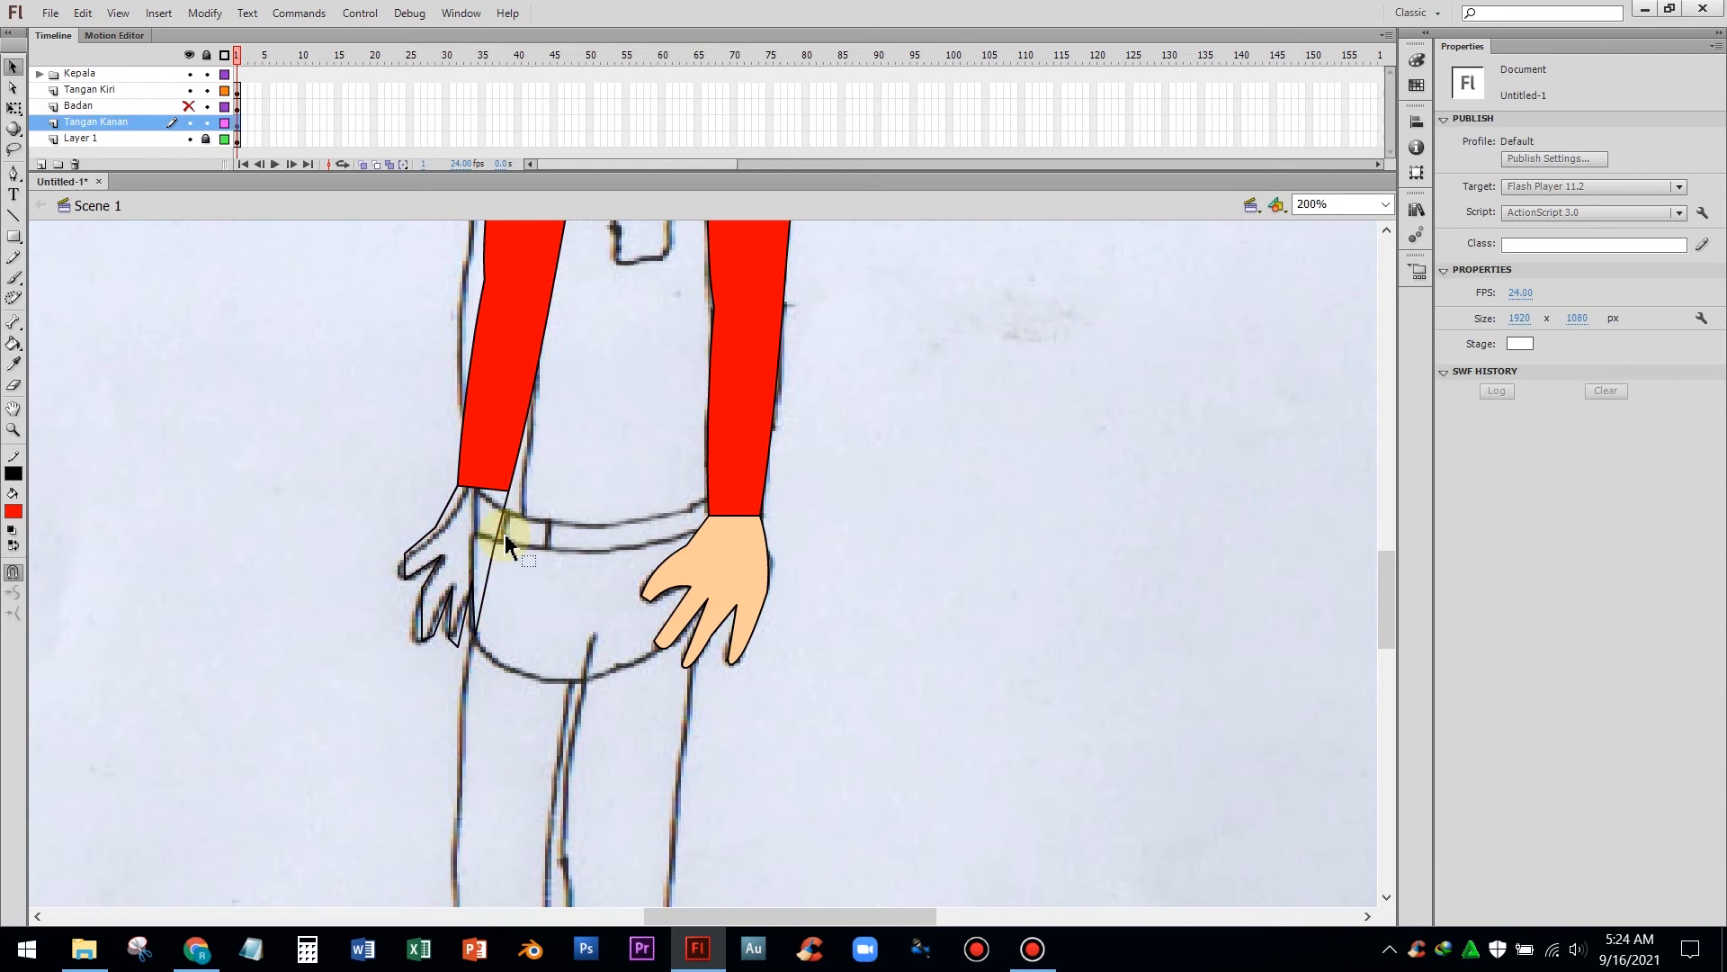
Bend the new hand outline into curves and delete the stray segments around the fingertips
left_click_drag(405, 566, 416, 621)
left_click_drag(443, 613, 440, 612)
left_click_drag(452, 614, 448, 614)
left_click_drag(459, 645, 482, 635)
left_click(469, 638)
key("Delete")
left_click(475, 624)
key("Delete")
left_click(479, 637)
key("Delete")
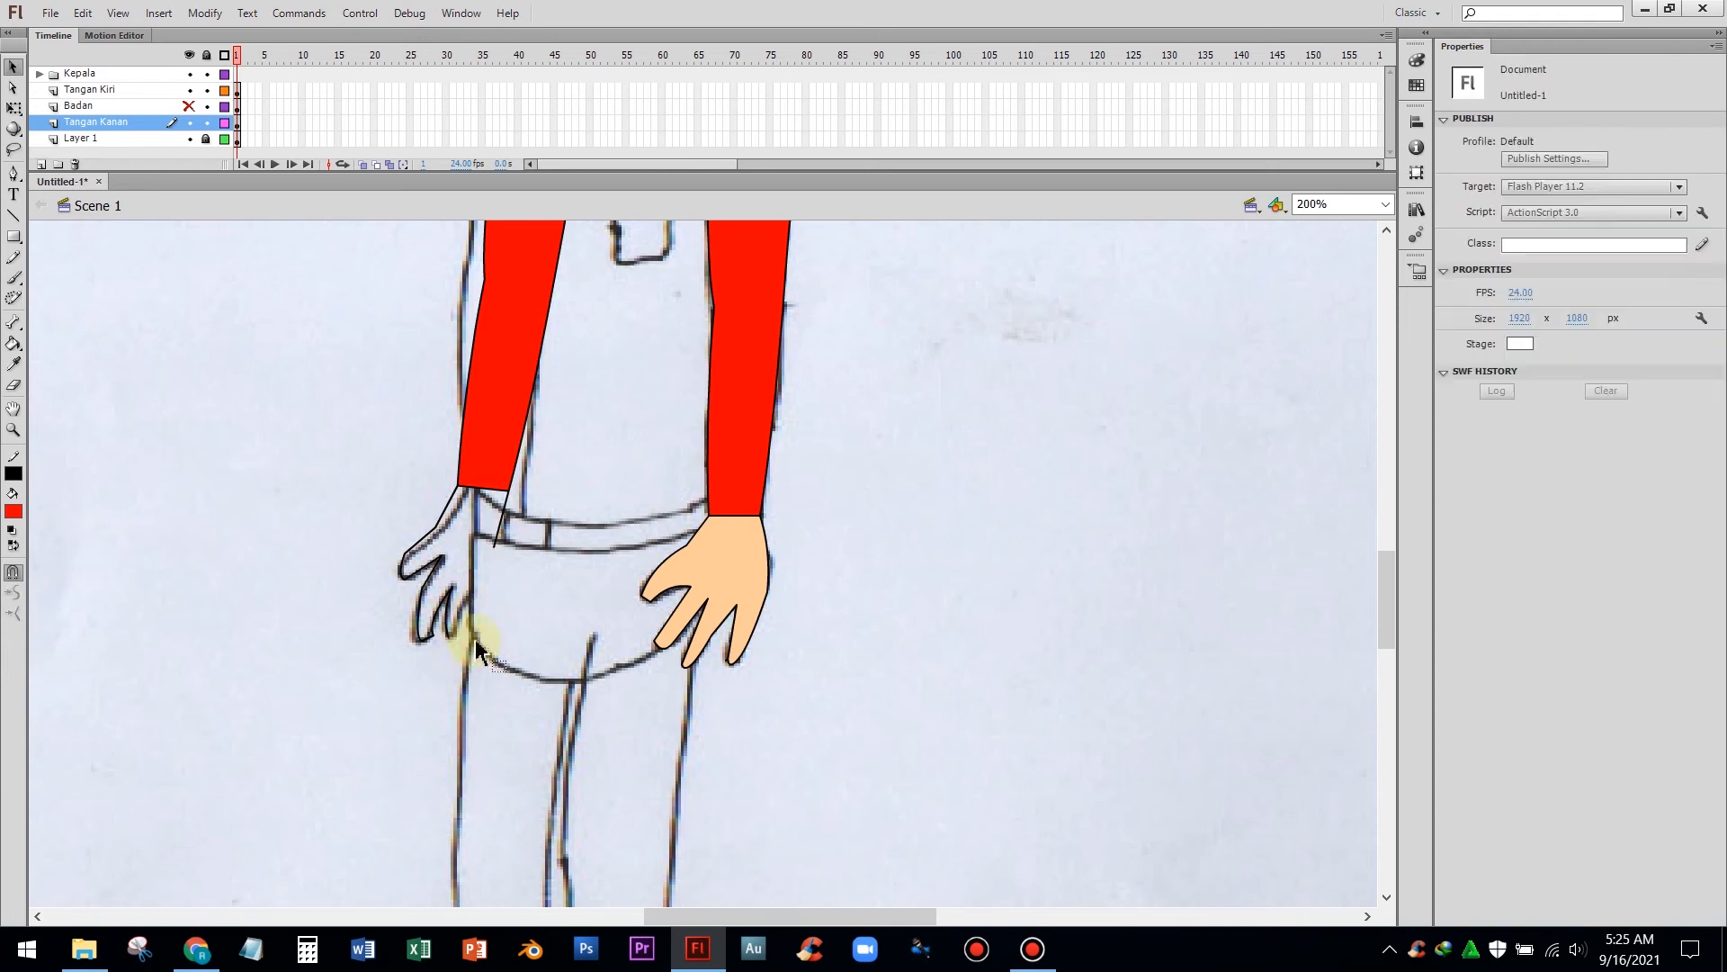
Redraw the fingers and lower edge of the left hand with the Pen tool at a closer zoom
left_click(14, 176)
key("ctrl+=")
left_click(285, 530)
left_click(268, 590)
left_click(260, 656)
left_click(261, 686)
left_click(251, 700)
left_click(235, 697)
left_click(232, 621)
left_click(213, 663)
left_click(208, 710)
left_click(194, 712)
key("v")
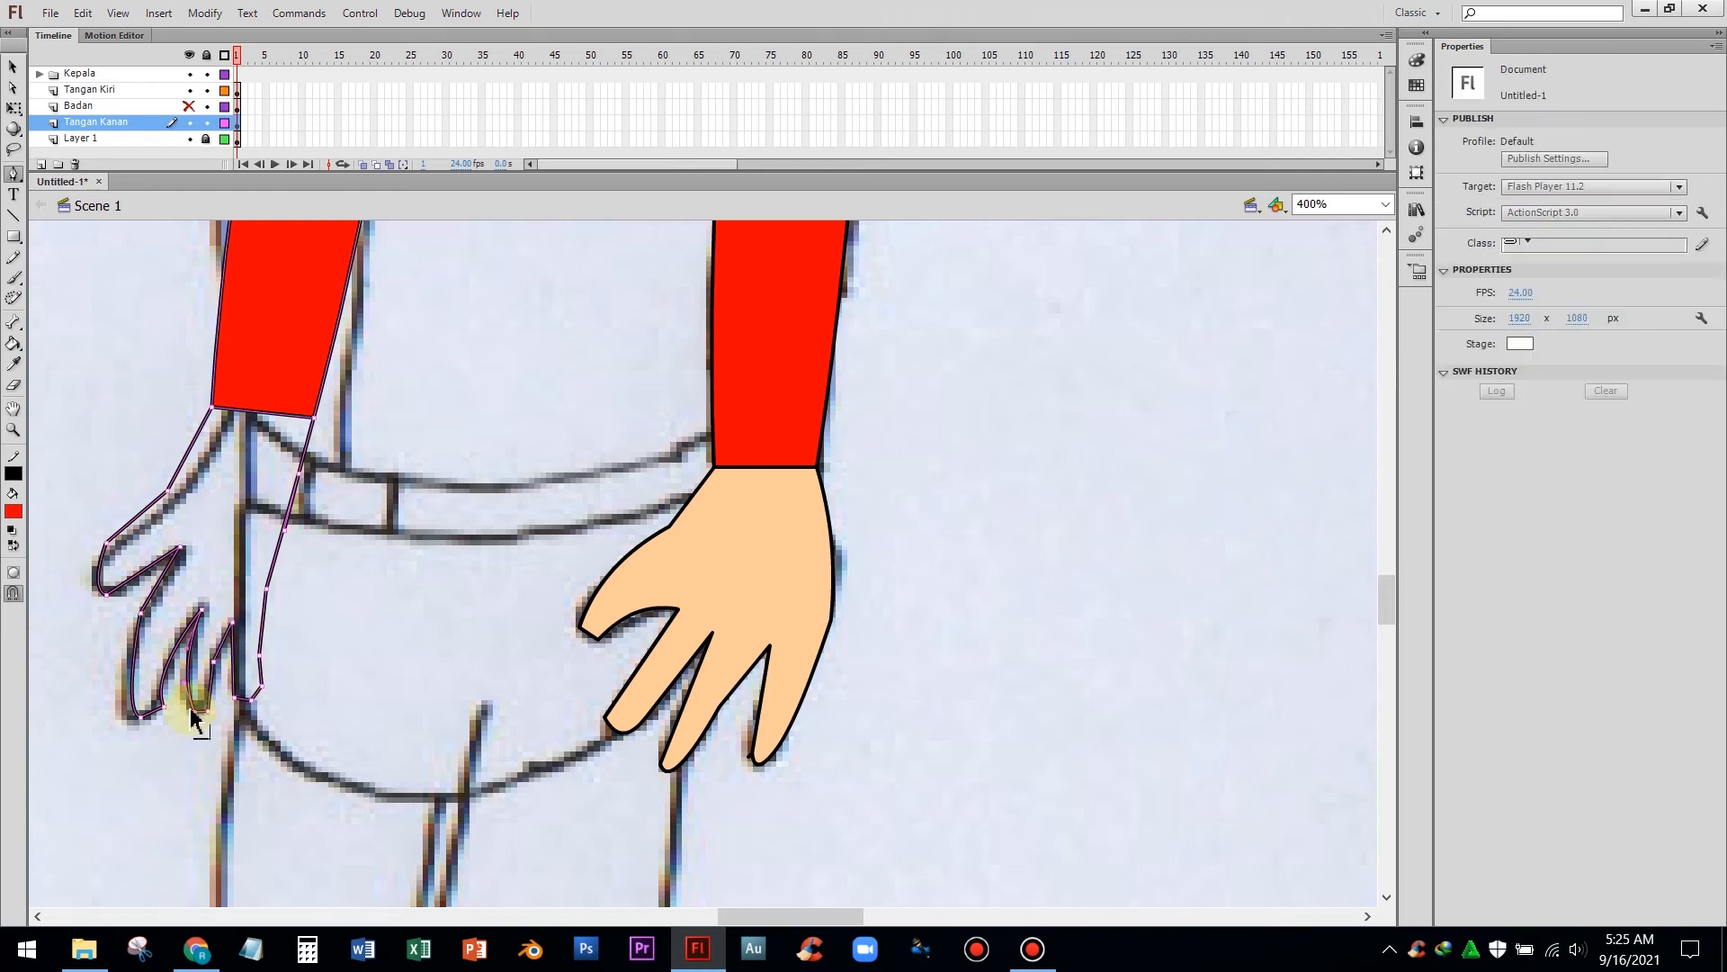
Sample the skin colour from the other hand and fill the new left hand with it
left_click(109, 551)
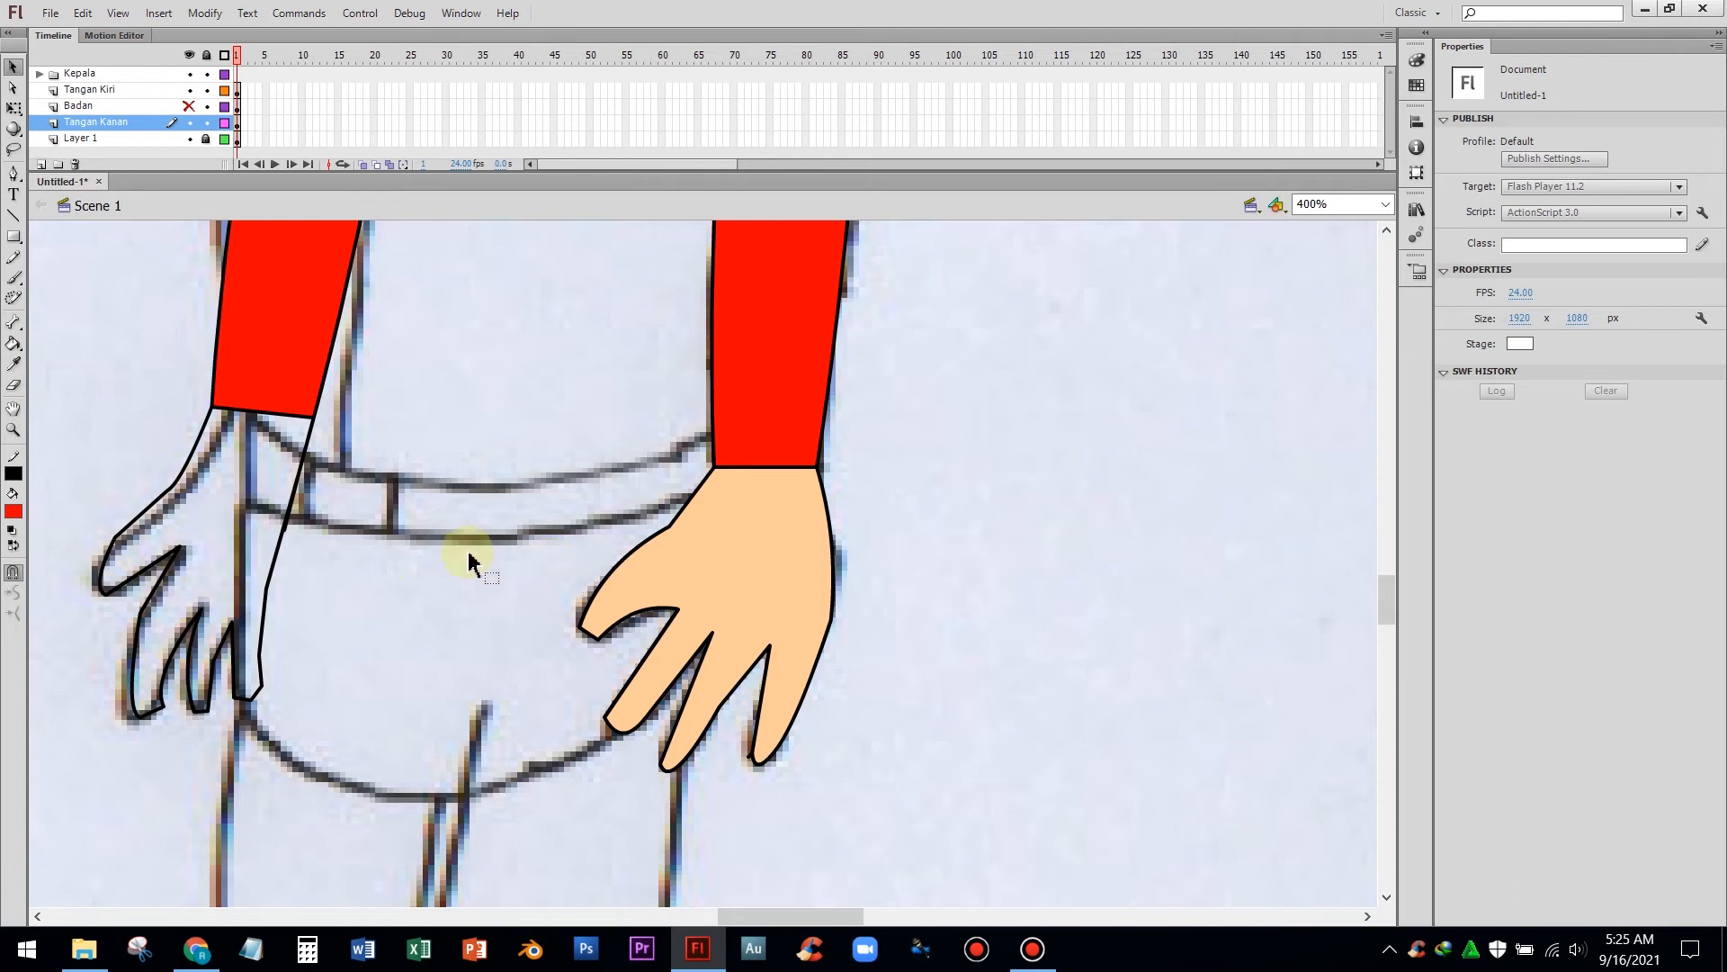
left_click(13, 365)
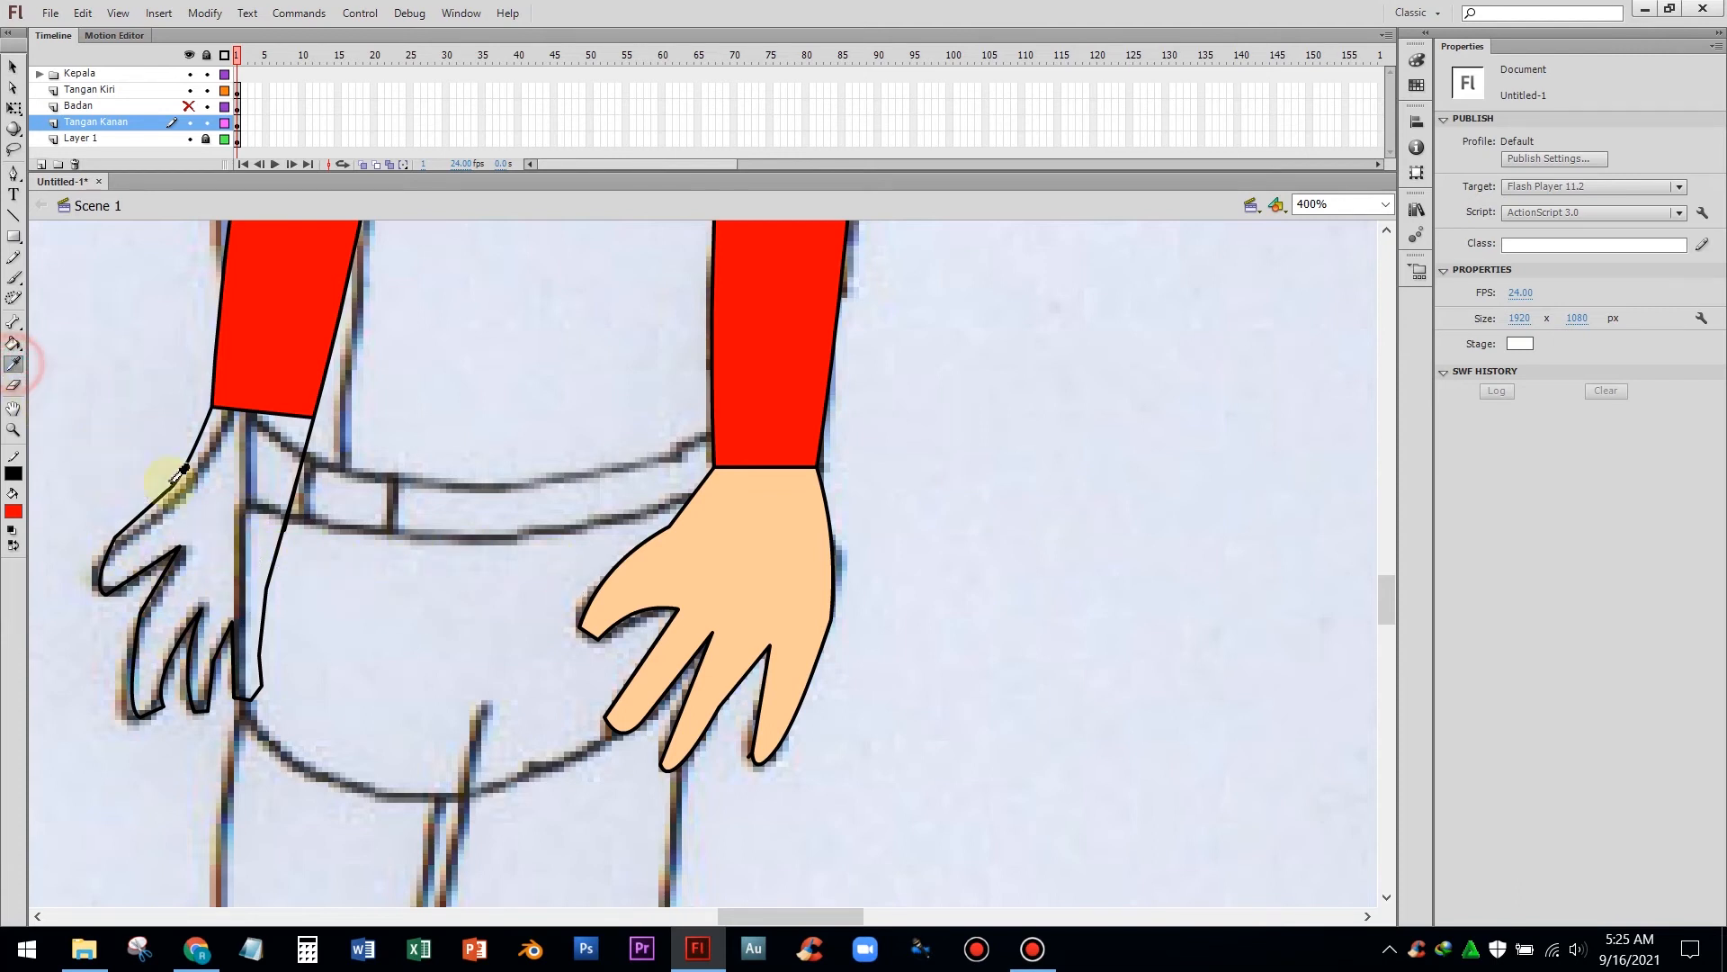
left_click(697, 562)
left_click(187, 525)
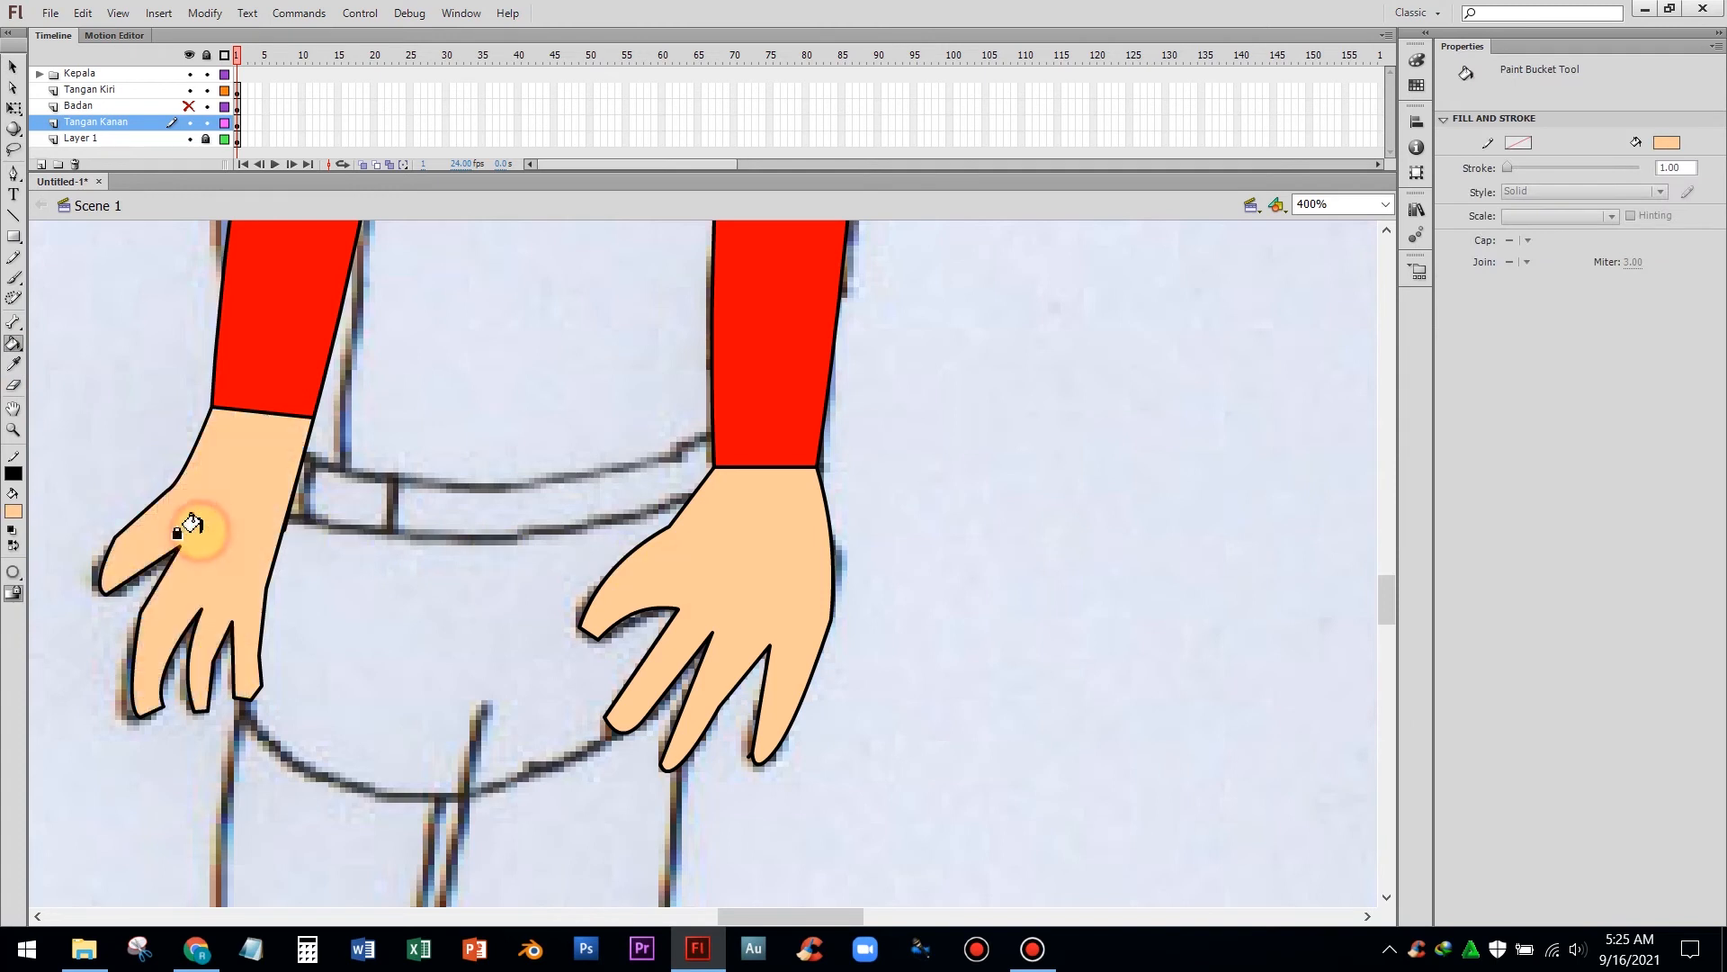
scroll(256, 573, "up", 8)
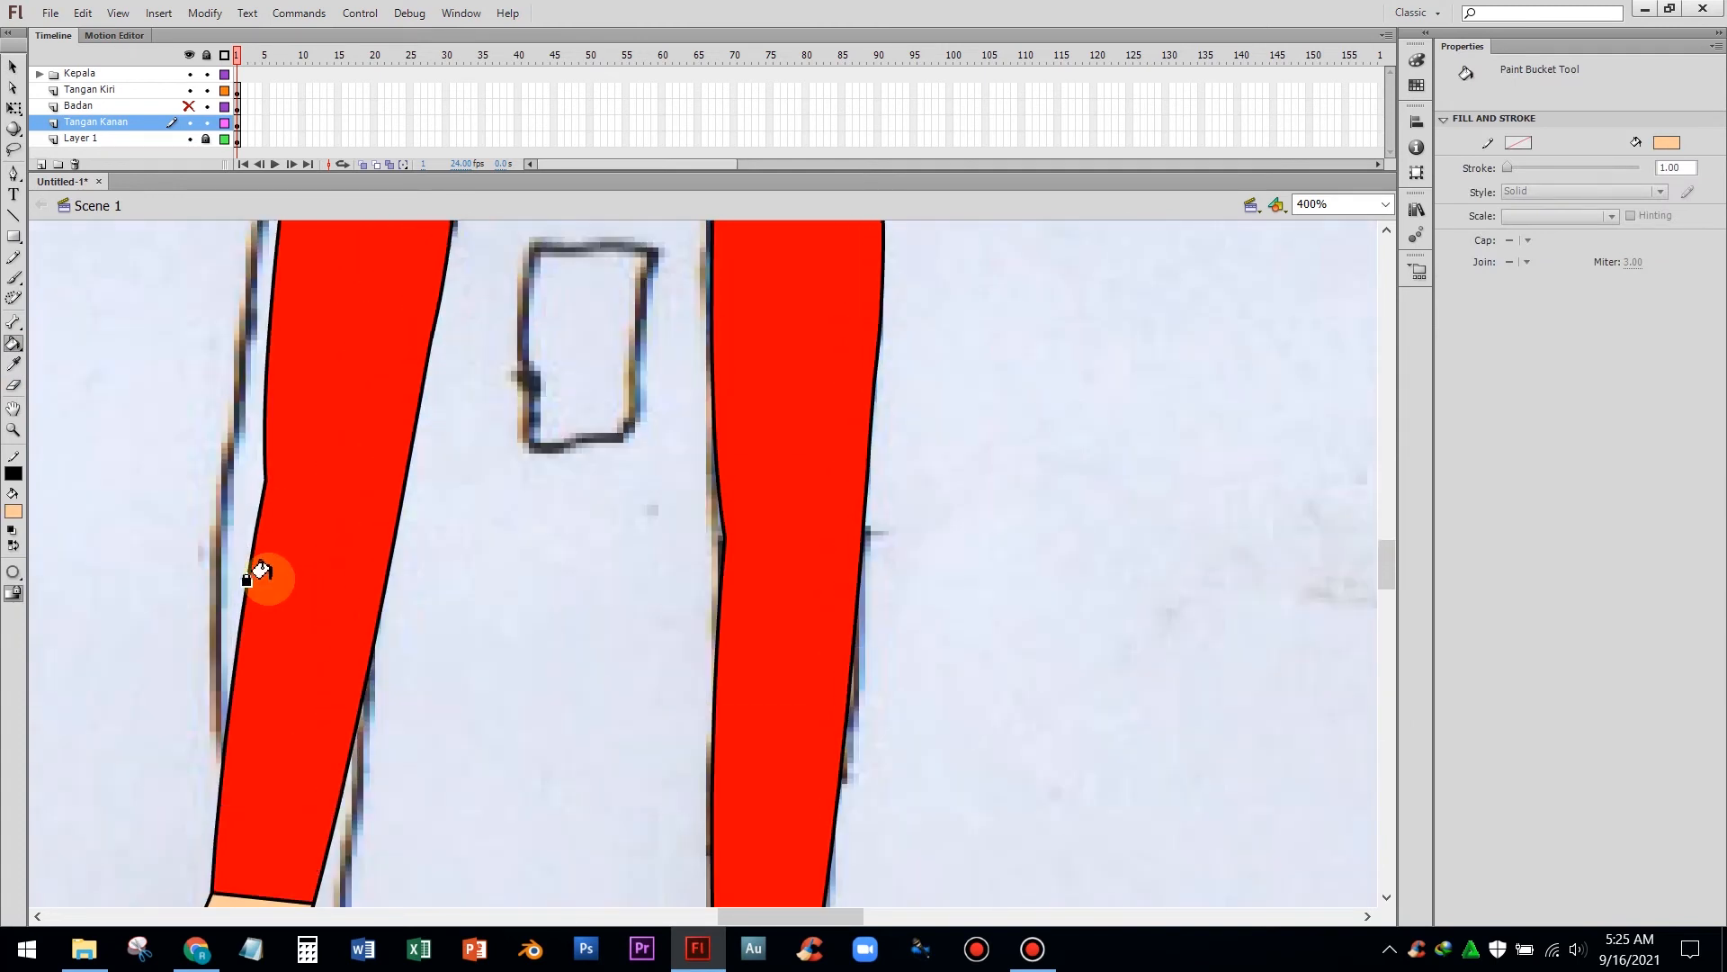
Zoom out and review the coloured sleeves and hands against the scanned sketch
scroll(264, 573, "down", 3)
key("v")
left_click_drag(267, 486, 251, 474)
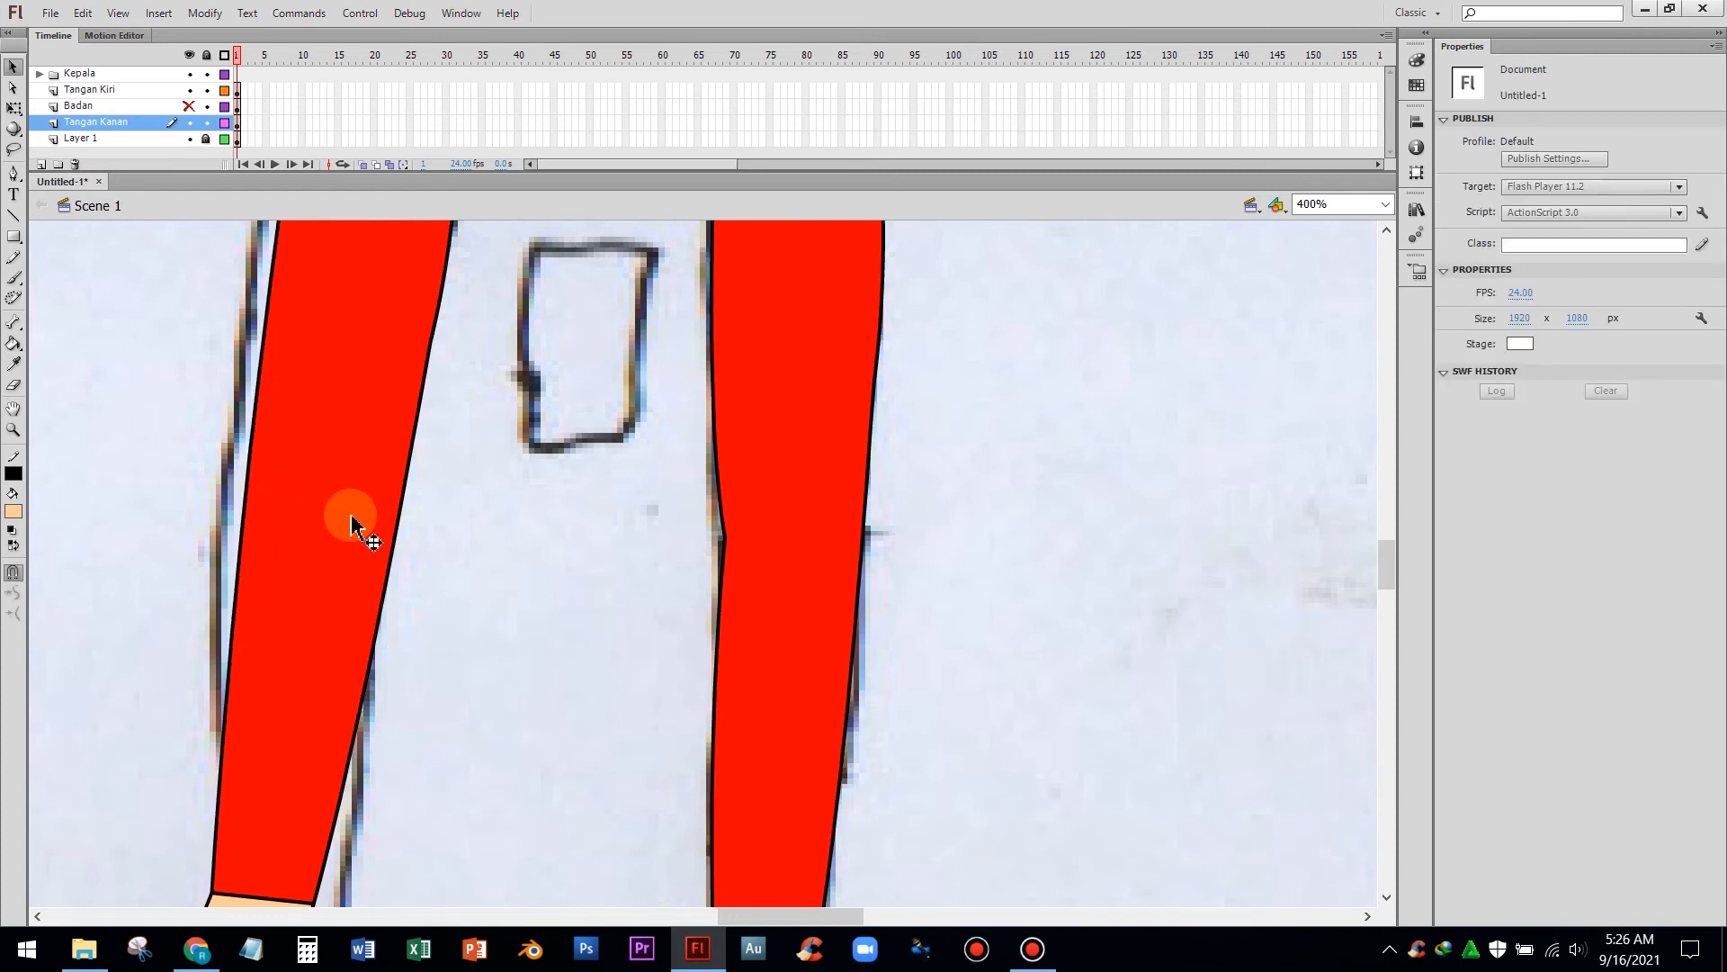
key("ctrl+minus")
scroll(453, 542, "down", 1)
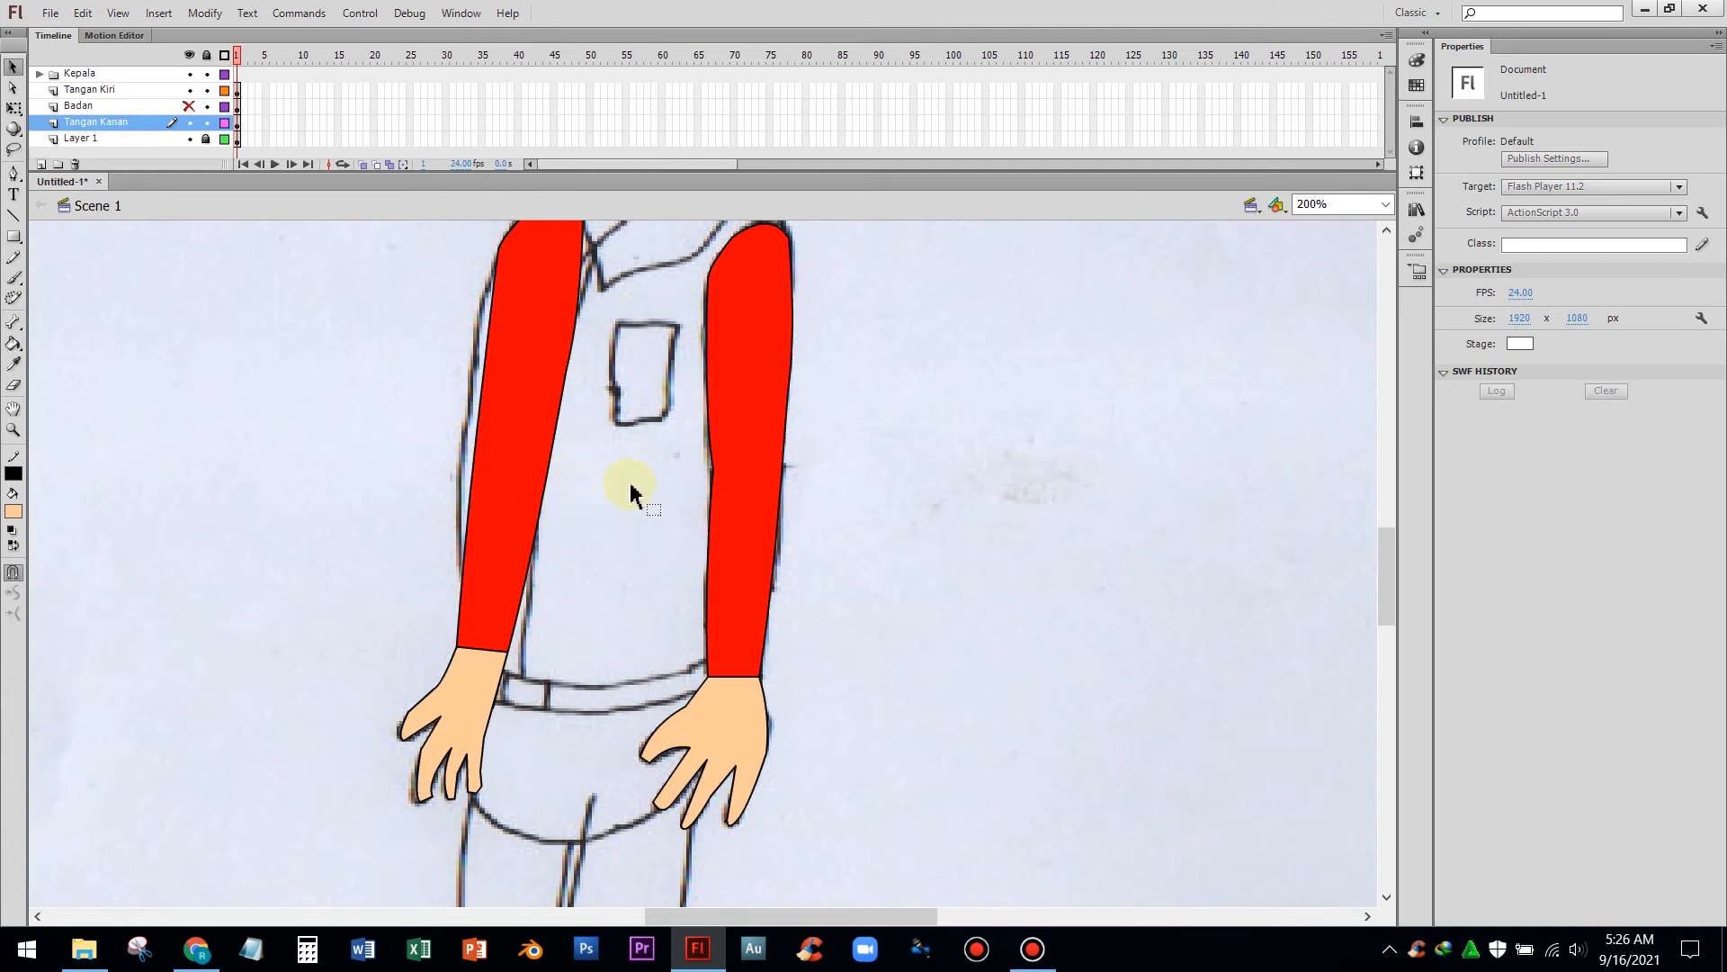
left_click_drag(712, 468, 707, 486)
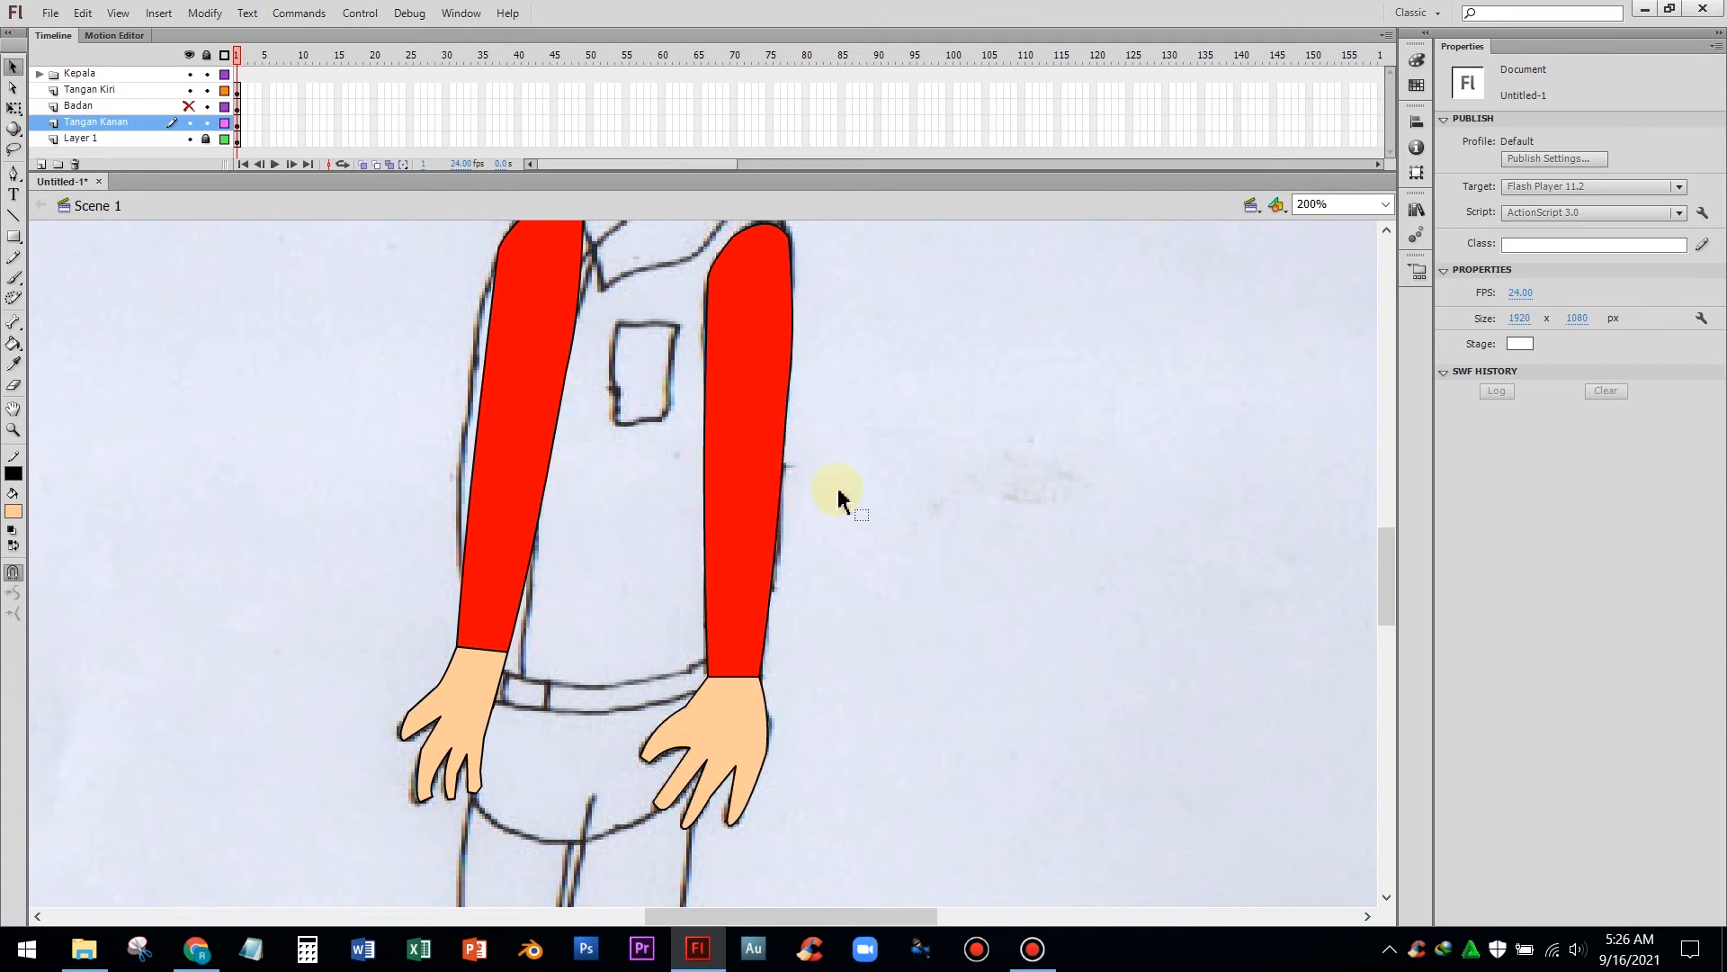
scroll(858, 497, "up", 5)
scroll(859, 500, "down", 4)
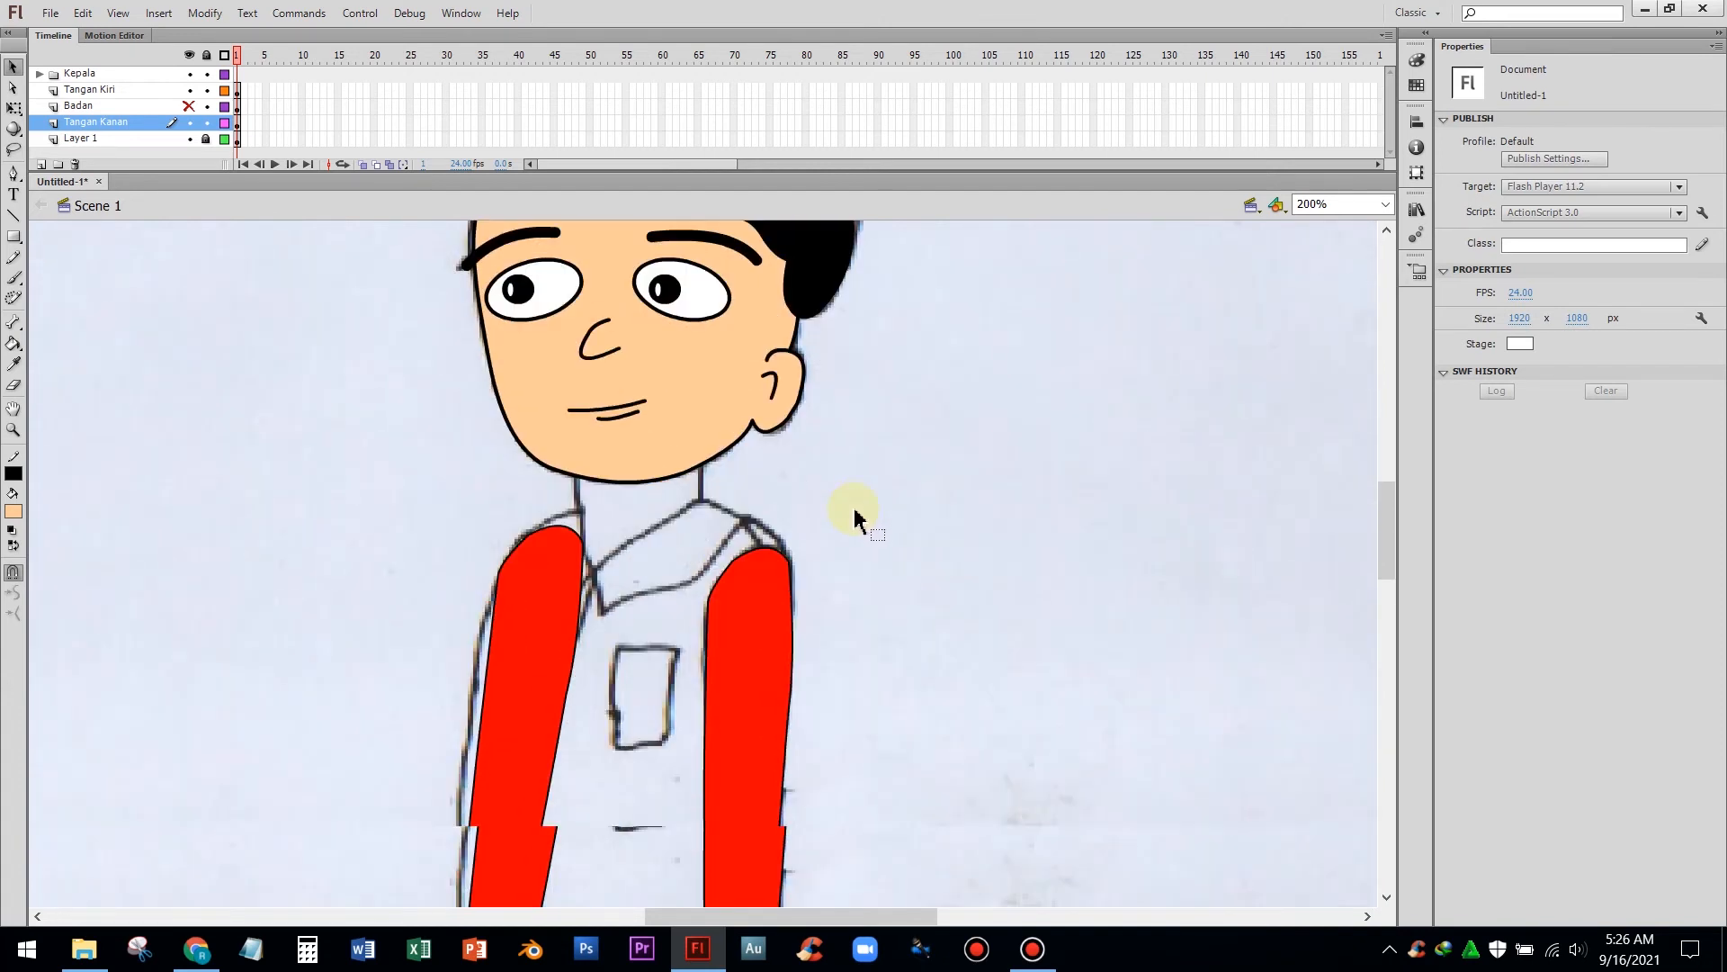
scroll(849, 520, "up", 3)
scroll(841, 520, "down", 2)
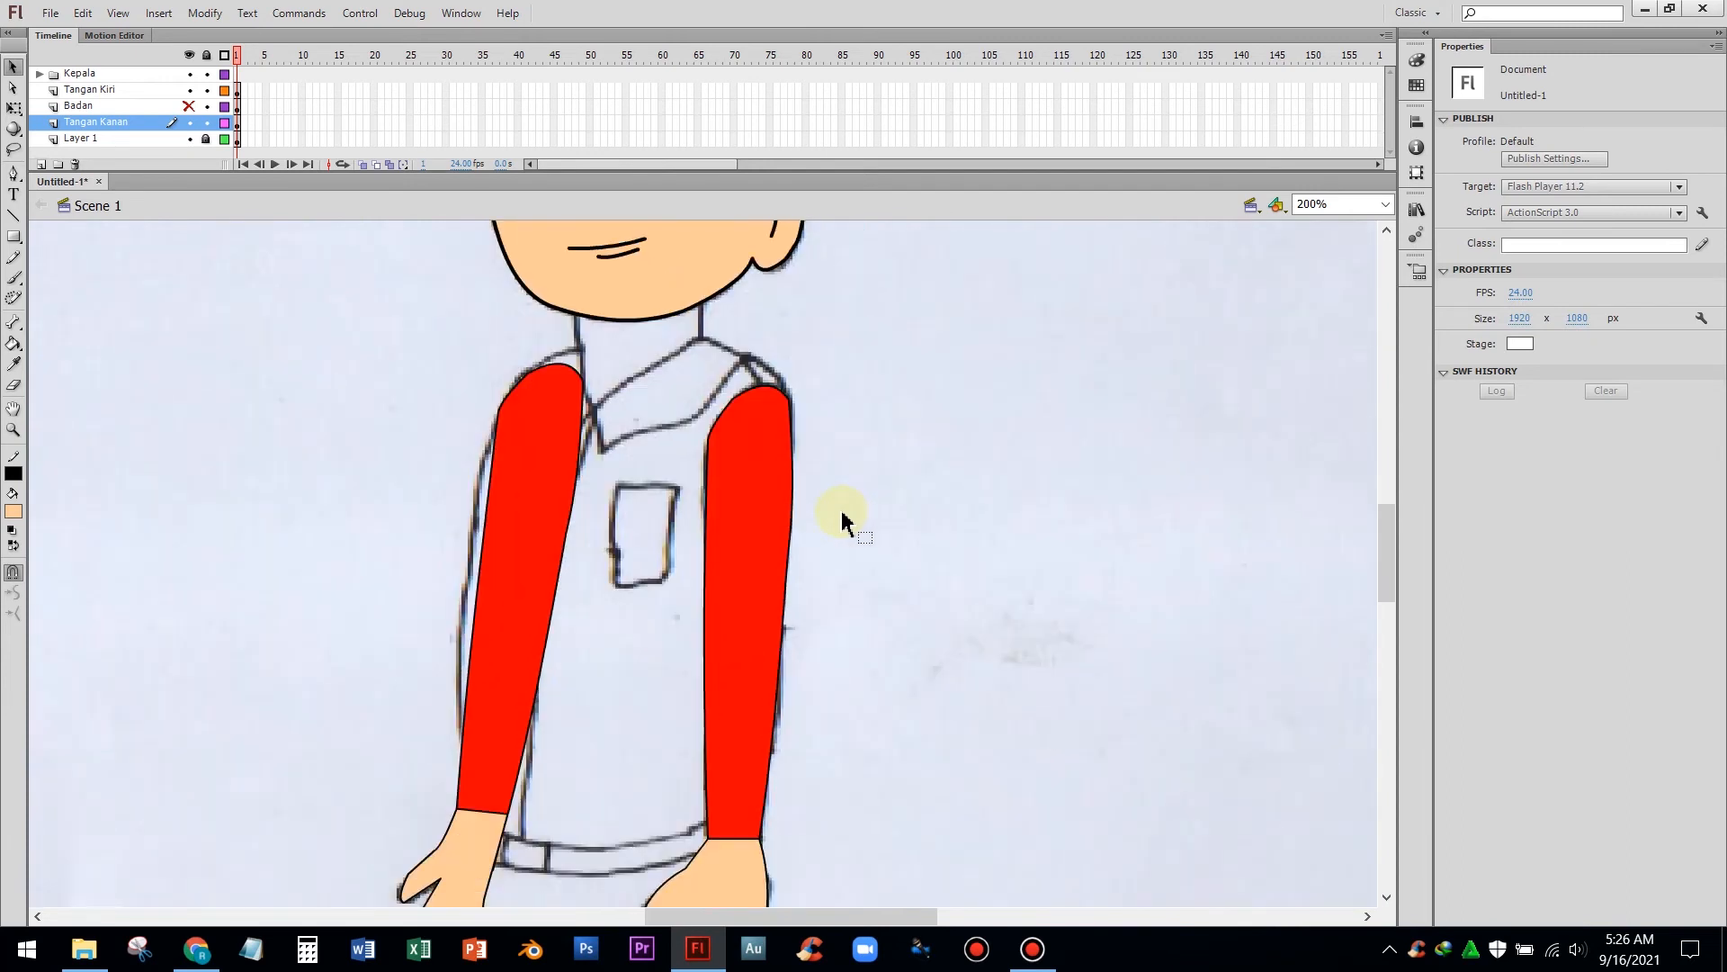
scroll(836, 520, "up", 1)
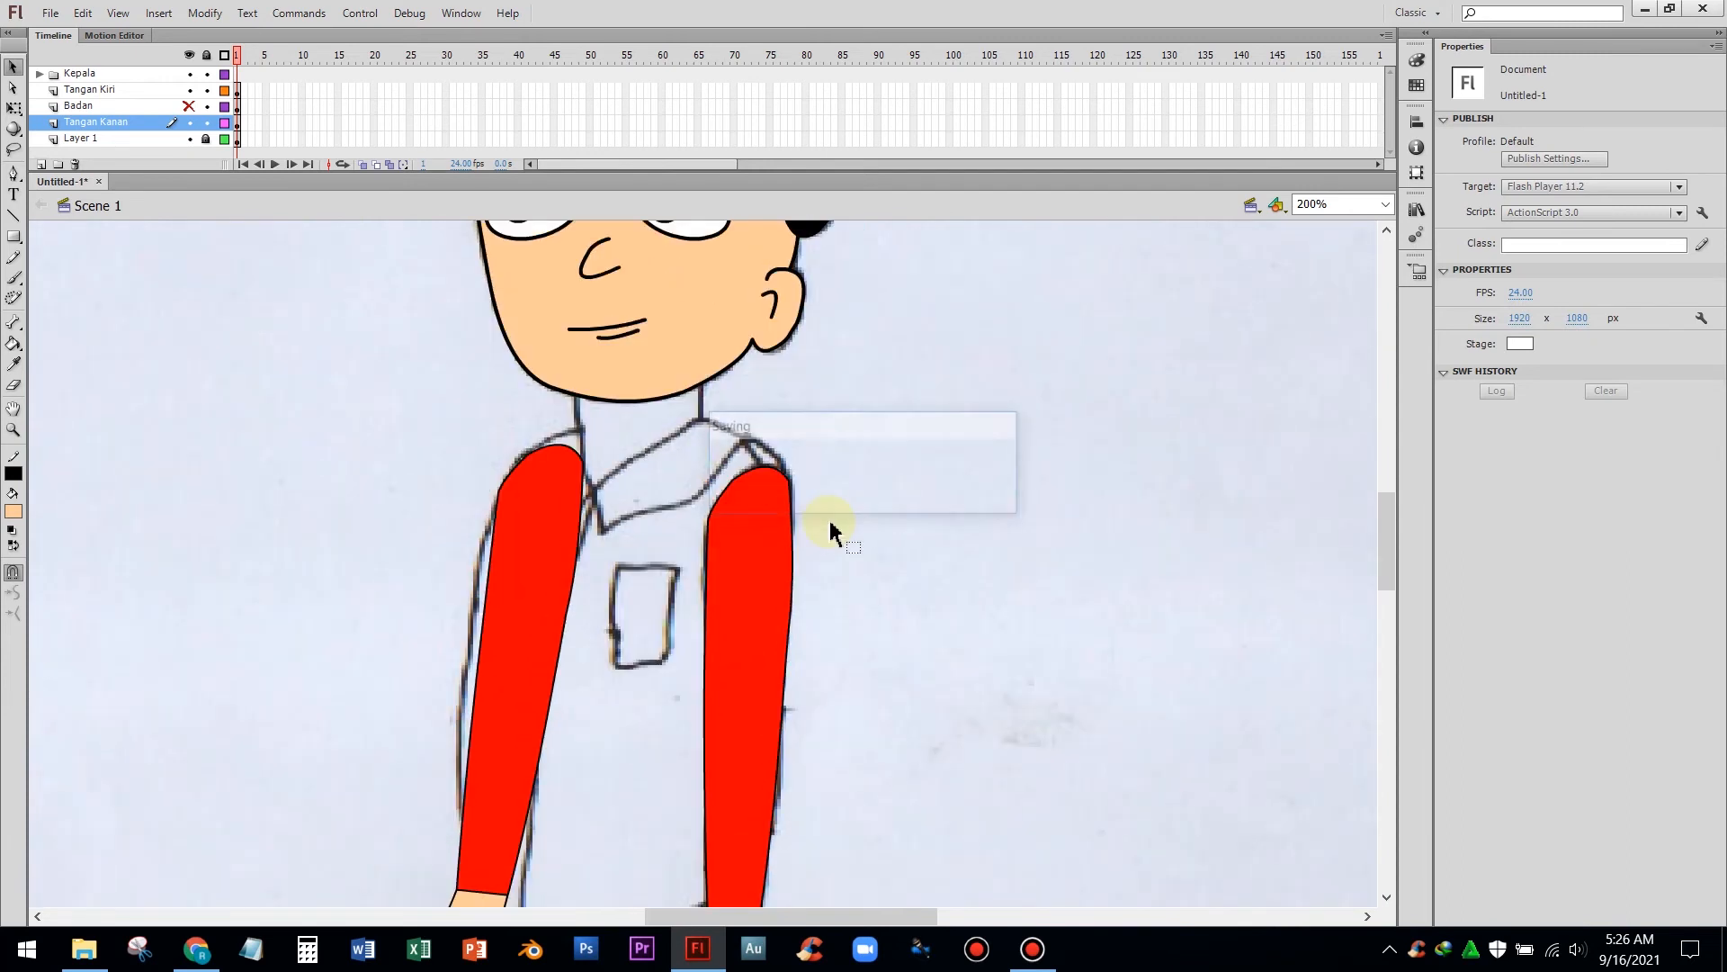
Show the Badan layer again and save the document
left_click(190, 106)
scroll(182, 329, "down", 2)
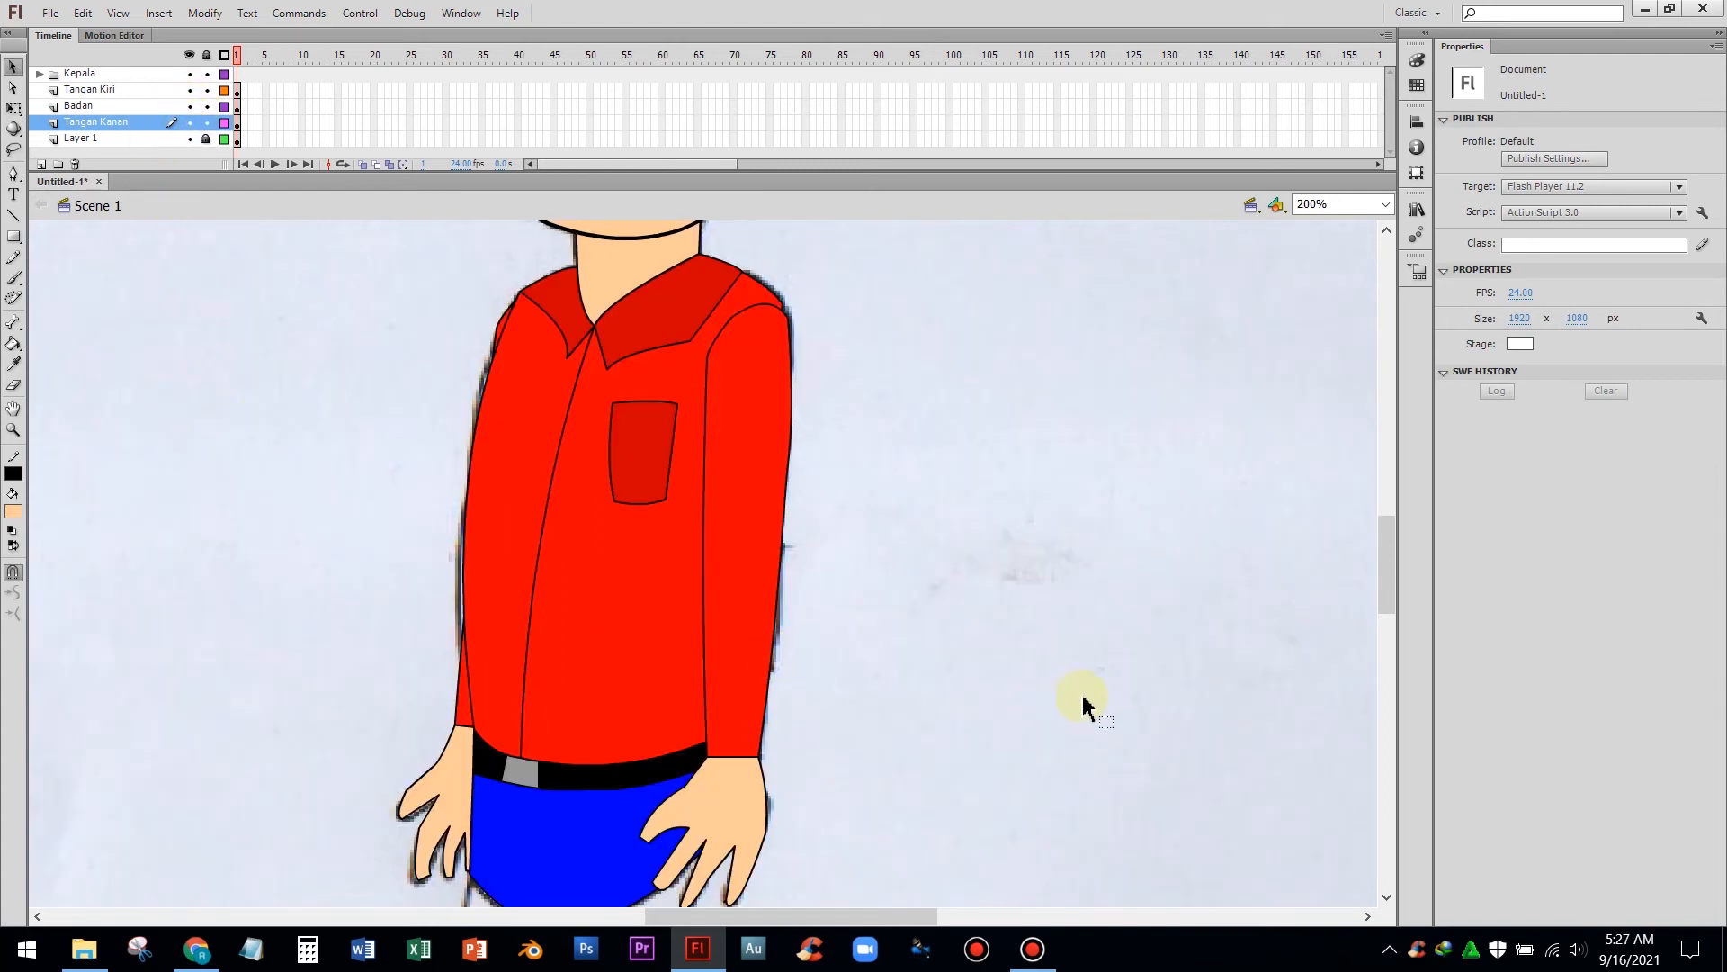
scroll(1070, 701, "down", 4)
scroll(1039, 693, "up", 6)
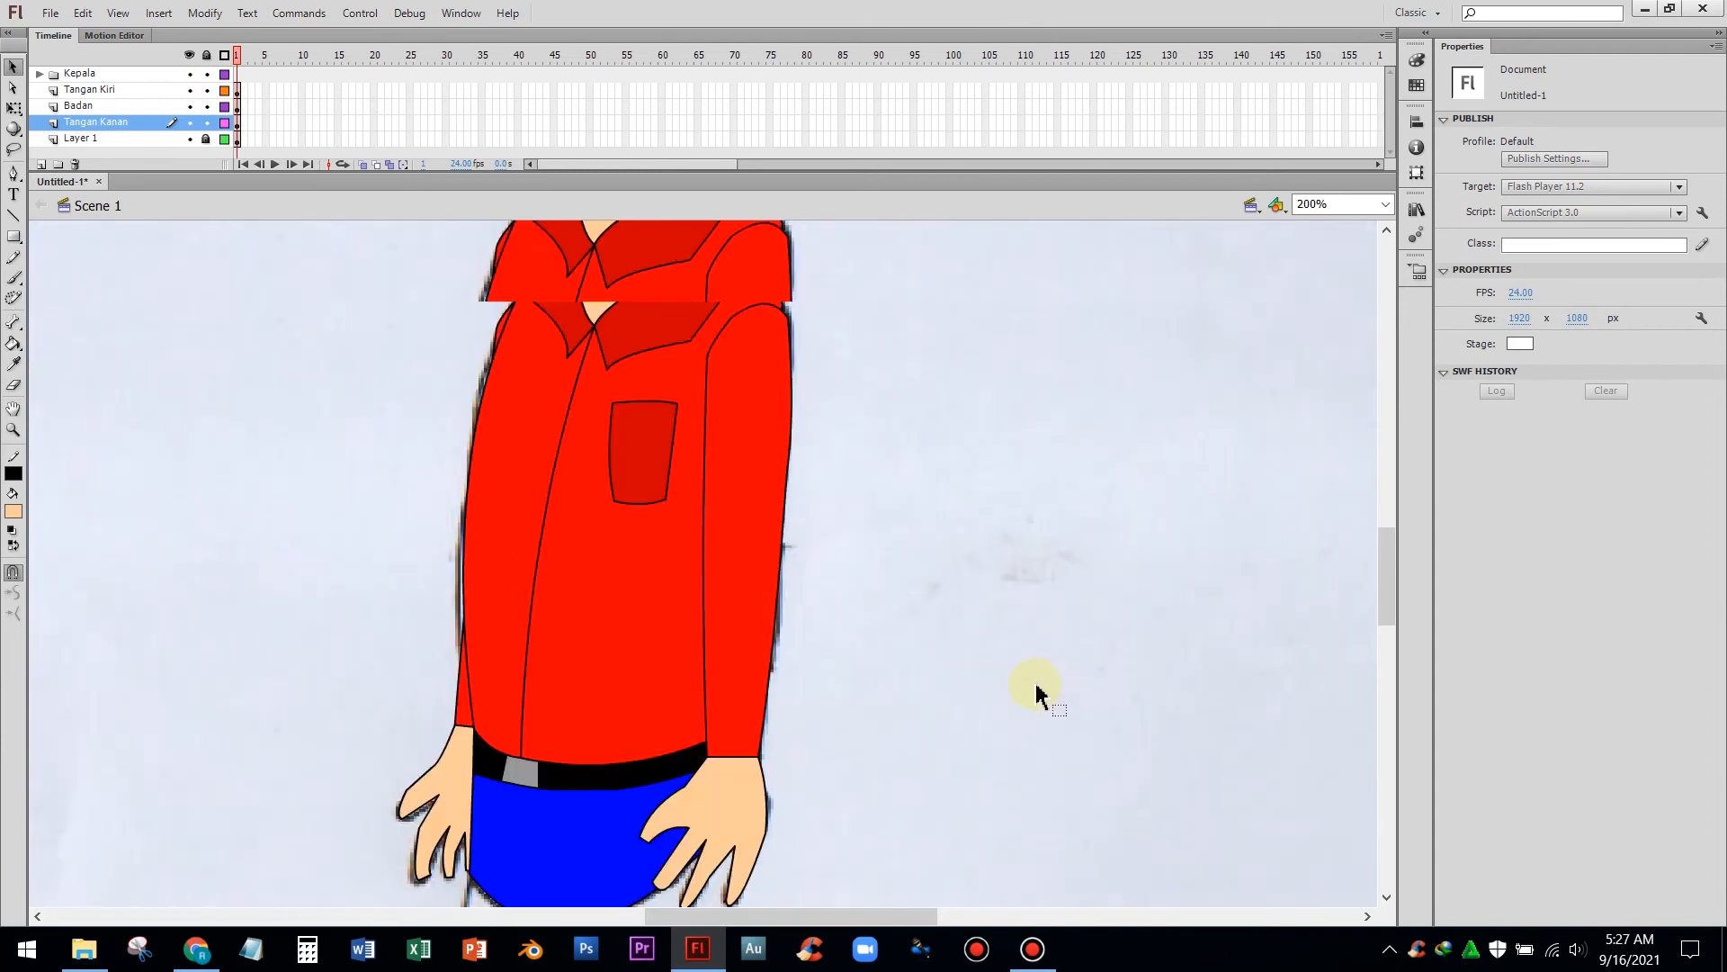
key("ctrl+minus")
scroll(1087, 720, "down", 2)
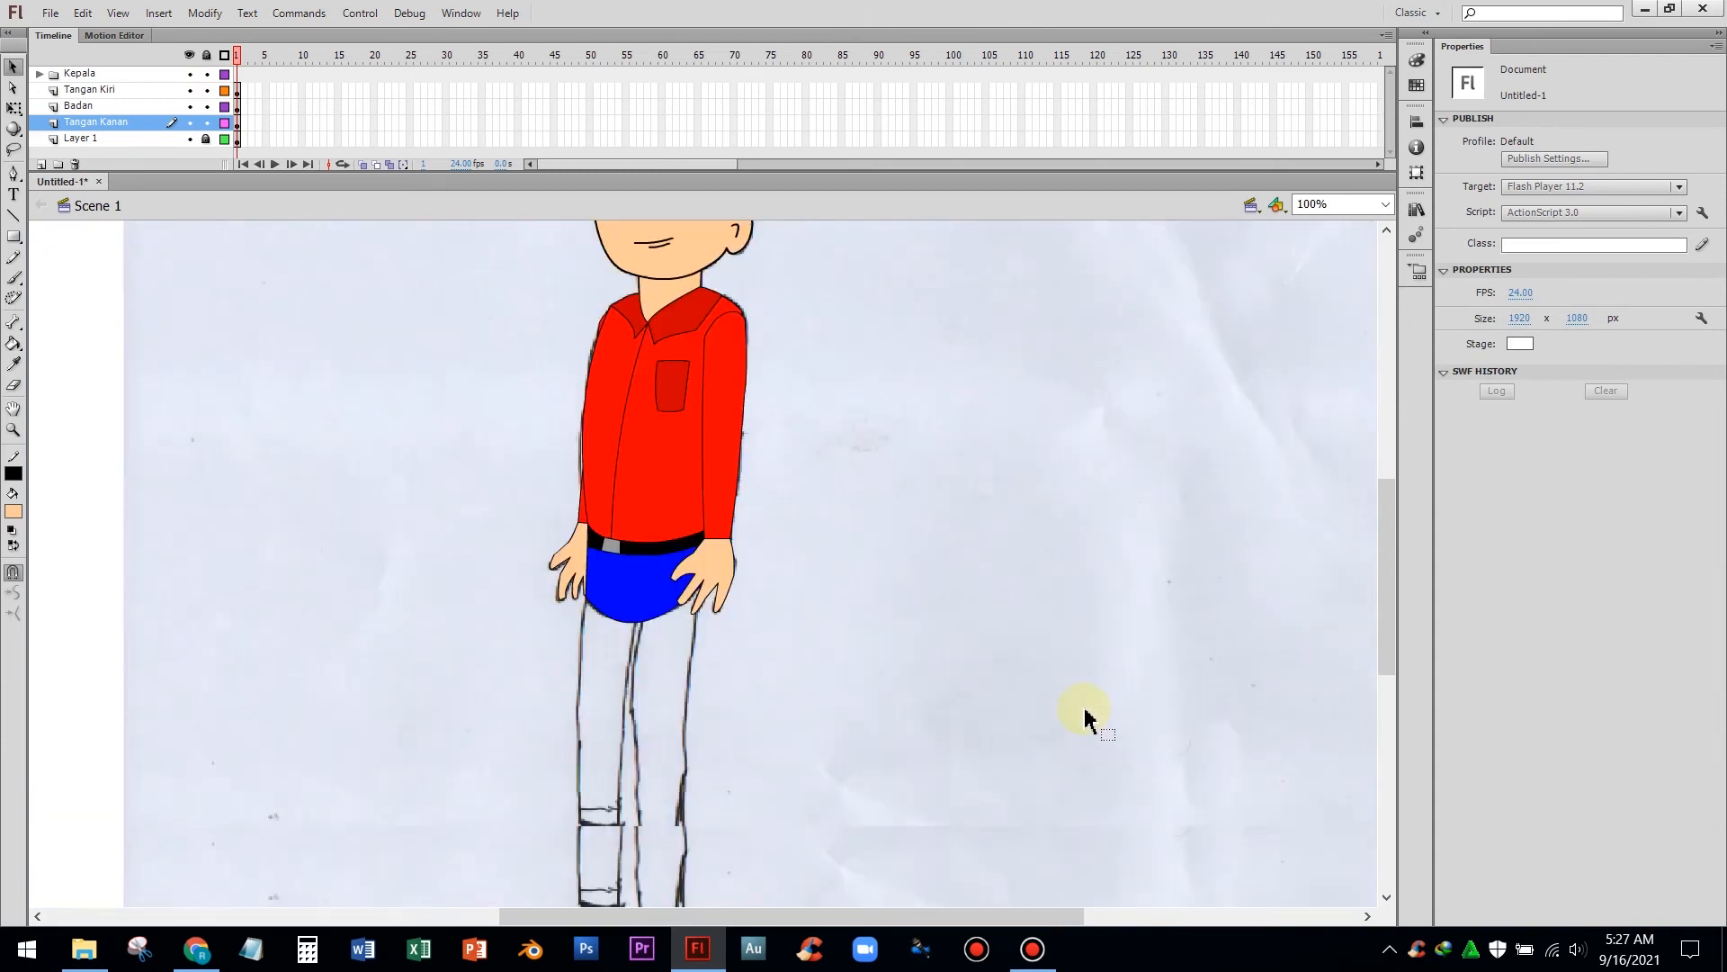
scroll(1085, 718, "up", 2)
key("ctrl+s")
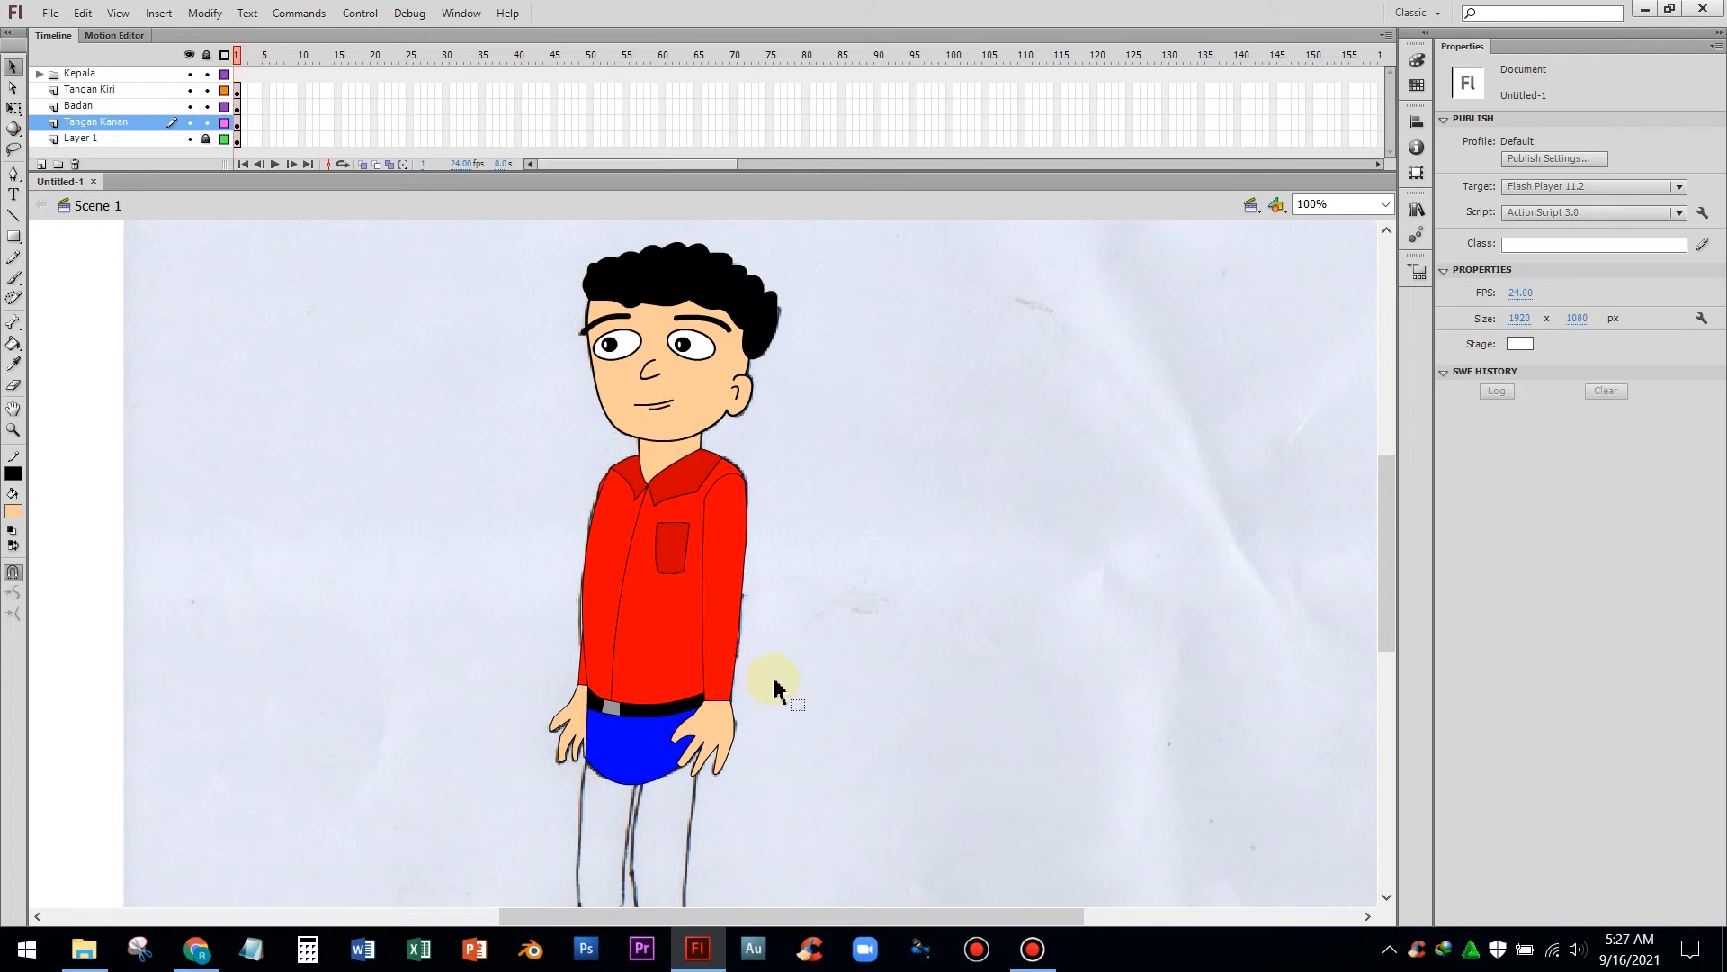
Scroll over the whole coloured character from head to feet to check the result
scroll(900, 634, "down", 4)
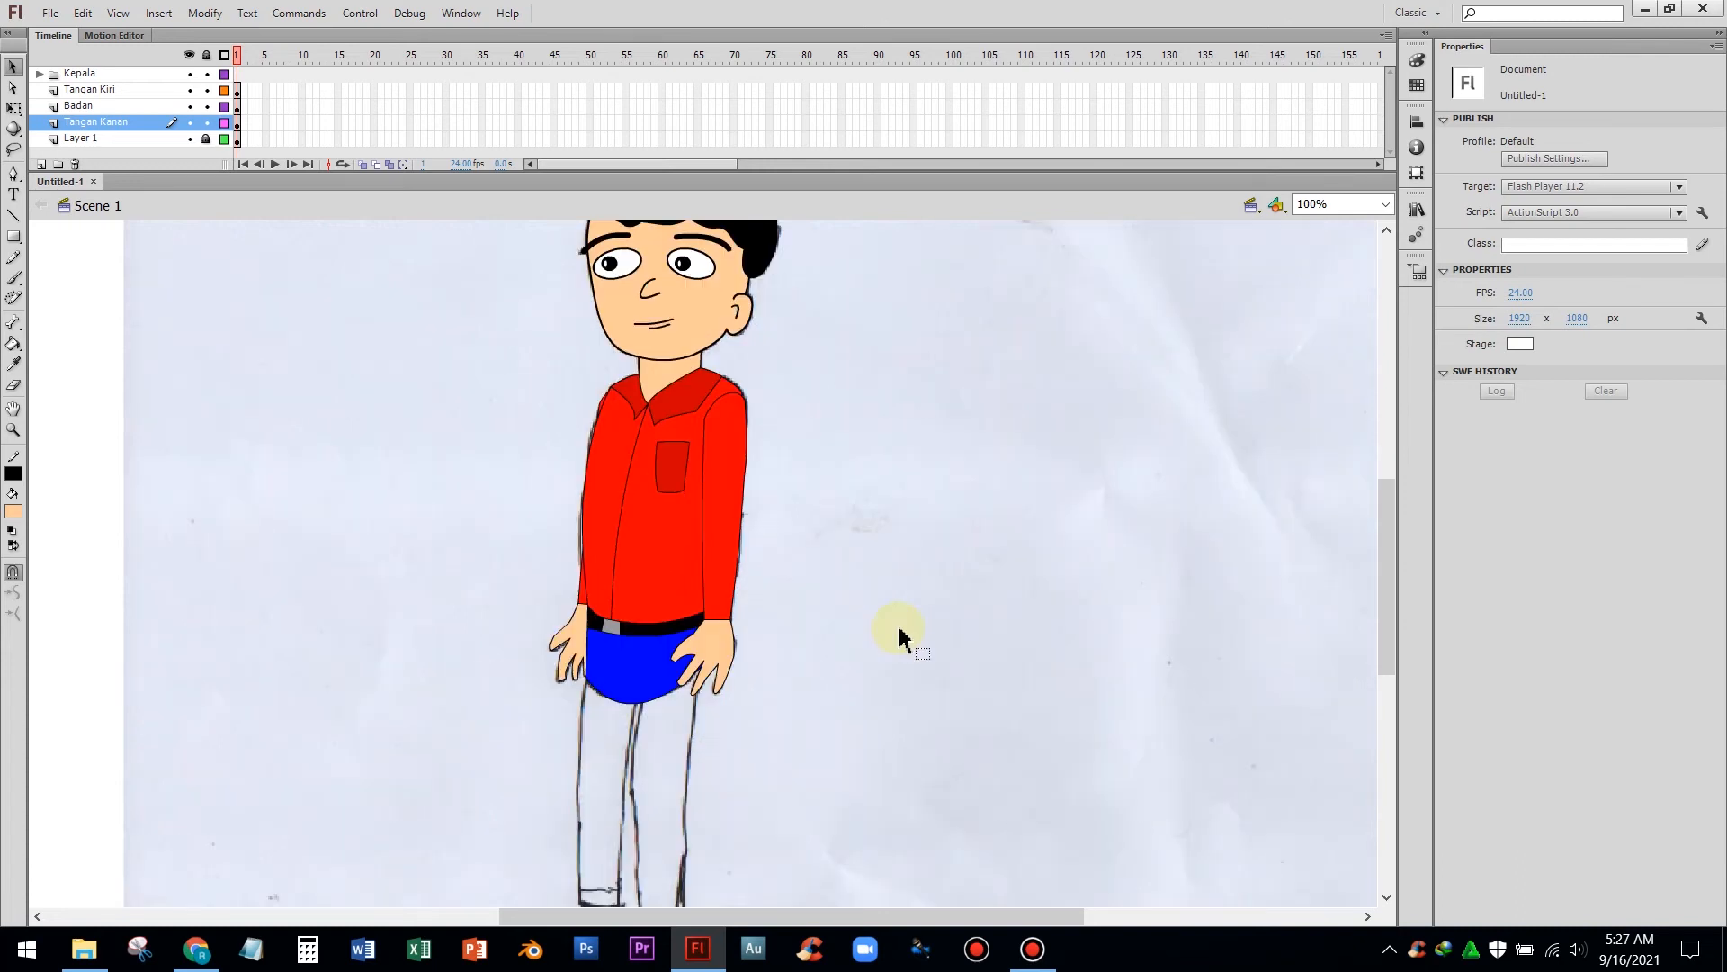
scroll(900, 635, "up", 4)
scroll(902, 634, "down", 3)
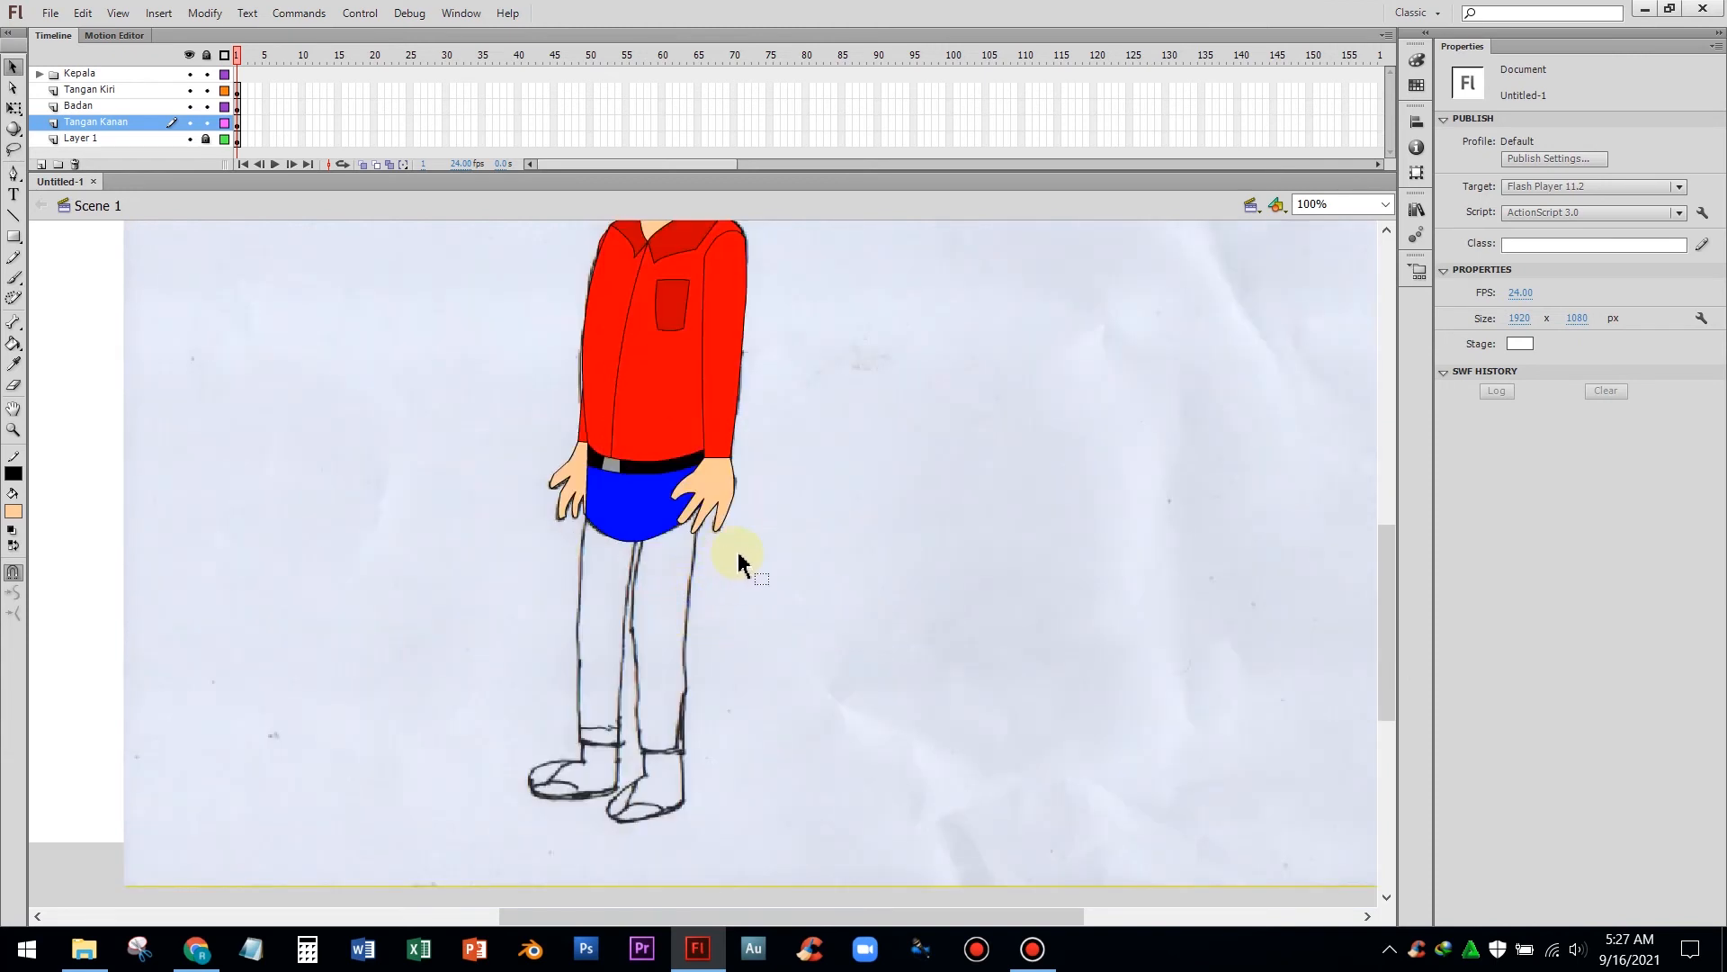
scroll(737, 562, "up", 2)
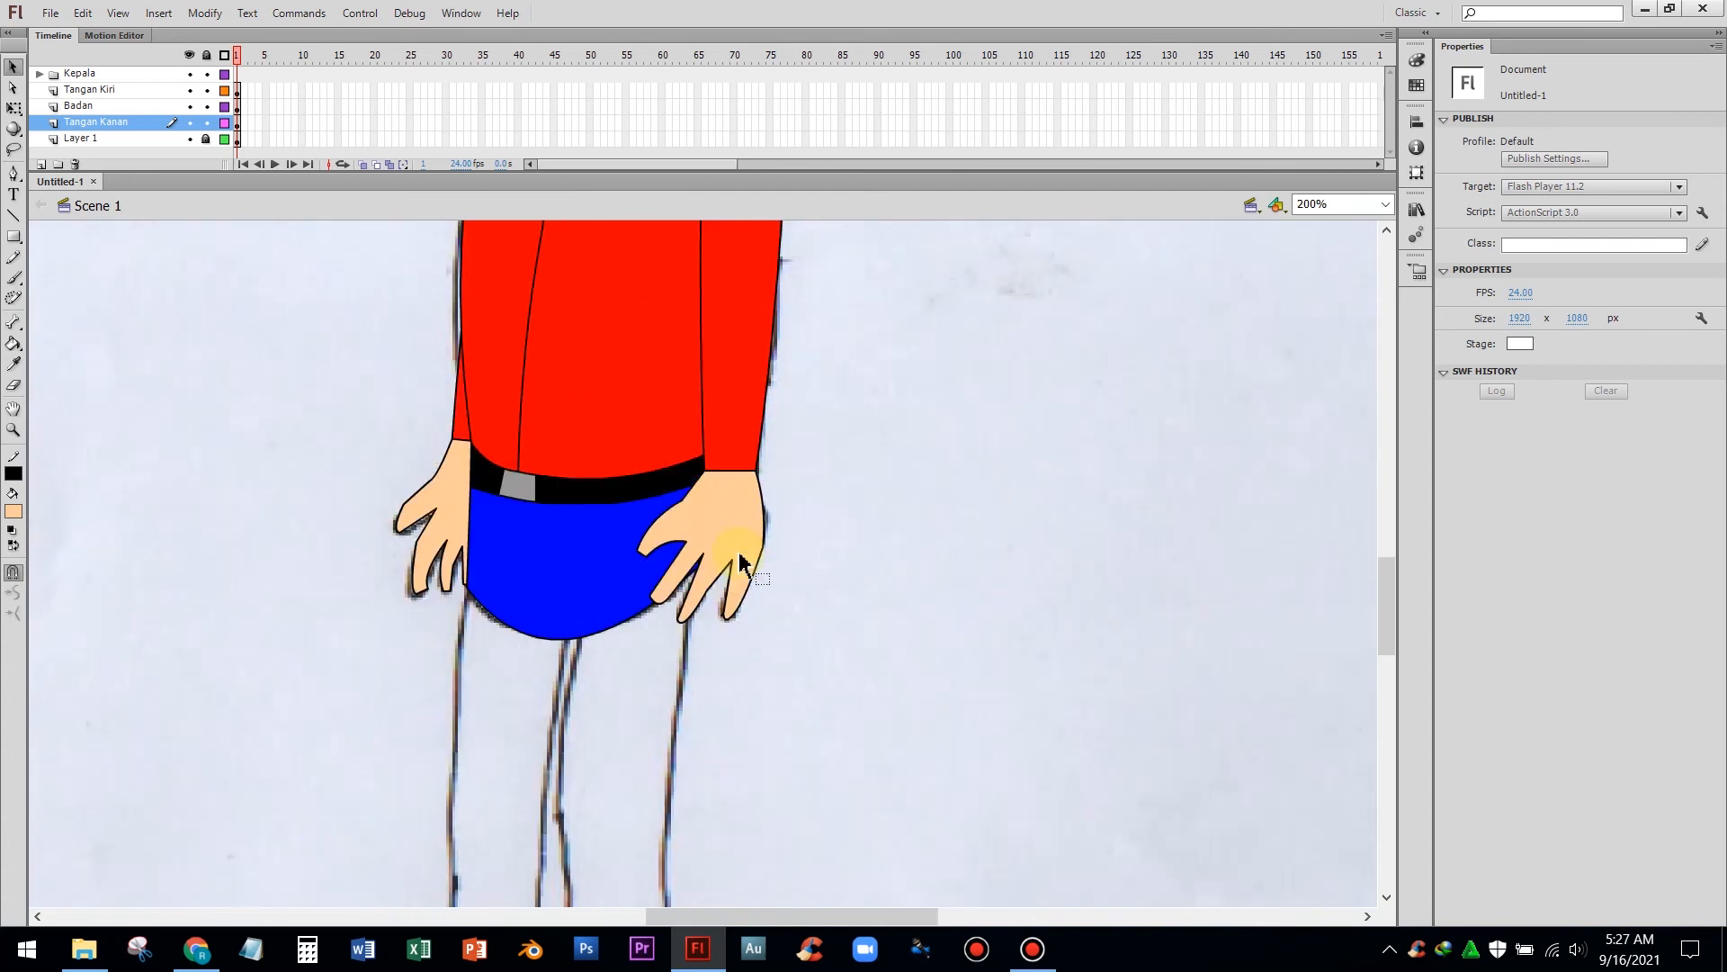
scroll(738, 562, "up", 6)
scroll(738, 563, "down", 10)
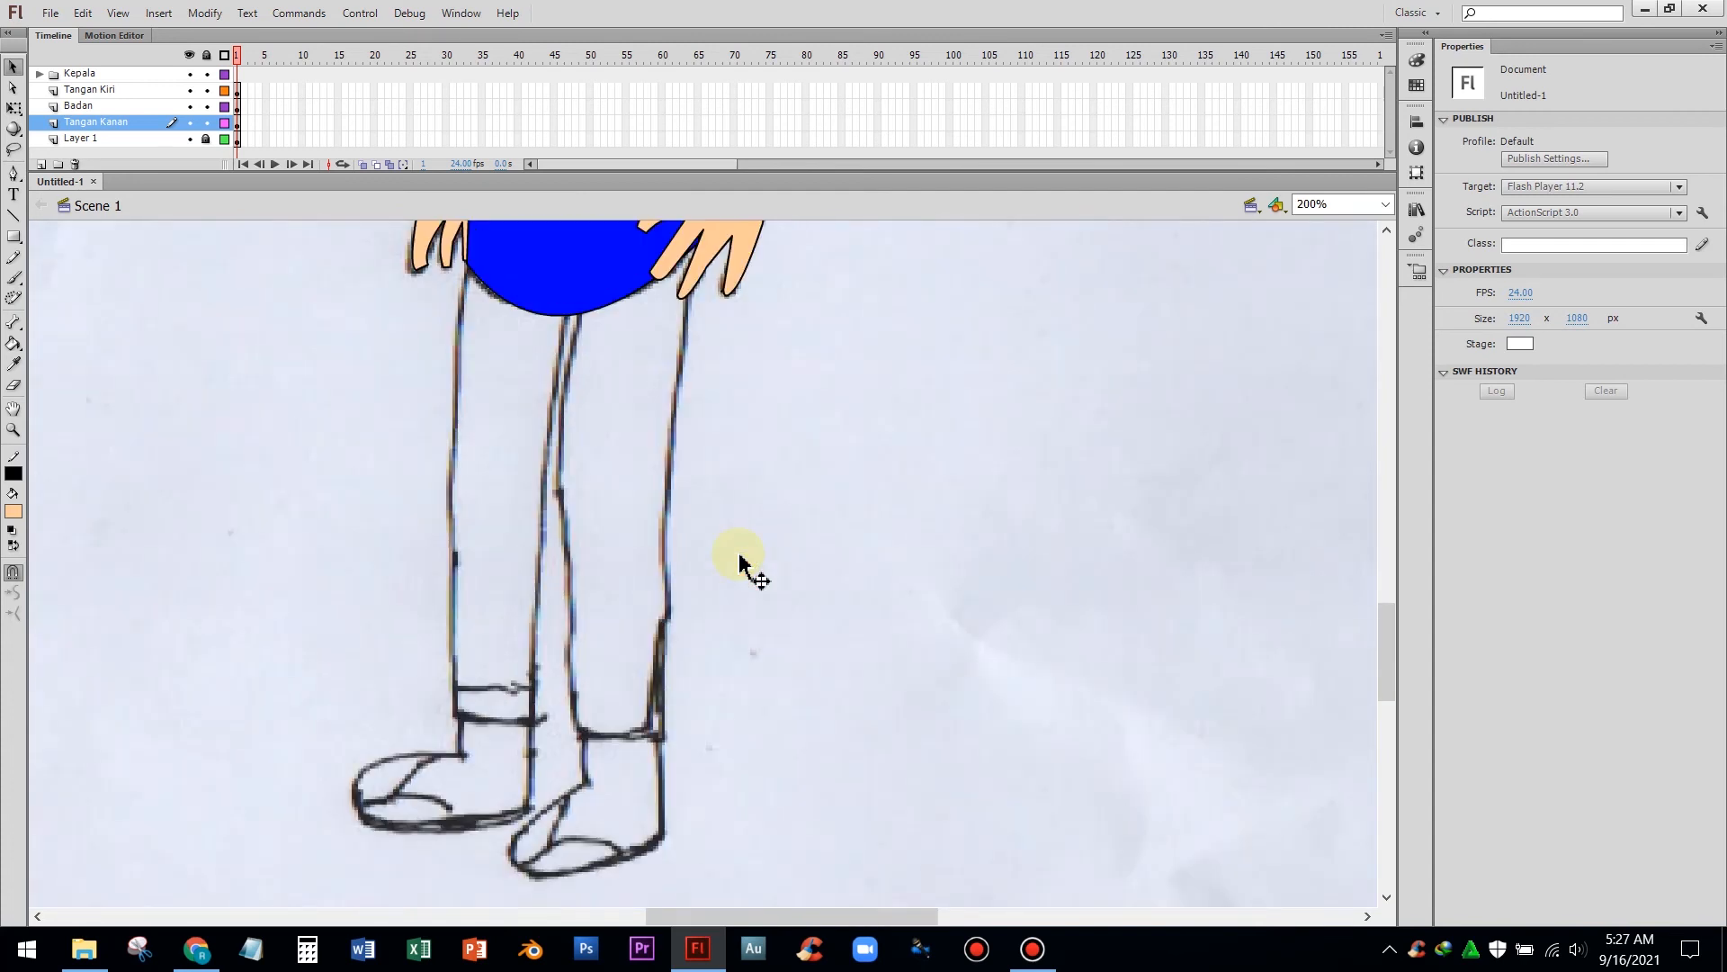
scroll(740, 562, "up", 10)
scroll(739, 558, "down", 10)
scroll(736, 558, "up", 10)
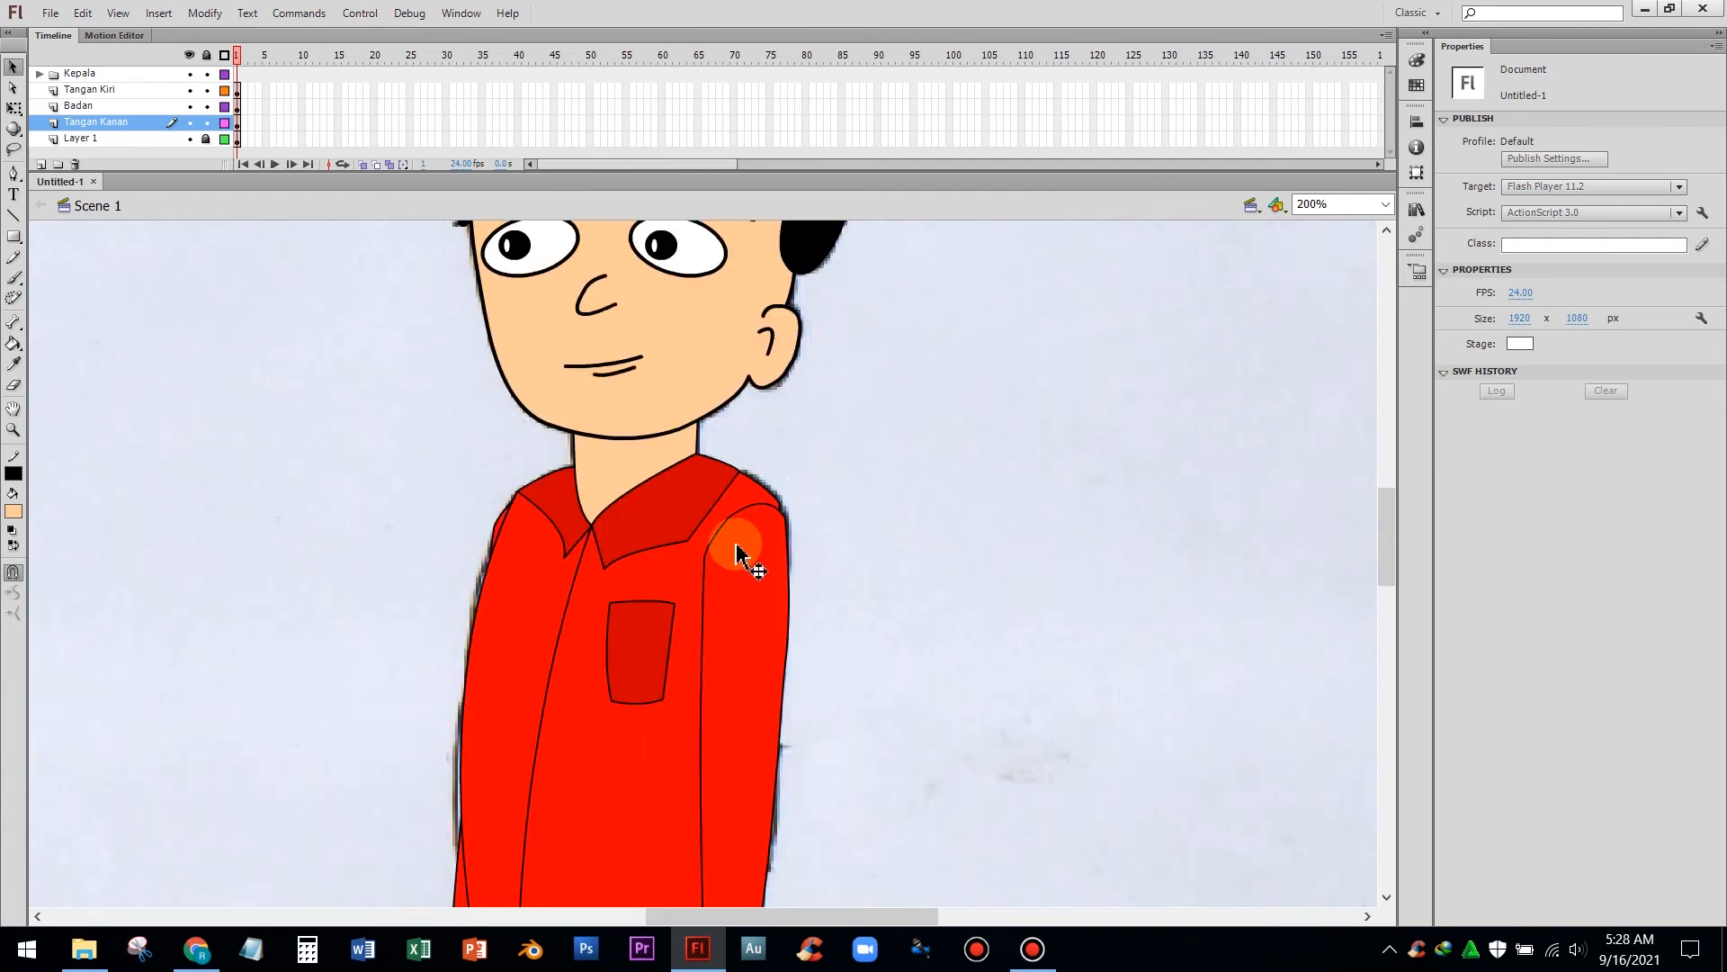
key("ctrl+minus")
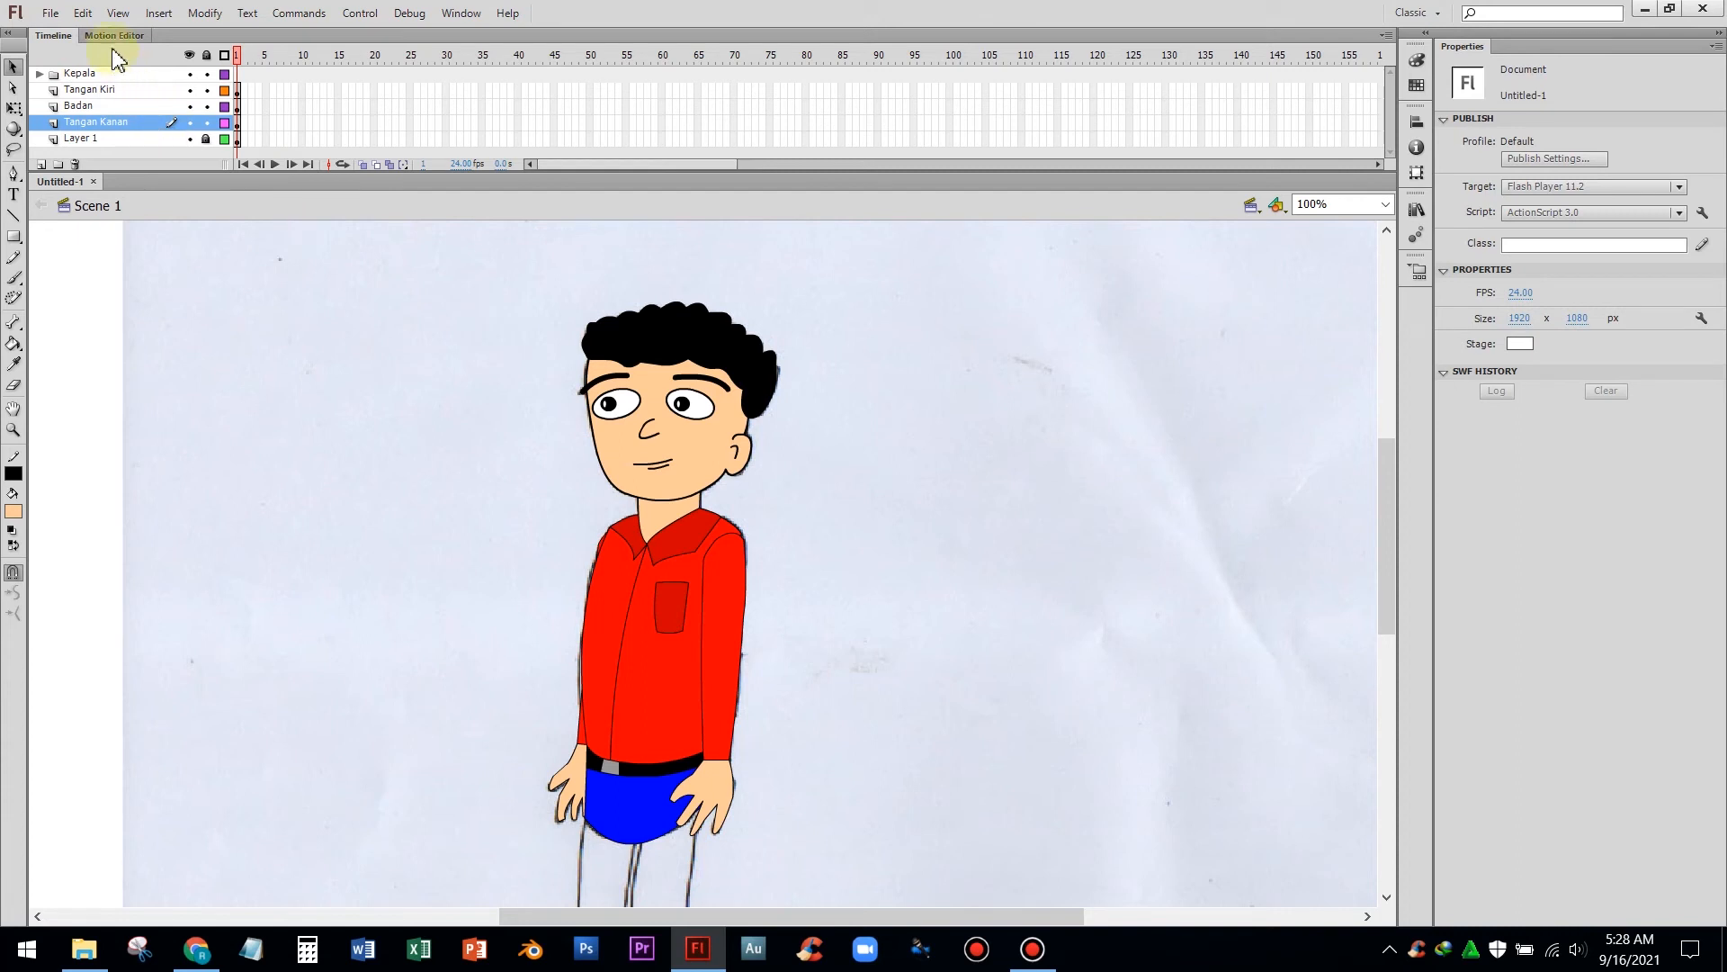
Open the finished reference character document in a second tab
left_click(50, 14)
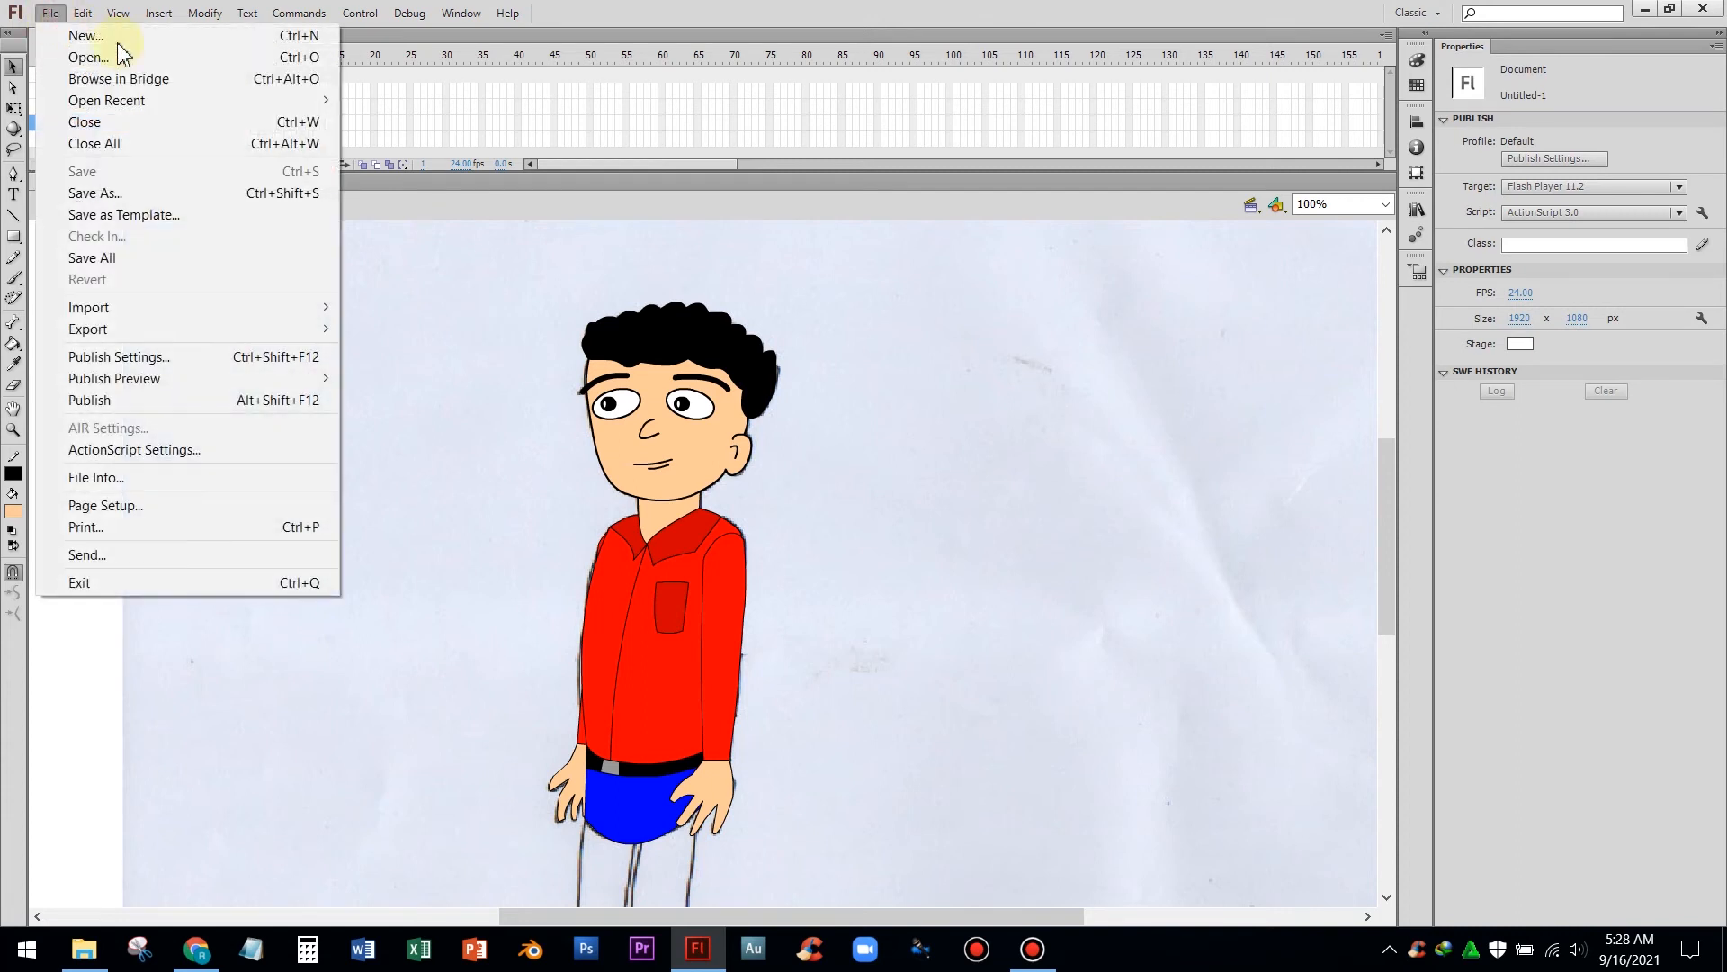
mouse_move(83, 13)
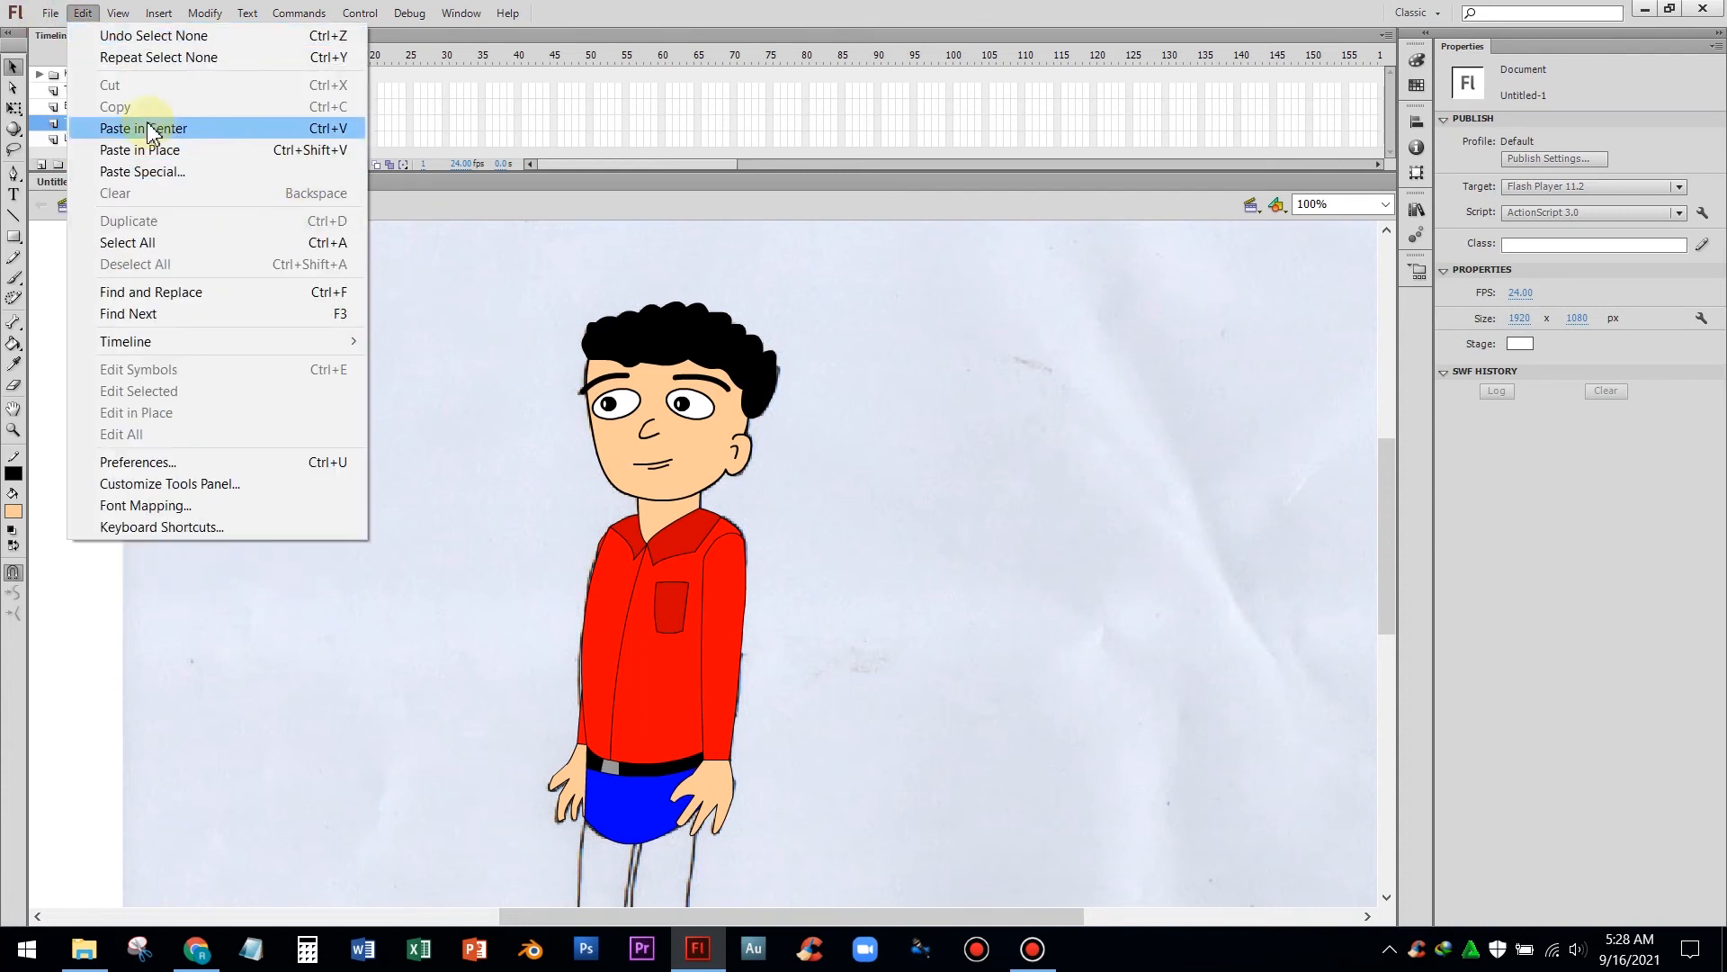
left_click(62, 52)
left_click(50, 14)
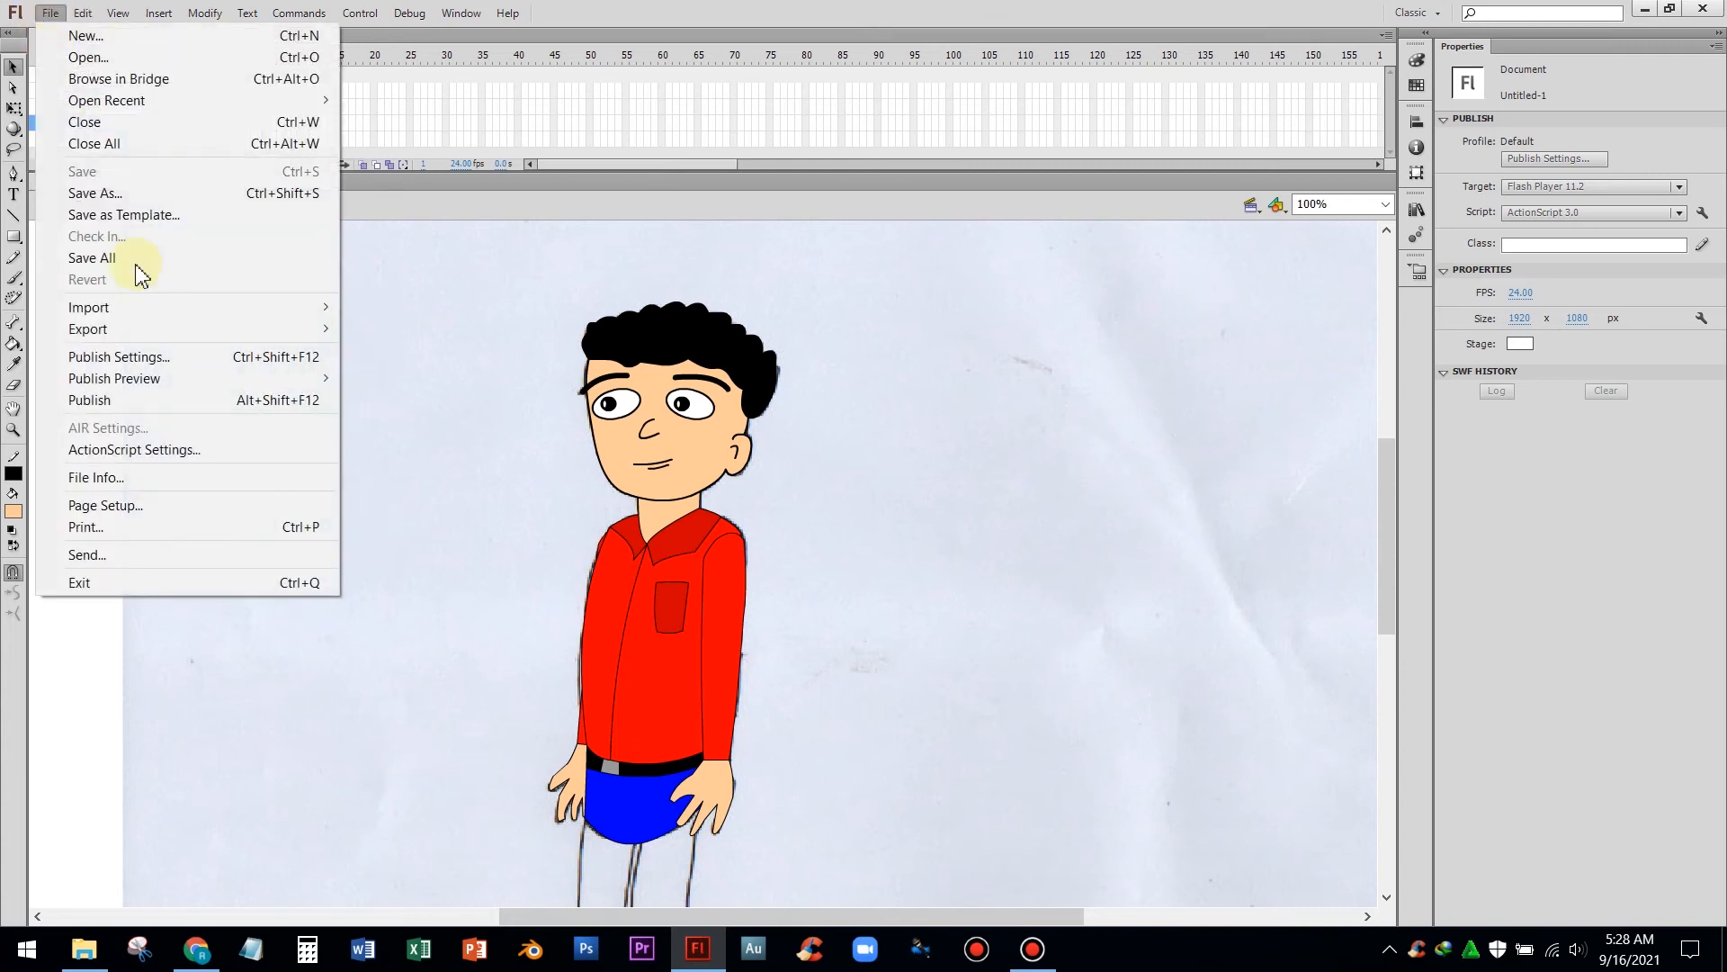
left_click(527, 576)
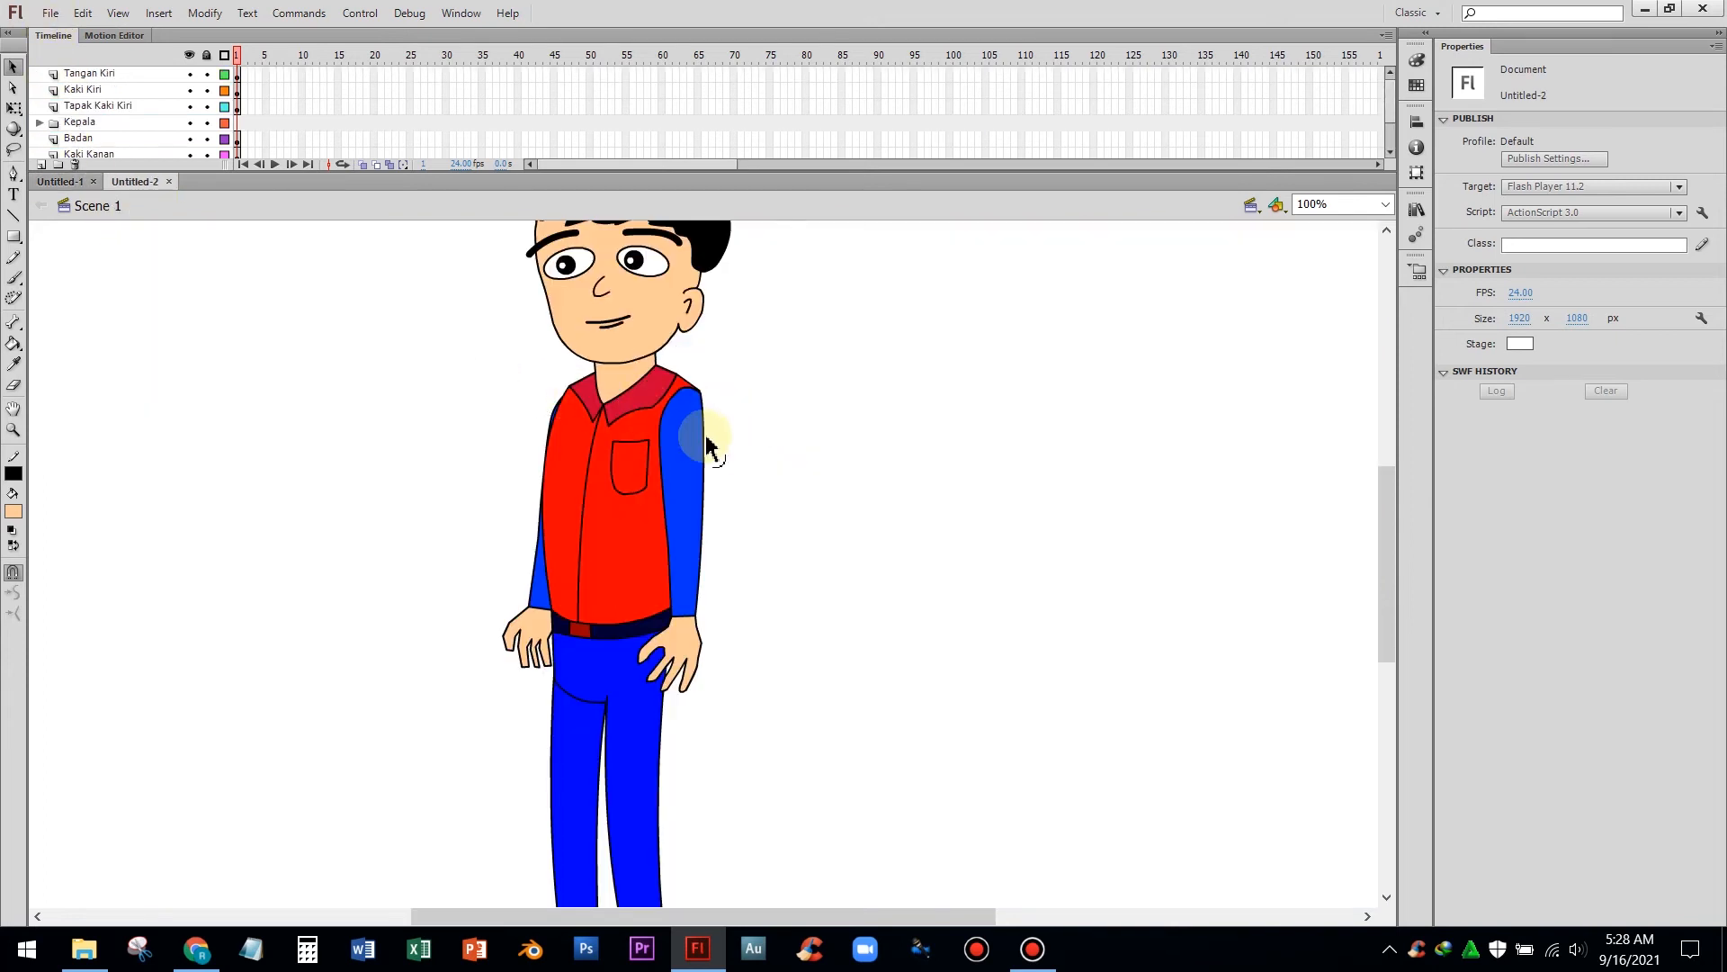
Zoom and scroll over the reference character to examine its colouring from head to feet
key("ctrl+minus")
scroll(745, 473, "up", 2)
scroll(746, 482, "down", 2)
key("ctrl+equal")
scroll(760, 490, "up", 1)
scroll(760, 491, "down", 2)
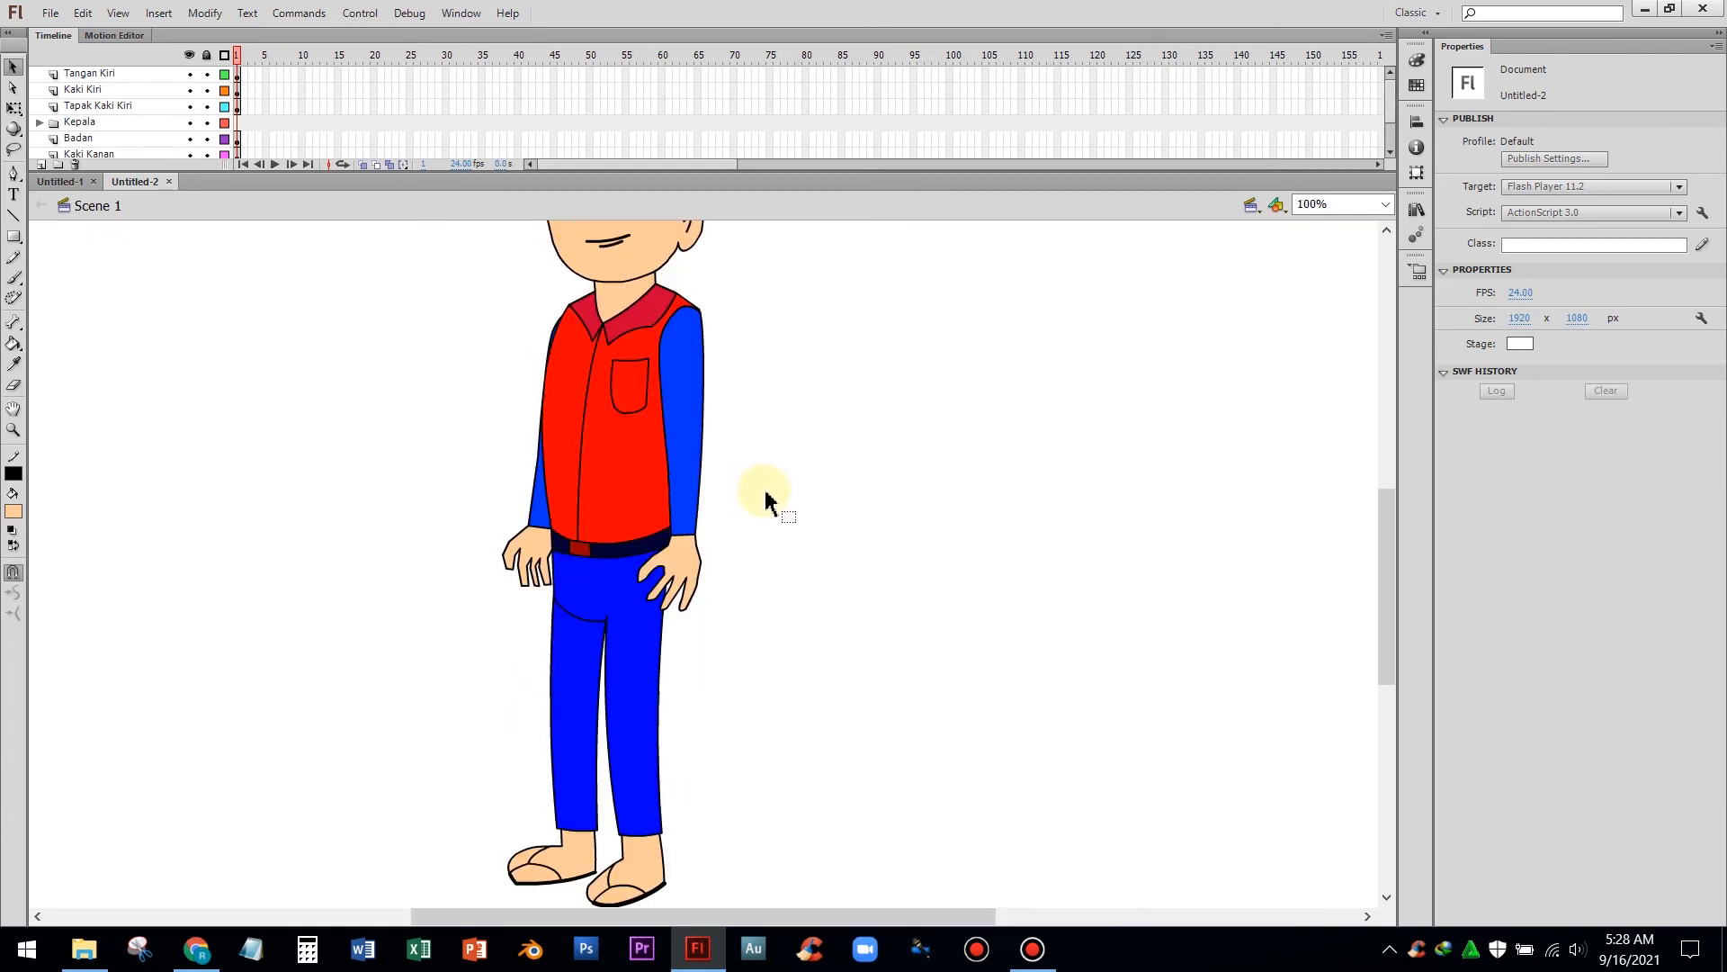
scroll(763, 497, "down", 1)
scroll(762, 497, "up", 3)
scroll(763, 497, "down", 1)
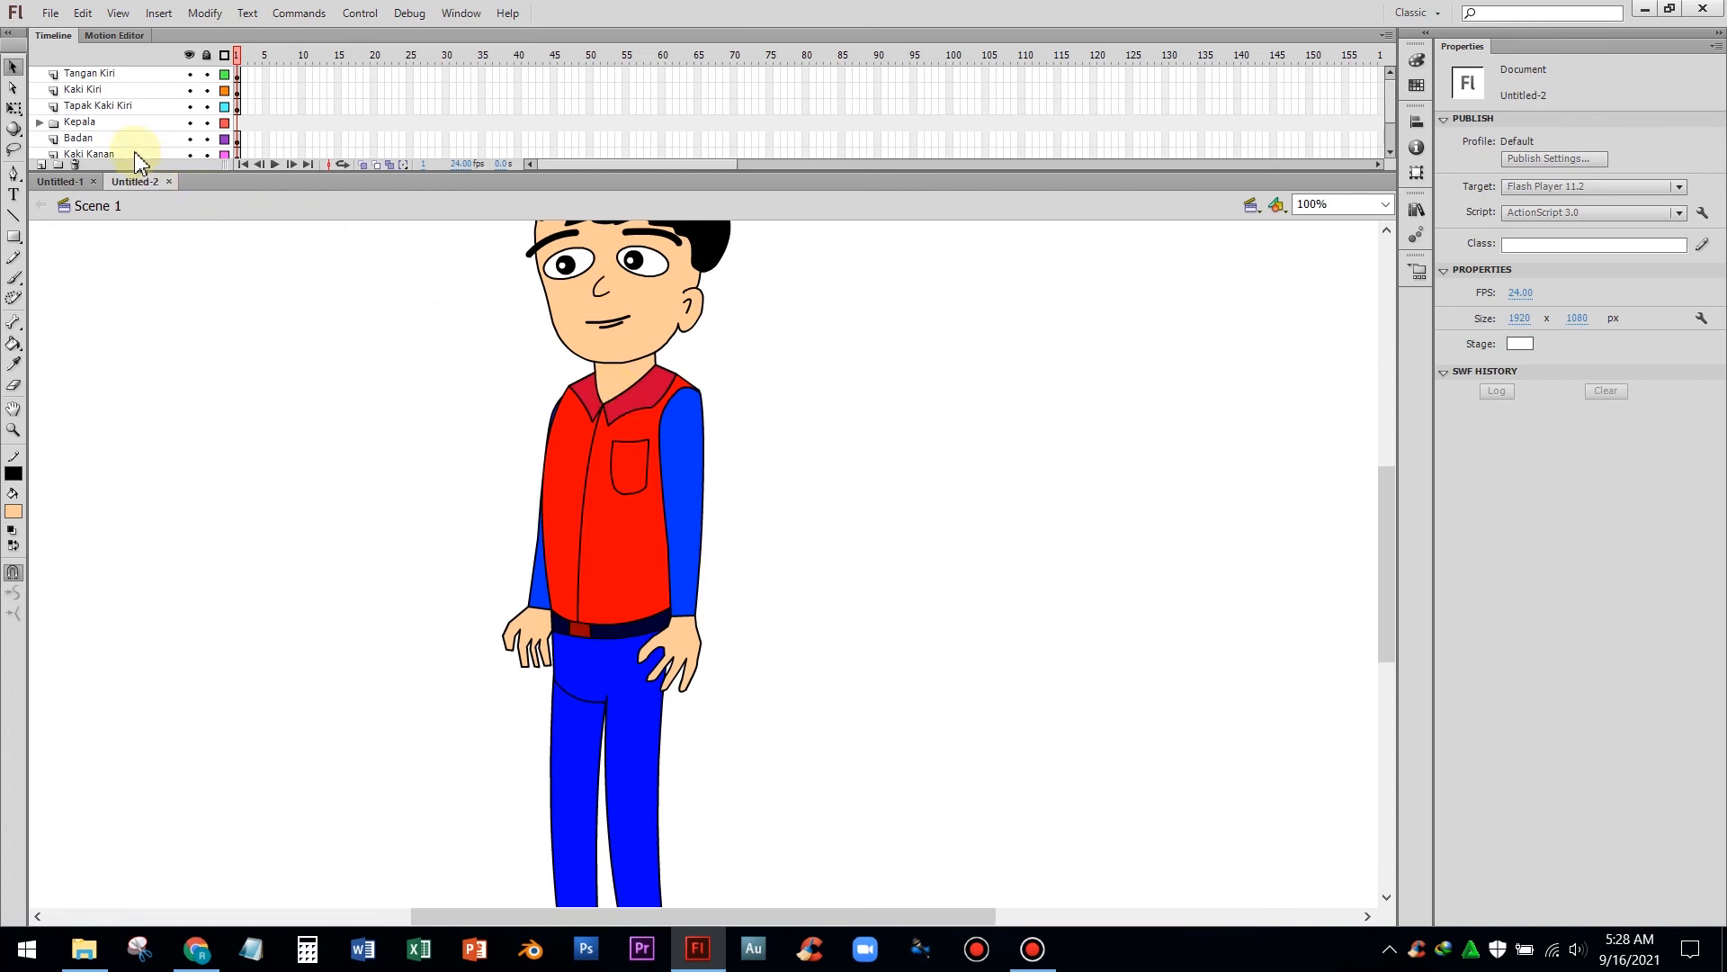
Select the reference's arm, leg and foot layers one by one to see which parts each holds
left_click(108, 76)
left_click(102, 90)
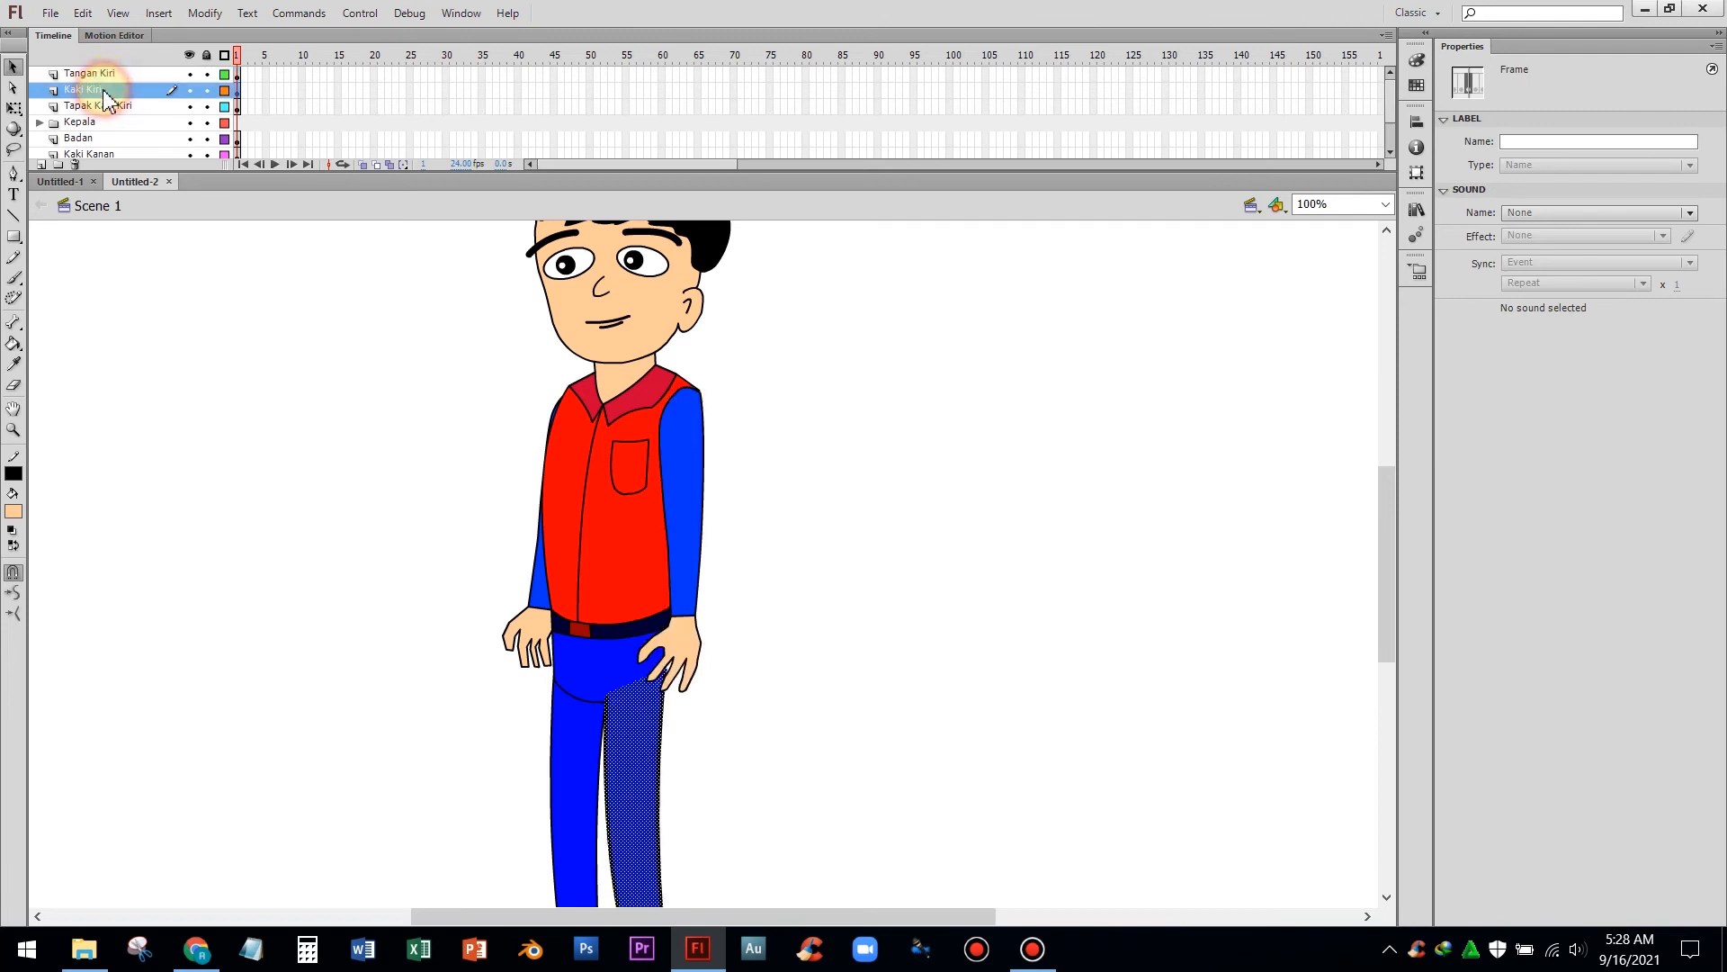
left_click(106, 108)
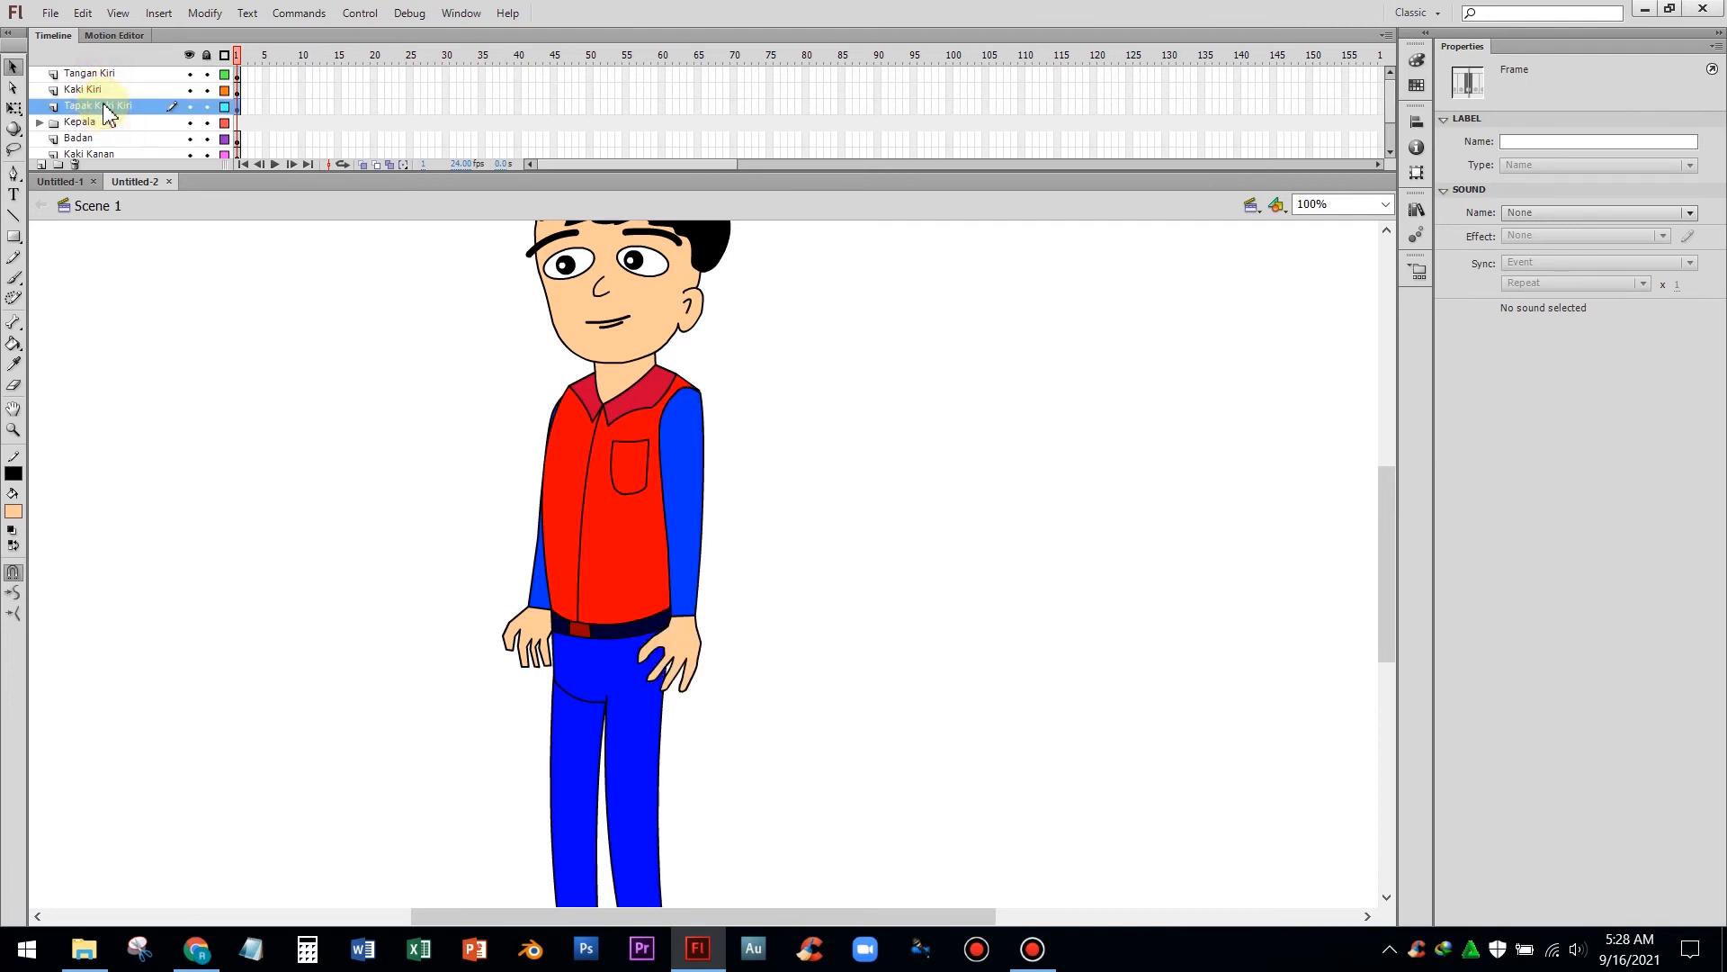
scroll(342, 445, "down", 6)
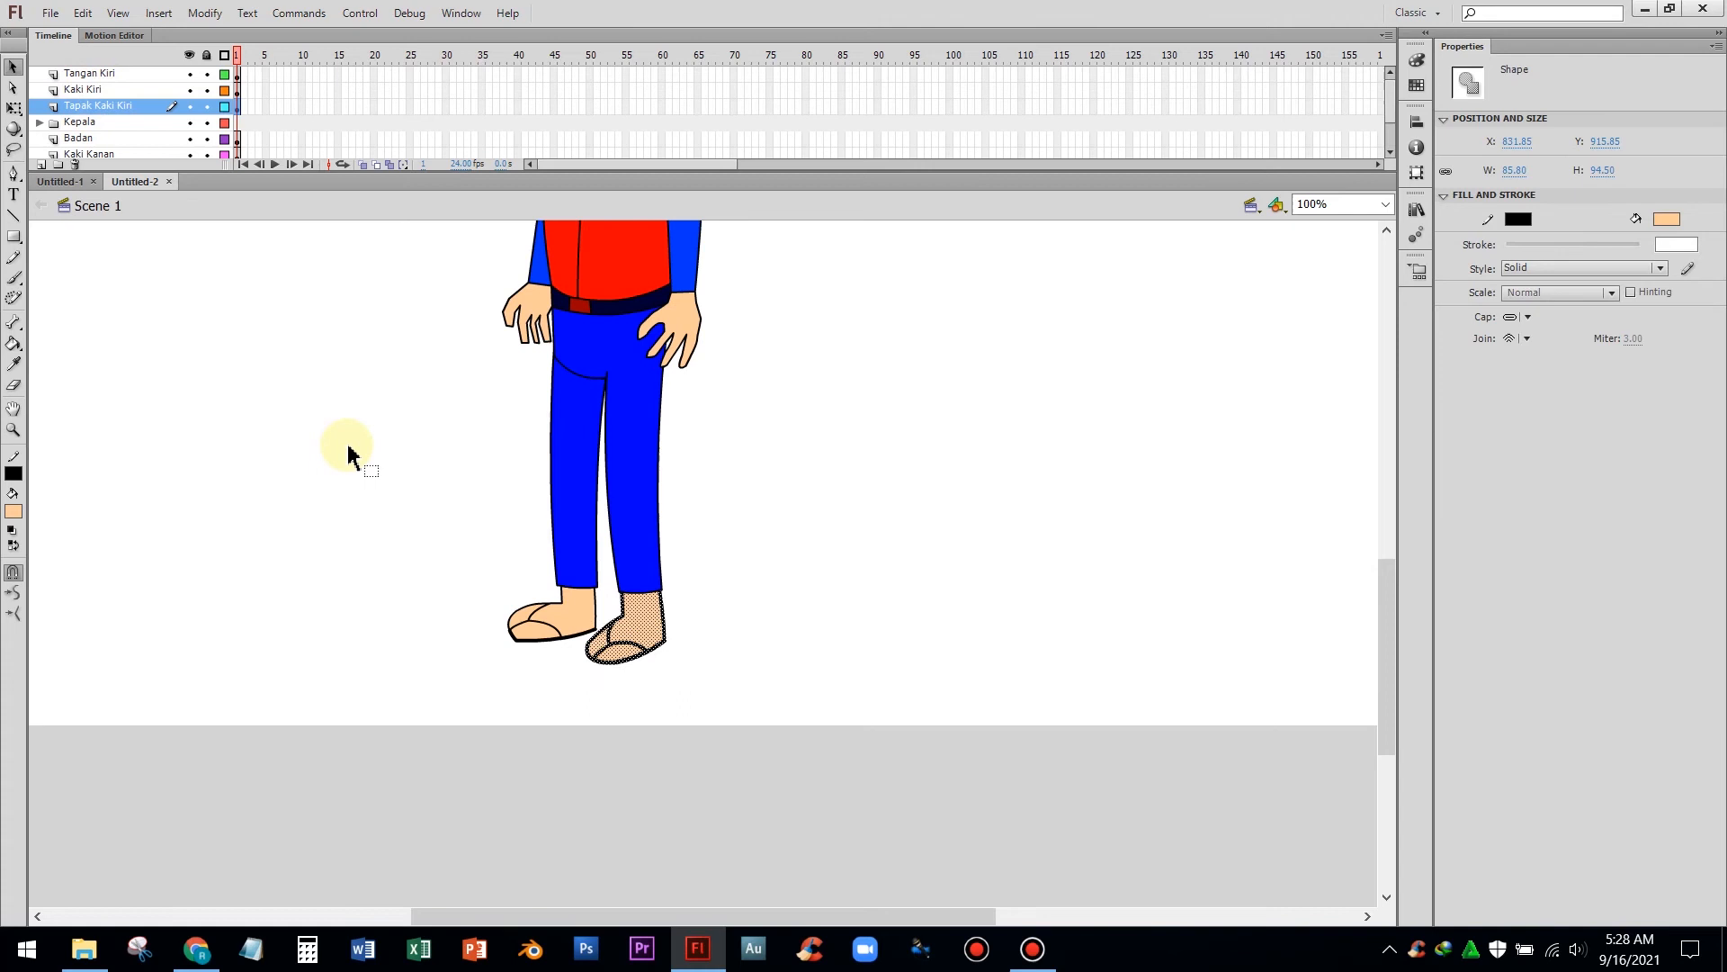
scroll(324, 445, "up", 3)
scroll(315, 444, "up", 2)
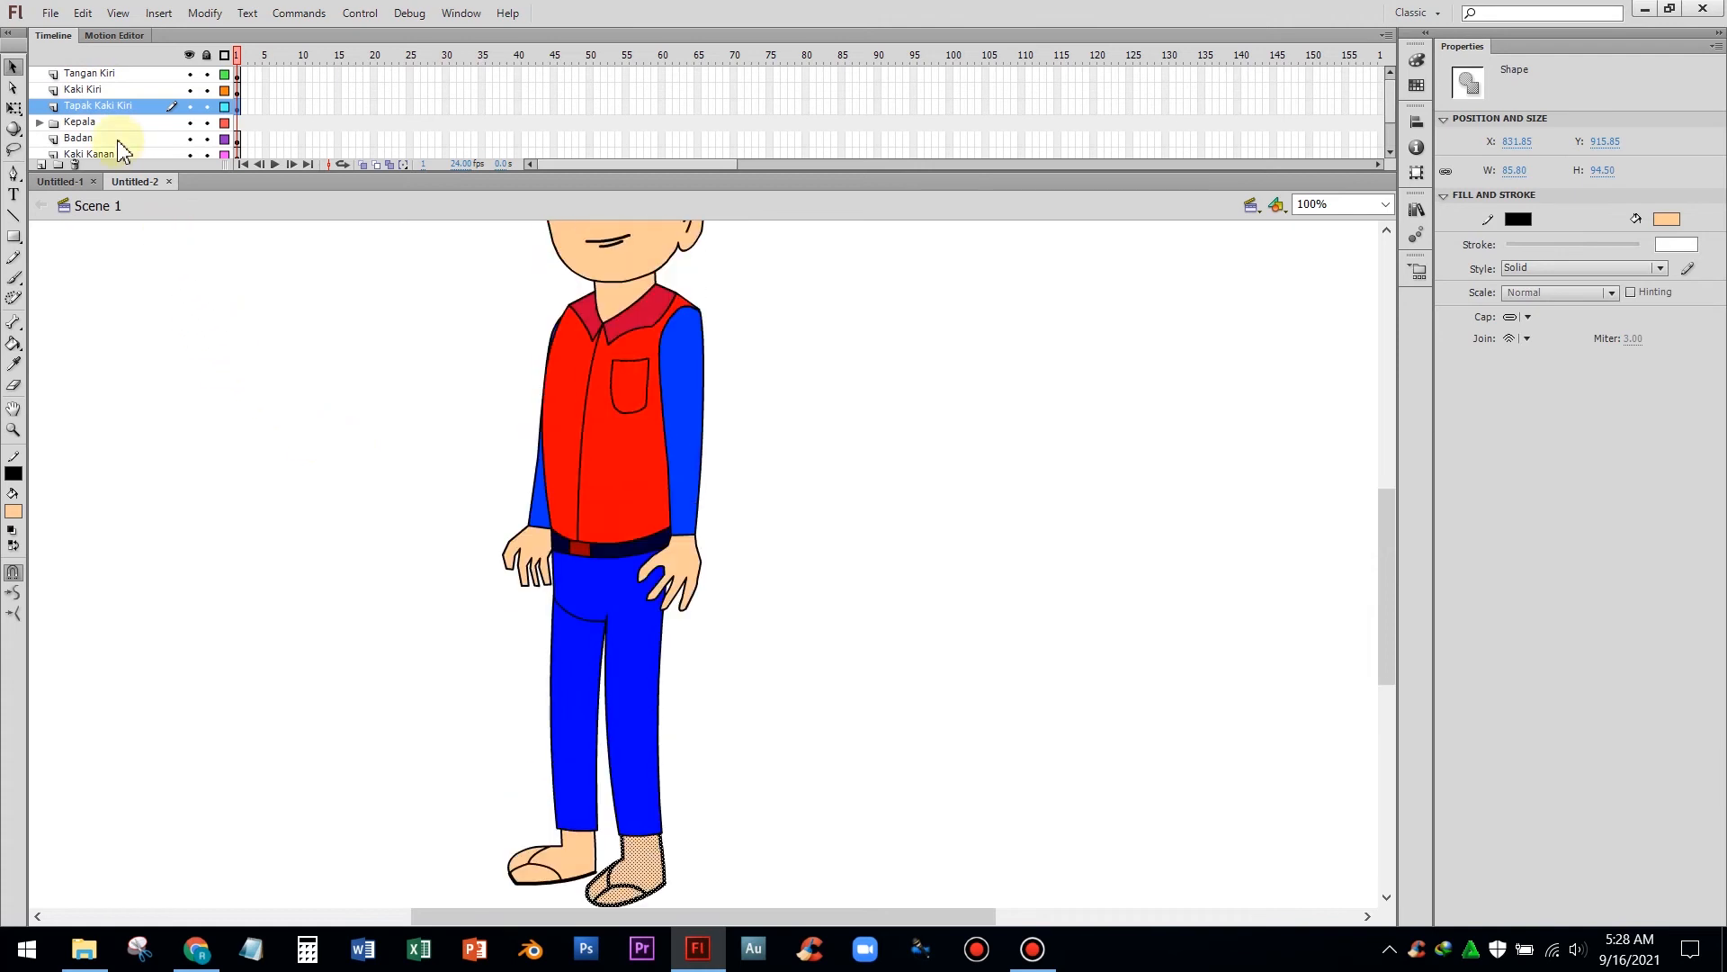
scroll(117, 144, "down", 3)
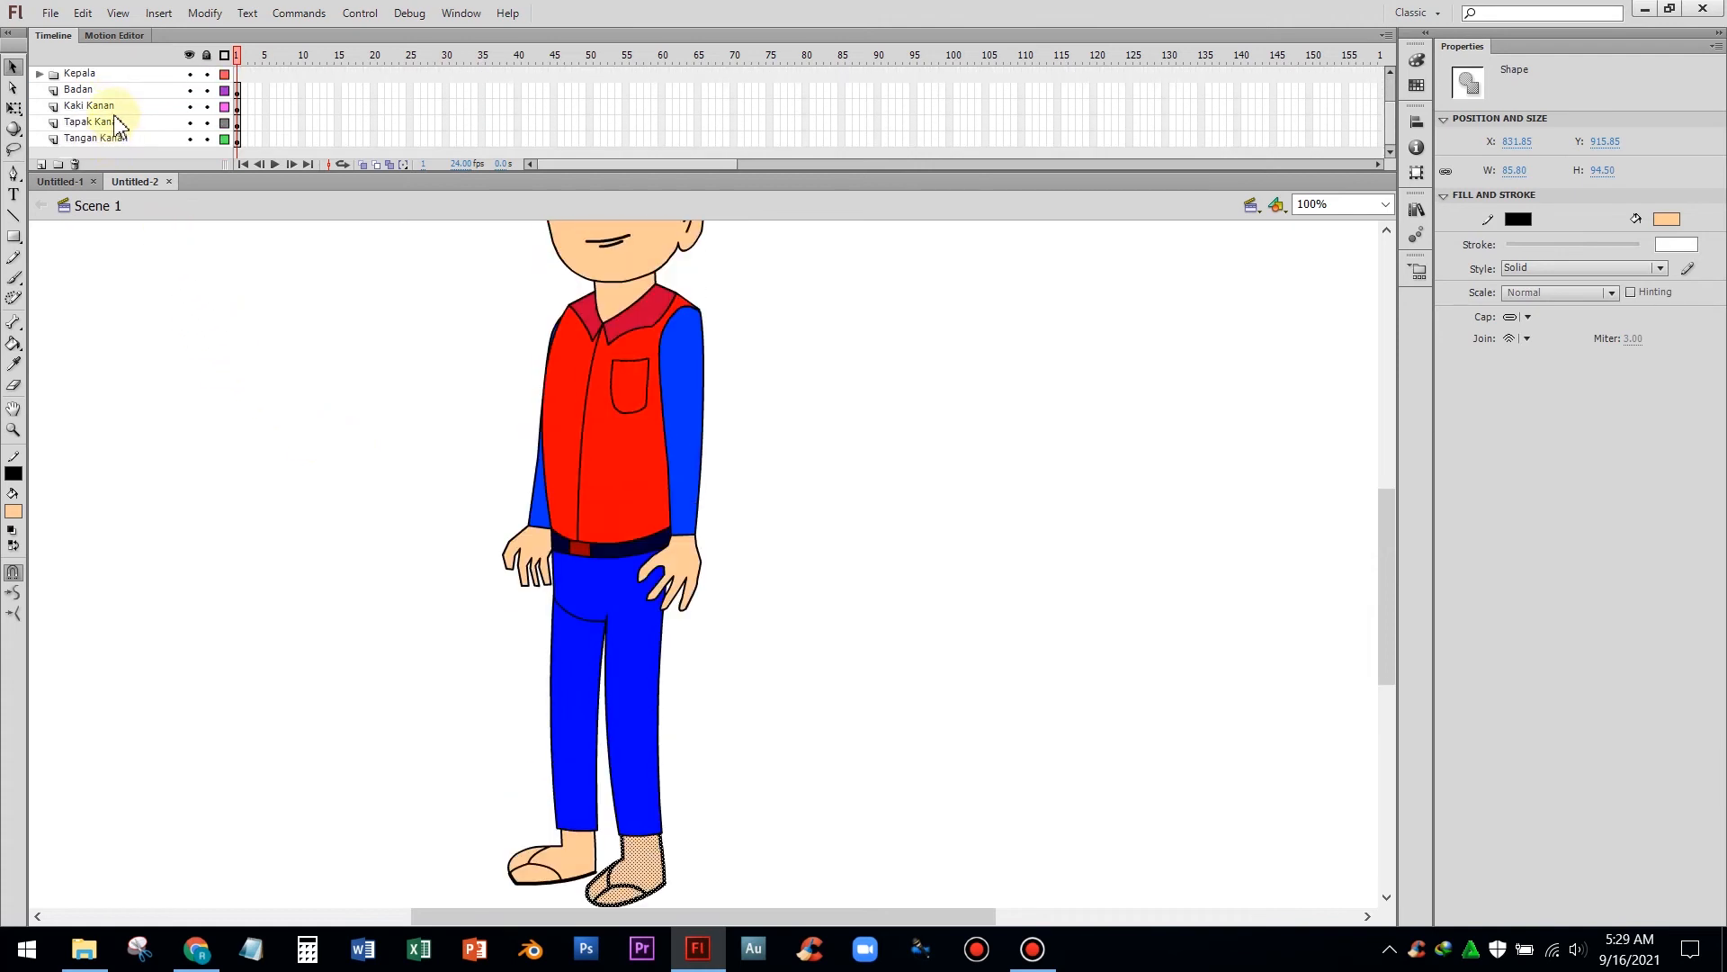
left_click(108, 106)
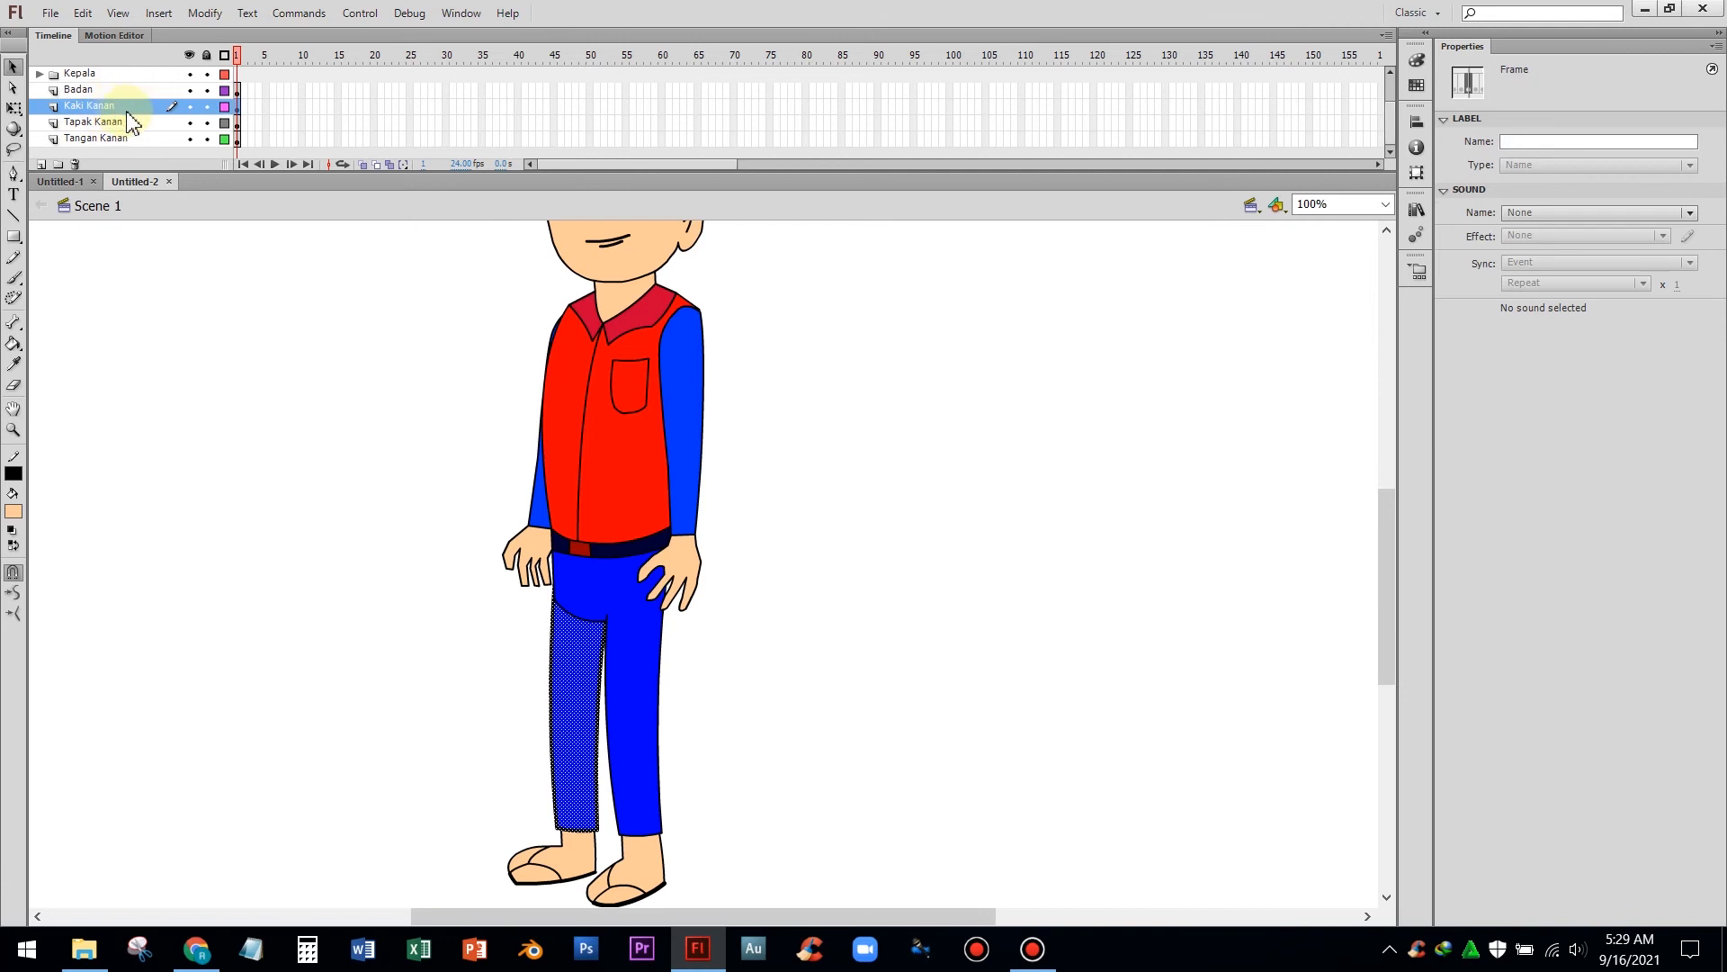
left_click(137, 123)
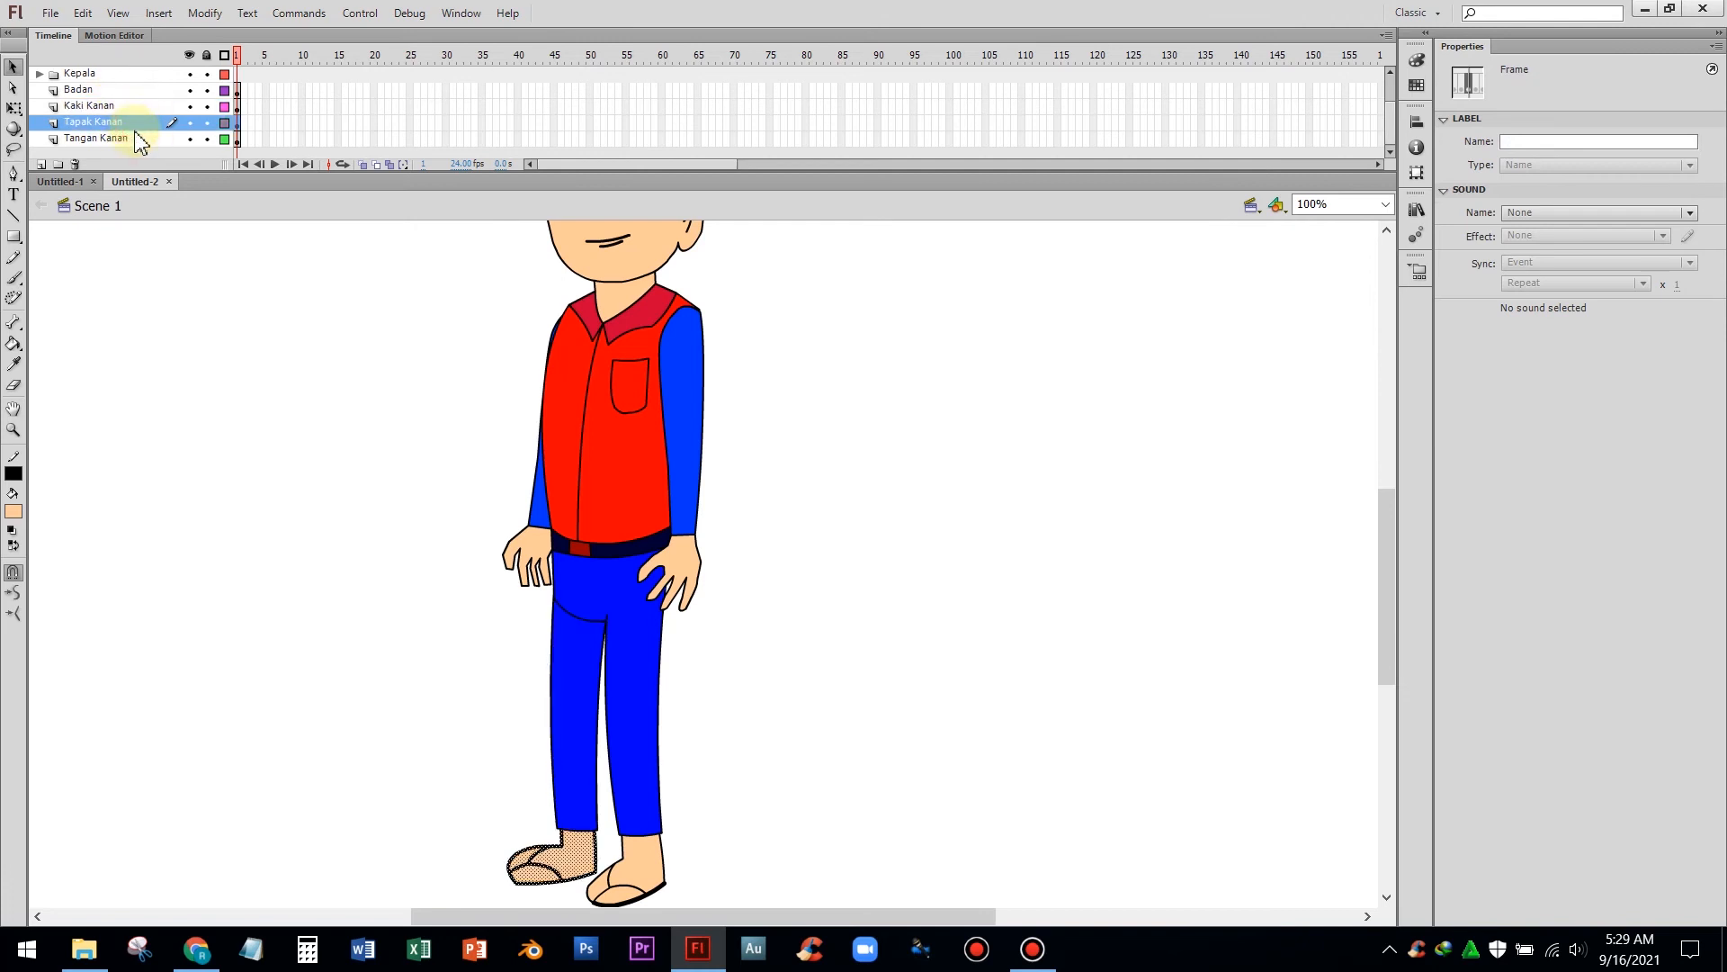
left_click(136, 140)
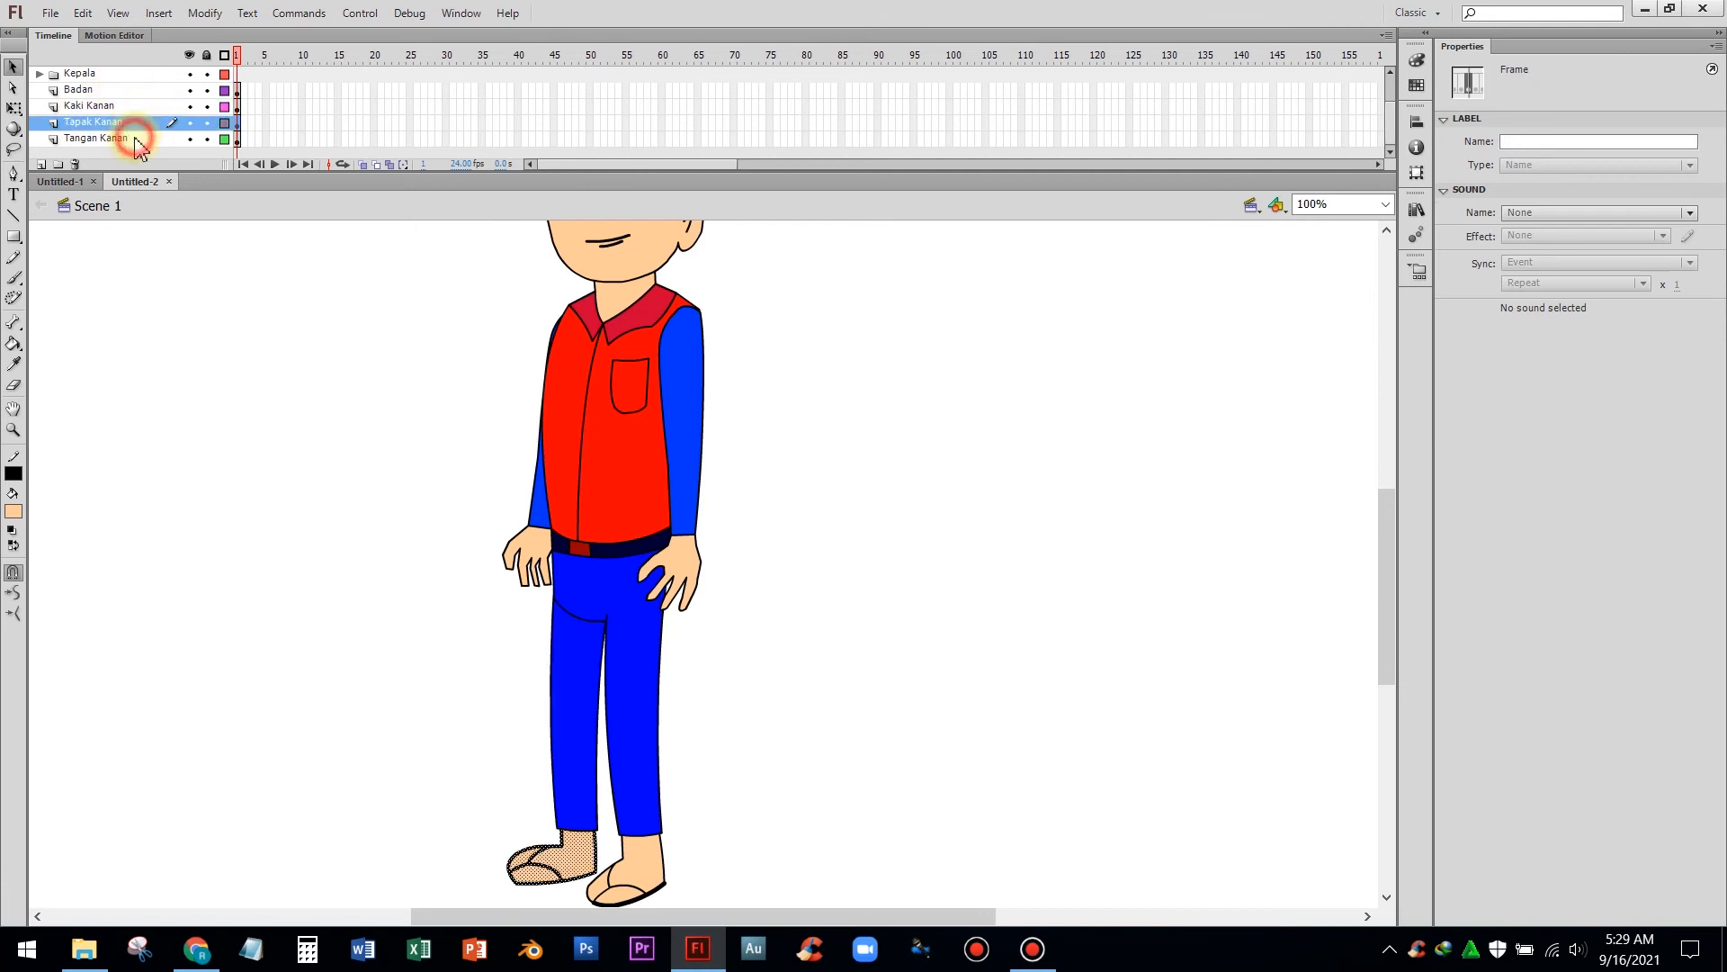
left_click(248, 418)
Expand the reference's Kepala folder and select its Mulut layer to inspect the head parts
scroll(254, 433, "up", 5)
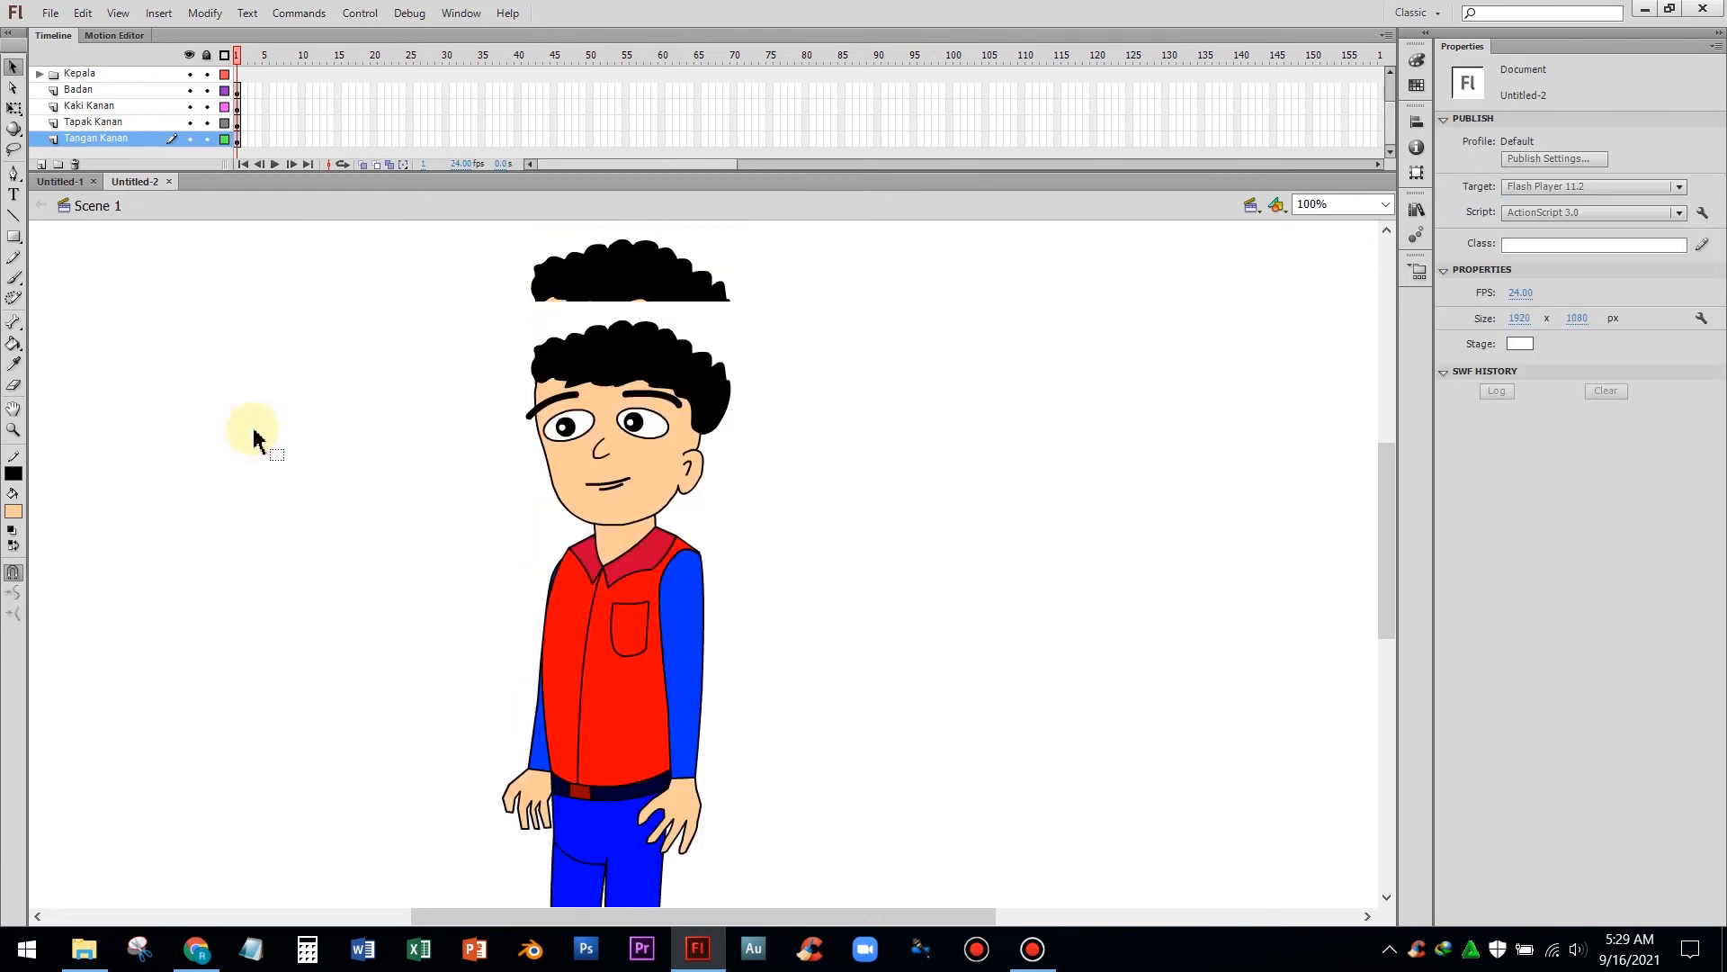
scroll(253, 434, "down", 3)
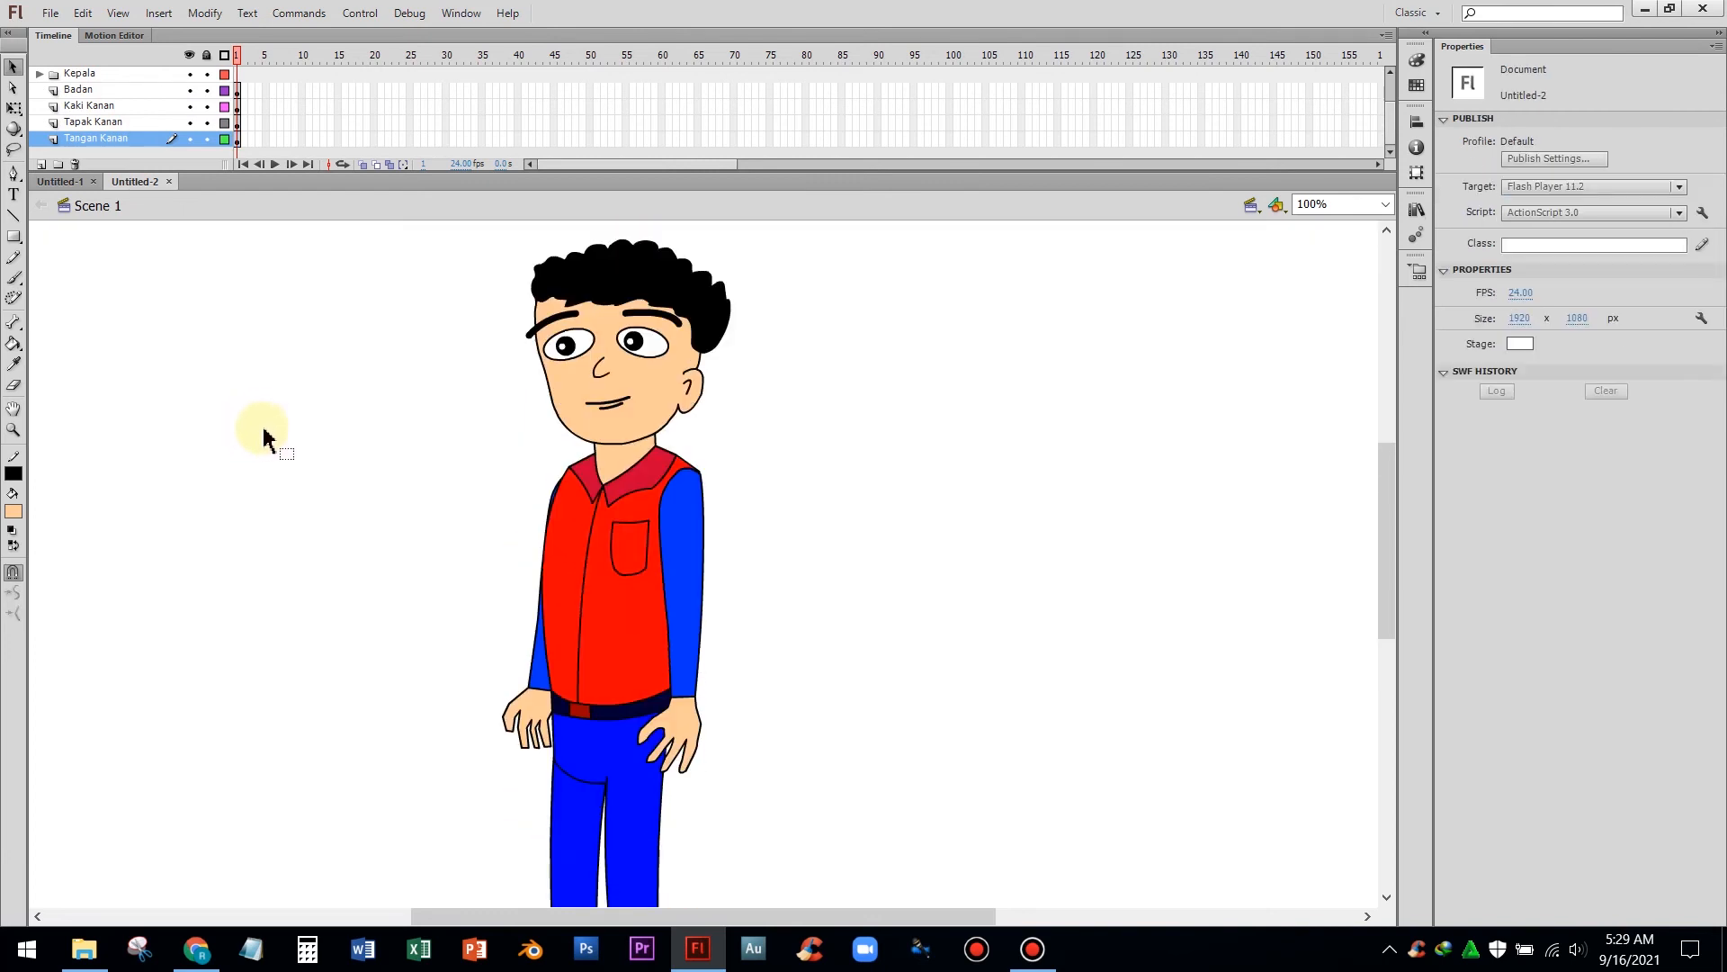
scroll(263, 438, "up", 6)
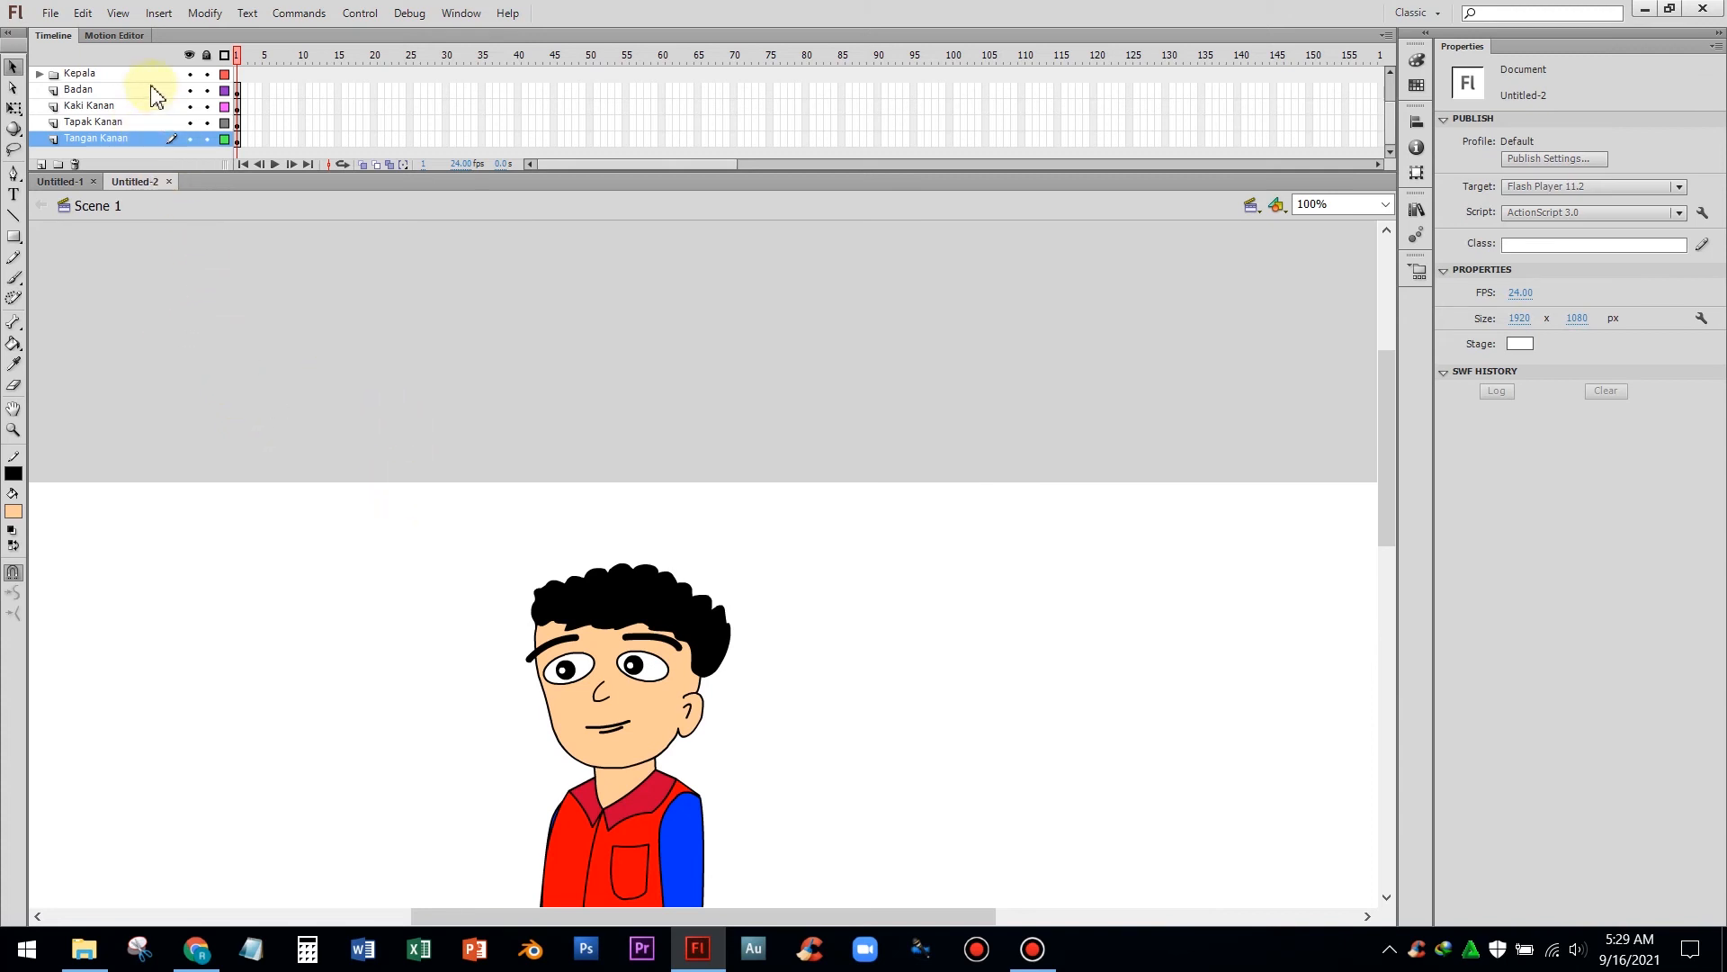
left_click(40, 75)
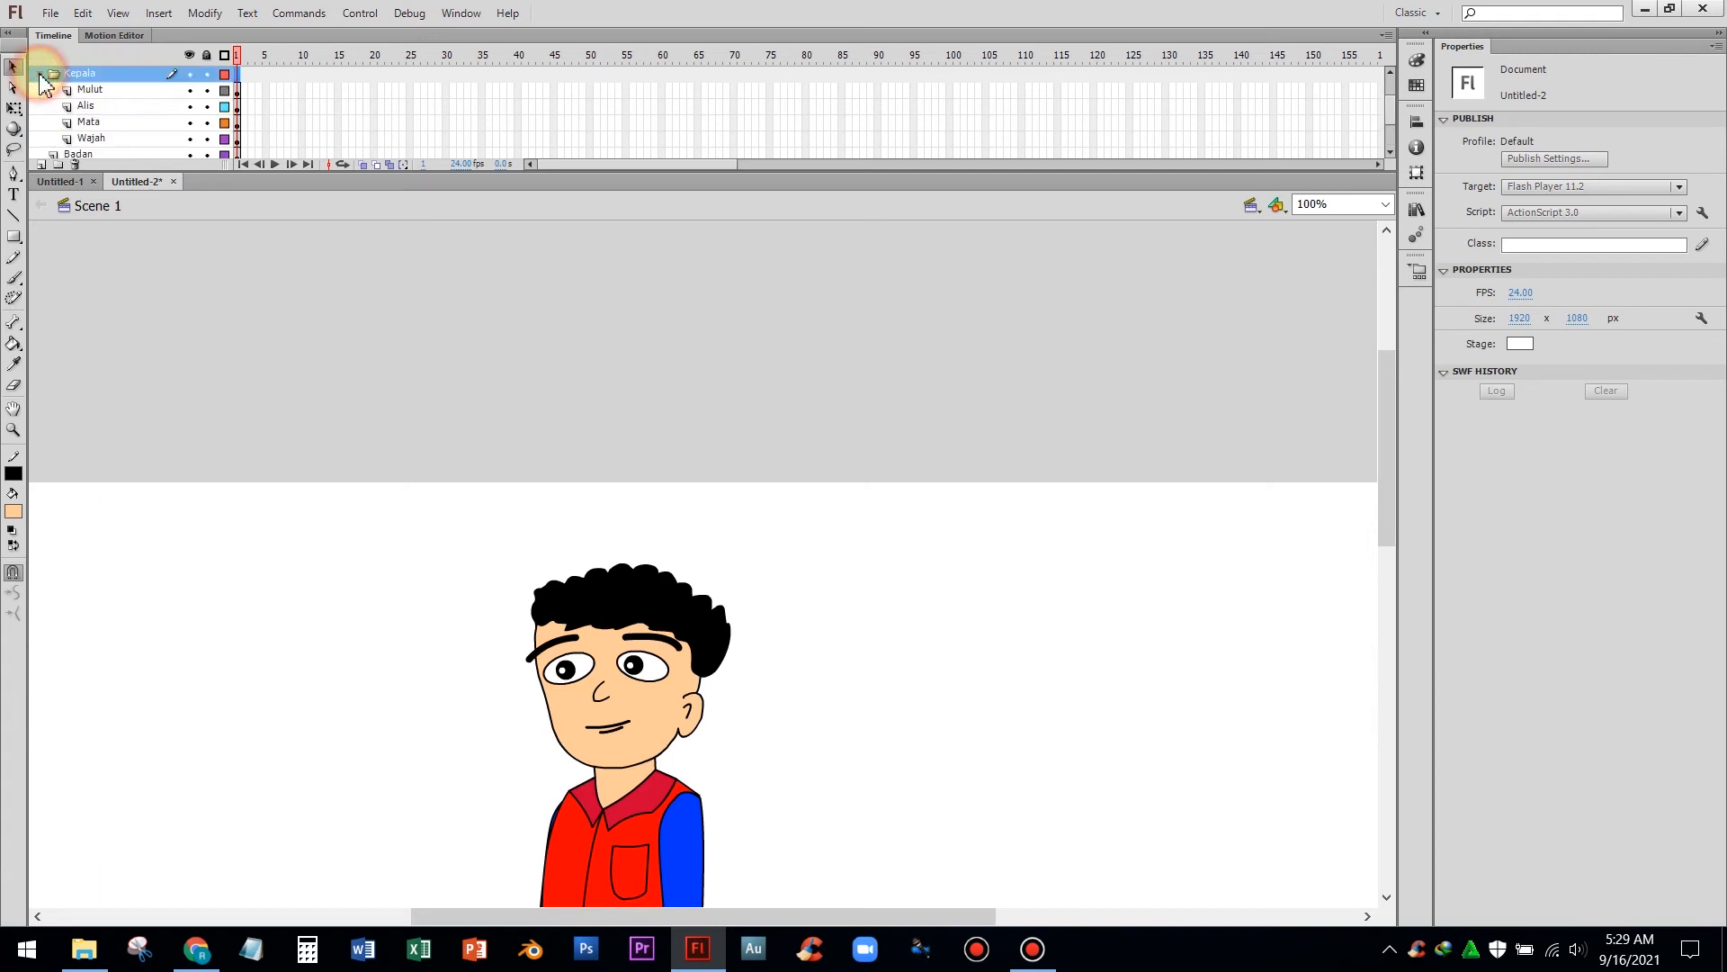
left_click(92, 91)
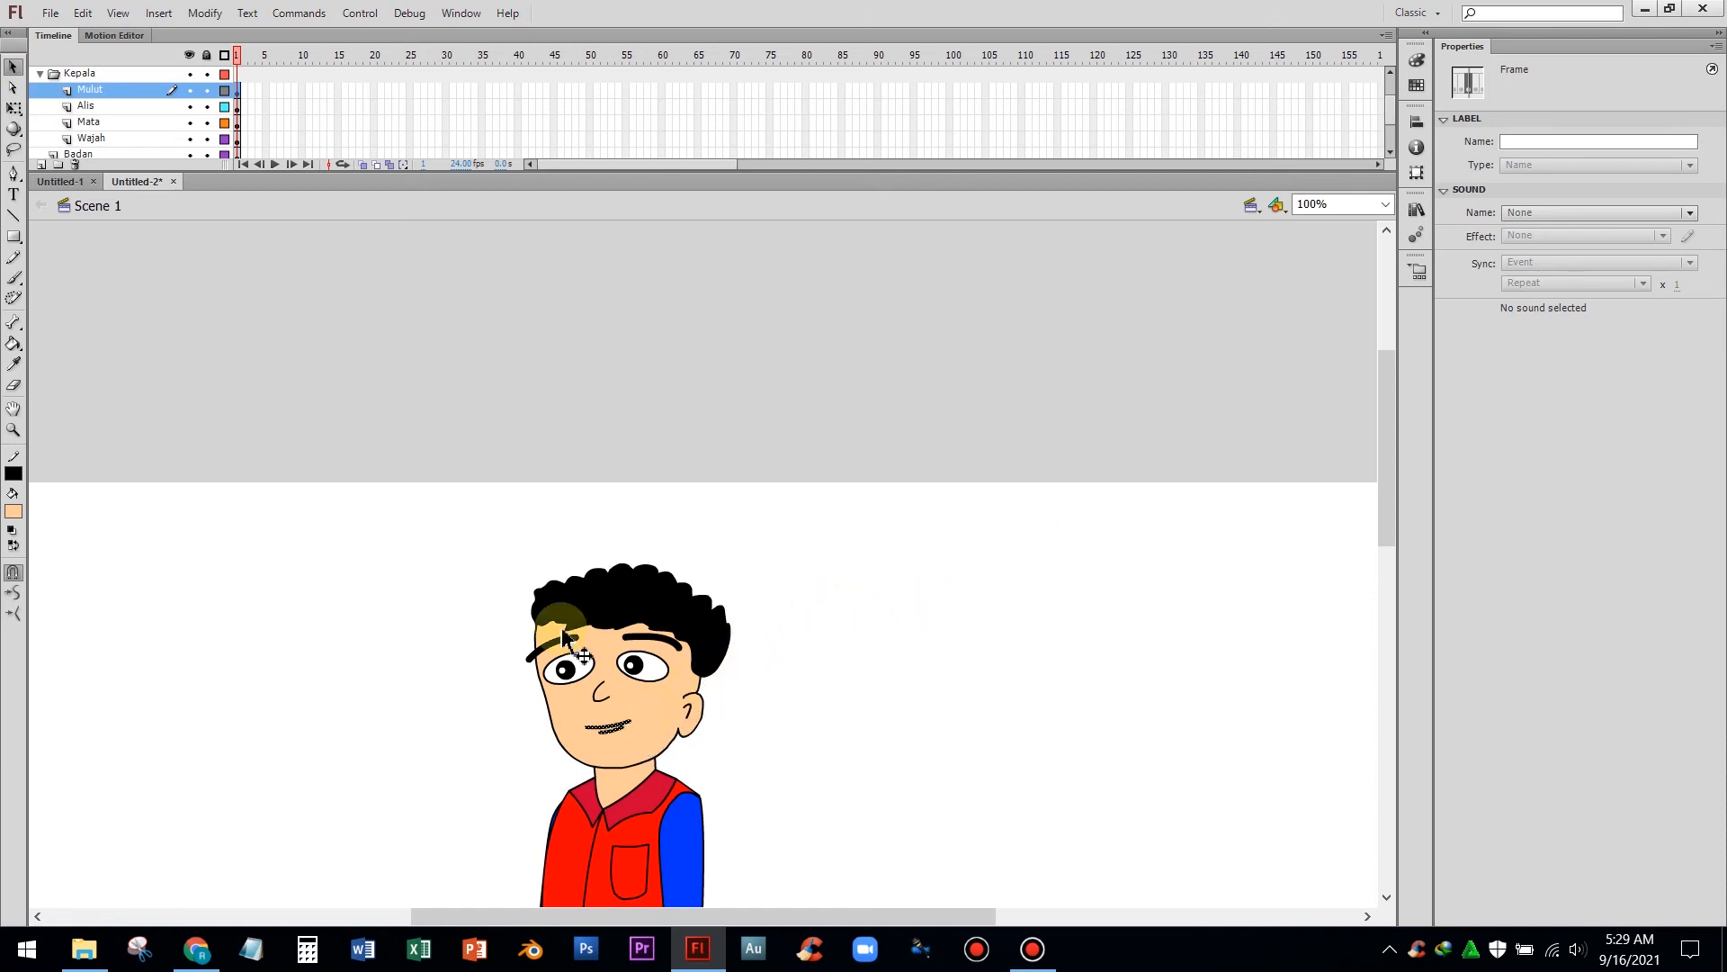
Convert the mouth on the Mulut layer into a graphic symbol named mulut
left_click(90, 104)
left_click(93, 89)
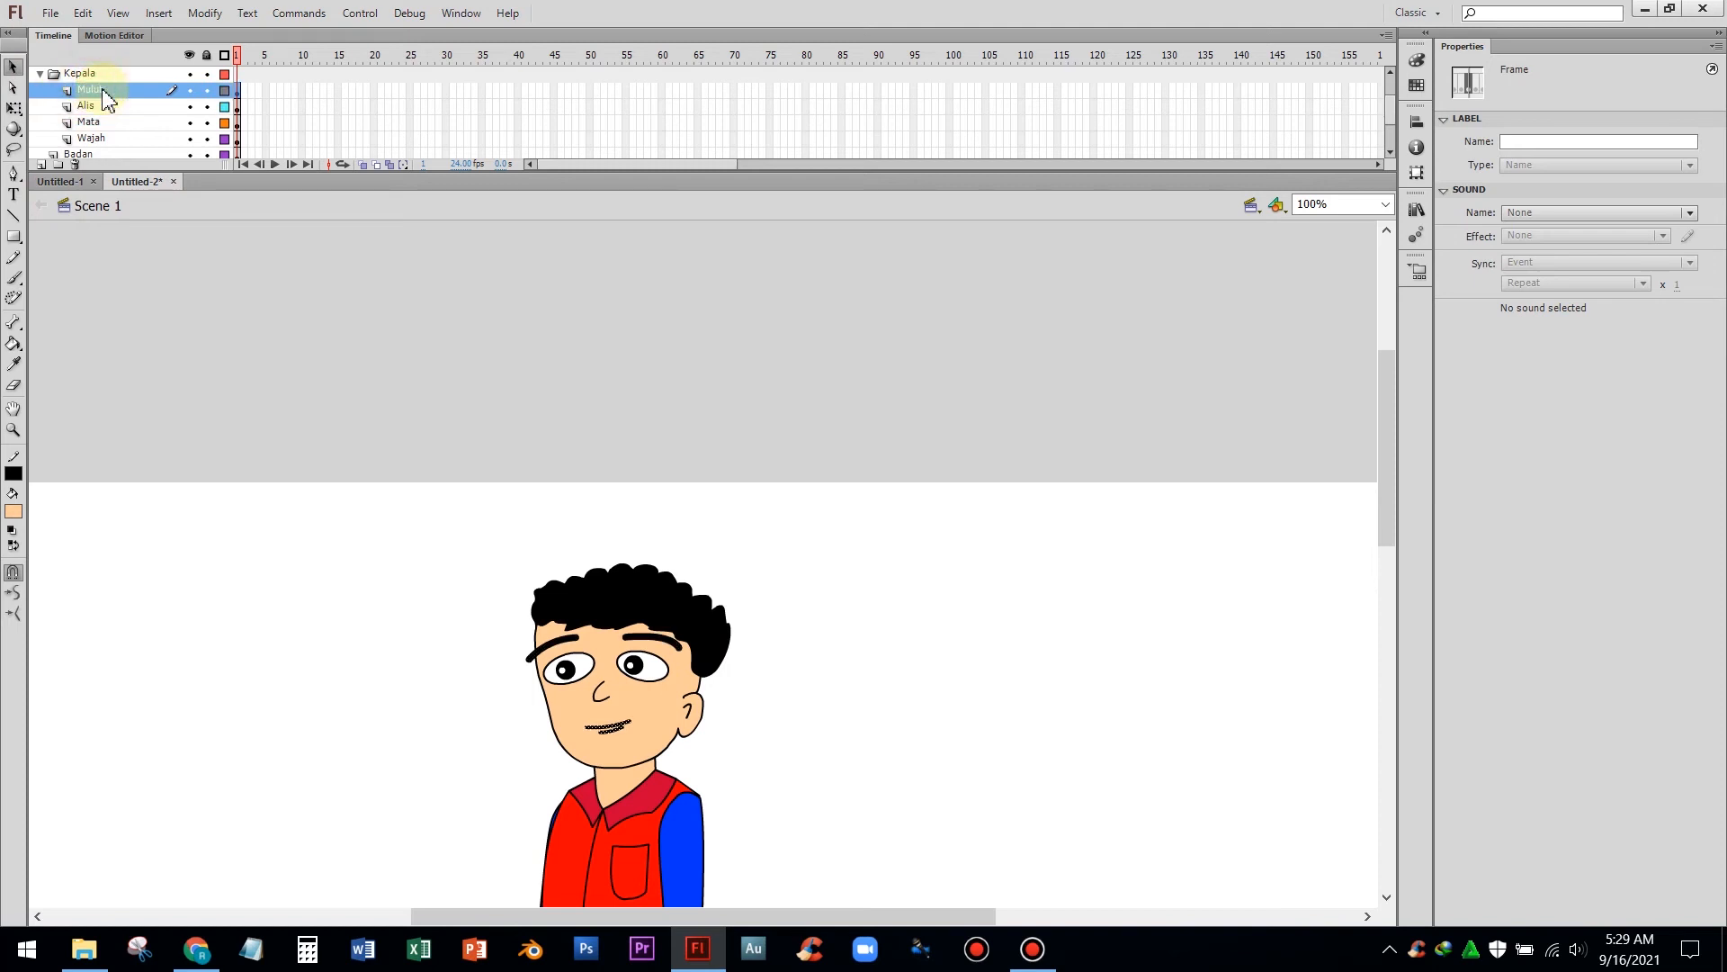
right_click(136, 90)
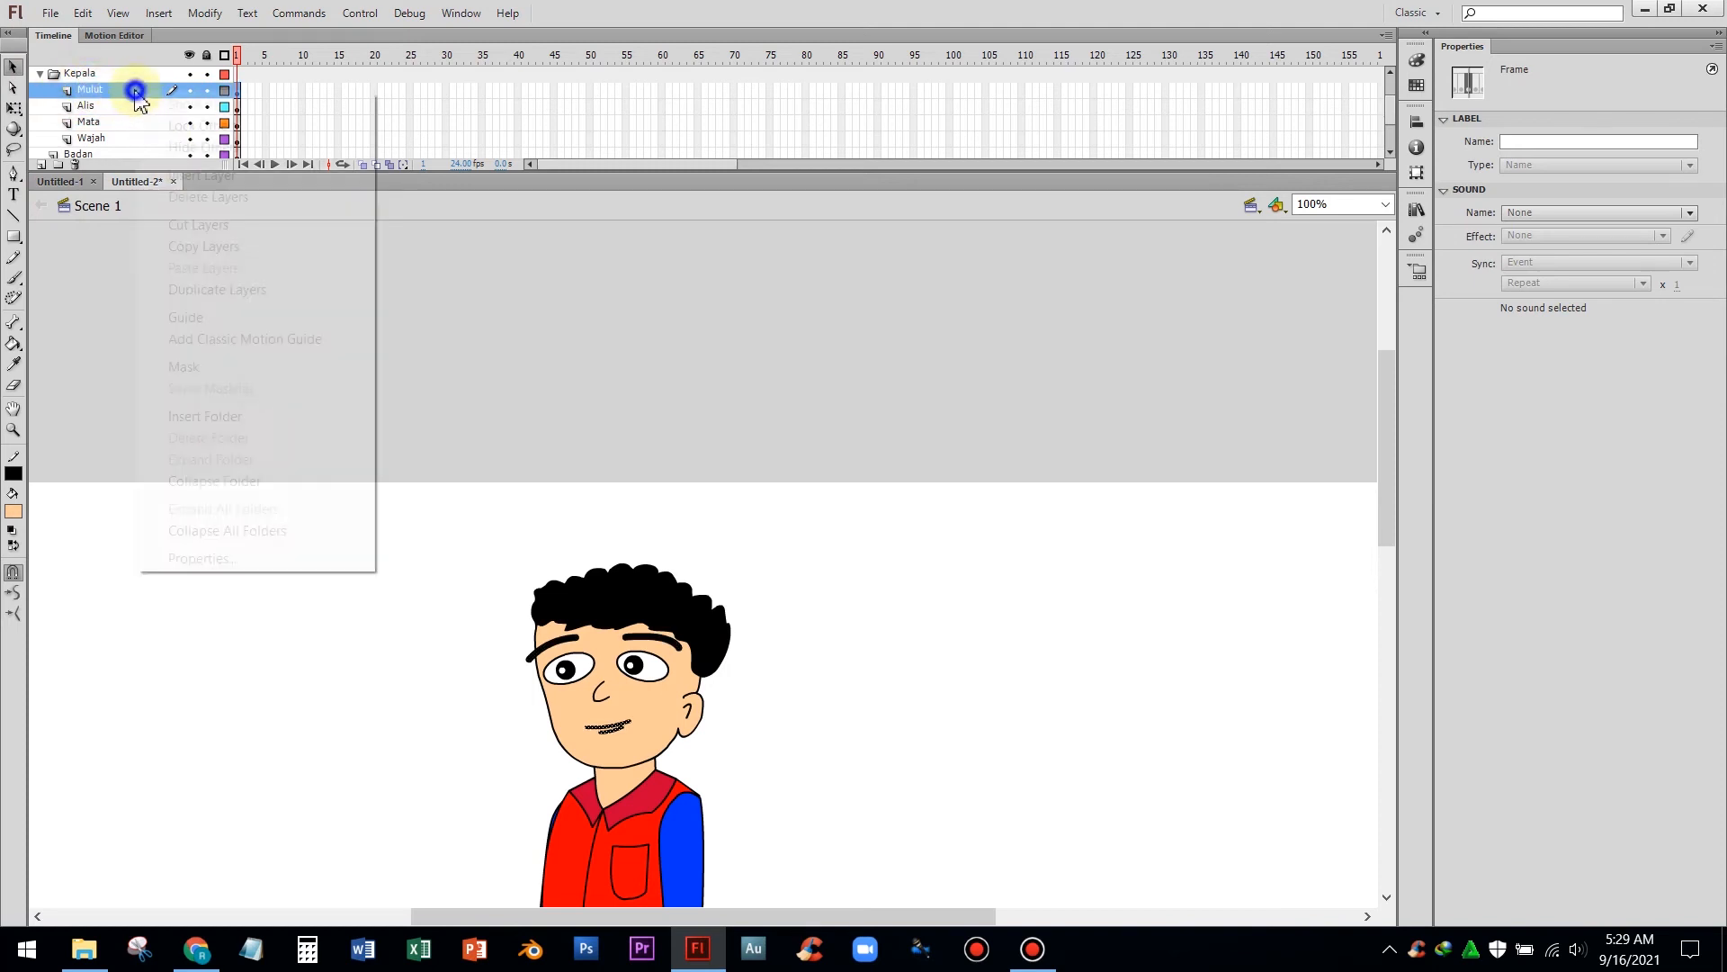
left_click(130, 90)
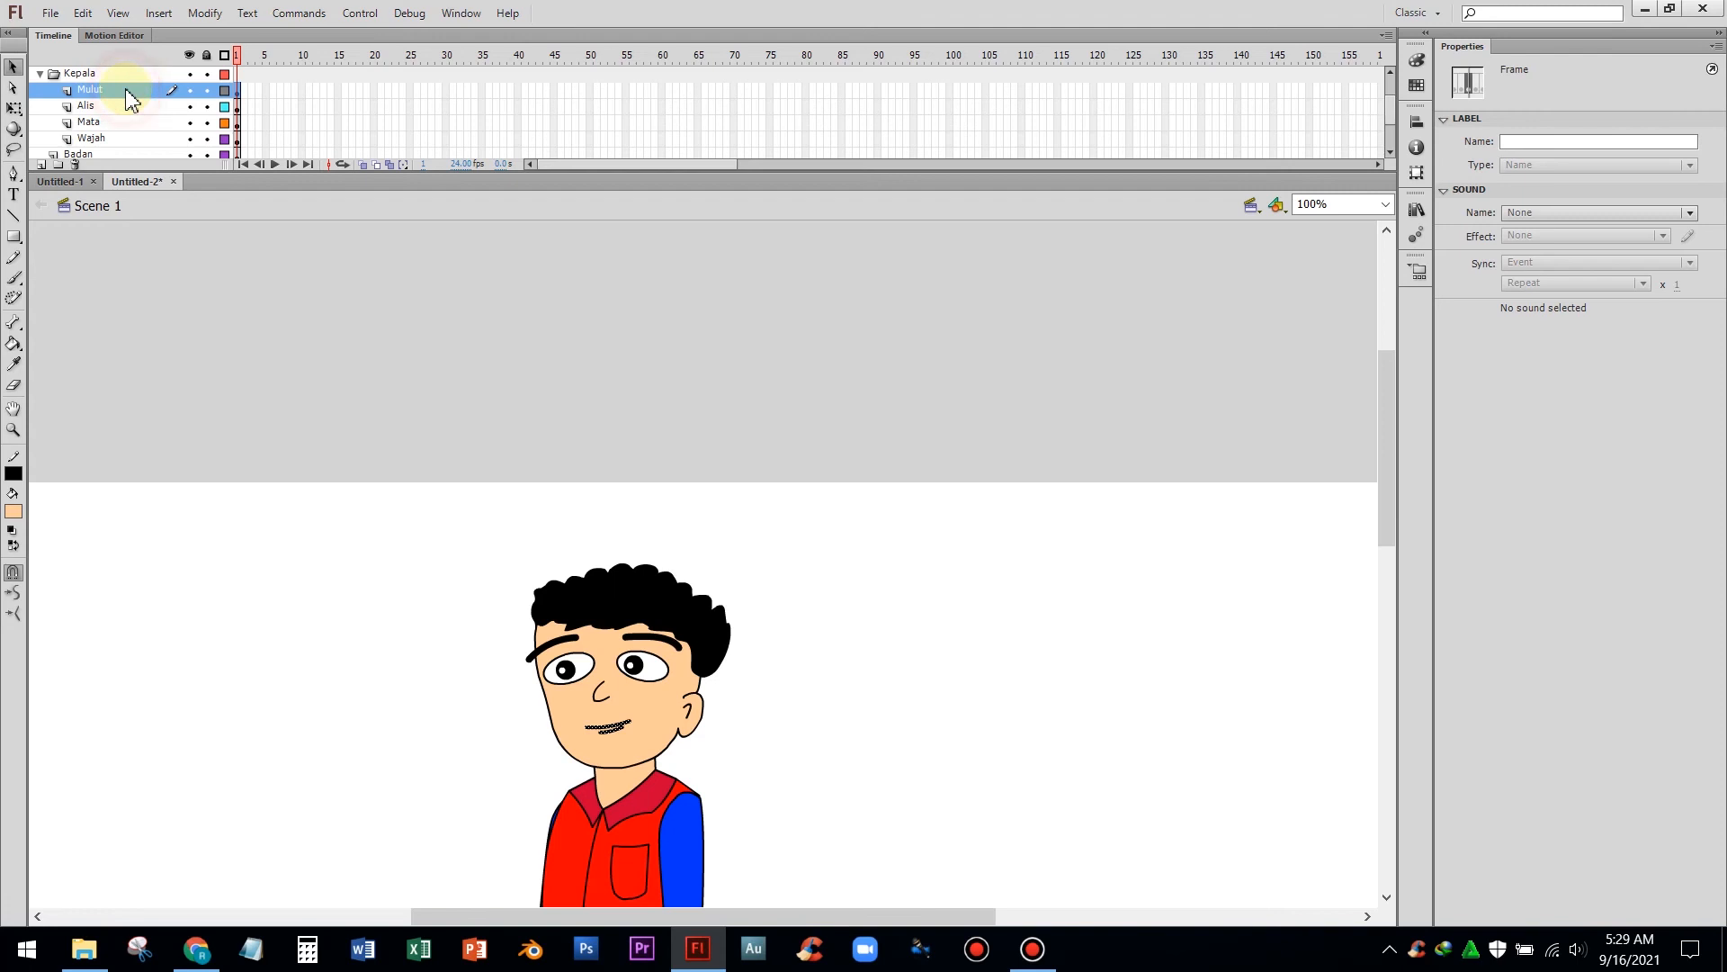
right_click(606, 726)
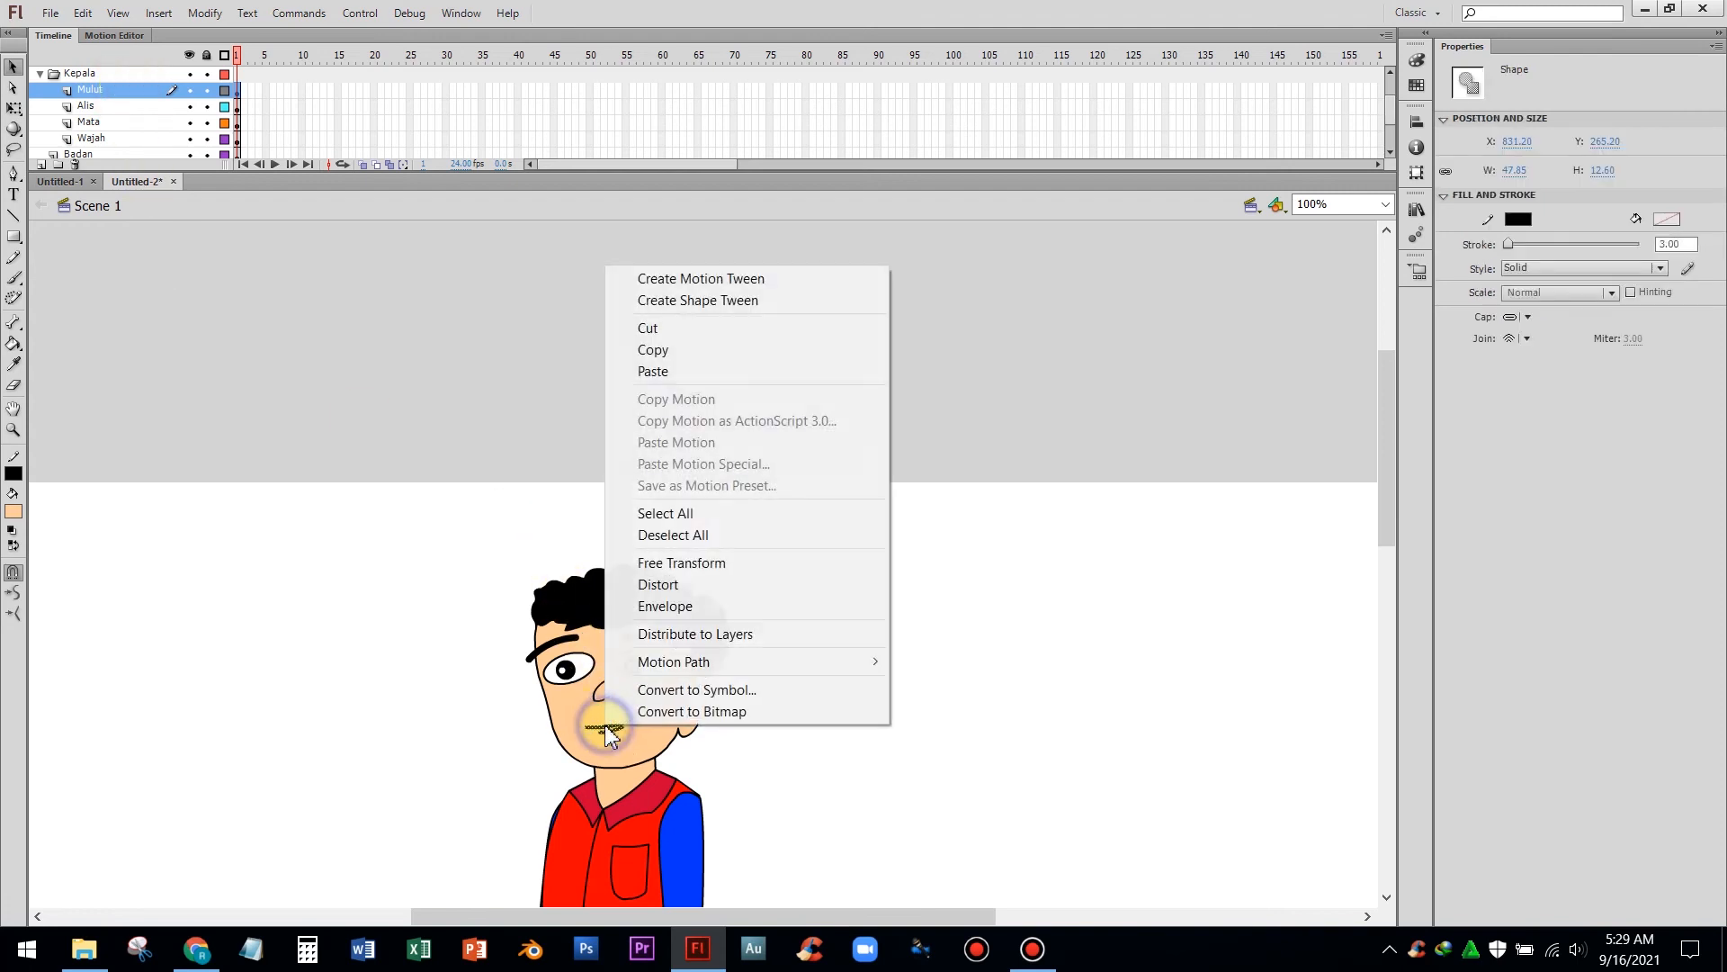
left_click(704, 691)
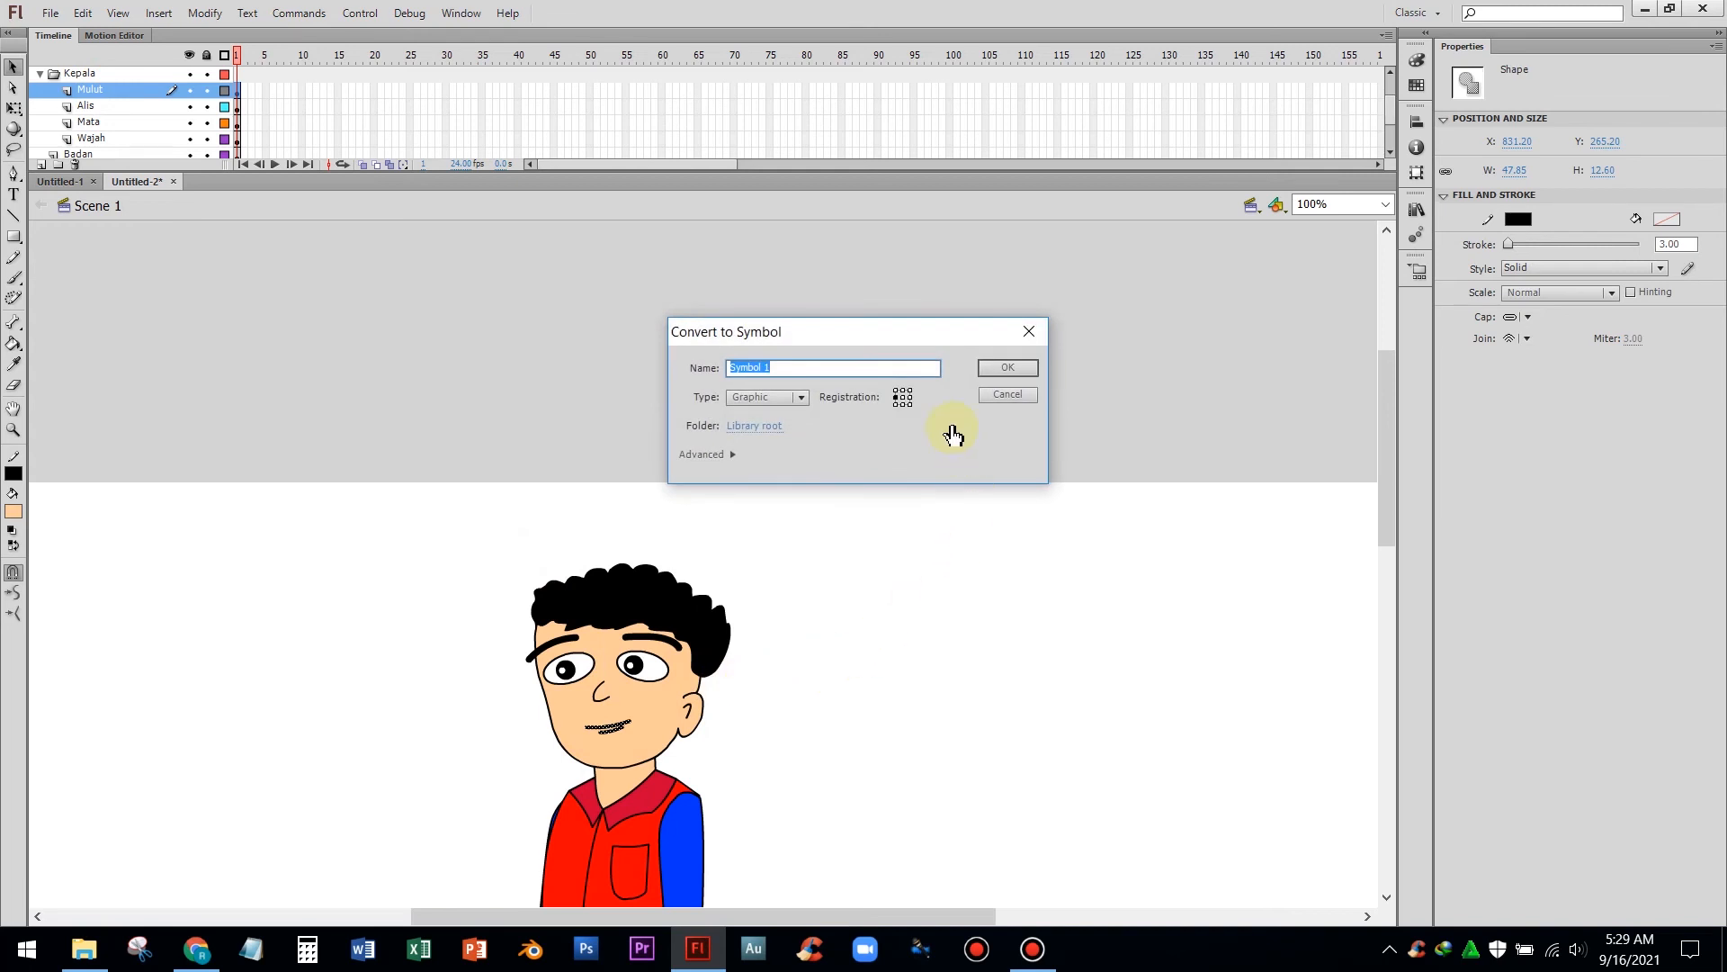
key("Return")
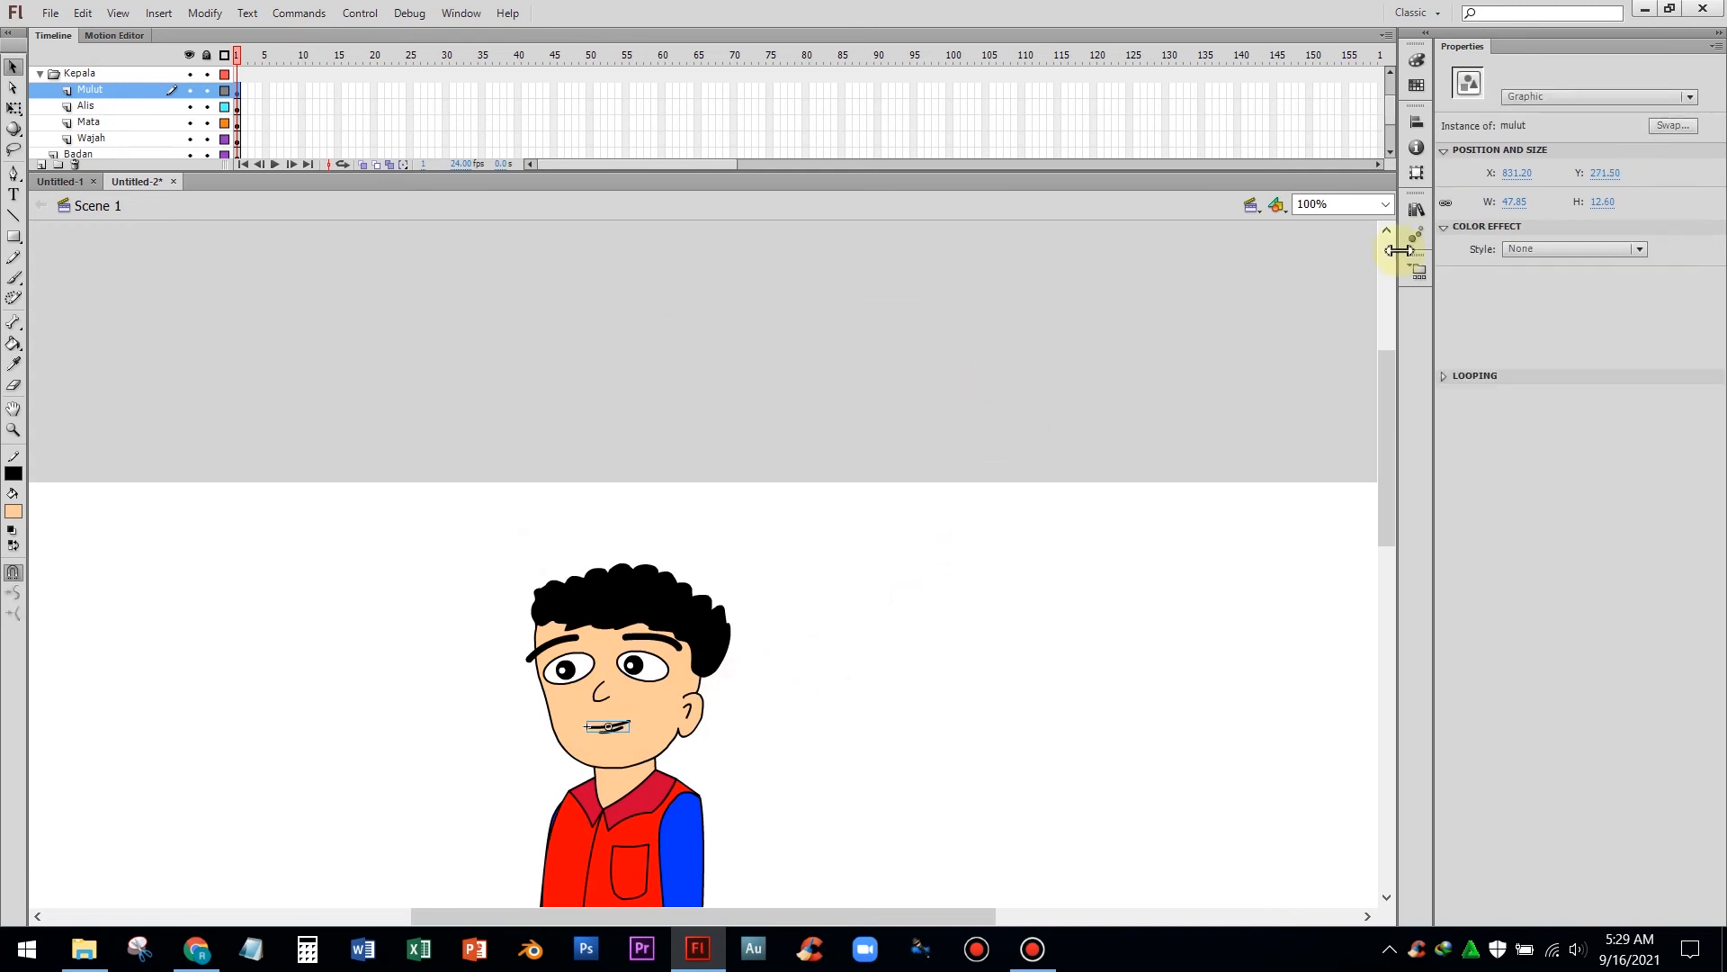
Create a library folder named Kepala and move the mulut symbol into it
left_click(1417, 210)
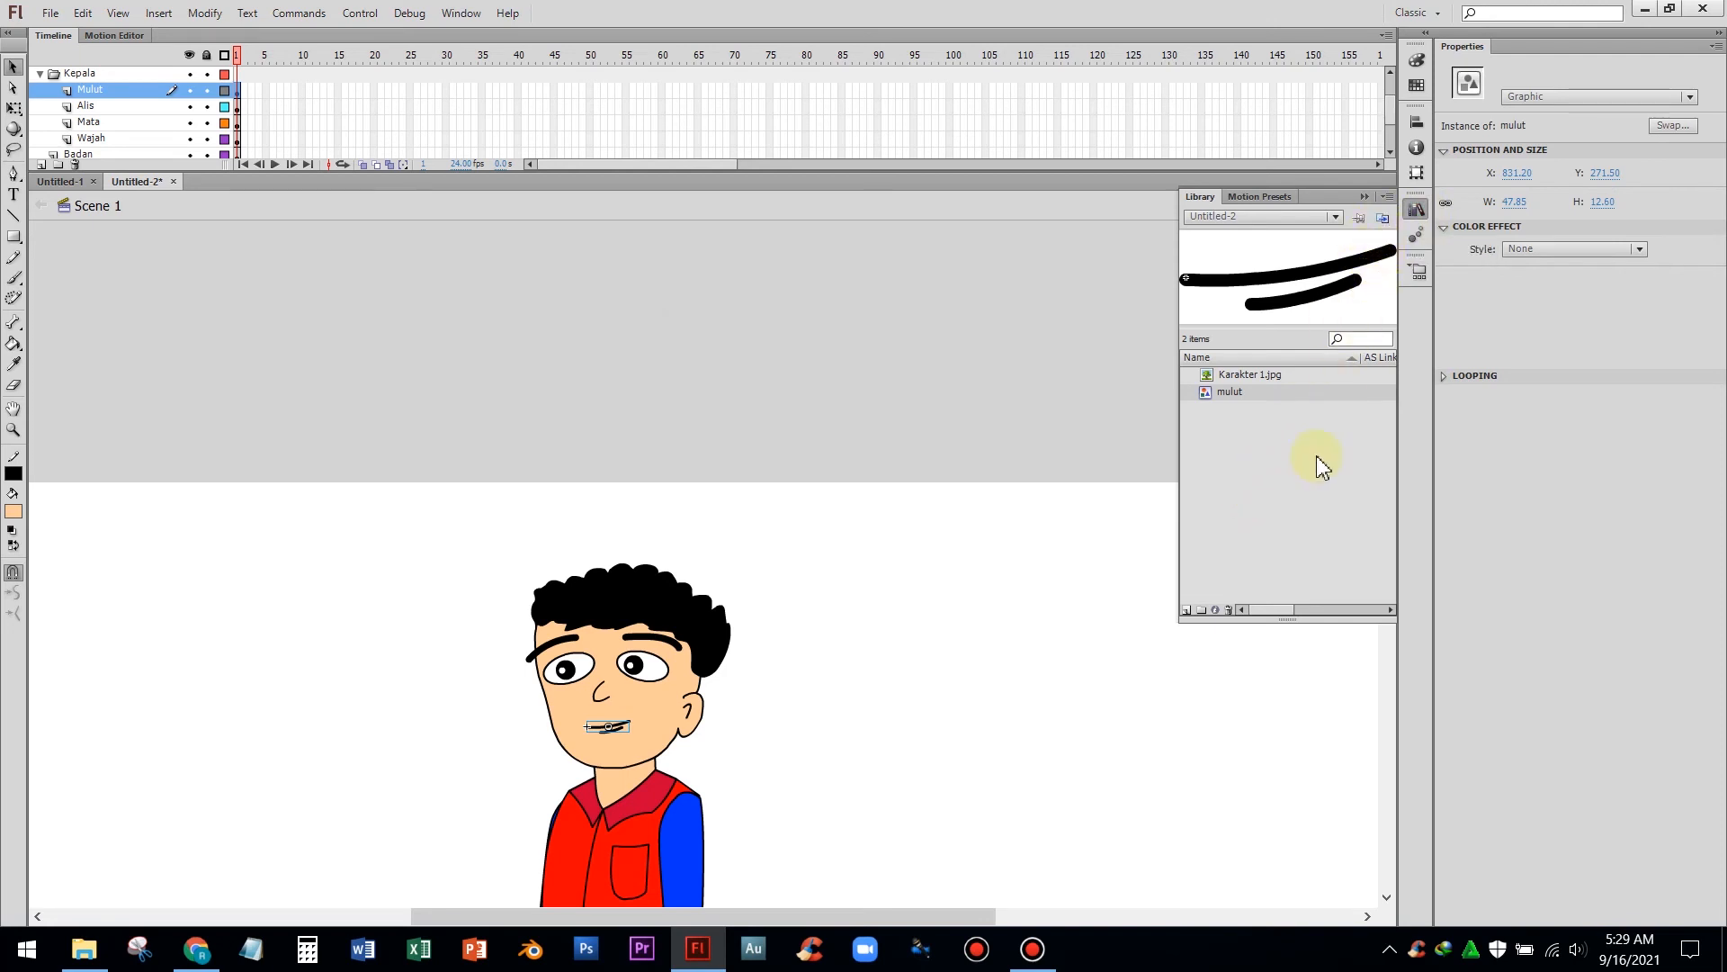
left_click(1203, 611)
type("Kepala")
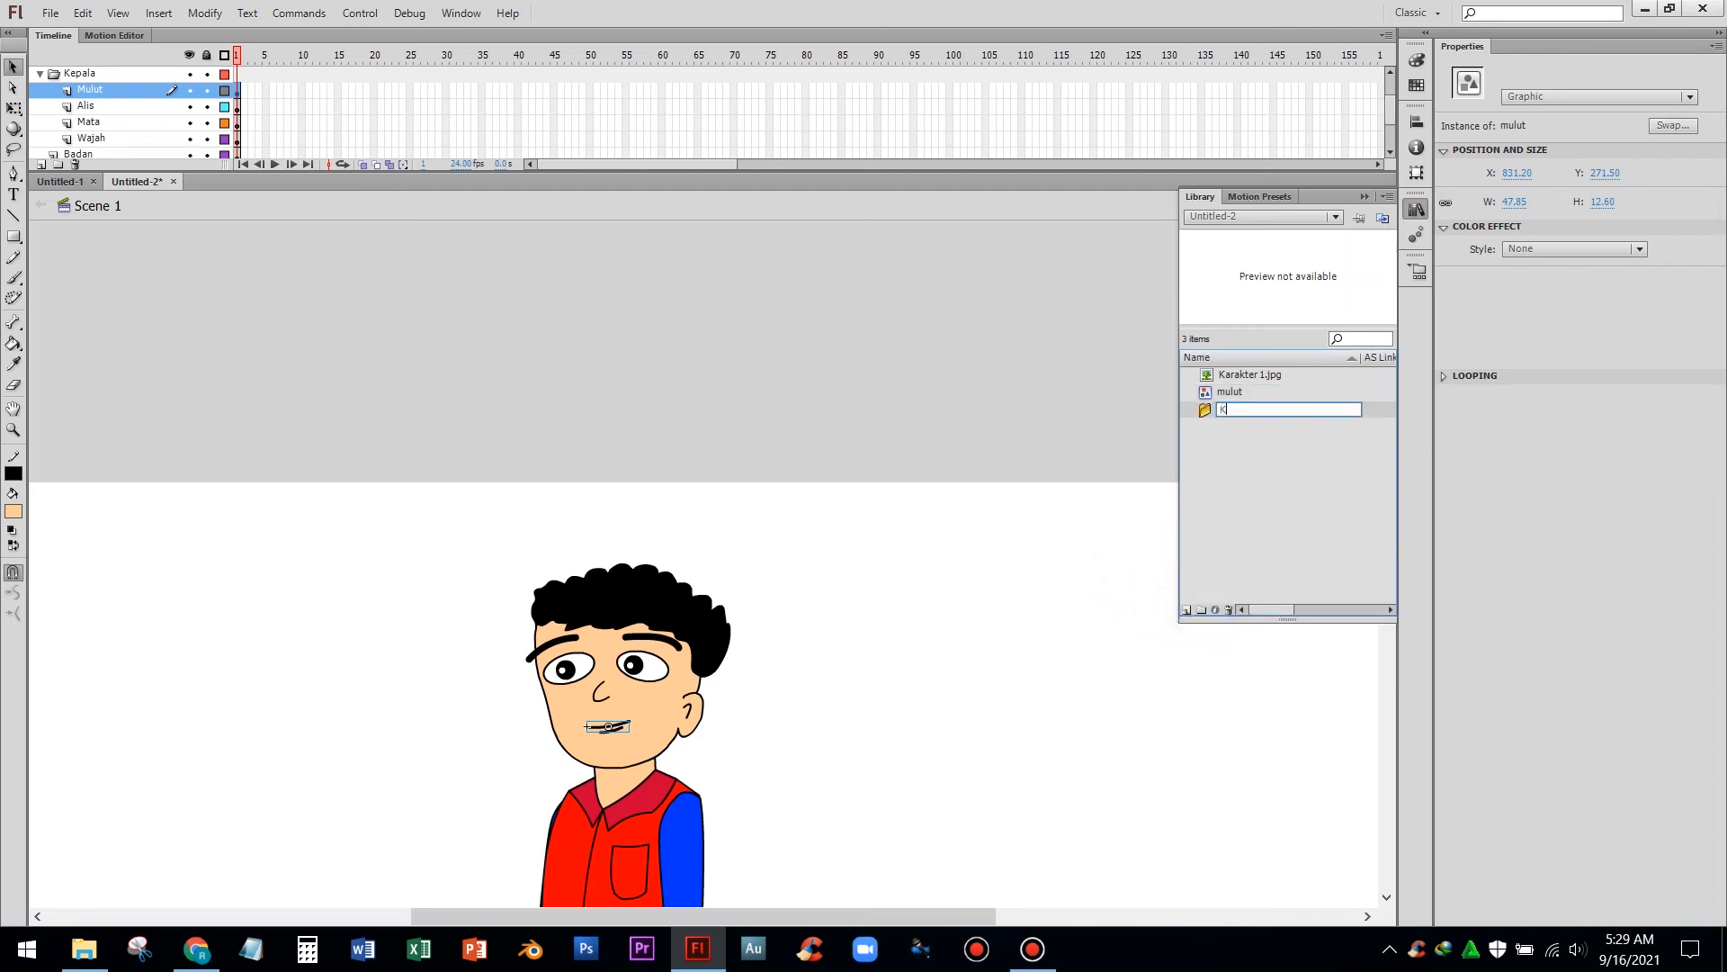
key("Return")
left_click_drag(1216, 417, 1213, 403)
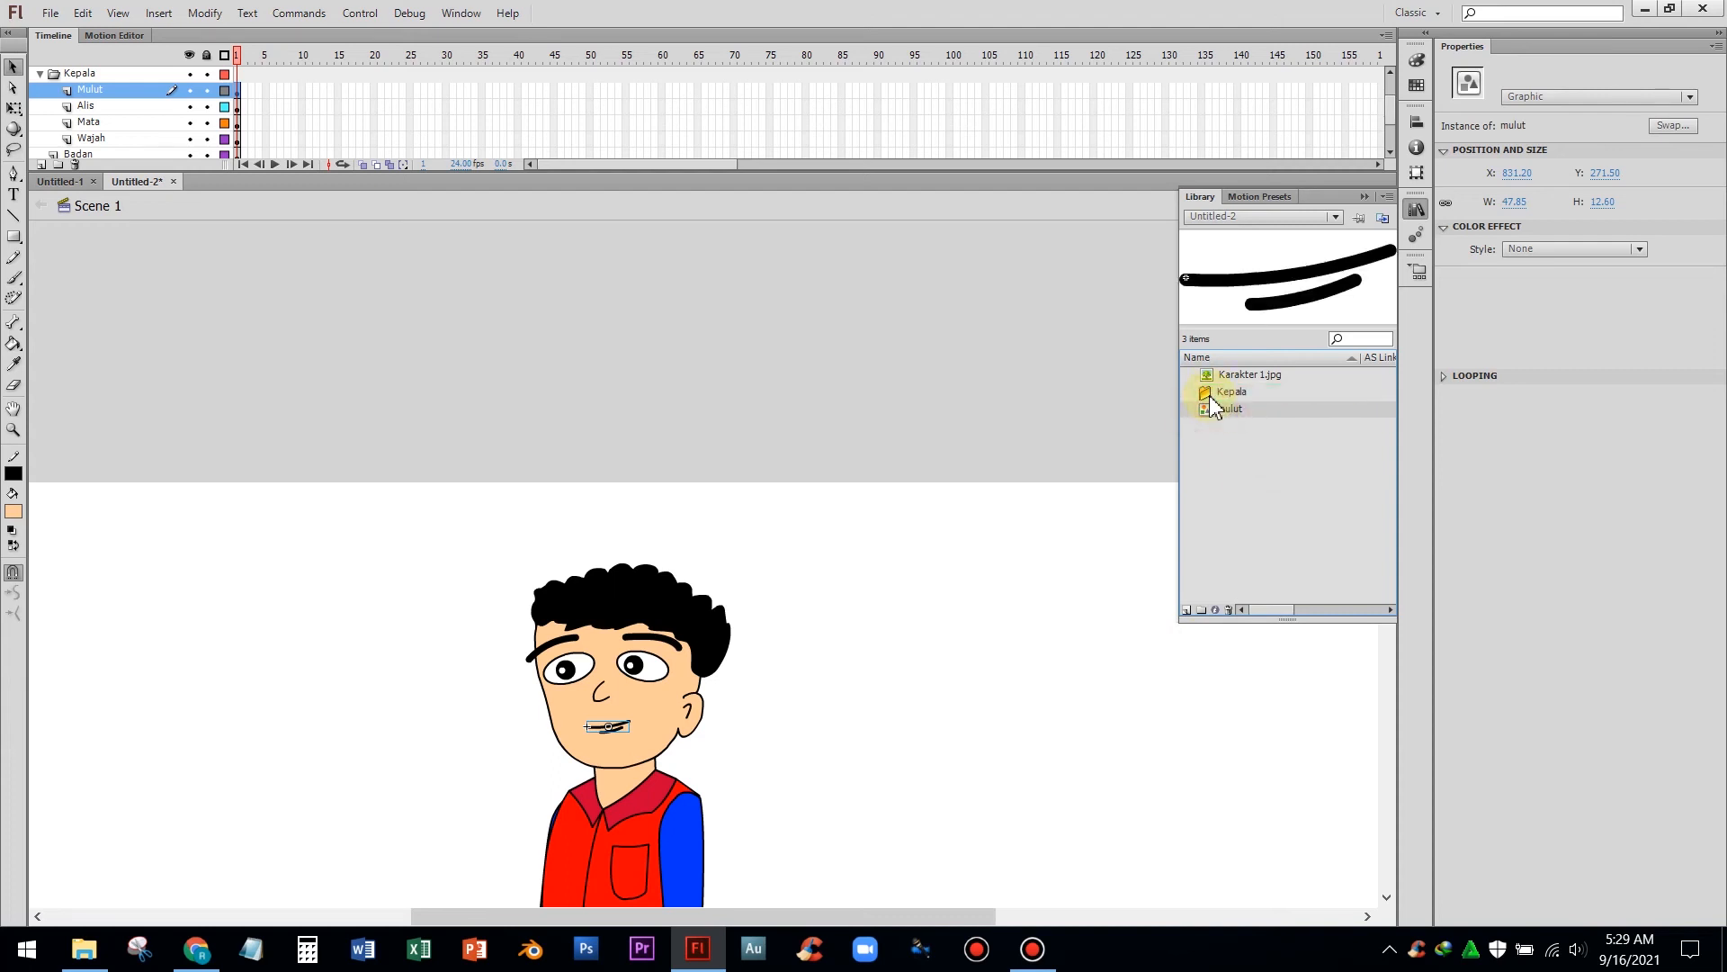
left_click(1191, 394)
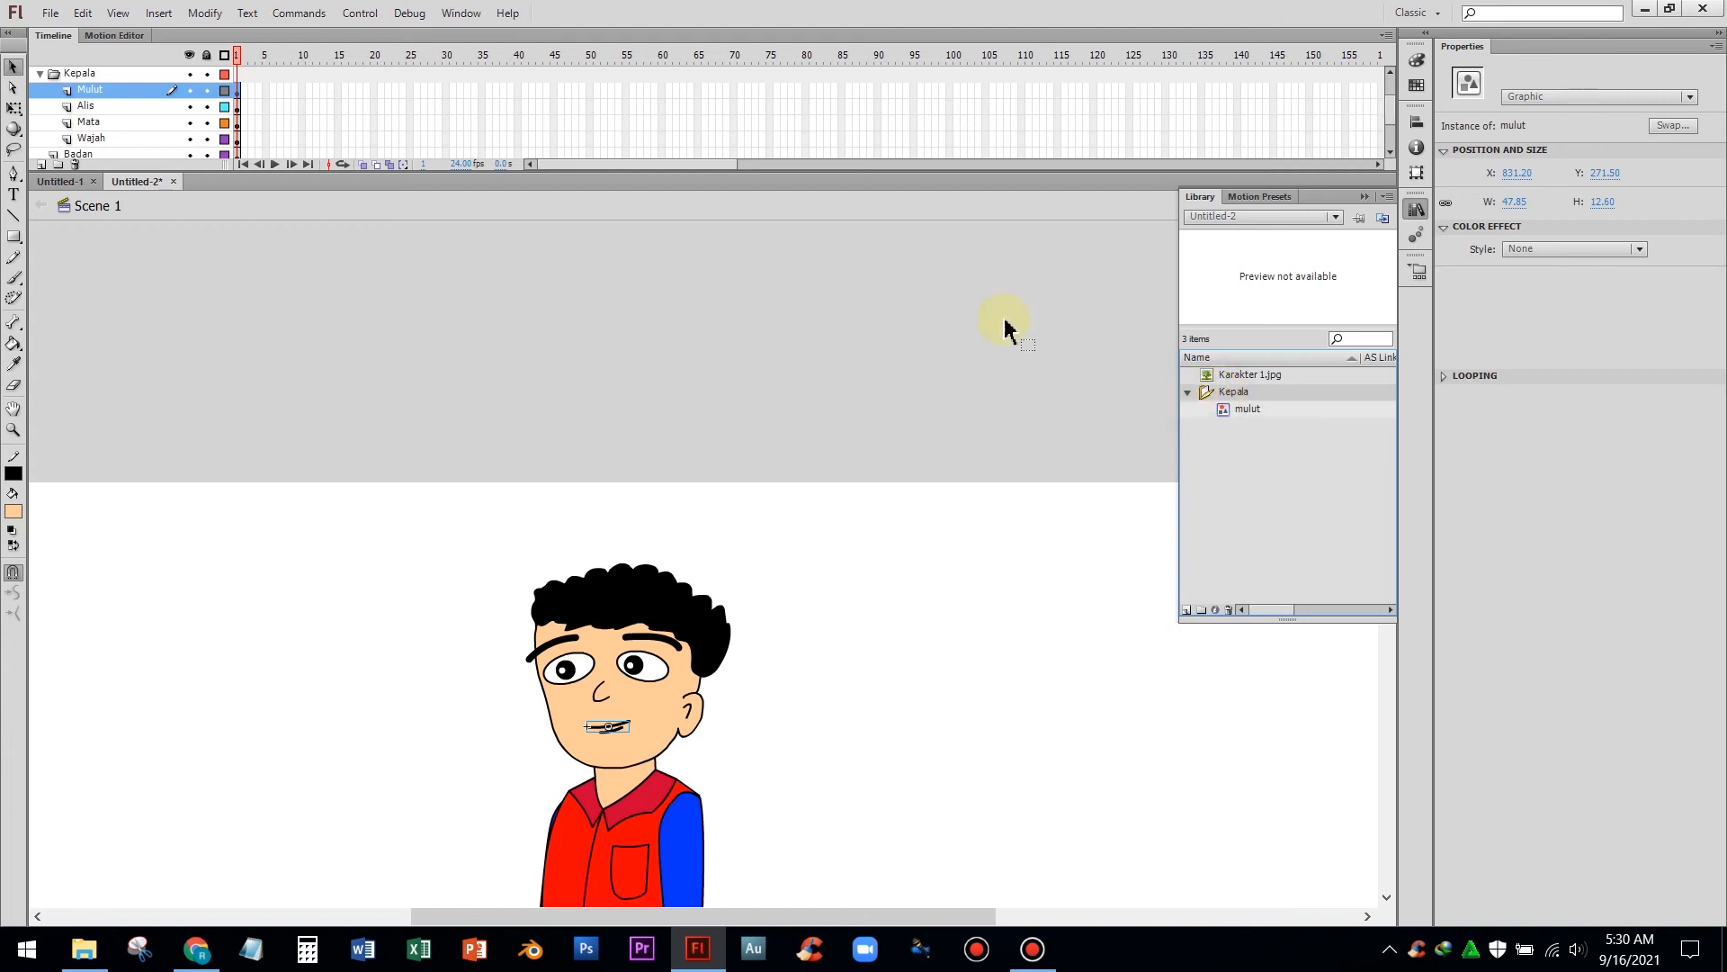
Convert the eyebrows on the Alis layer into a graphic symbol named alis
left_click(87, 106)
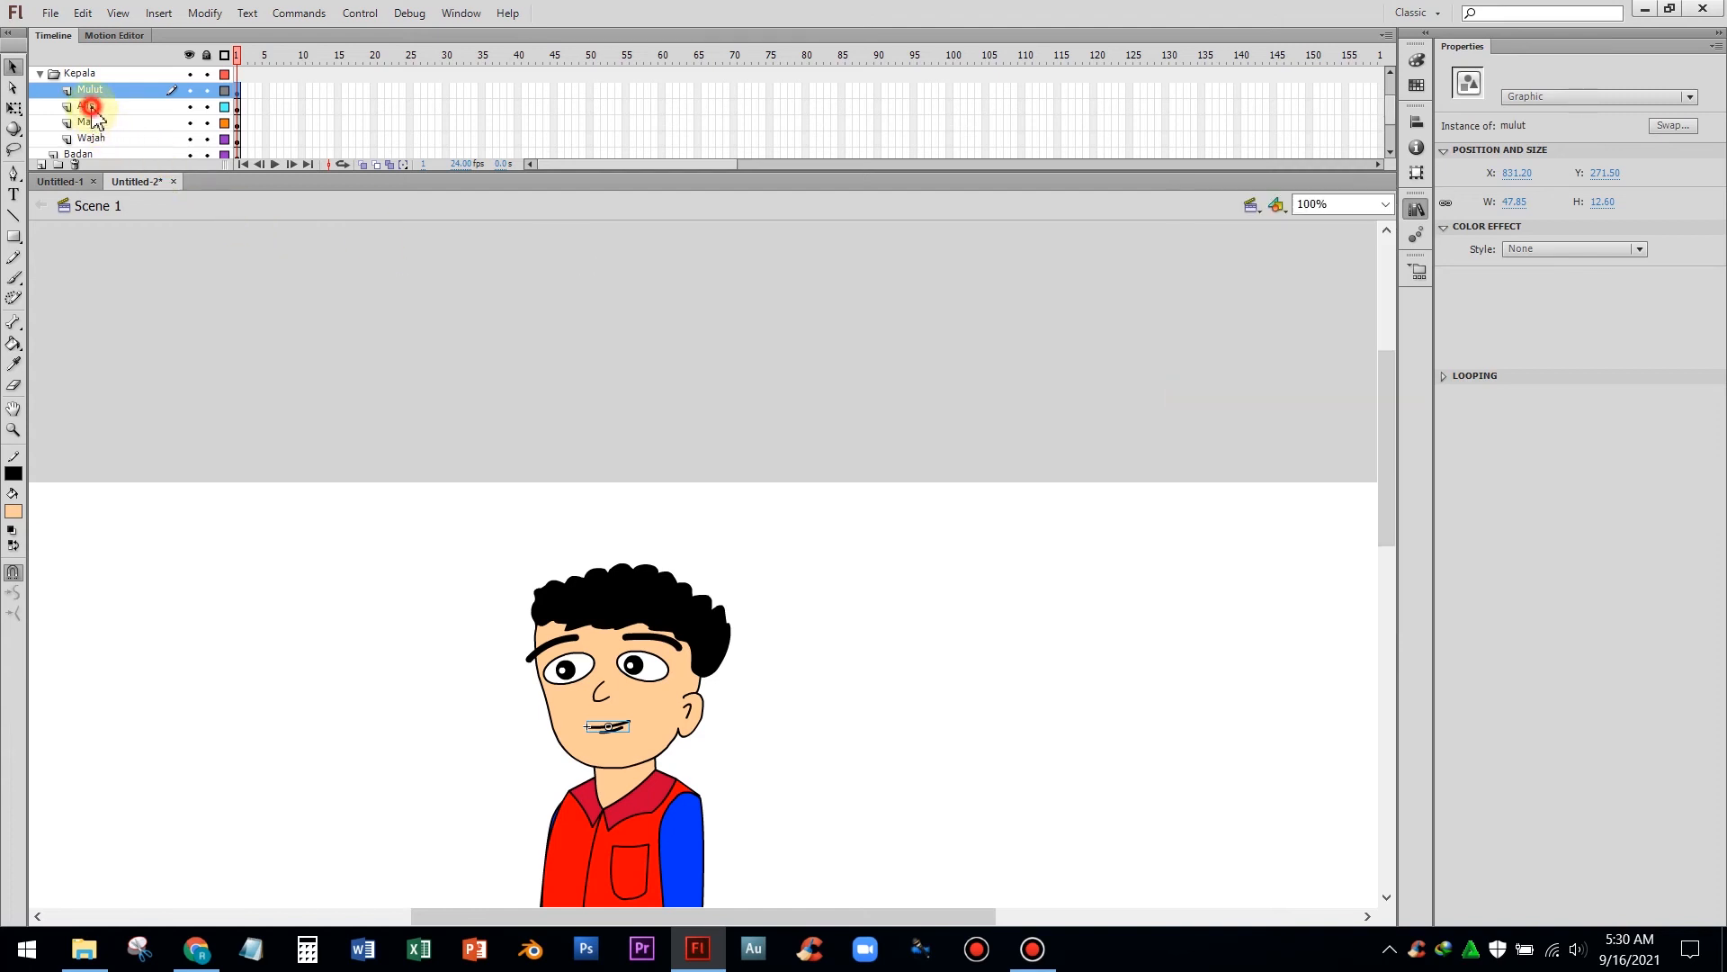
right_click(548, 652)
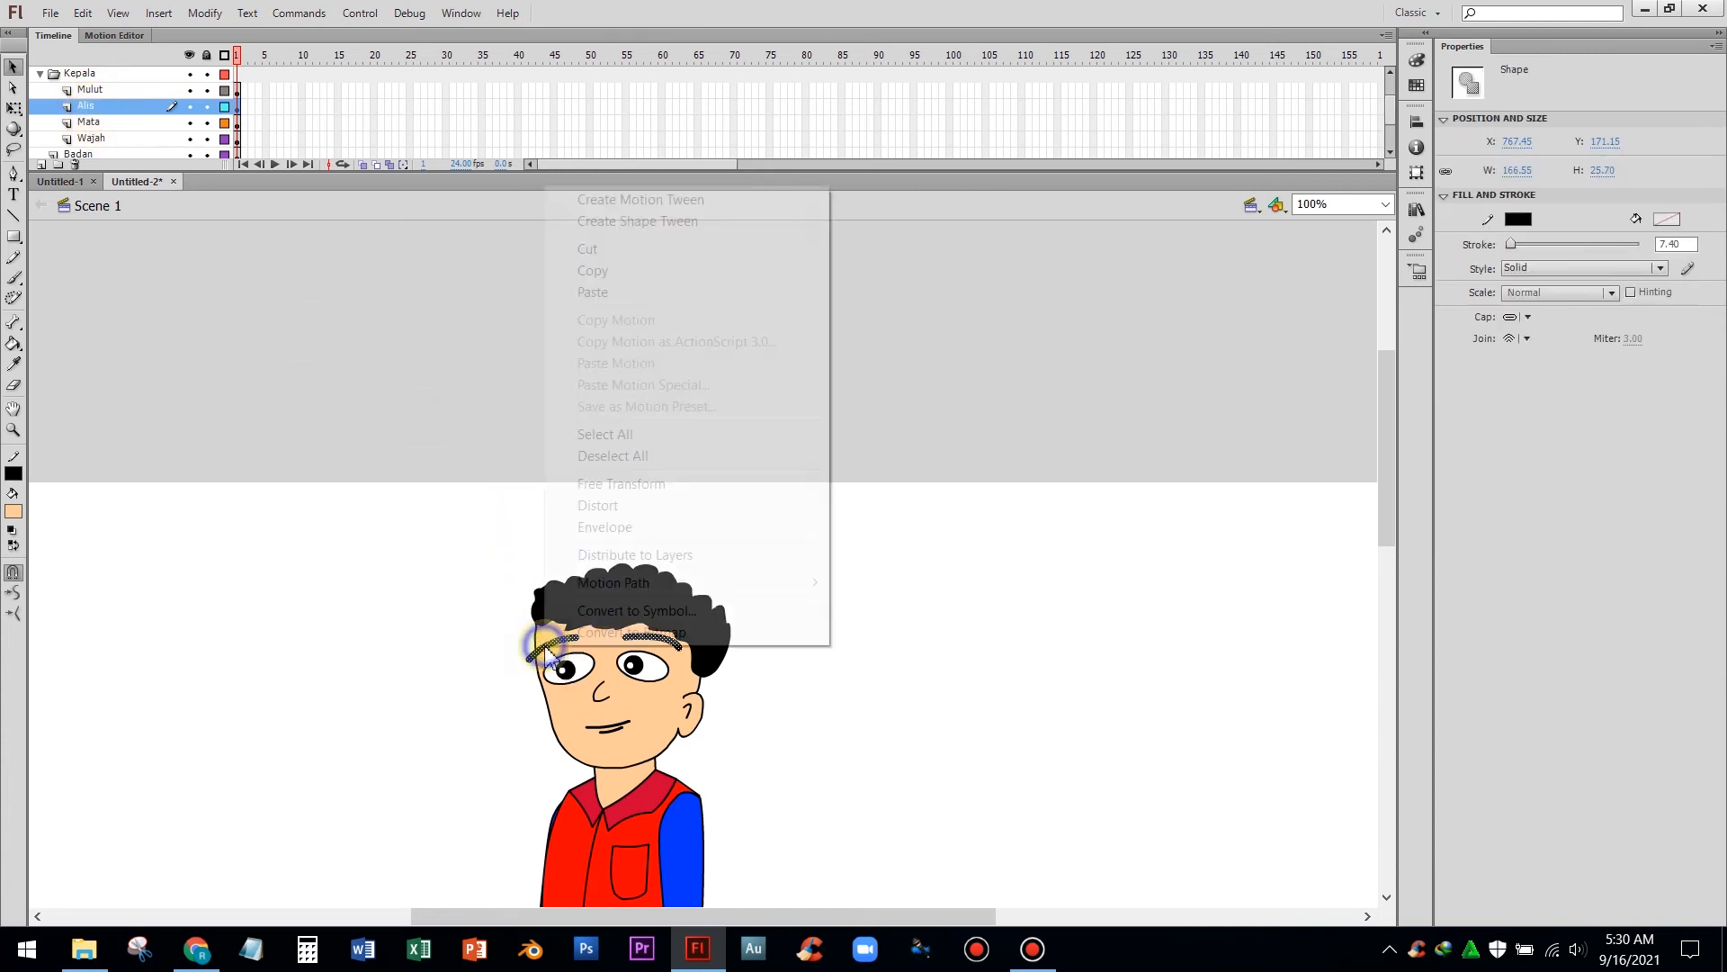
left_click(594, 612)
type("alis")
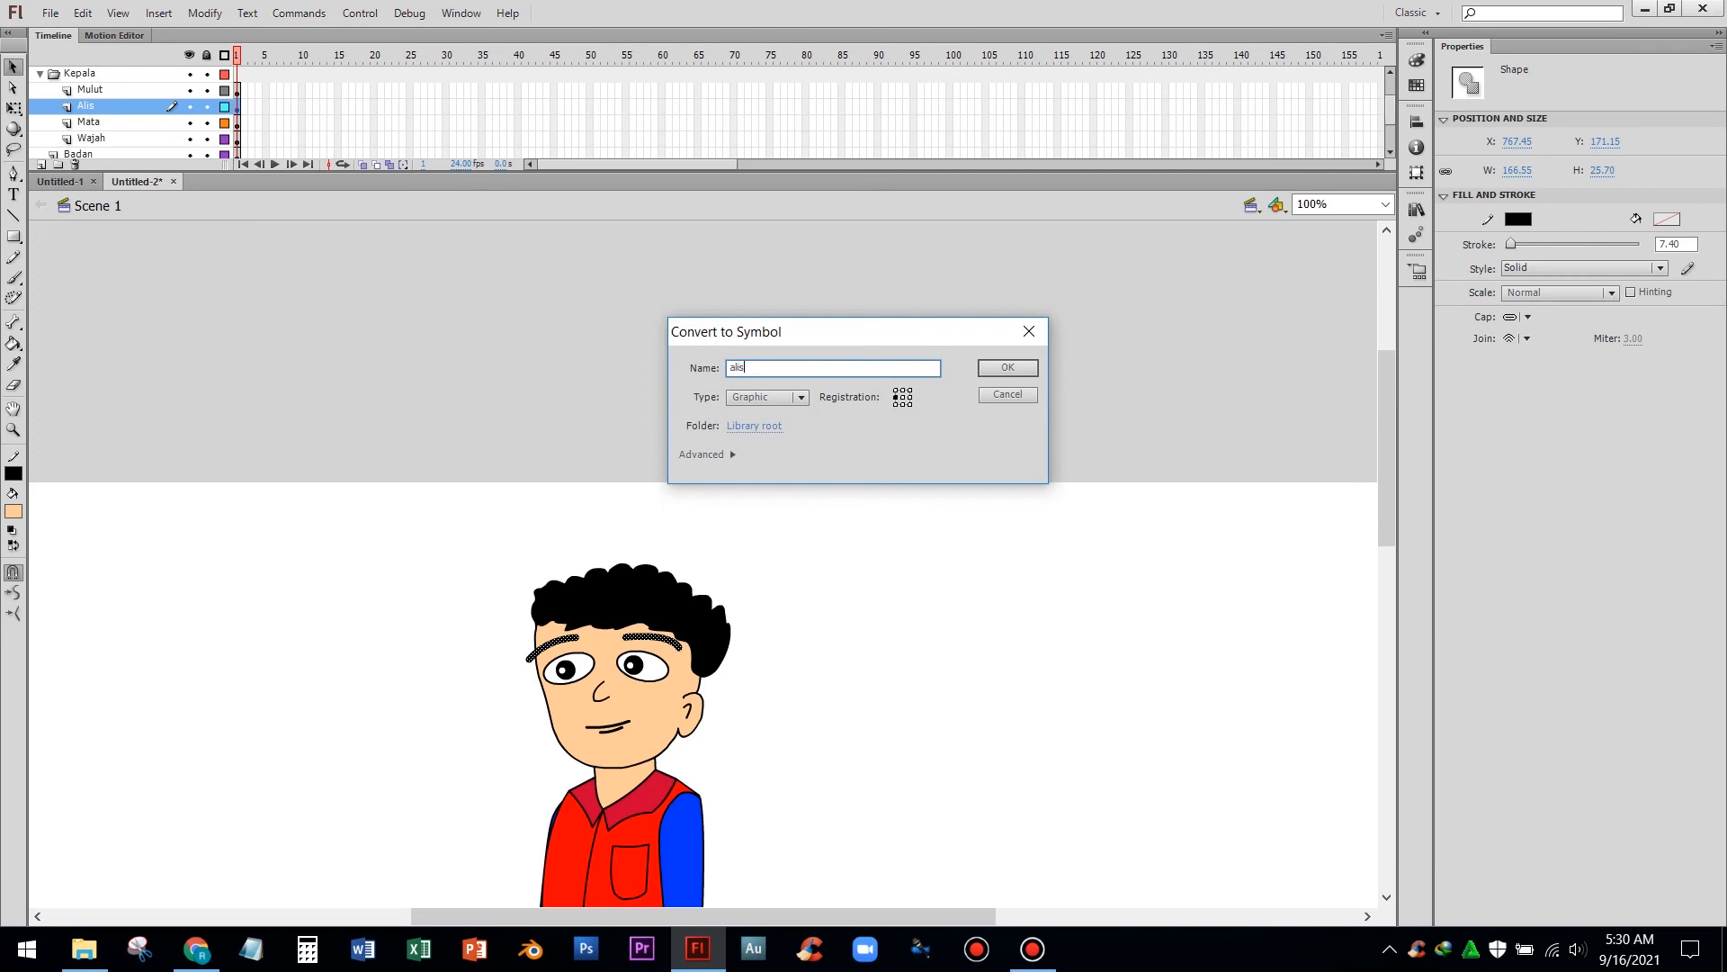
key("Return")
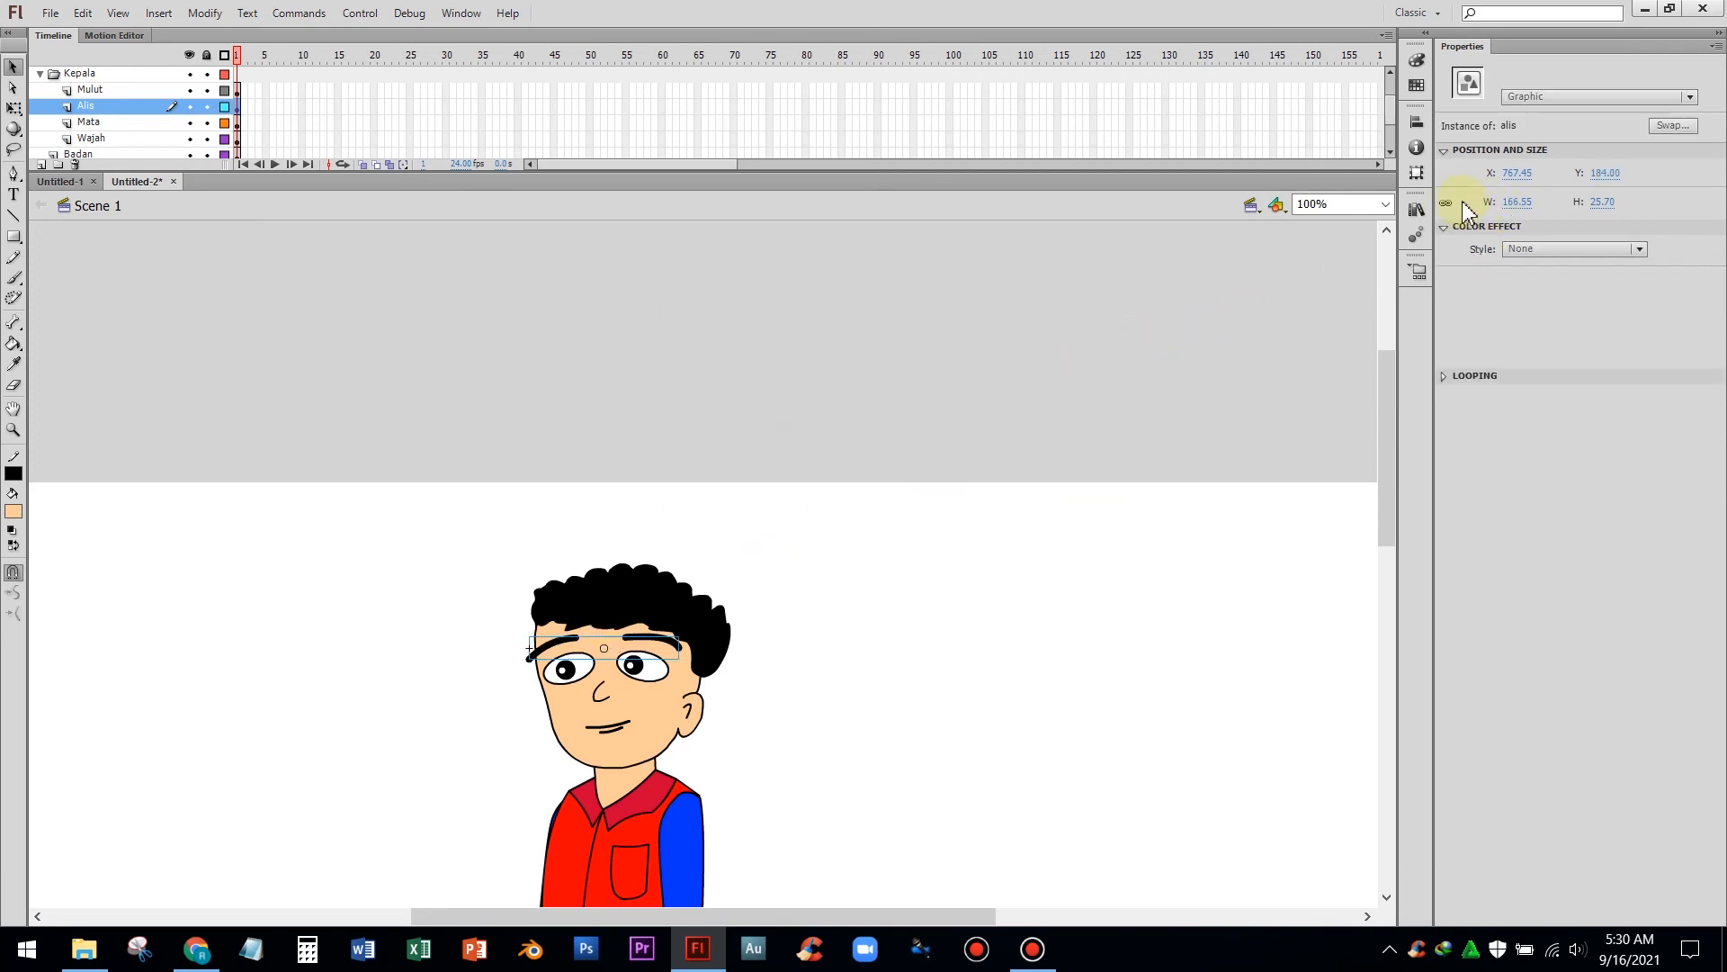
Move the alis symbol into the Kepala library folder
left_click(1414, 211)
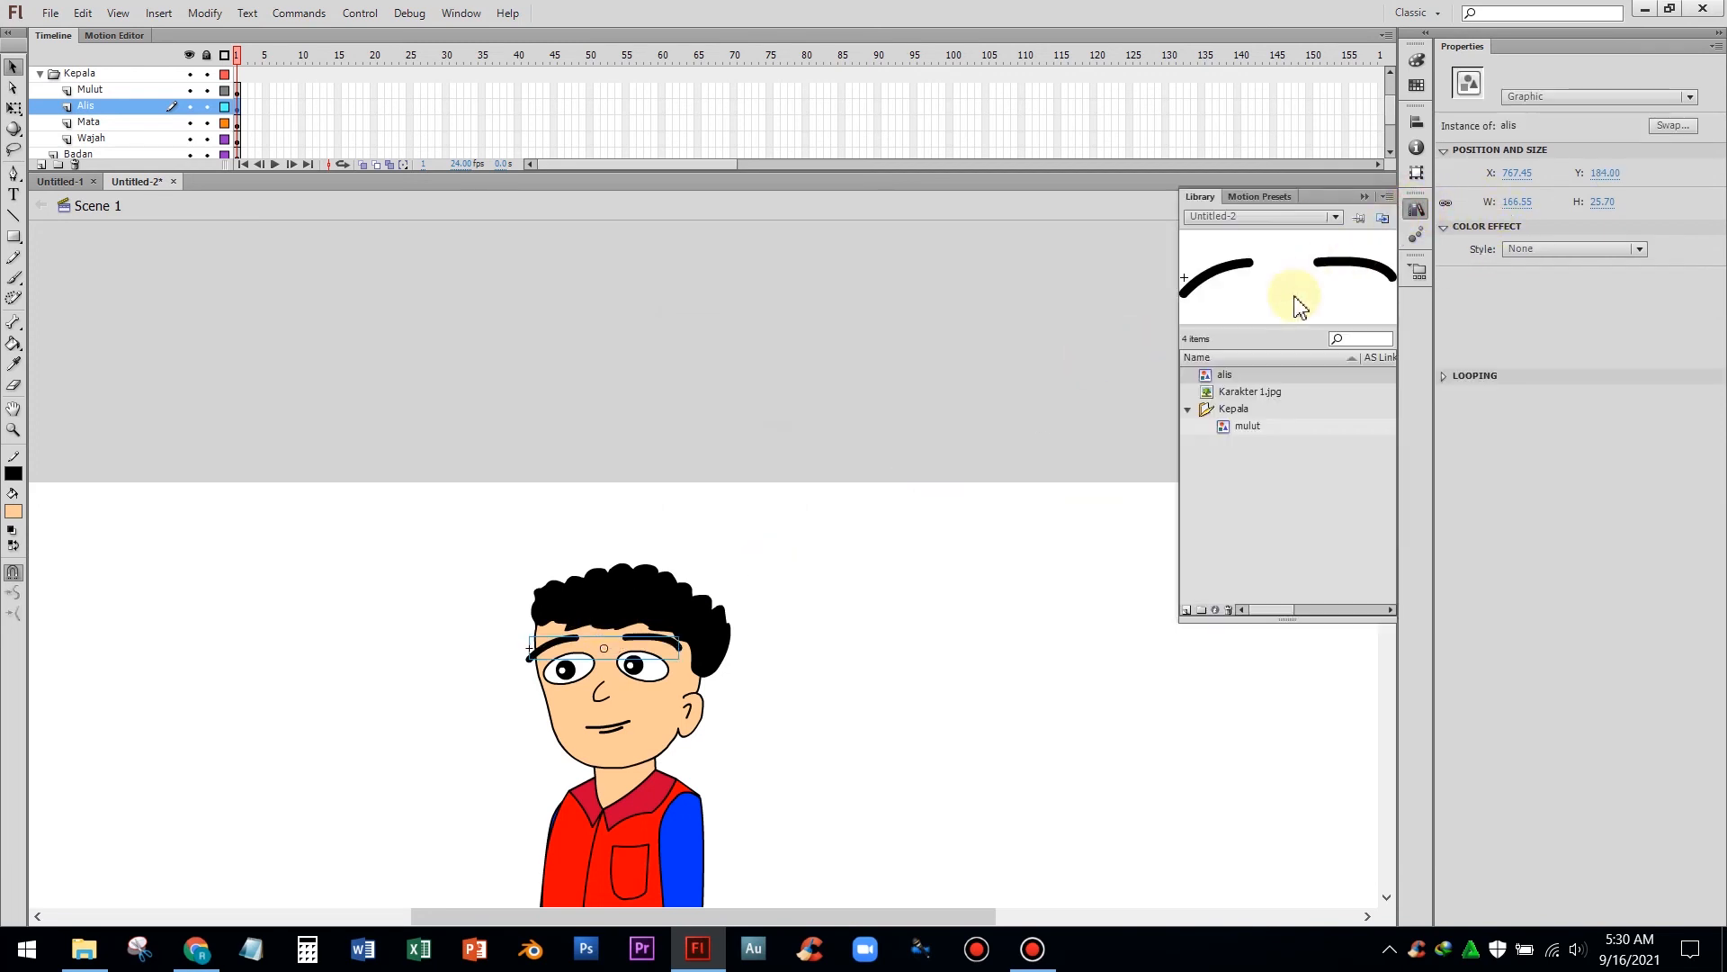
left_click_drag(1223, 385, 1232, 417)
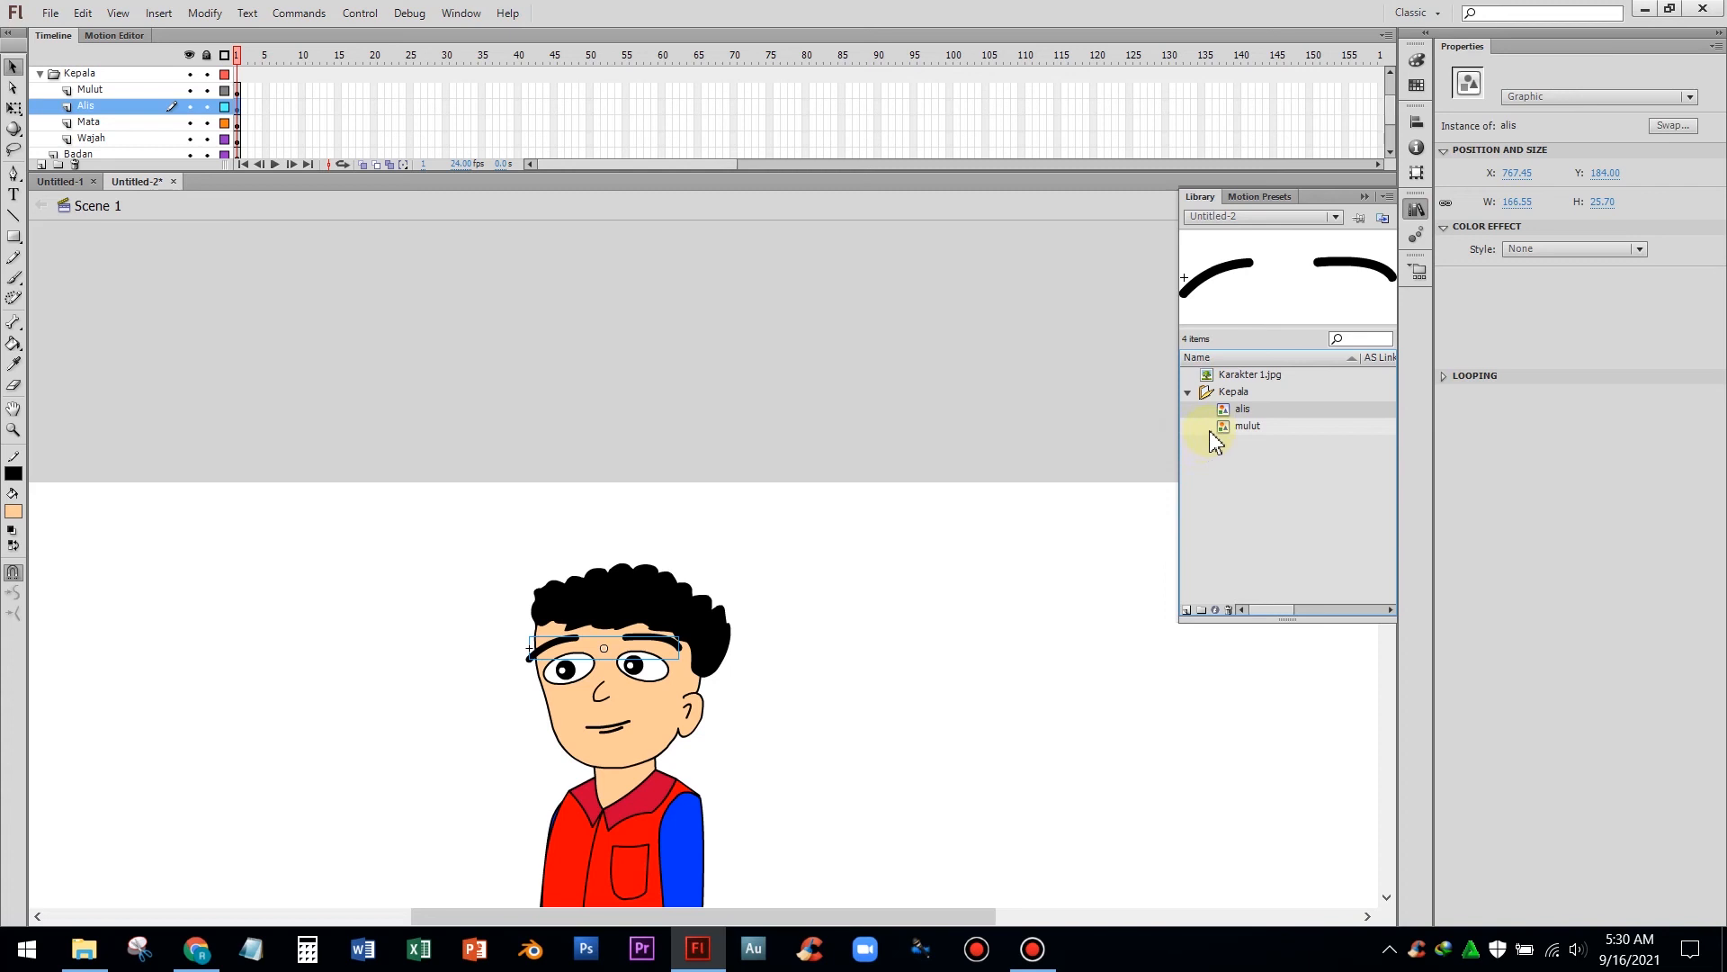
left_click(1241, 431)
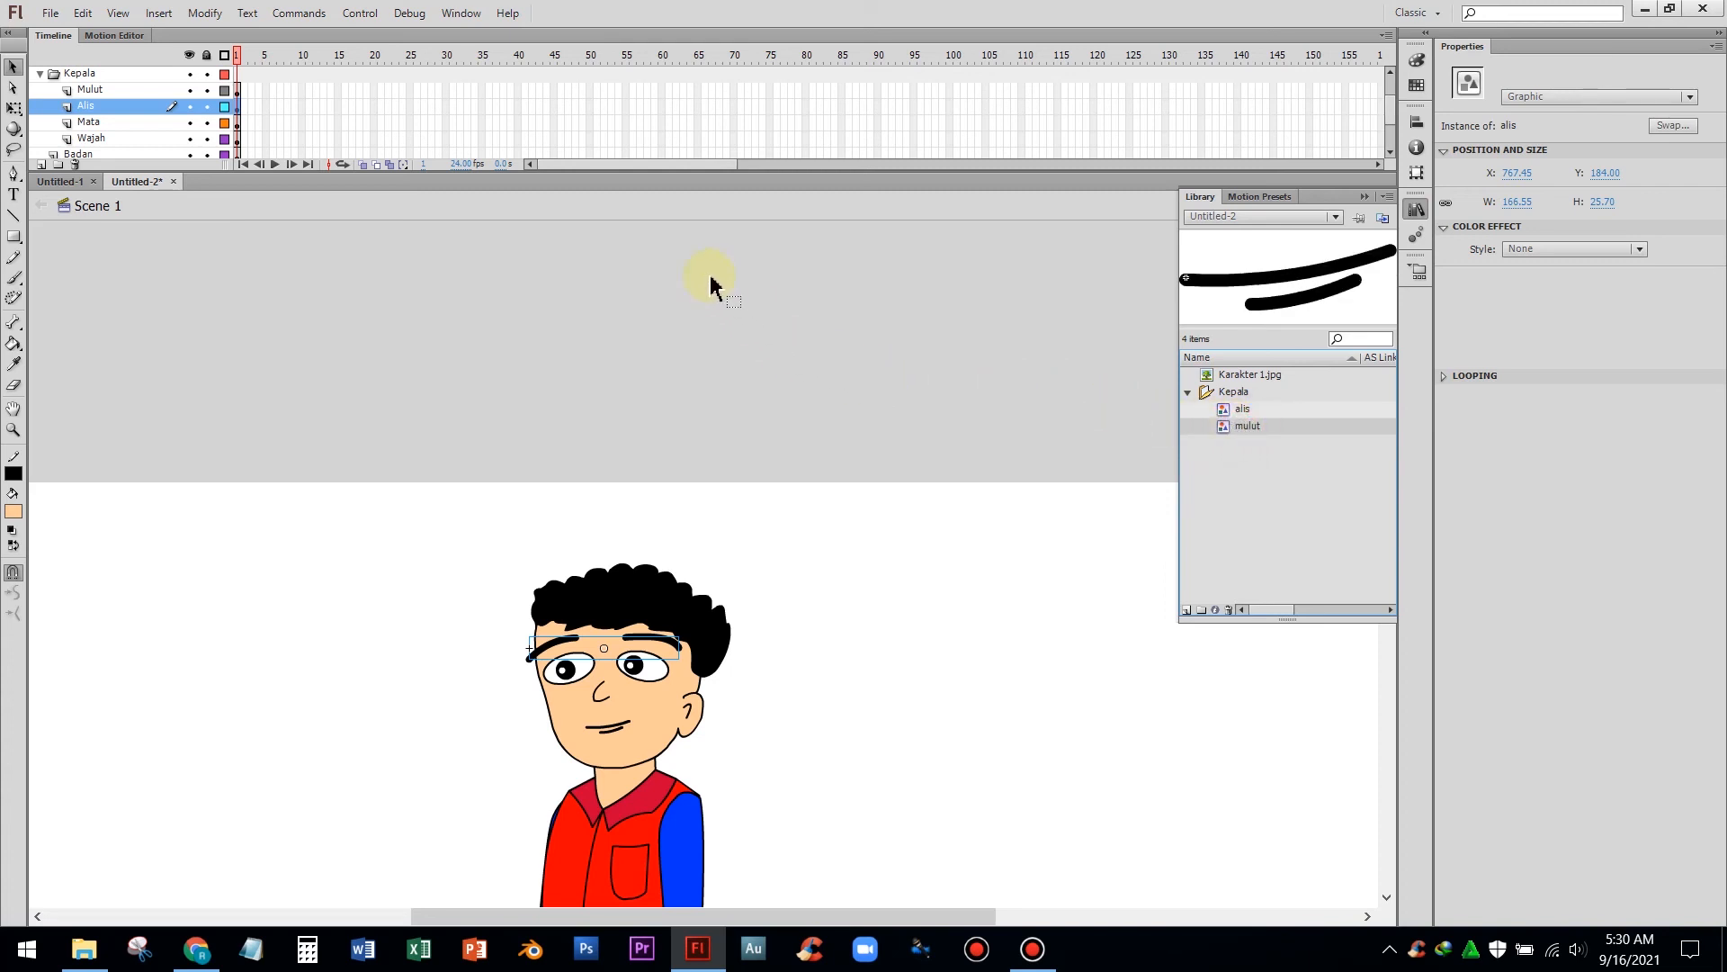
Convert the eyes on the Mata layer into a graphic symbol named mata
left_click(82, 123)
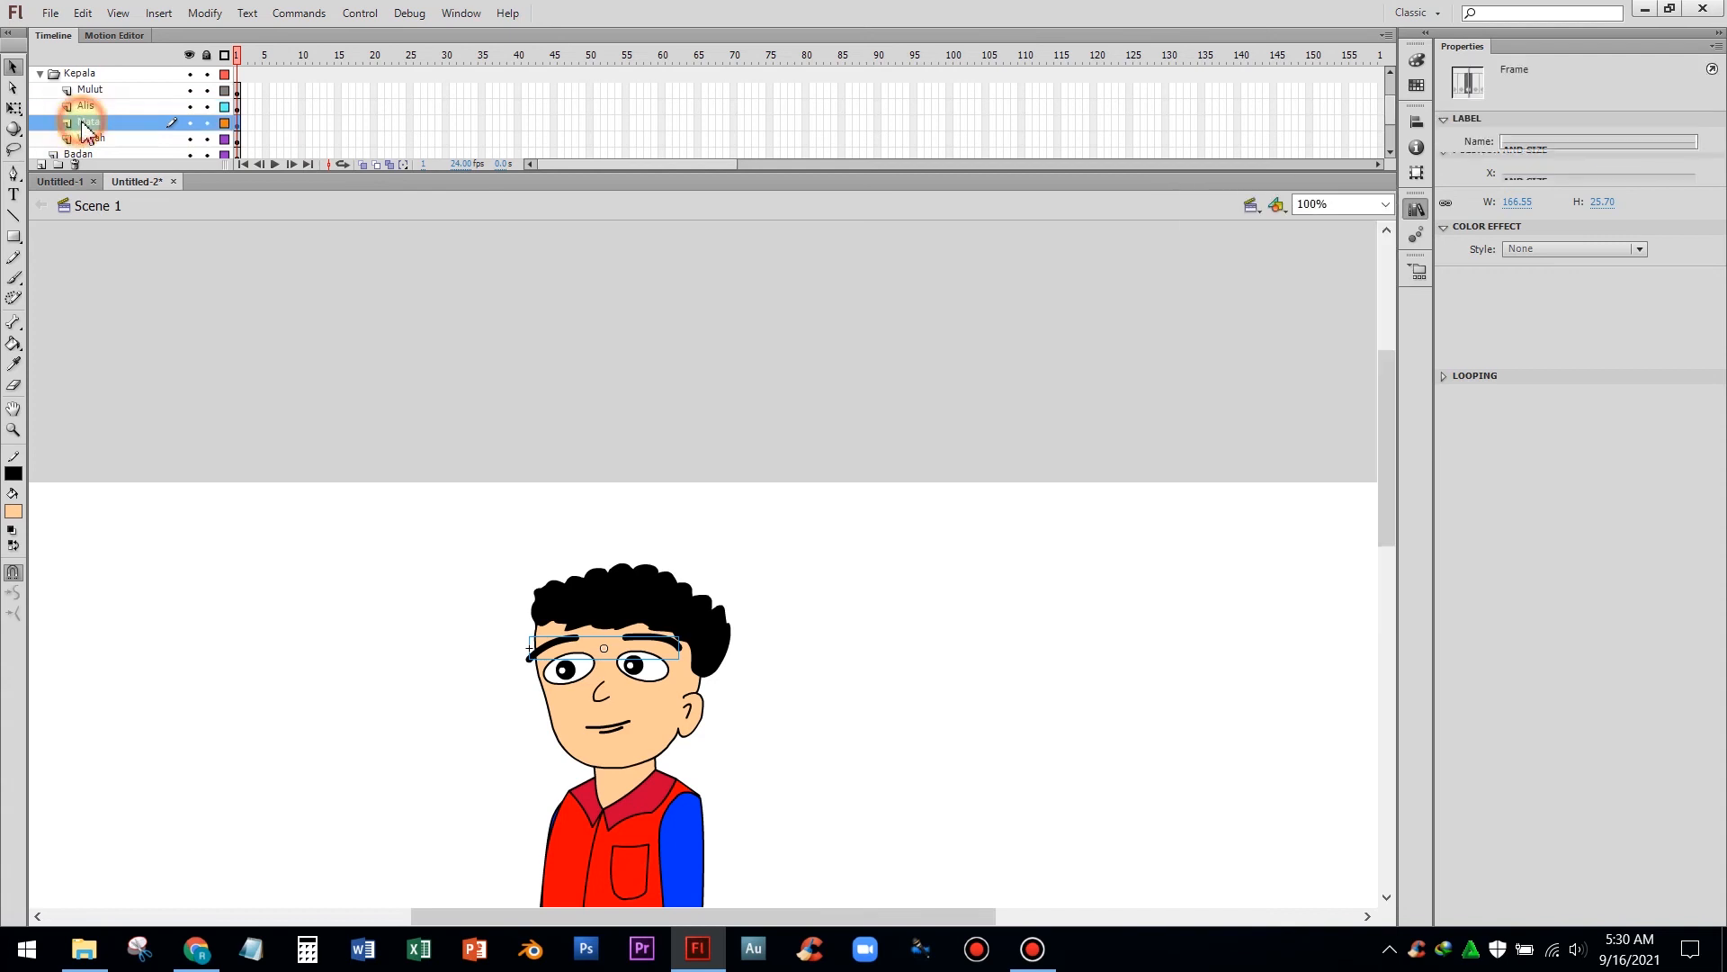
scroll(74, 125, "down", 3)
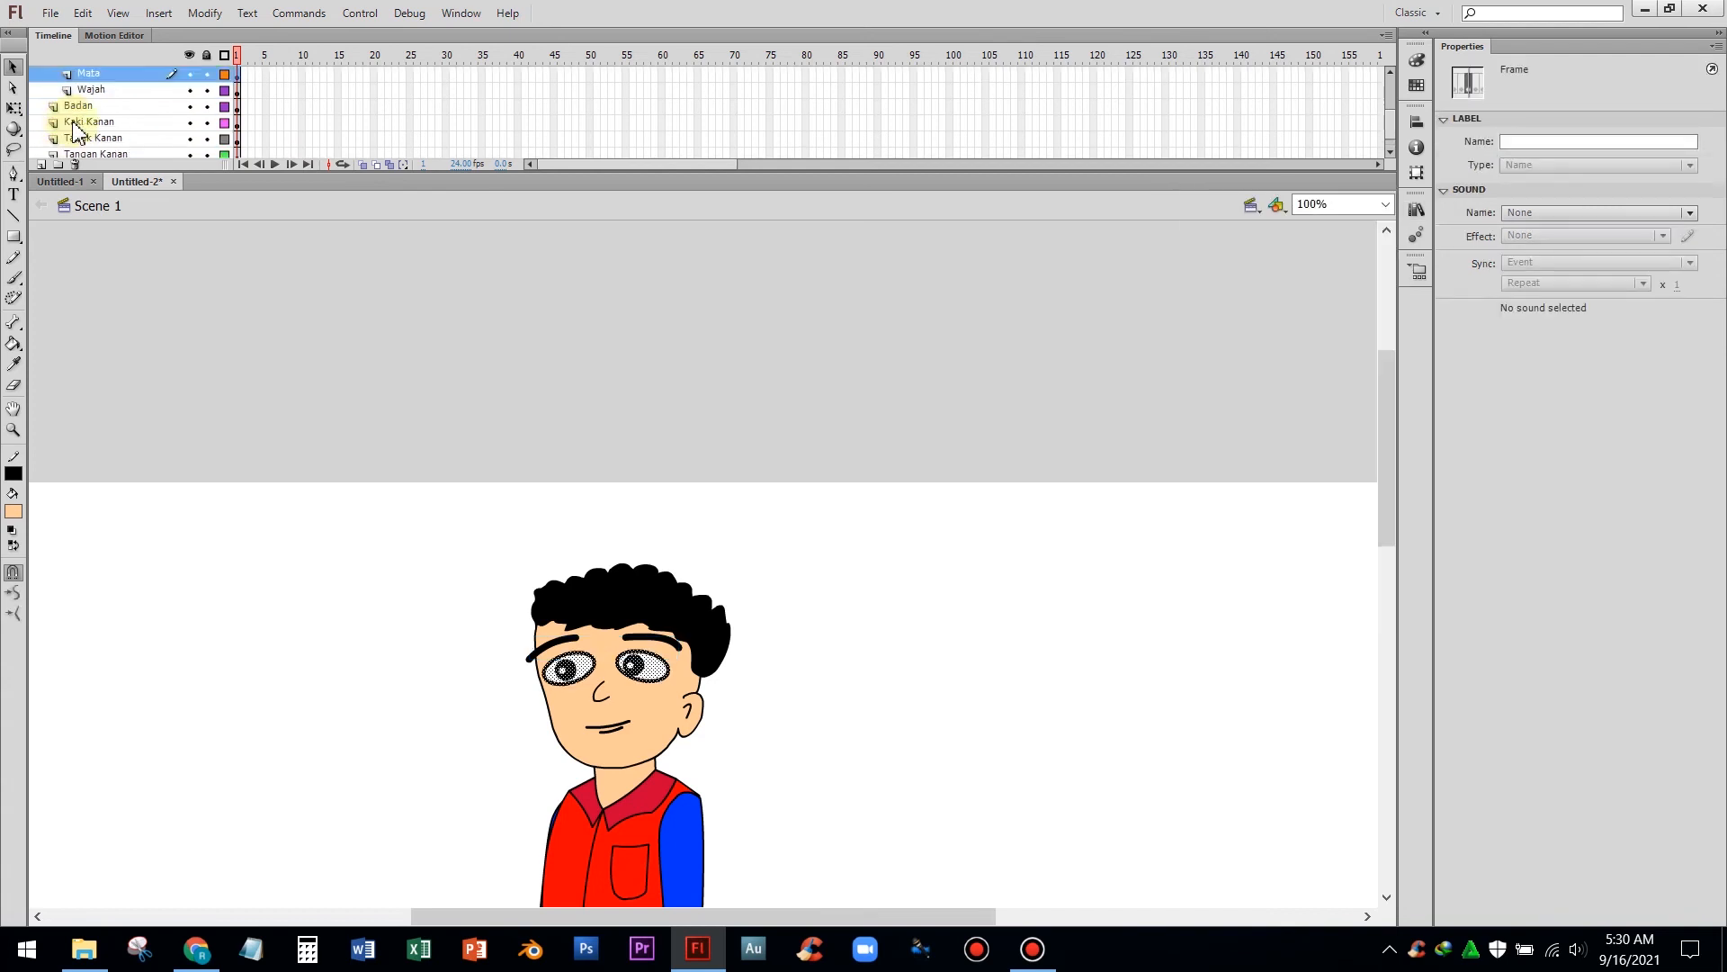
scroll(73, 123, "up", 3)
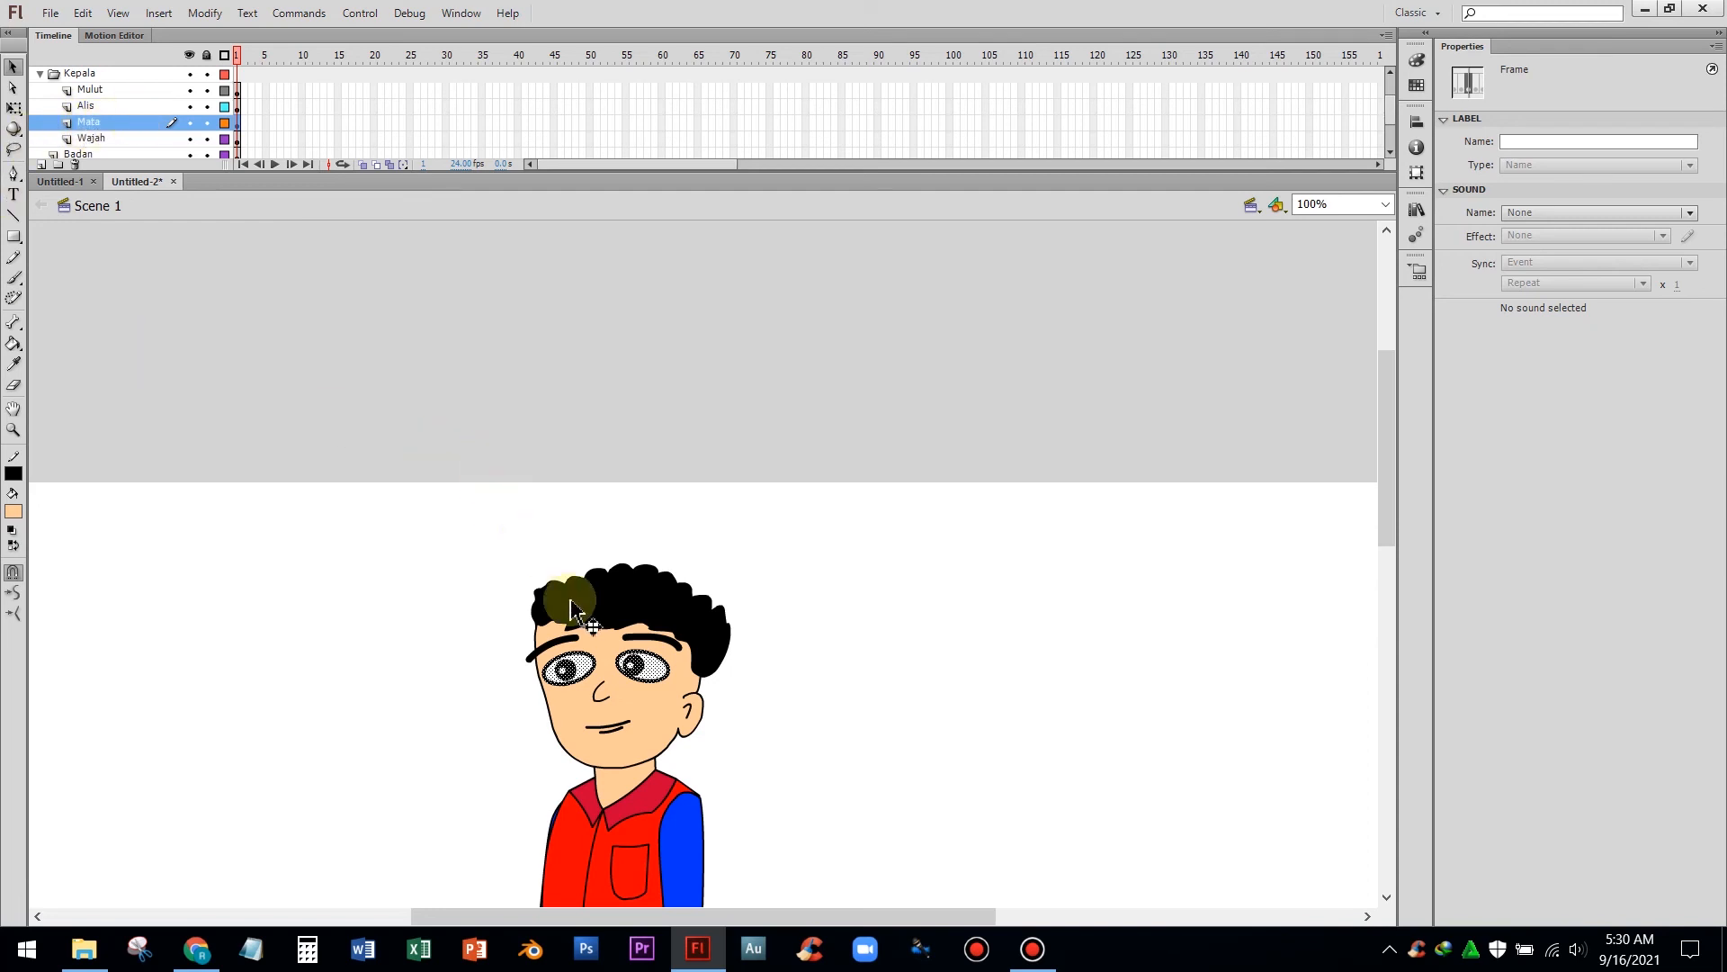
right_click(637, 667)
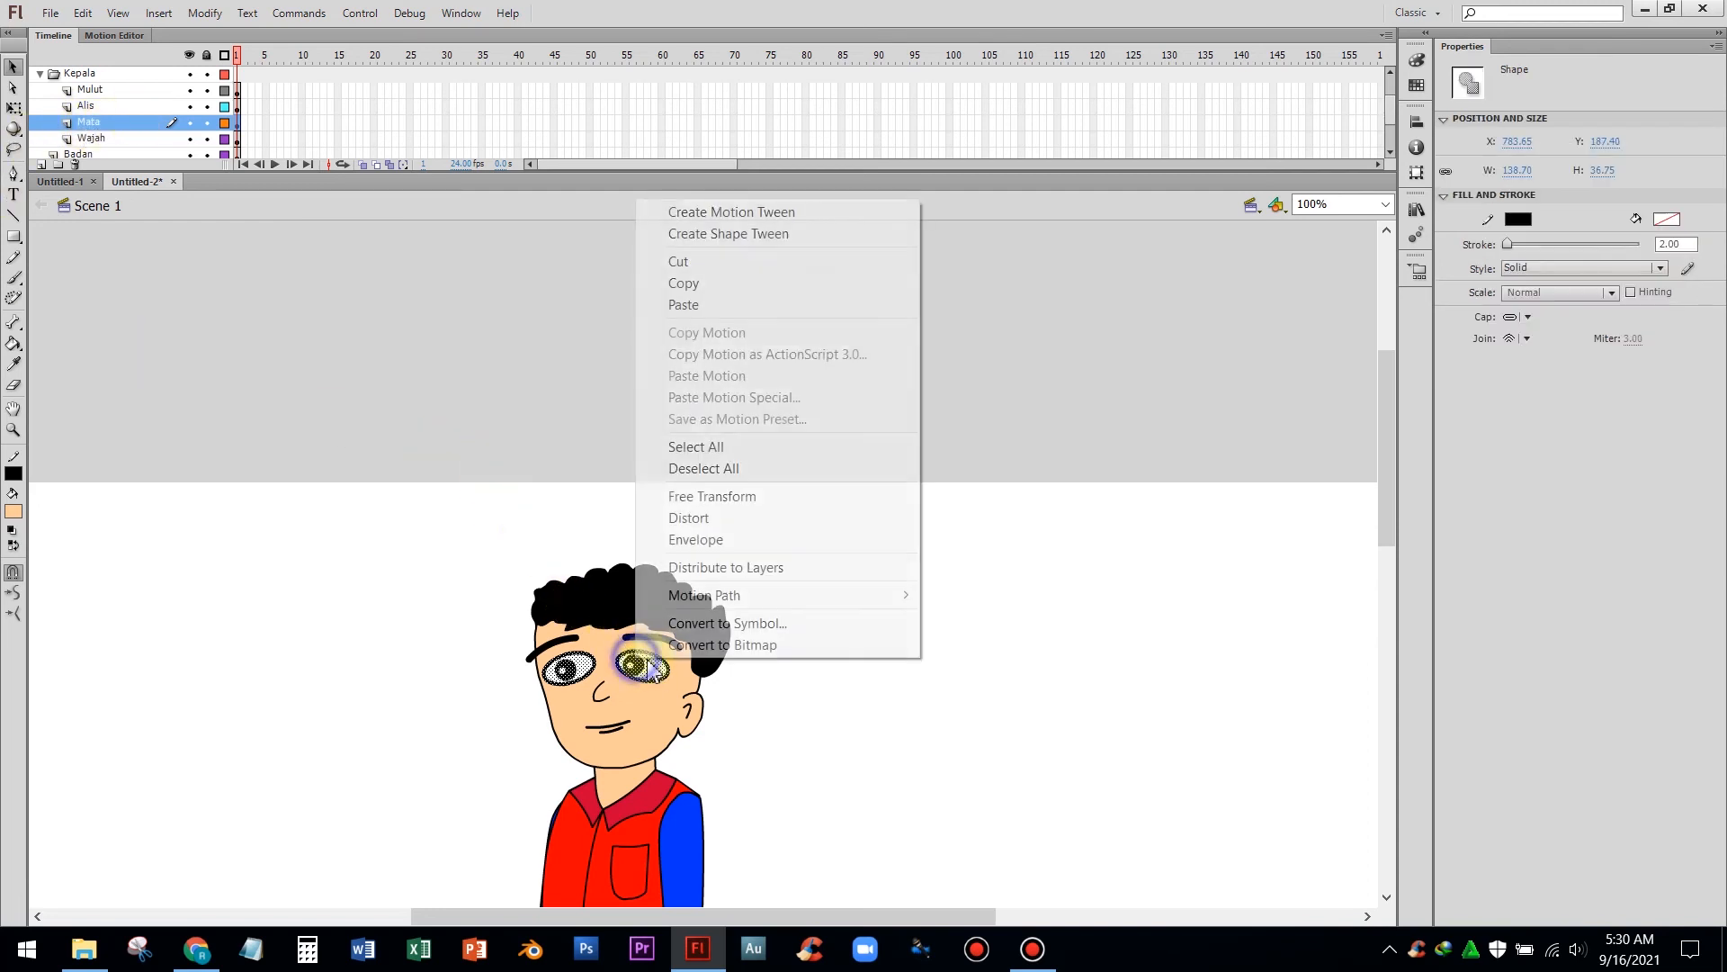
left_click(688, 623)
type("mata")
key("Return")
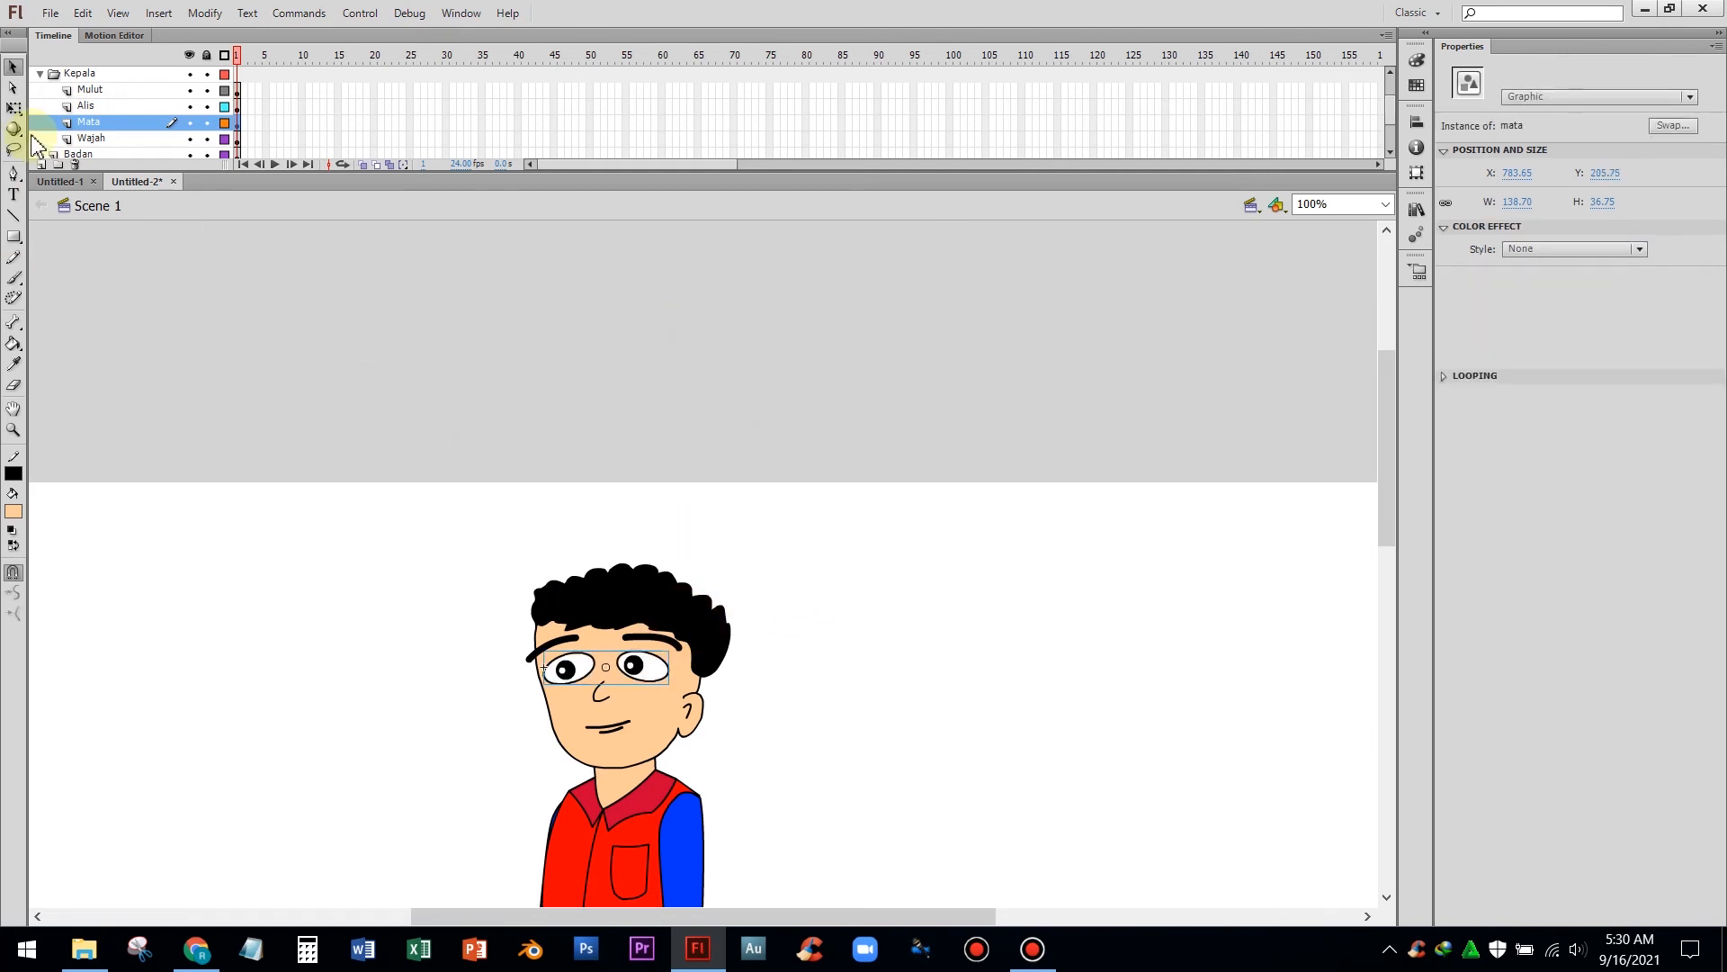
Convert the face on the Wajah layer into a graphic symbol named wajah
left_click(91, 139)
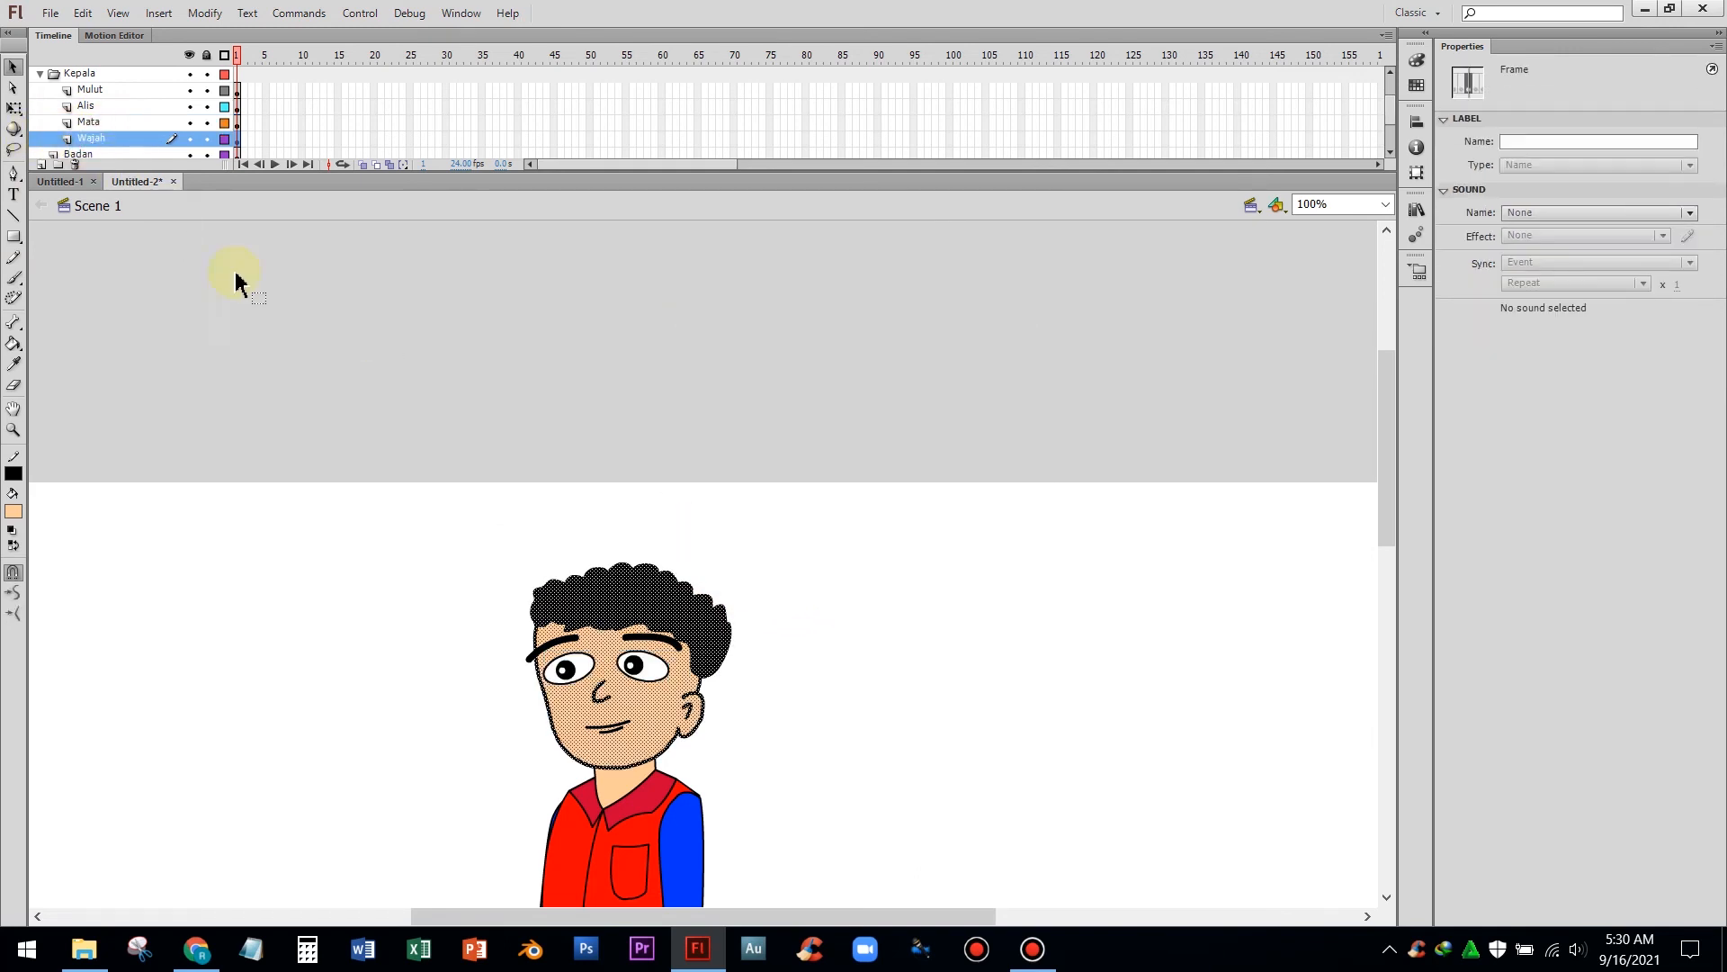
right_click(592, 596)
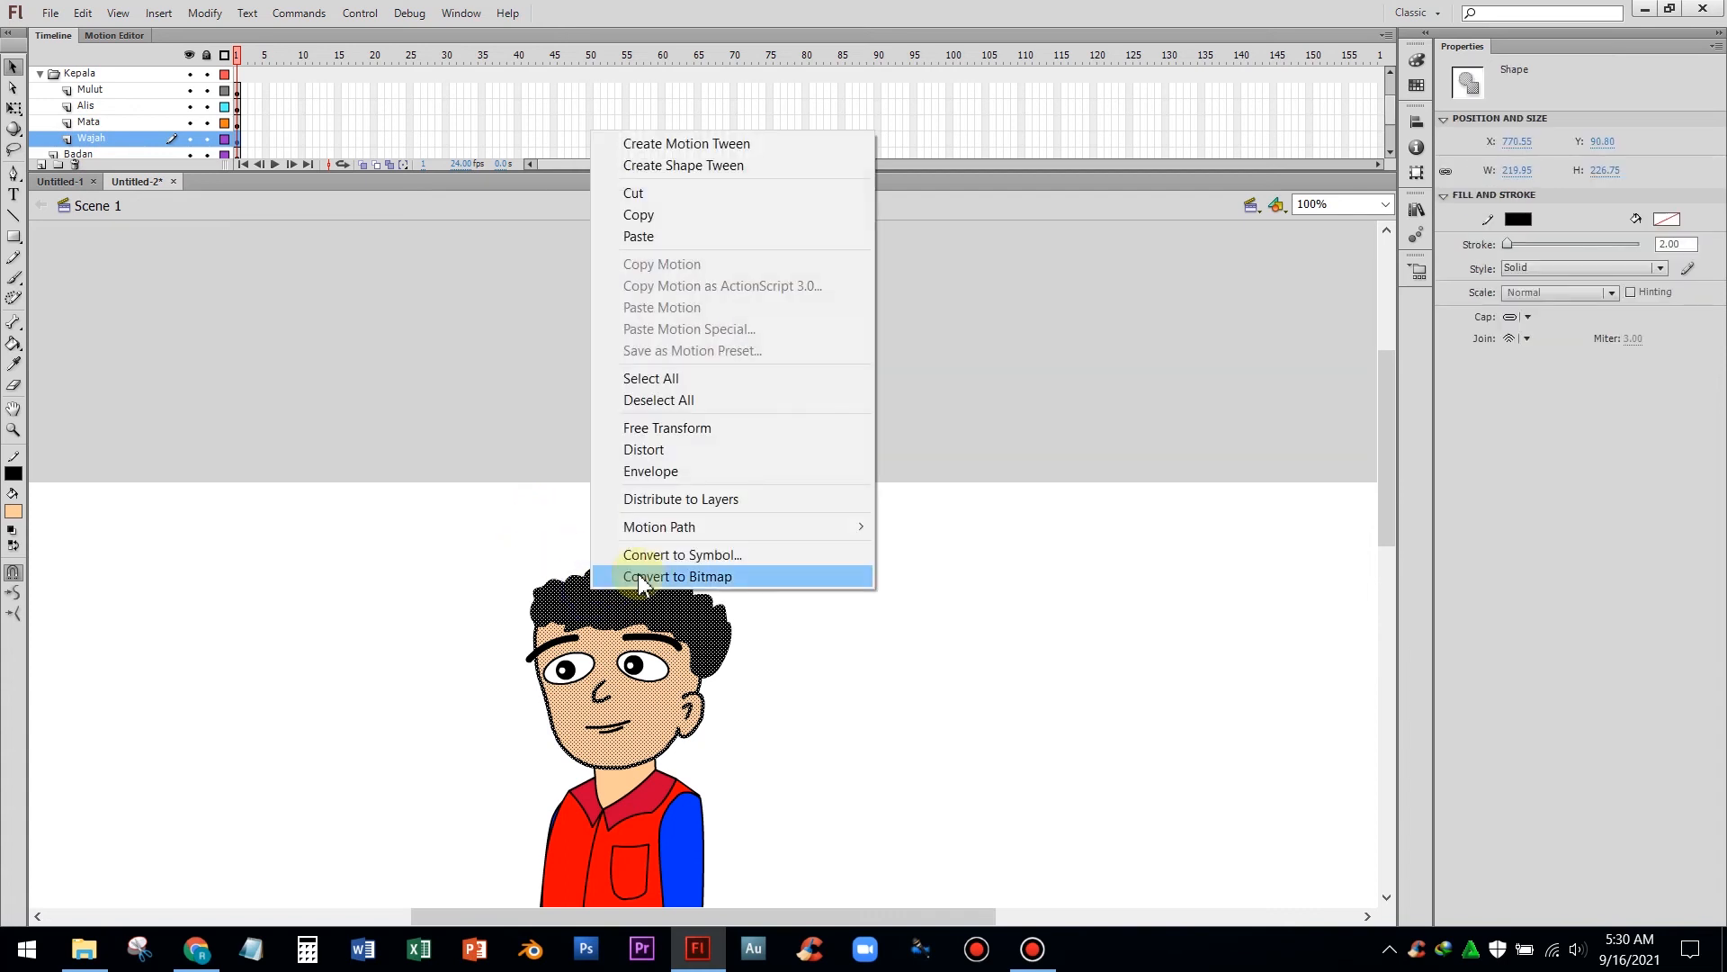
left_click(659, 554)
type("wajah")
key("Return")
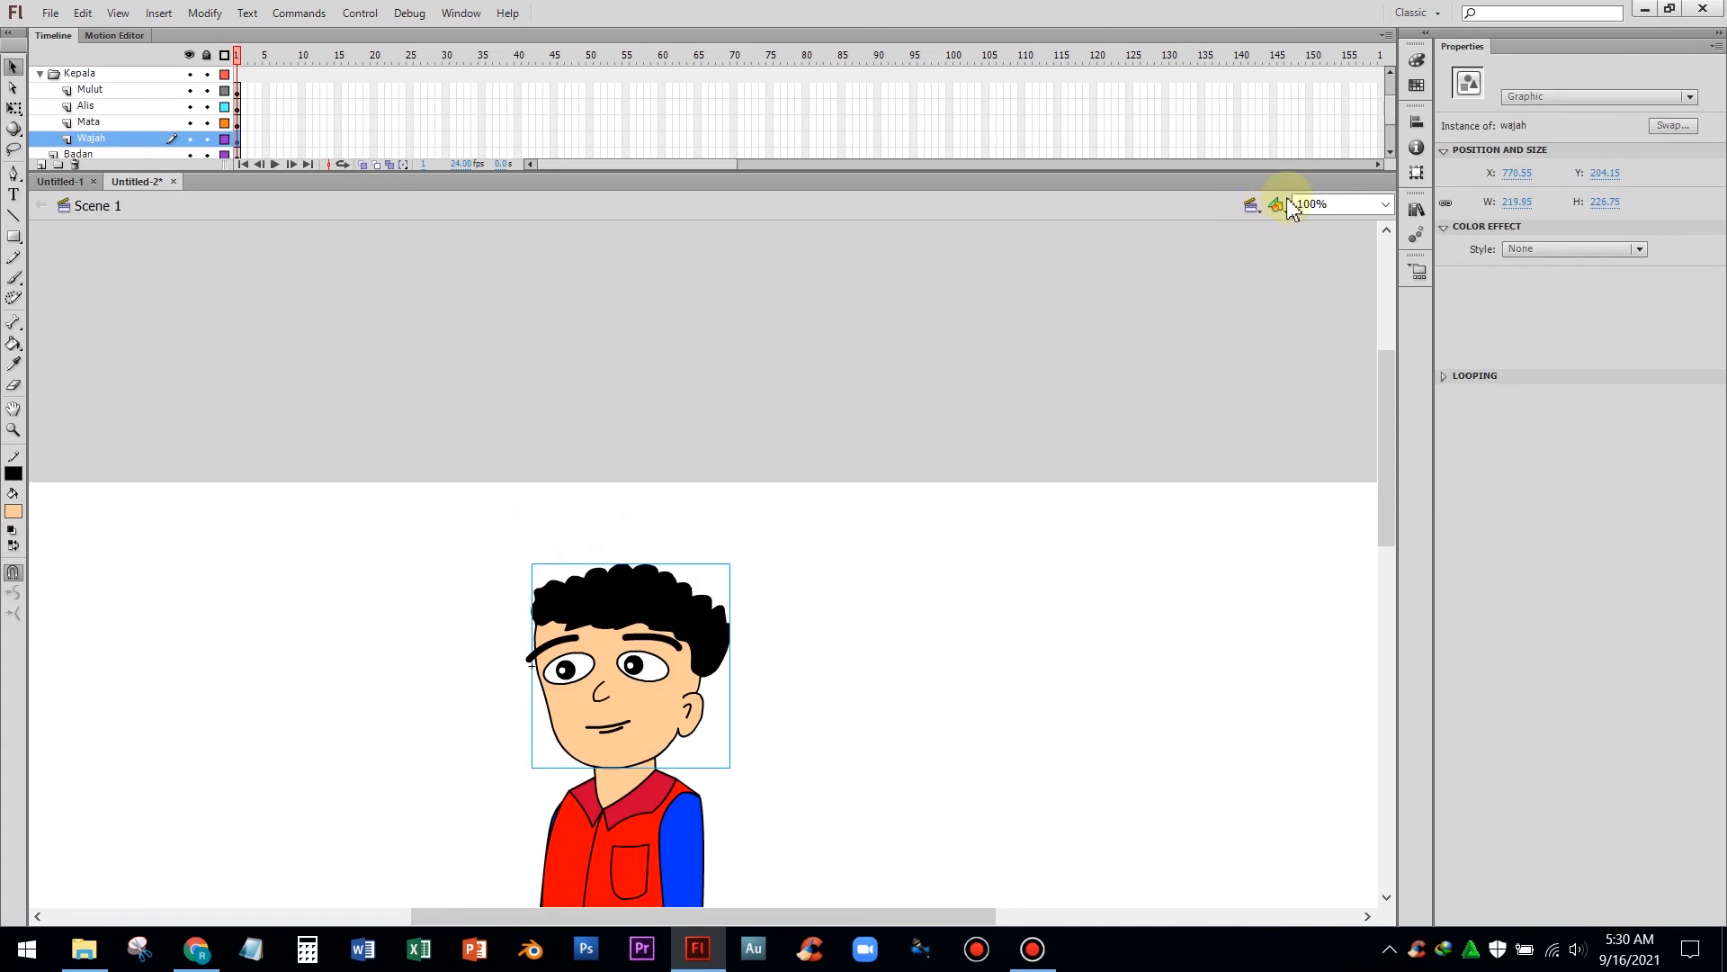
Move the mata and wajah symbols into the Kepala library folder and collapse the folder
left_click(1414, 212)
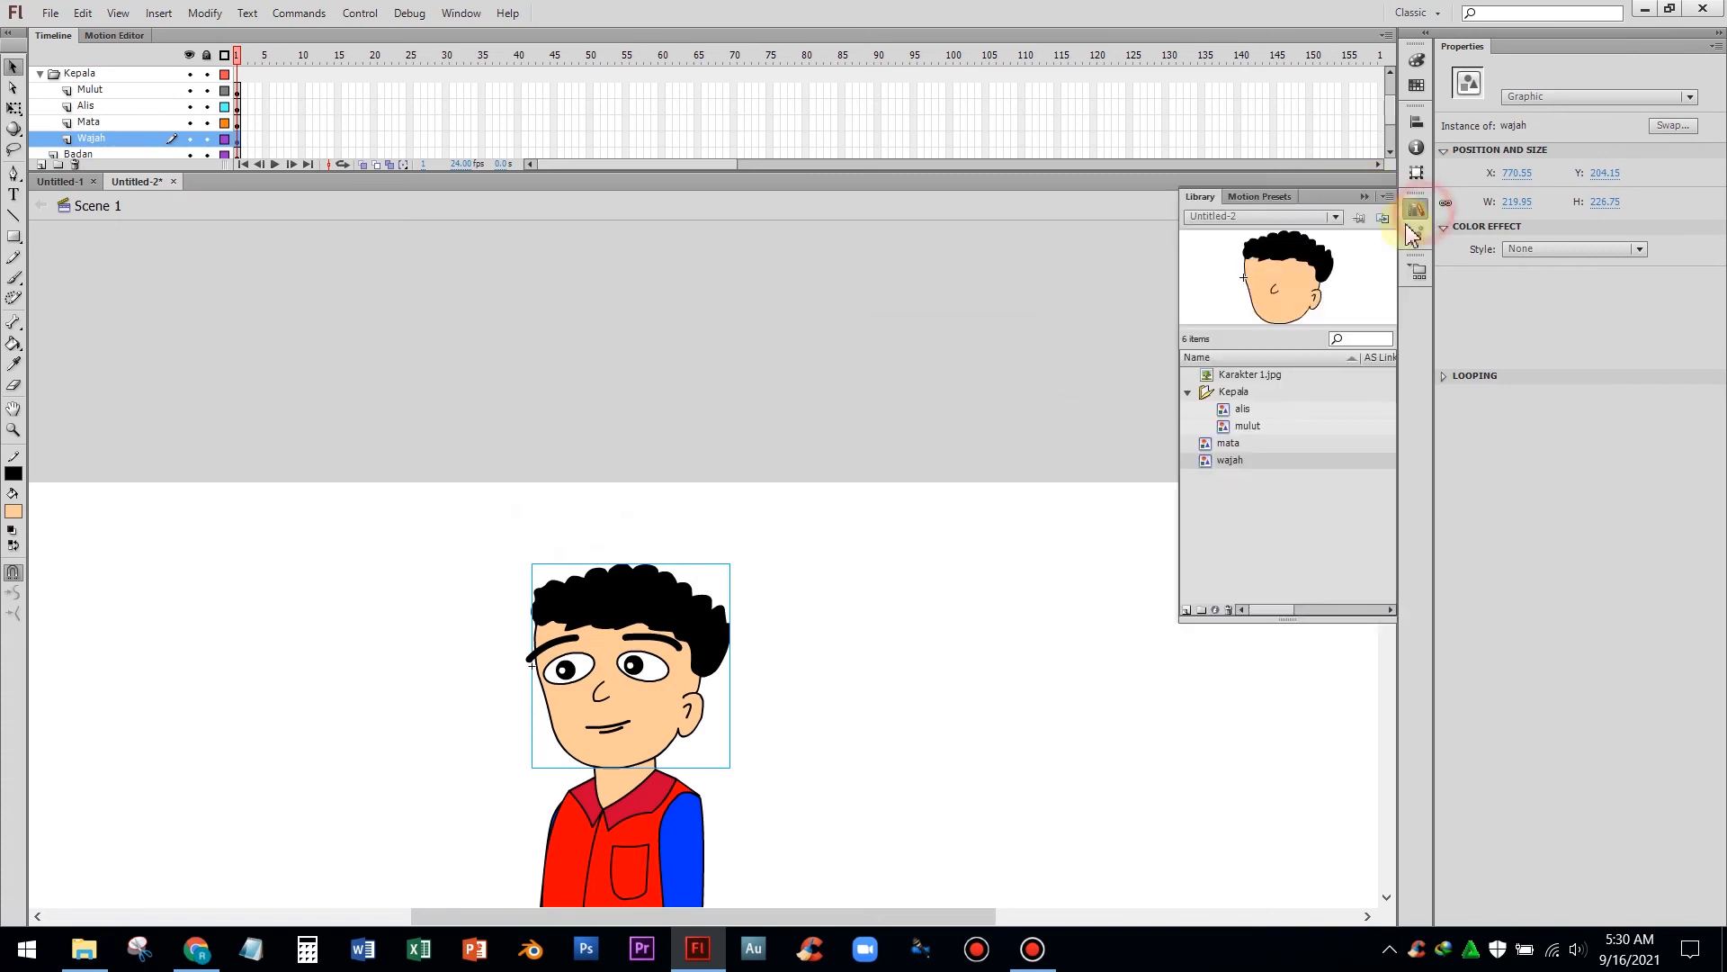
left_click(1220, 447)
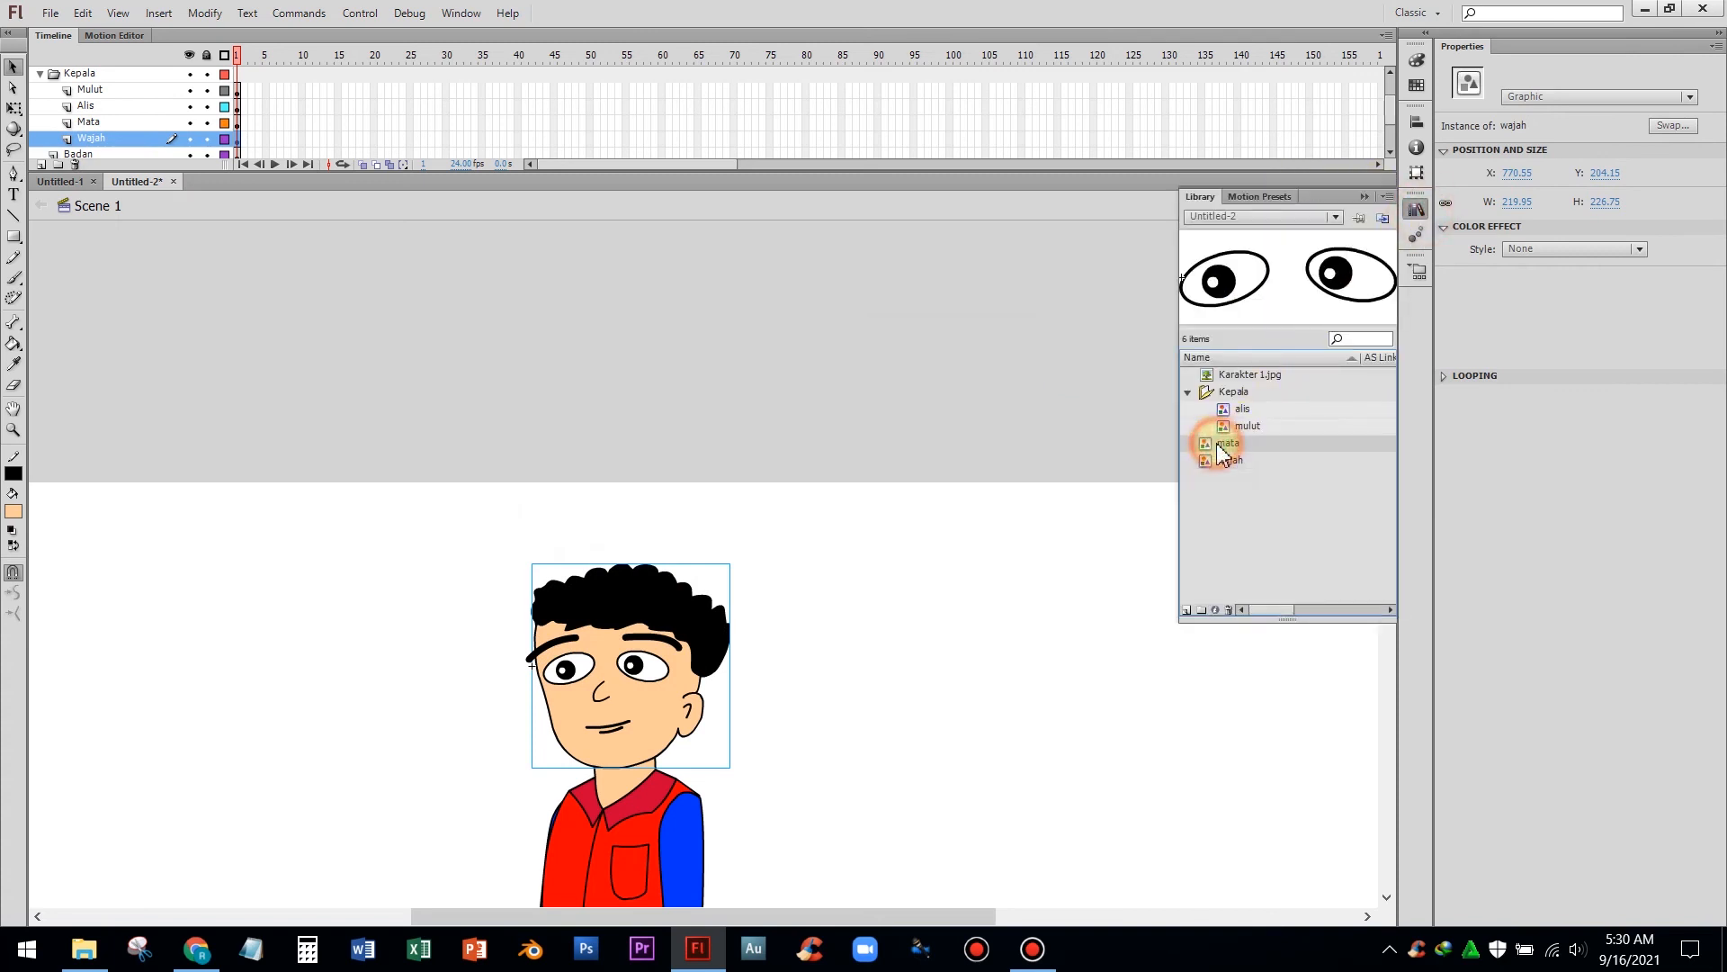
left_click_drag(1216, 447, 1251, 401)
left_click(1207, 461)
left_click_drag(1211, 474, 1242, 400)
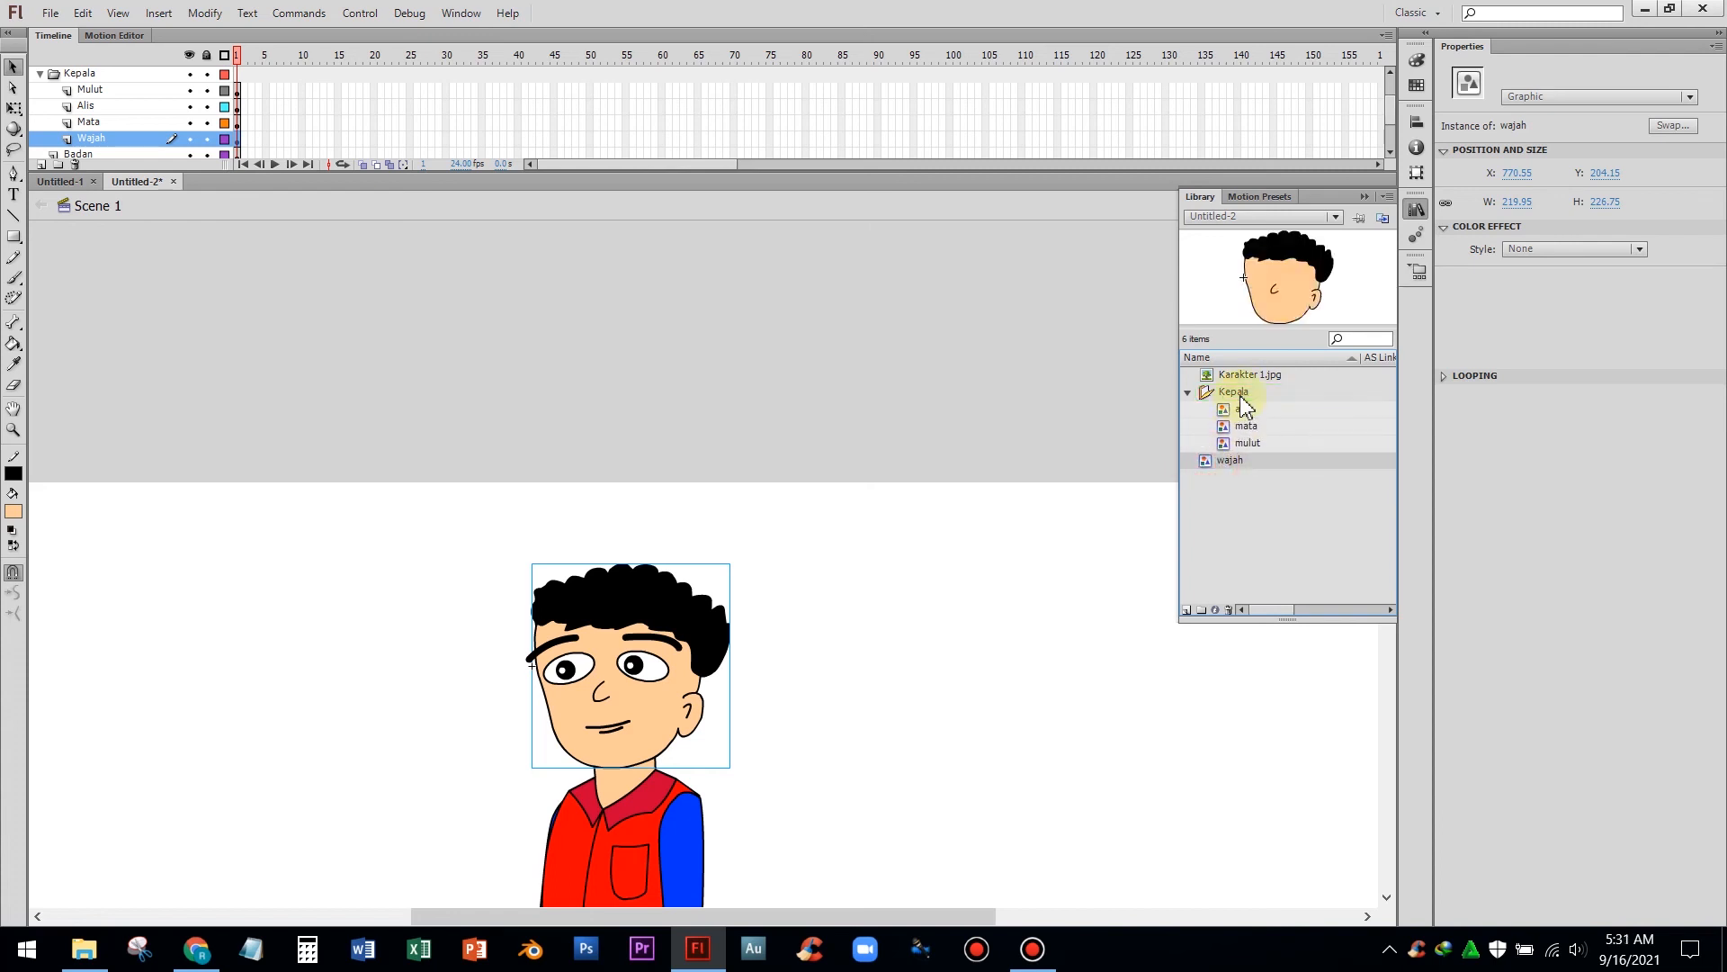
left_click(1189, 393)
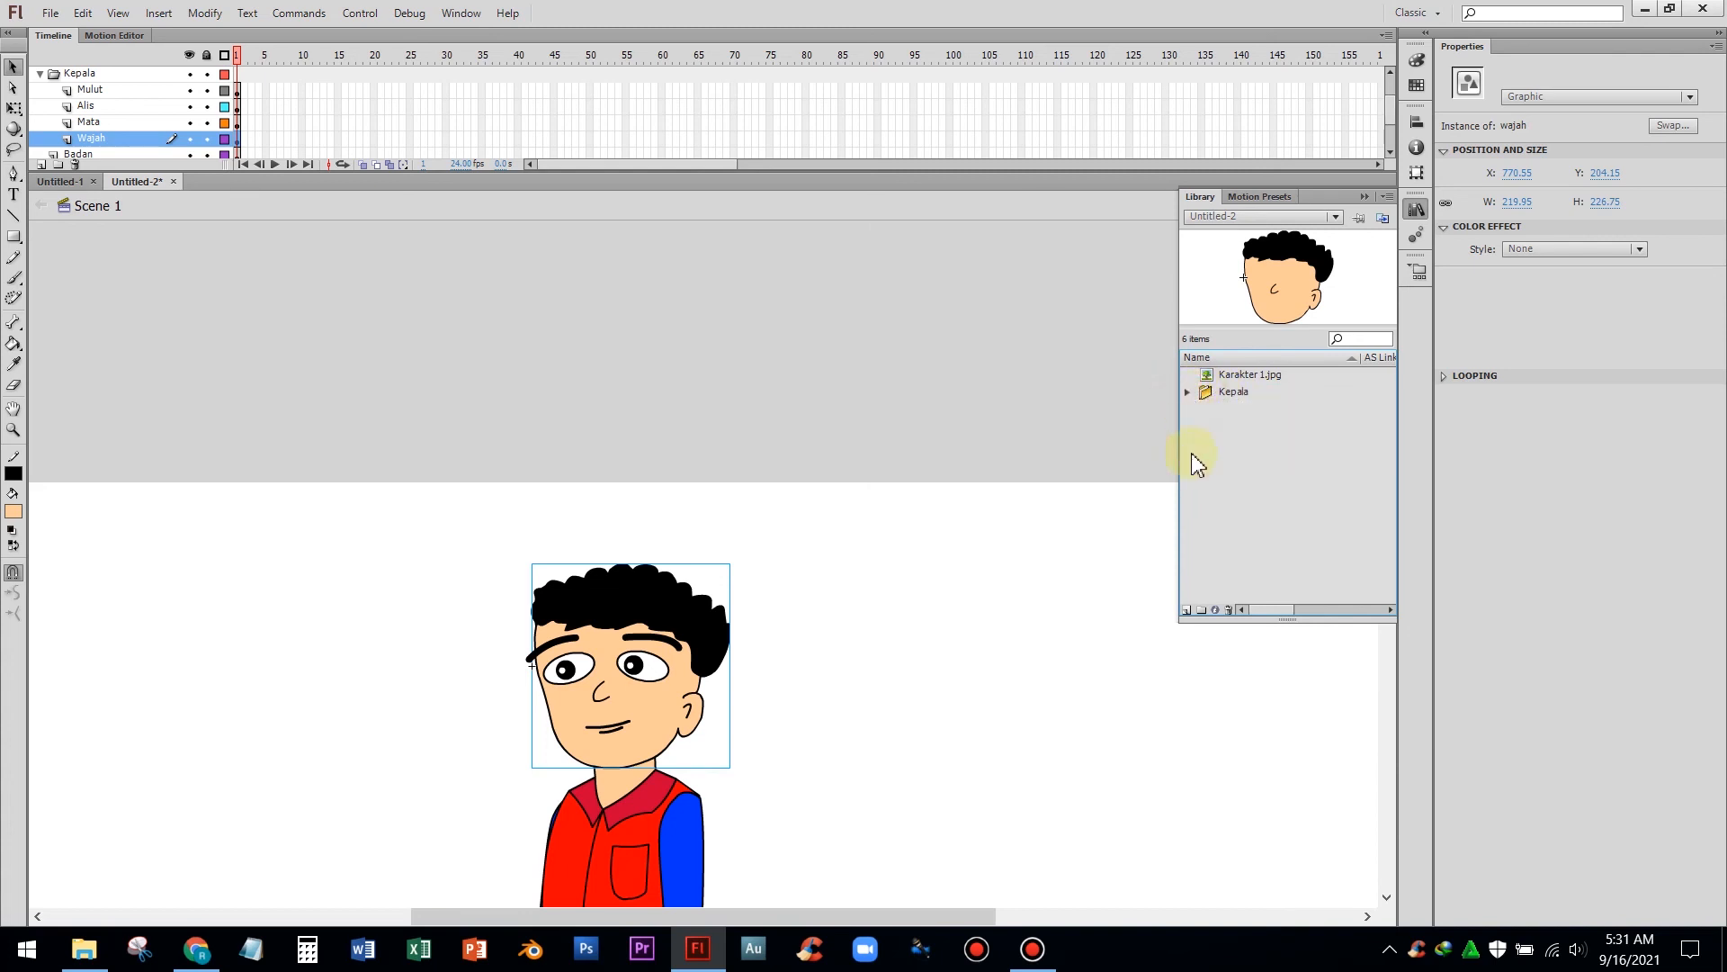
left_click(1231, 462)
Convert the torso on the Badan layer into a graphic symbol named badan
scroll(540, 486, "down", 5)
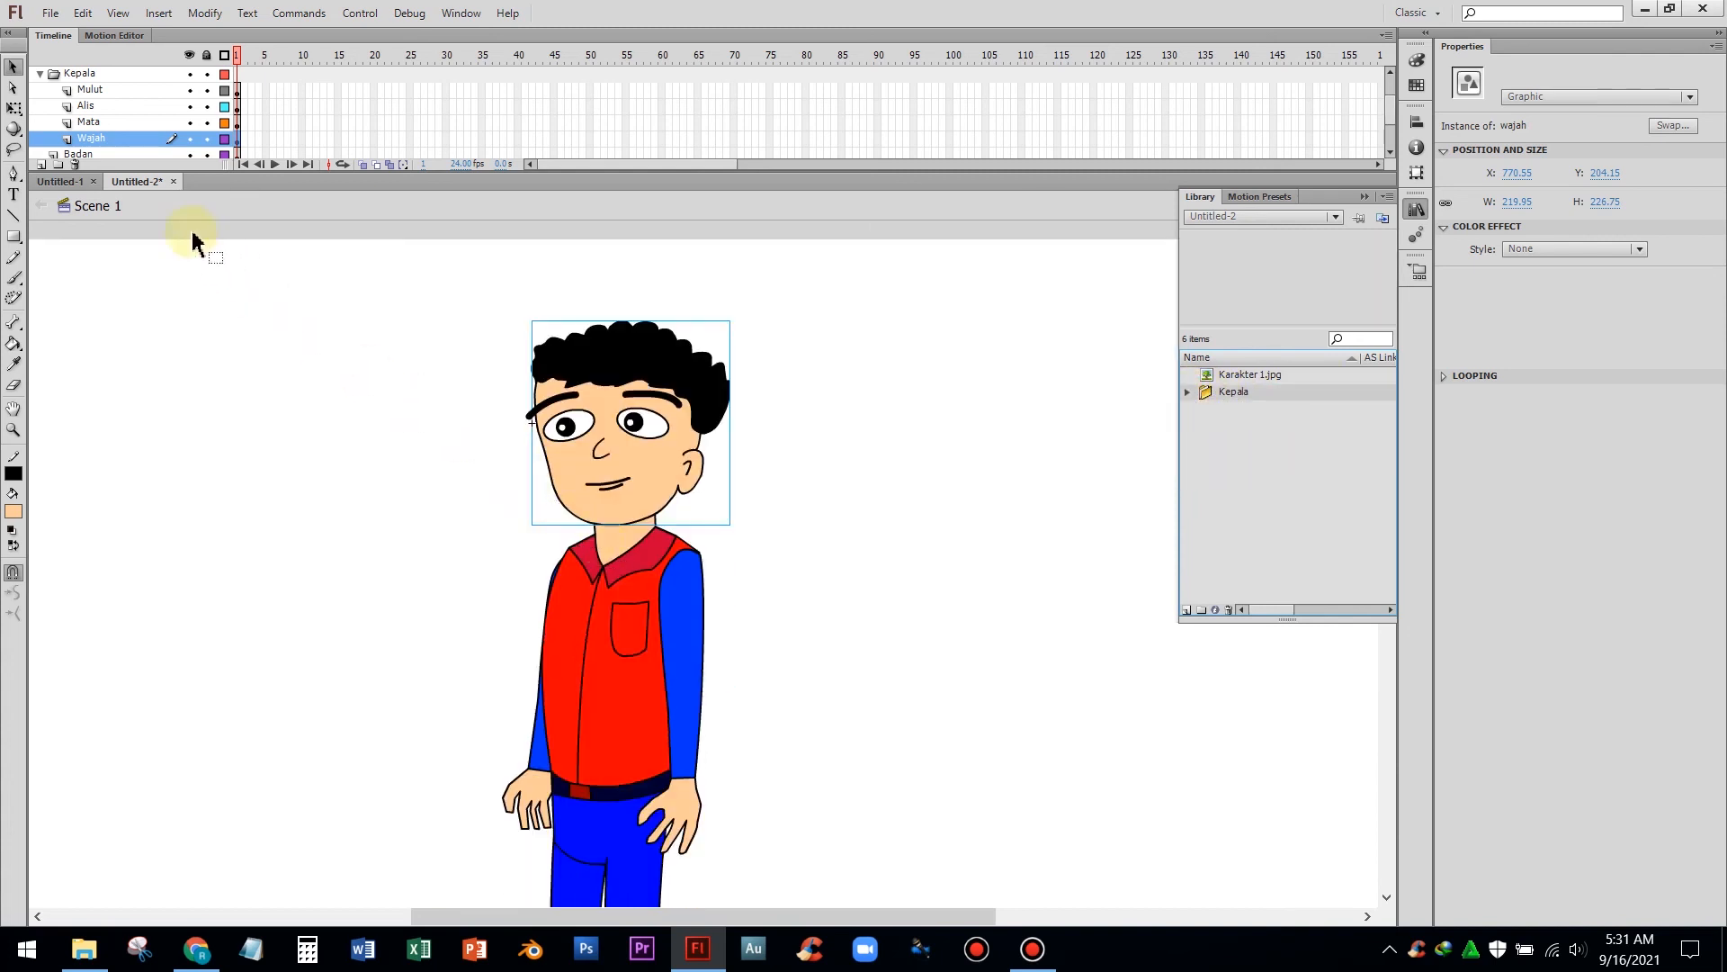
scroll(114, 123, "down", 1)
key("ctrl+l")
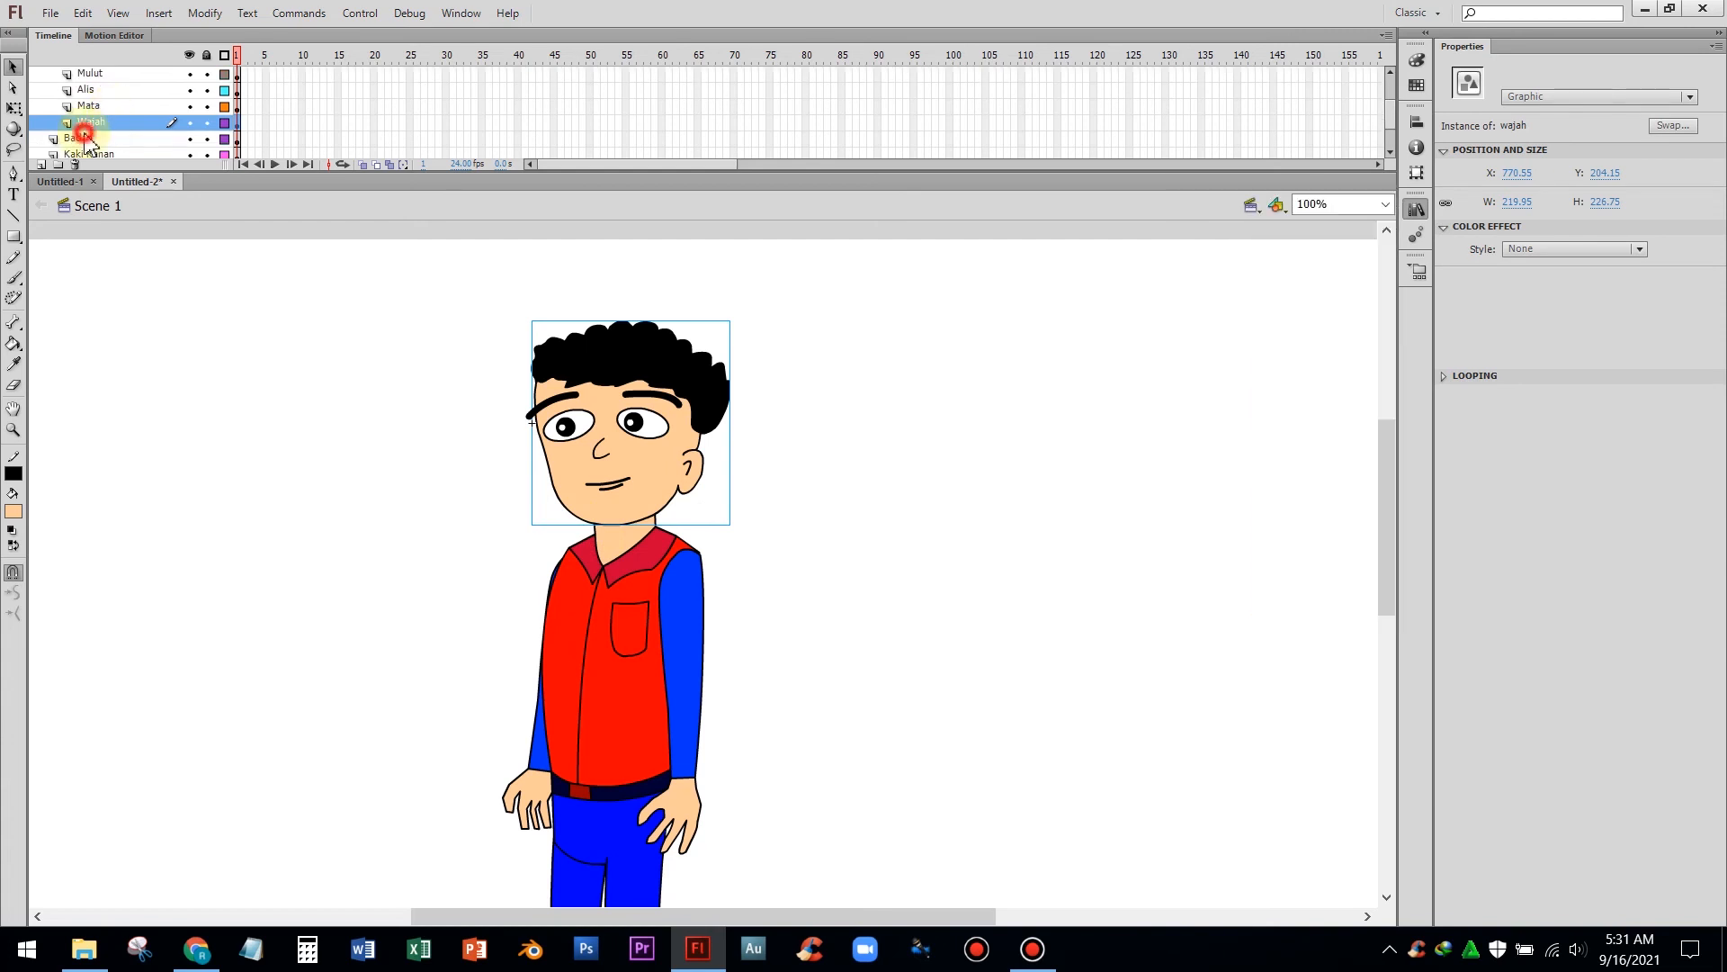
left_click(79, 138)
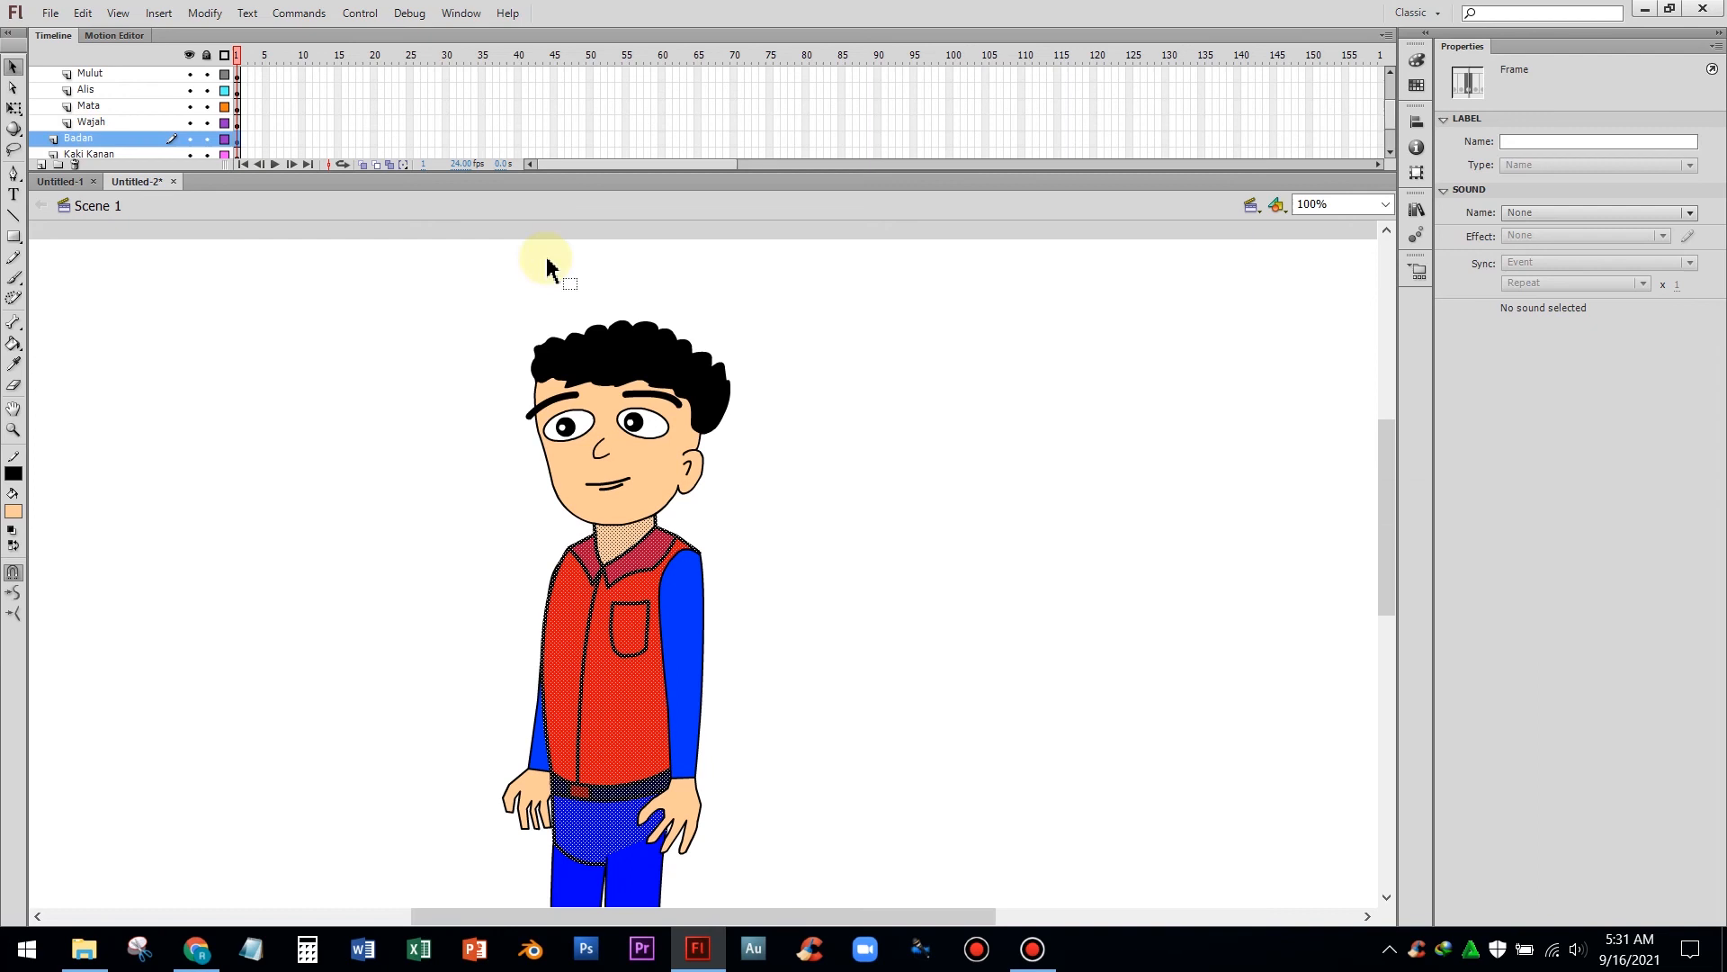
right_click(630, 630)
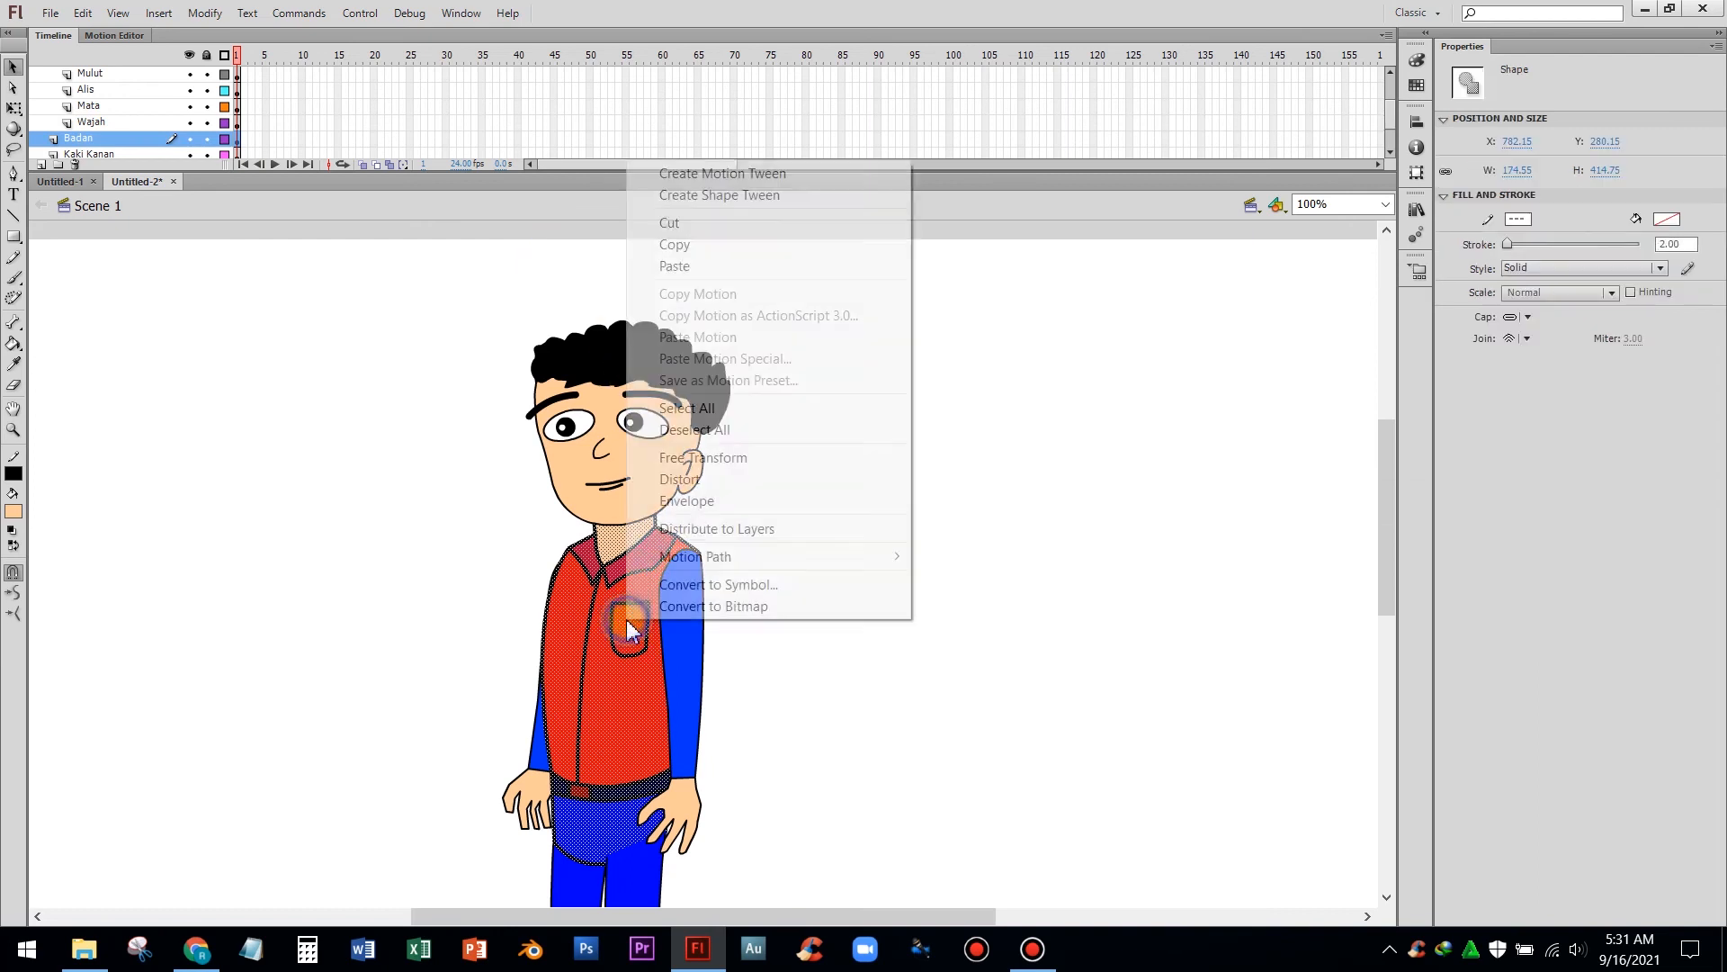
left_click(689, 586)
type("badan")
key("Return")
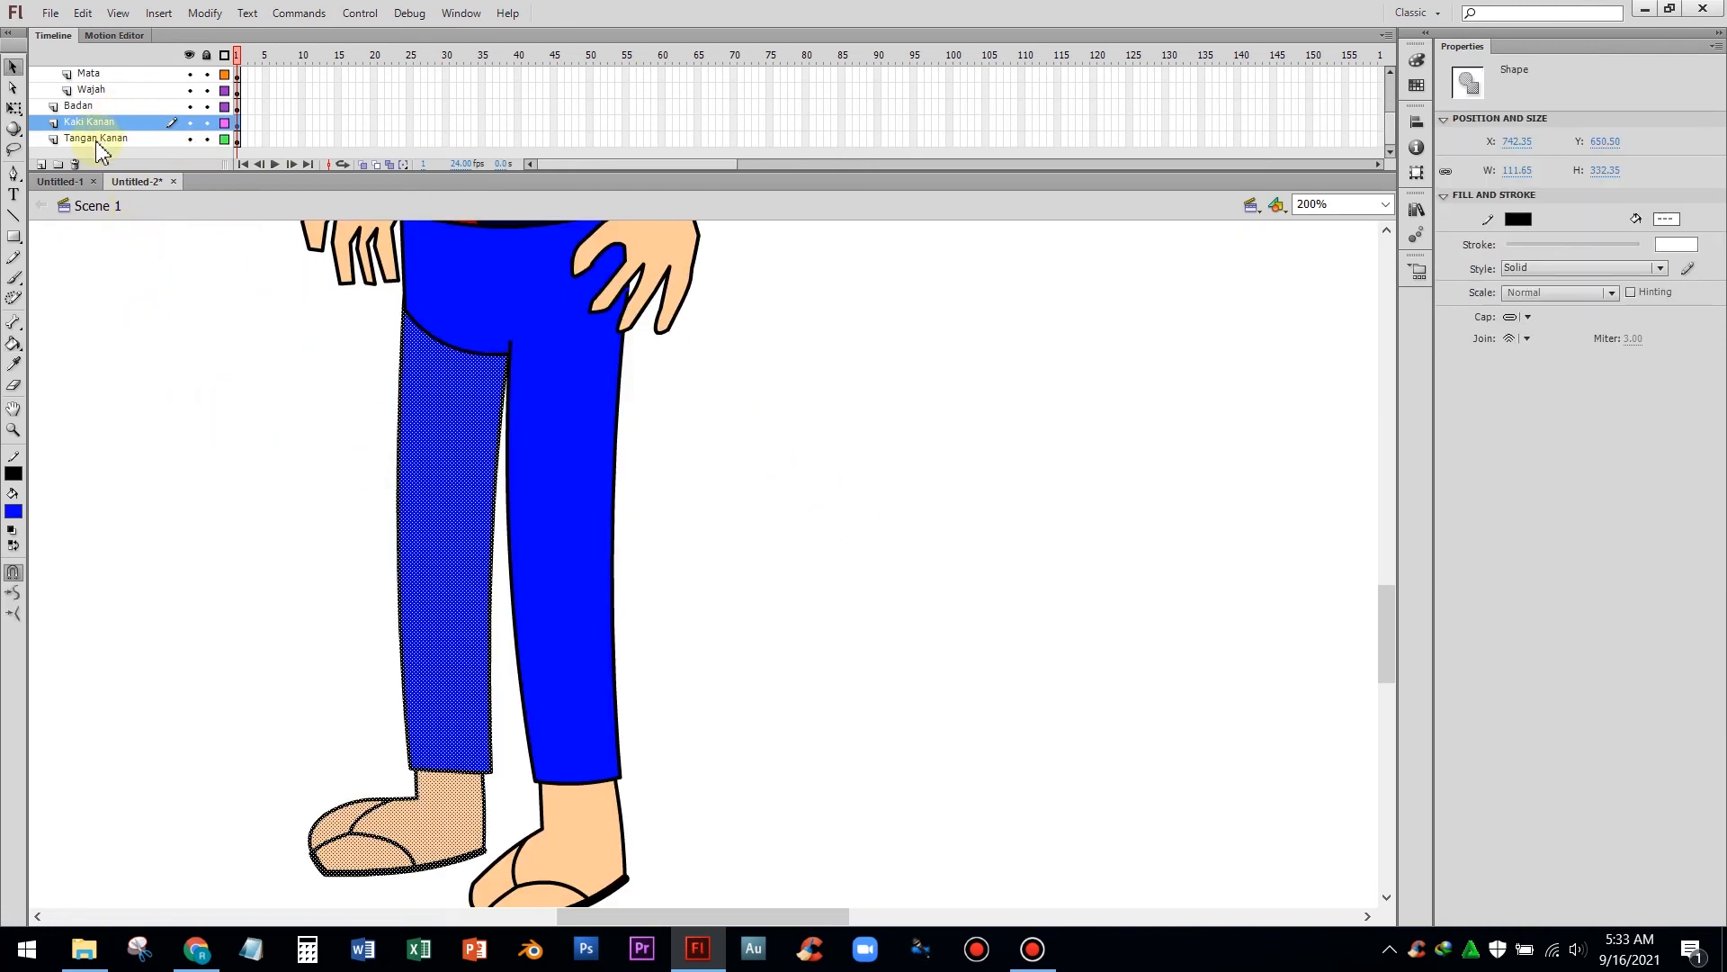
Convert the right leg on the Kaki Kanan layer into a graphic symbol named kaki kanan
right_click(410, 462)
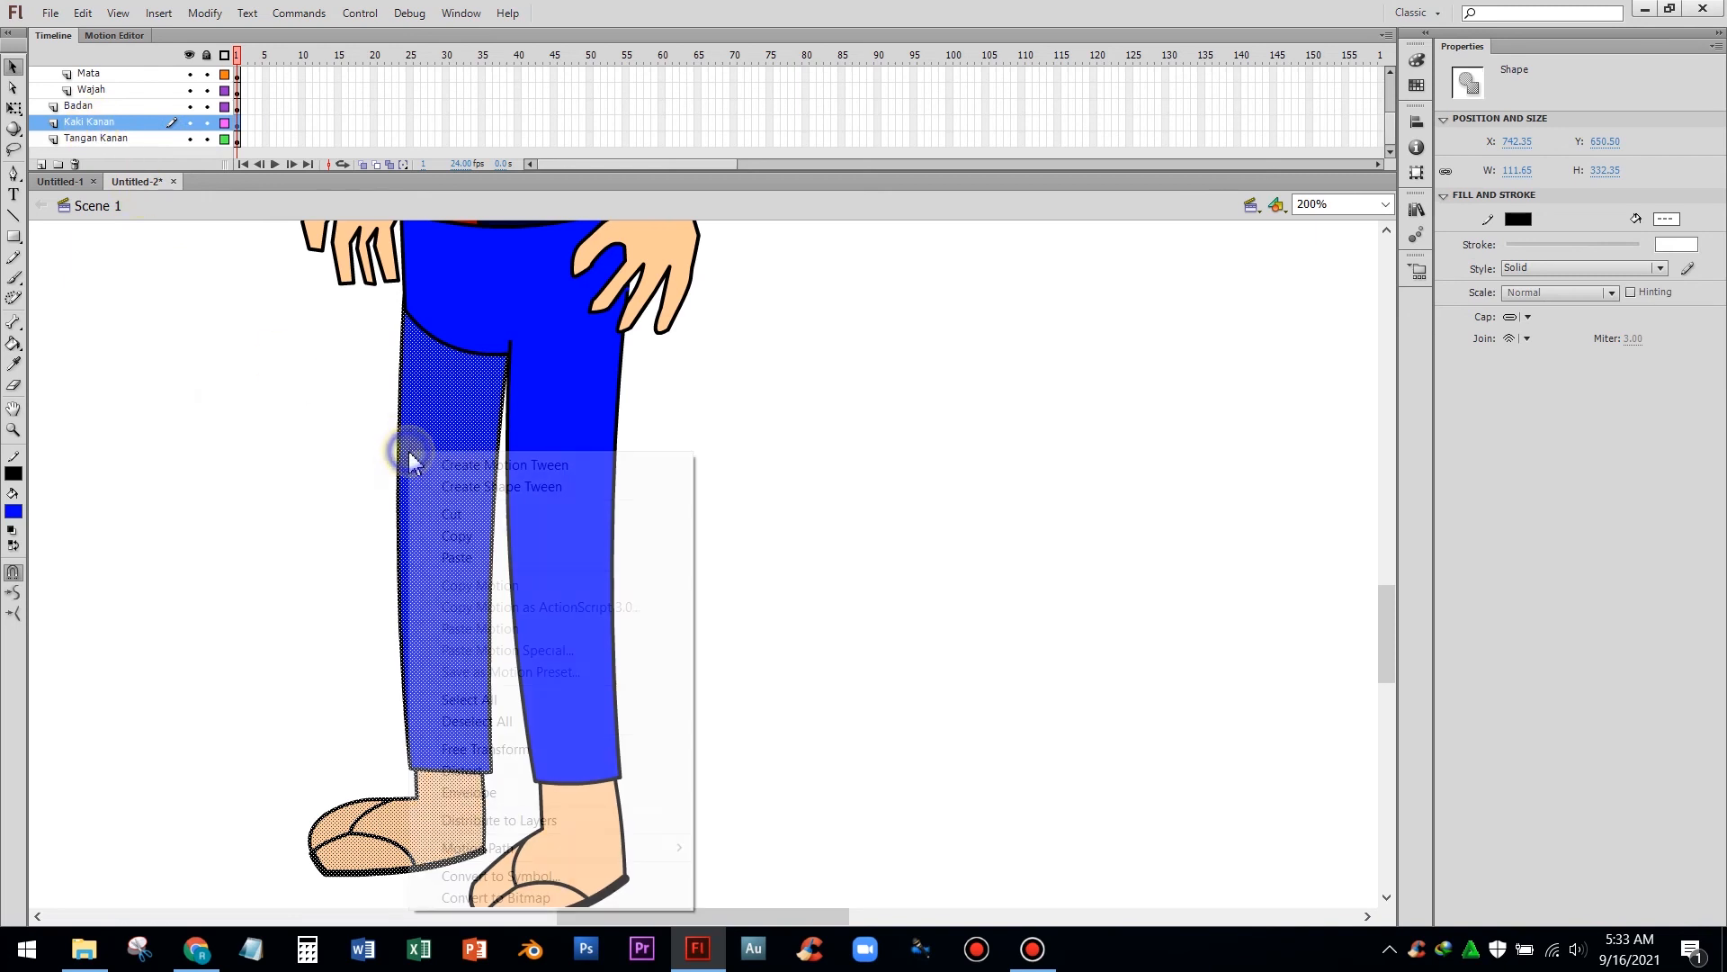
left_click(548, 877)
type("kaki k")
key("Return")
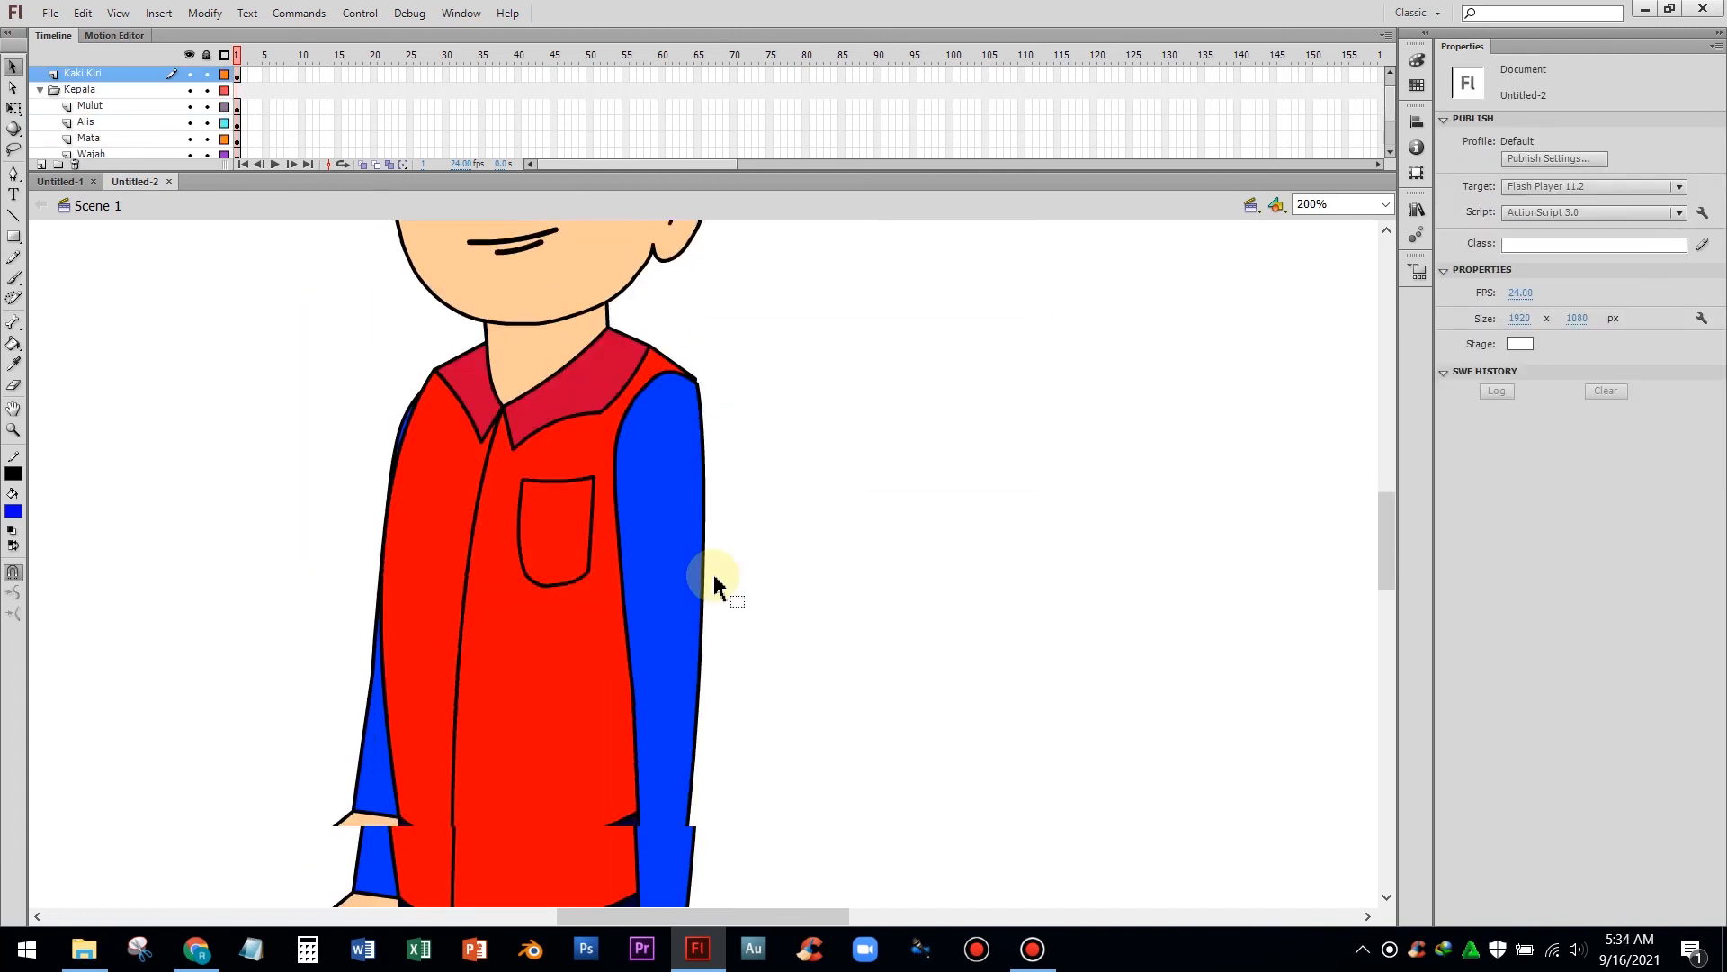
Convert the left leg on the Kaki Kiri layer into a graphic symbol named kaki kiri
scroll(713, 578, "down", 10)
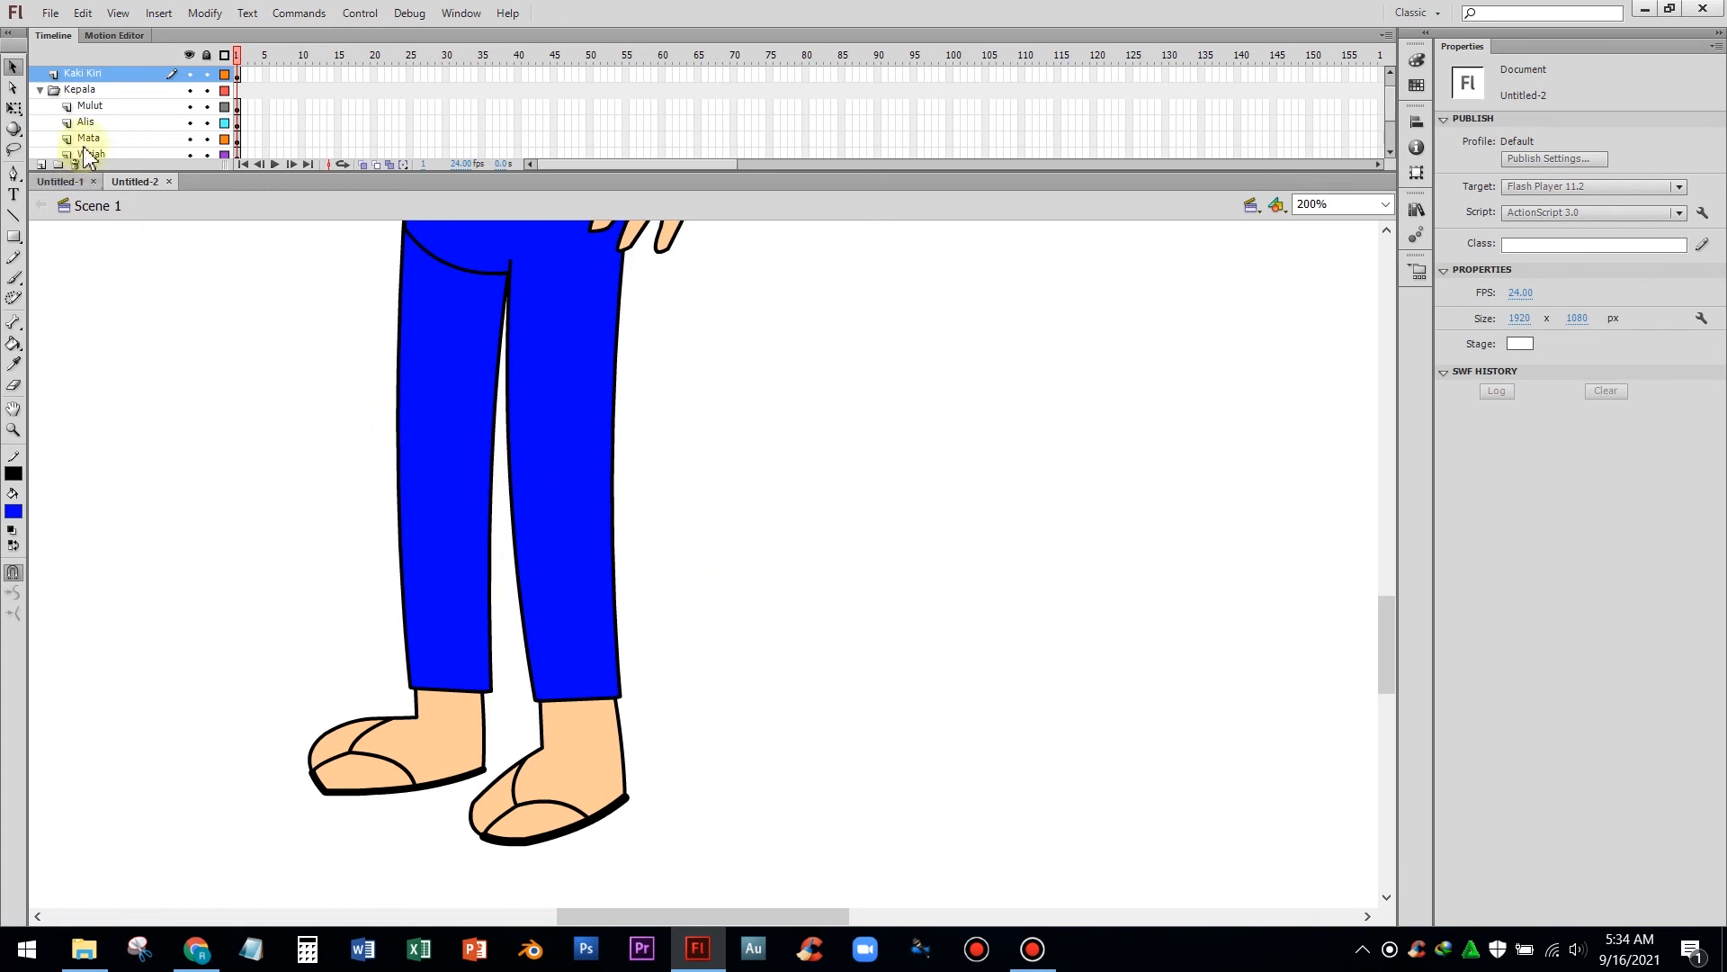
left_click(127, 74)
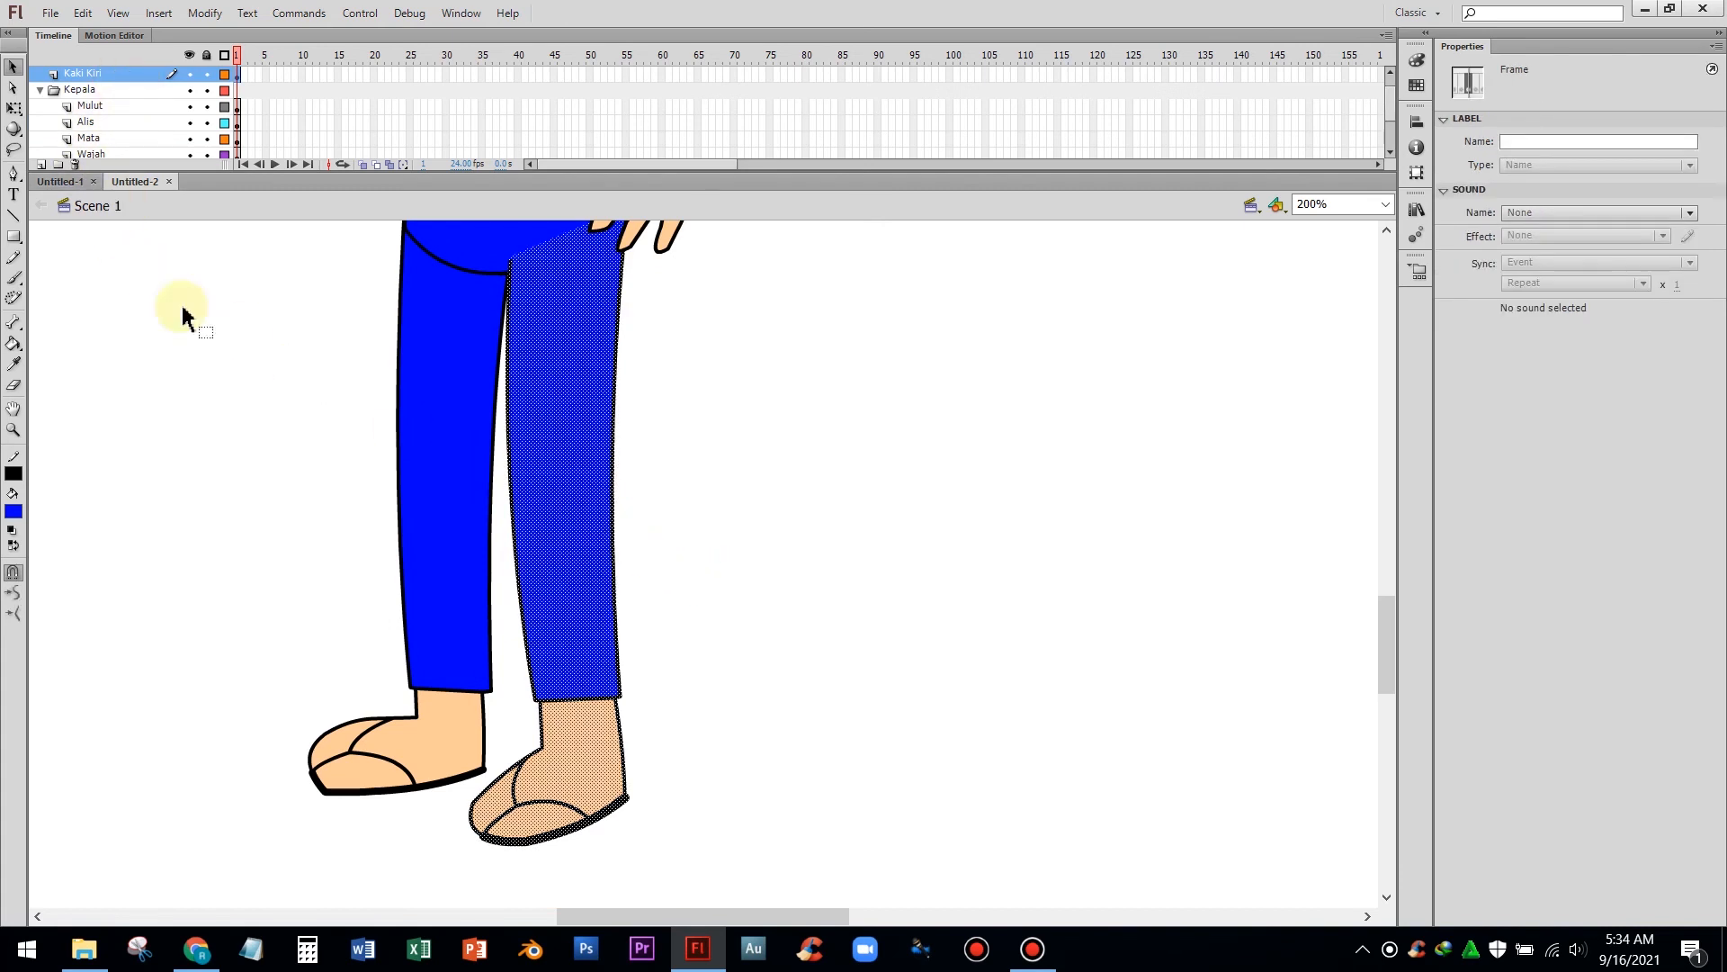
right_click(553, 401)
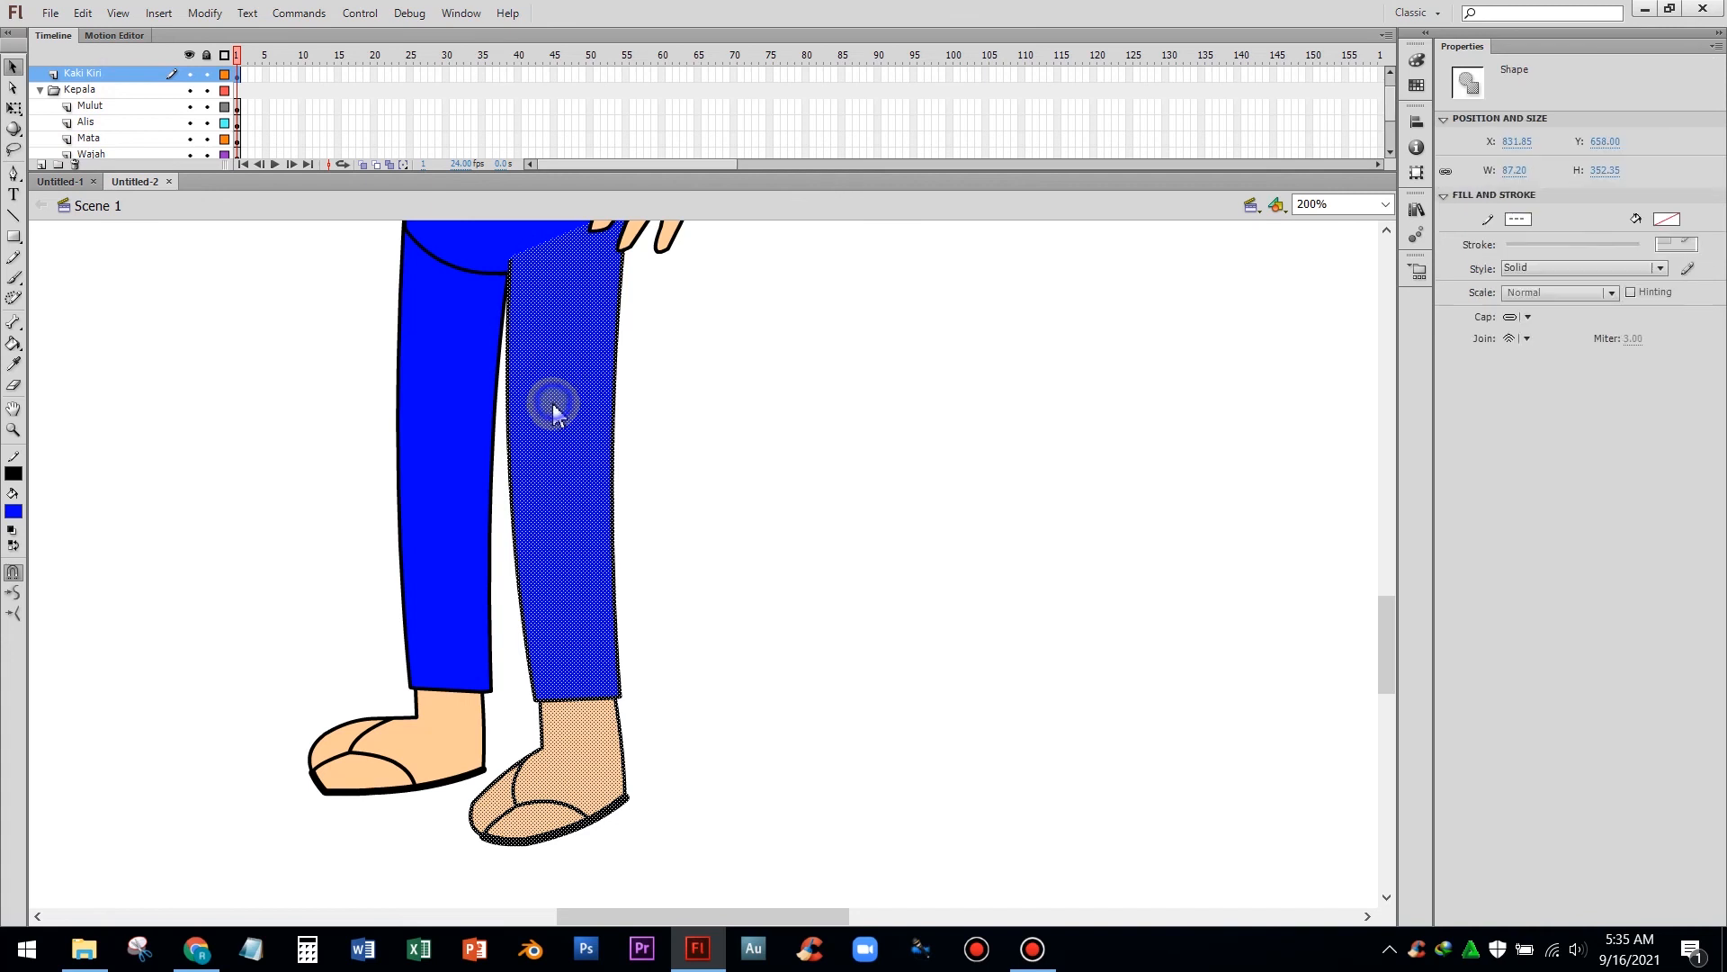
left_click(691, 826)
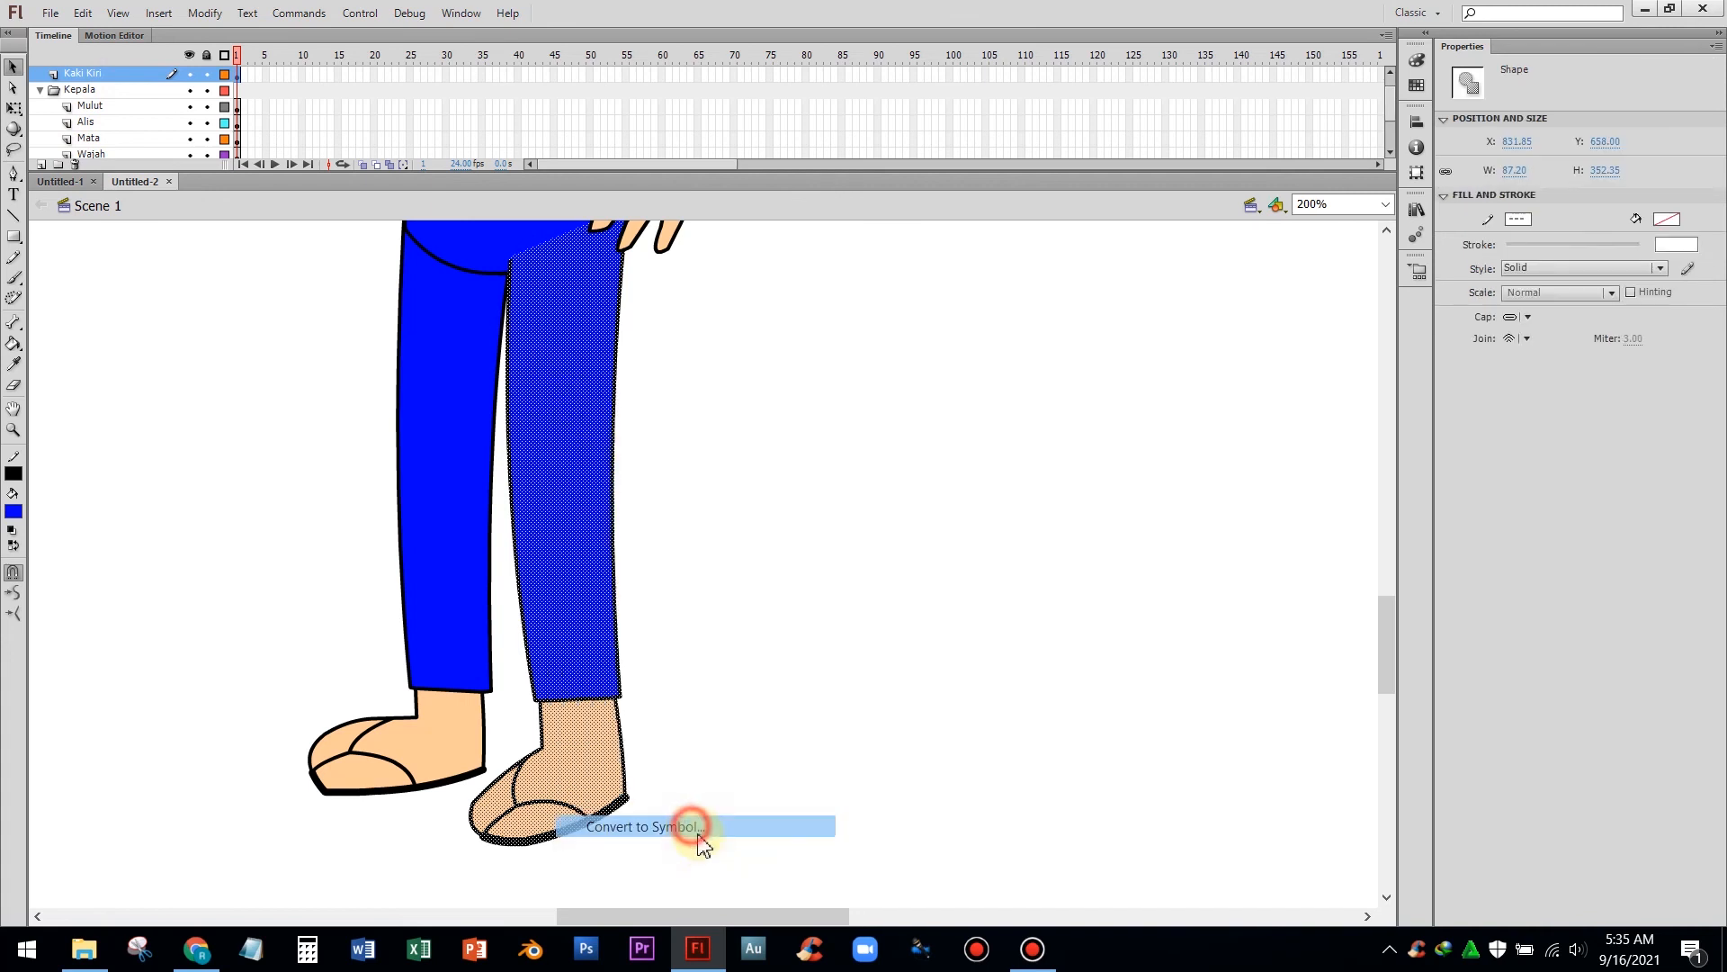
type("kaki kiri")
key("Return")
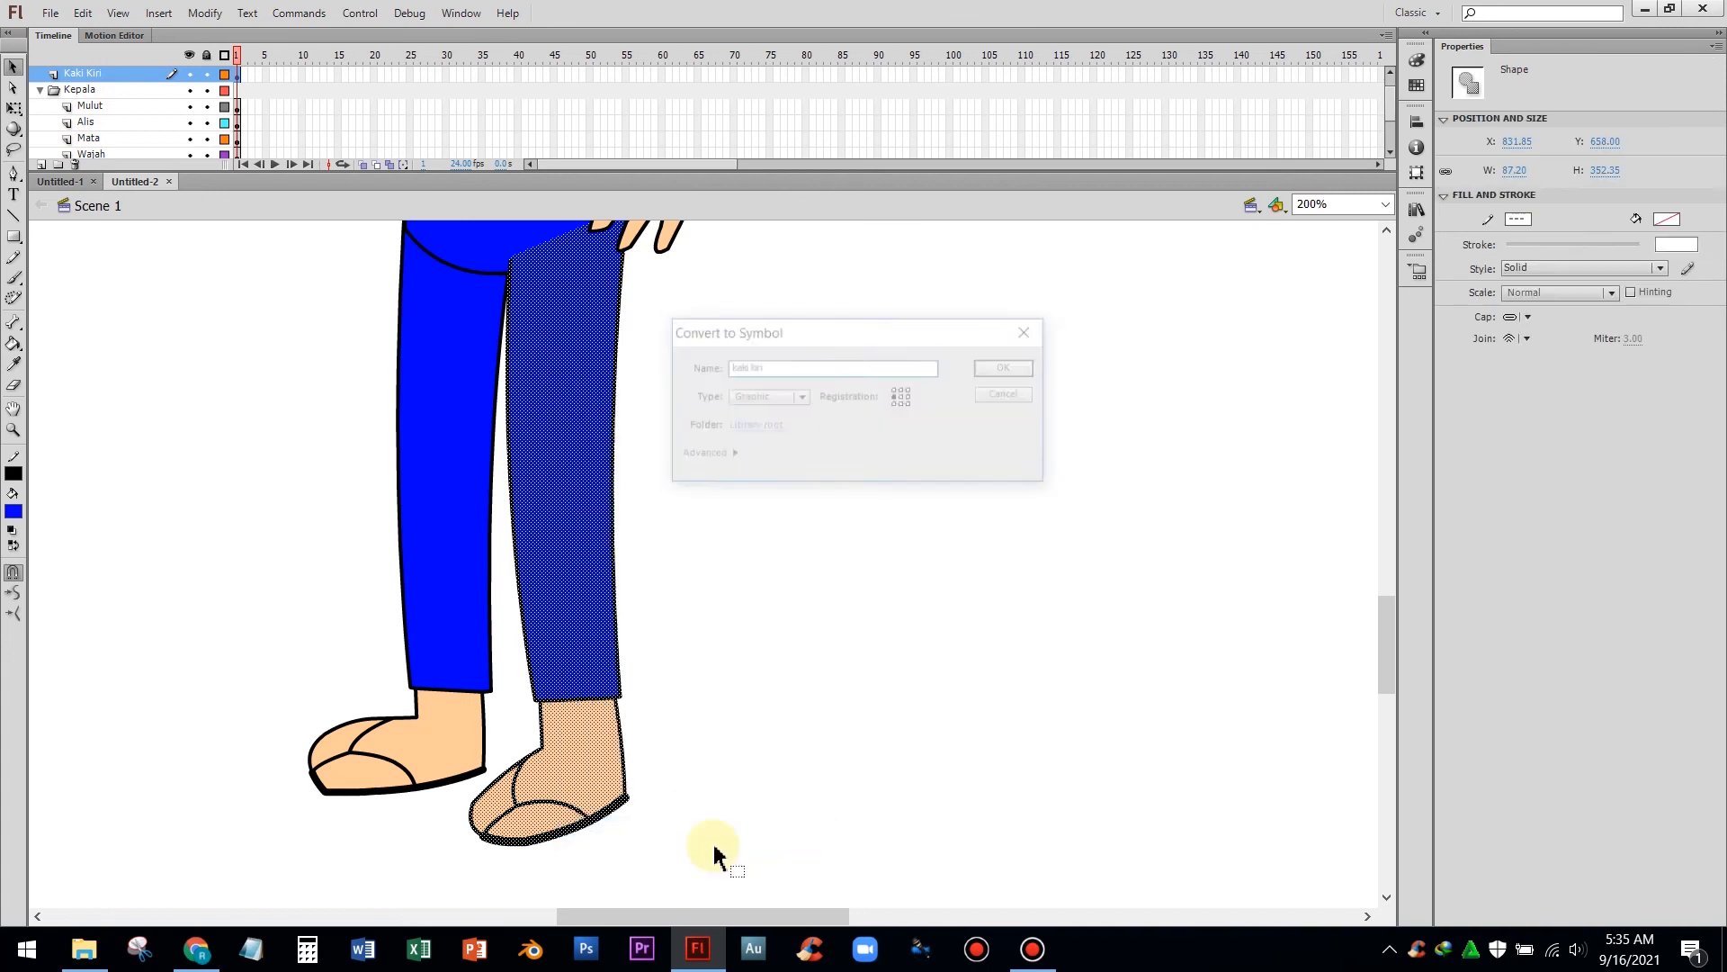
left_click(700, 646)
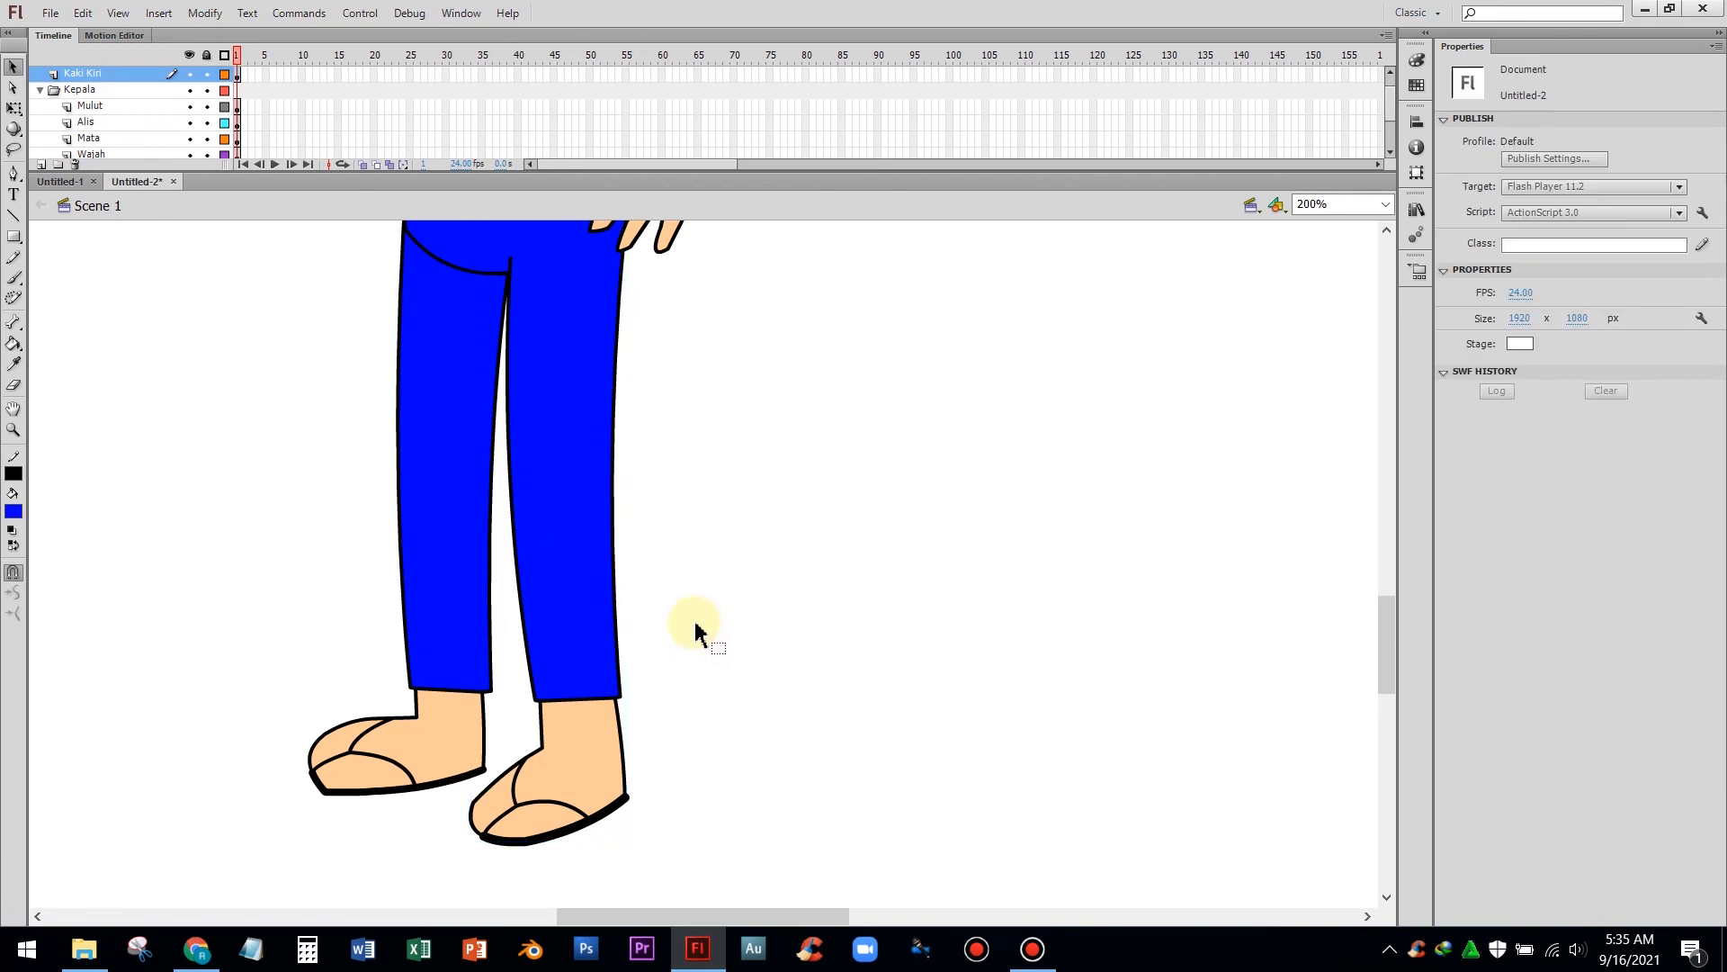
Convert the left arm on the Tangan Kiri layer into a graphic symbol named tangan kiri
scroll(698, 638, "up", 5)
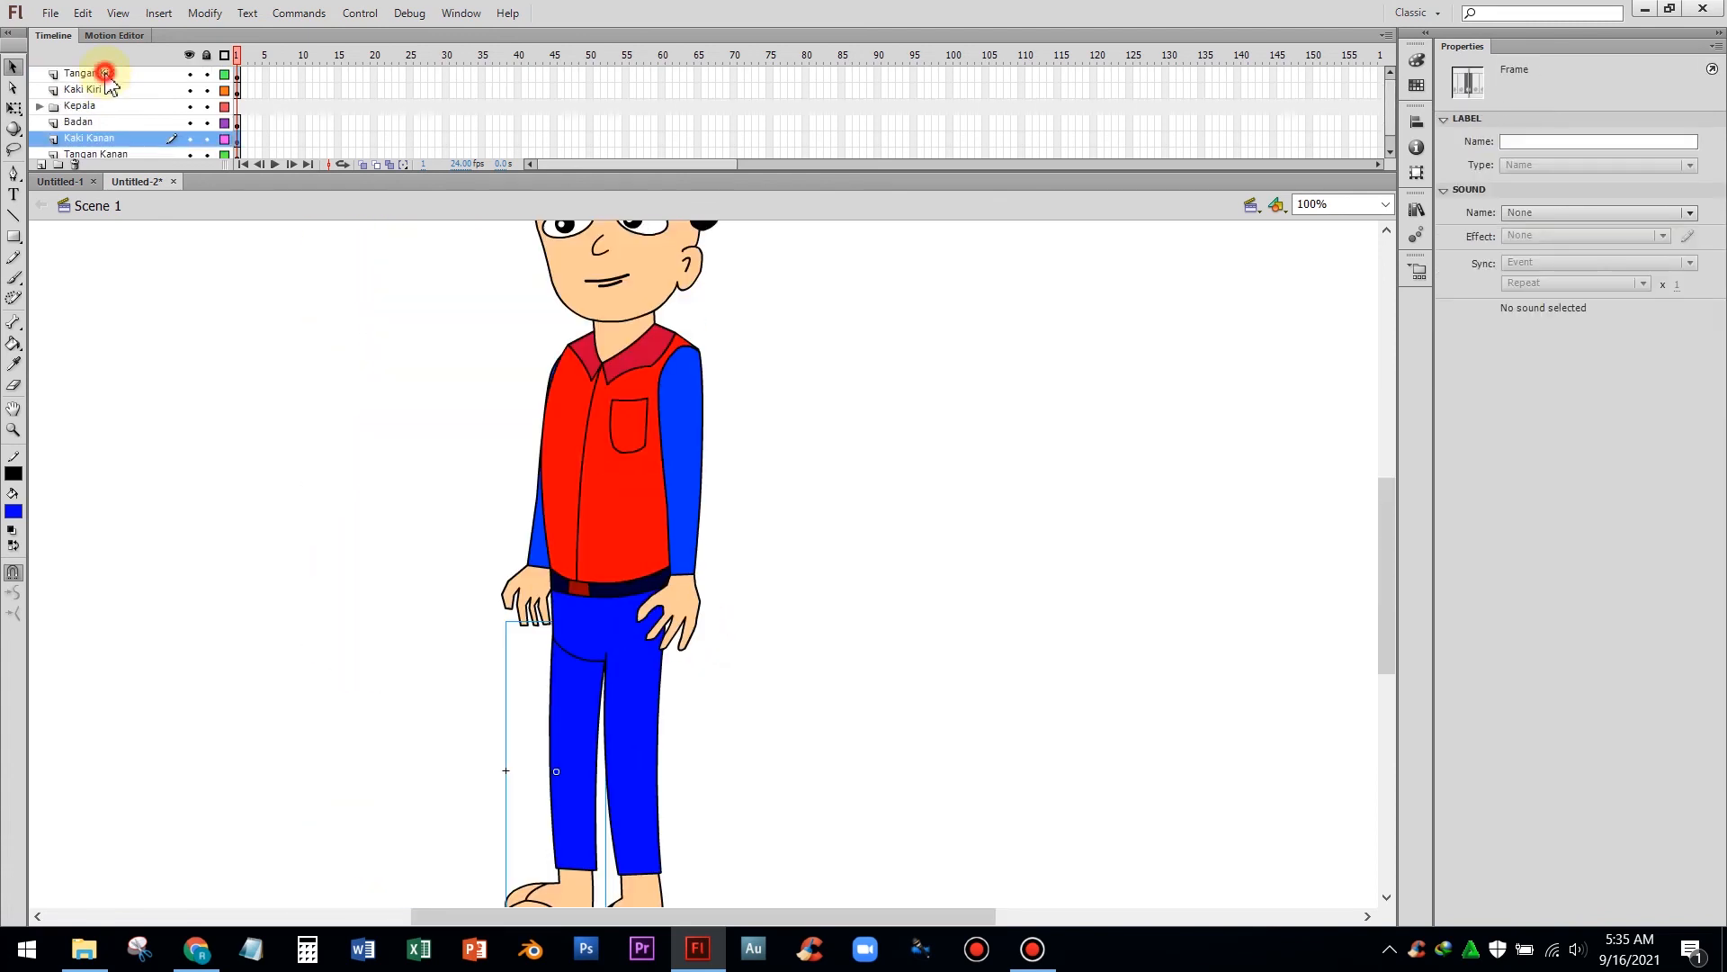
left_click(90, 74)
left_click(90, 90)
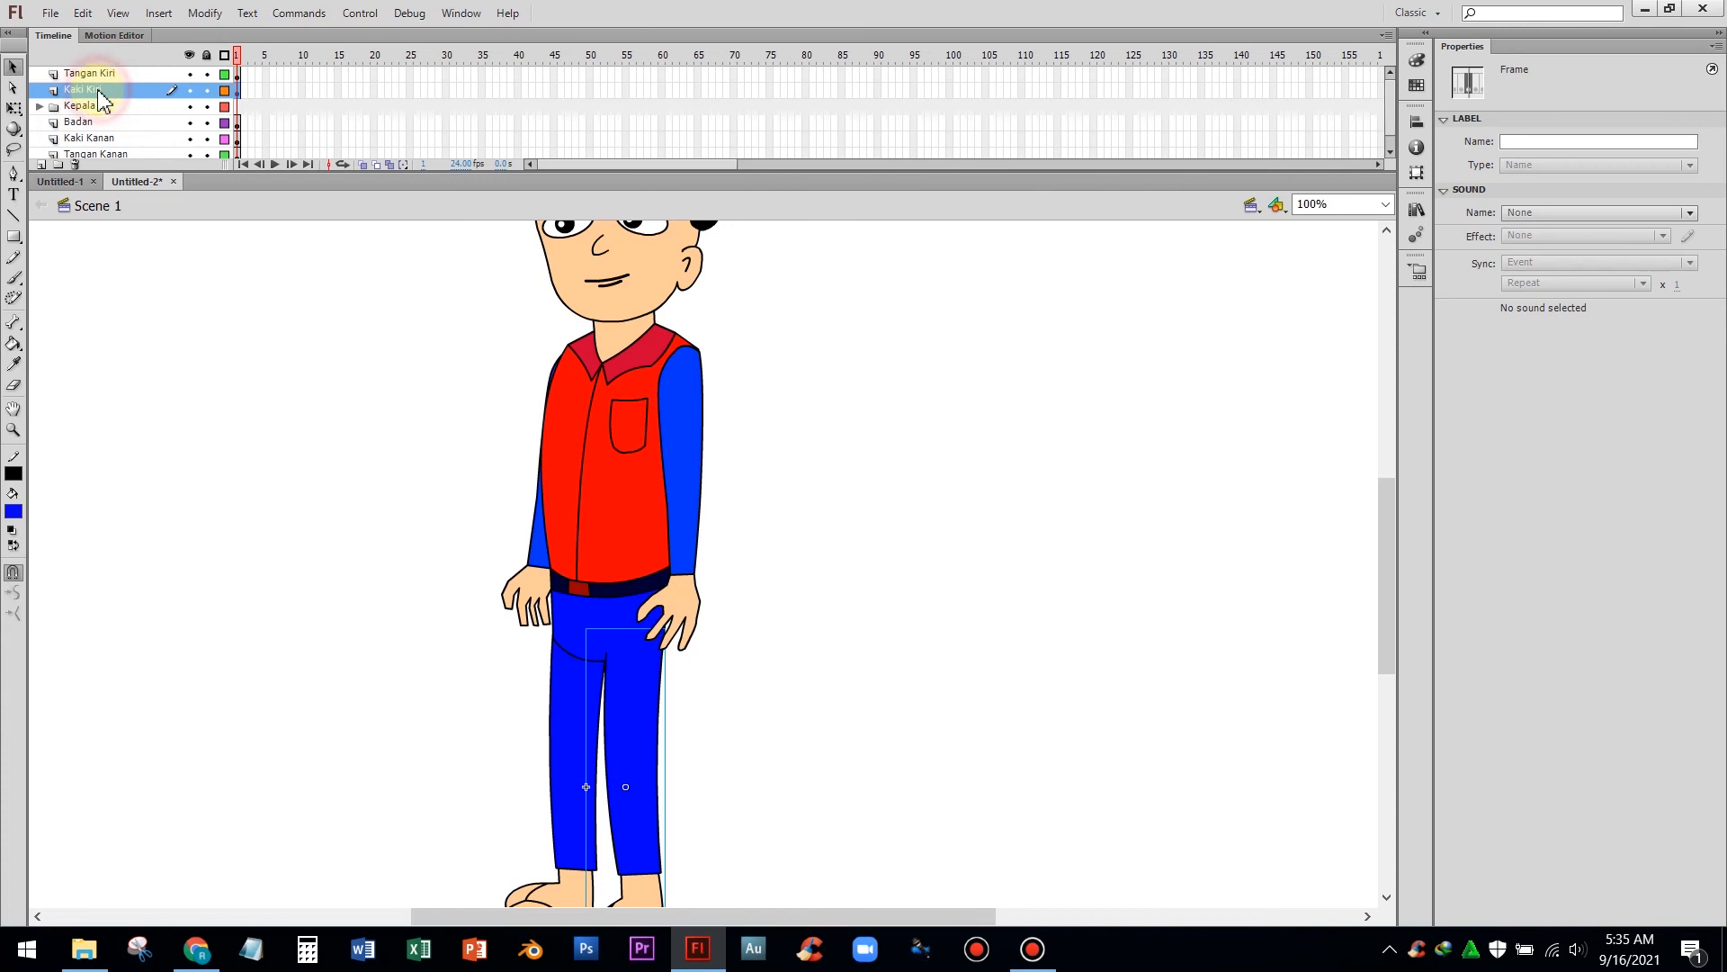
left_click(106, 75)
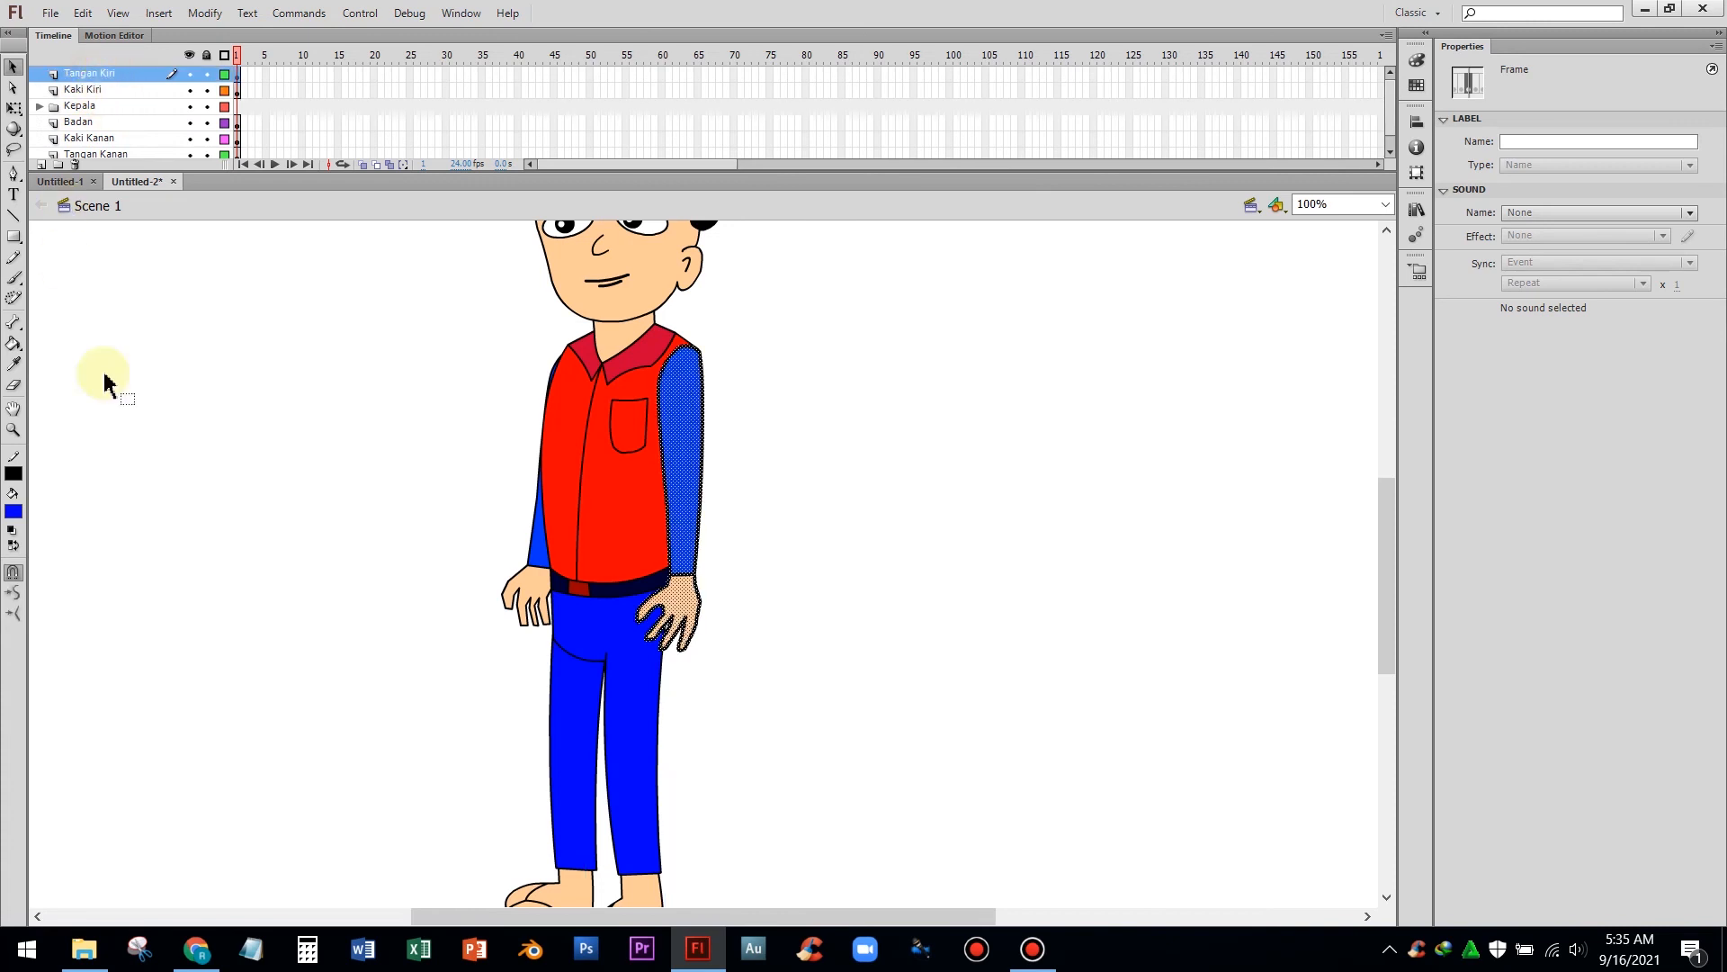
right_click(673, 442)
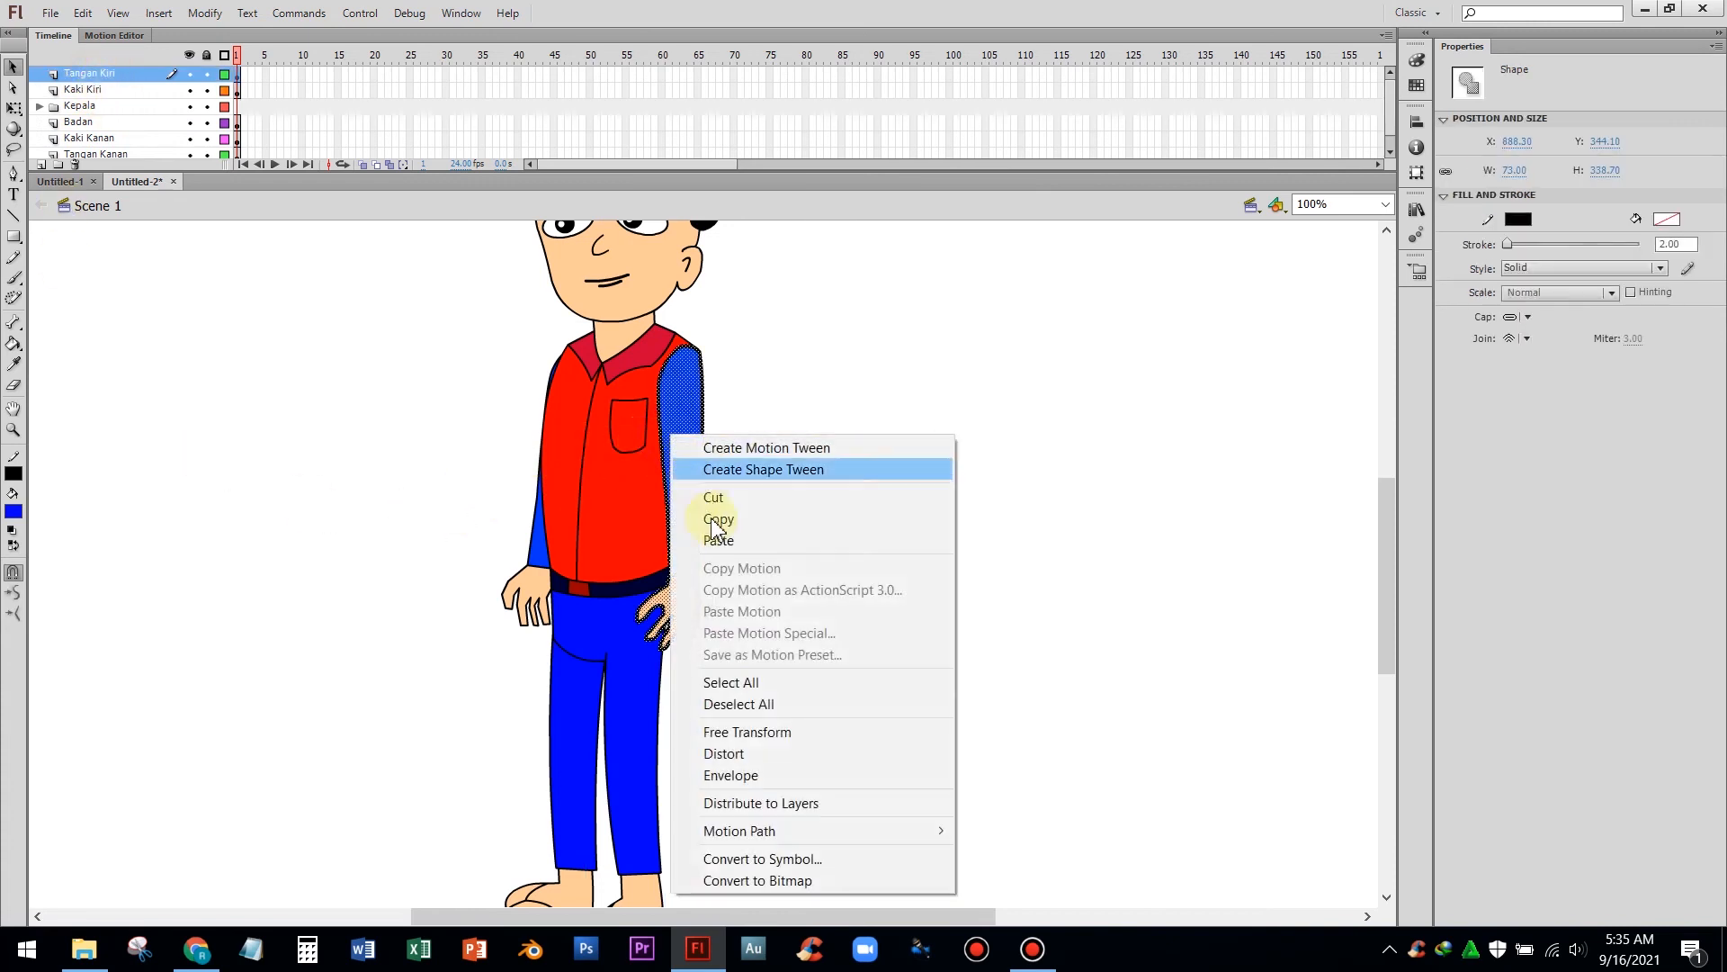
left_click(790, 859)
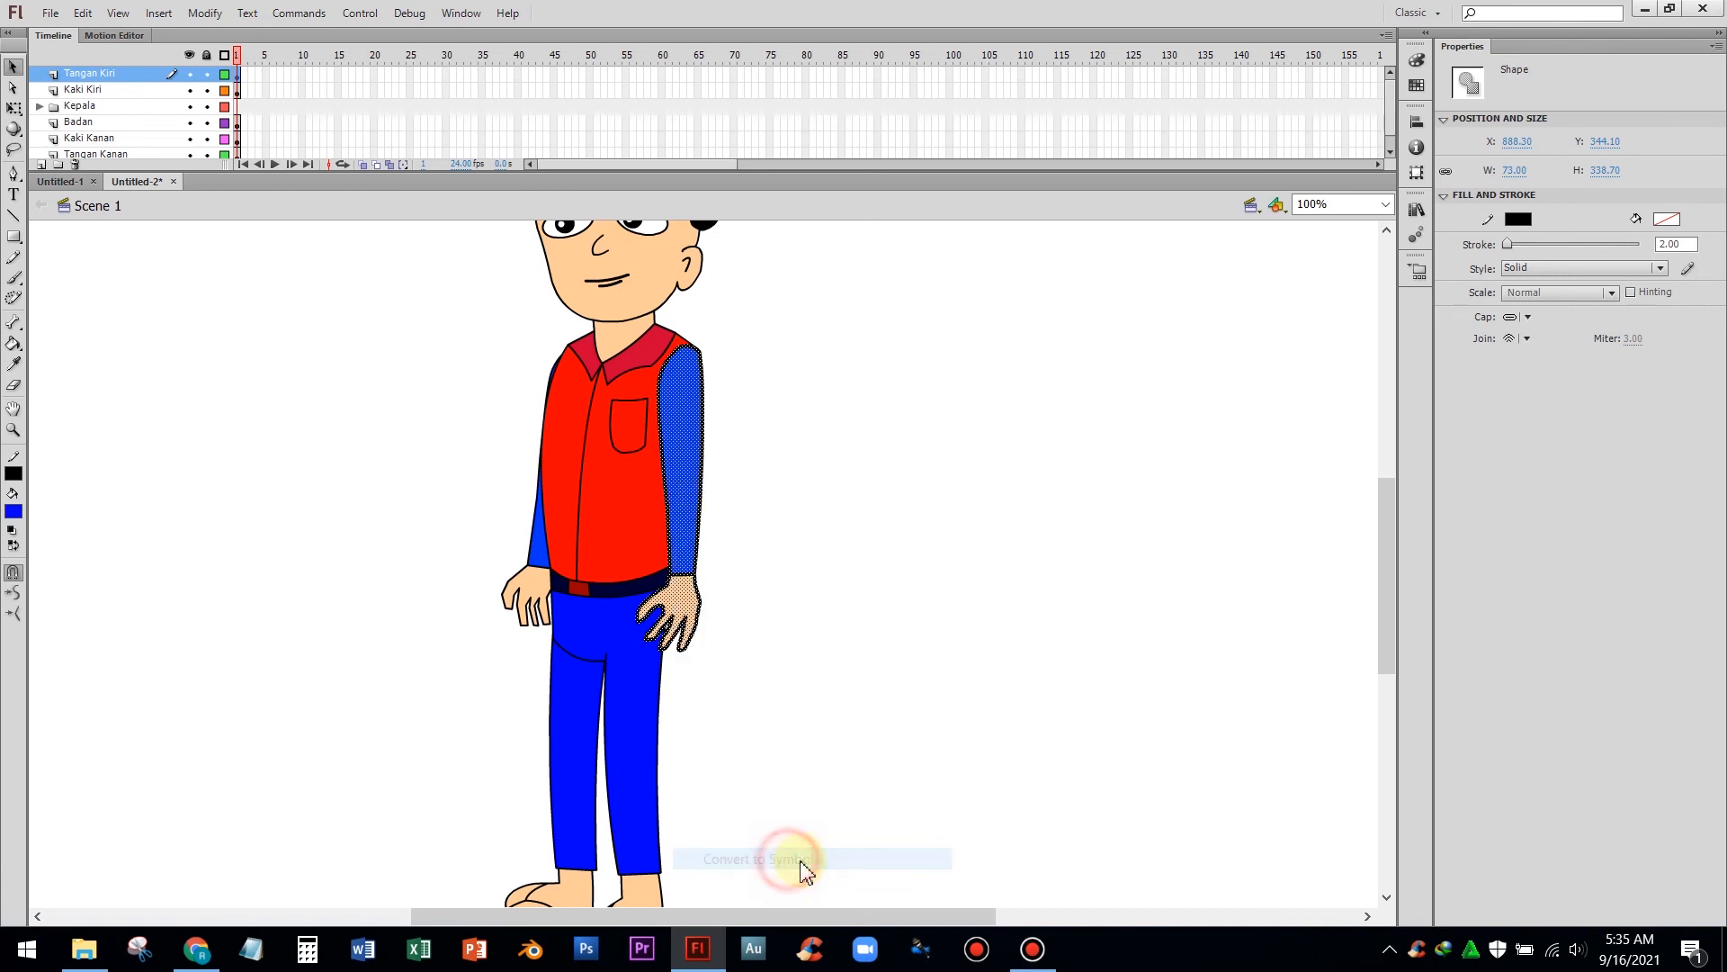
key("Return")
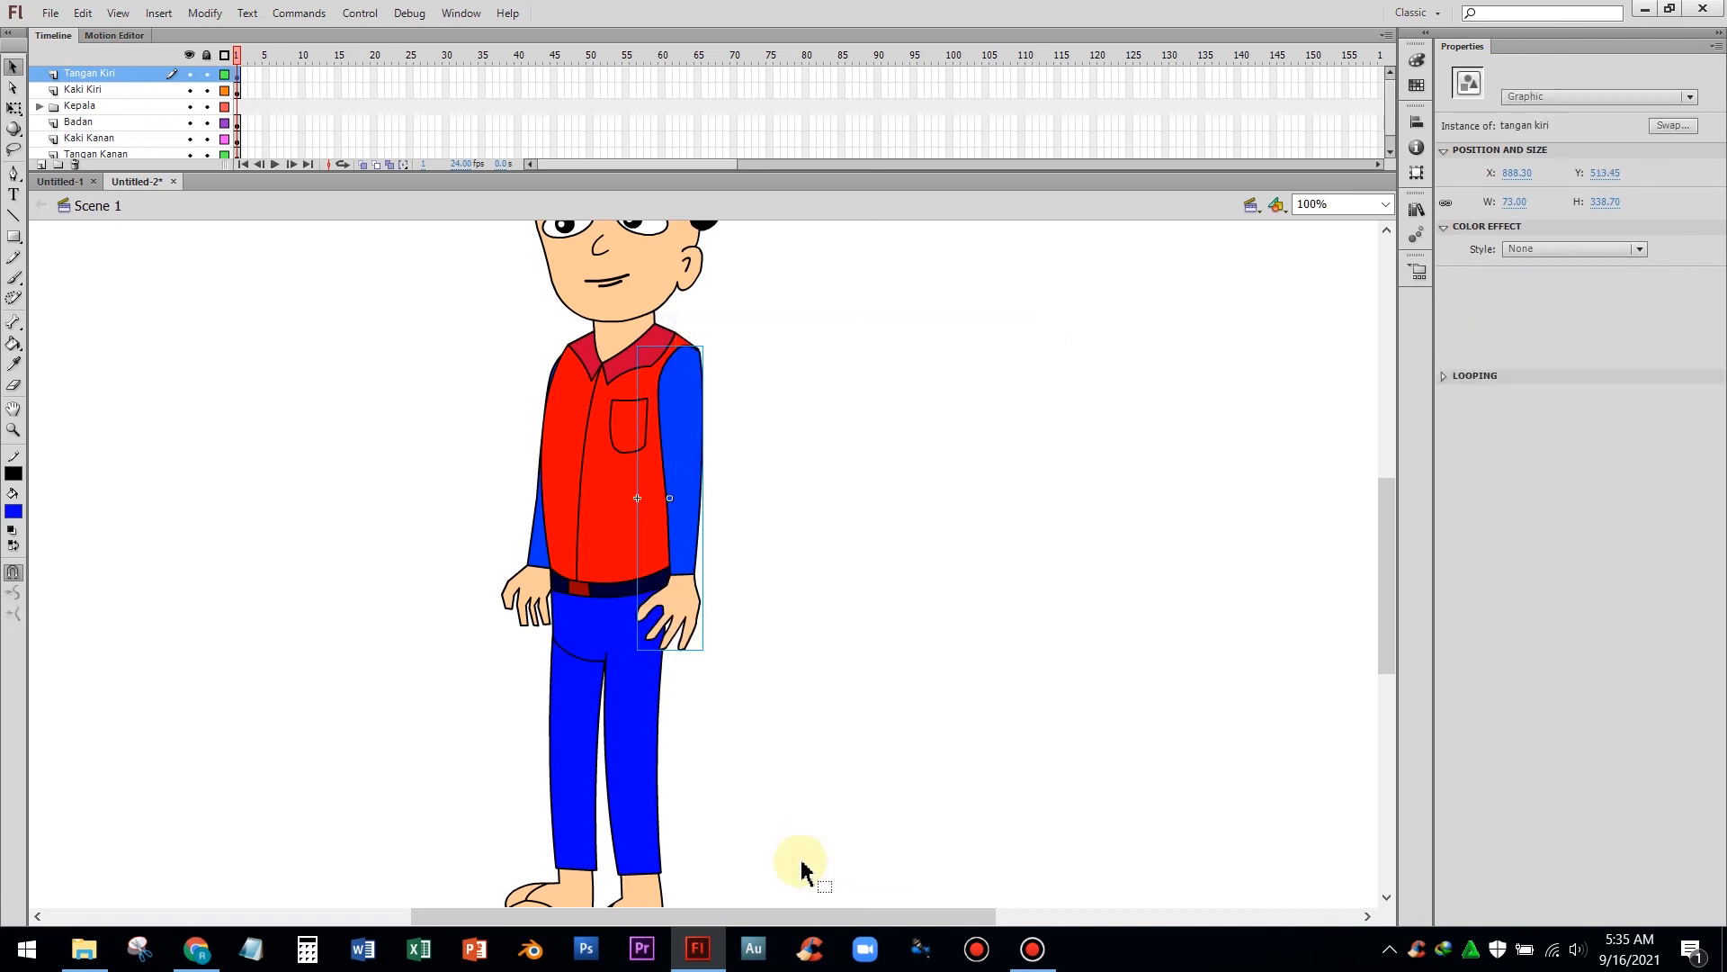
Convert the right arm on the Tangan Kanan layer into a graphic symbol named tangan kanan
left_click(106, 124)
left_click(109, 139)
scroll(110, 143, "down", 1)
left_click(110, 143)
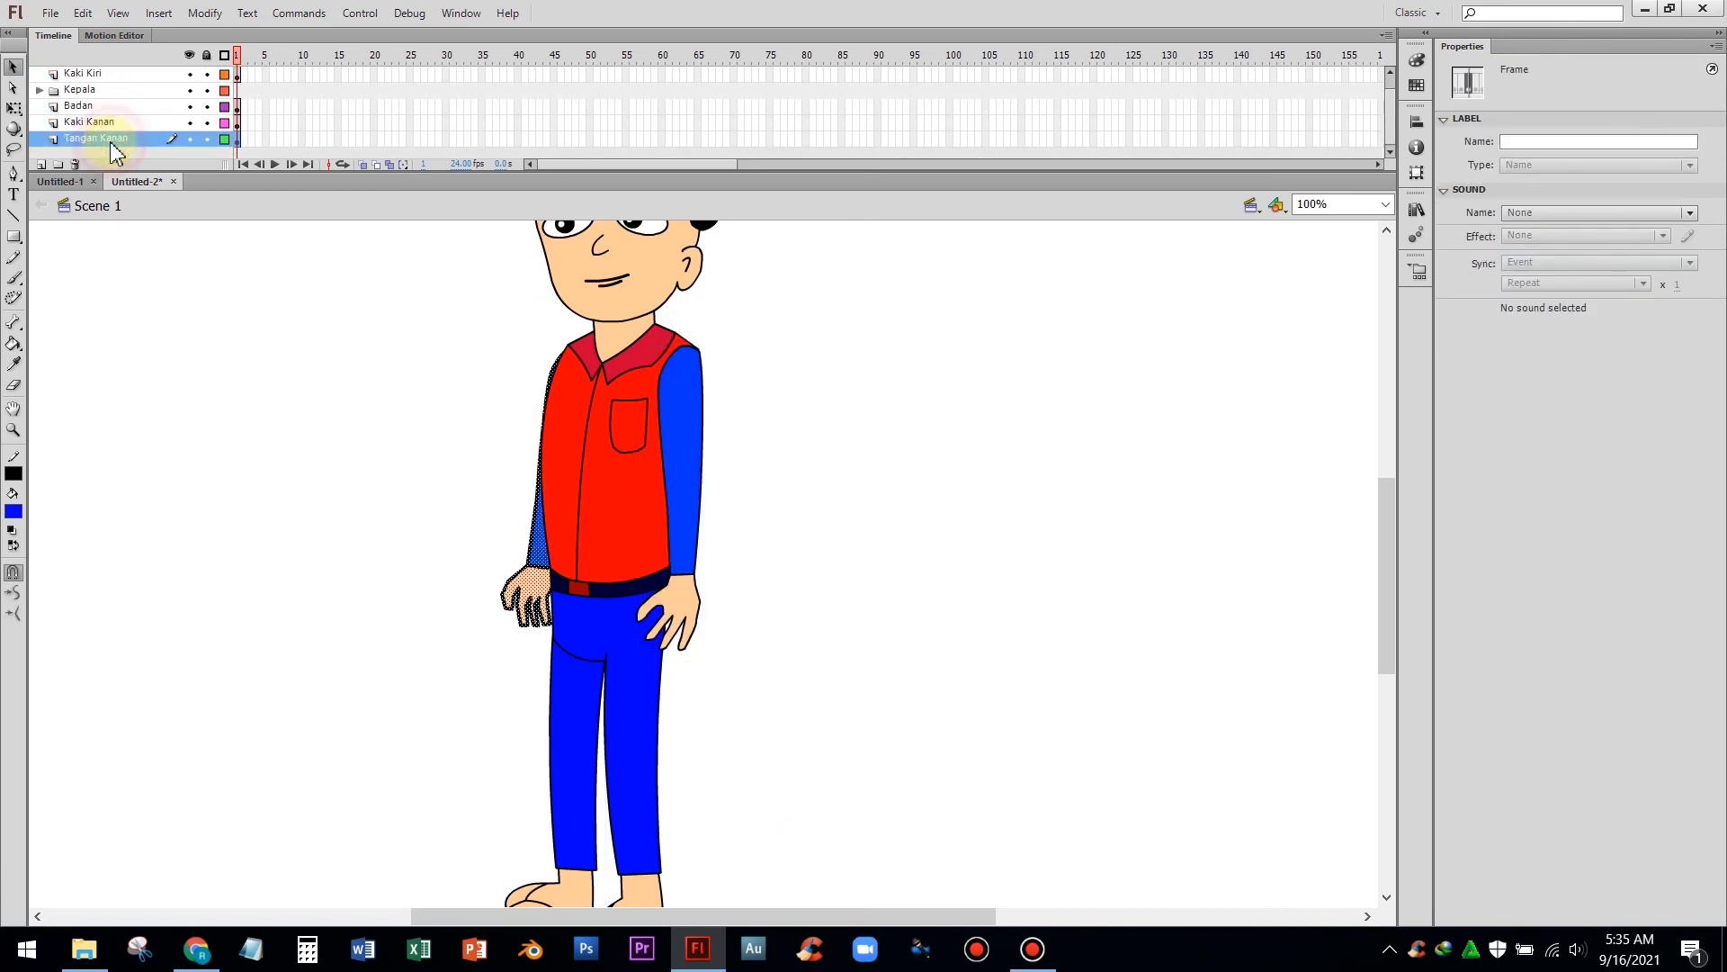
right_click(538, 581)
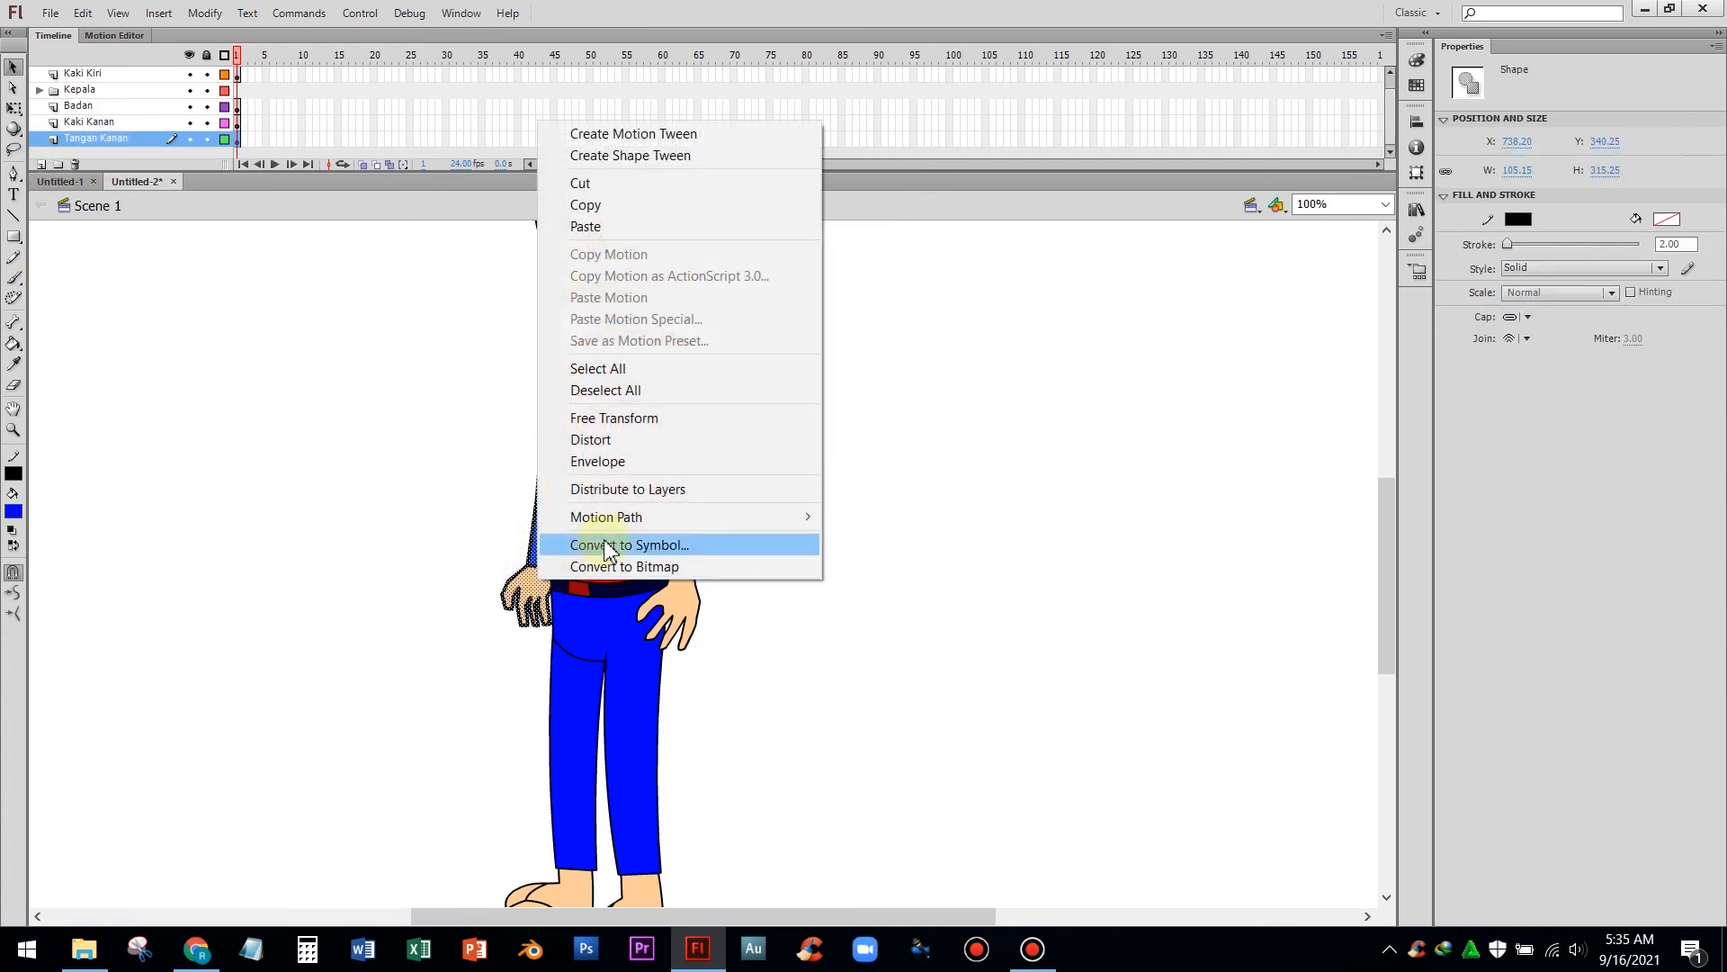
left_click(610, 543)
type("tangan kanan")
key("Return")
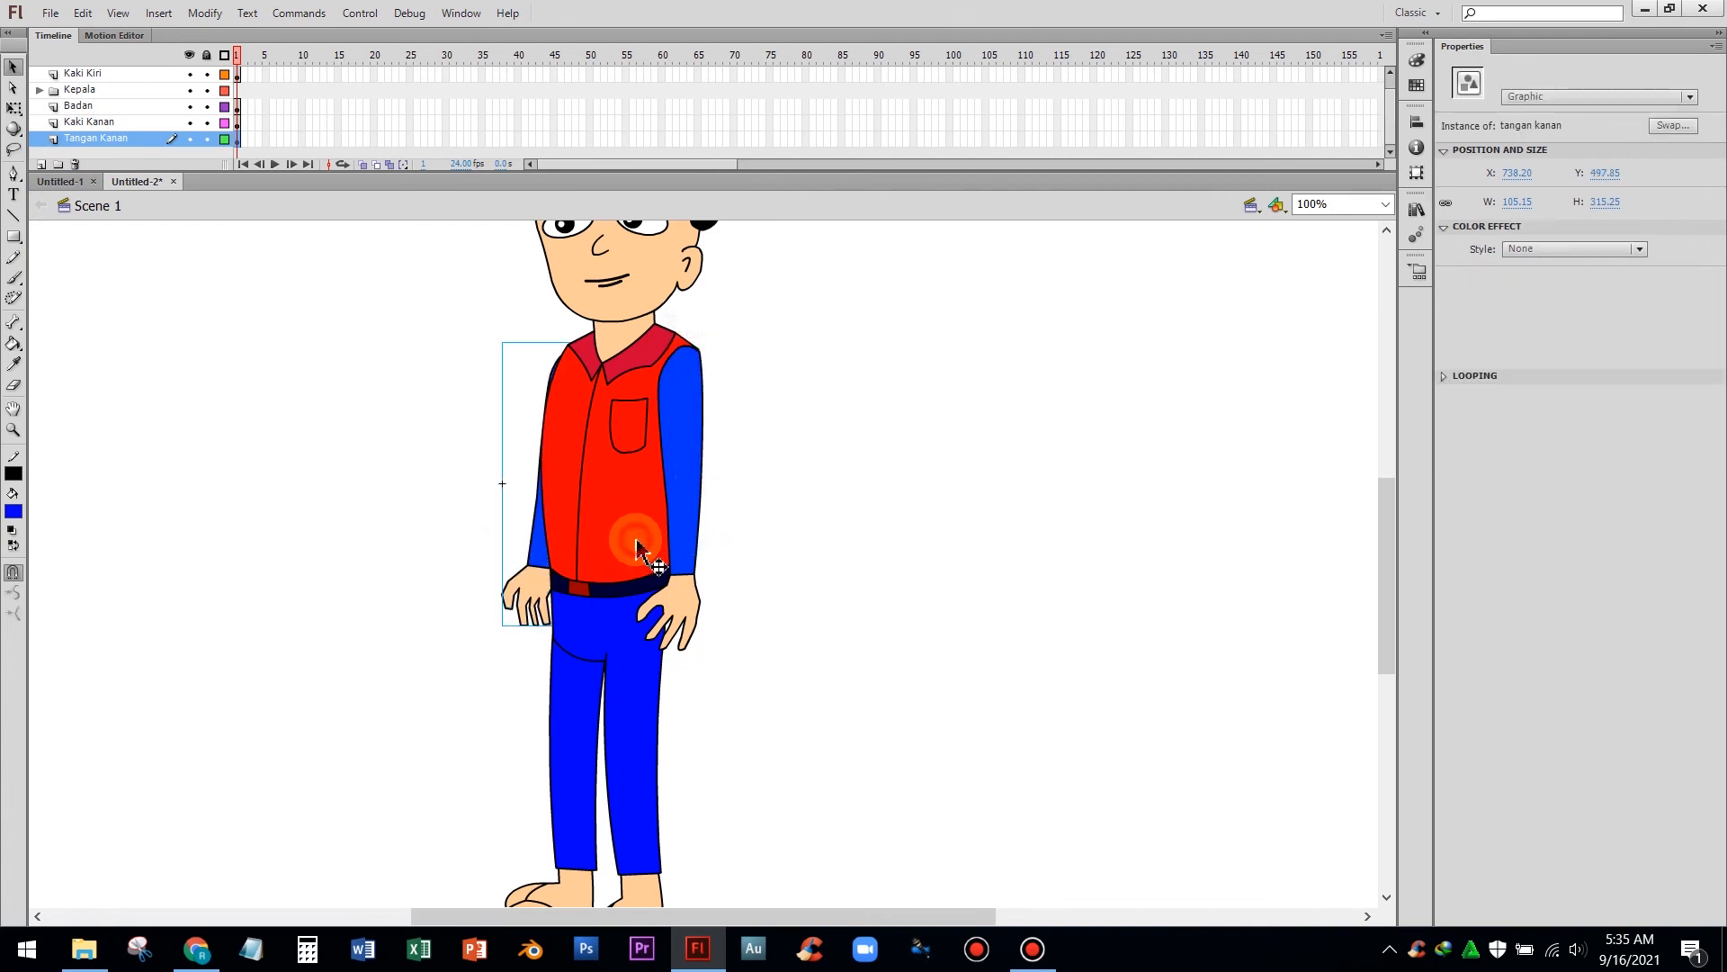
Open the library and preview the badan, kaki kanan, kaki kiri and tangan kiri symbols
left_click(636, 546)
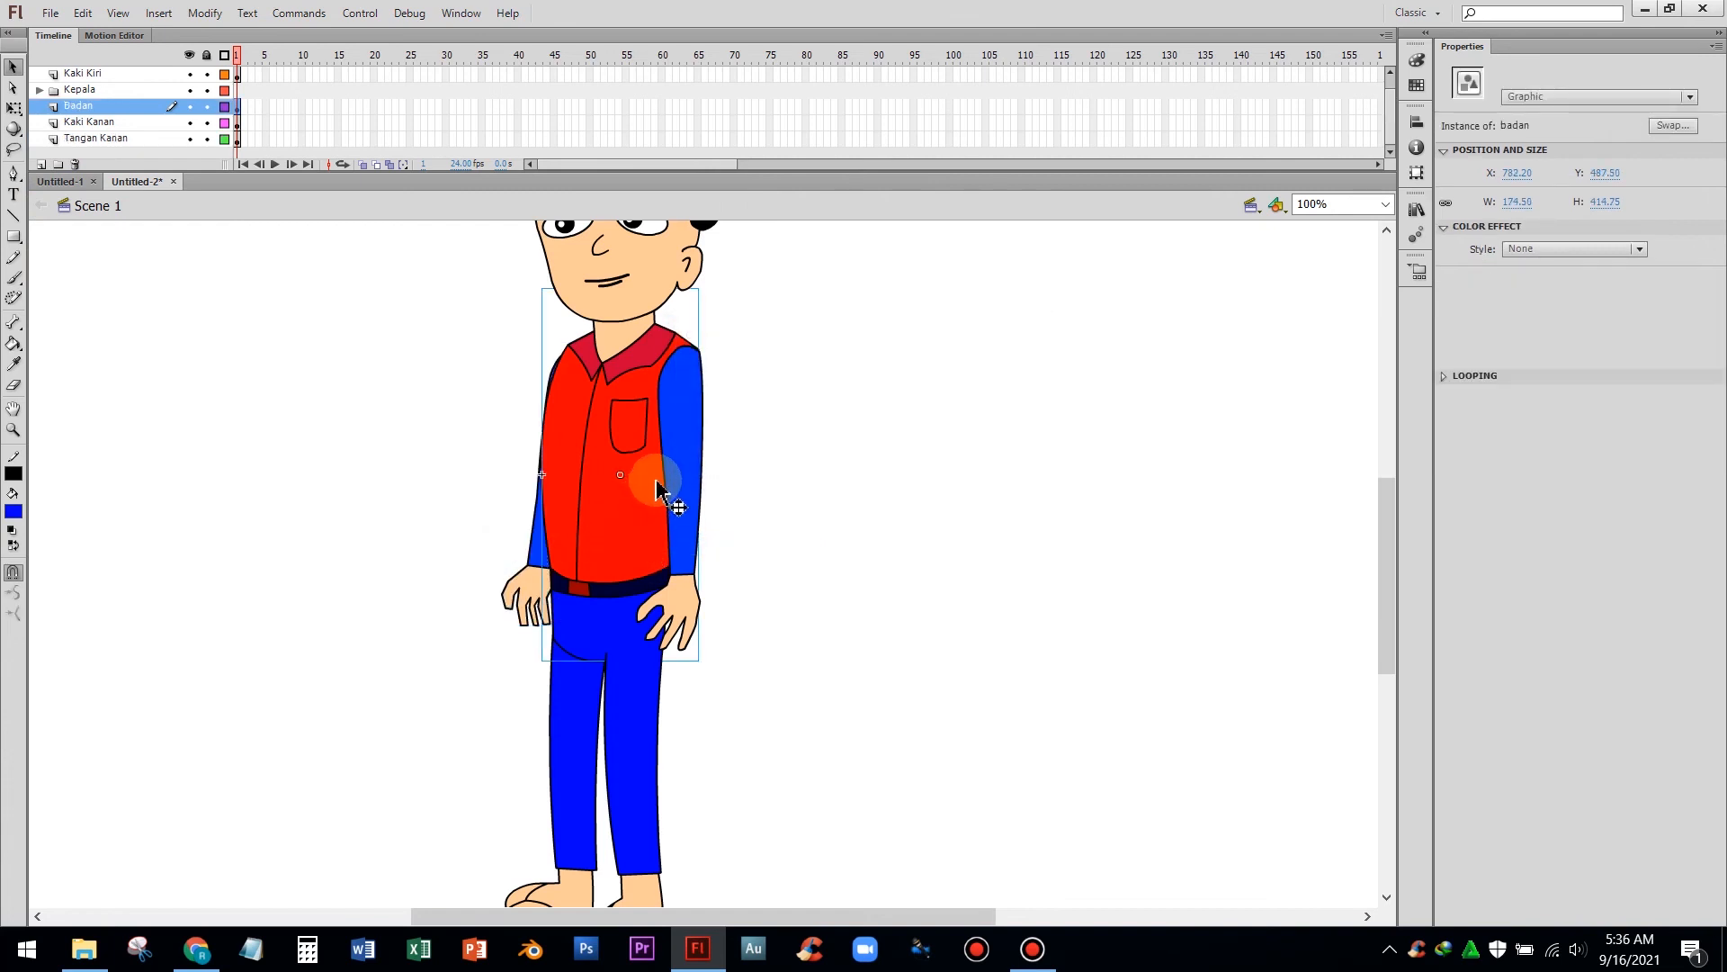
left_click(1419, 212)
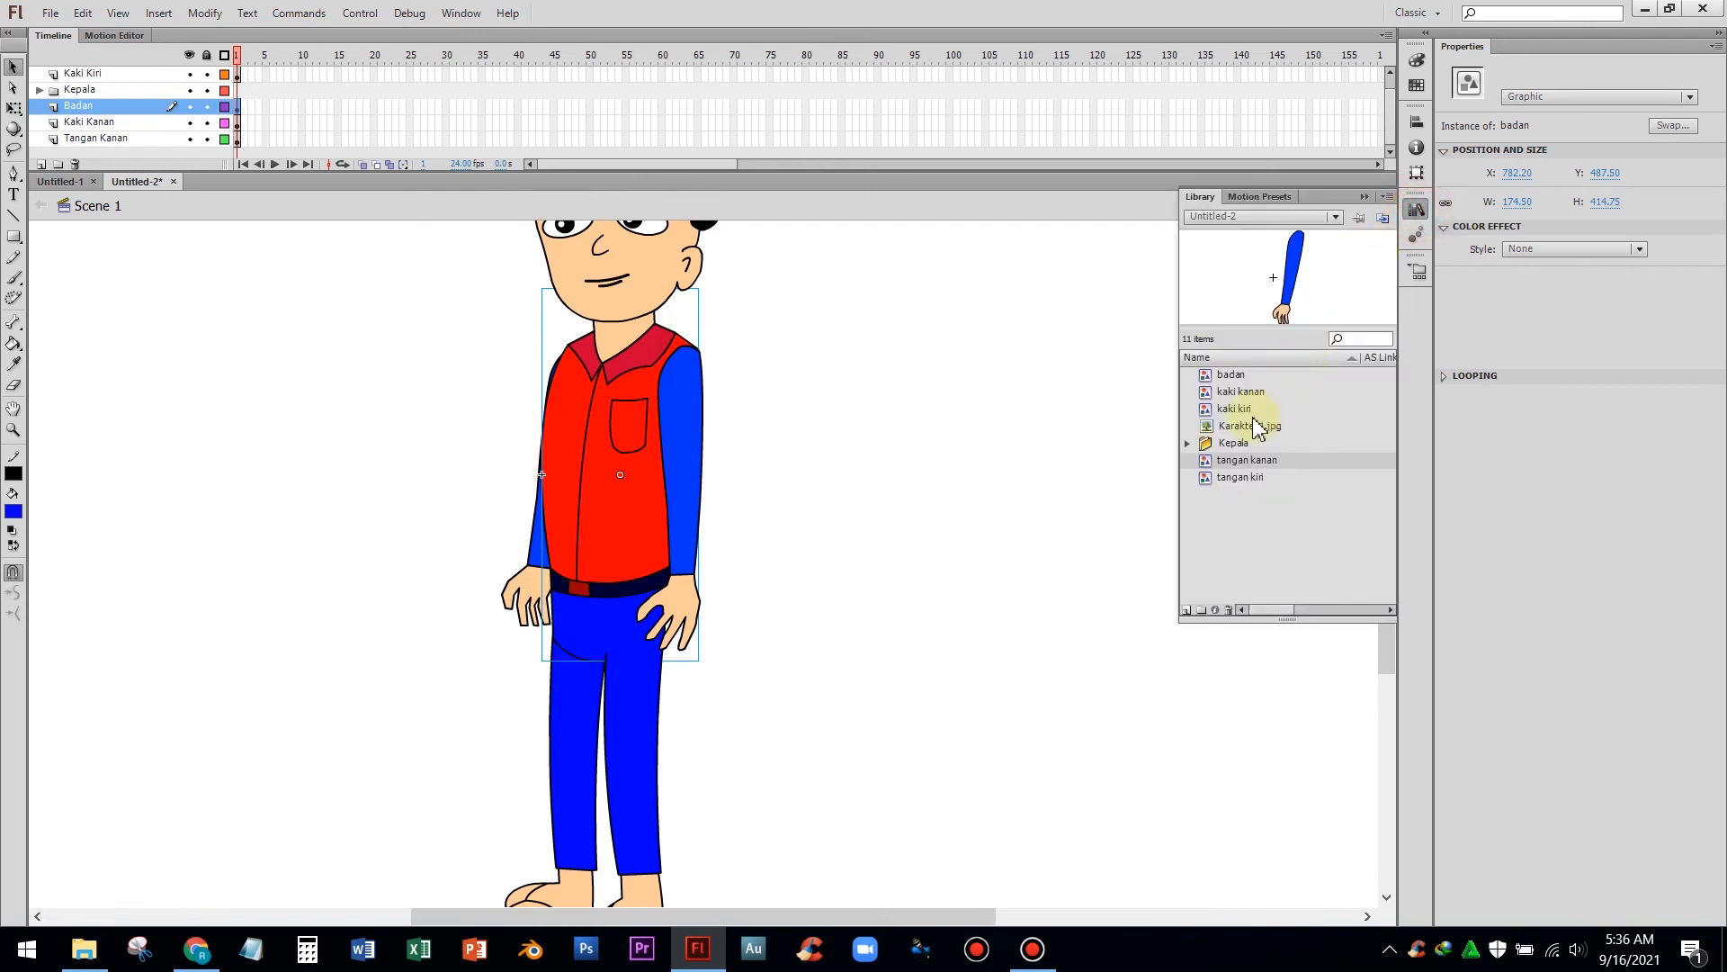
left_click(1229, 376)
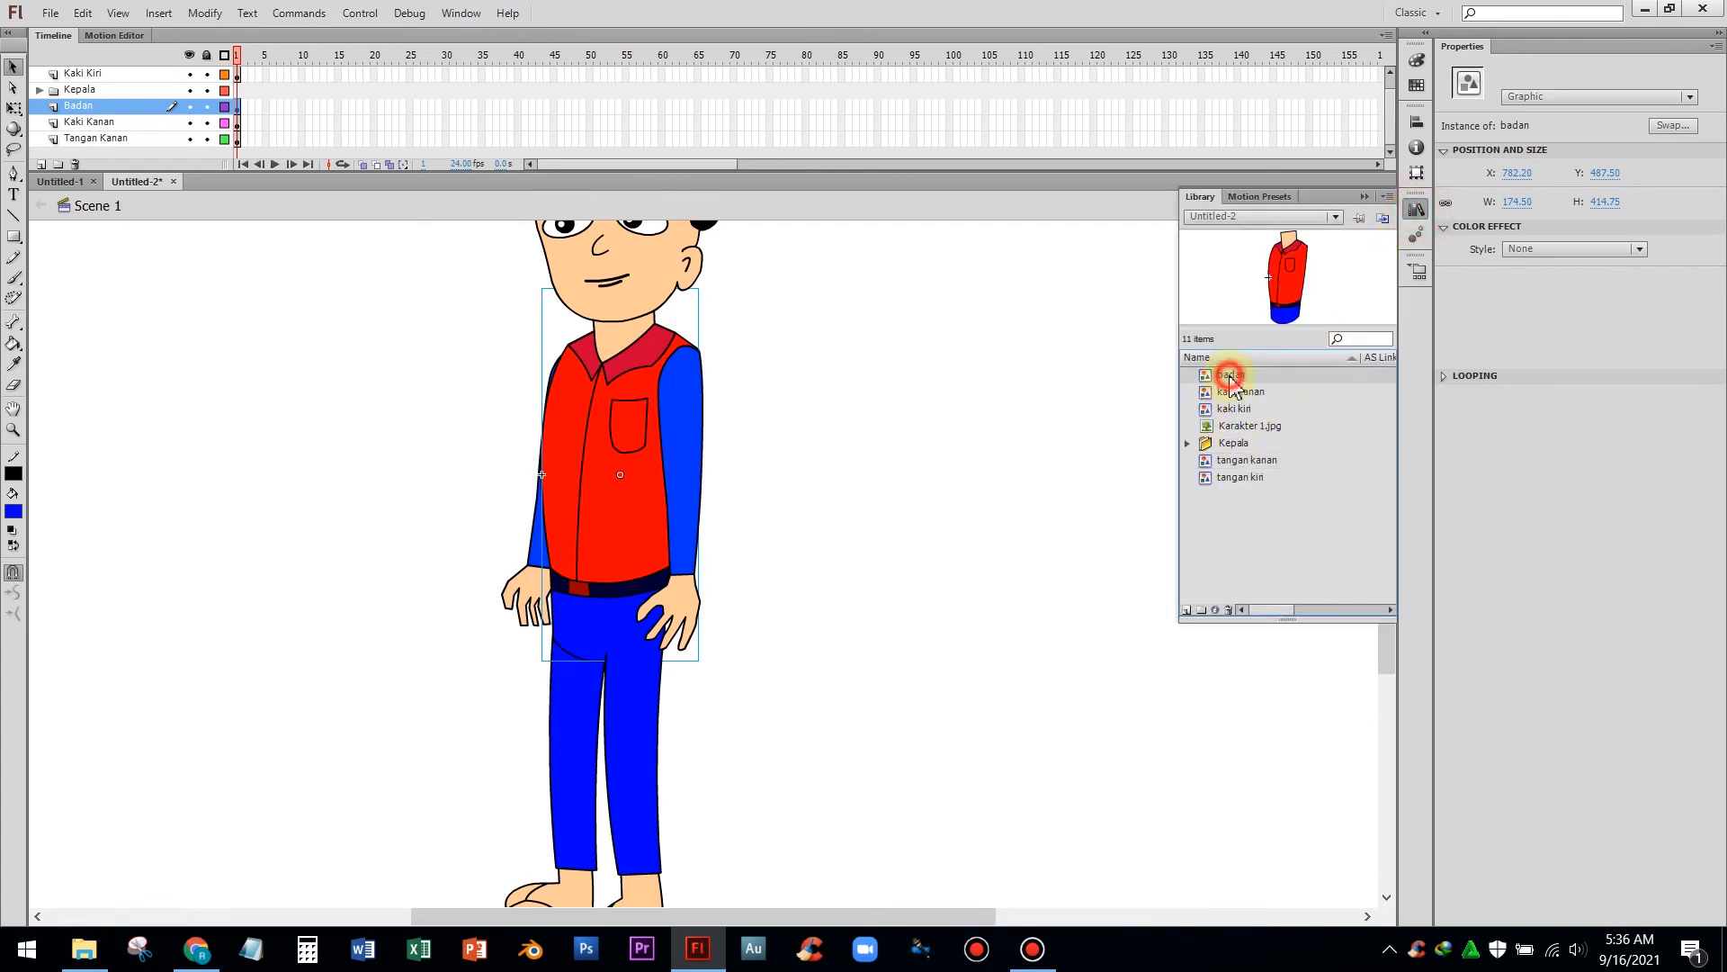
left_click(1229, 392)
left_click(1227, 408)
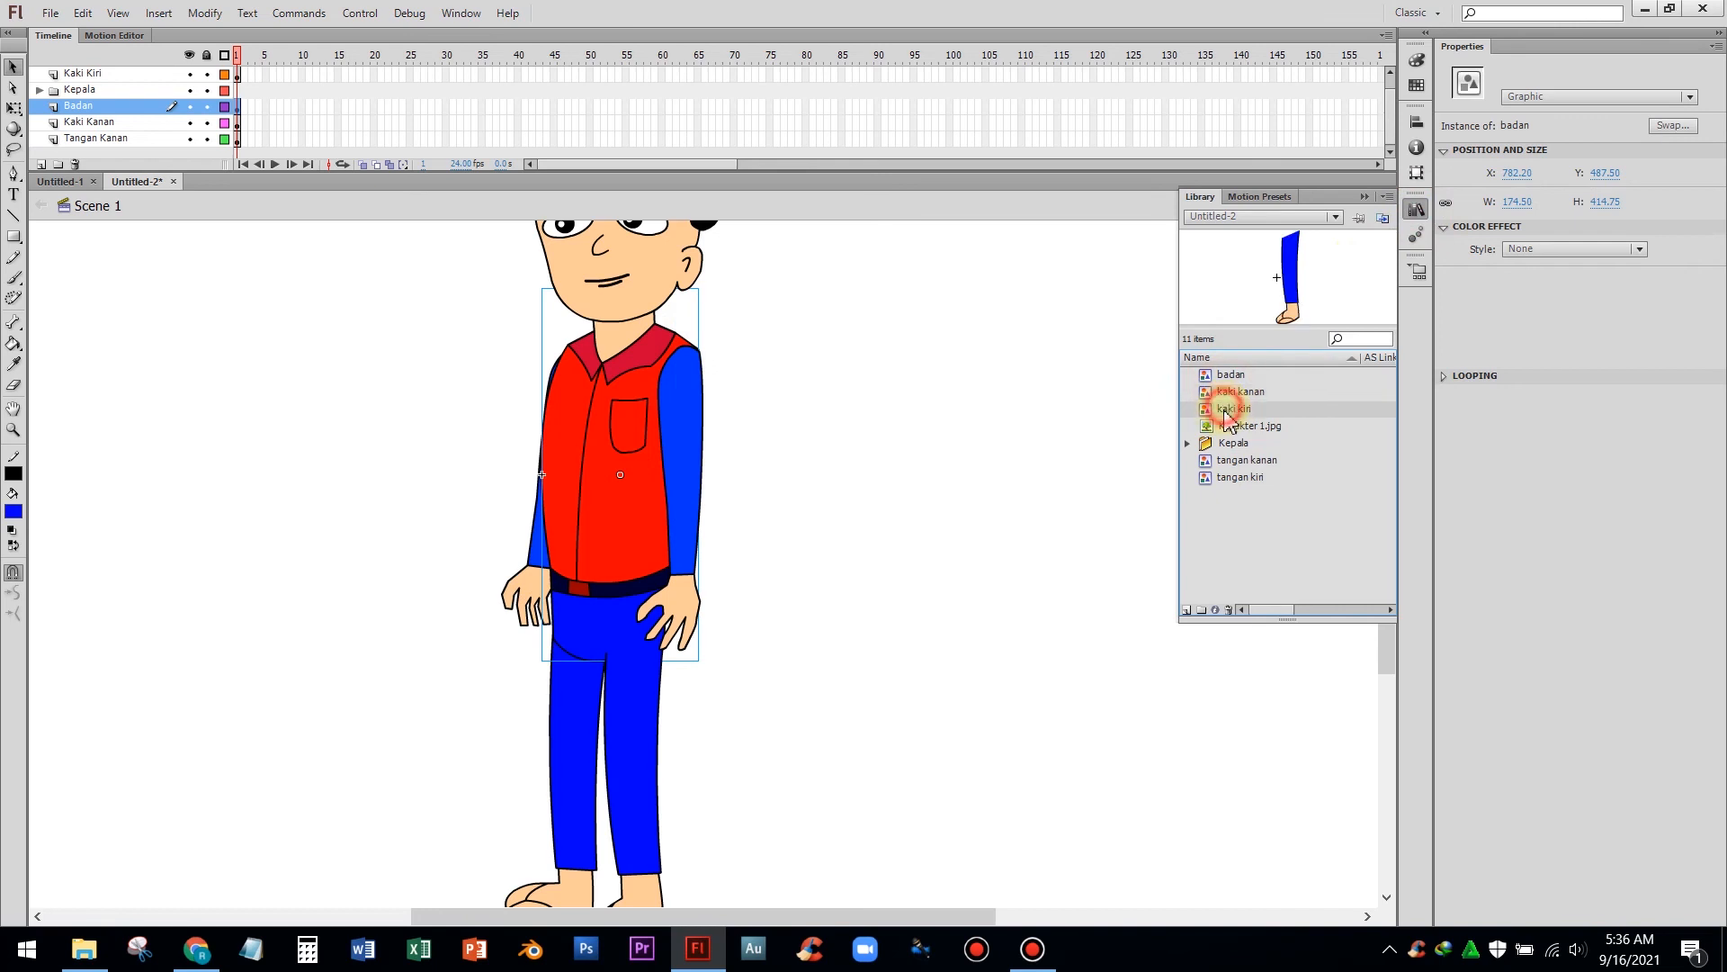
left_click(1237, 478)
left_click_drag(1232, 486, 1006, 430)
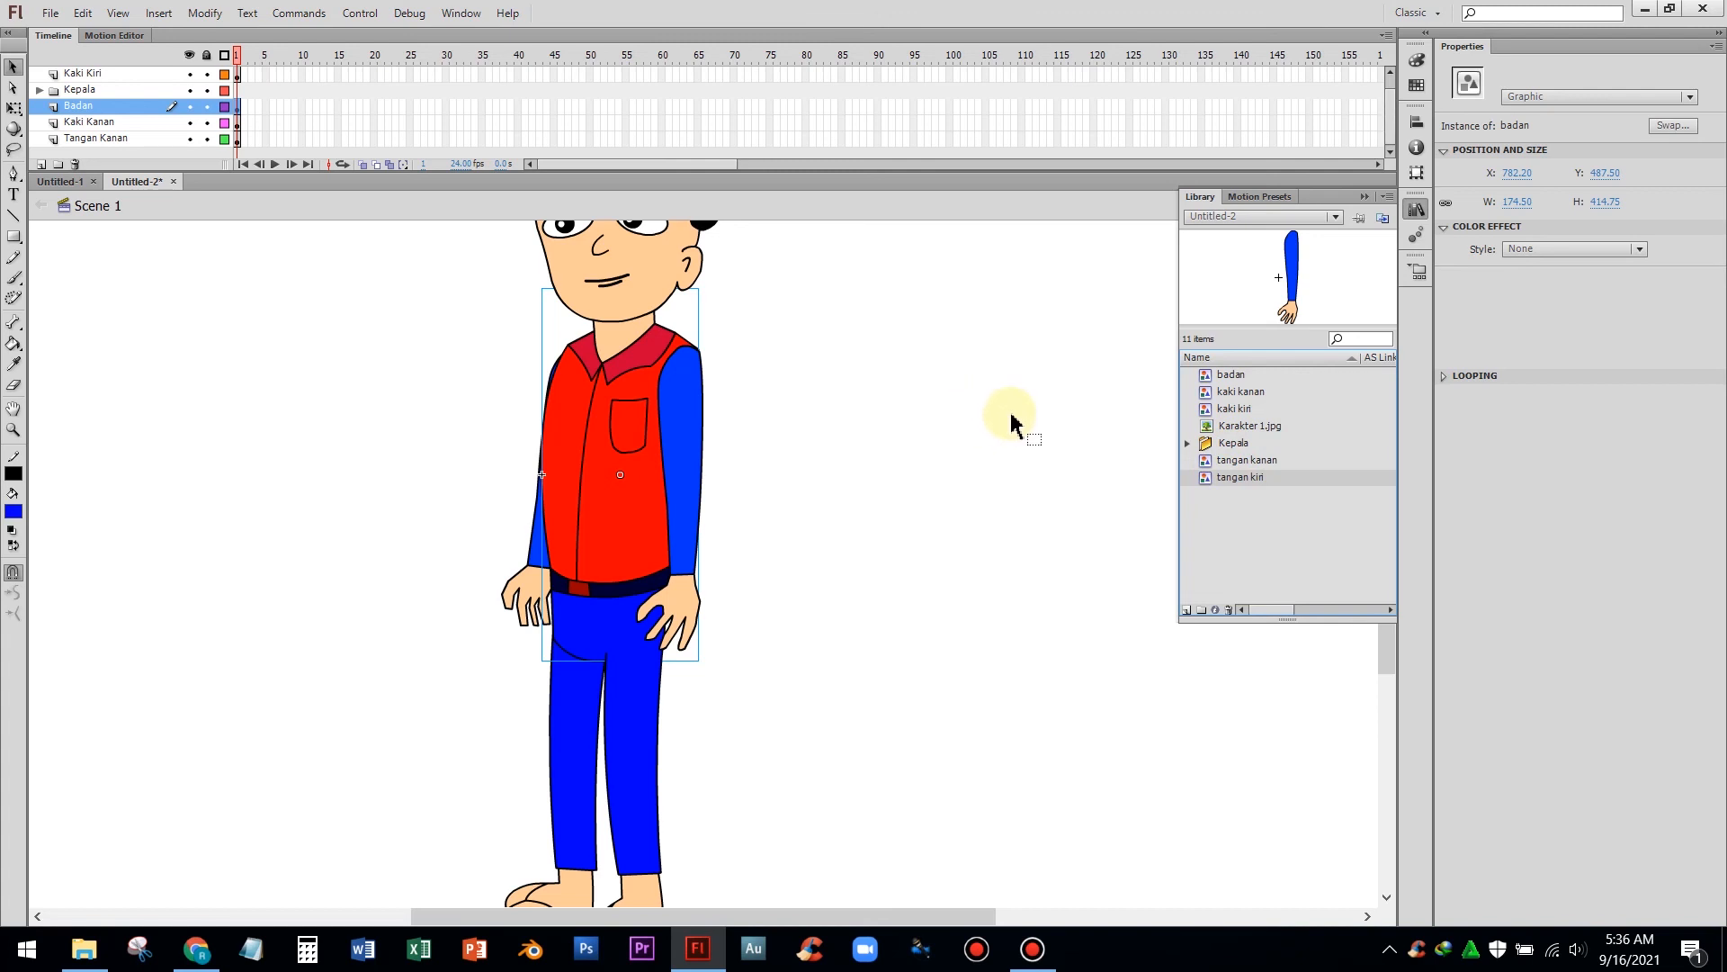
left_click(1026, 414)
Set the stage zoom to Show All so the whole character is in view
key("ctrl+minus")
key("ctrl+equal")
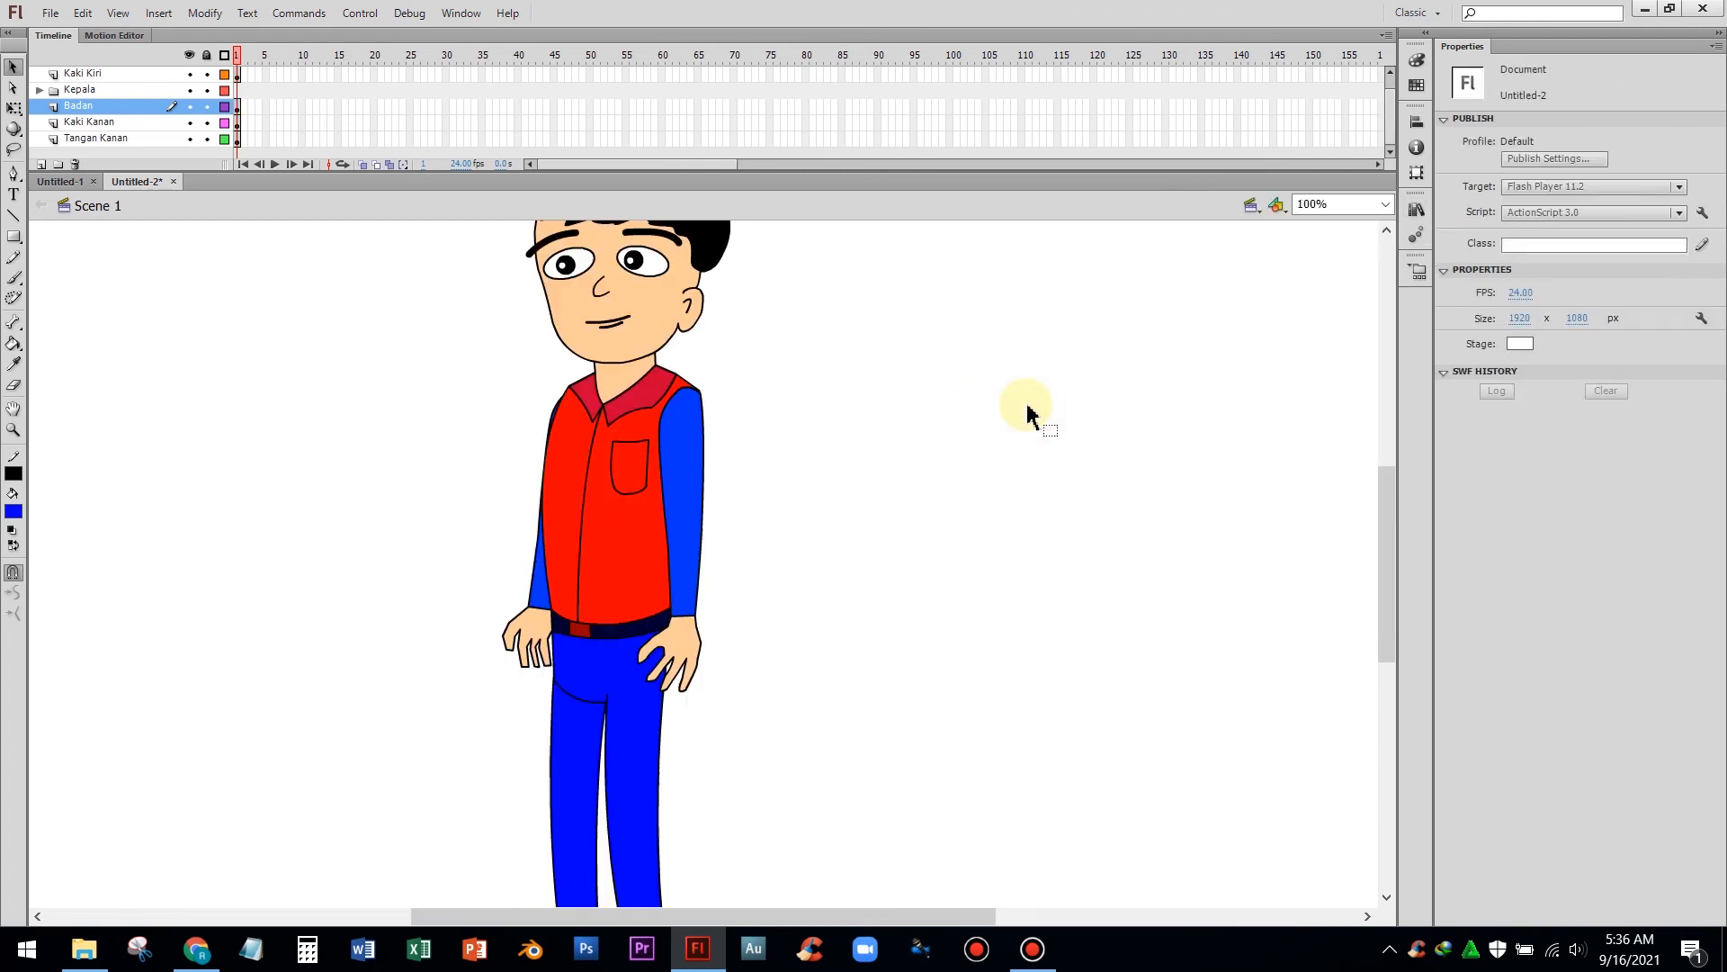
left_click(1390, 206)
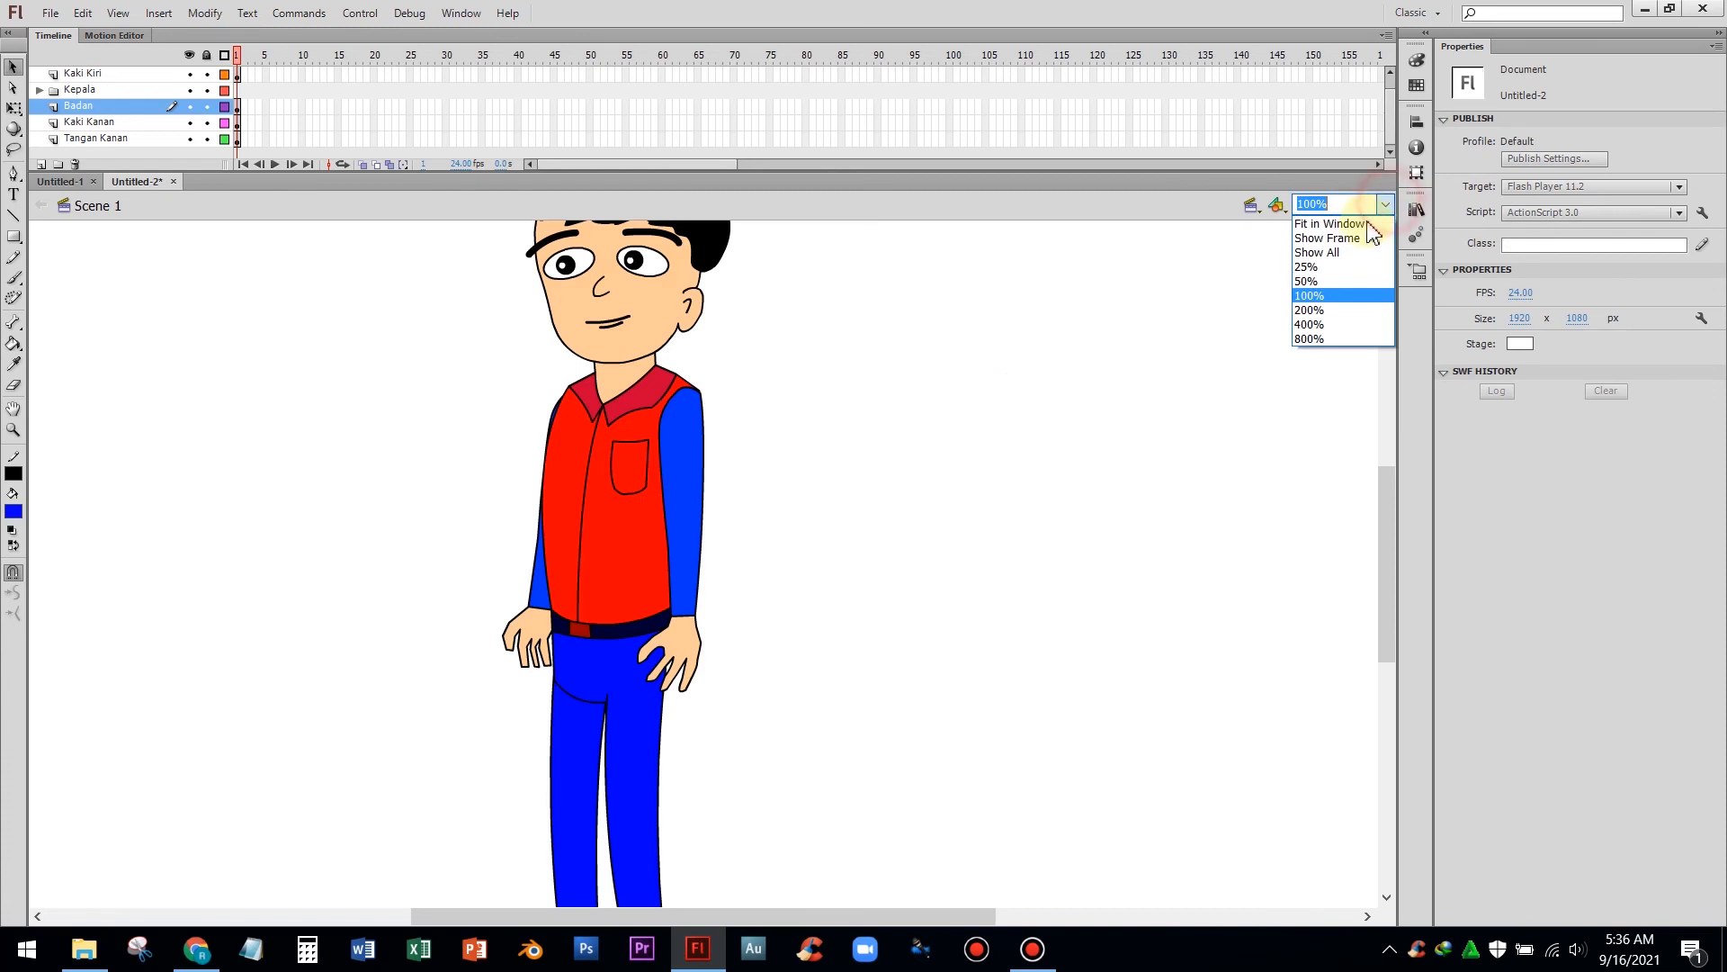
left_click(1360, 223)
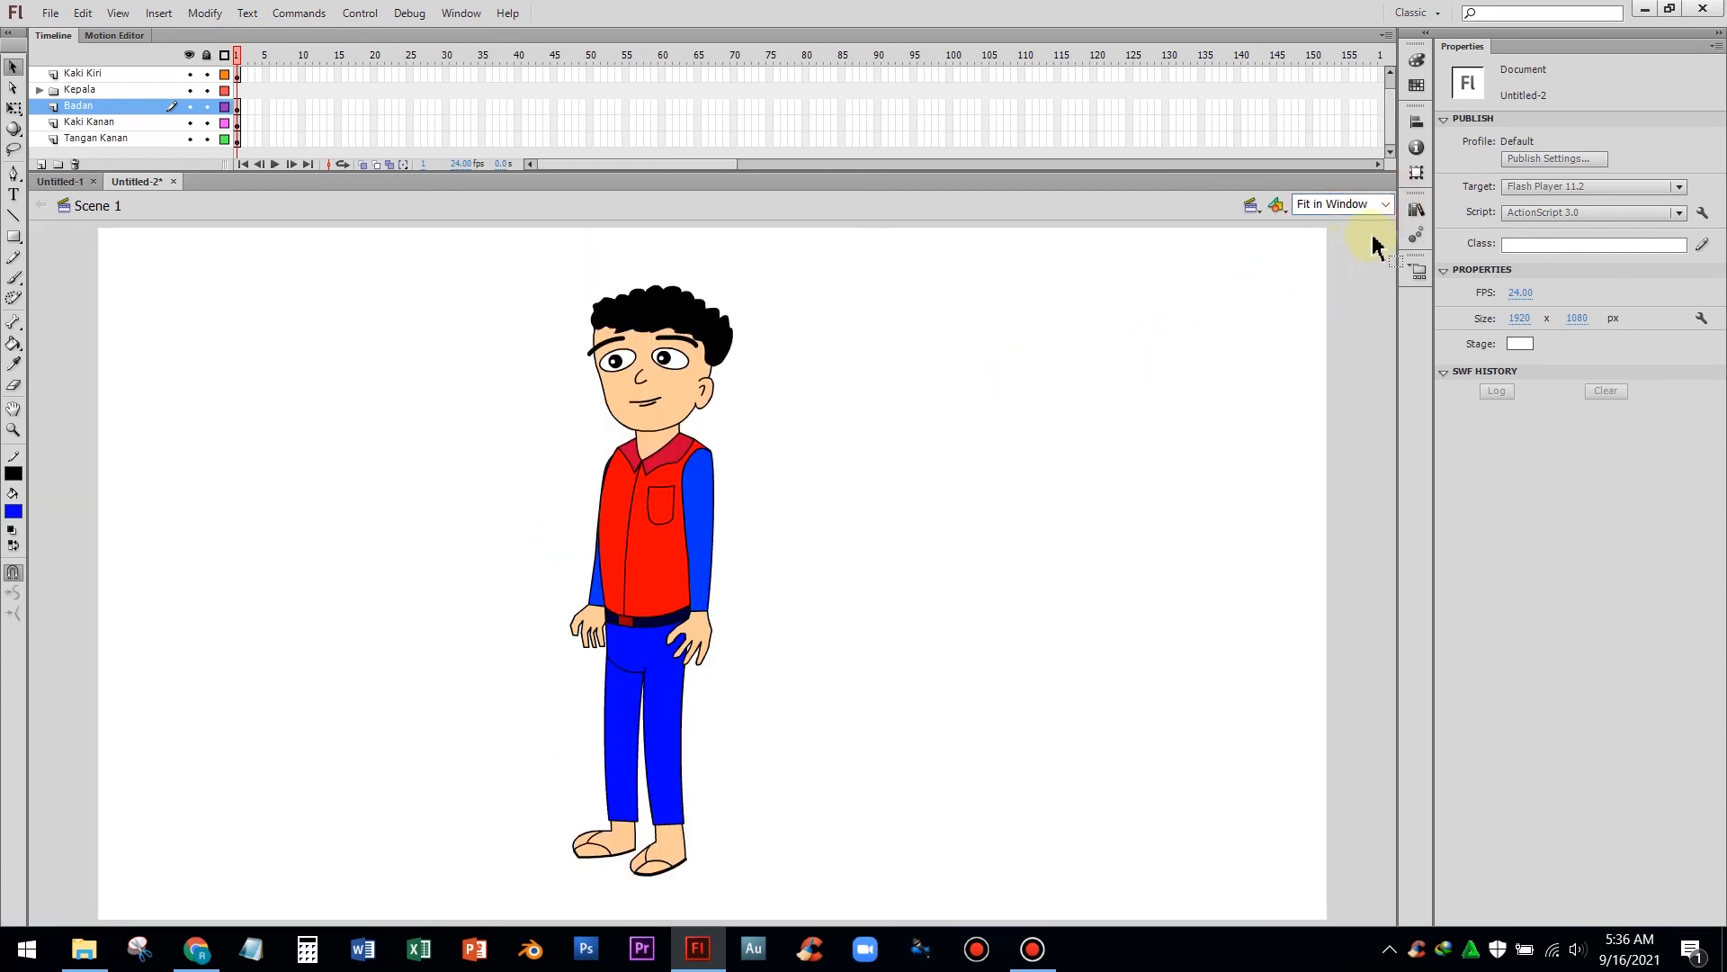
left_click(1388, 205)
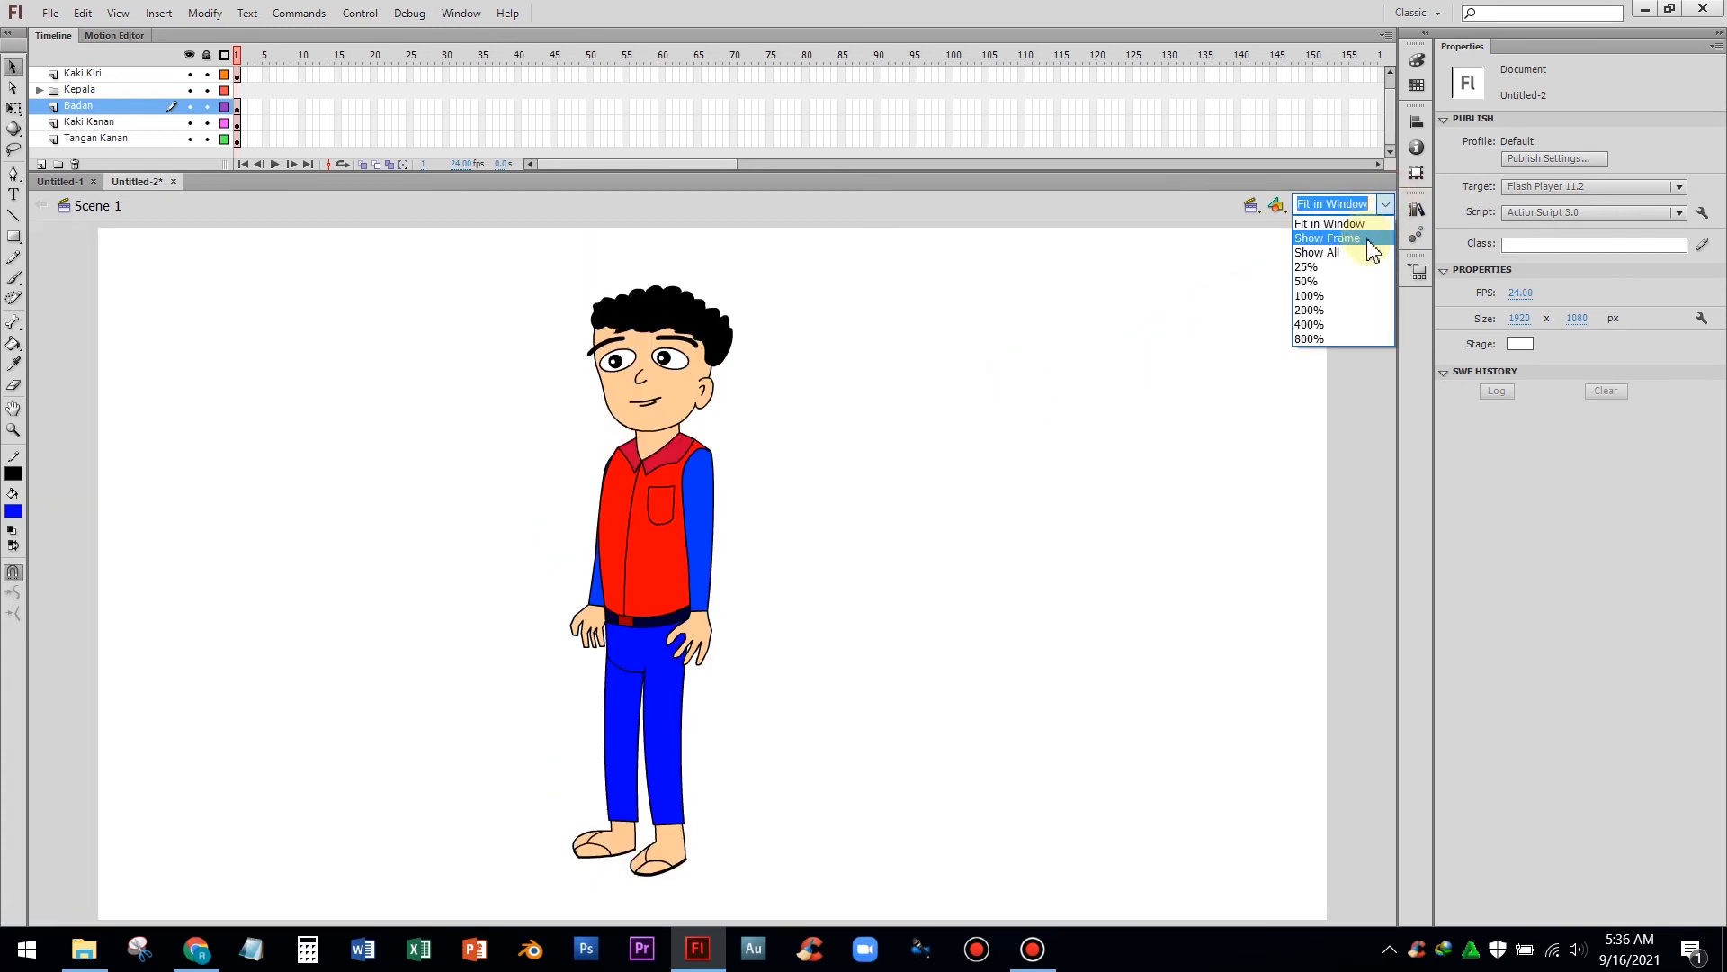
left_click(1363, 254)
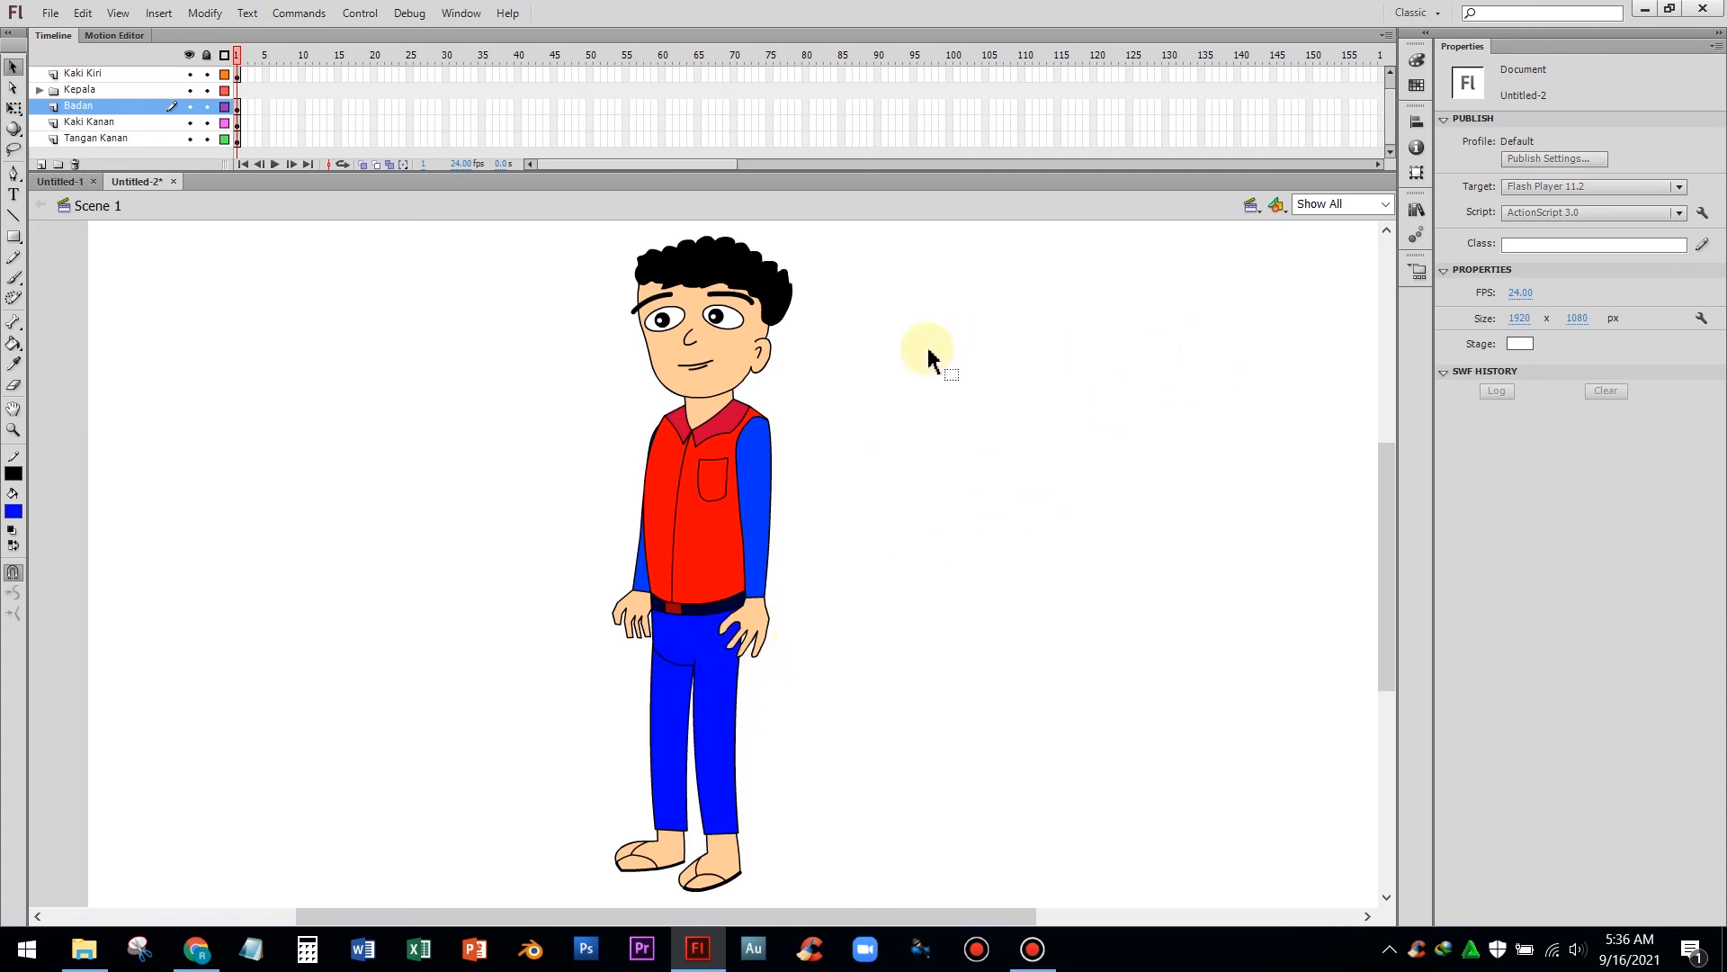
Preview each library symbol, expanding the Kepala folder to check its contents and collapsing it again
left_click(1417, 222)
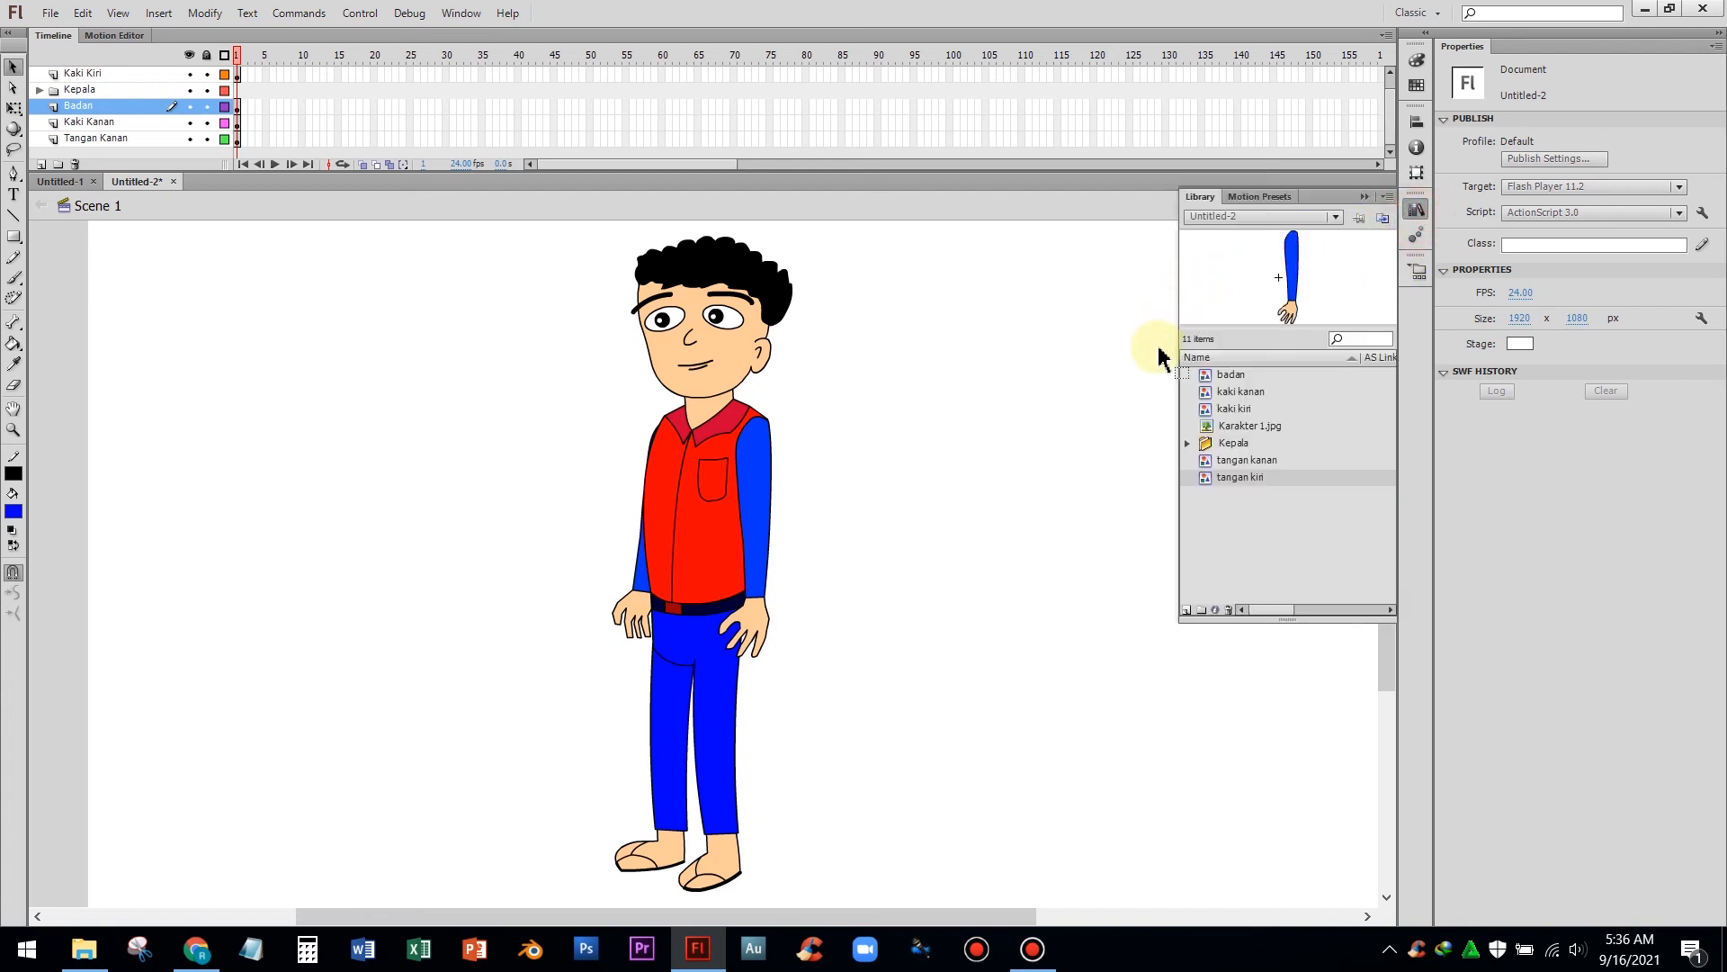
left_click_drag(1291, 278, 1252, 396)
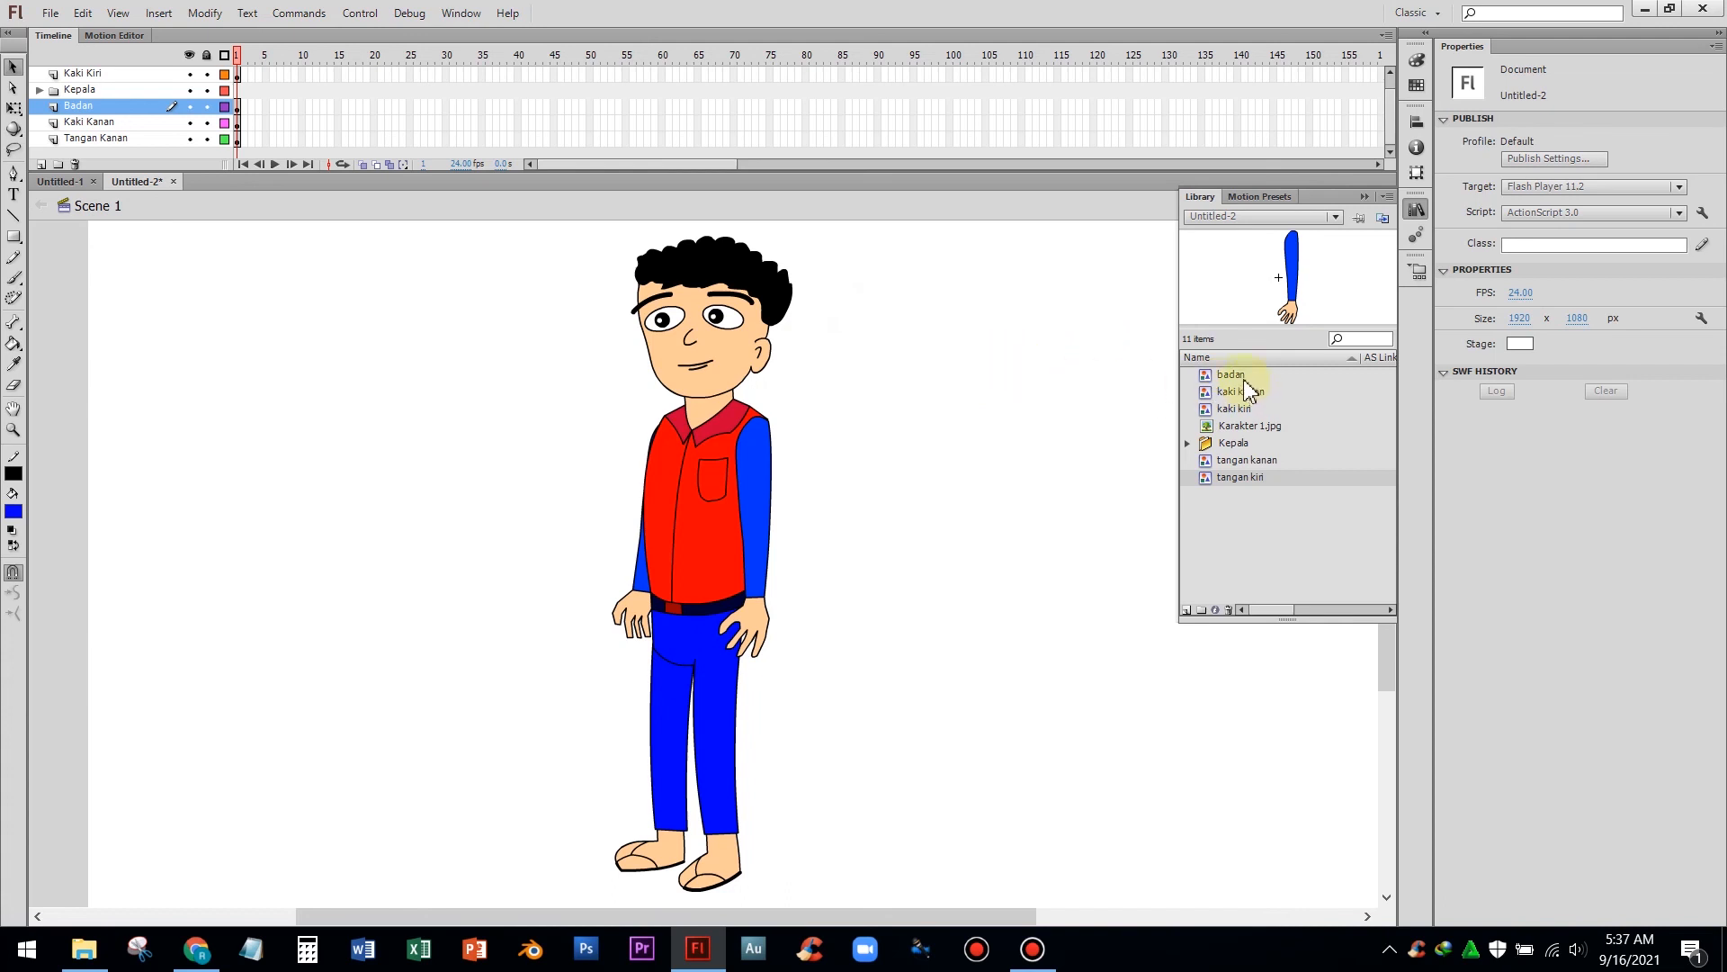
left_click(1231, 376)
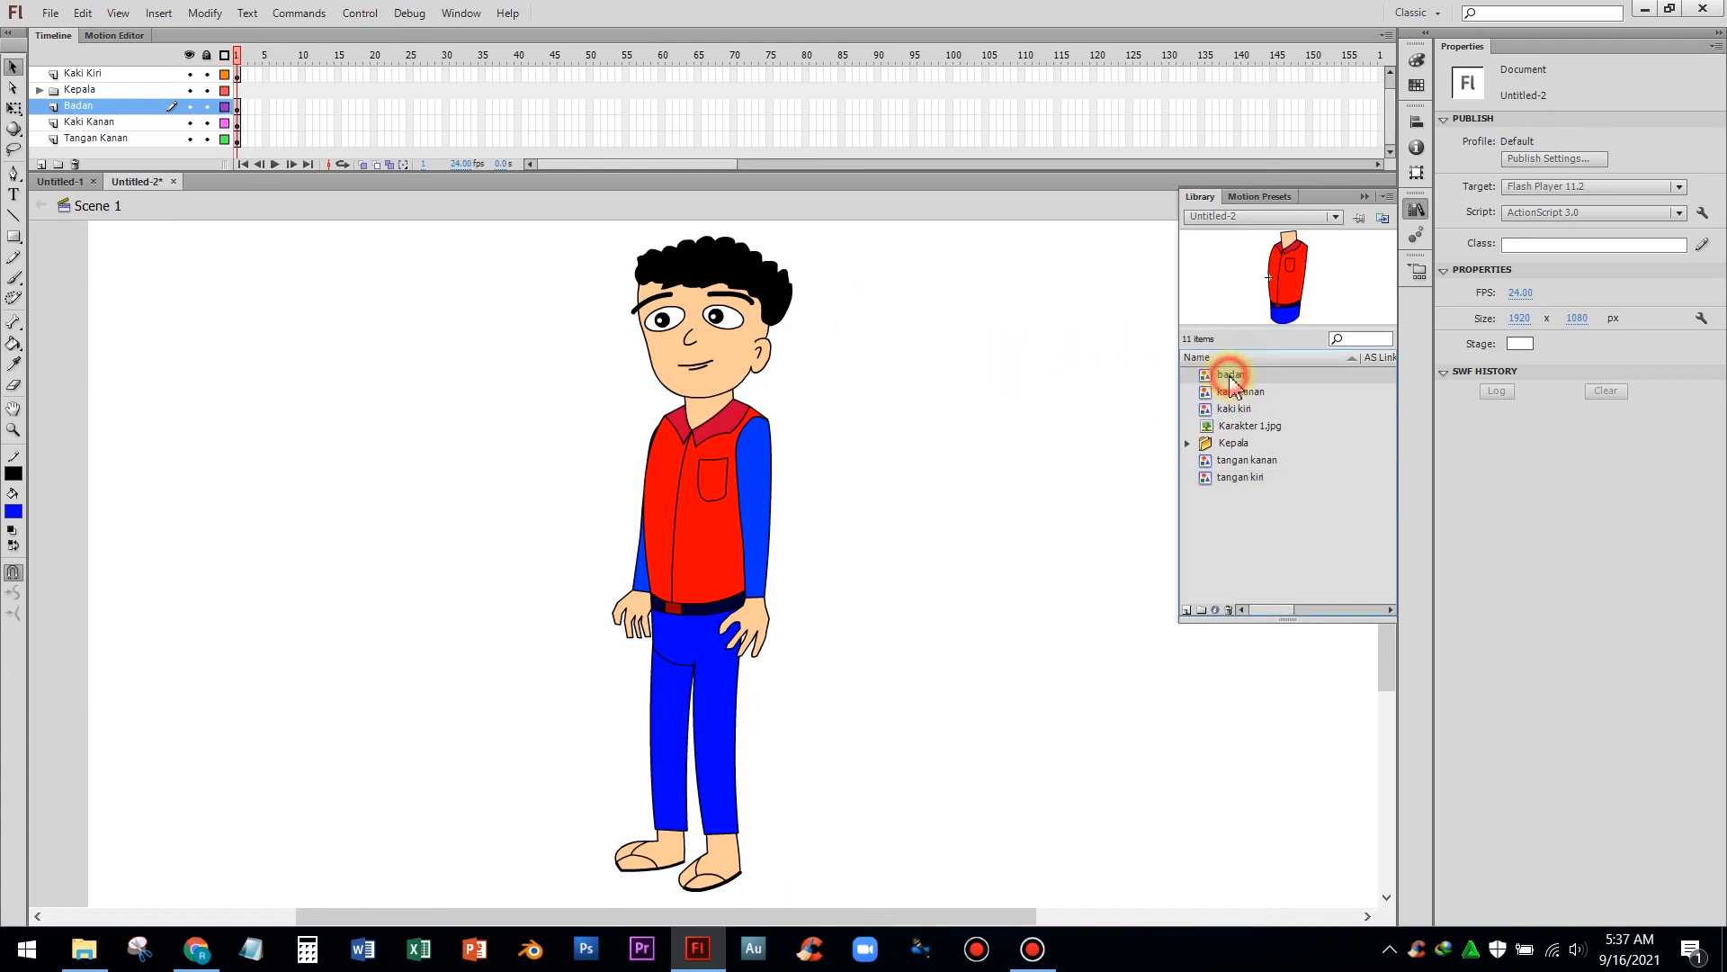
left_click(1241, 394)
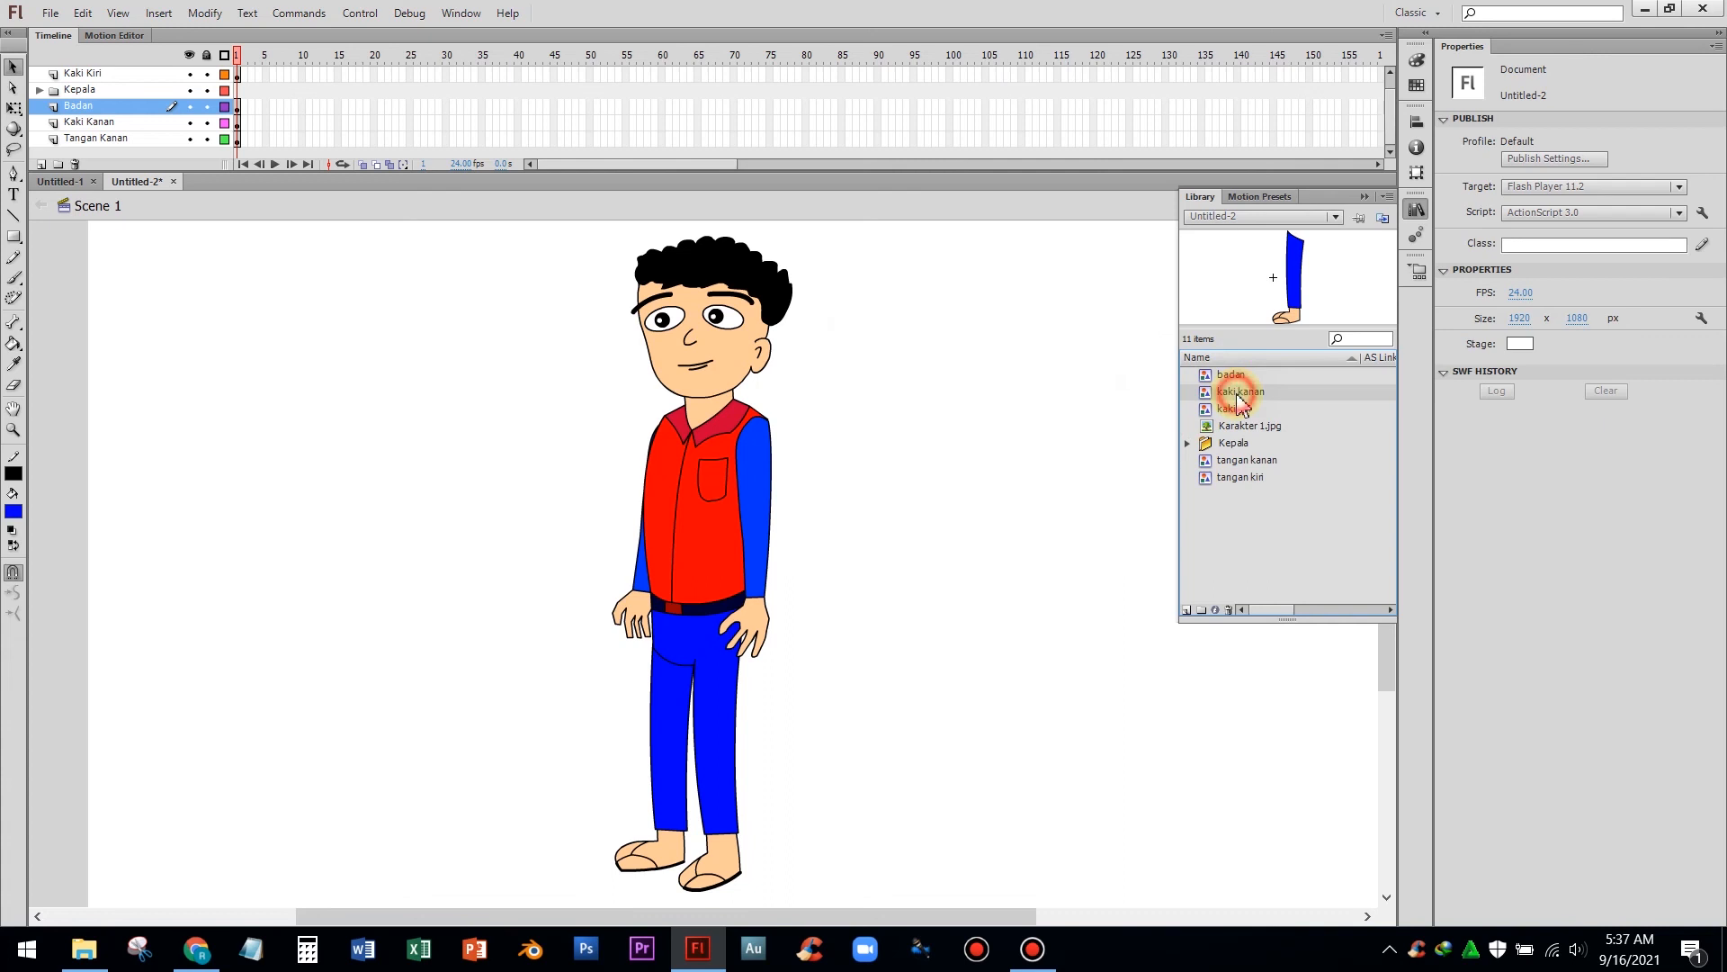
left_click(1231, 410)
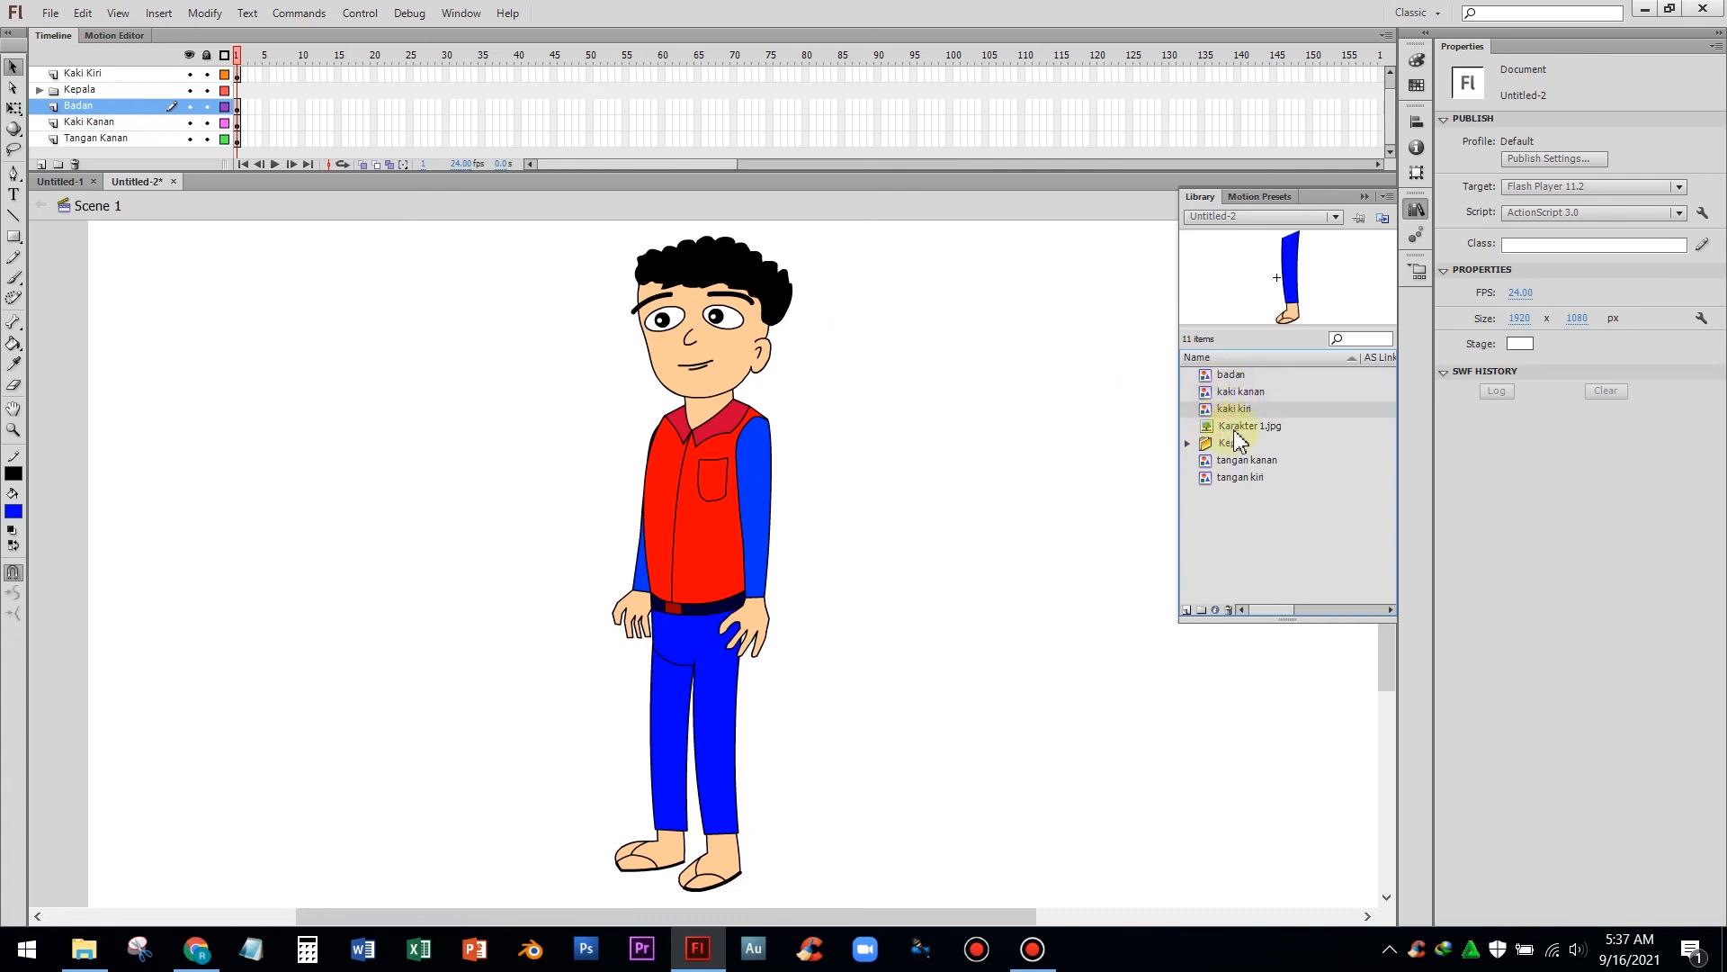
left_click(1242, 444)
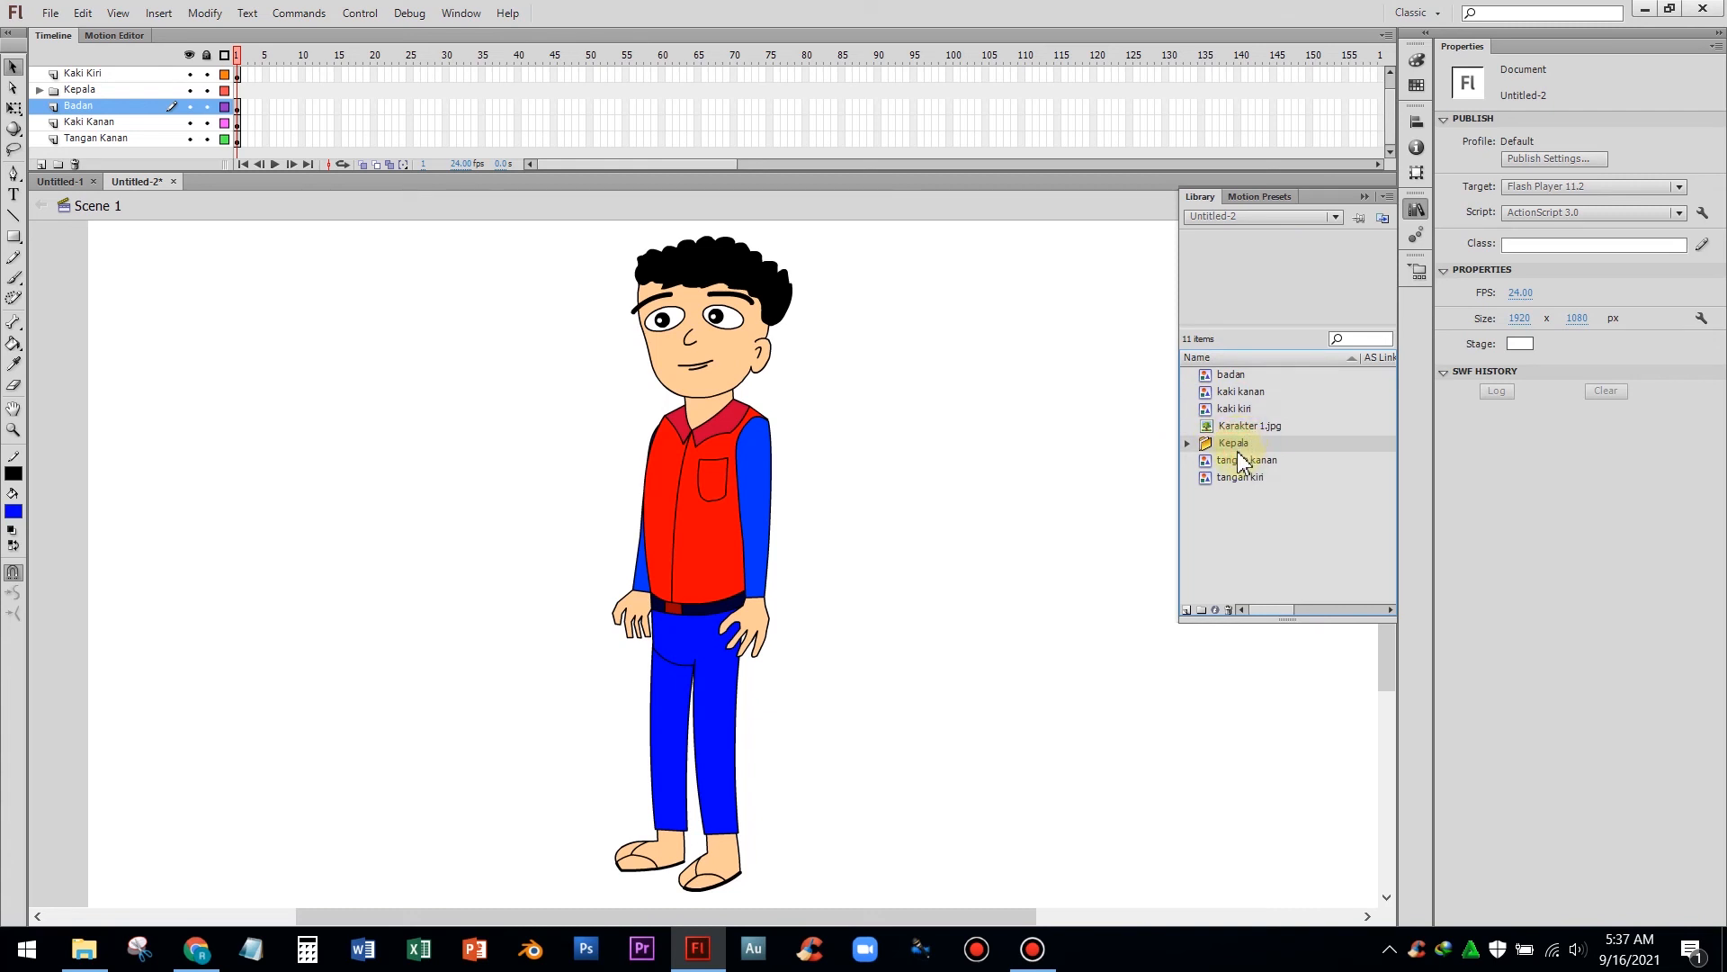
left_click(1187, 444)
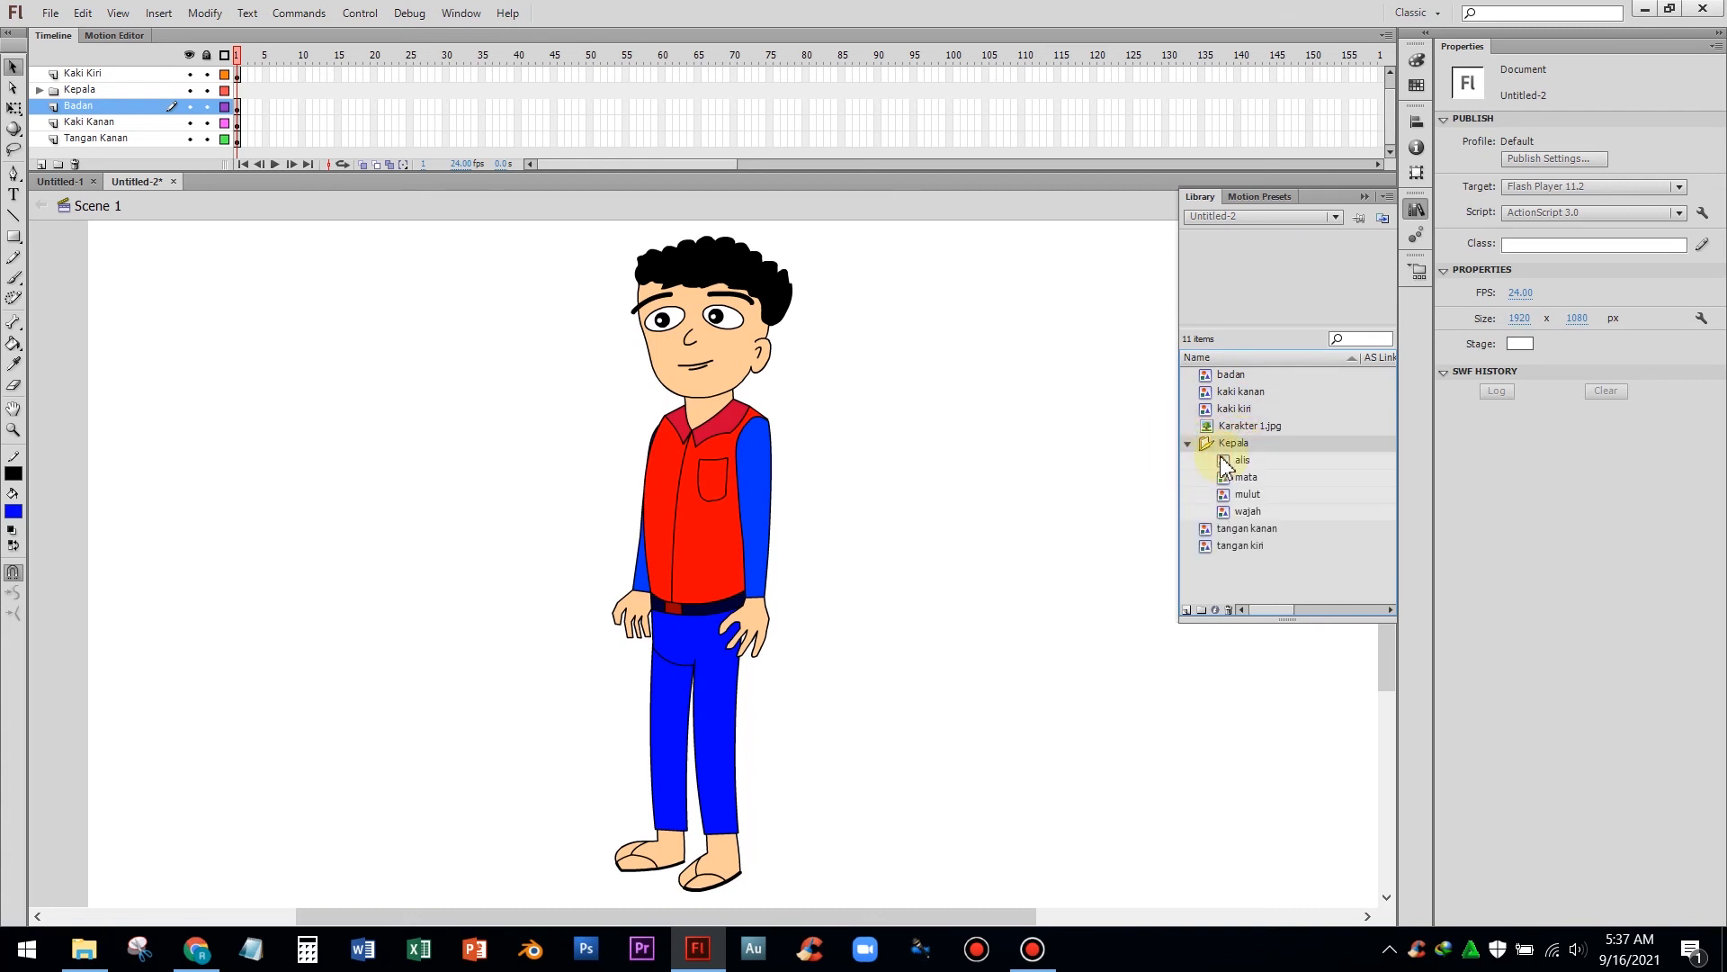
left_click(1227, 461)
left_click(1244, 478)
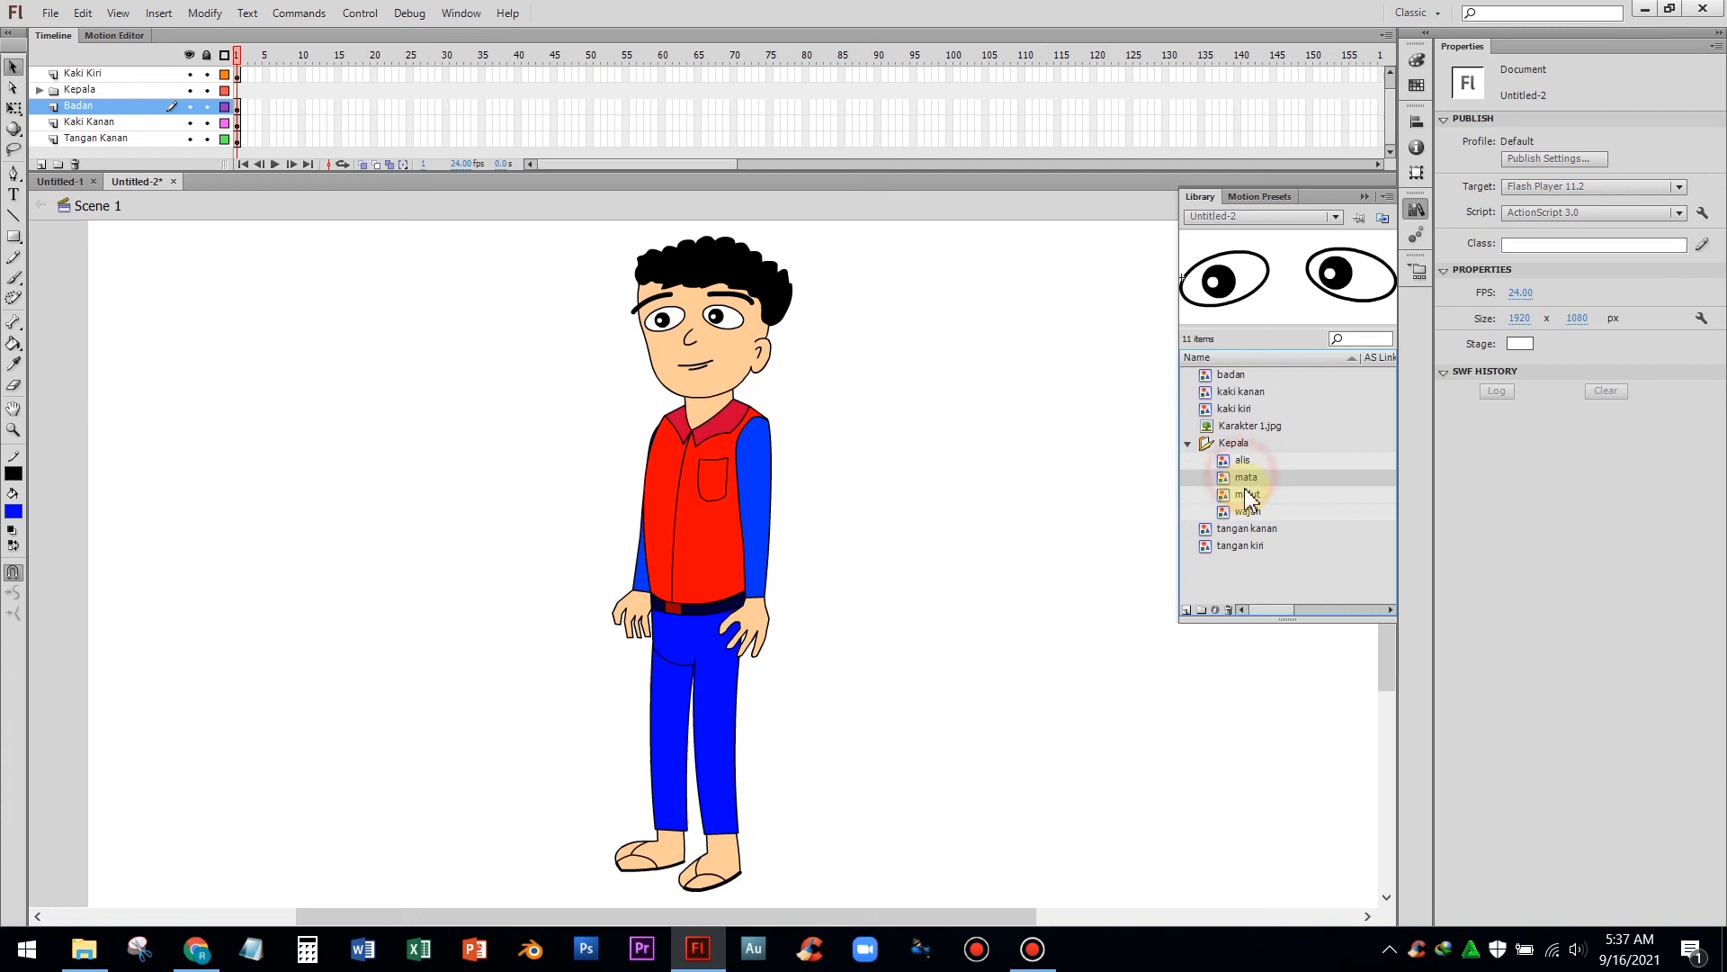
left_click(1247, 495)
left_click(1248, 512)
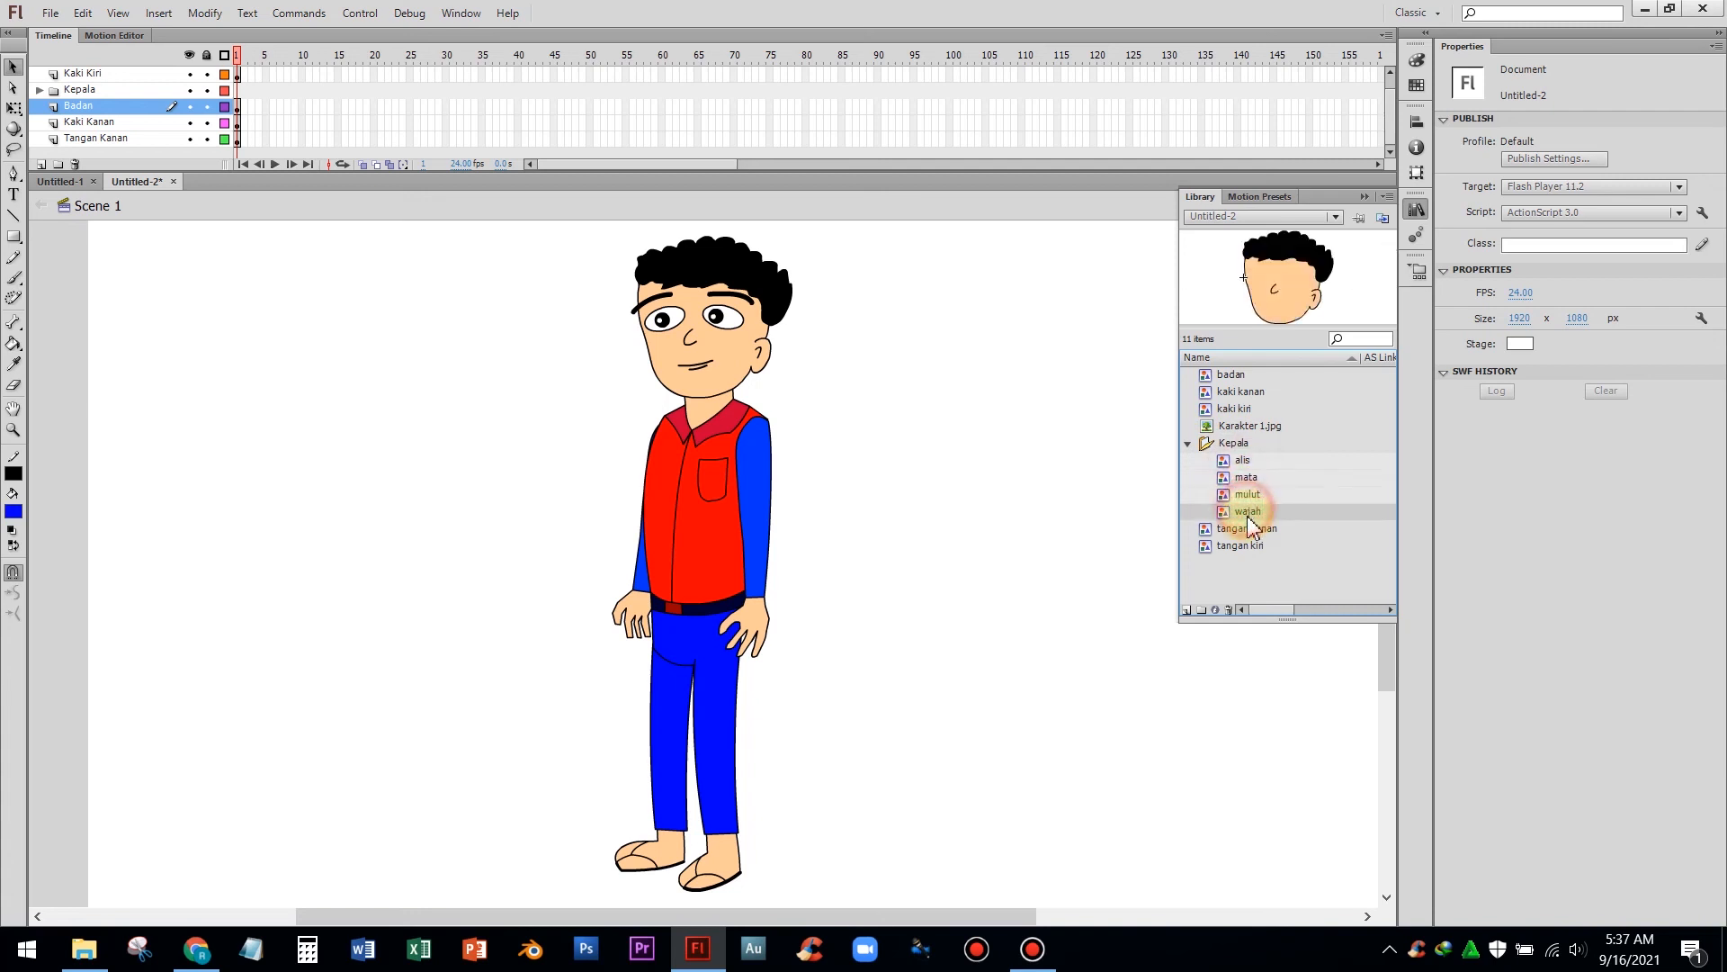
left_click(1187, 443)
left_click(1247, 460)
left_click_drag(1233, 483, 1080, 479)
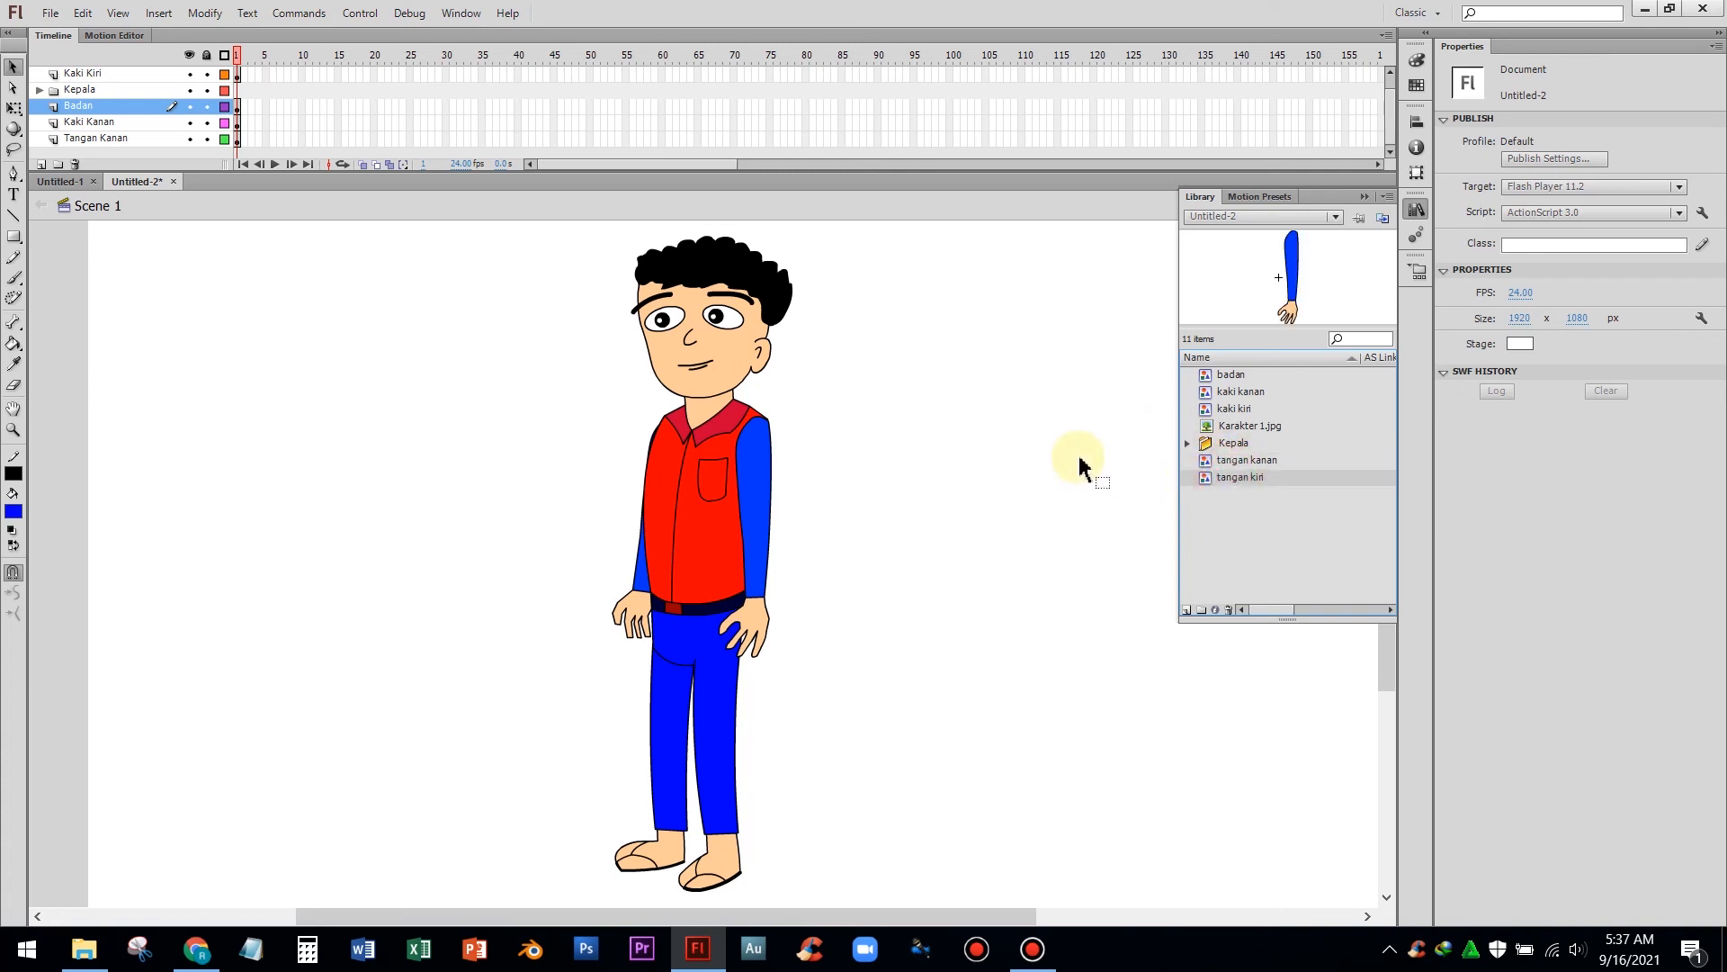
left_click(1055, 441)
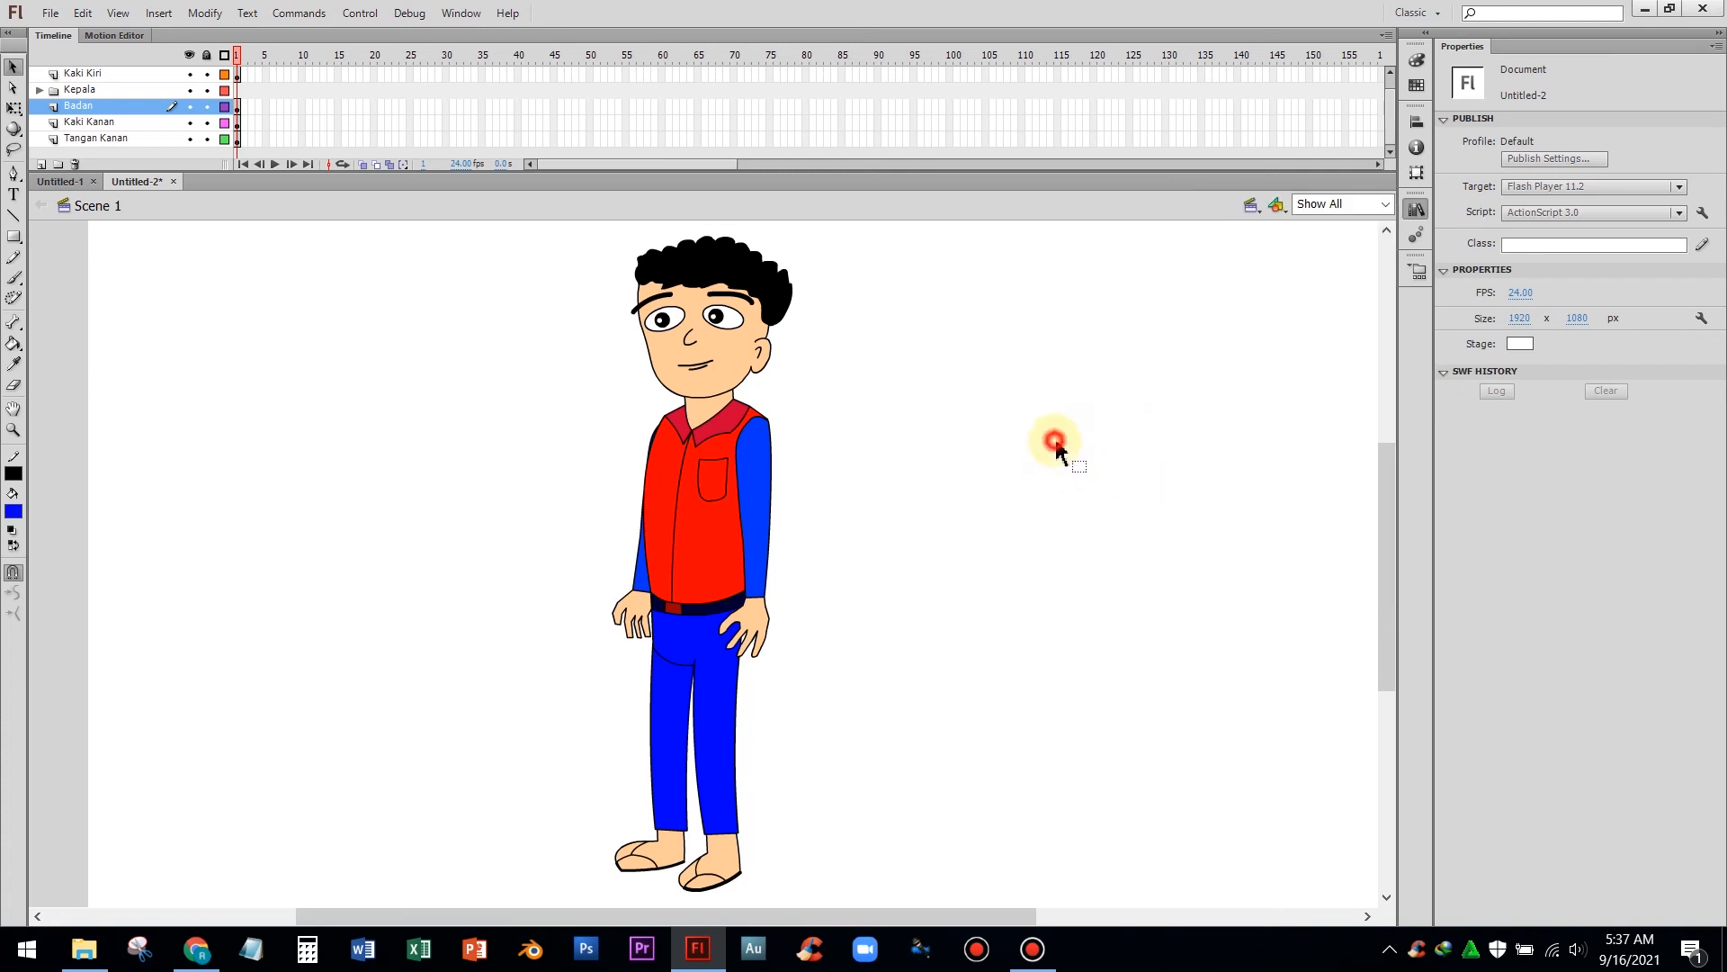